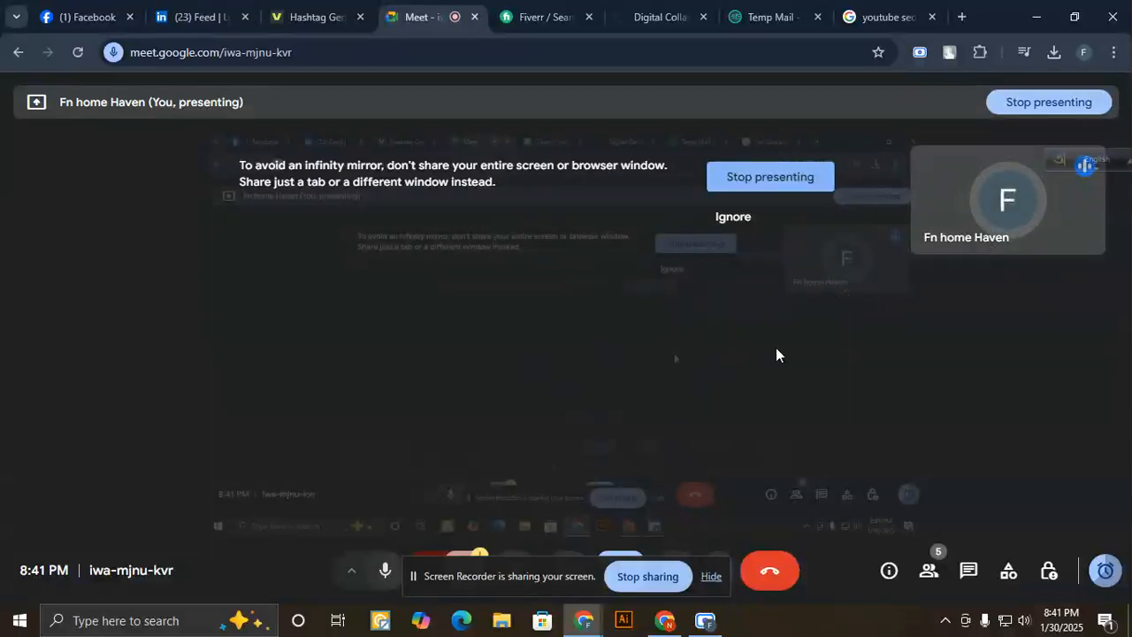
- Switch to the other open Chrome profile window, open youtube.com in its new tab and hide the screen-sharing notice
left_click(665, 622)
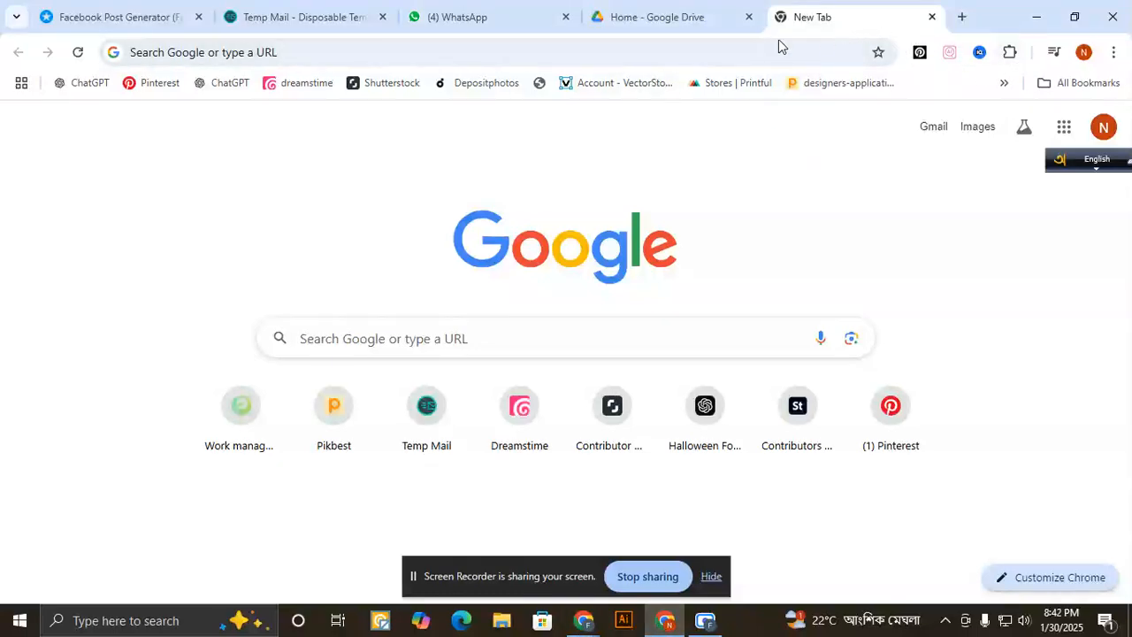
left_click(351, 57)
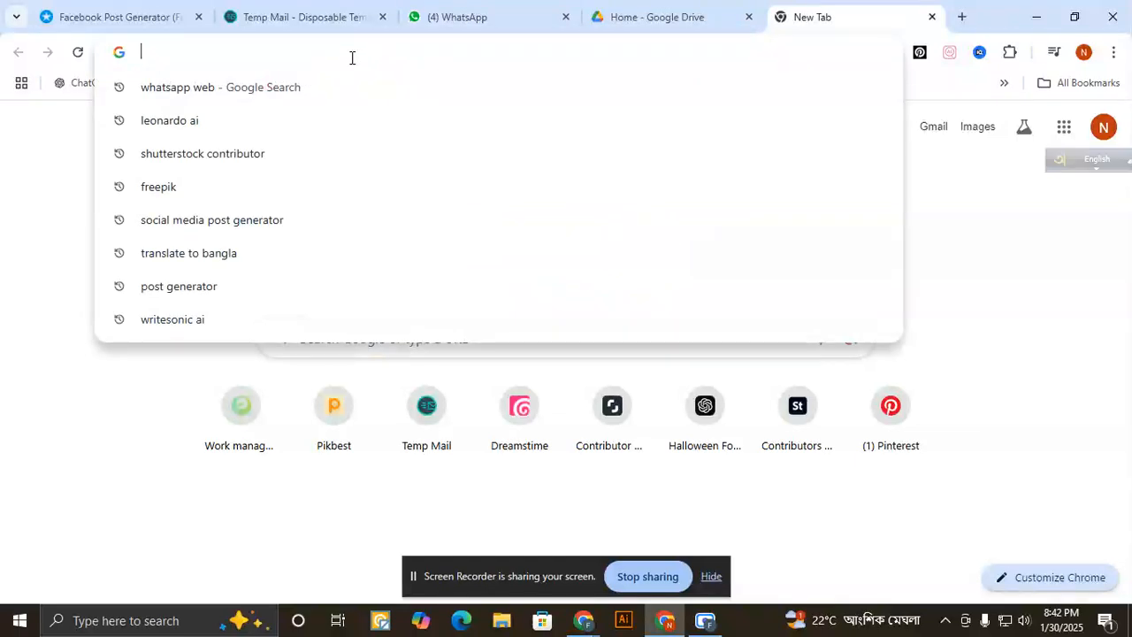
left_click(842, 19)
left_click(605, 53)
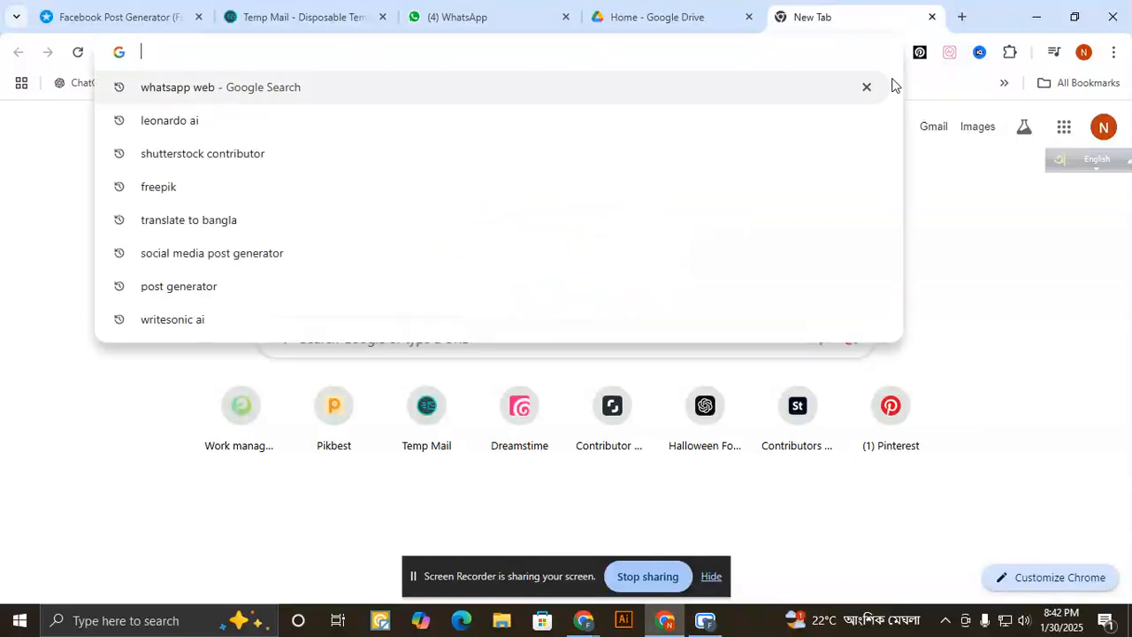
type("yourt")
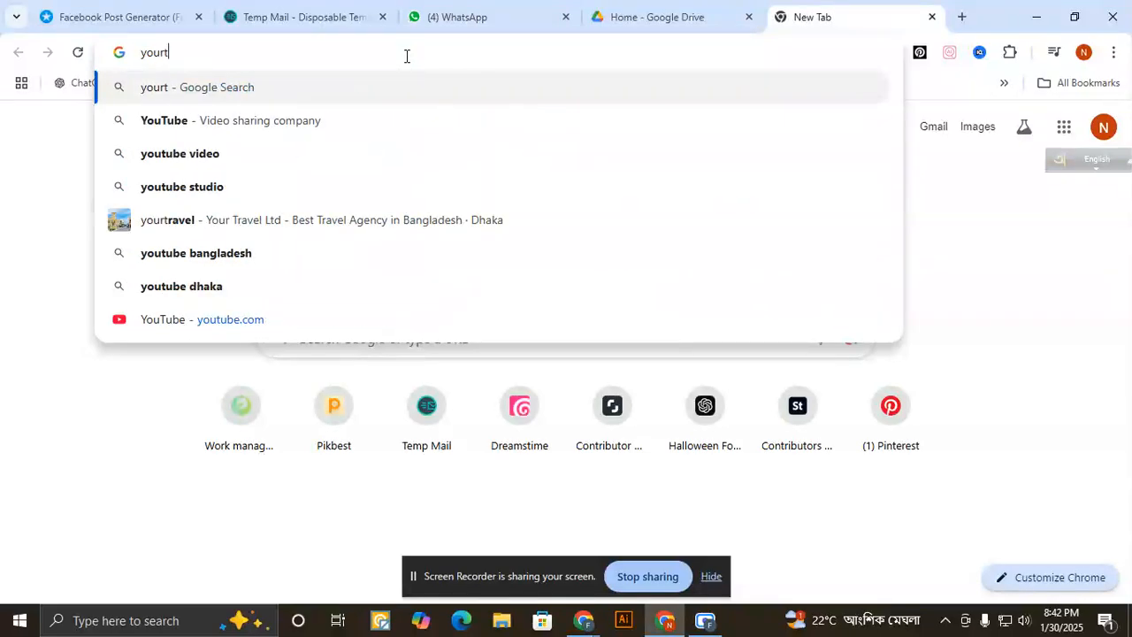
key("BackSpace")
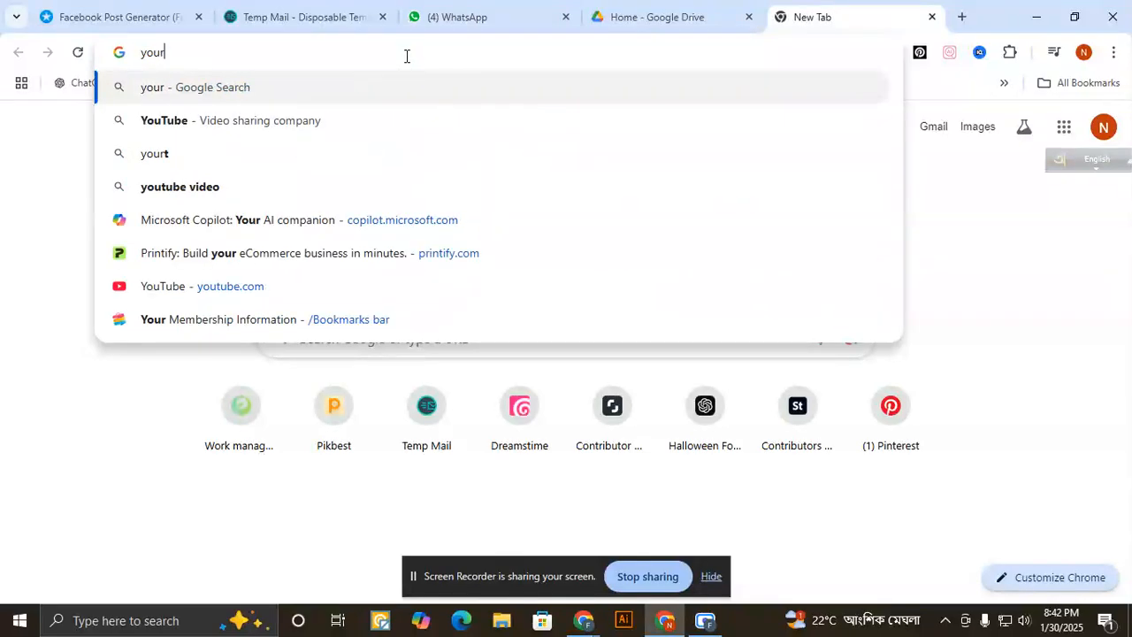
key("BackSpace")
key("Return")
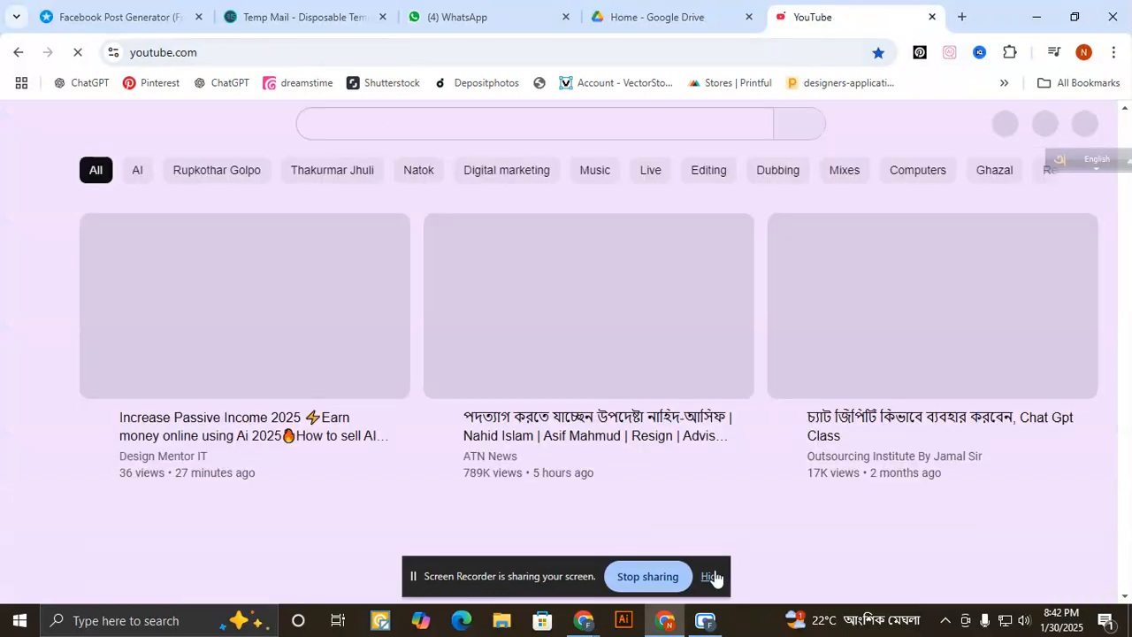
left_click(713, 577)
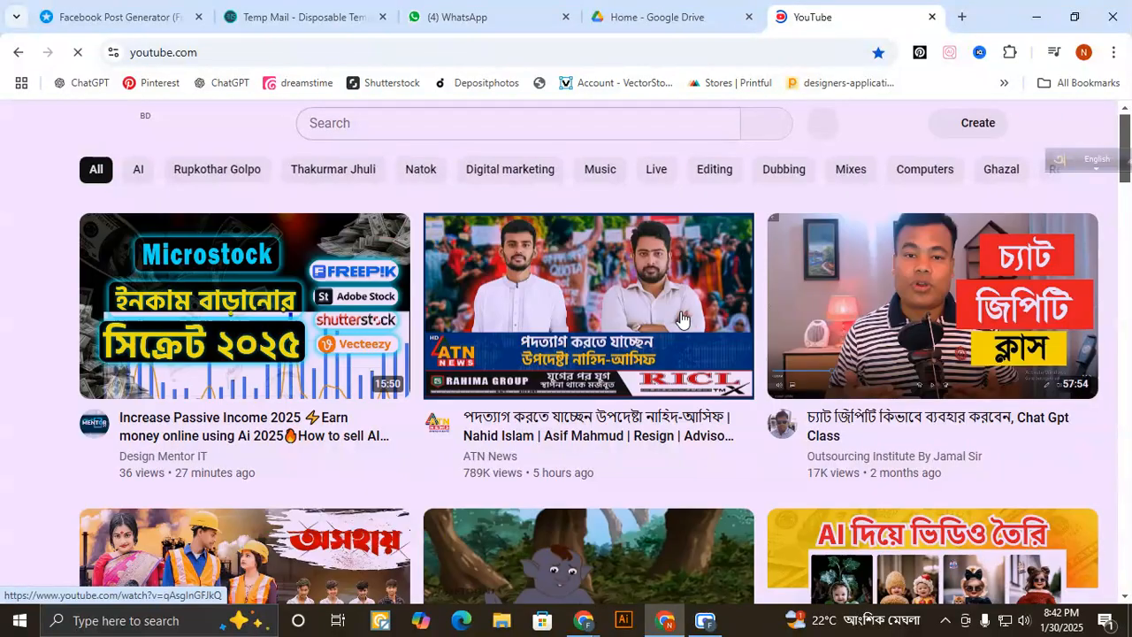
- Open the signed-in account's own YouTube channel page
mouse_move(989, 311)
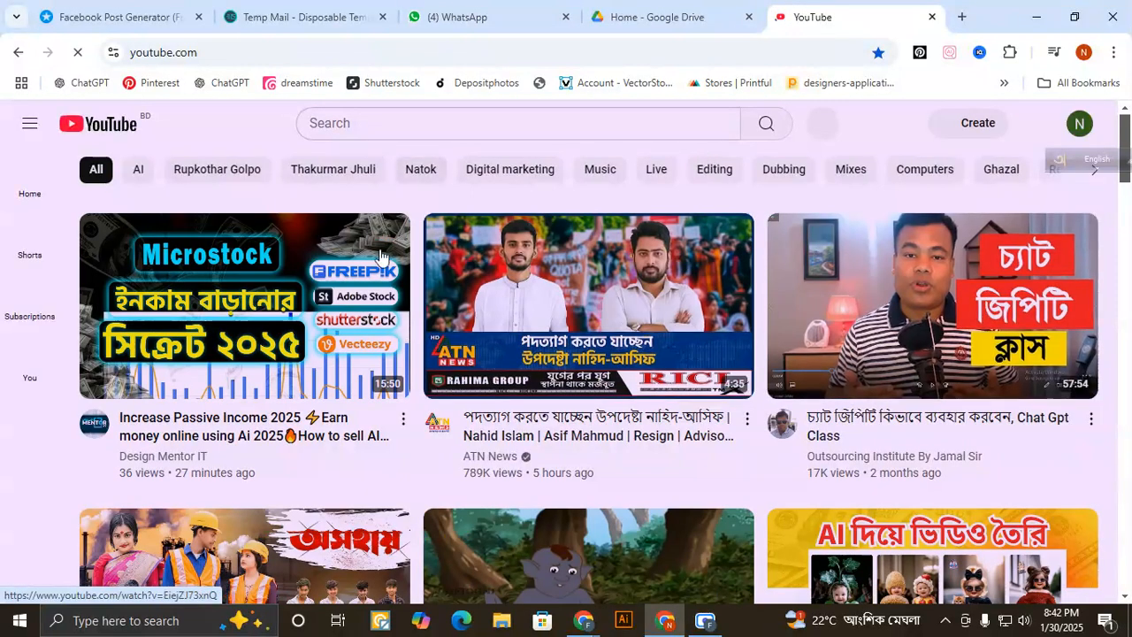
left_click(1085, 132)
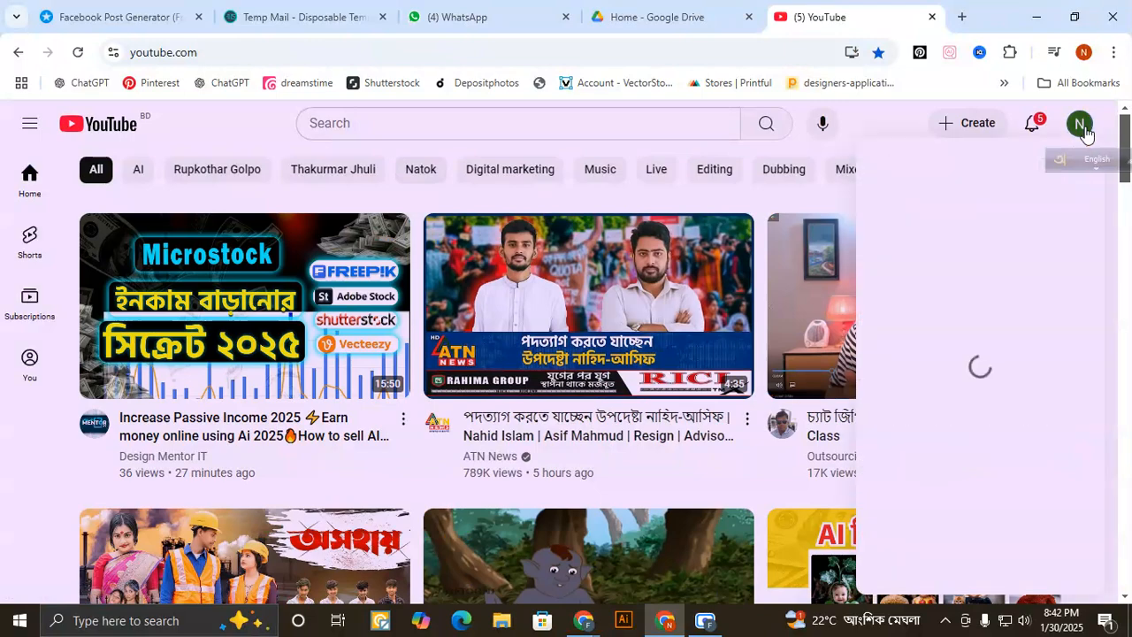
left_click(895, 179)
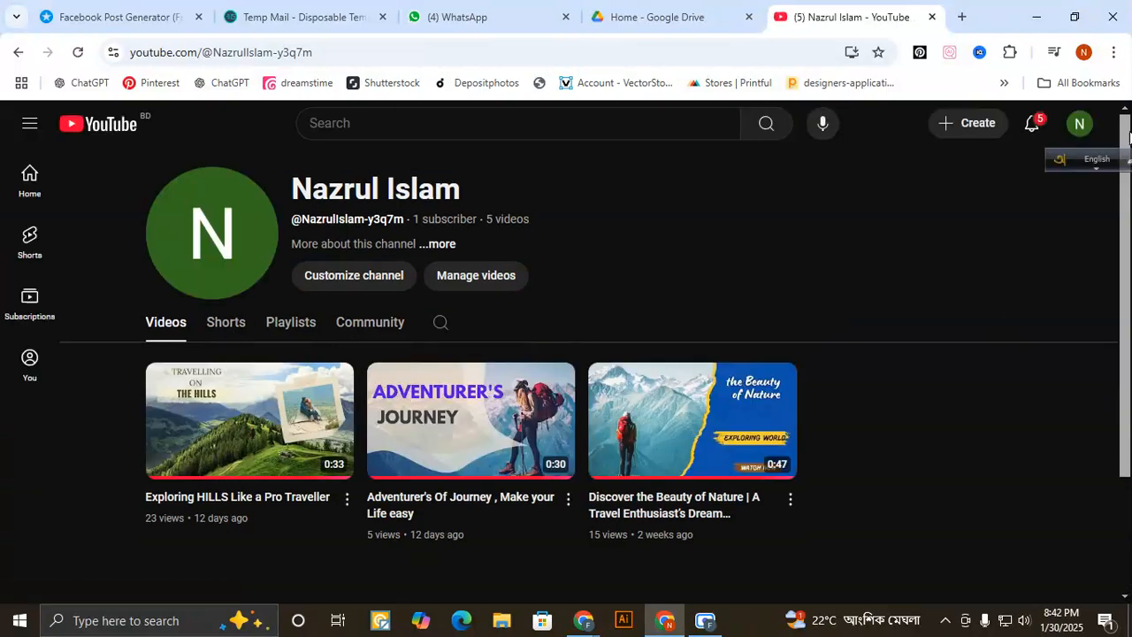
- Try to switch YouTube to the Travelling Icon channel and close the YouTube tab
left_click(1072, 126)
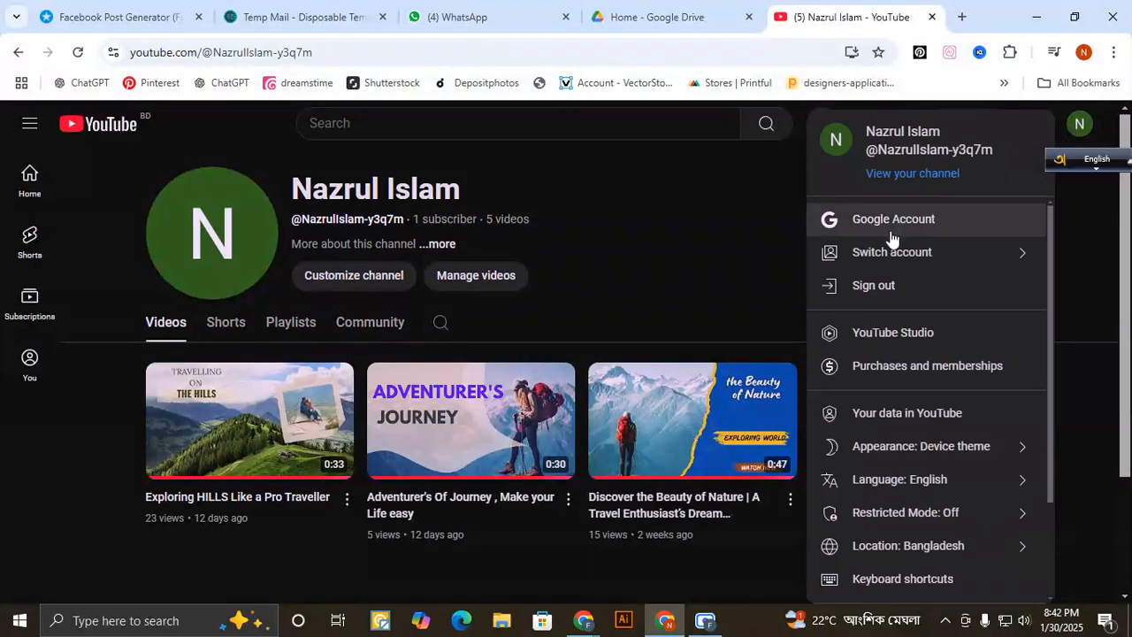
left_click(900, 254)
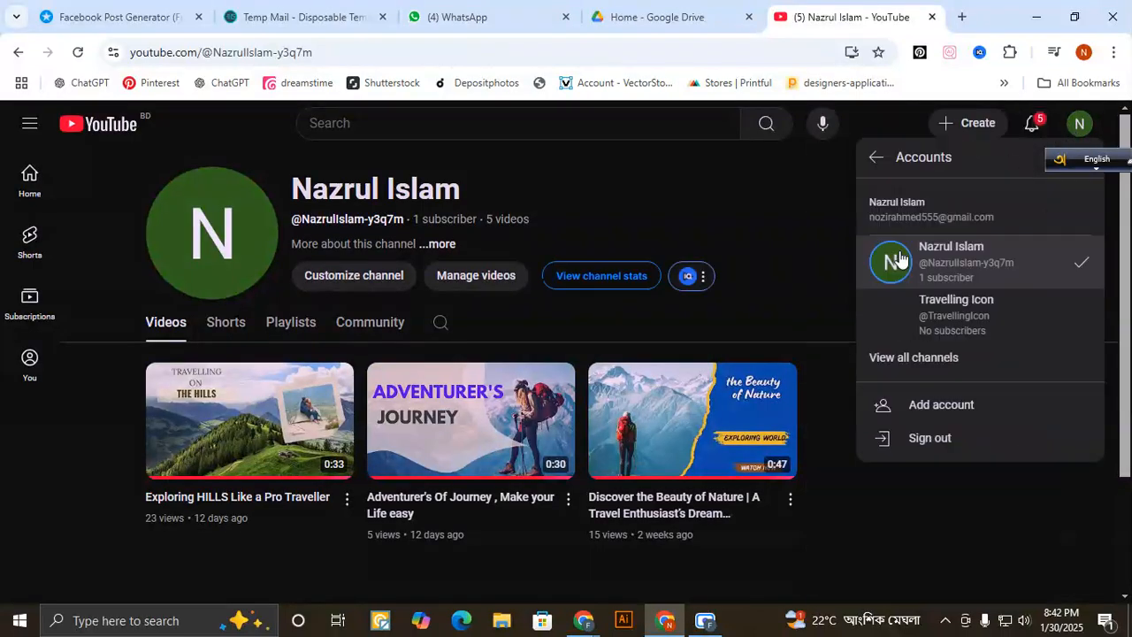
left_click(964, 316)
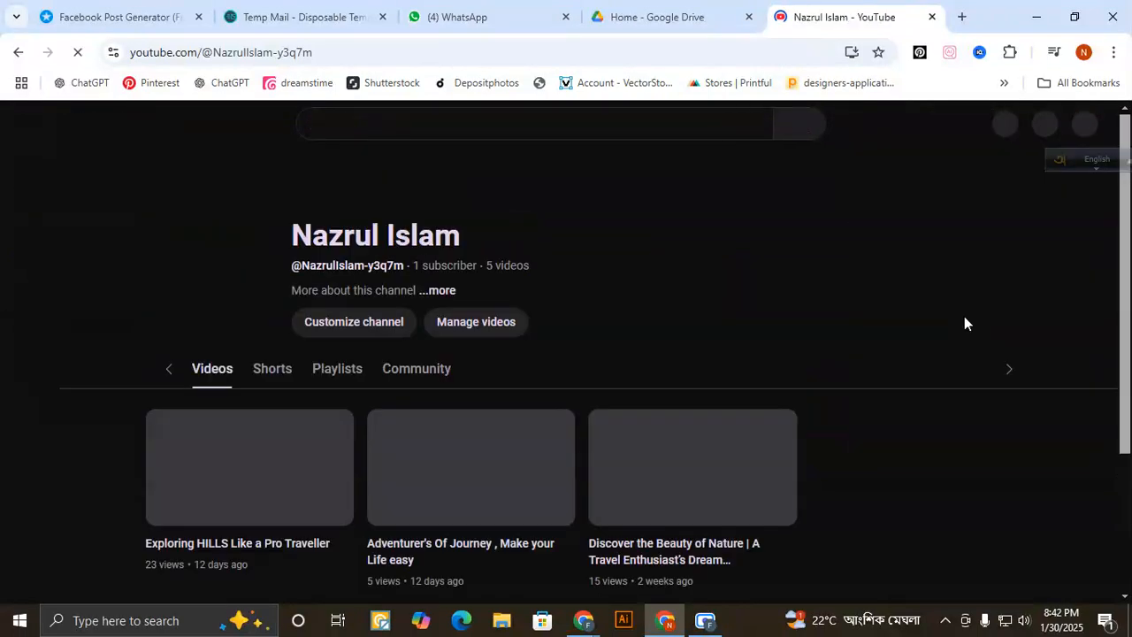
left_click(932, 17)
- Open the Chrome profile that manages the tech bangla study channel and load the bookmarked YouTube site there
left_click(1083, 52)
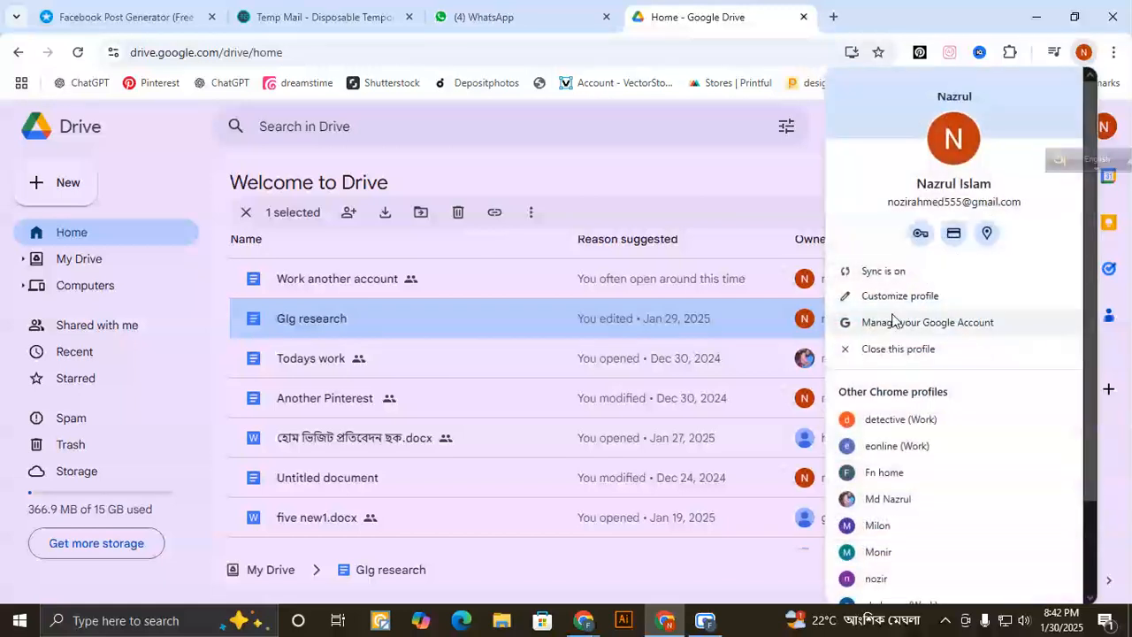
left_click(908, 498)
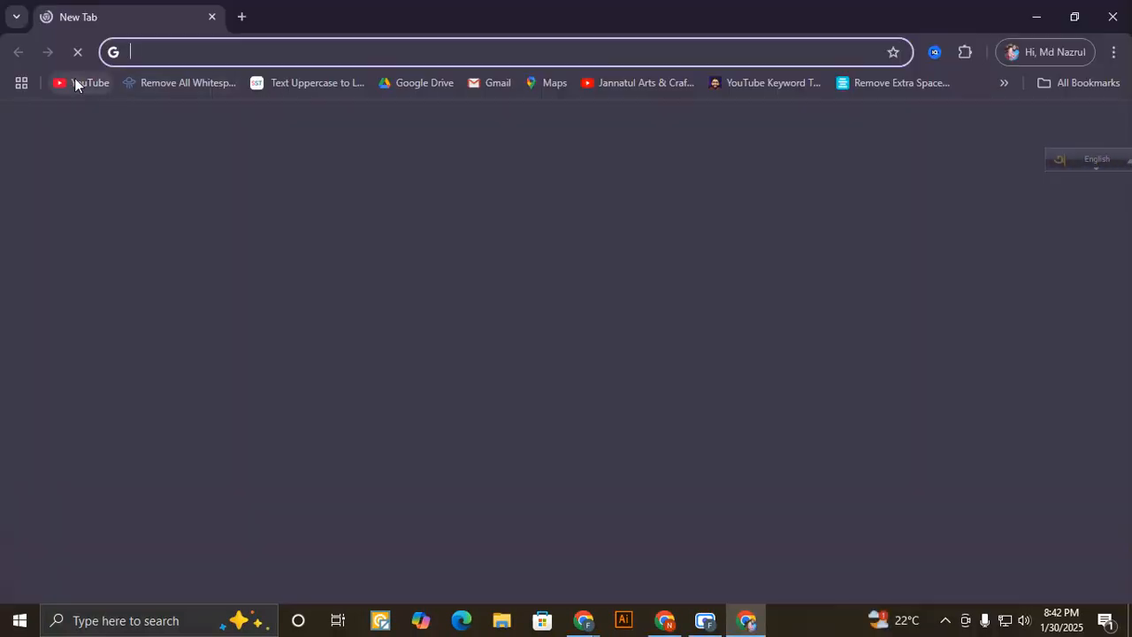
left_click(82, 82)
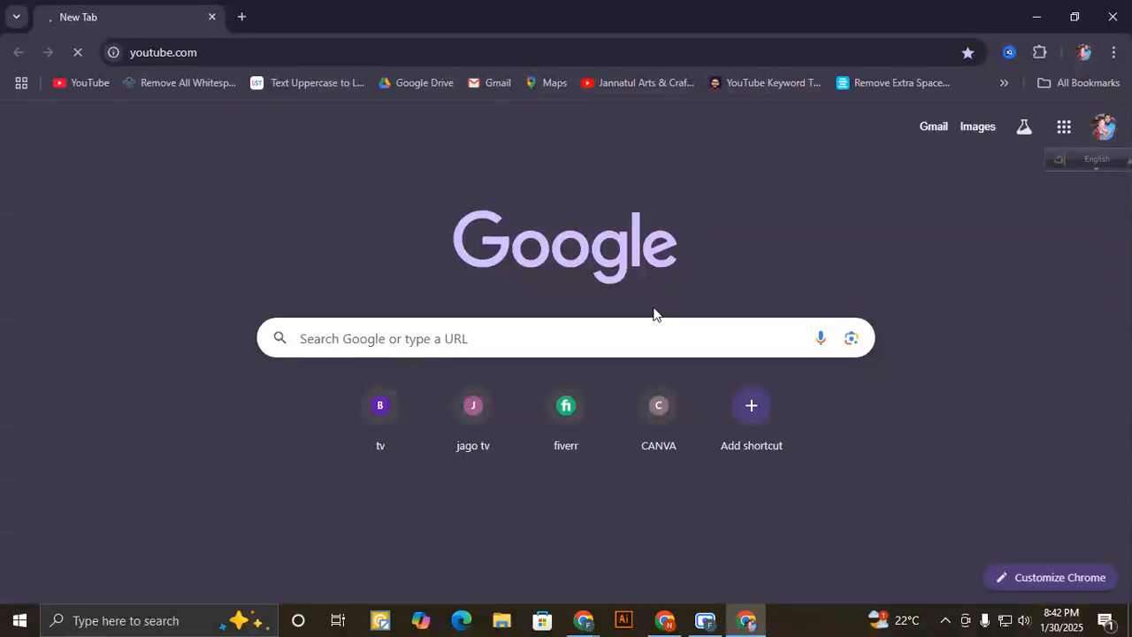
left_click(705, 621)
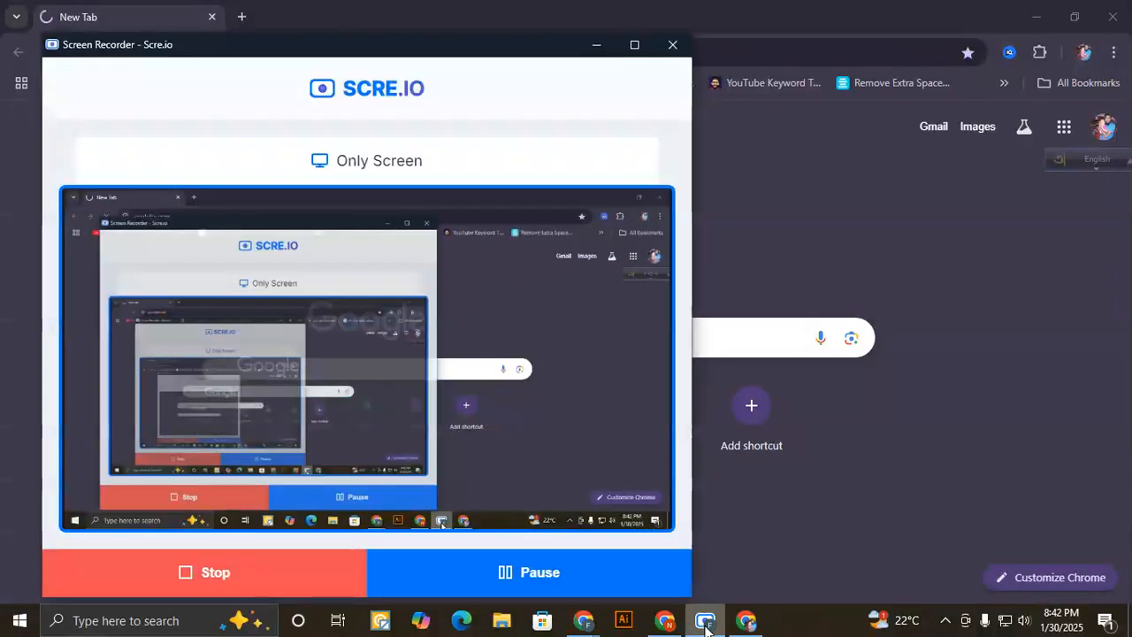
left_click(705, 621)
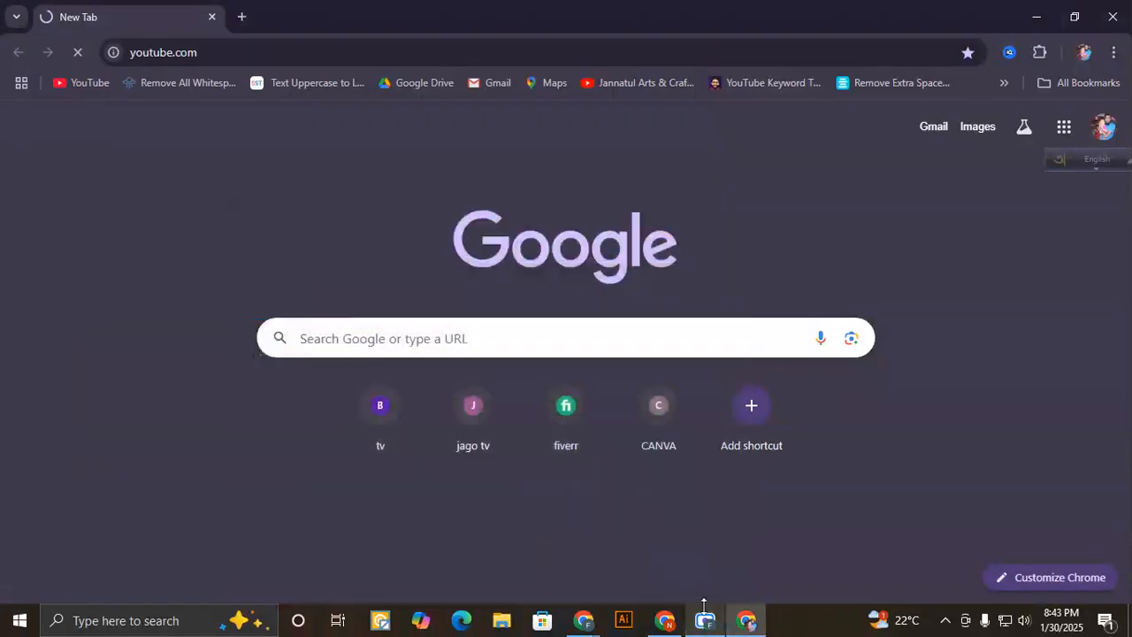
left_click(242, 17)
left_click(235, 49)
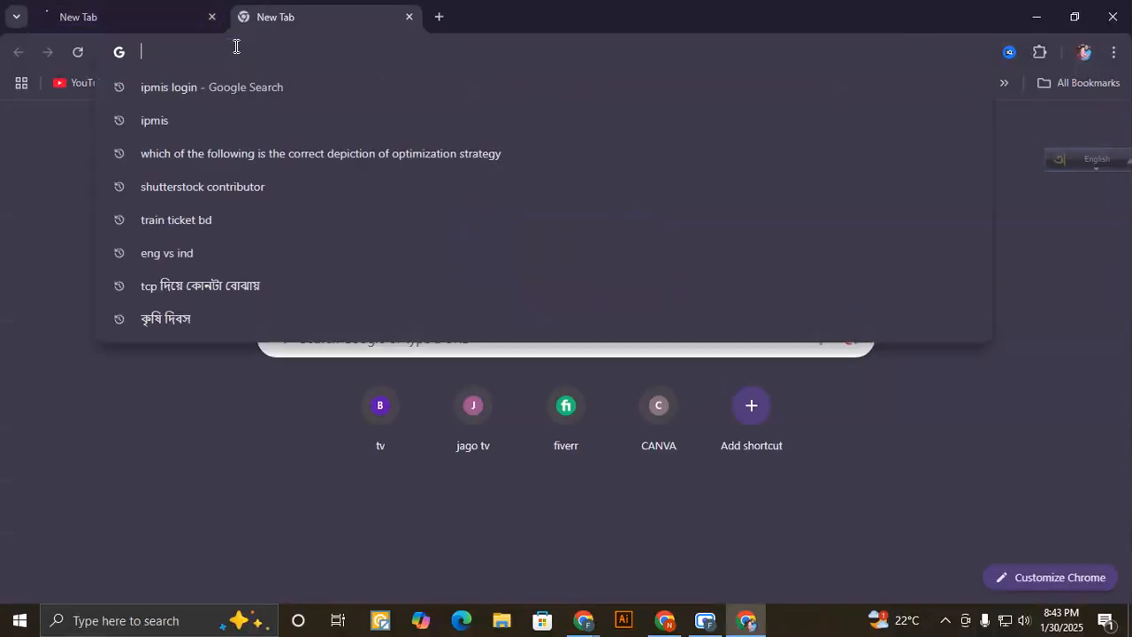
type("y")
key("Return")
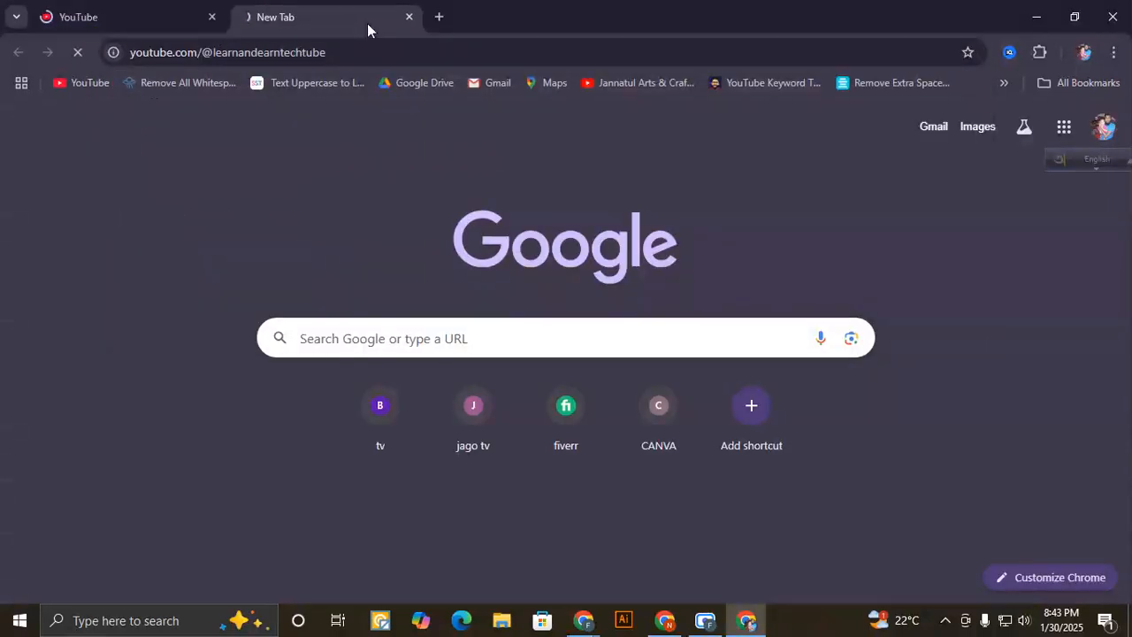
left_click(409, 17)
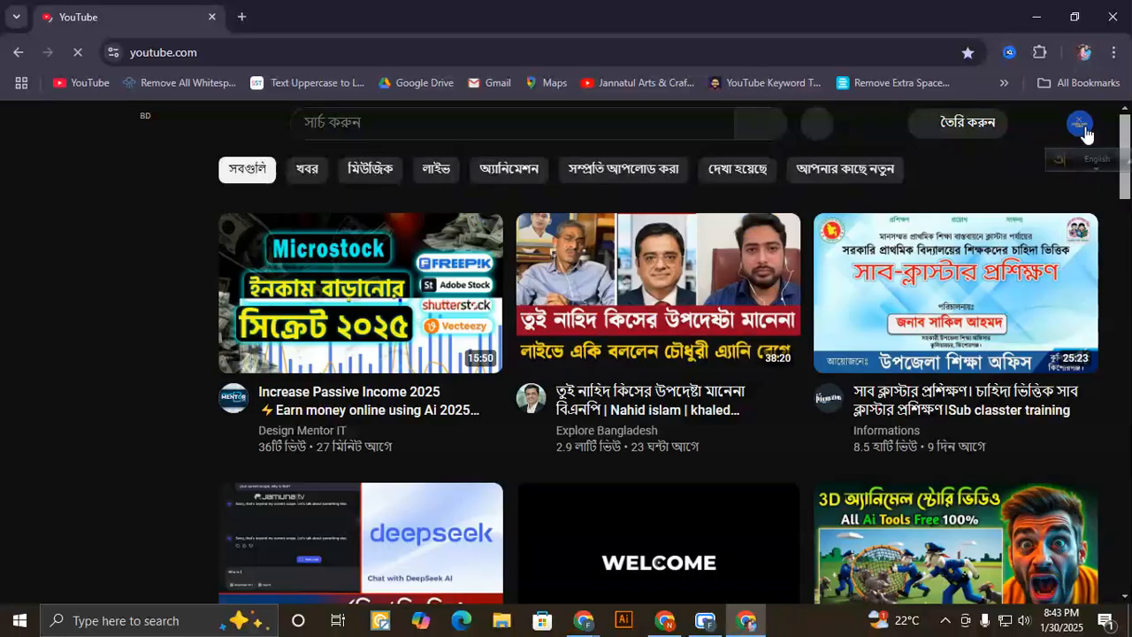
- Switch the YouTube account from Learn and earn techtube to the tech bangla study channel and open its channel page
left_click(1081, 125)
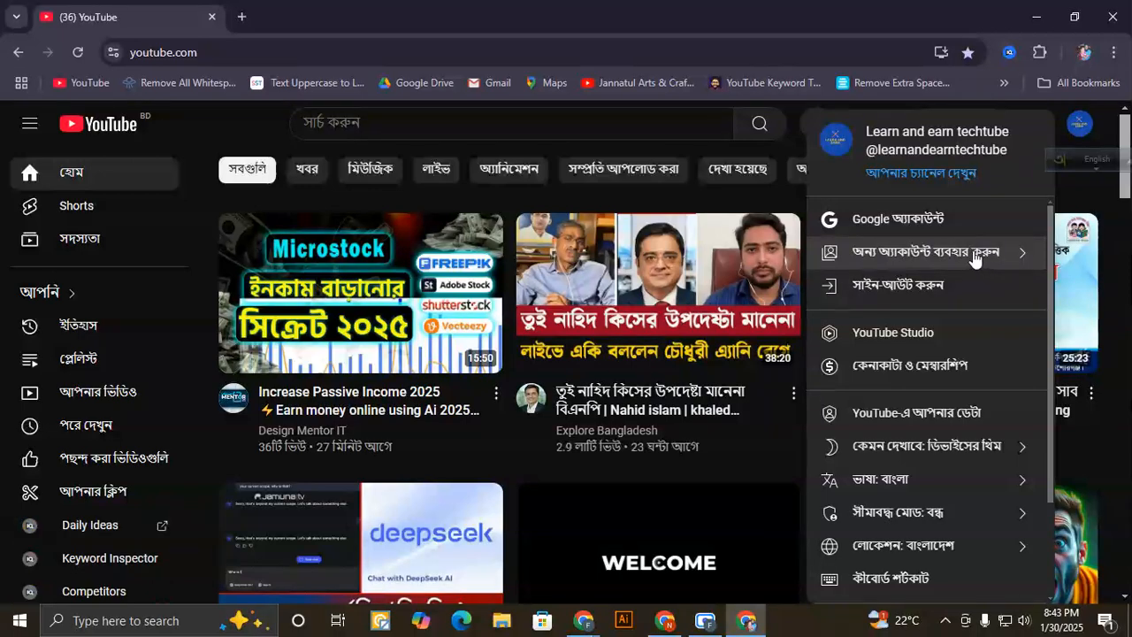
left_click(930, 253)
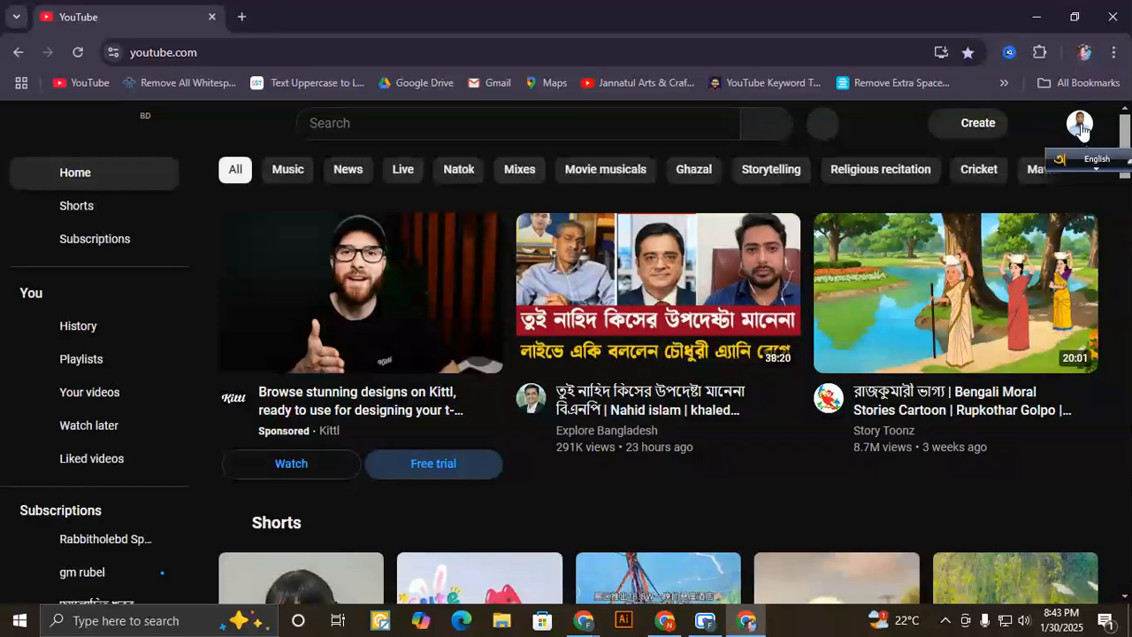
left_click(1080, 126)
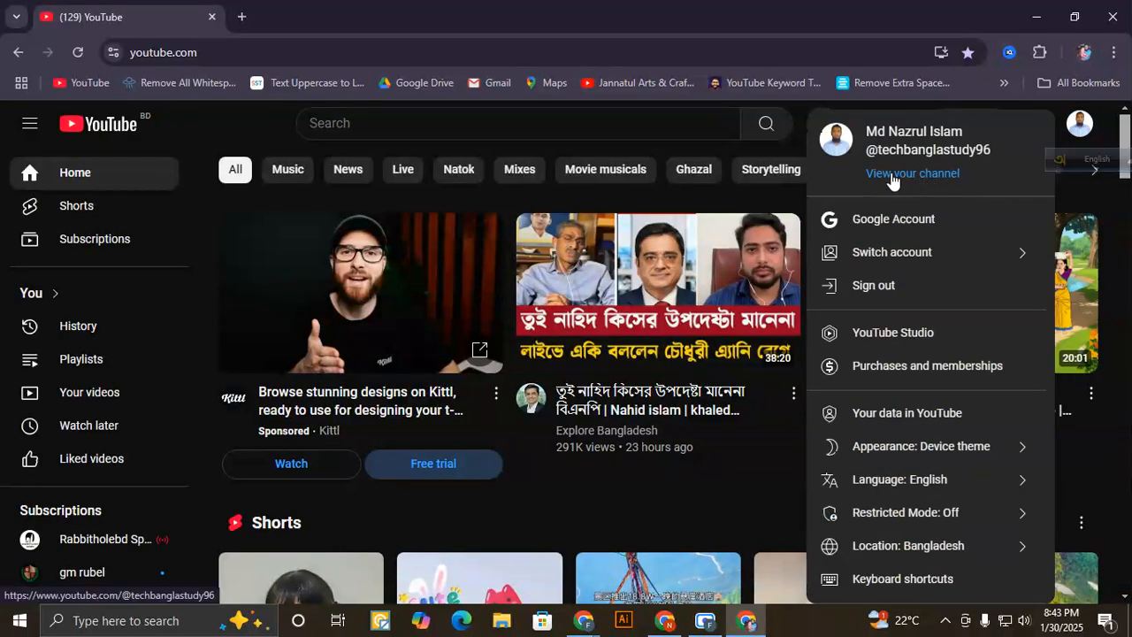
left_click(893, 176)
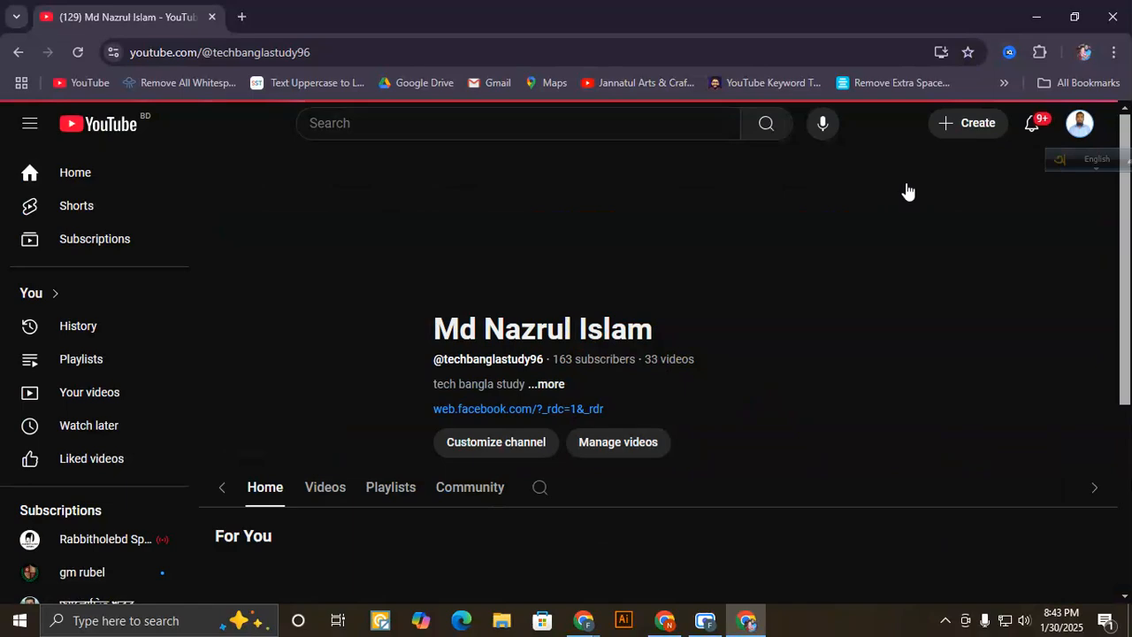
scroll(606, 352, "down", 3)
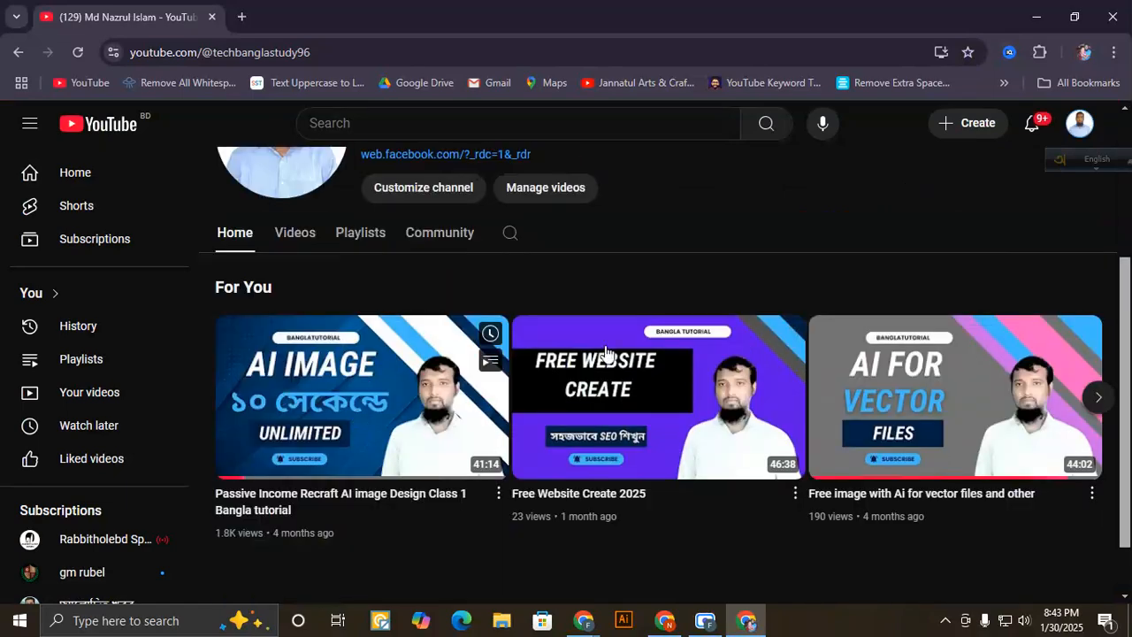
scroll(606, 352, "down", 1)
scroll(913, 261, "up", 1)
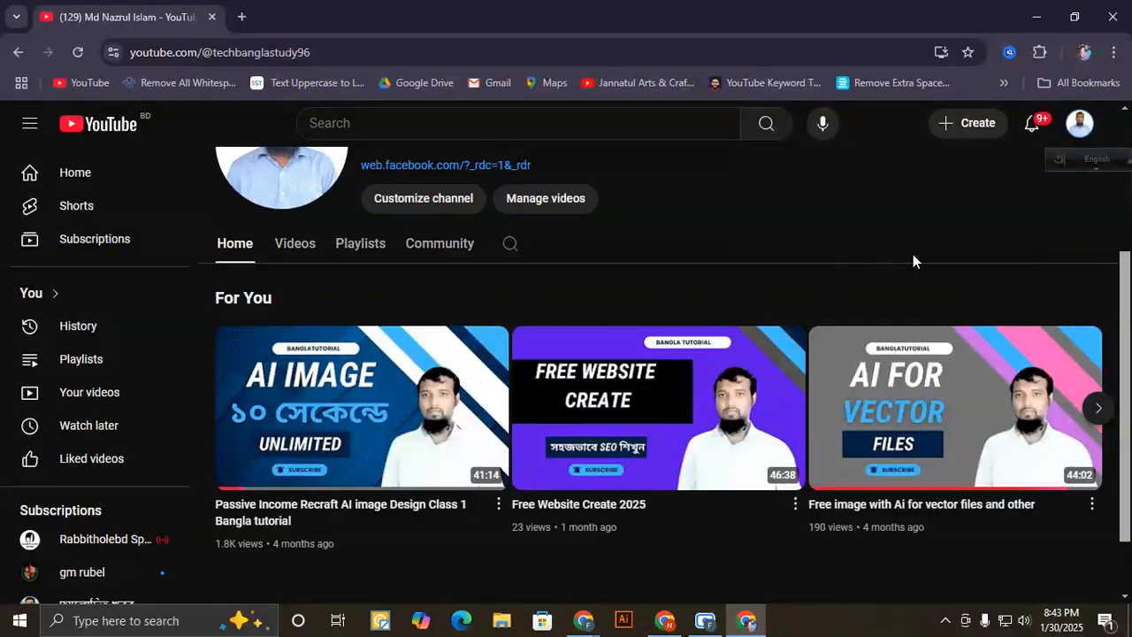
- Start a new video upload with the file "Image create with playground" from the fn download folder
left_click(964, 128)
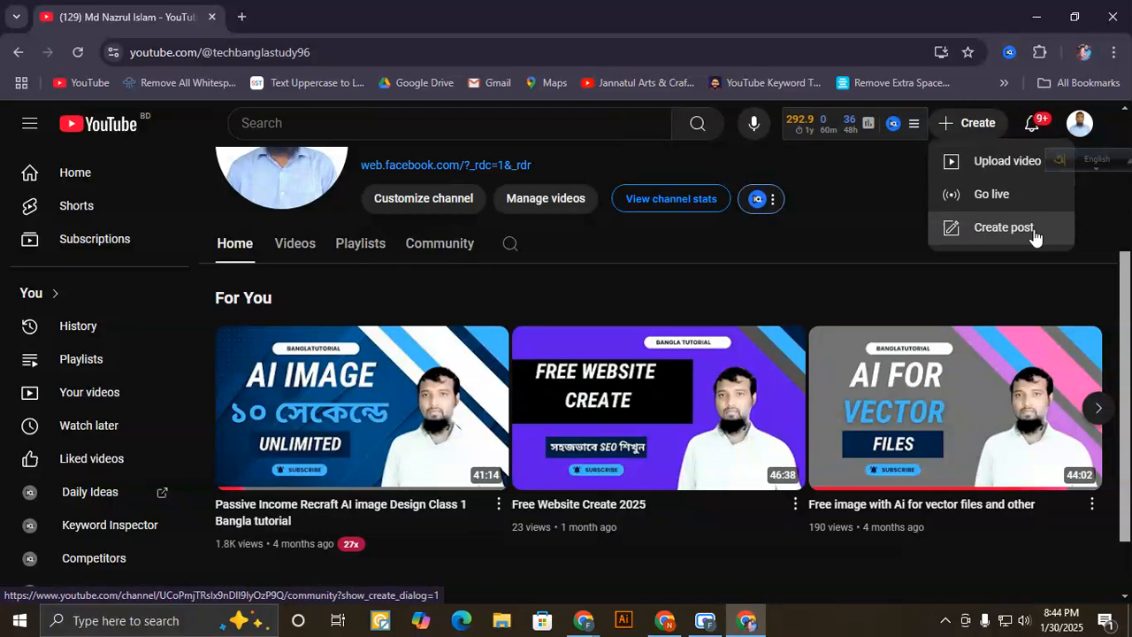
left_click(976, 160)
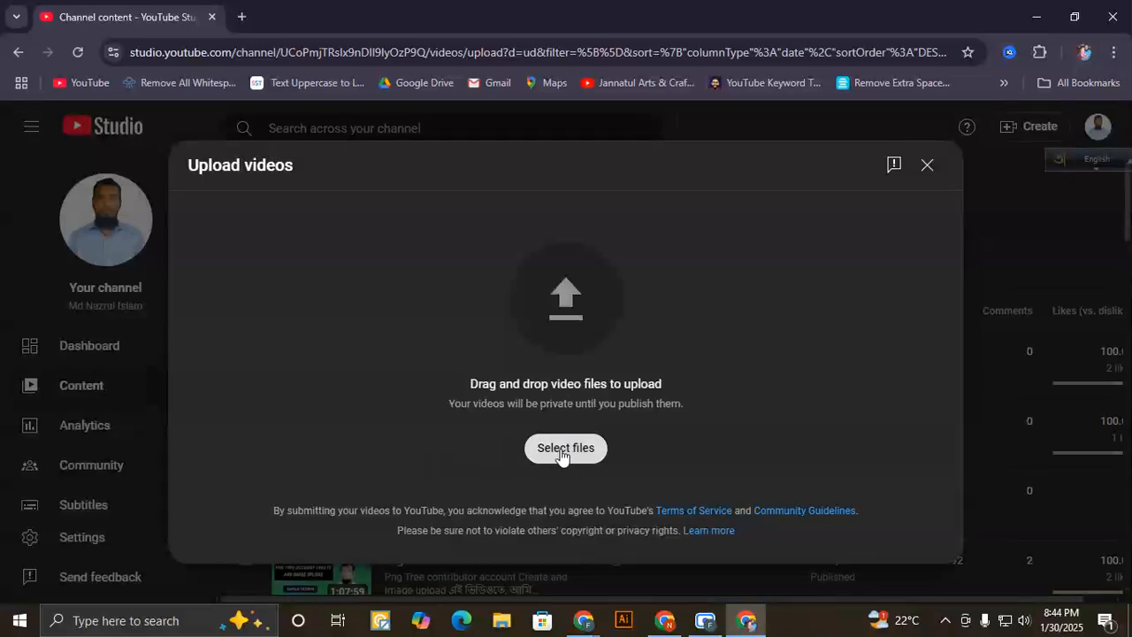
left_click(562, 453)
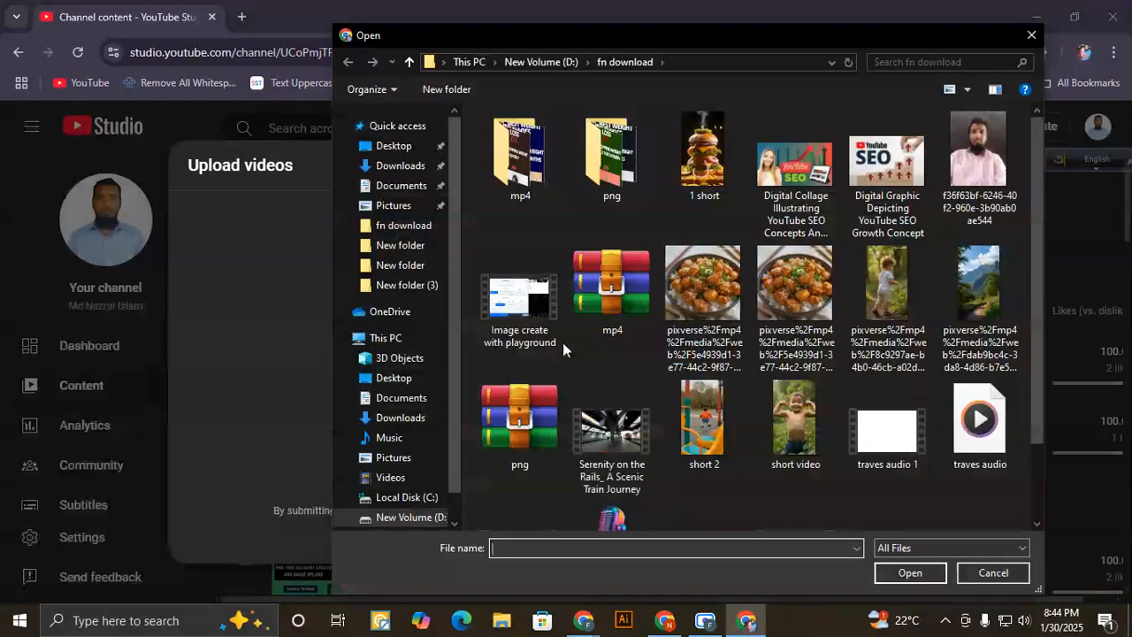
left_click(389, 227)
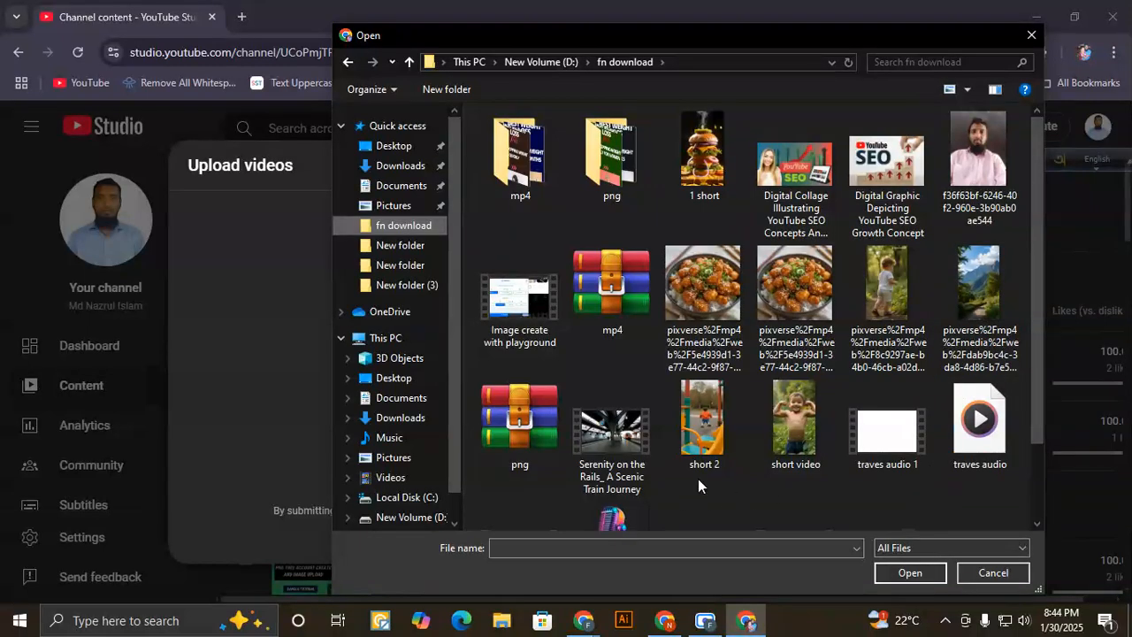
double_click(523, 309)
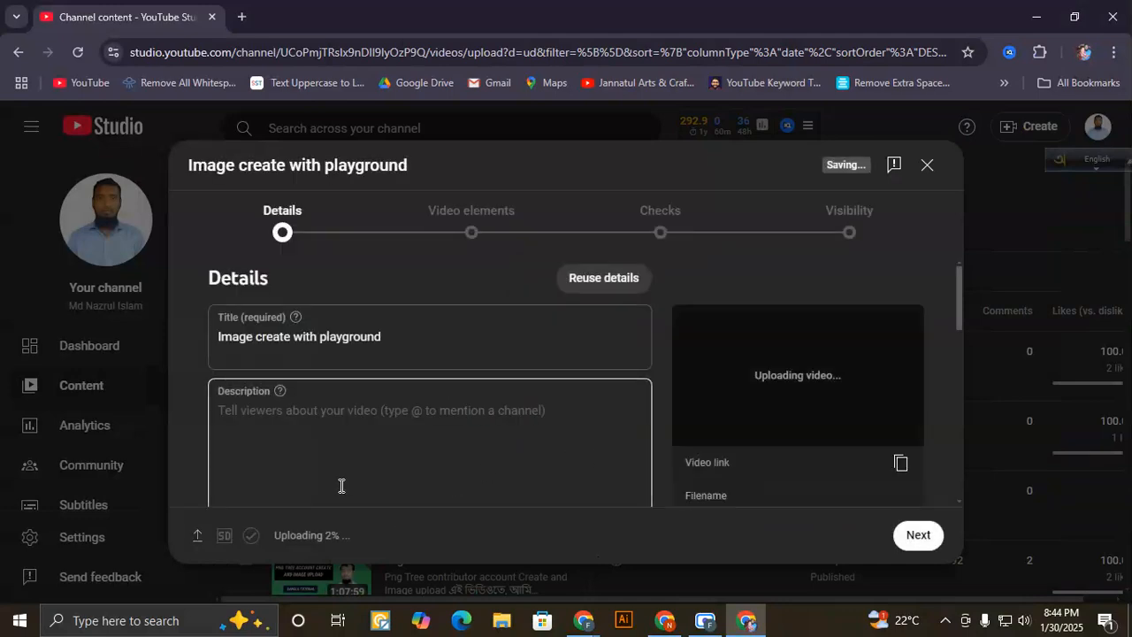
scroll(287, 537, "down", 1)
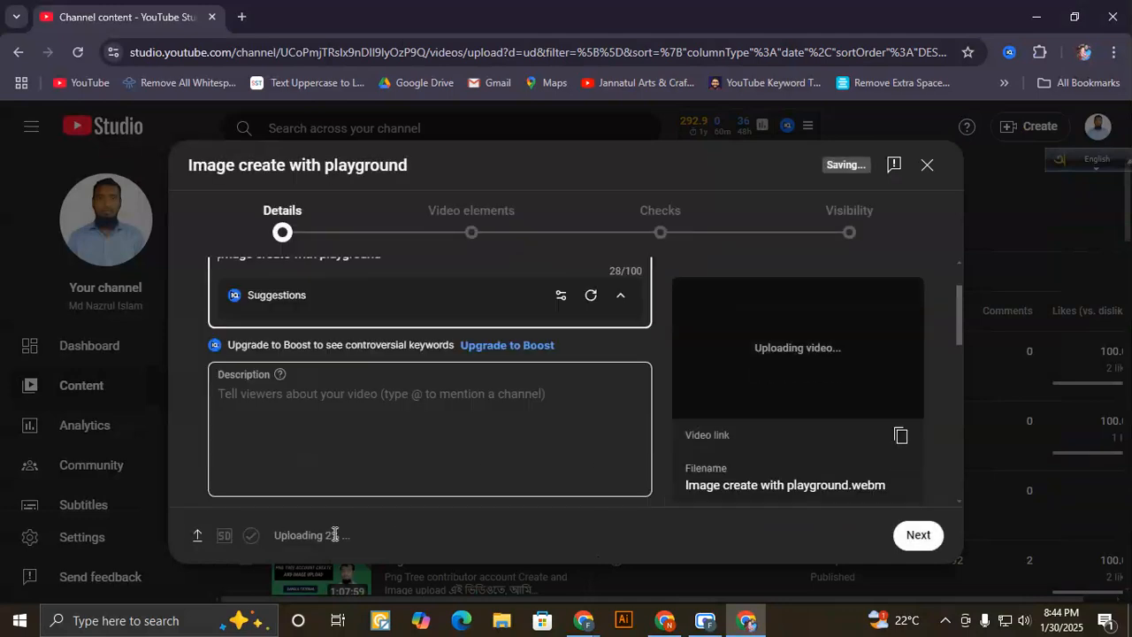
left_click_drag(334, 535, 354, 535)
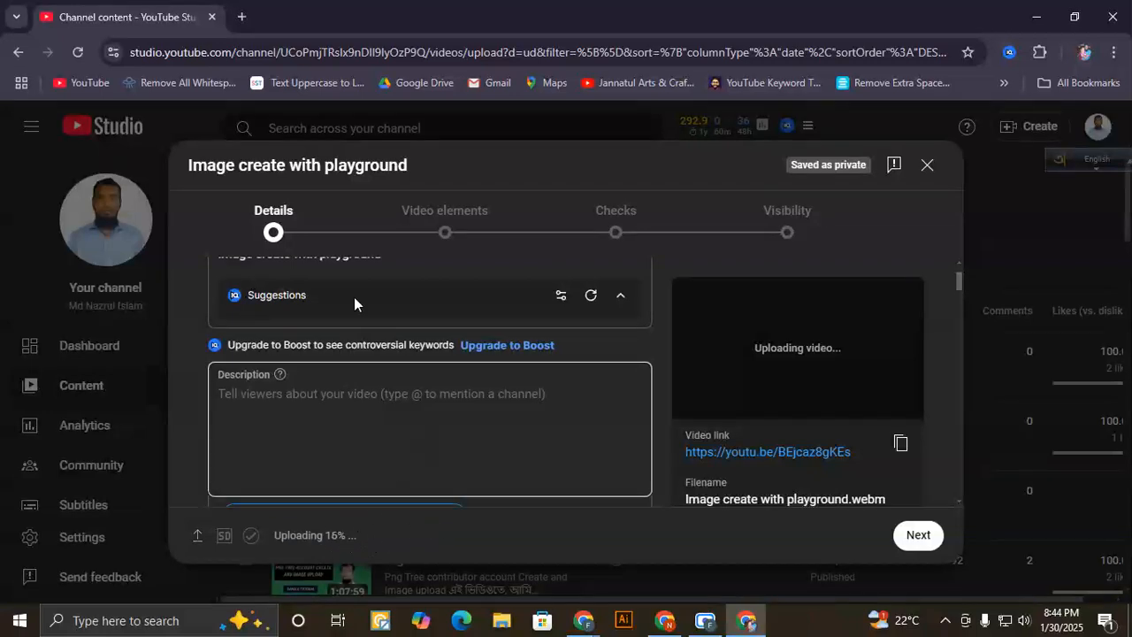
scroll(389, 407, "up", 1)
scroll(380, 411, "down", 2)
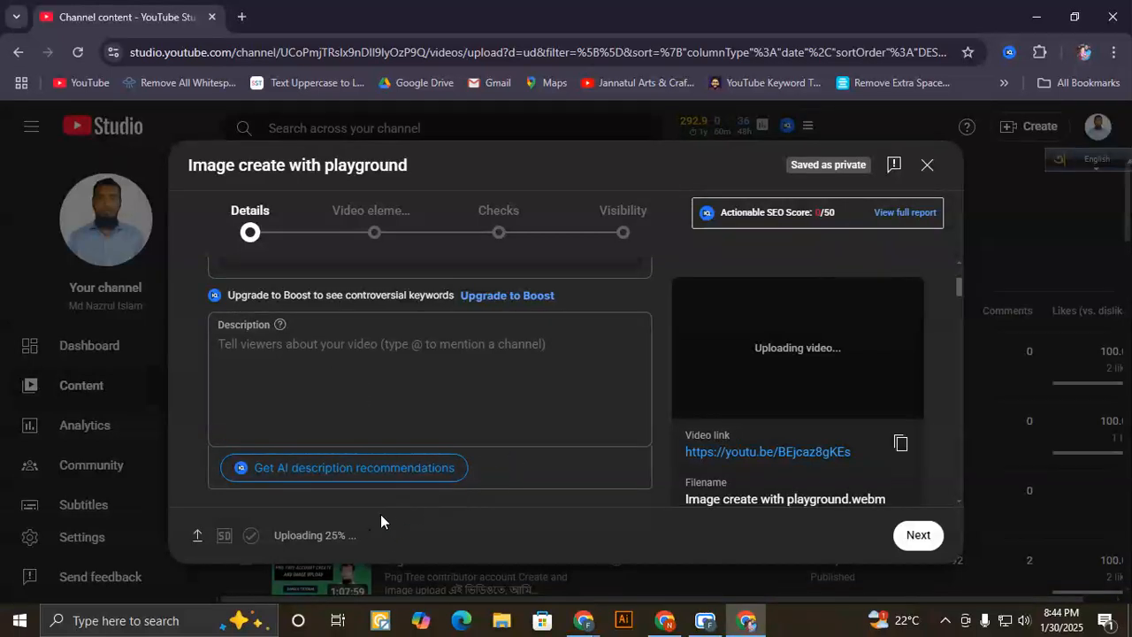
- Search Google for "youtube title generator" in a new browser tab
scroll(402, 460, "up", 2)
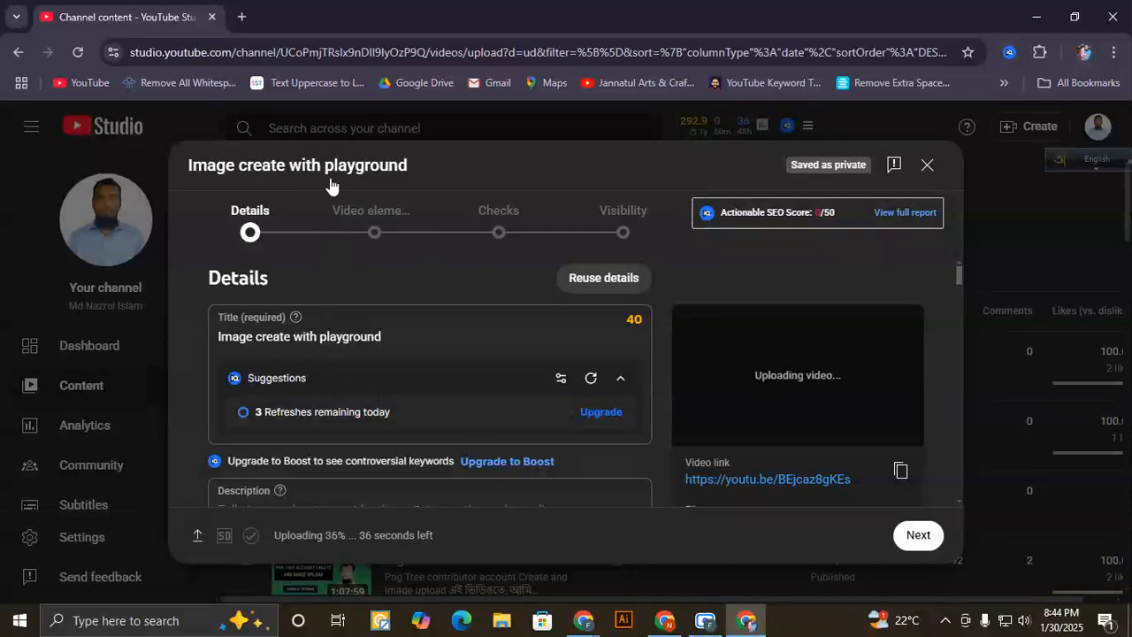
left_click(241, 17)
type("you")
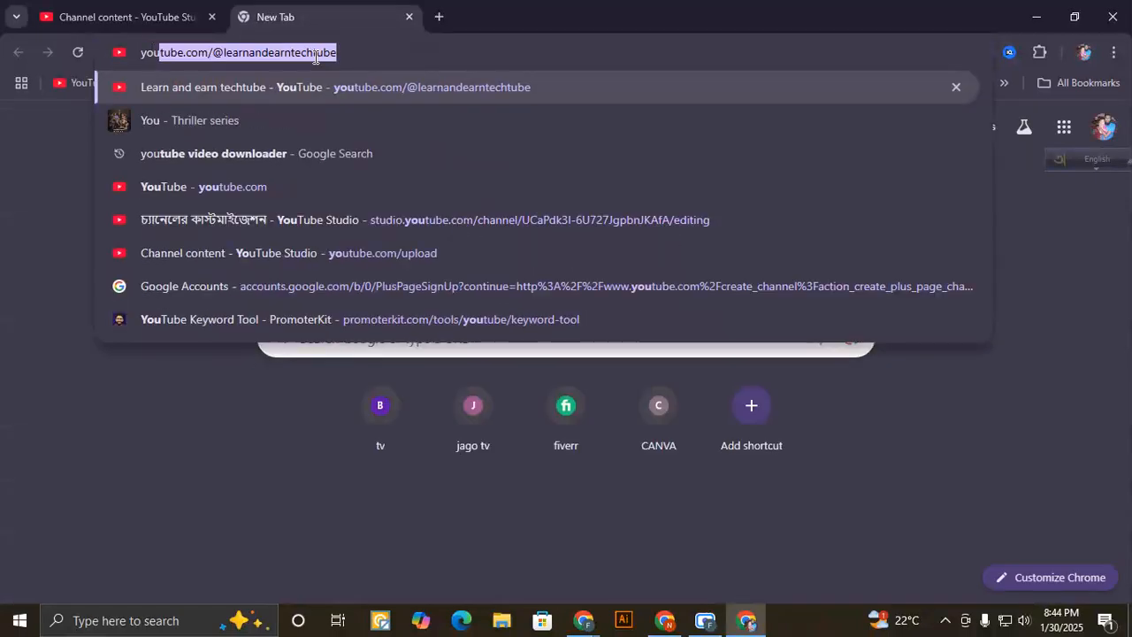
type("tube")
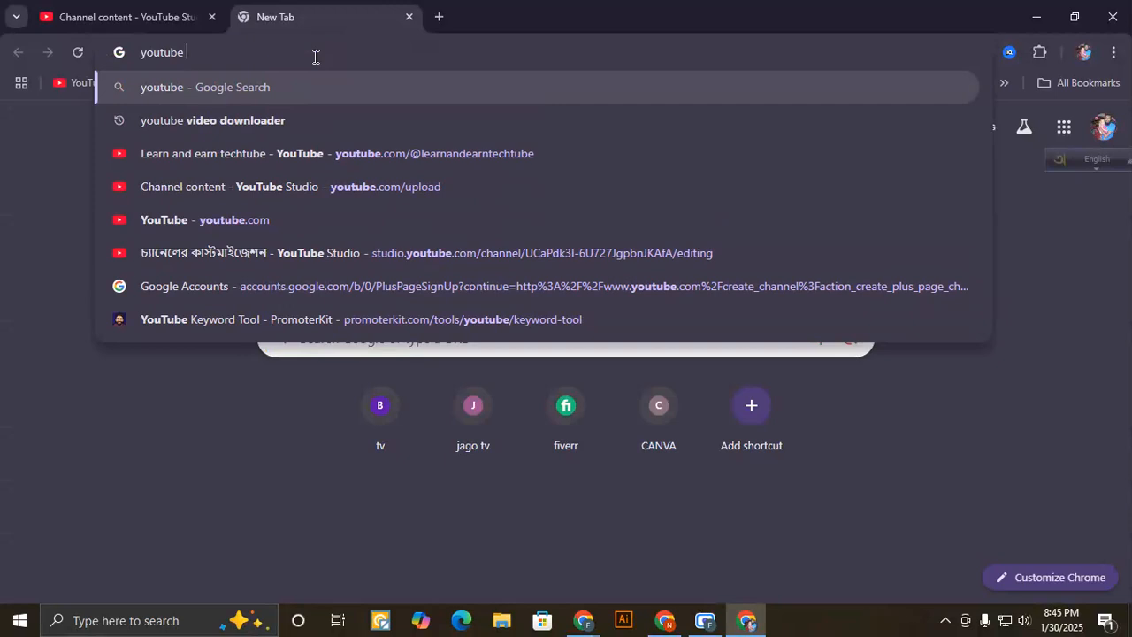
type("title")
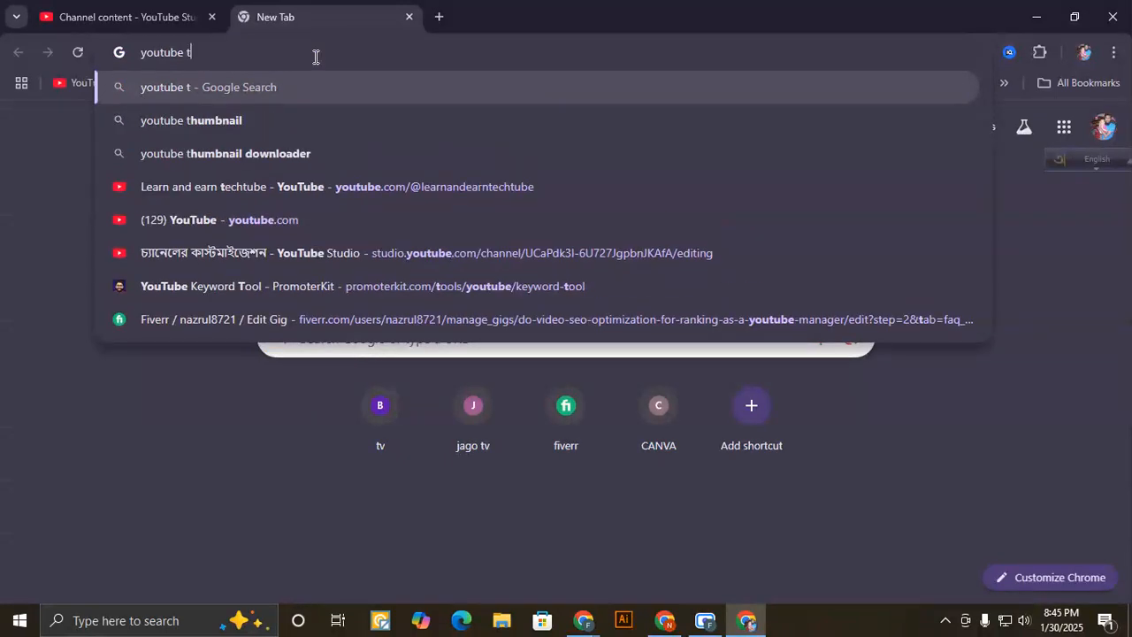
key("Return")
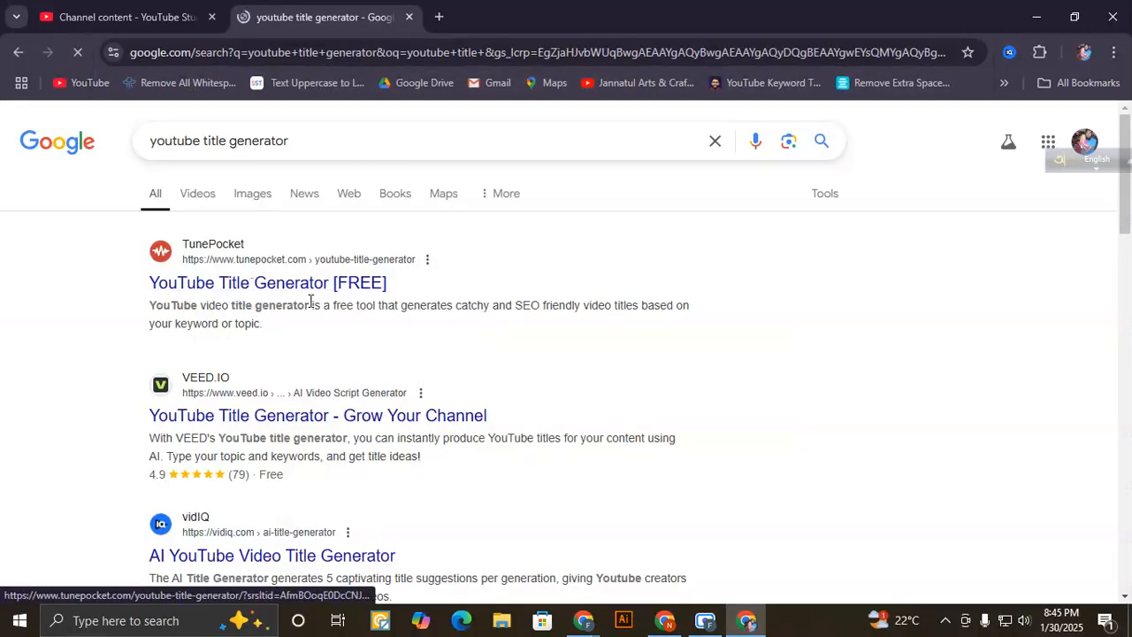
- Look through the search results and open TunePocket's free YouTube Title Generator
scroll(265, 354, "down", 2)
scroll(305, 433, "down", 1)
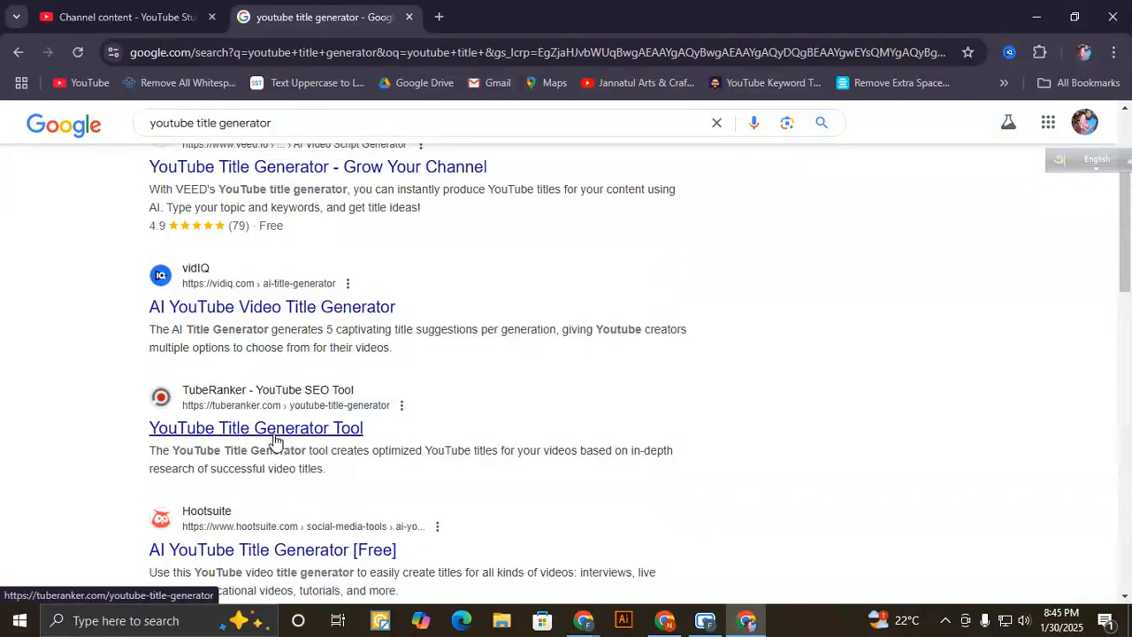
scroll(251, 433, "down", 2)
scroll(319, 354, "up", 5)
left_click(261, 283)
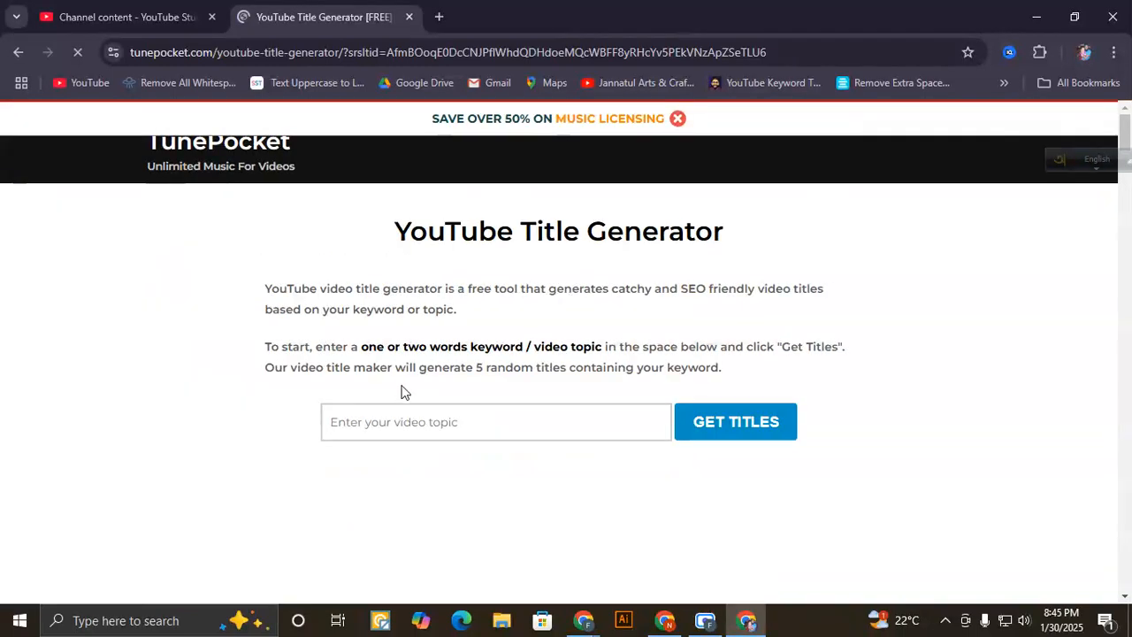
- Enter "image create with play ground ai video tutorial" as the video topic in the title generator
left_click(484, 429)
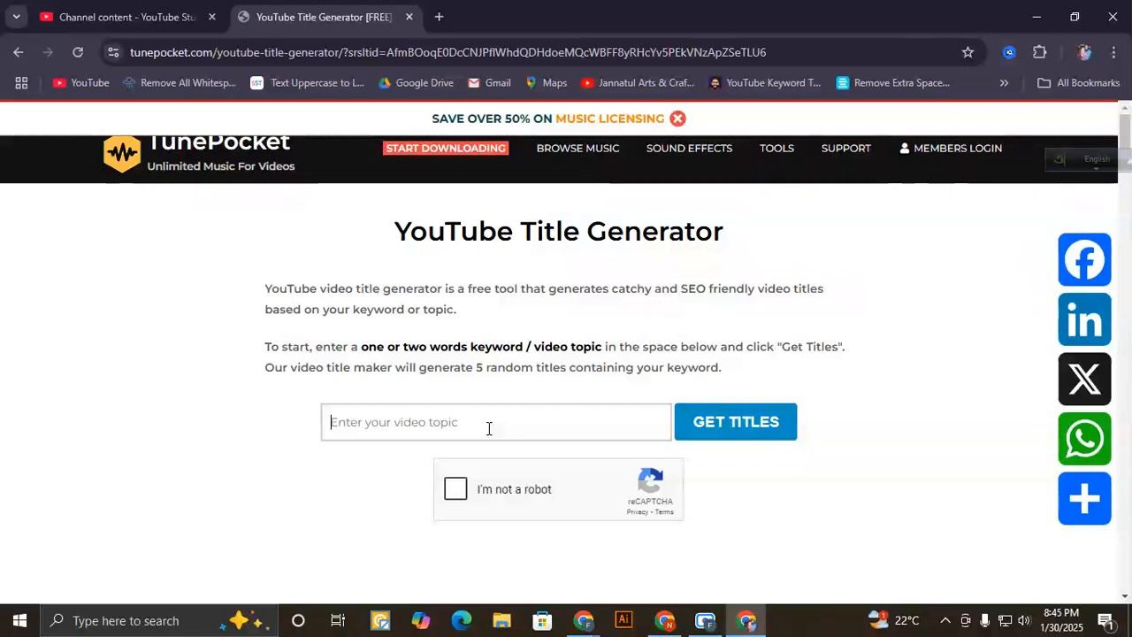
type("image creat")
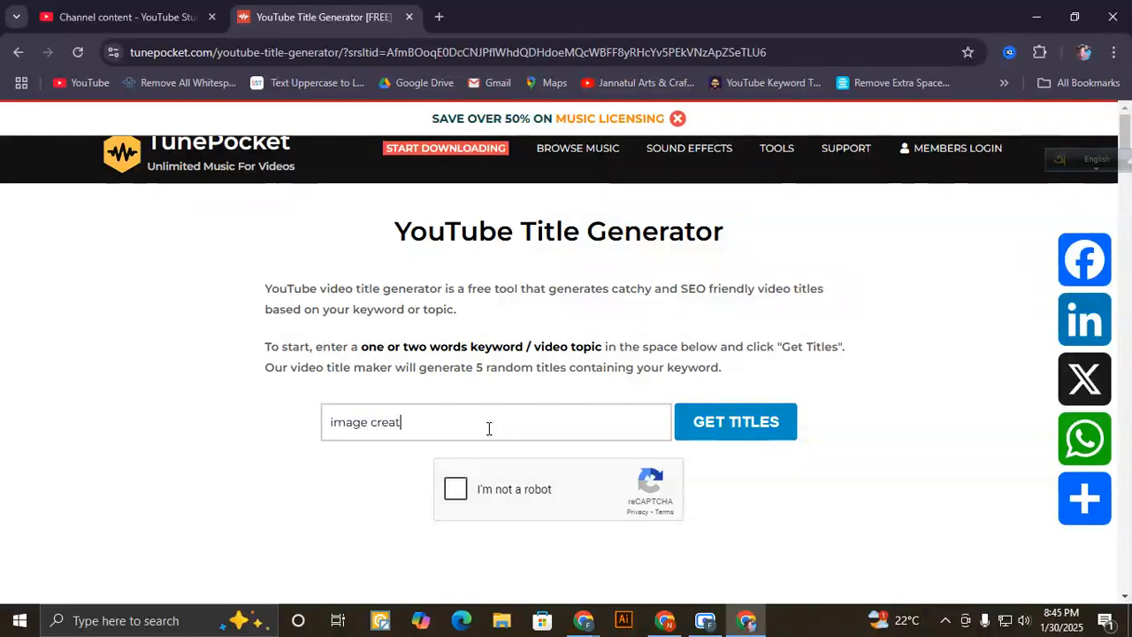
type("e with play ground ai")
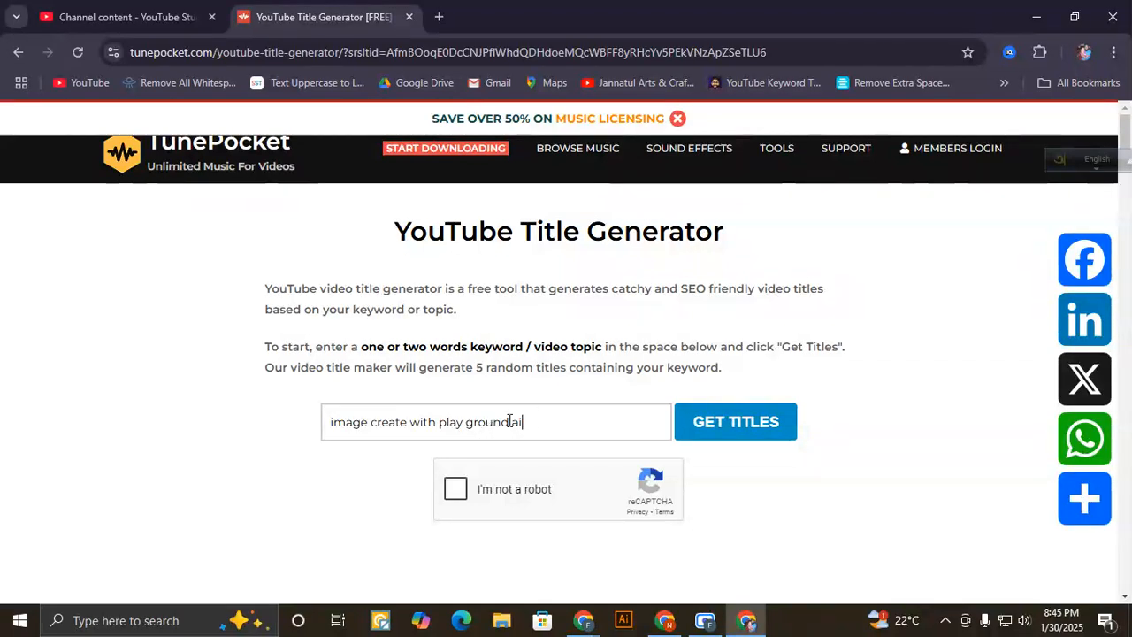
left_click_drag(522, 422, 328, 427)
left_click(542, 424)
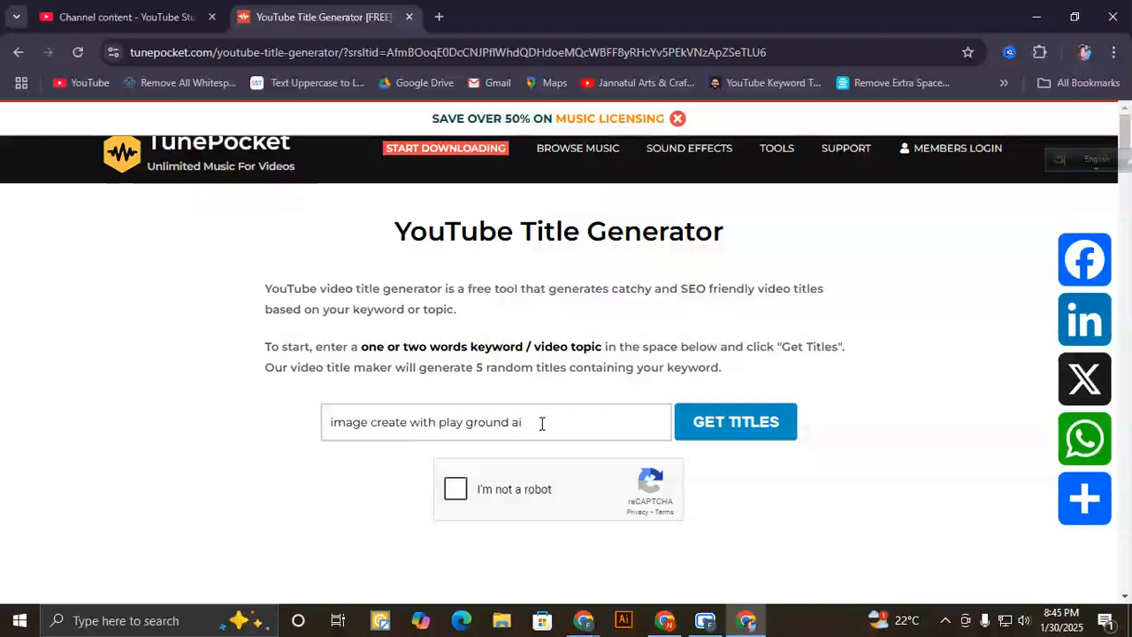
type("video tutorial in")
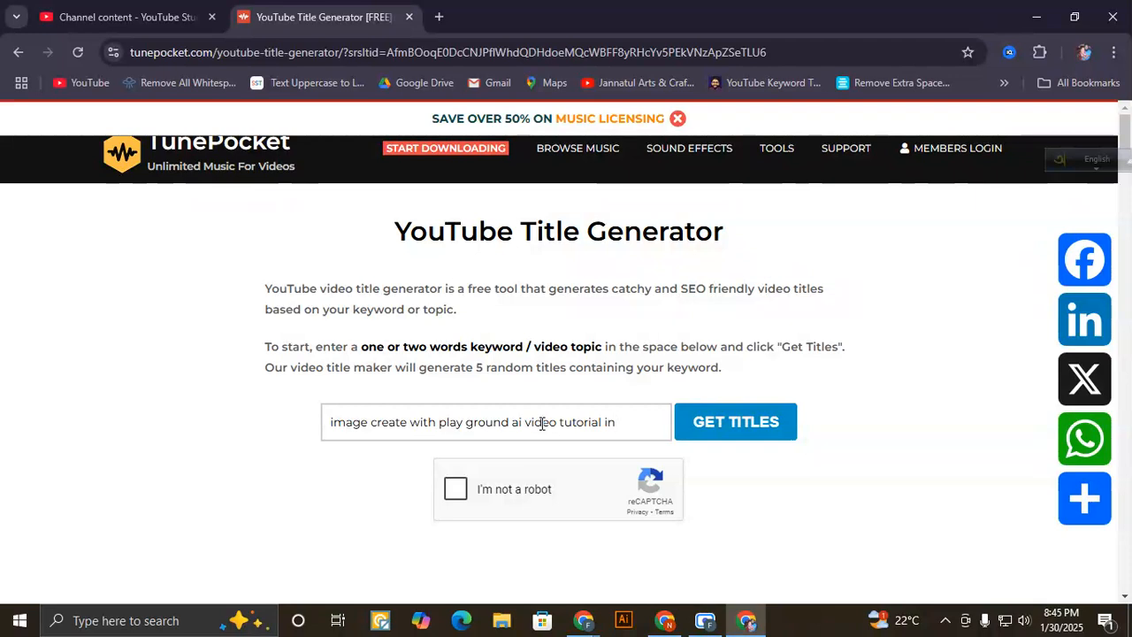
left_click_drag(604, 427, 664, 422)
key("BackSpace")
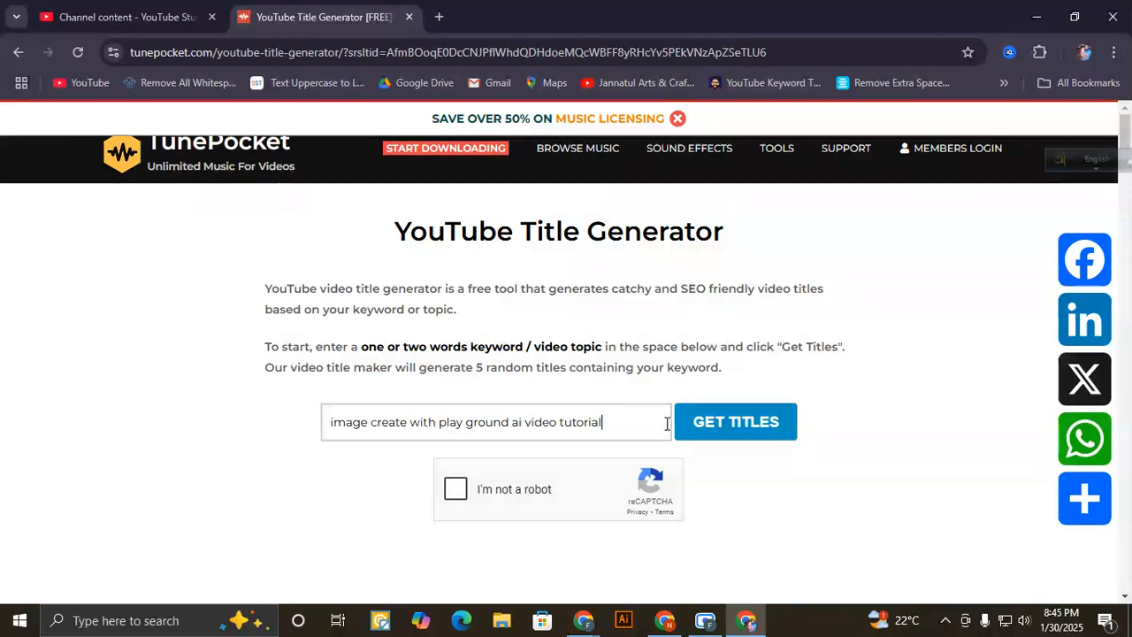
- Start the robot check and submit the squares containing buses in the first image challenge
left_click(464, 494)
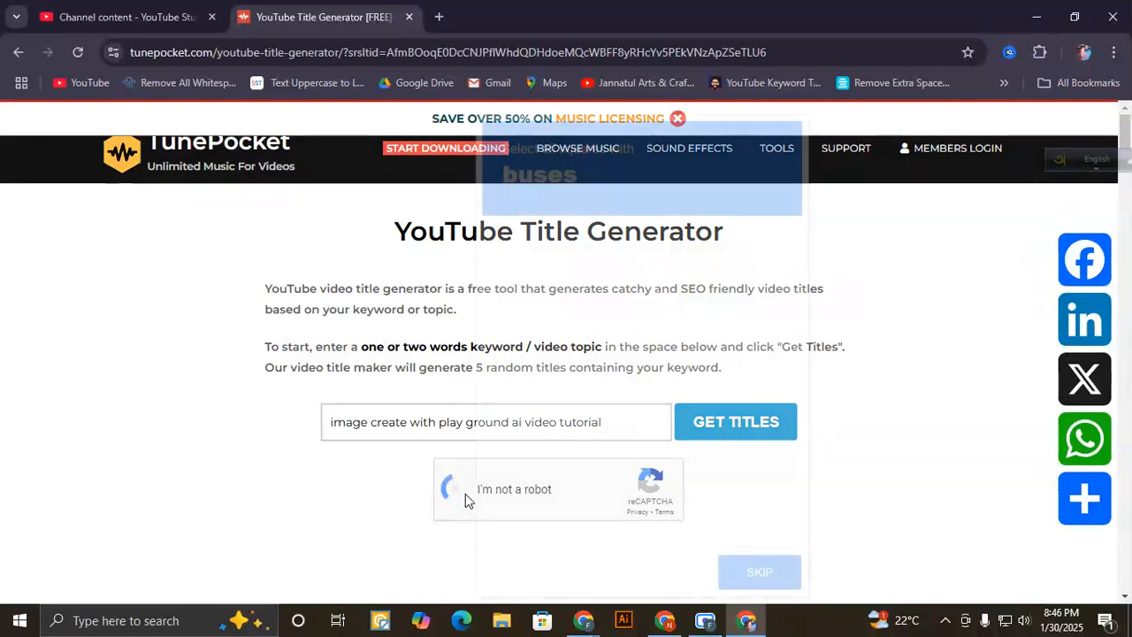
left_click(619, 420)
left_click(682, 417)
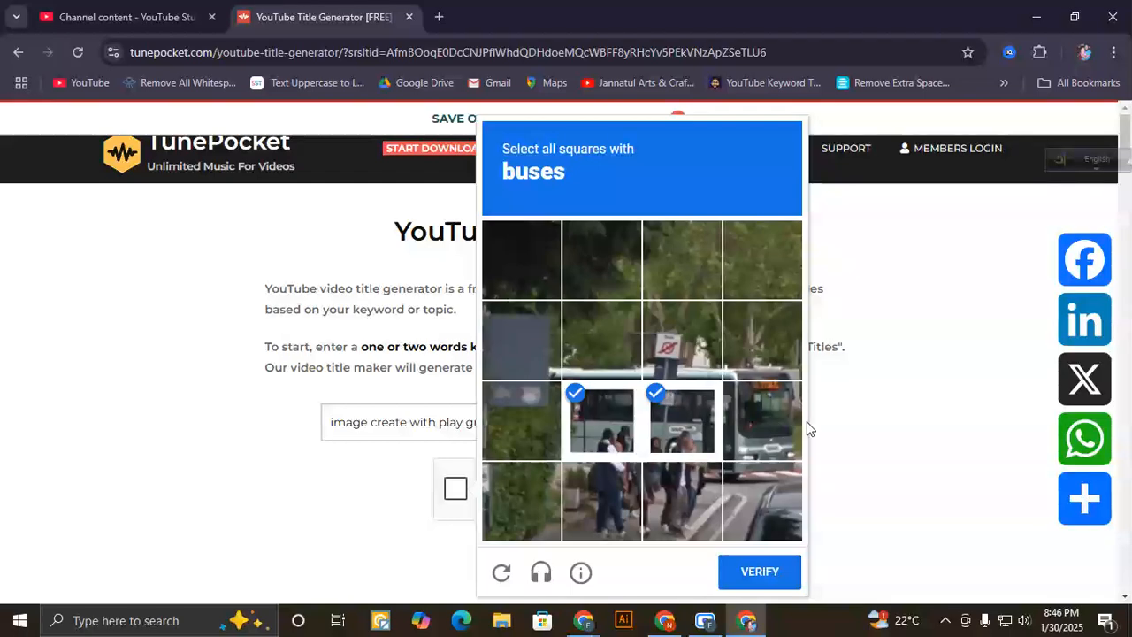
left_click(762, 420)
left_click(762, 500)
left_click(697, 509)
left_click(602, 500)
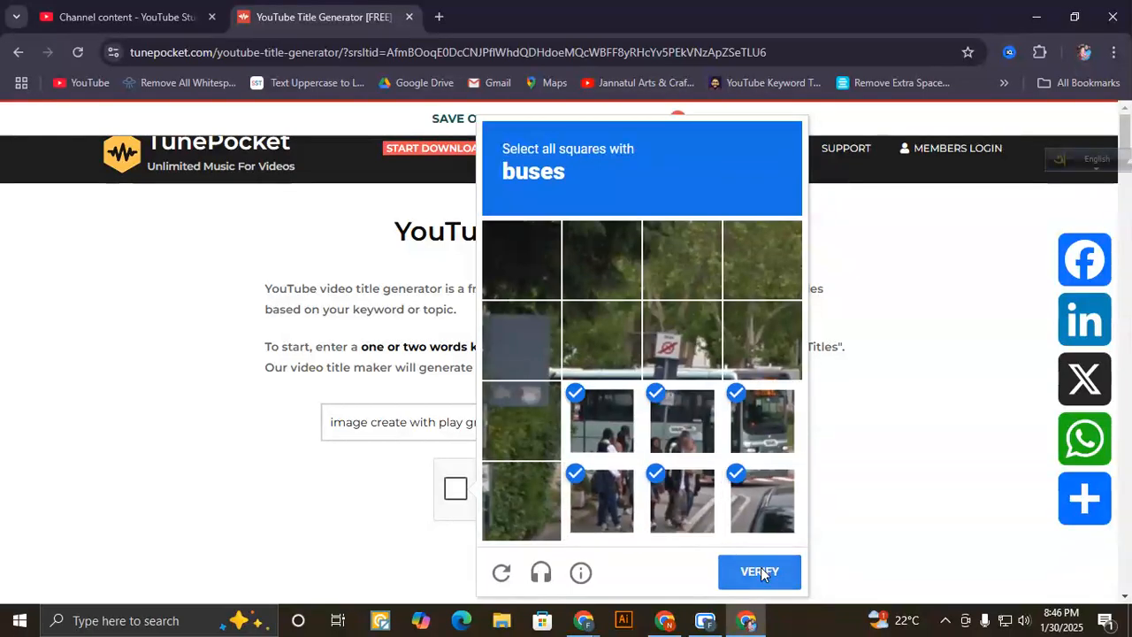
left_click(760, 572)
- Select the matching squares in the second image challenge and submit them
left_click(539, 340)
left_click(602, 341)
left_click(682, 340)
left_click(682, 420)
left_click(602, 423)
left_click(527, 425)
left_click(731, 500)
left_click(741, 434)
left_click(758, 570)
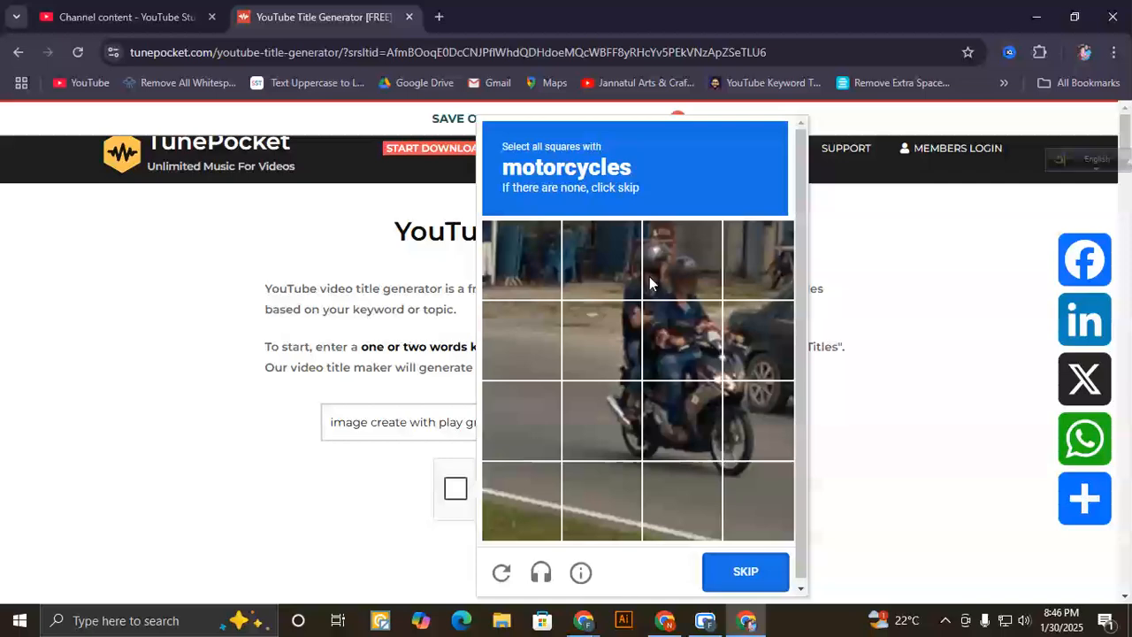
- Try to solve the motorcycles image challenge by selecting its squares and submitting them for verification
left_click(601, 260)
left_click(679, 264)
left_click(681, 341)
left_click(679, 418)
left_click(611, 417)
left_click(603, 340)
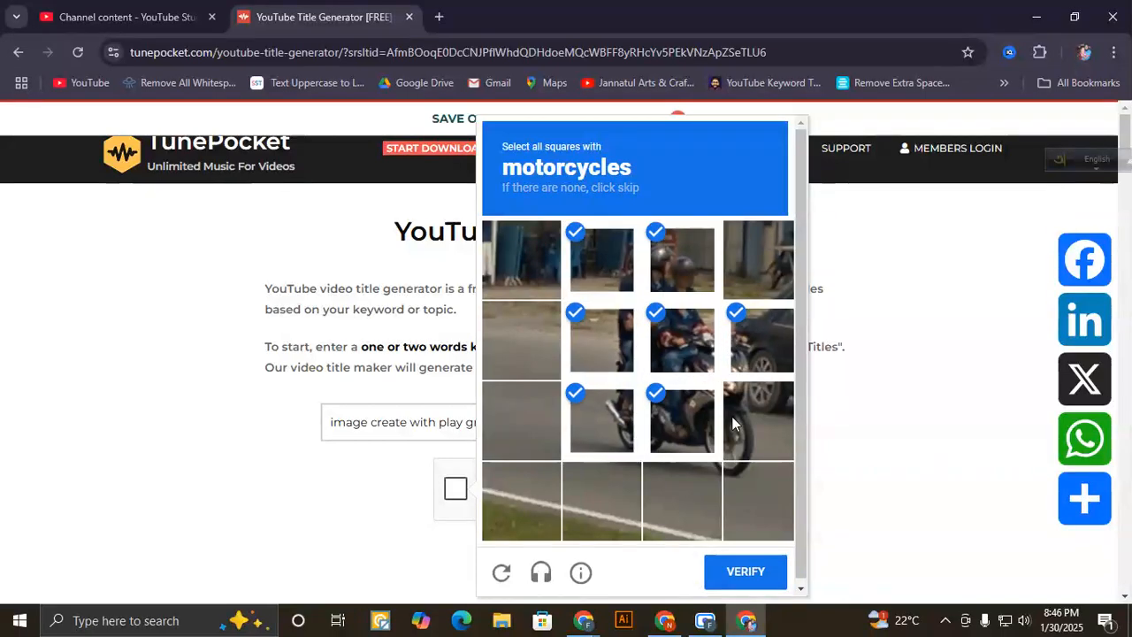
left_click(752, 574)
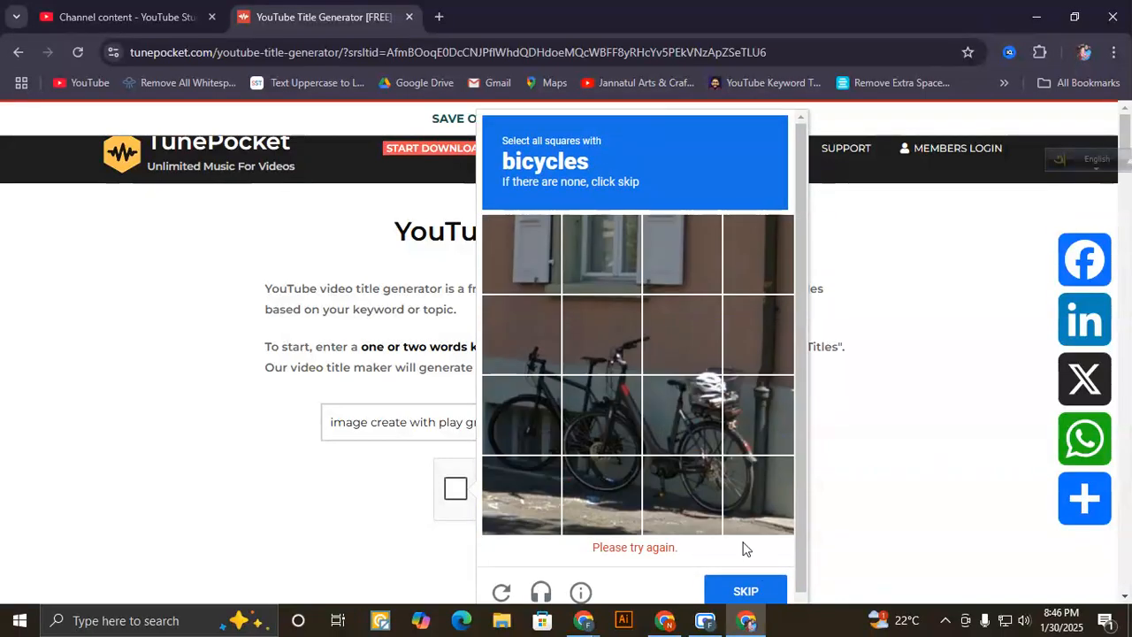
- Select all squares containing bicycles in the image challenge and continue to the following challenge
left_click(522, 336)
left_click(602, 340)
left_click(681, 341)
left_click(681, 422)
left_click(601, 423)
left_click(522, 423)
left_click(601, 500)
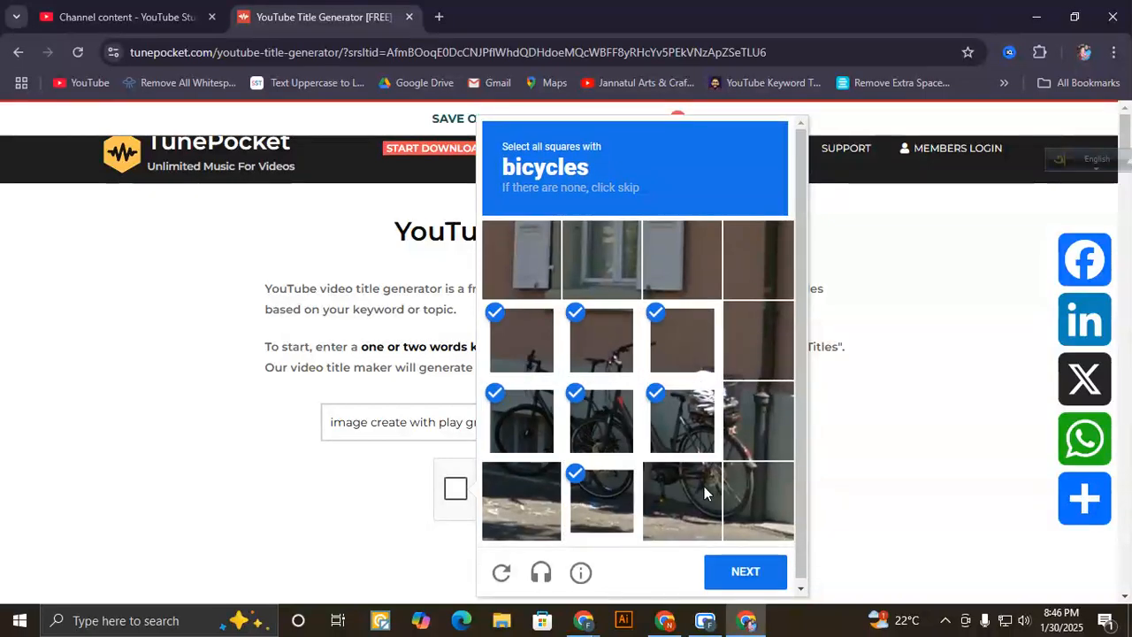
left_click(681, 500)
left_click(759, 500)
left_click(759, 423)
left_click(746, 573)
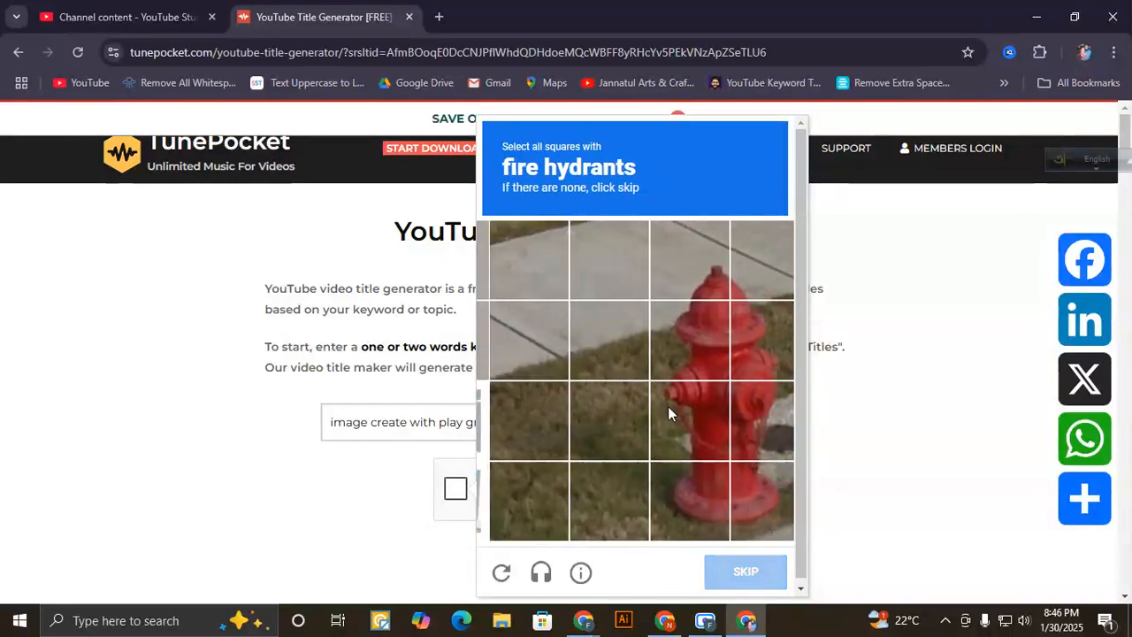
- Select all squares containing the fire hydrant and verify to complete the robot check
left_click(685, 340)
left_click(681, 261)
left_click(757, 266)
left_click(759, 340)
left_click(758, 425)
left_click(681, 423)
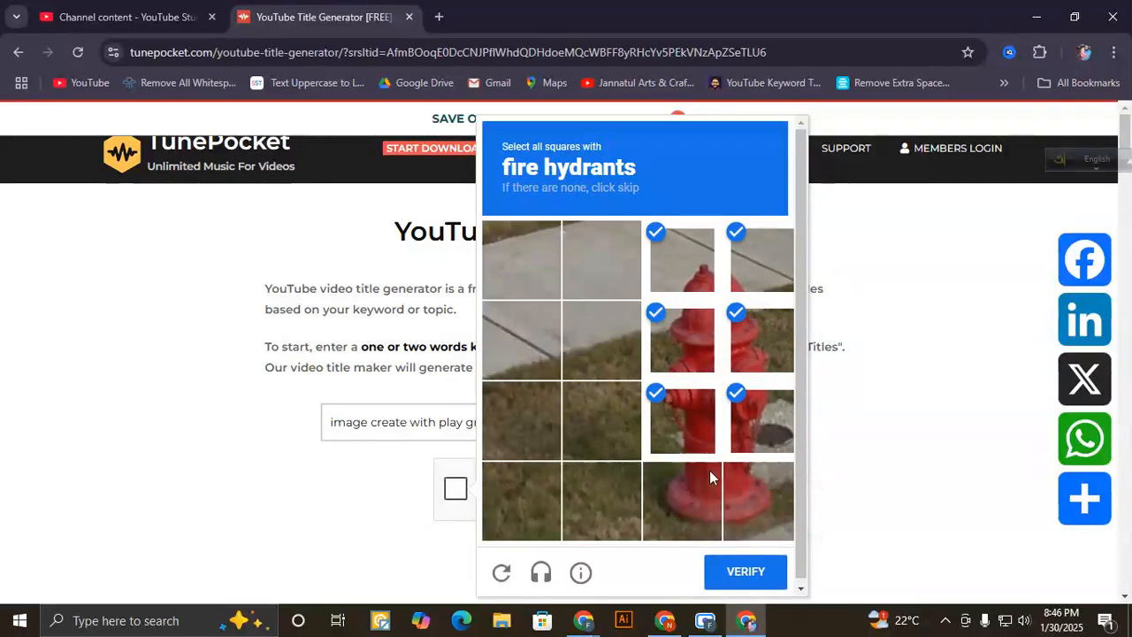
left_click(681, 499)
left_click(759, 500)
left_click(758, 570)
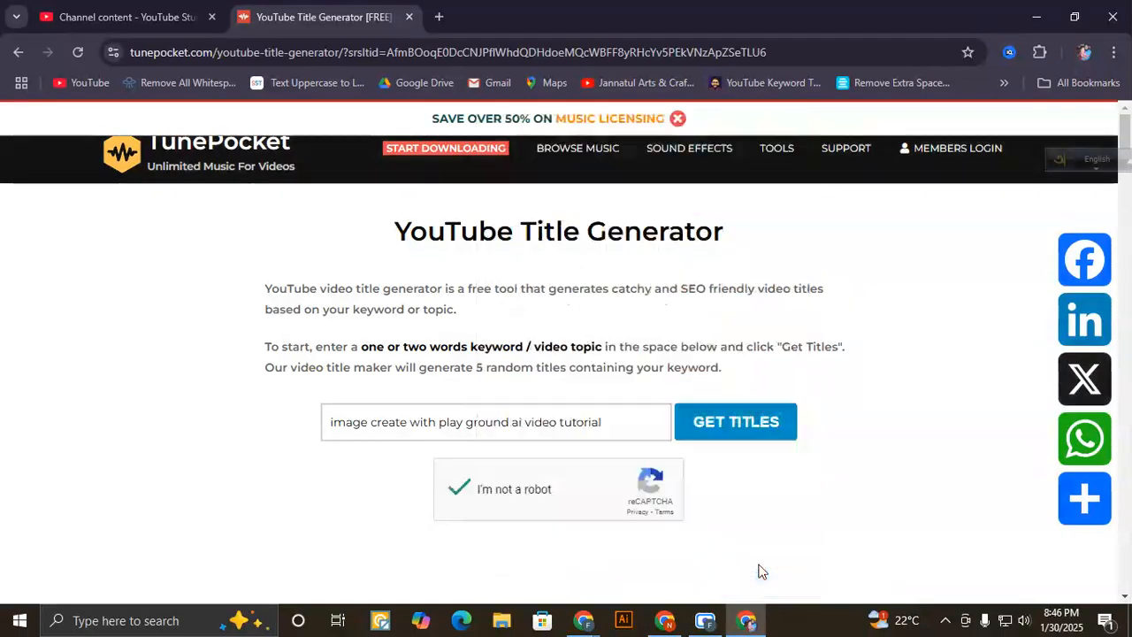
- Generate title ideas for the entered topic and copy them to the clipboard
left_click(703, 436)
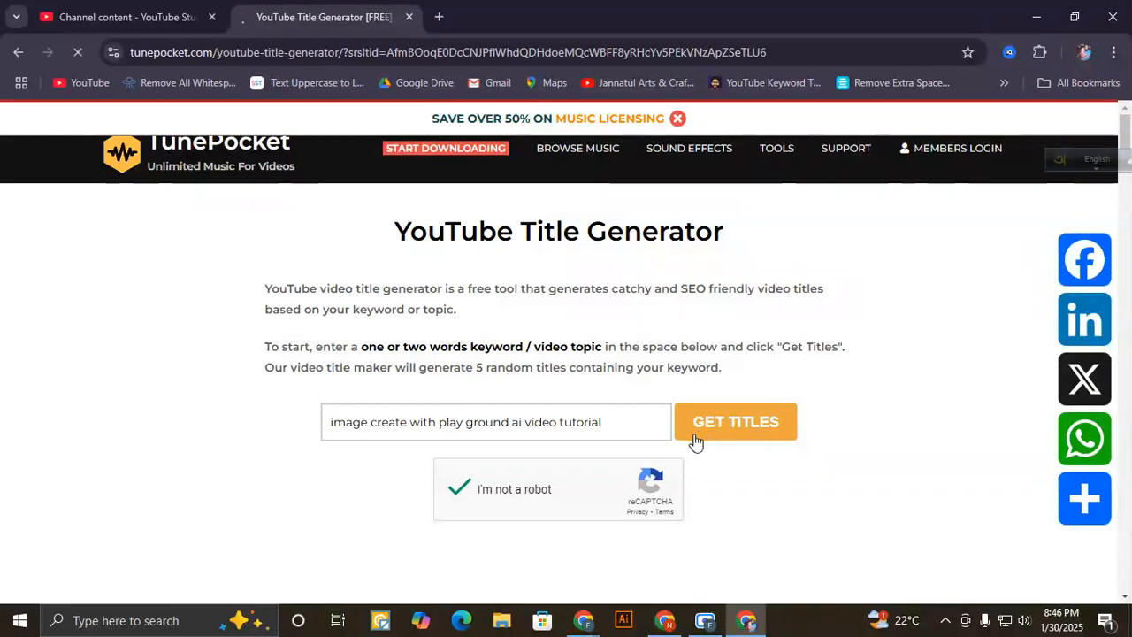
scroll(411, 329, "down", 1)
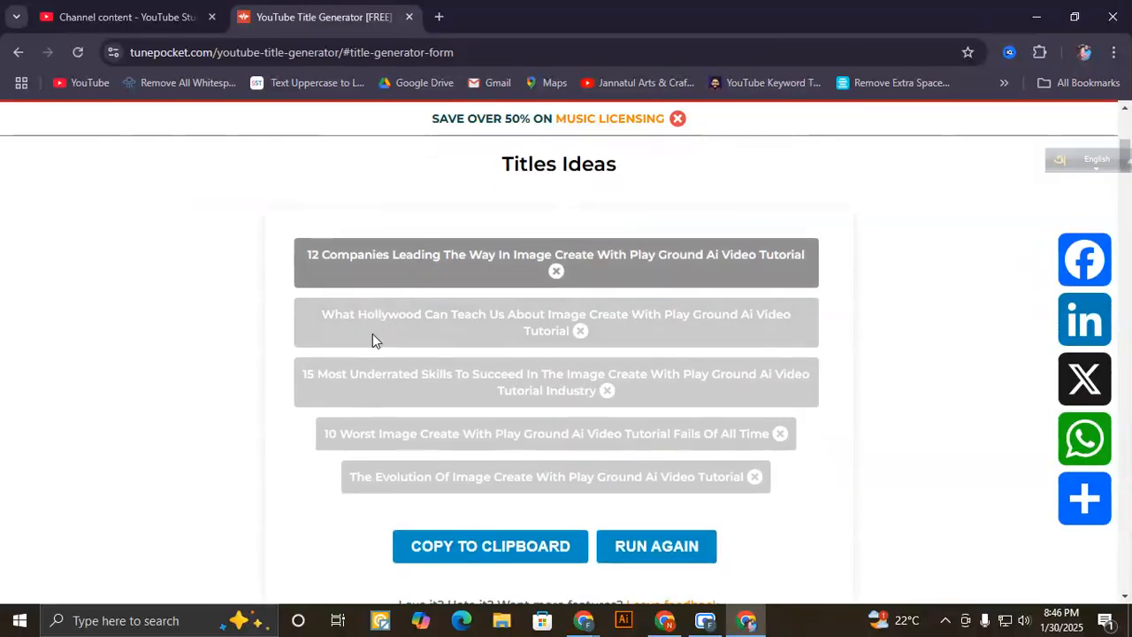
left_click(485, 541)
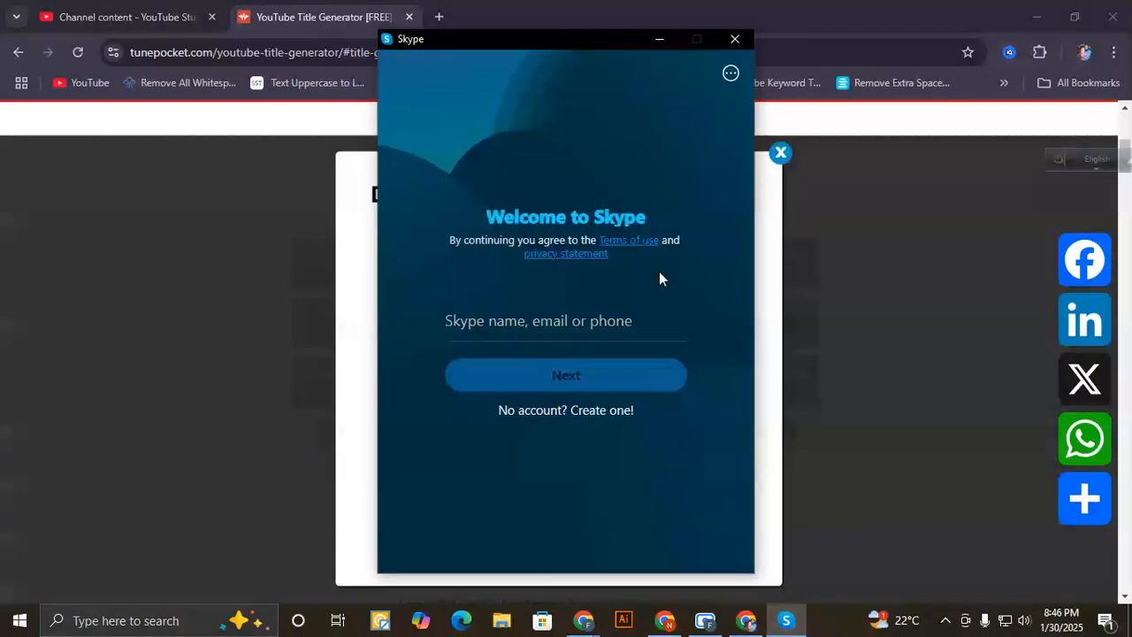
- Close the Skype window and the royalty-free music offer, and review the generated title ideas
left_click(734, 40)
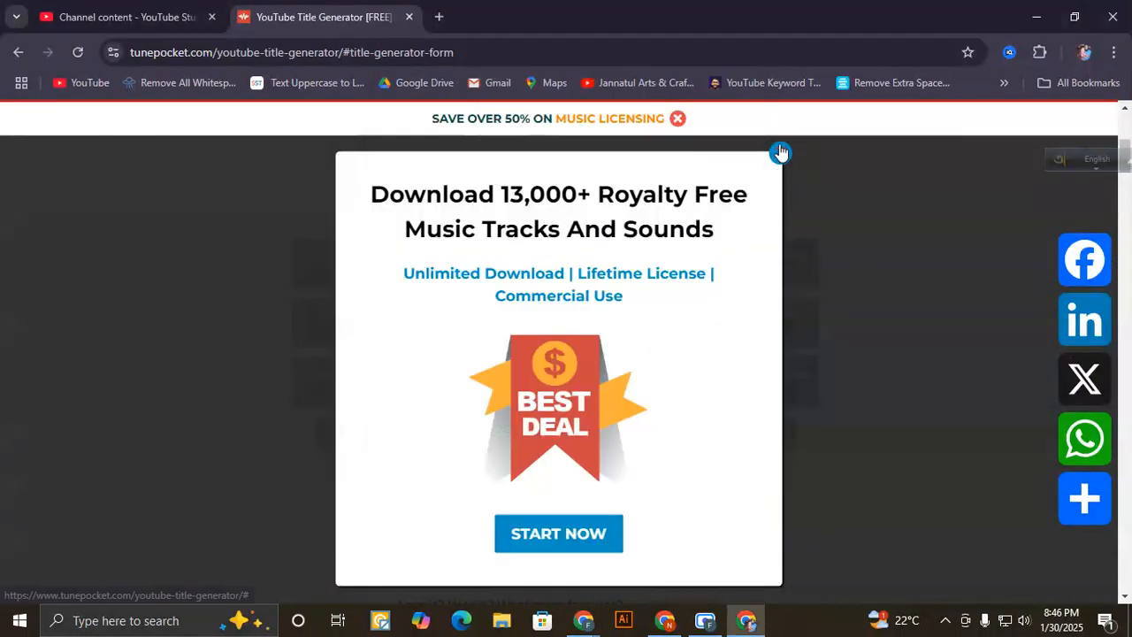
left_click(781, 153)
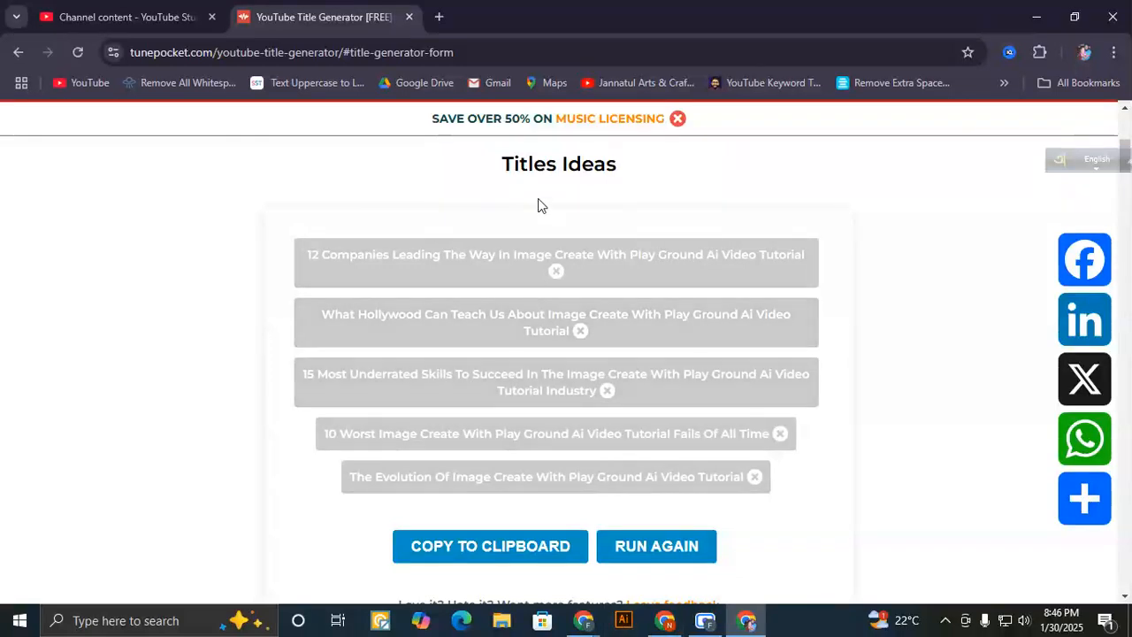
scroll(527, 428, "down", 1)
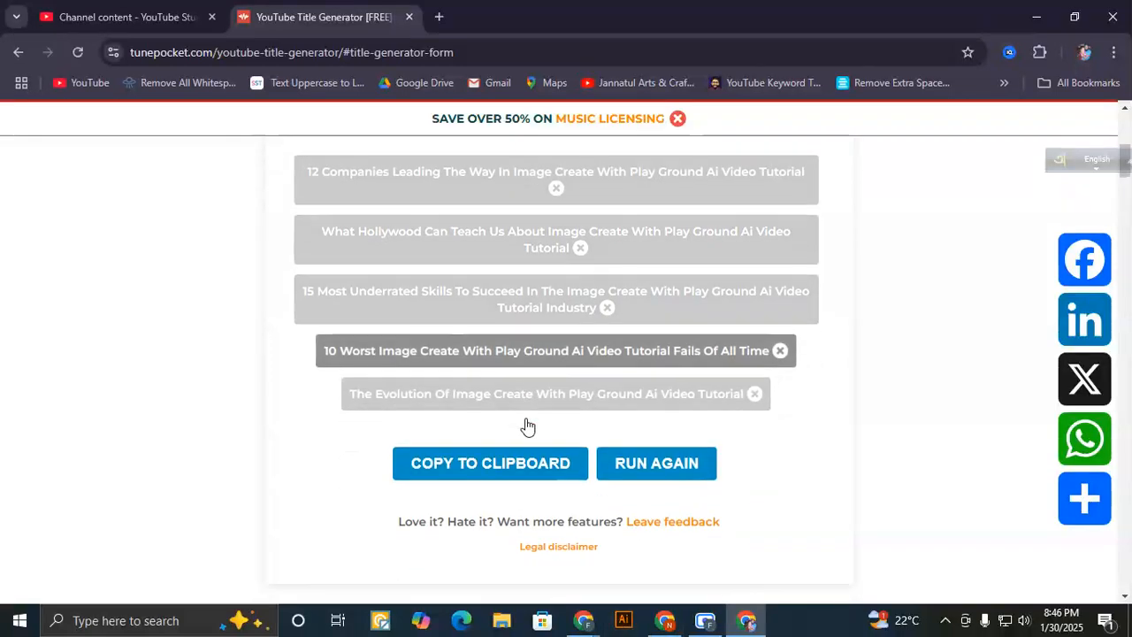
scroll(526, 414, "down", 1)
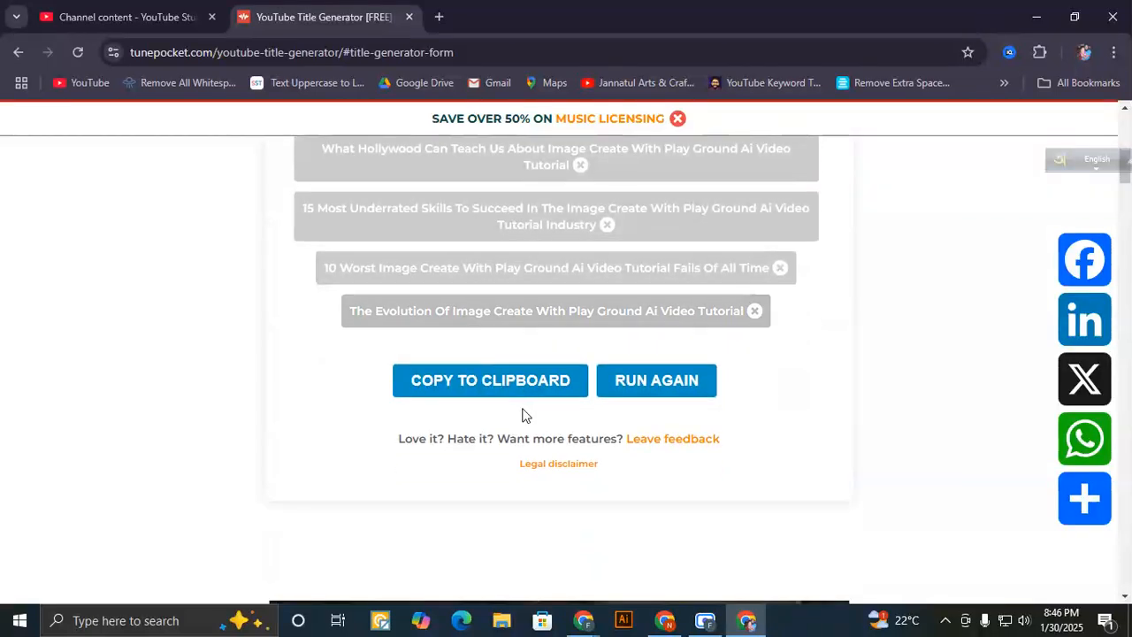
scroll(520, 412, "up", 1)
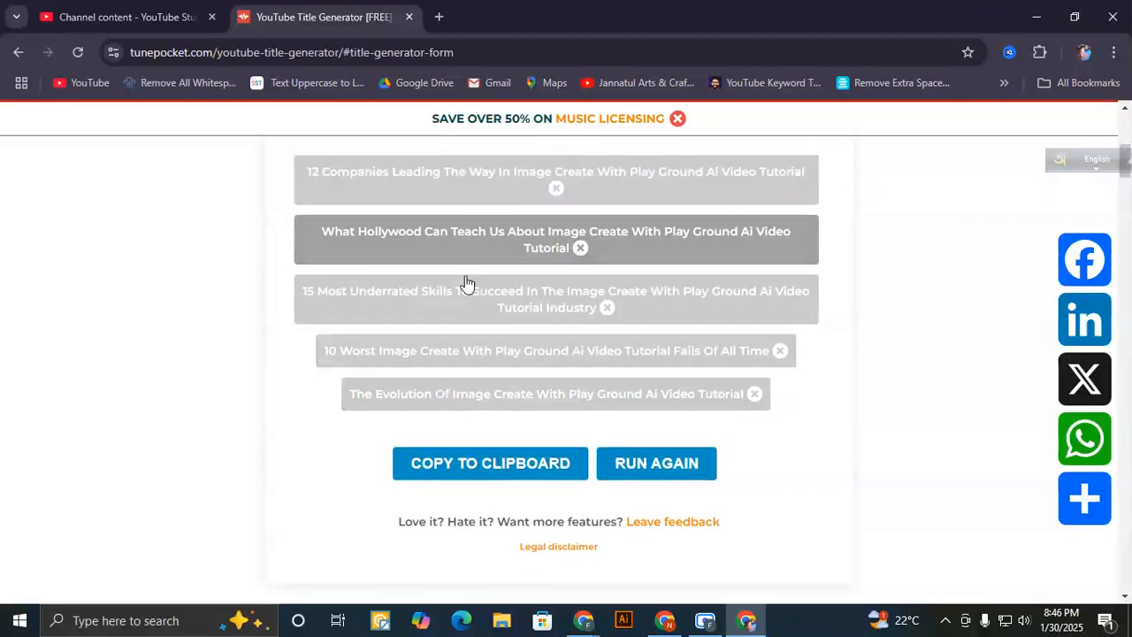
scroll(460, 292, "up", 3)
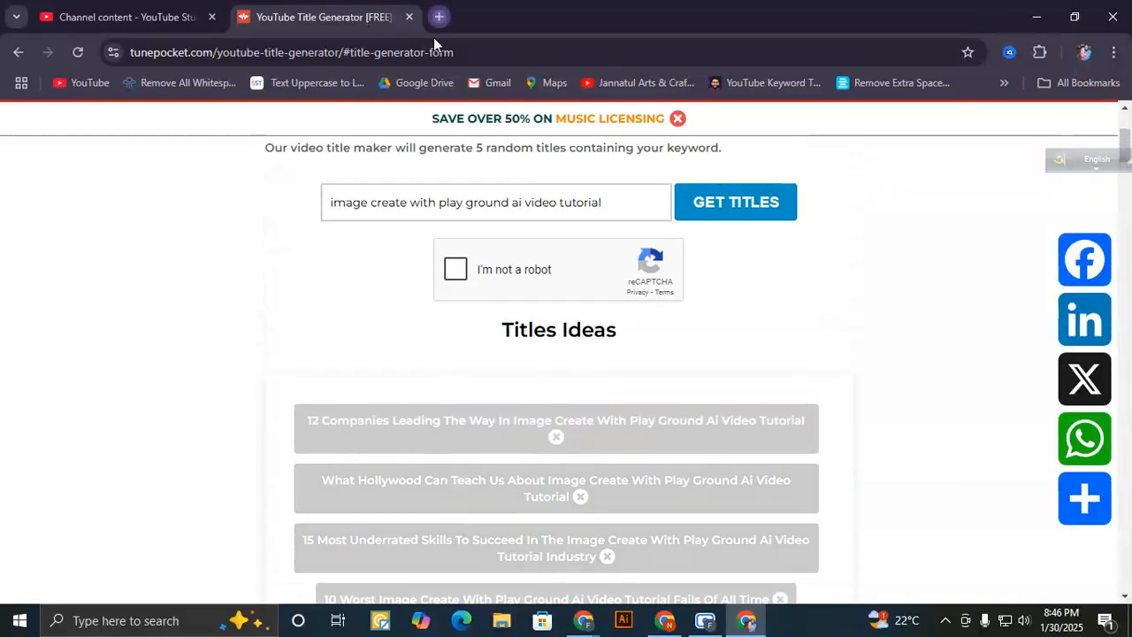
- Open the YouTube home page in a new browser tab
left_click(438, 16)
left_click(427, 64)
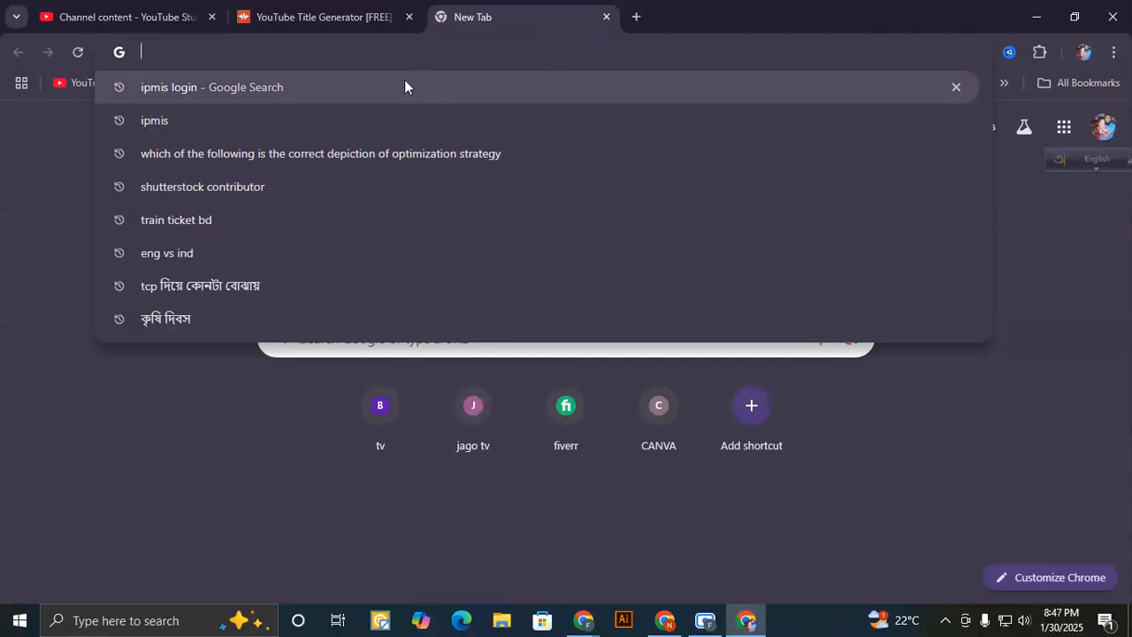
type("y")
key("Return")
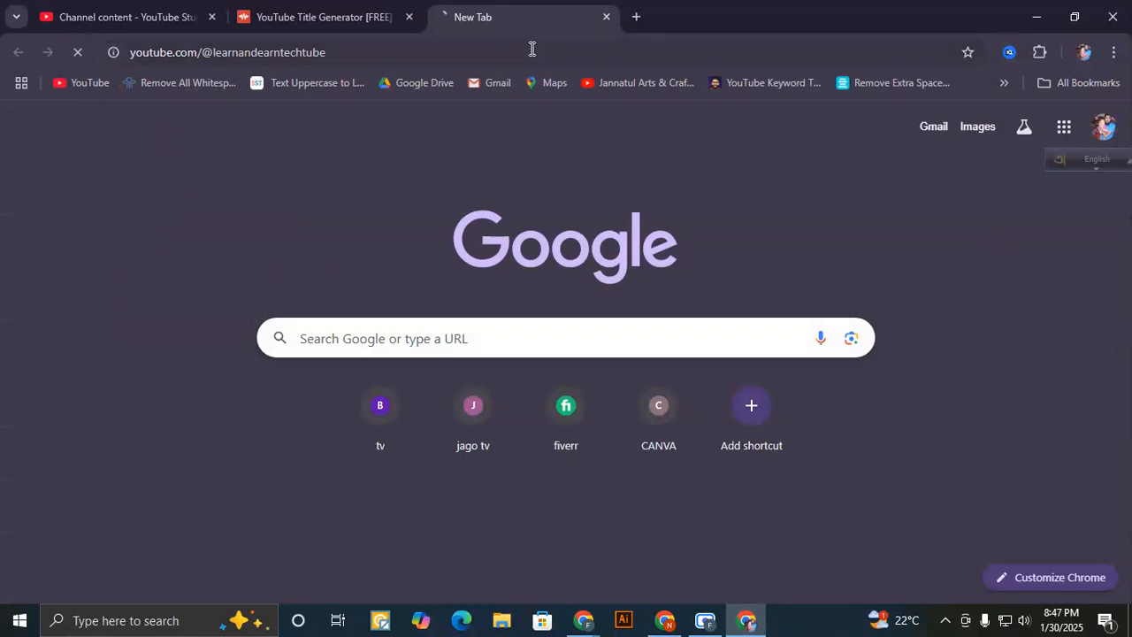
left_click_drag(202, 52, 417, 78)
key("BackSpace")
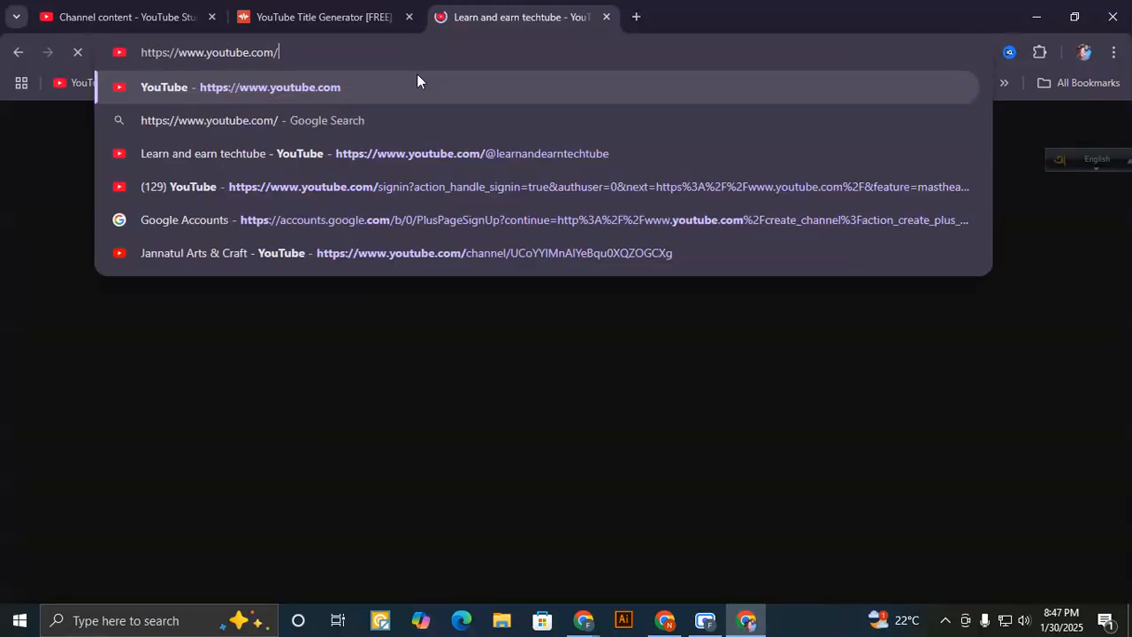
key("Return")
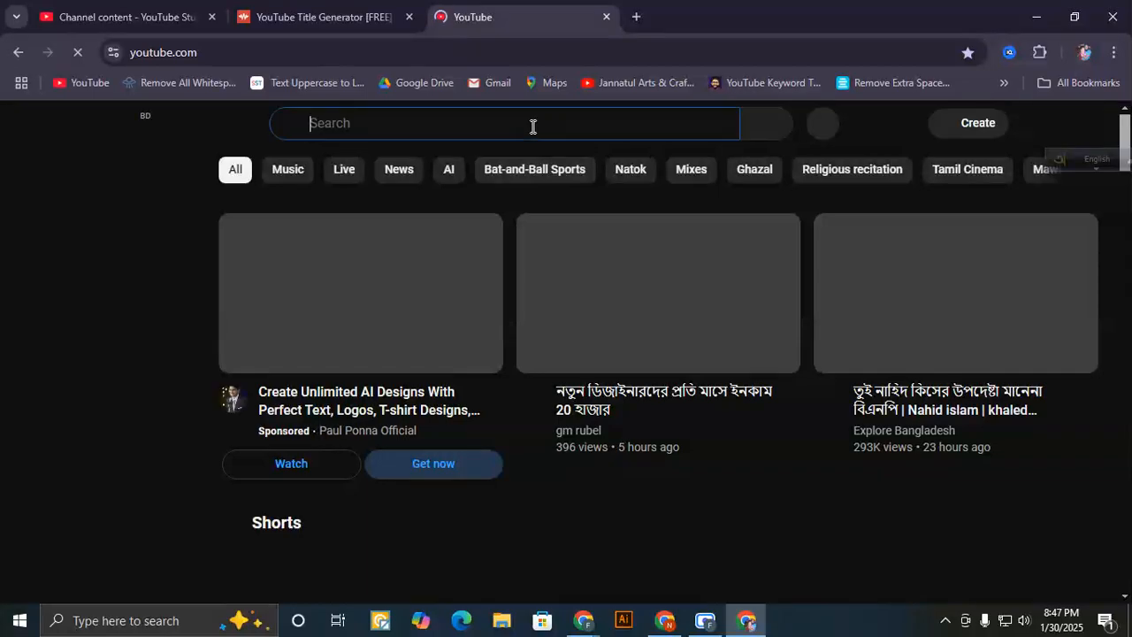
- Copy the topic "image create with play ground ai video tutorial" from the title generator into the YouTube search box
left_click(324, 17)
scroll(447, 234, "up", 2)
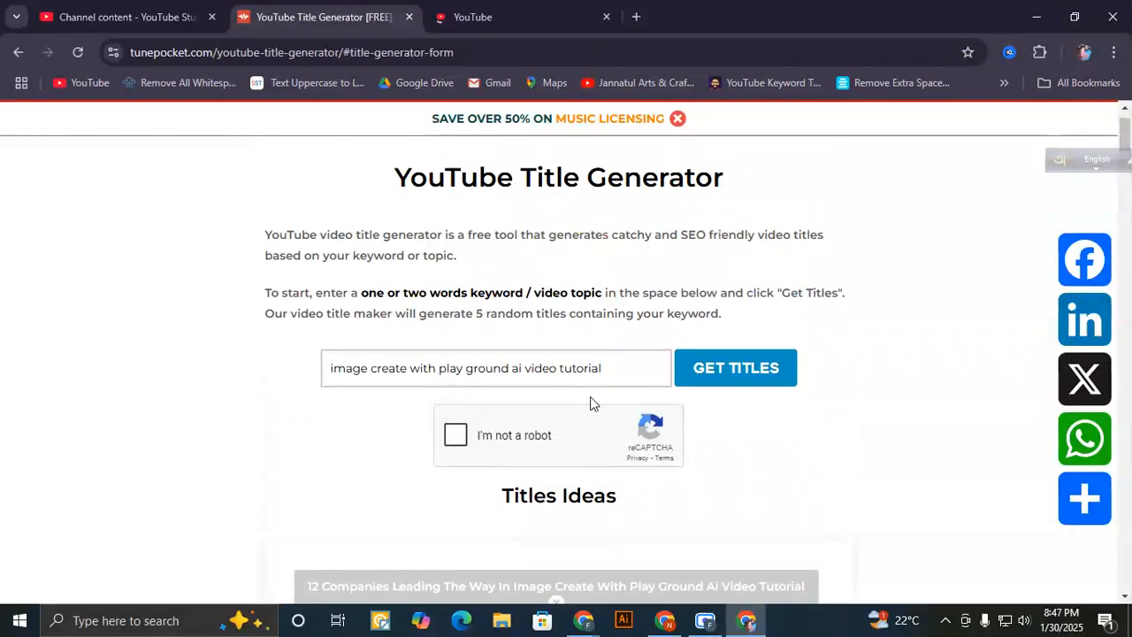
left_click_drag(605, 367, 327, 372)
key("ctrl+c")
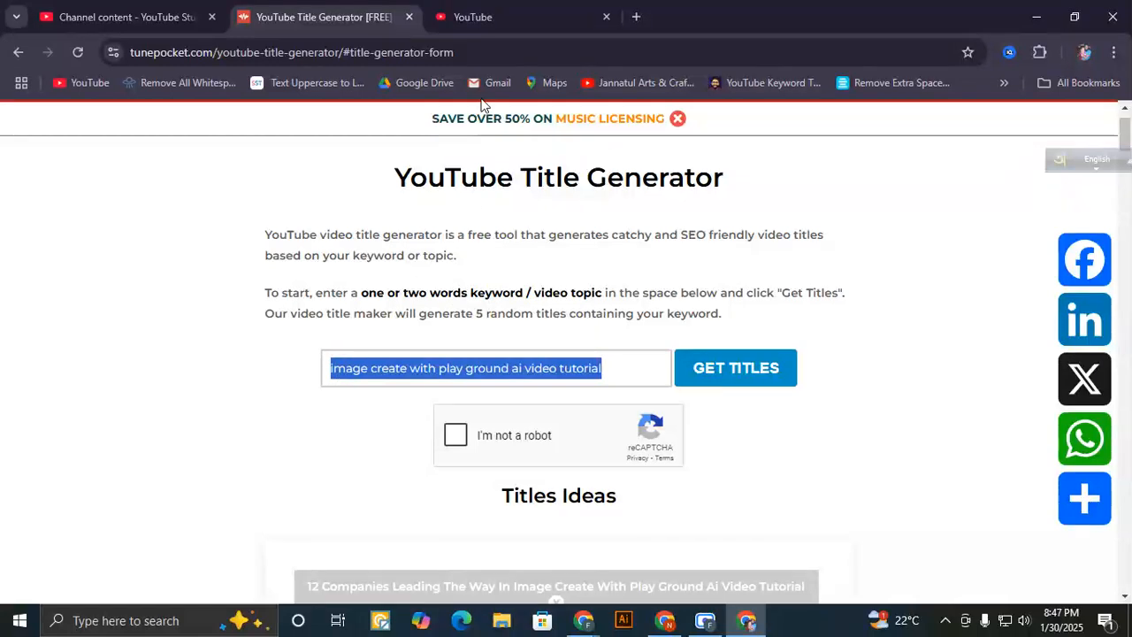
left_click(509, 16)
left_click(460, 121)
key("ctrl+v")
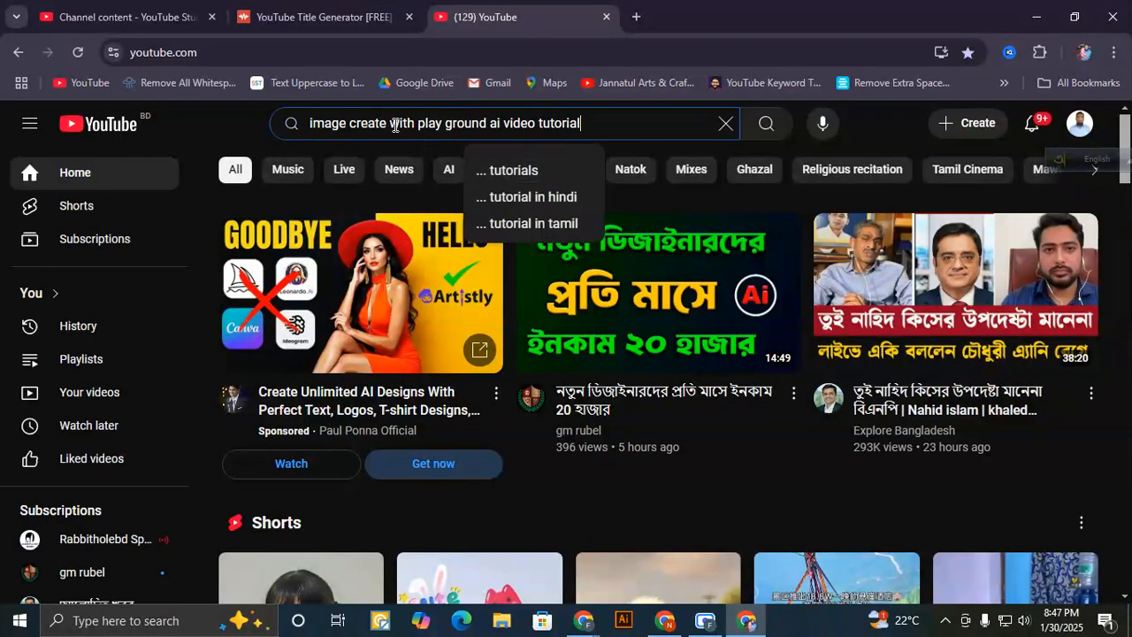
- Shorten the YouTube search text to "play ground ai" to bring up related suggestions
left_click_drag(487, 124, 638, 132)
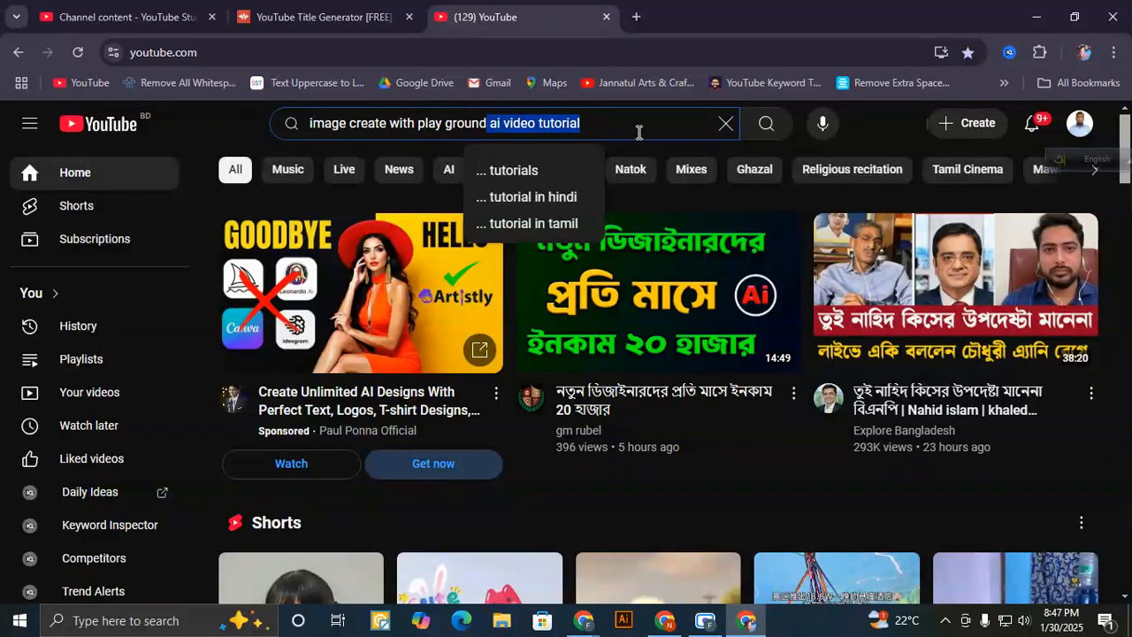
key("BackSpace")
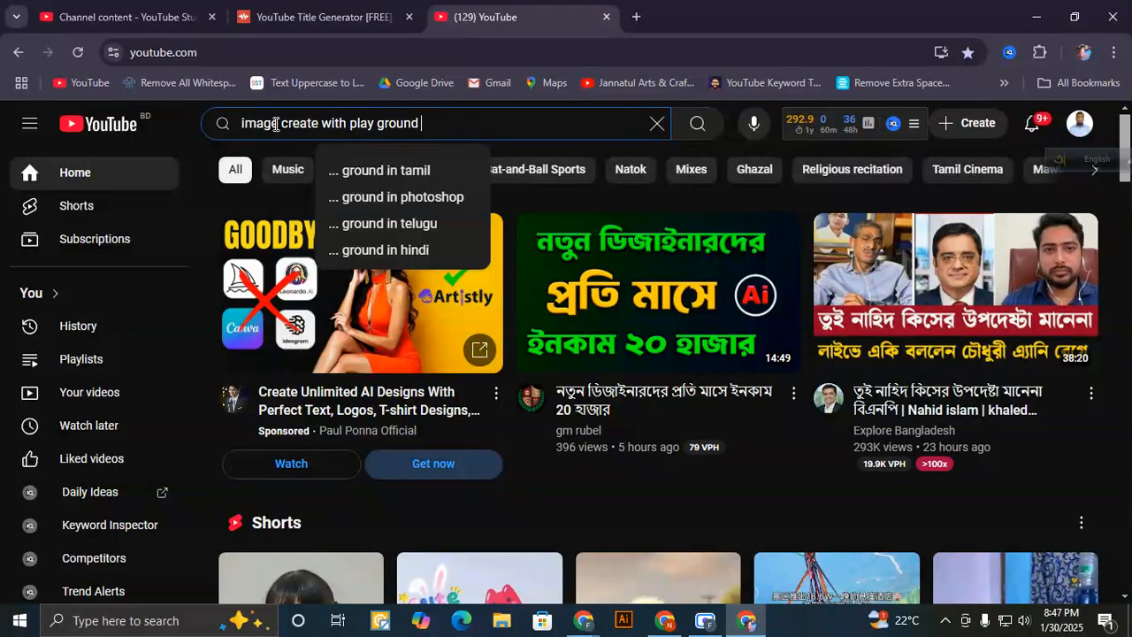
left_click_drag(242, 123, 326, 123)
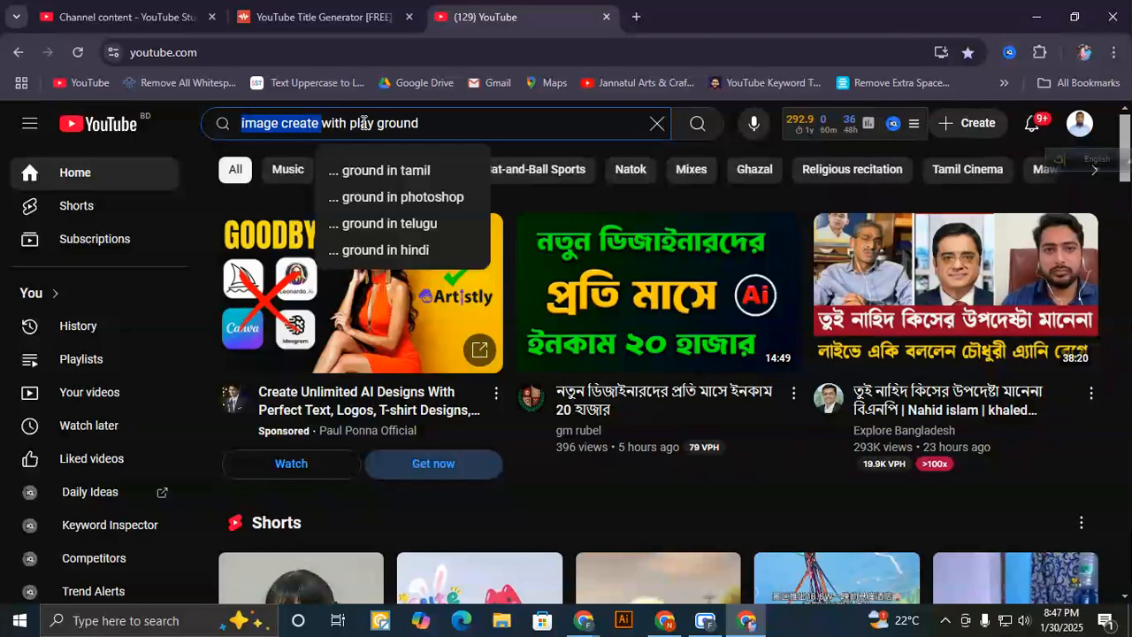
left_click(429, 124)
left_click_drag(352, 125, 261, 126)
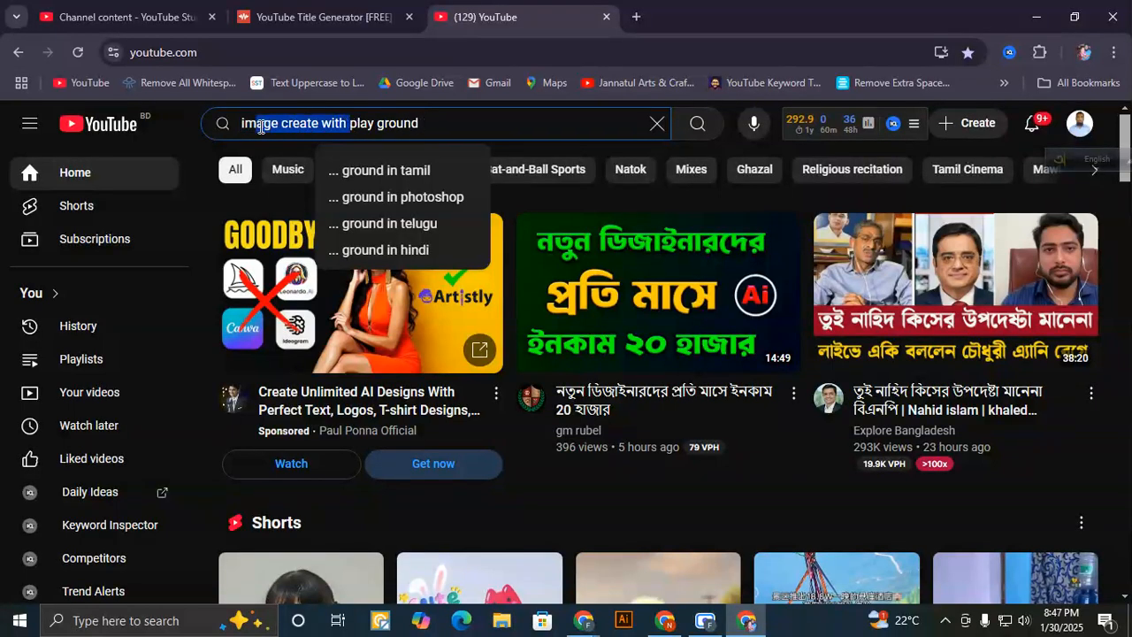
key("BackSpace")
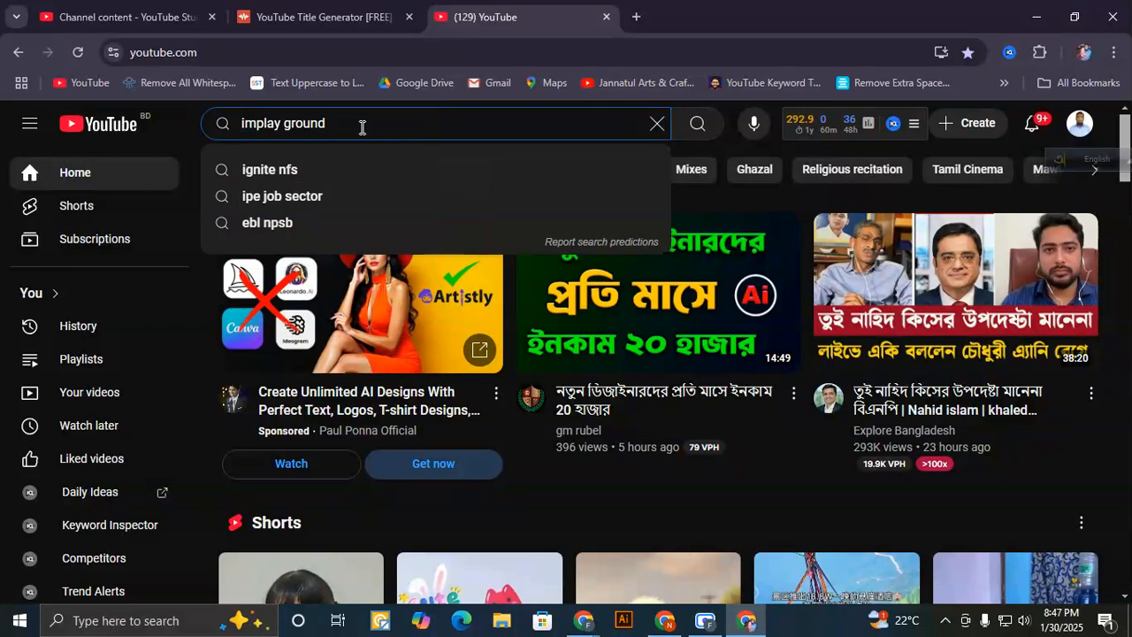
type("ai")
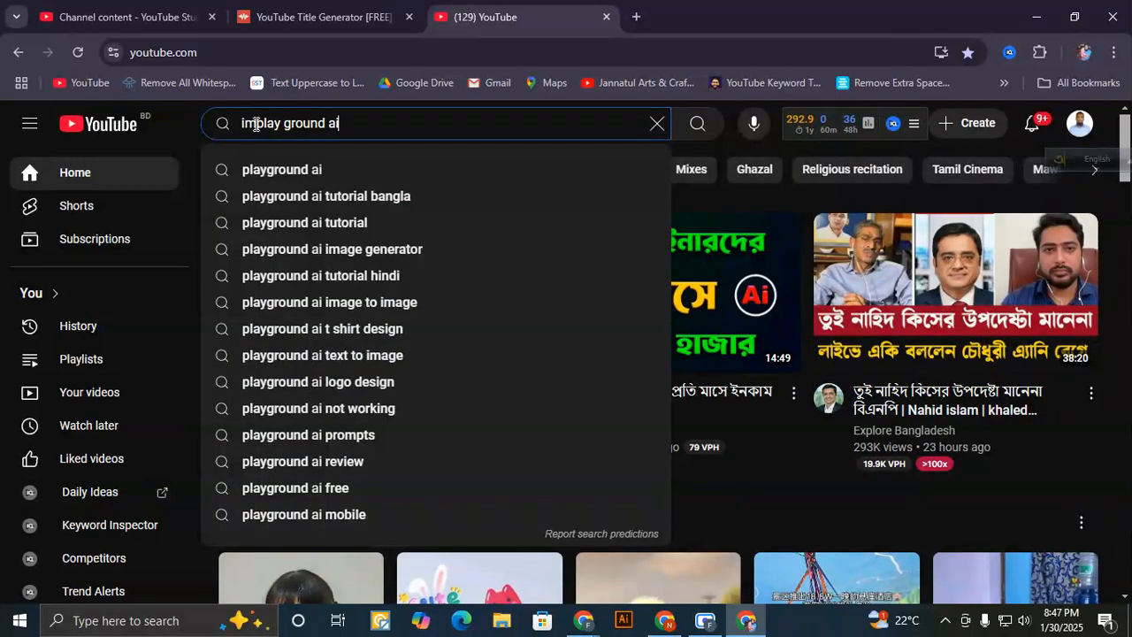
left_click_drag(255, 123, 237, 124)
key("BackSpace")
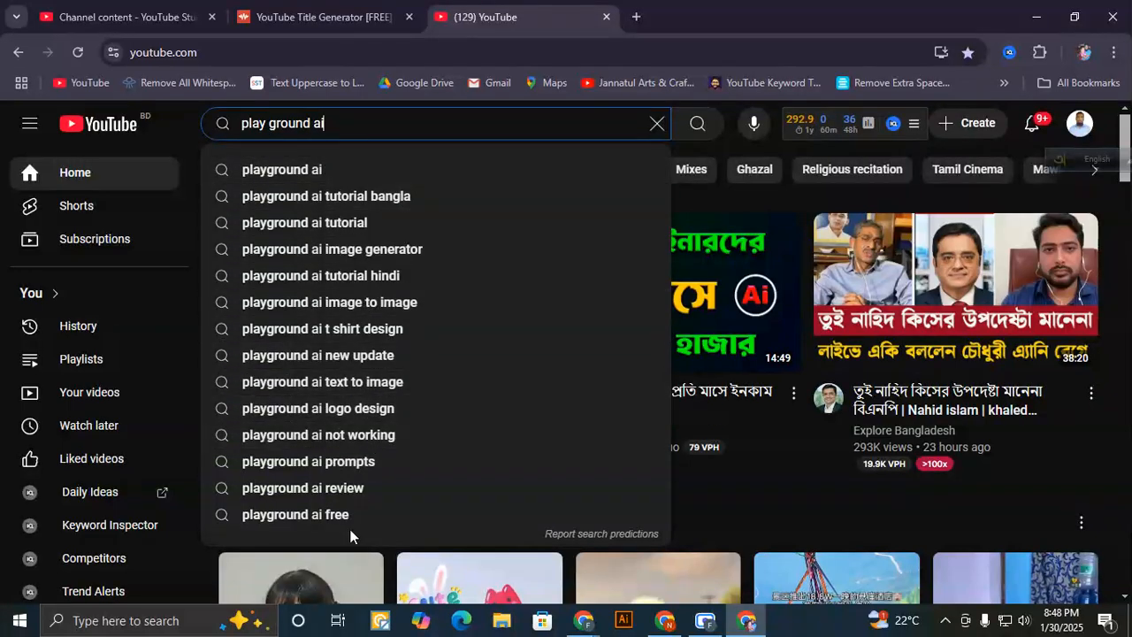
- Examine the YouTube search suggestions for "play ground ai" for phrases that suit the video title
left_click(244, 149)
left_click(349, 126)
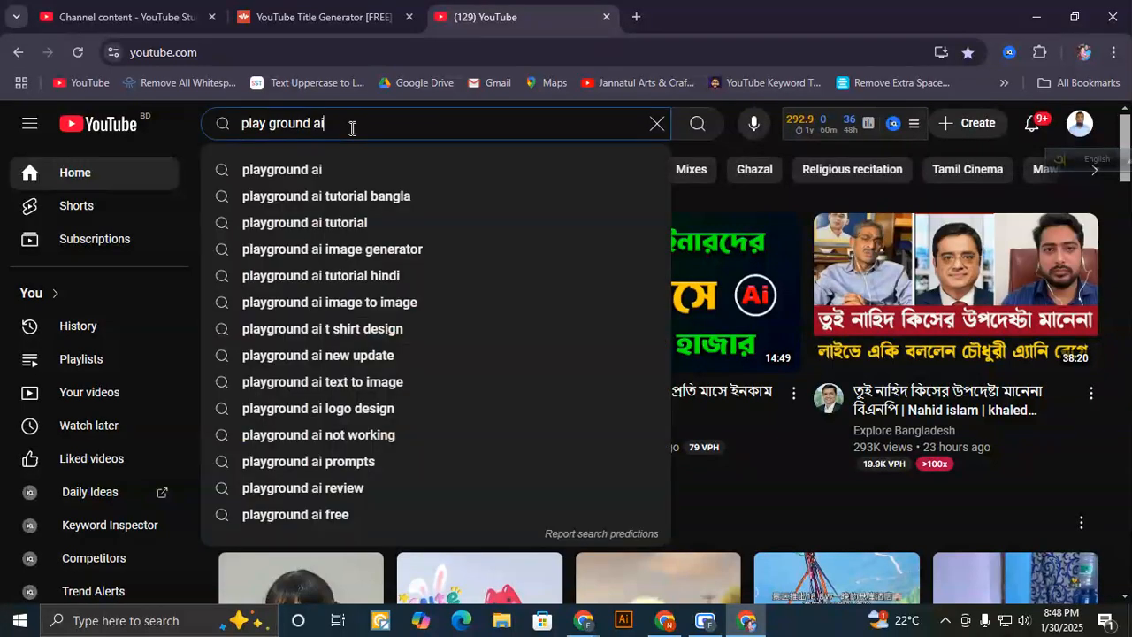
left_click(243, 151)
left_click(340, 123)
left_click(250, 149)
left_click(332, 125)
left_click(242, 151)
left_click(347, 122)
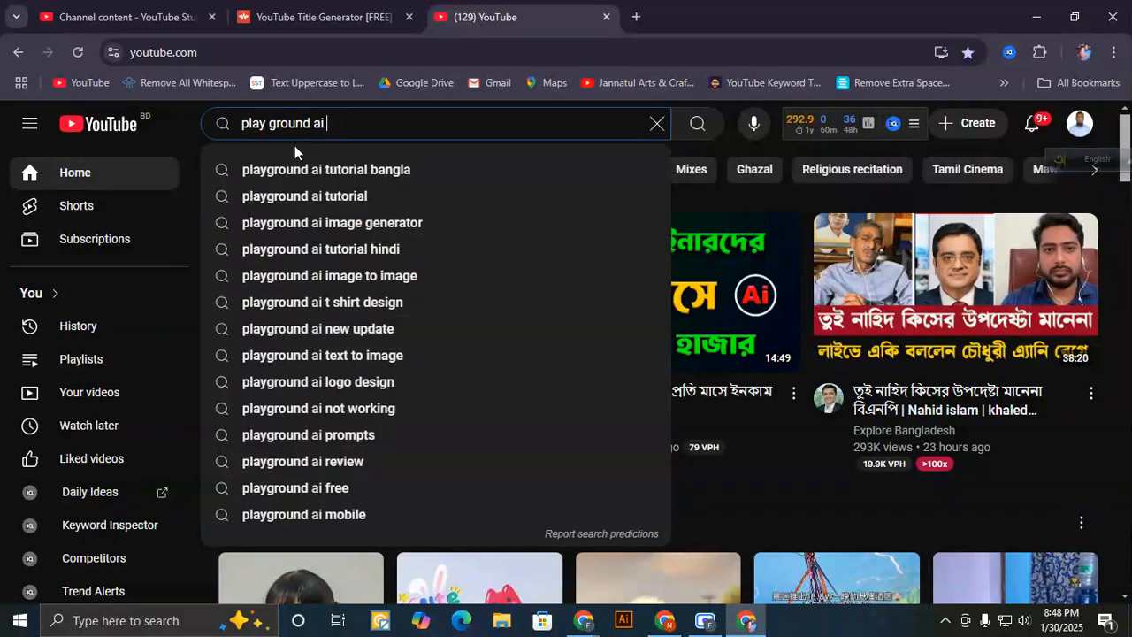
left_click(210, 146)
left_click(352, 125)
left_click(240, 144)
left_click(359, 129)
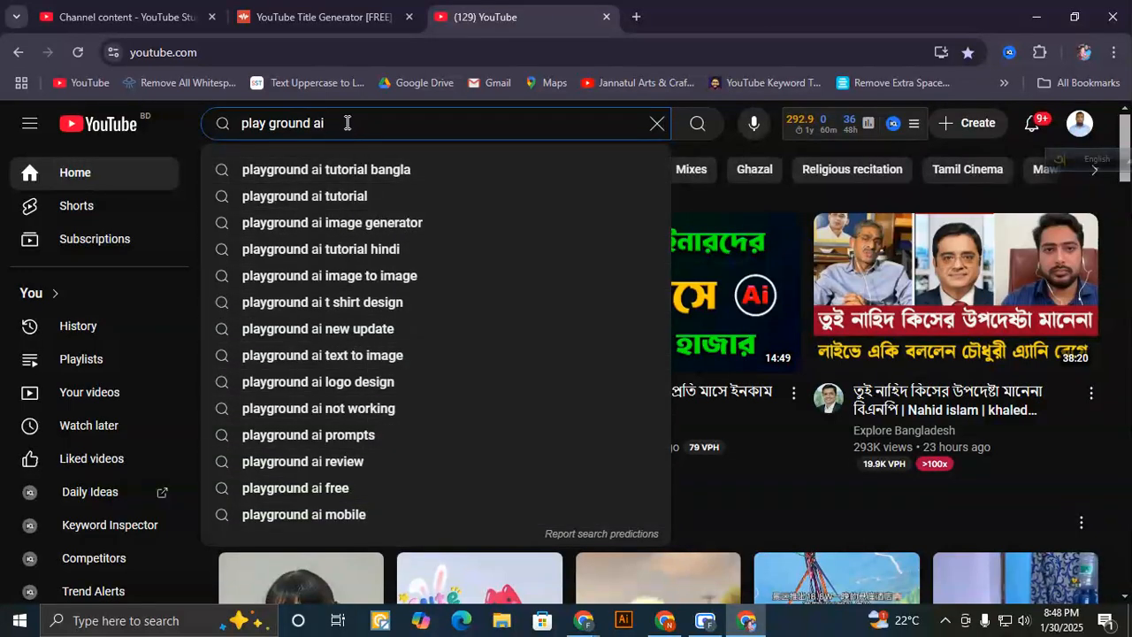
- Search YouTube for the suggested phrase "playground ai image to image" and copy the phrase
left_click(353, 276)
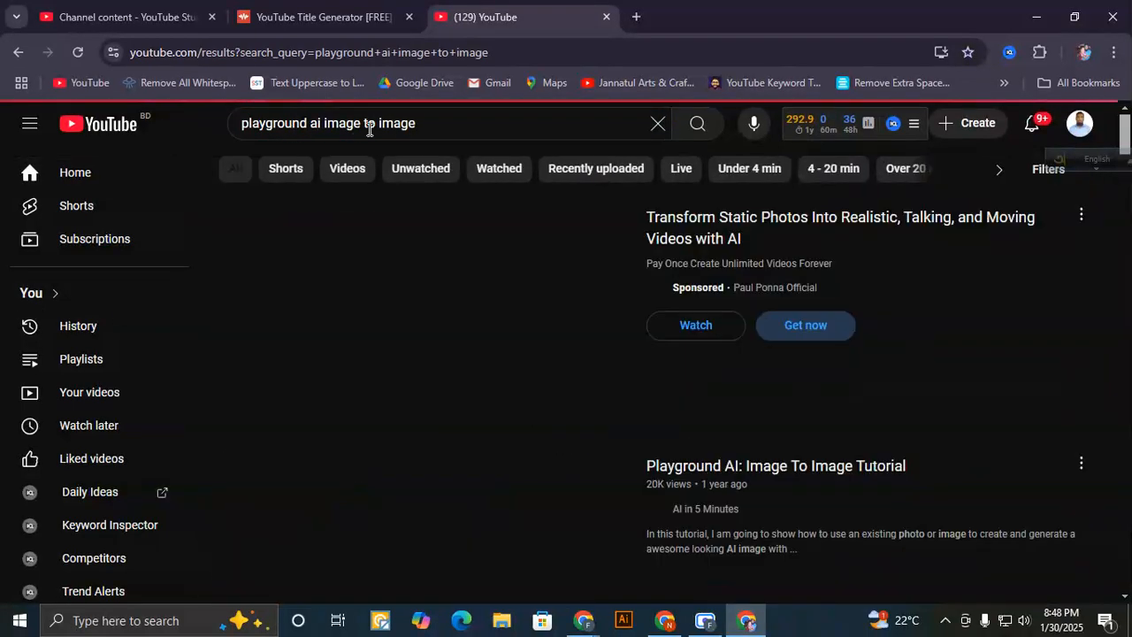
left_click(439, 124)
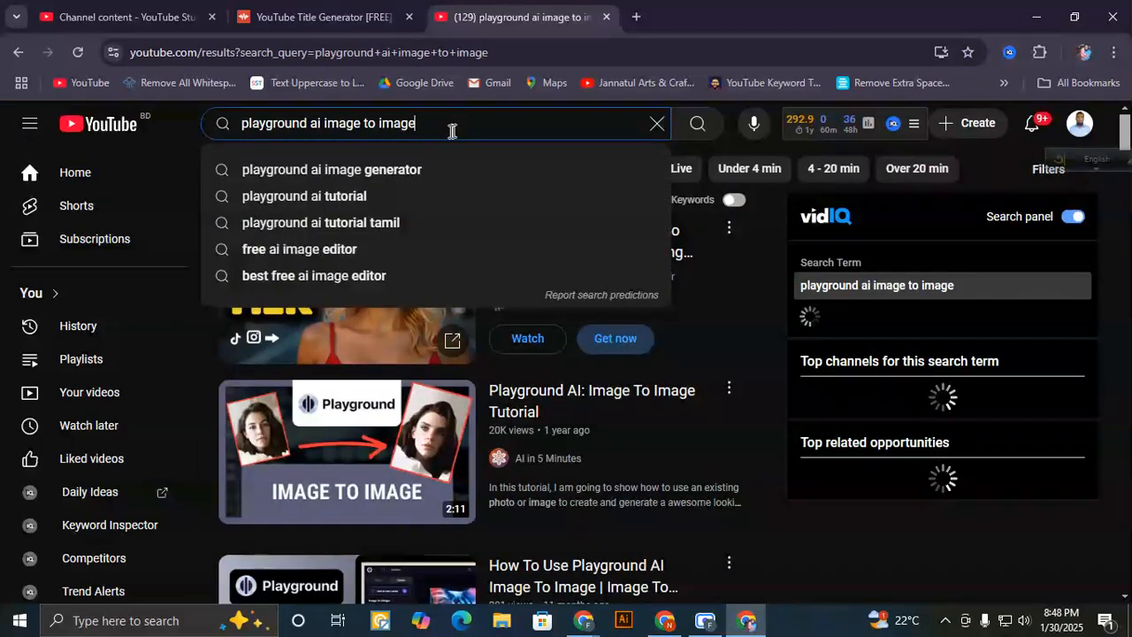
key("ctrl+shift+Left")
key("ctrl+shift+Left")
key("ctrl+shift+Left")
key("ctrl+shift+Left")
key("ctrl+shift+Left")
key("ctrl+c")
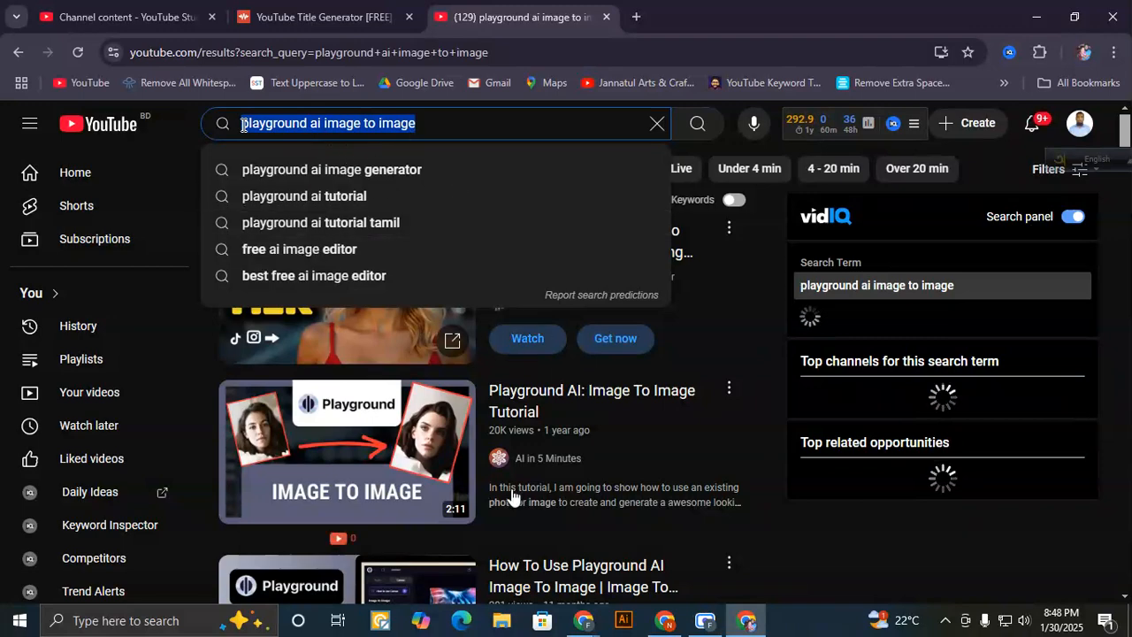
- Open Notepad, paste the copied phrase "playground ai image to image" into the blank document and minimize it
left_click(155, 620)
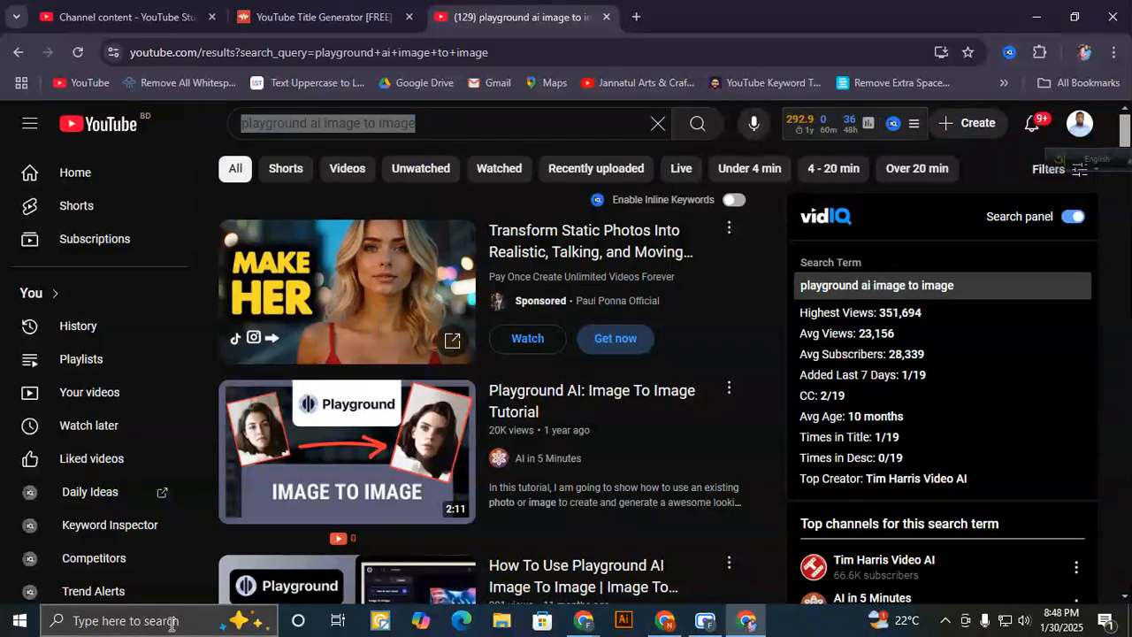
type("n")
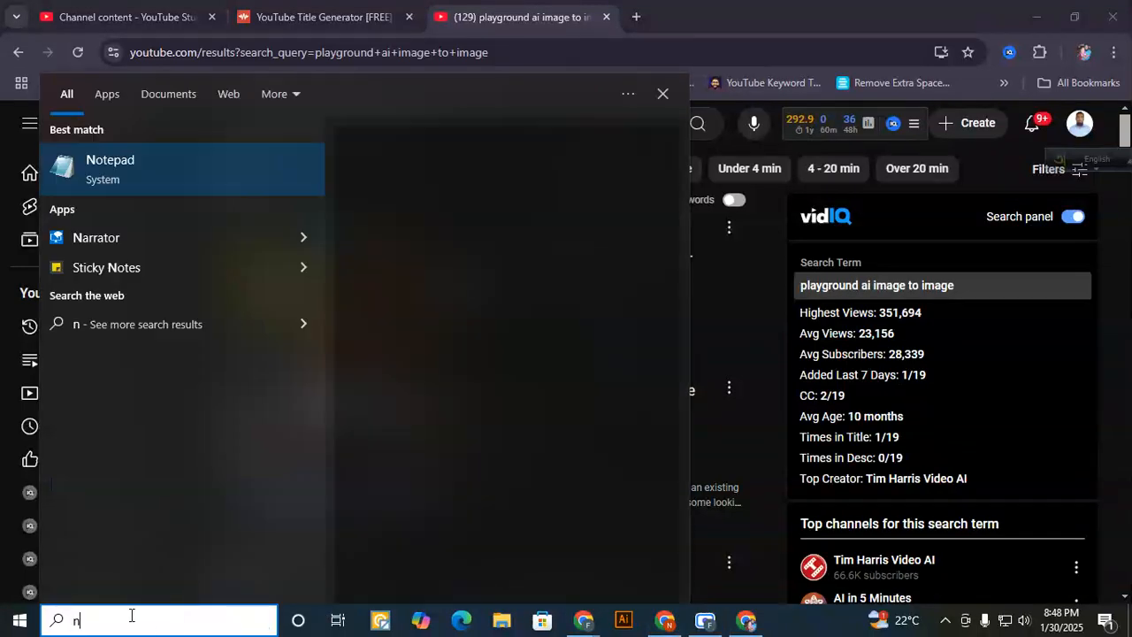
left_click(136, 173)
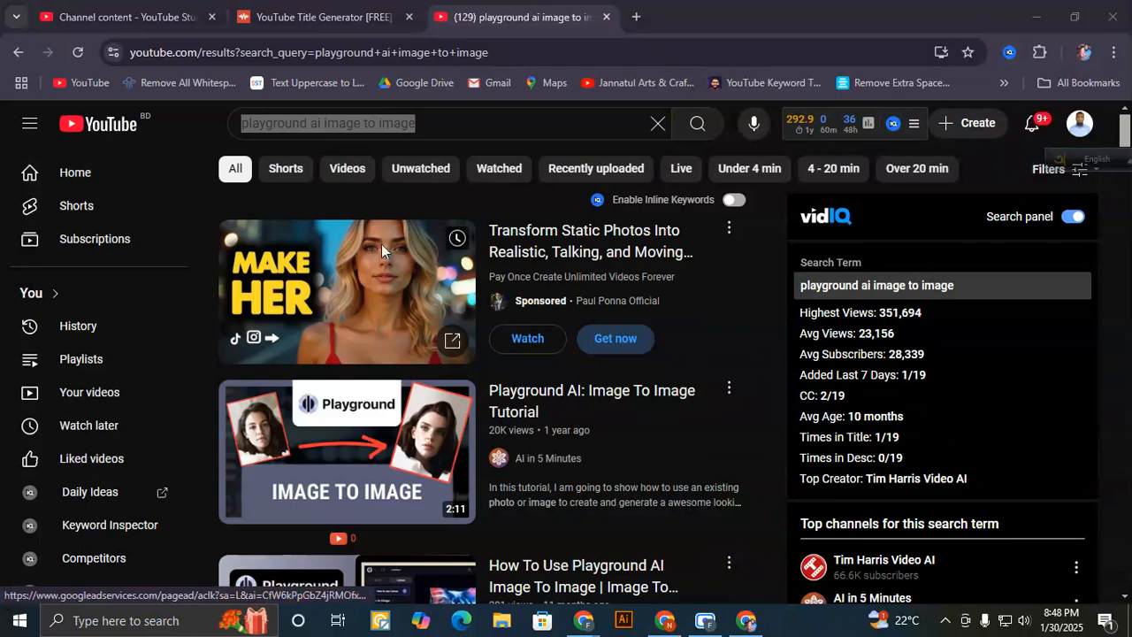
key("ctrl+v")
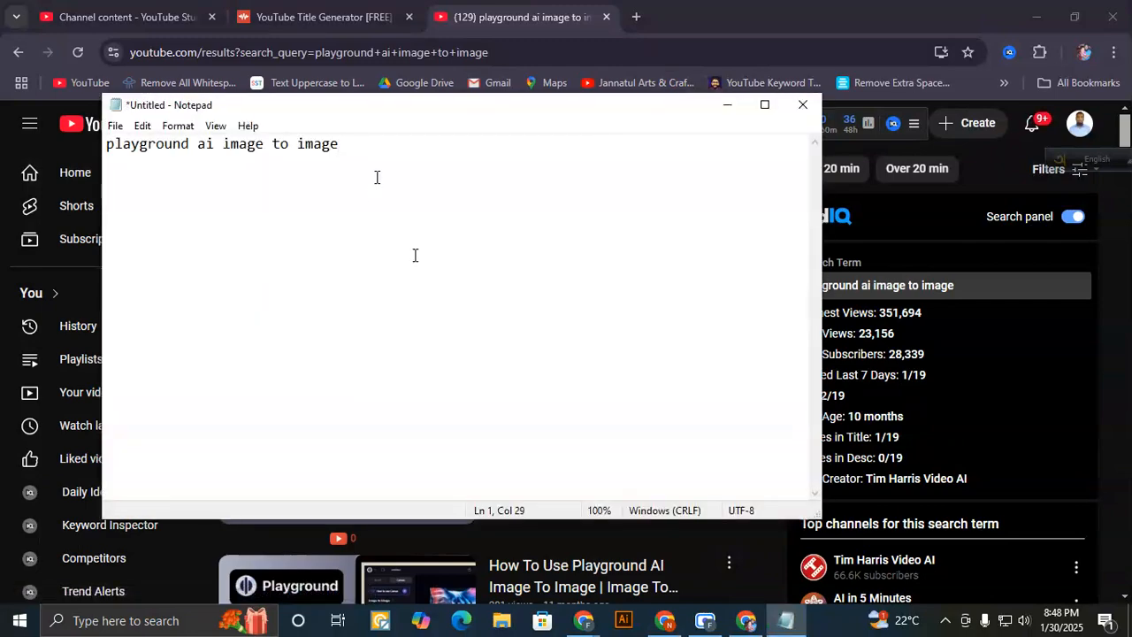
left_click(727, 105)
- Search YouTube for "playground ai image generator" and add that phrase to the Notepad list
left_click(442, 123)
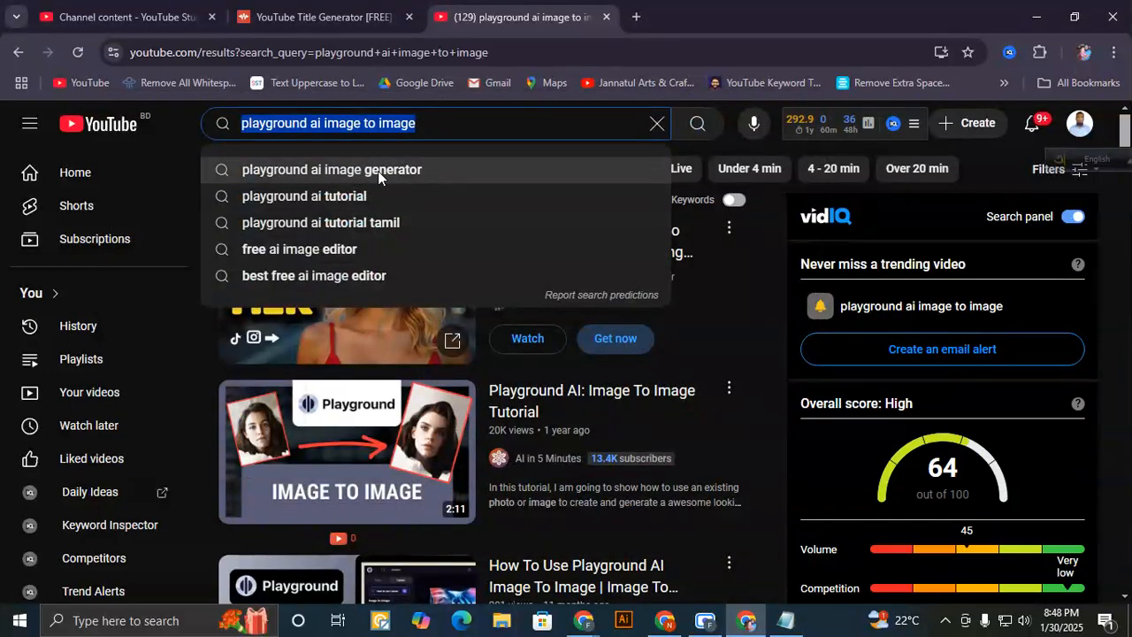
left_click(378, 171)
left_click(366, 123)
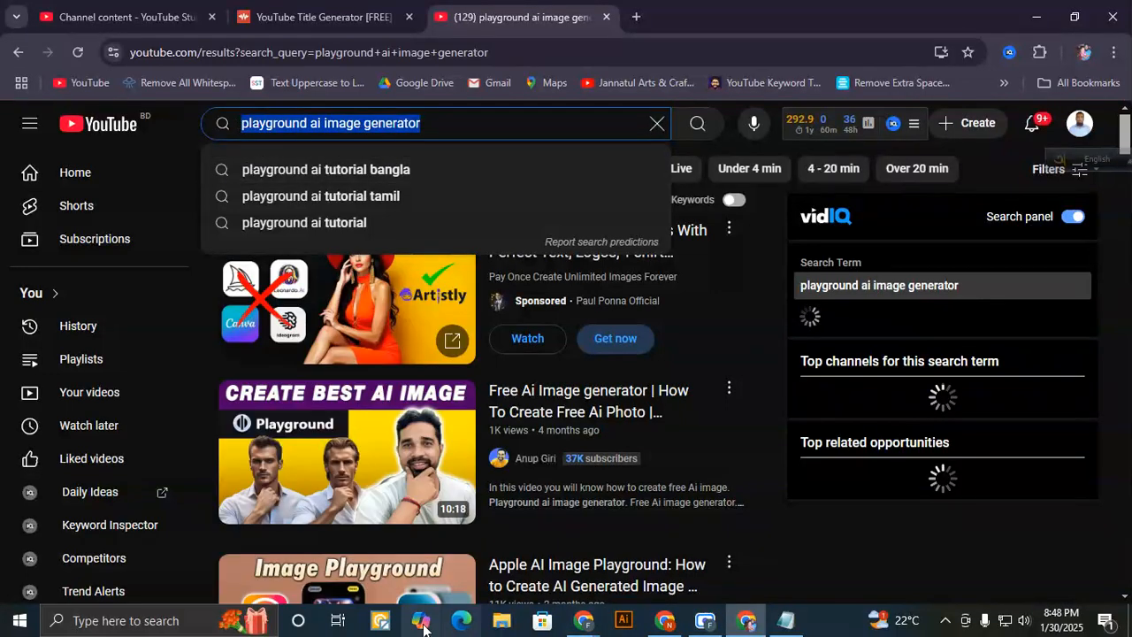
left_click(705, 620)
left_click(596, 44)
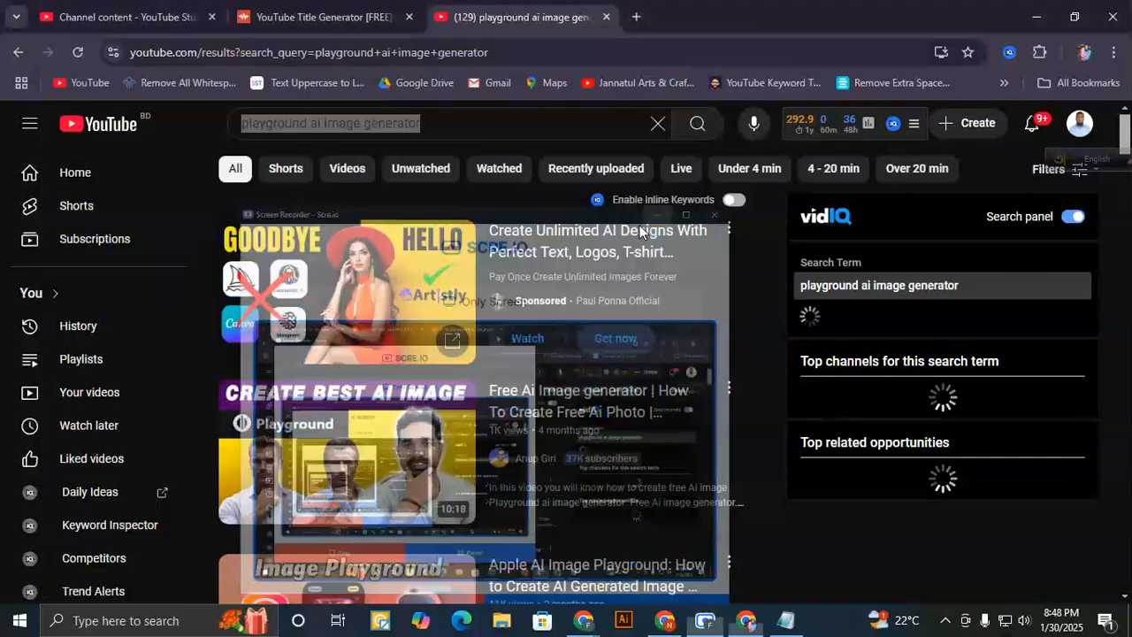
left_click(786, 620)
key("Return")
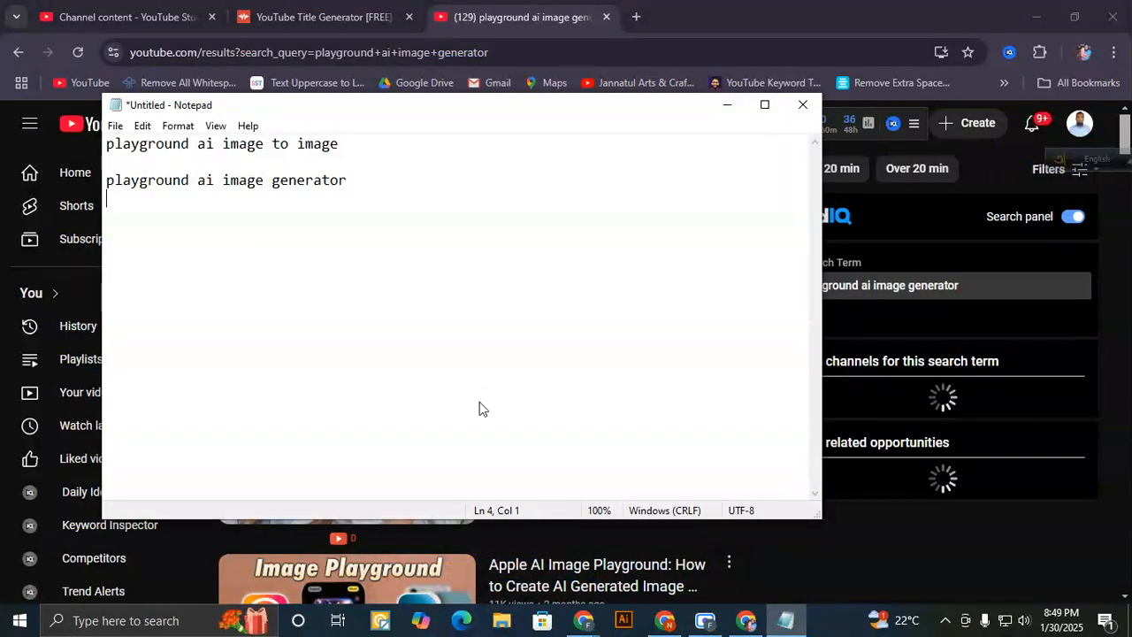
- Search YouTube for "playground ai tutorial" and add that phrase to the Notepad list
left_click(505, 16)
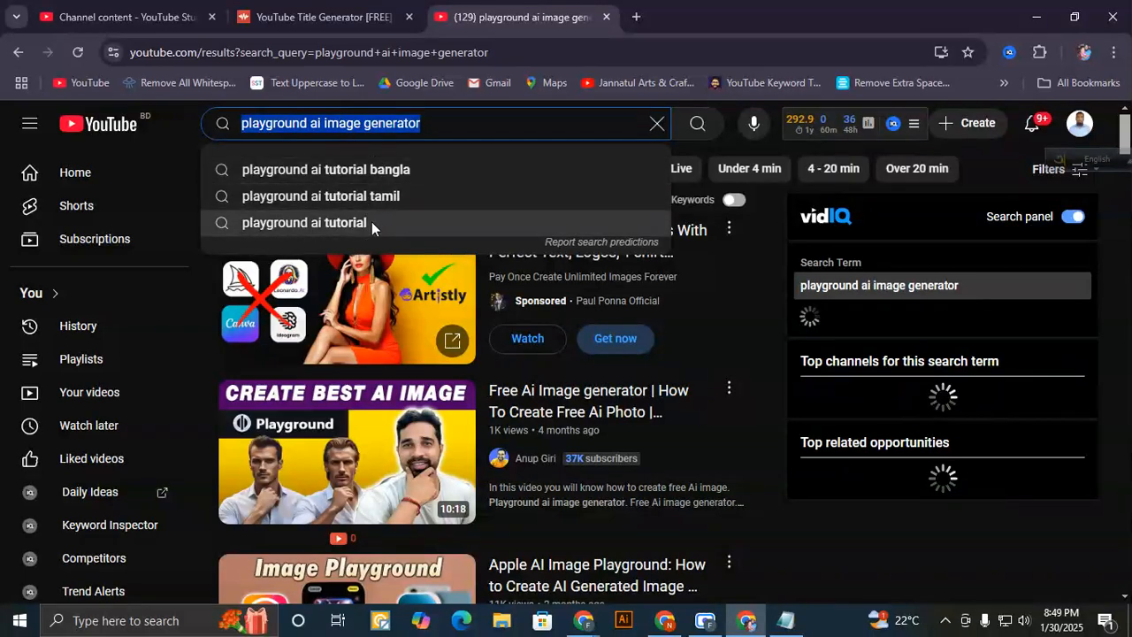
left_click(368, 223)
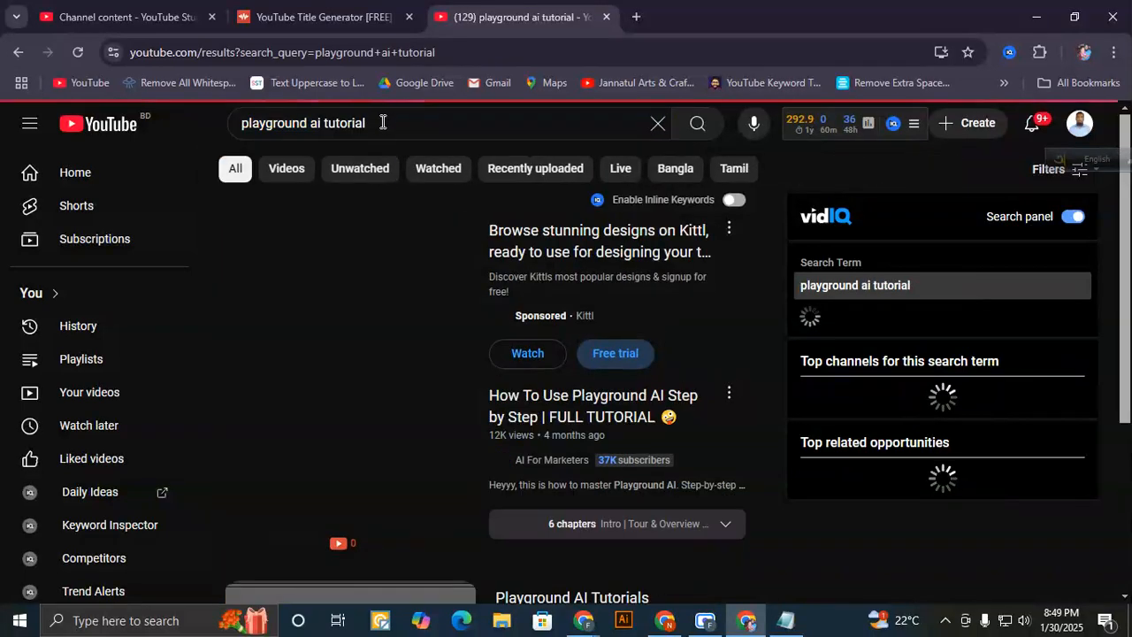
left_click(248, 126)
left_click_drag(249, 127, 238, 128)
key("ctrl+c")
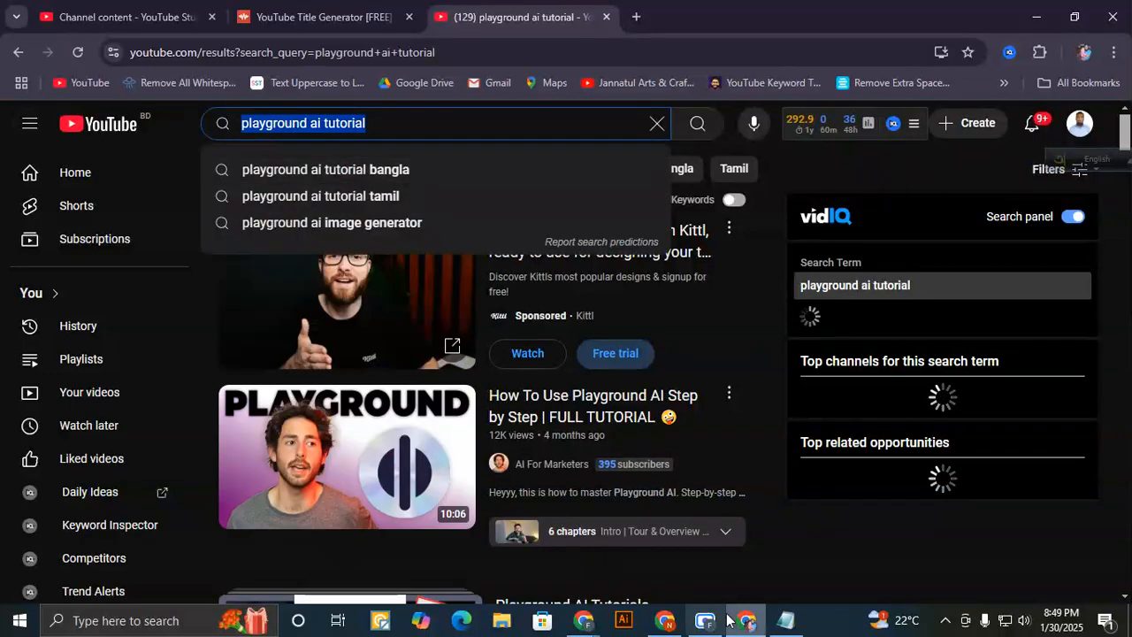
left_click(782, 626)
key("ctrl+v")
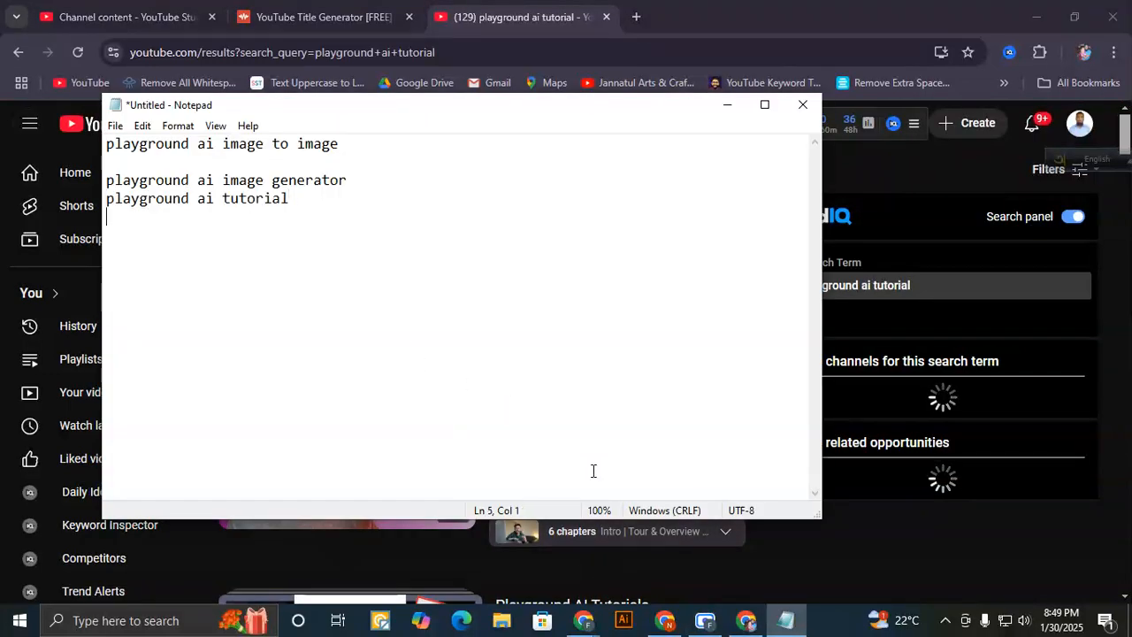
- Return to YouTube and shorten the search text to "playground ai" to bring up more suggestions
left_click(545, 26)
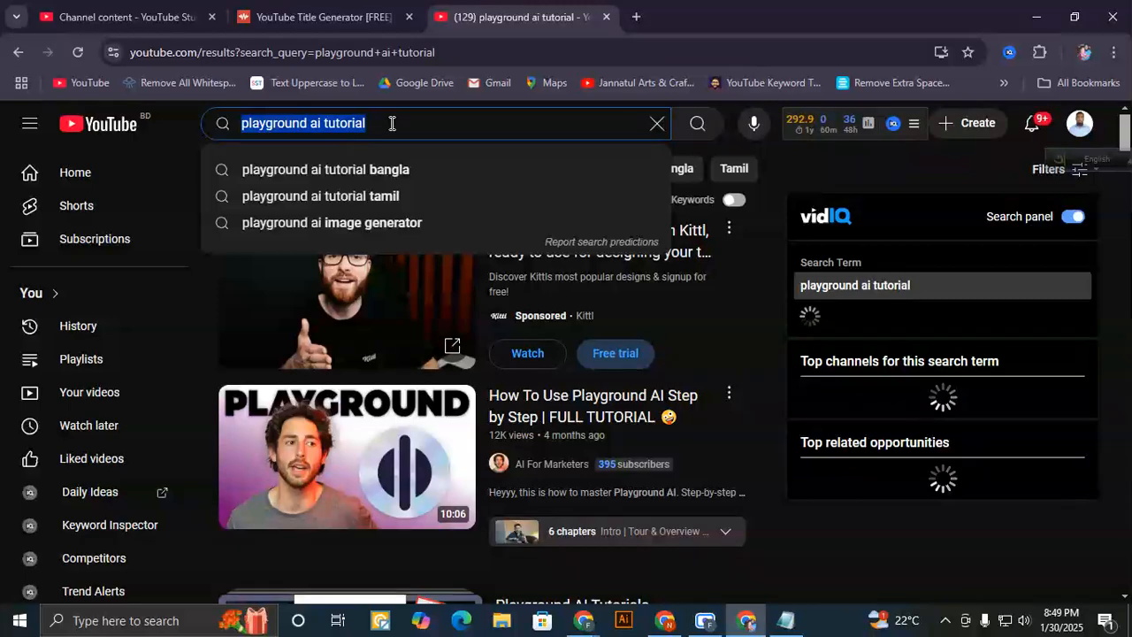
left_click(395, 132)
key("BackSpace")
key("BackSpace")
key("BackSpace")
key("BackSpace")
key("BackSpace")
key("BackSpace")
key("BackSpace")
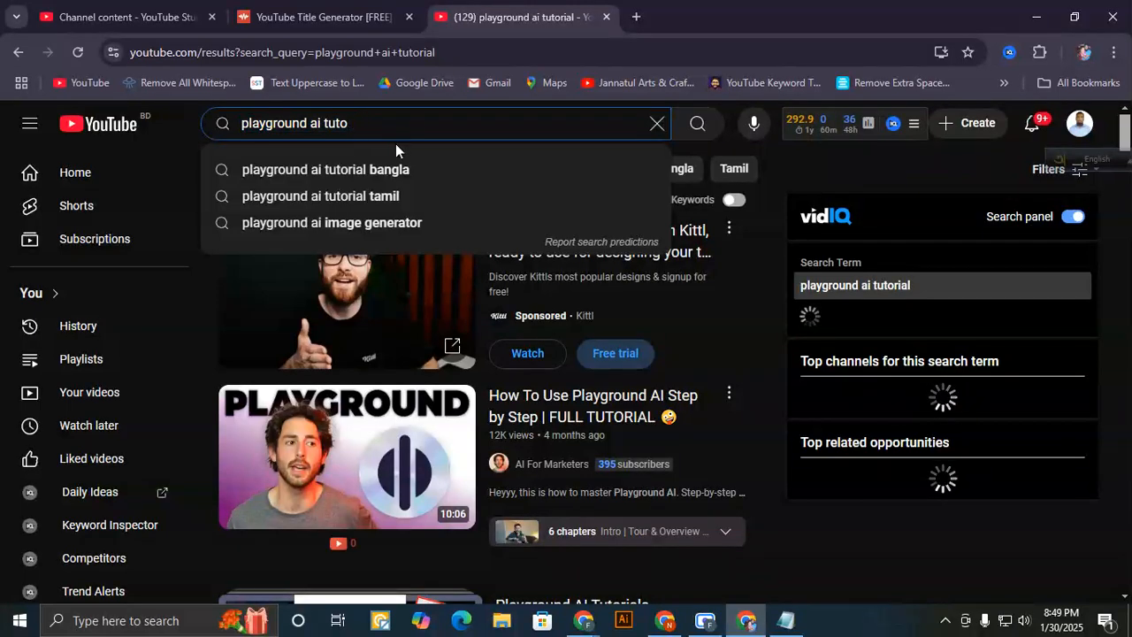
key("BackSpace")
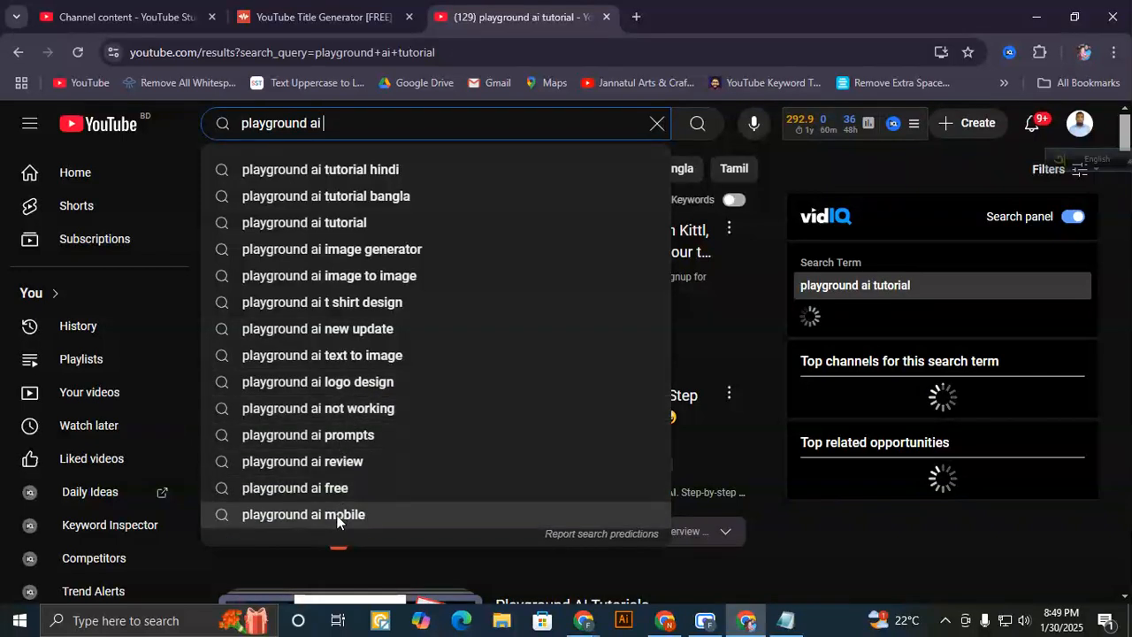
- Search YouTube for "playground ai tutorial bangla" and add that phrase to the Notepad list
left_click(382, 196)
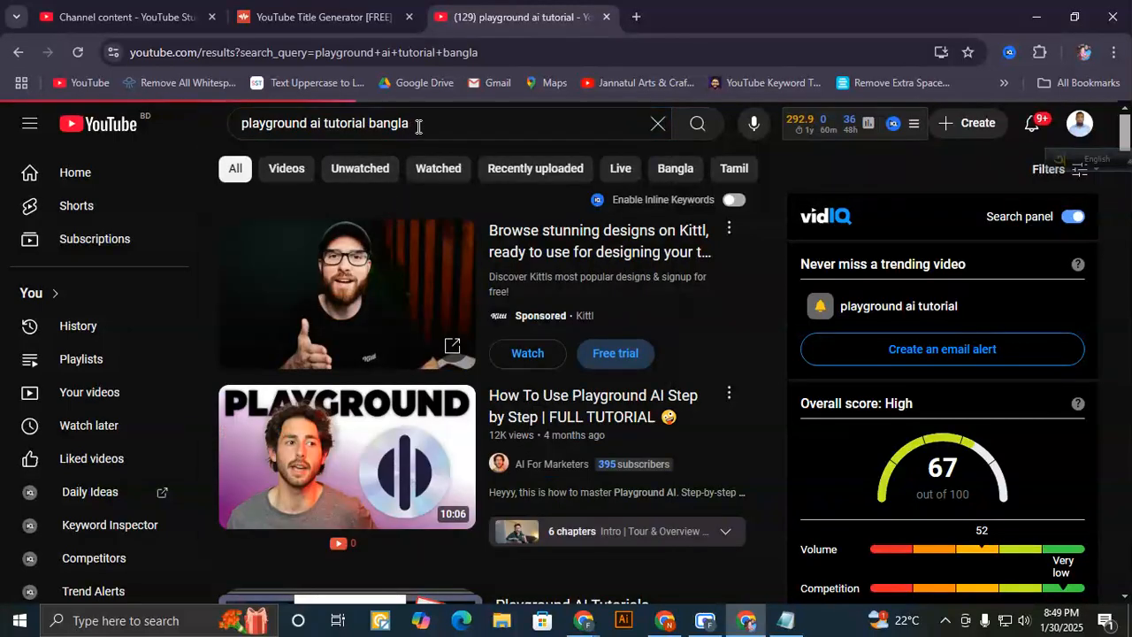
triple_click(296, 128)
key("ctrl+c")
left_click(786, 621)
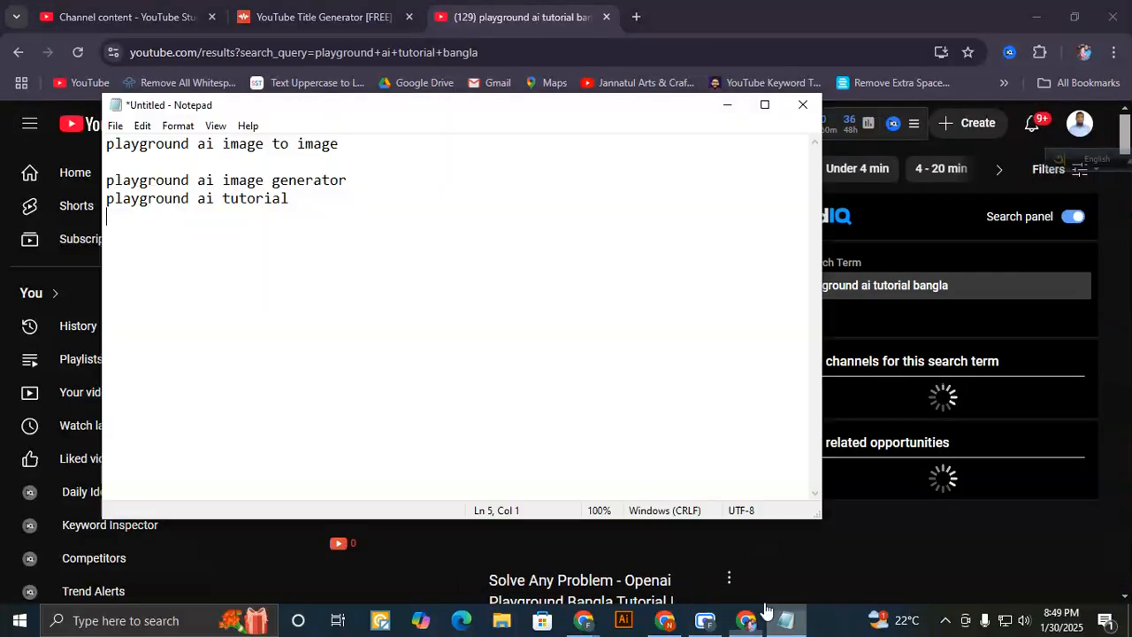
key("ctrl+v")
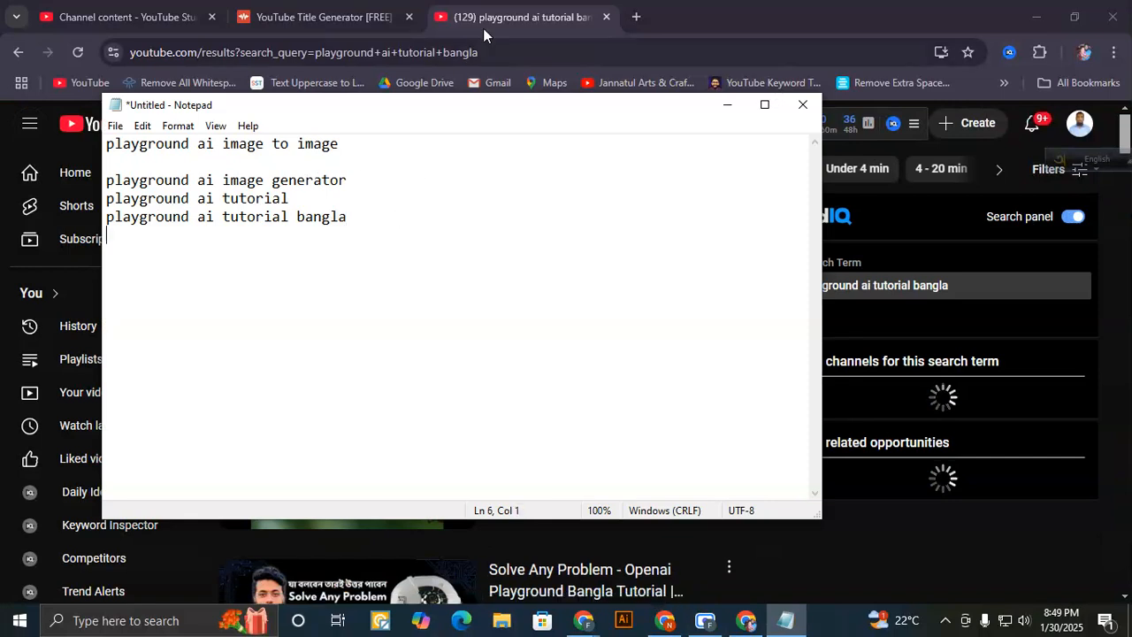
- Return to YouTube and cut the search text back to "playground ai" to bring up its suggestions again
left_click(496, 7)
left_click(430, 123)
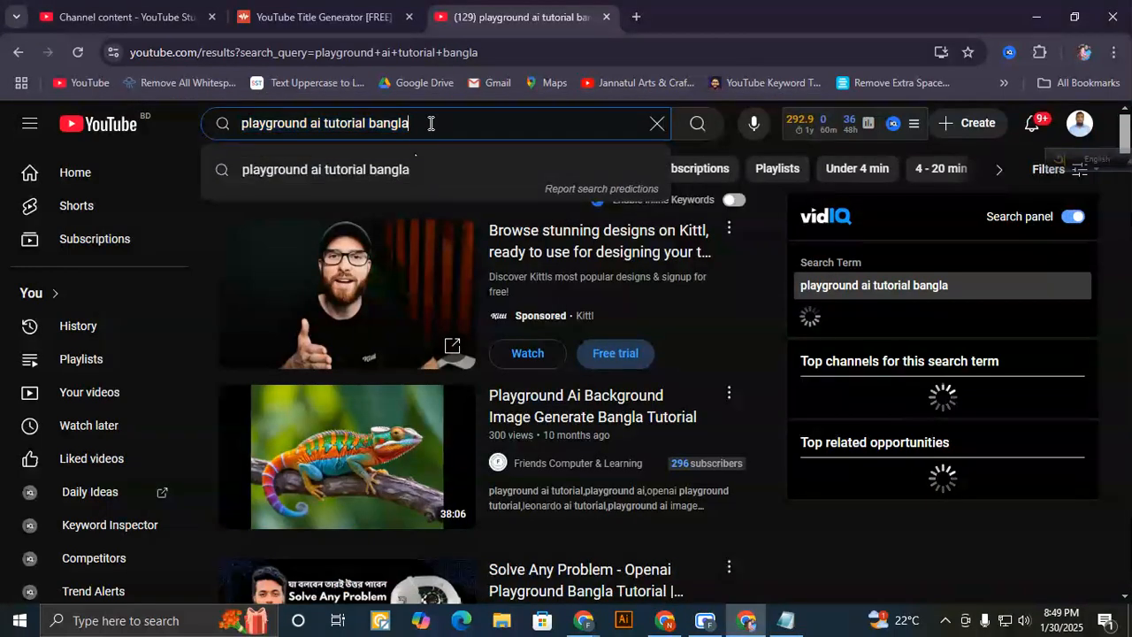
key("BackSpace")
key("BackSpace")
key("BackSpace")
key("BackSpace")
key("BackSpace")
key("BackSpace")
key("BackSpace")
key("BackSpace")
key("BackSpace")
key("BackSpace")
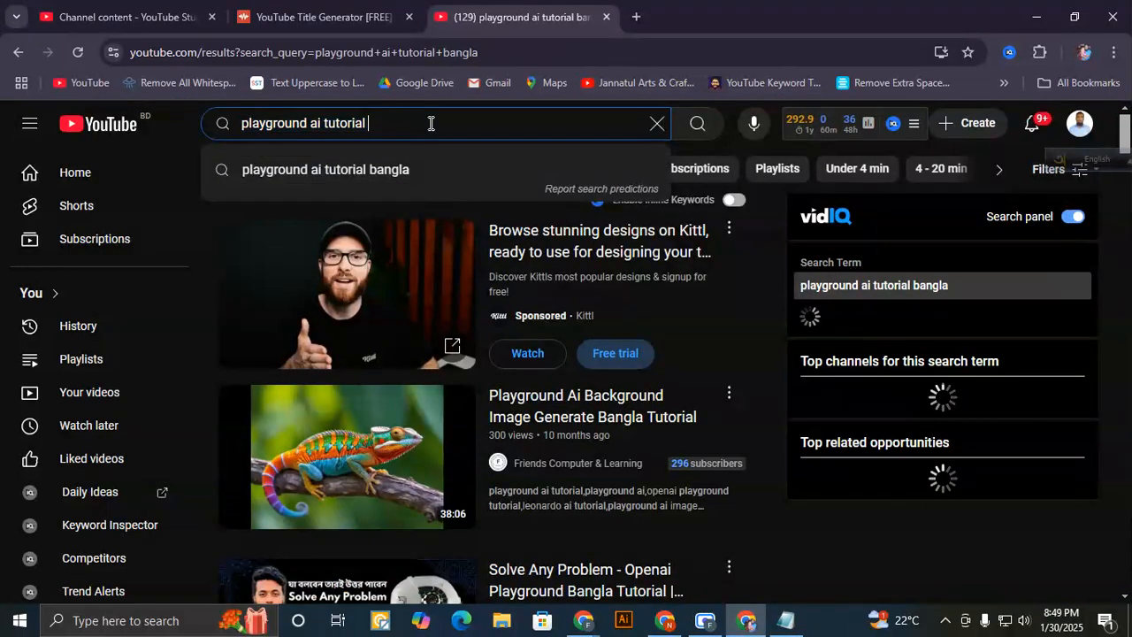
key("BackSpace")
key("BackSpace")
key("BackSpace")
key("BackSpace")
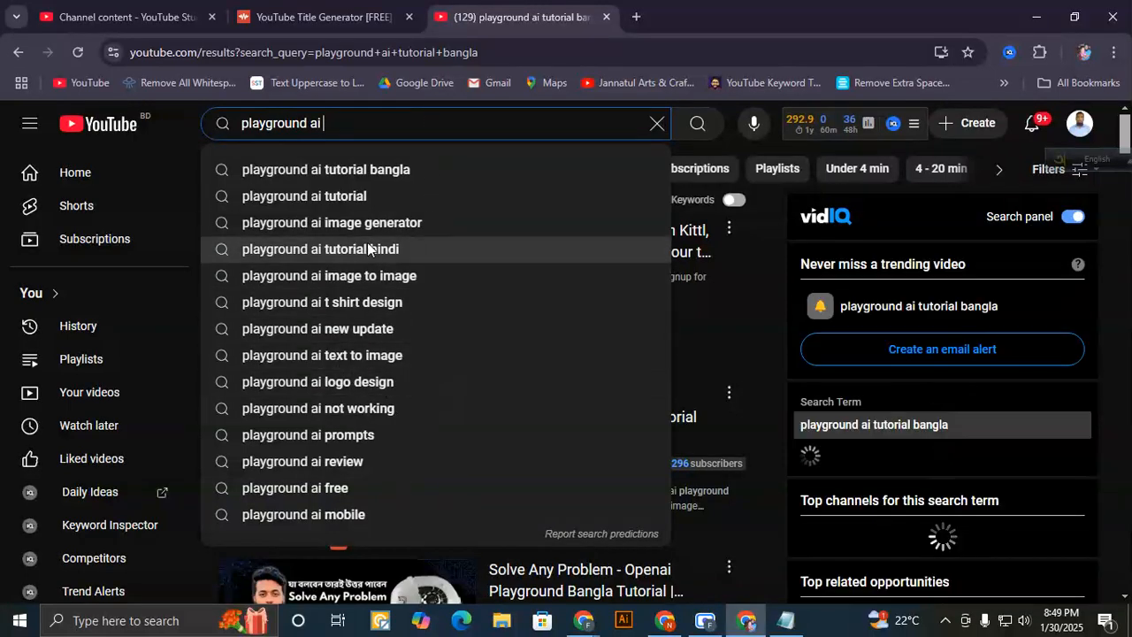
left_click(367, 223)
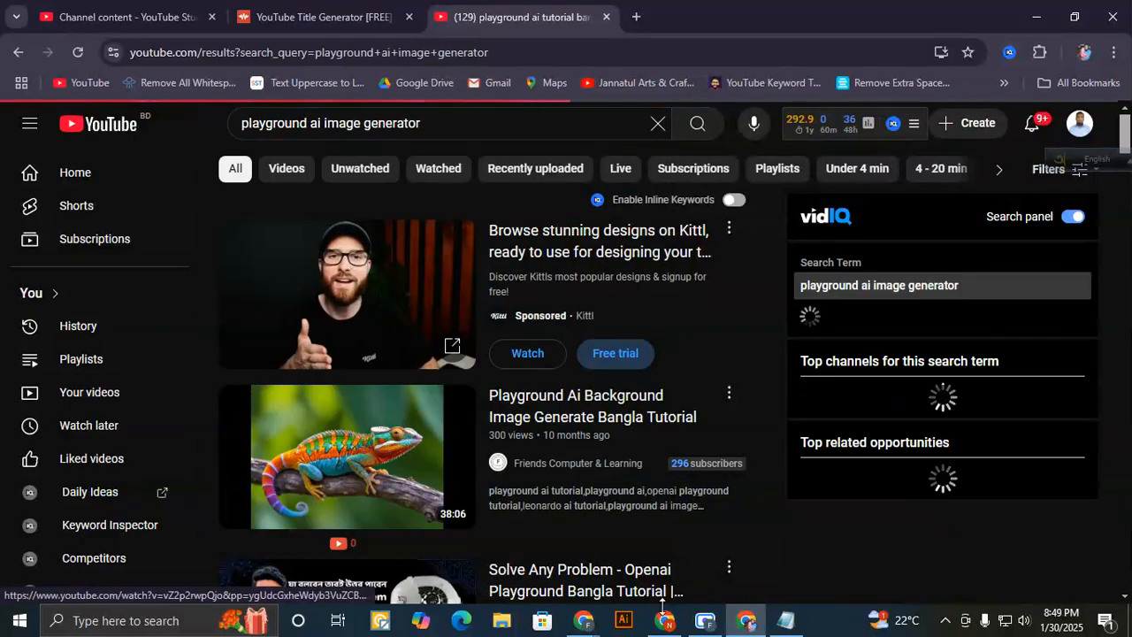
left_click(785, 621)
left_click(785, 621)
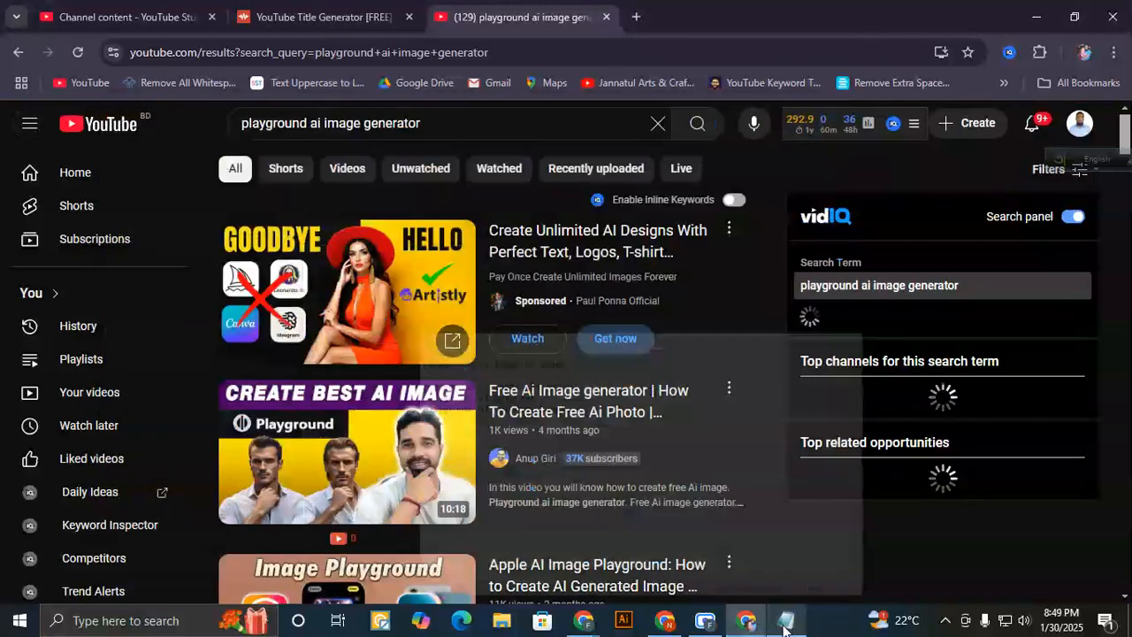
left_click(366, 123)
left_click_drag(328, 126, 454, 139)
key("BackSpace")
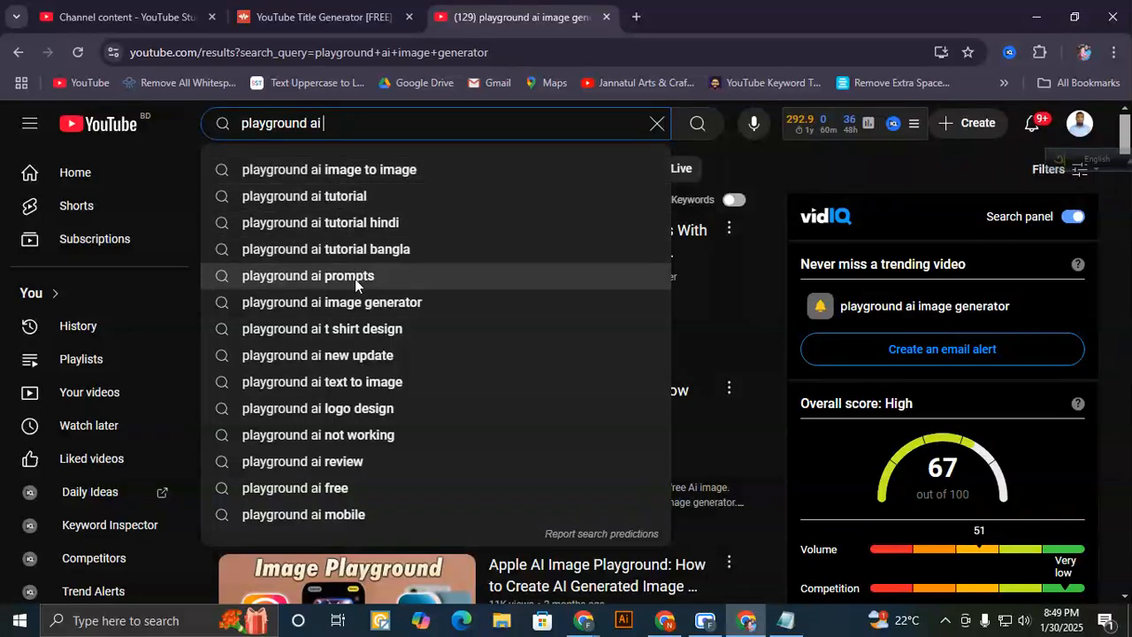
- Search YouTube for "playground ai t shirt design" and add that phrase to the Notepad list
left_click(348, 335)
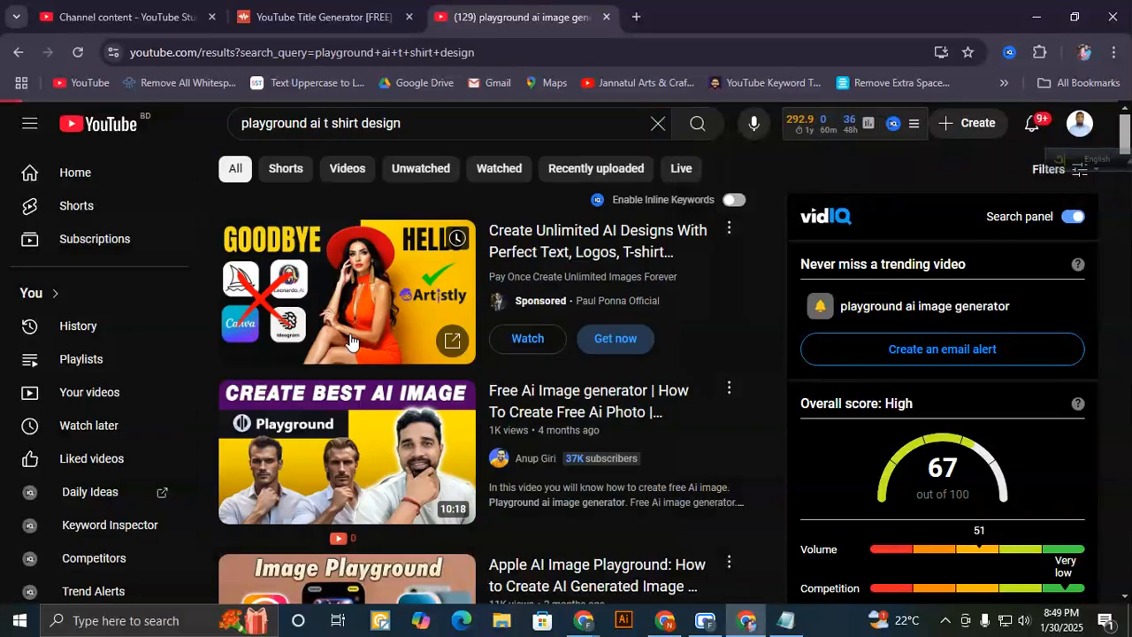
left_click_drag(324, 126, 232, 124)
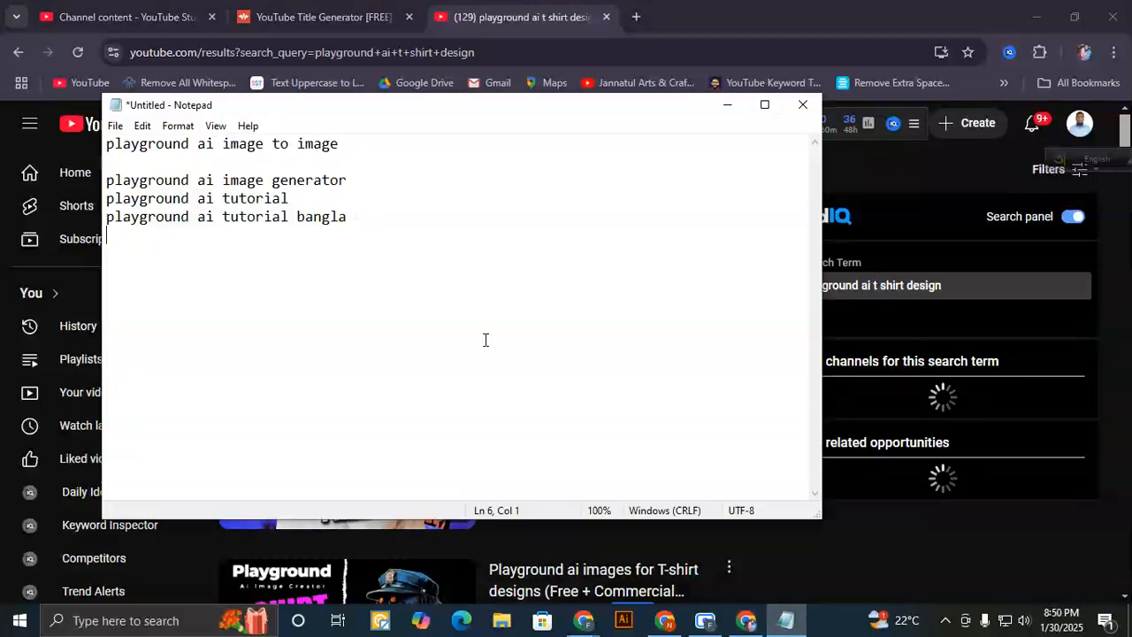
left_click(786, 620)
key("ctrl+v")
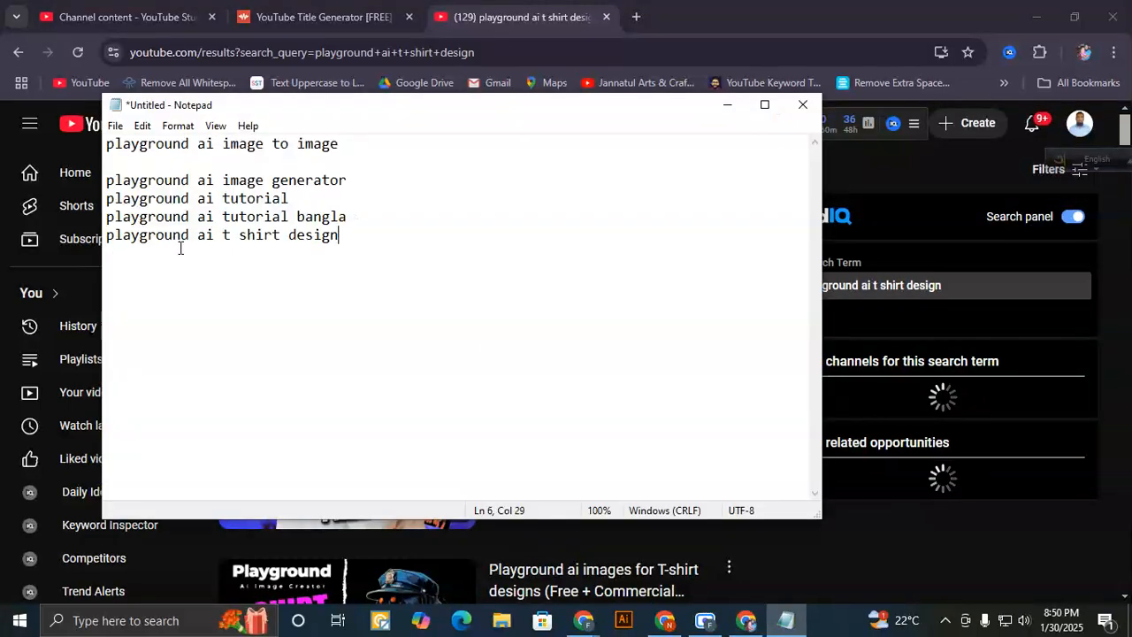
- Start a title line below the phrase list with a copy of "playground ai image to image", set off by blank lines
left_click_drag(321, 316, 107, 150)
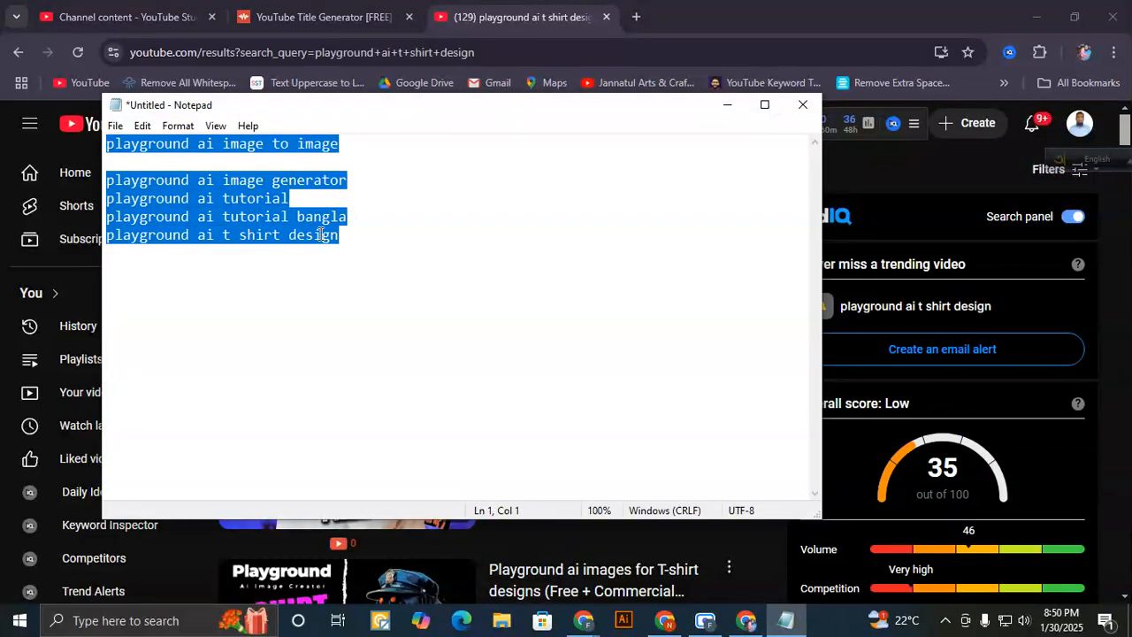
left_click(348, 237)
key("Return")
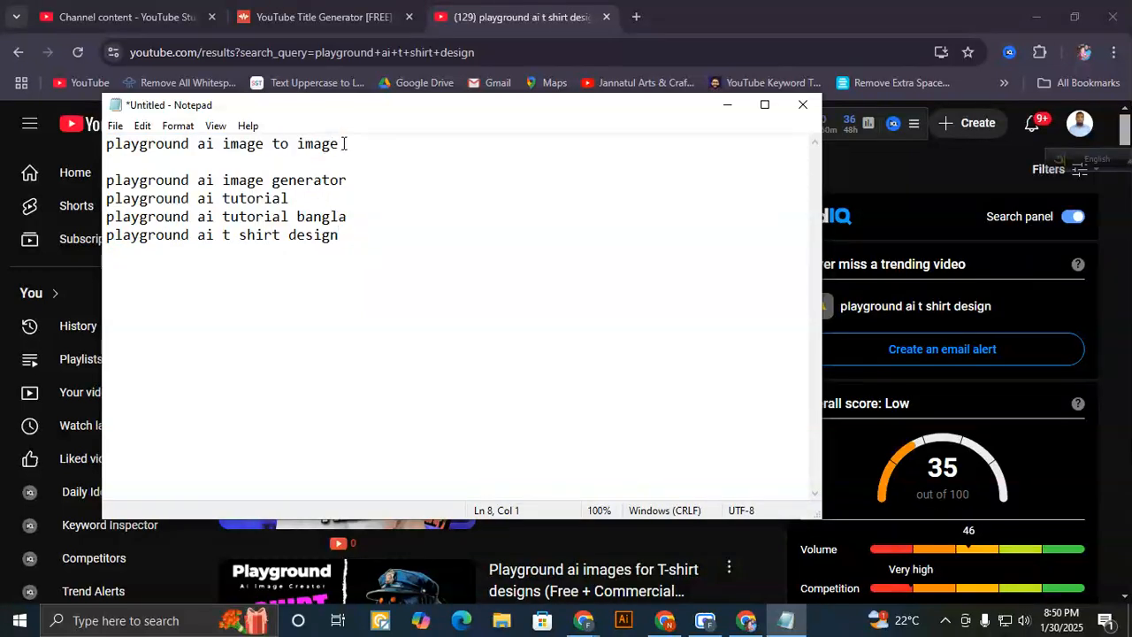
left_click_drag(344, 143, 104, 146)
key("ctrl+c")
left_click(136, 287)
key("ctrl+v")
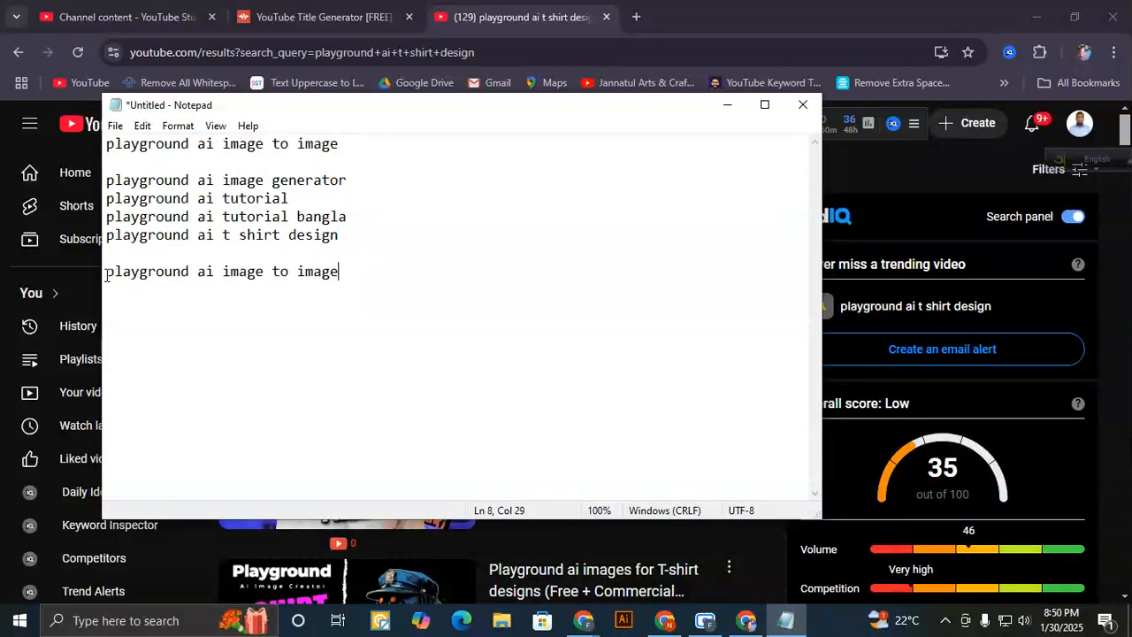
key("Return")
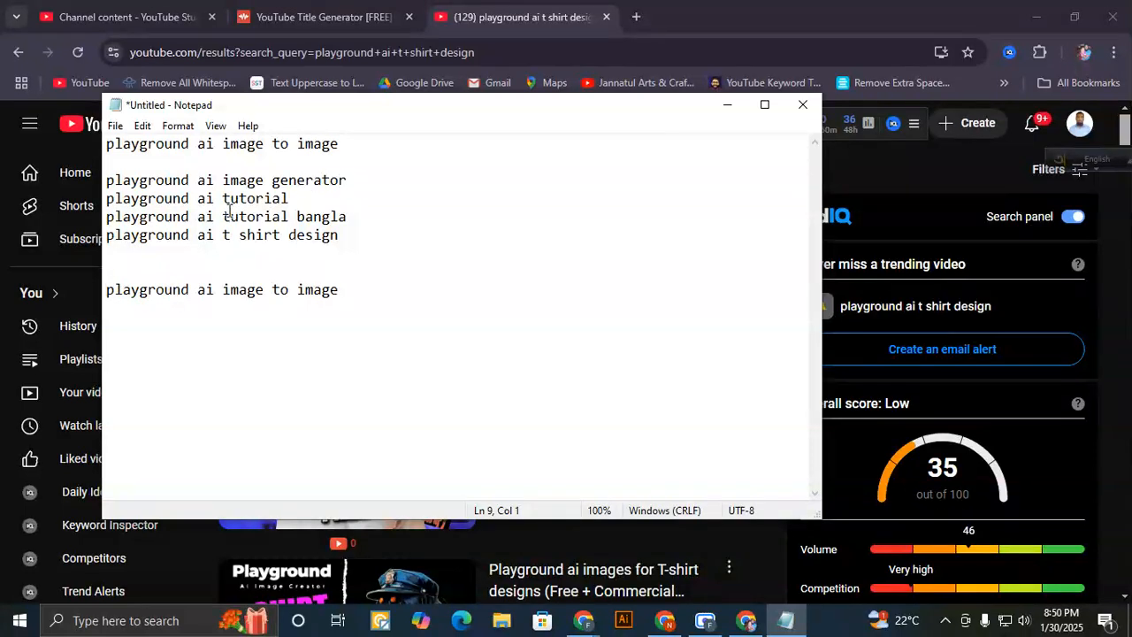
- Extend the title line with "t shirt design" and "tutorial bangla" copied from the listed phrases
left_click_drag(223, 235, 337, 241)
key("ctrl+c")
left_click(357, 290)
key("ctrl+v")
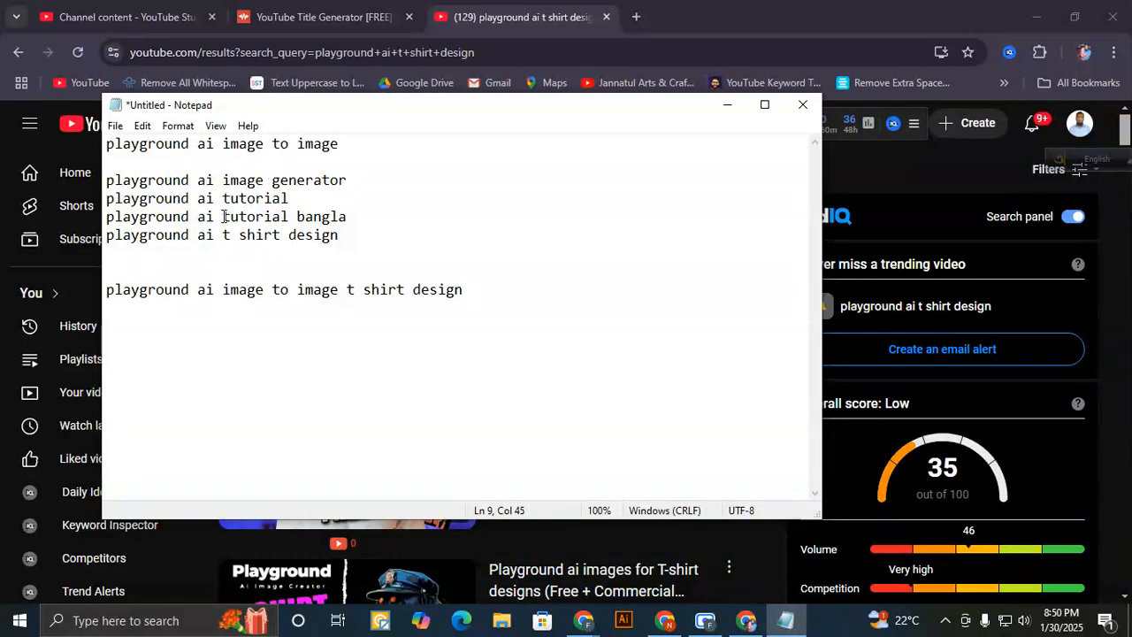
left_click_drag(224, 216, 349, 221)
key("ctrl+c")
left_click(494, 288)
key("ctrl+v")
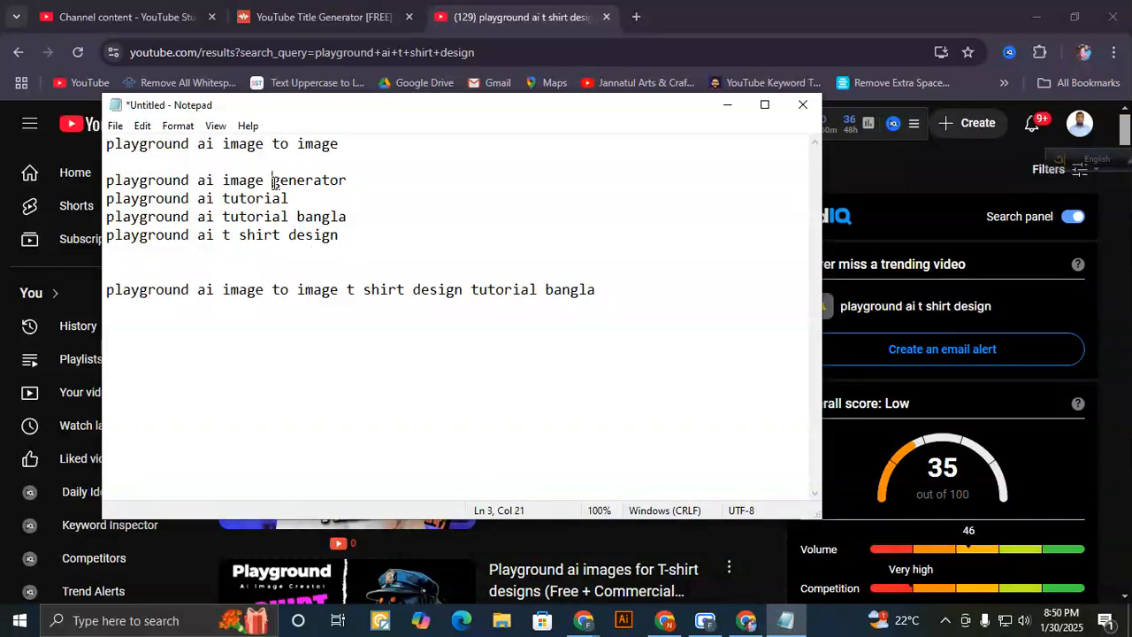
- Insert the word "generator" from the phrase list into the title line after "image to image"
left_click_drag(274, 183, 348, 186)
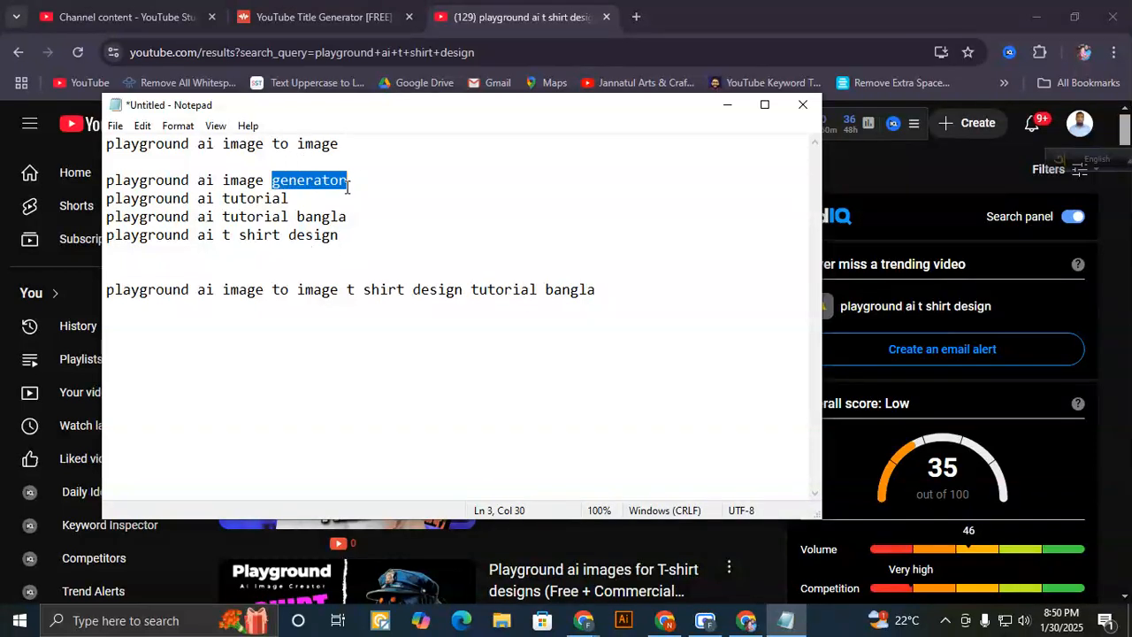
left_click(345, 289)
key("ctrl+v")
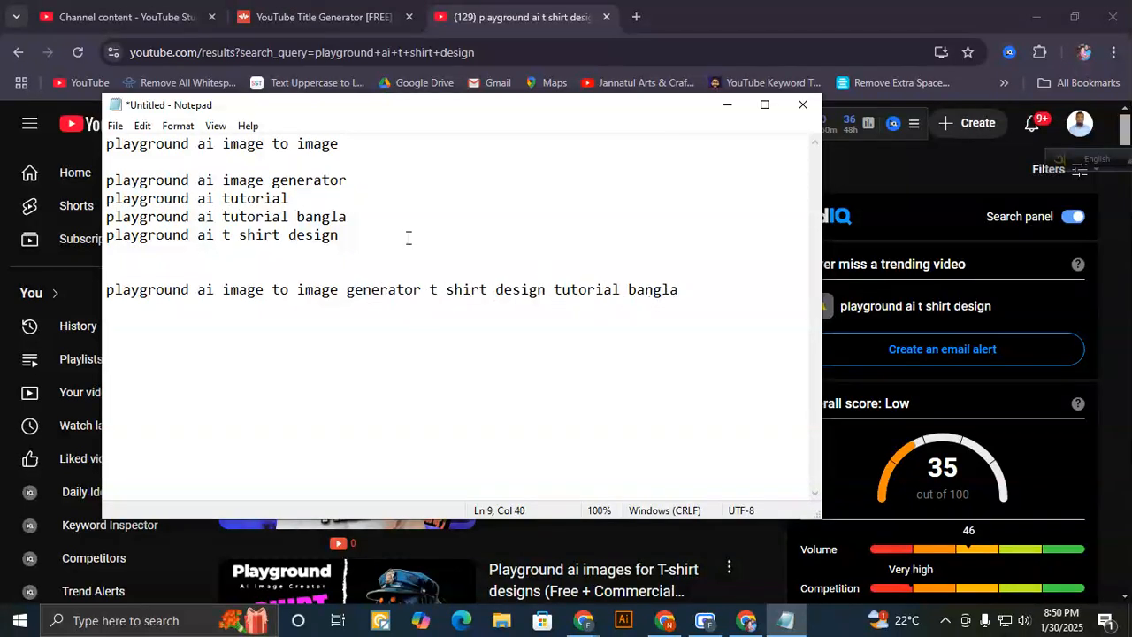
- Compare the words of the combined title line with the phrases listed above it in Notepad
left_click_drag(341, 240, 58, 156)
left_click(631, 334)
left_click_drag(681, 295, 632, 292)
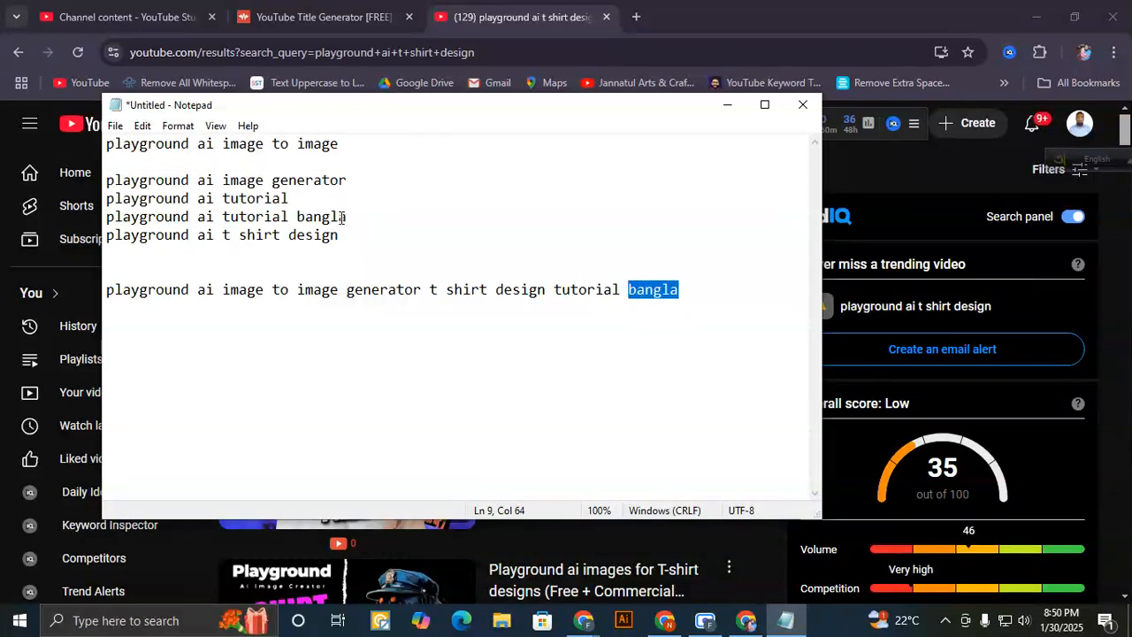
left_click_drag(341, 217, 298, 217)
left_click_drag(562, 290, 588, 290)
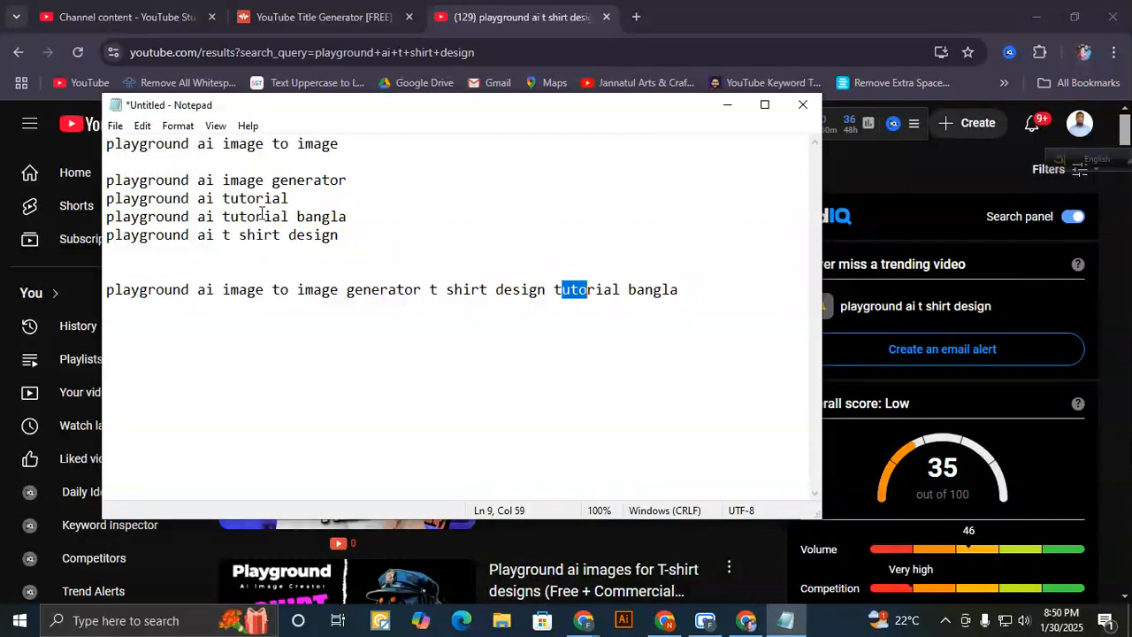
left_click_drag(239, 199, 265, 200)
left_click_drag(504, 290, 529, 290)
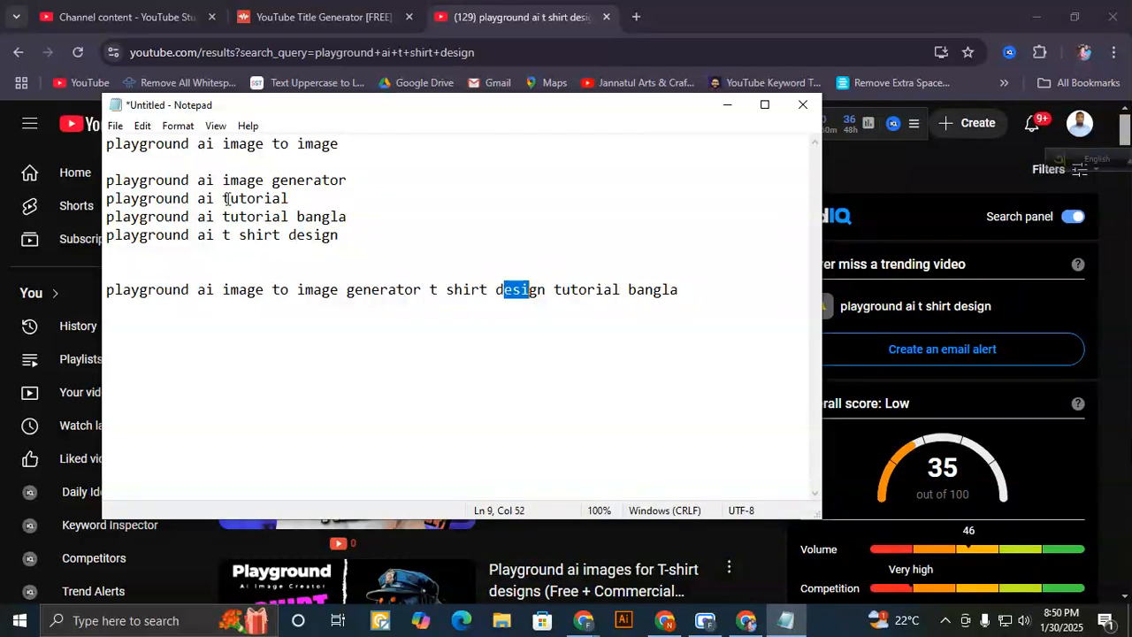
left_click(305, 144)
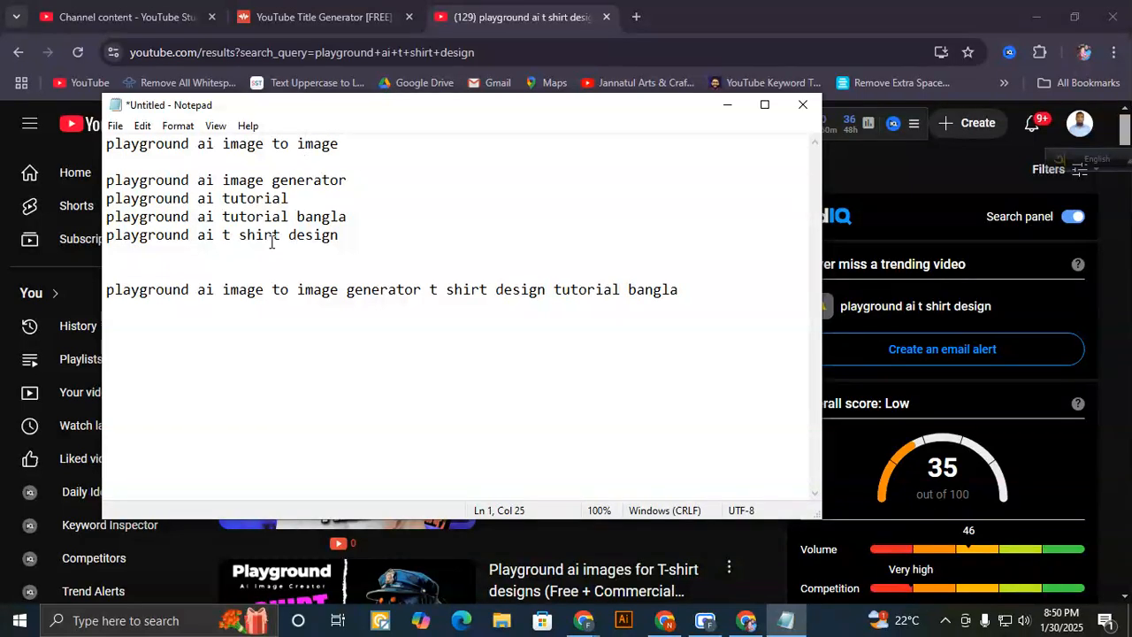
left_click_drag(339, 236, 288, 236)
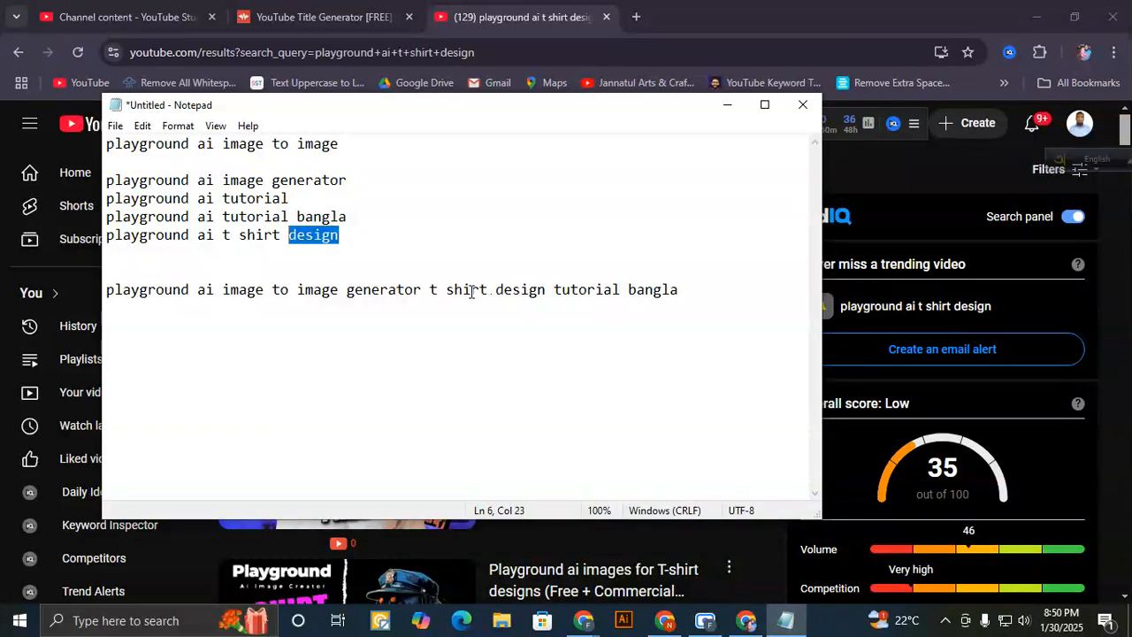
left_click_drag(473, 290, 399, 291)
left_click_drag(340, 236, 136, 165)
left_click_drag(657, 295, 421, 297)
- Append "2025" to the end of the title line and select the whole line
left_click(629, 290)
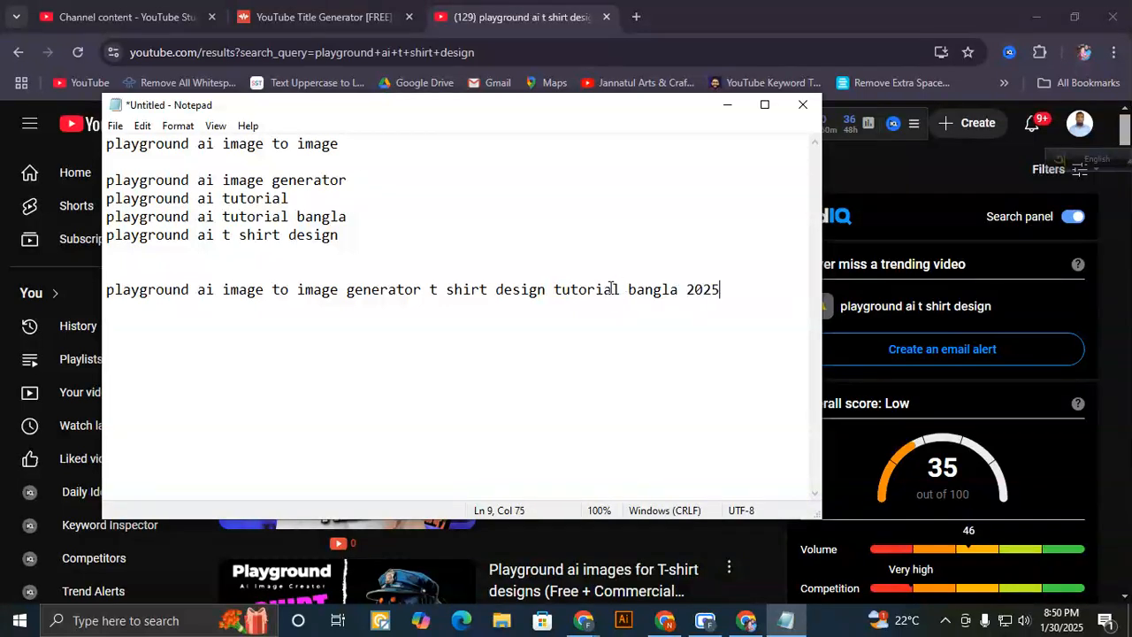
left_click_drag(722, 289, 72, 301)
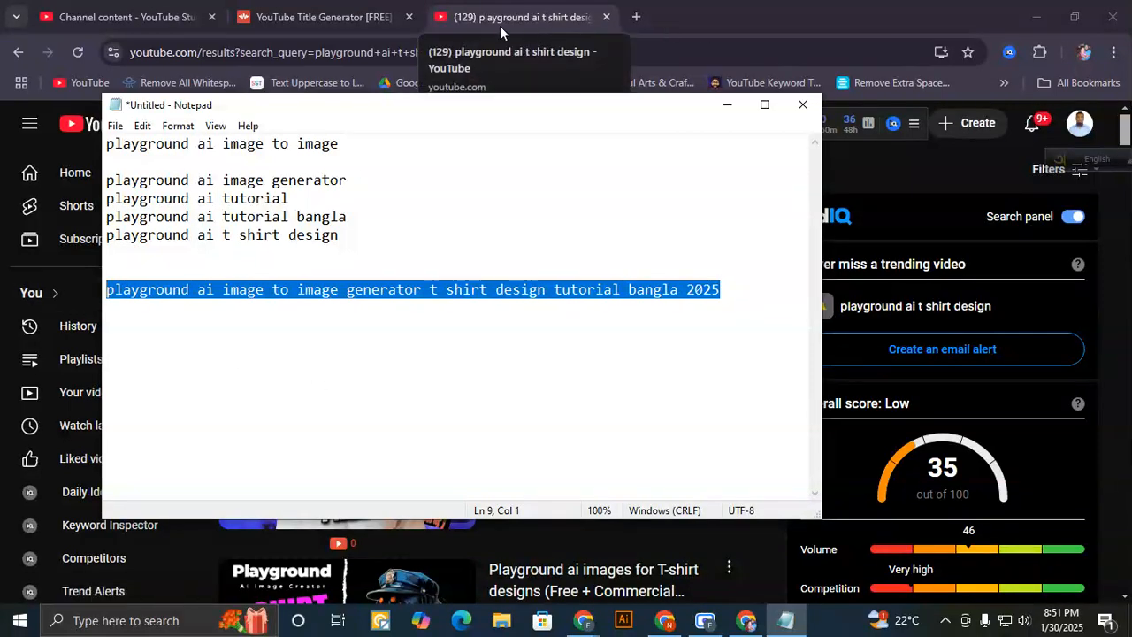
- Look through the open Chrome windows and their tabs, and switch to the one with the Google Meet call
left_click(549, 19)
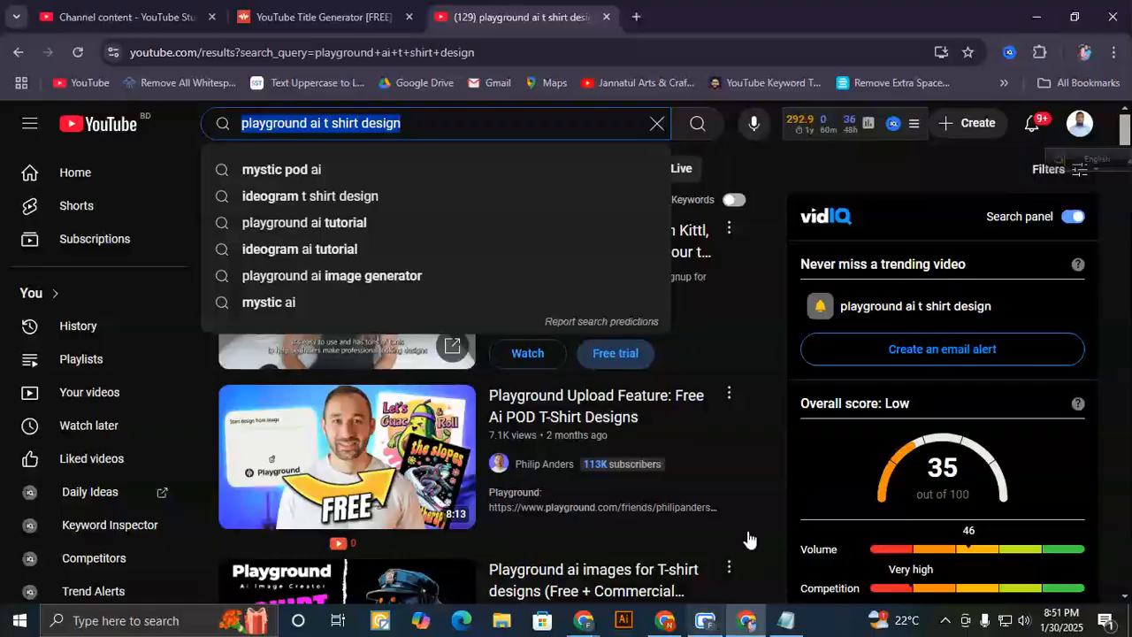
left_click(669, 624)
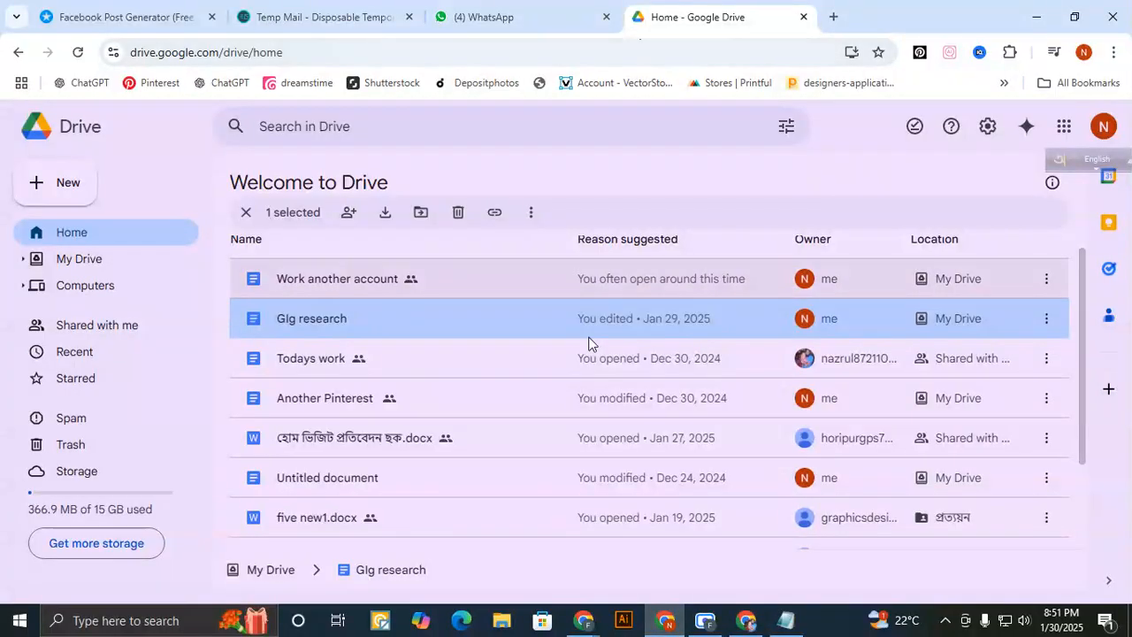
mouse_move(583, 624)
left_click(447, 544)
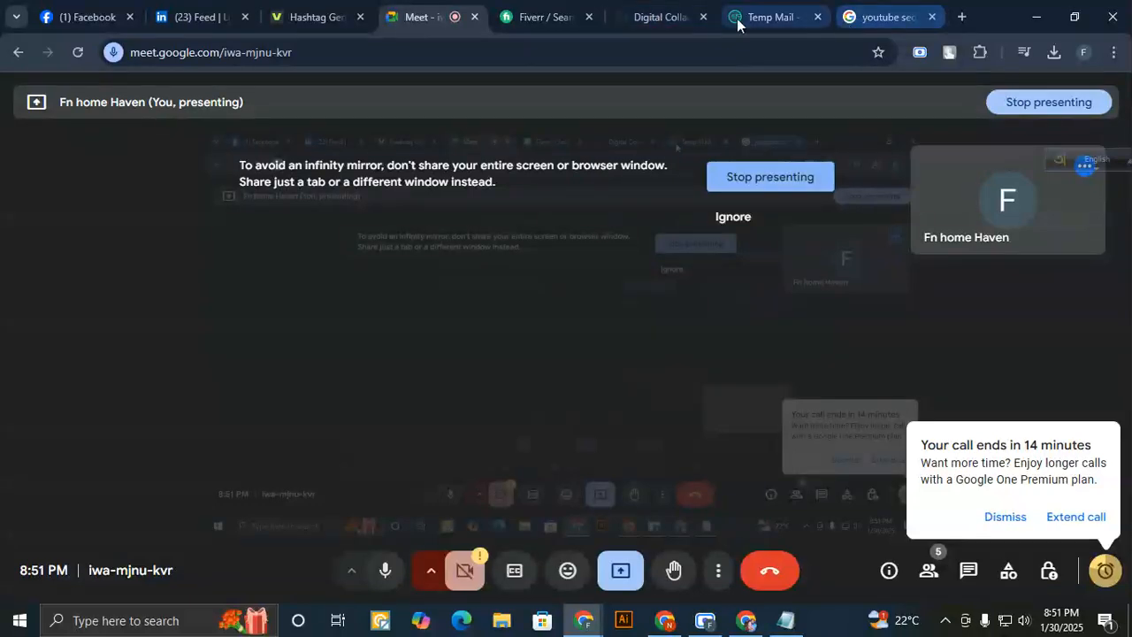
left_click(670, 21)
left_click(428, 24)
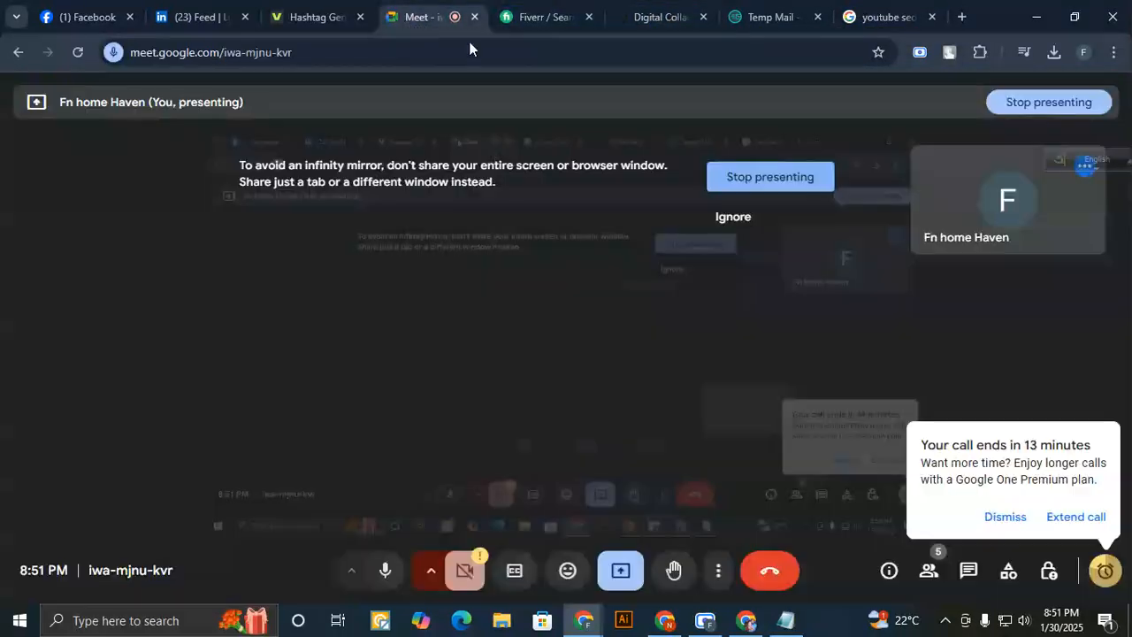
- Close the Digital Colla…, Temp Mail and youtube seo pages, check the Fiverr page and return to the Google Meet call
left_click(668, 19)
left_click(703, 18)
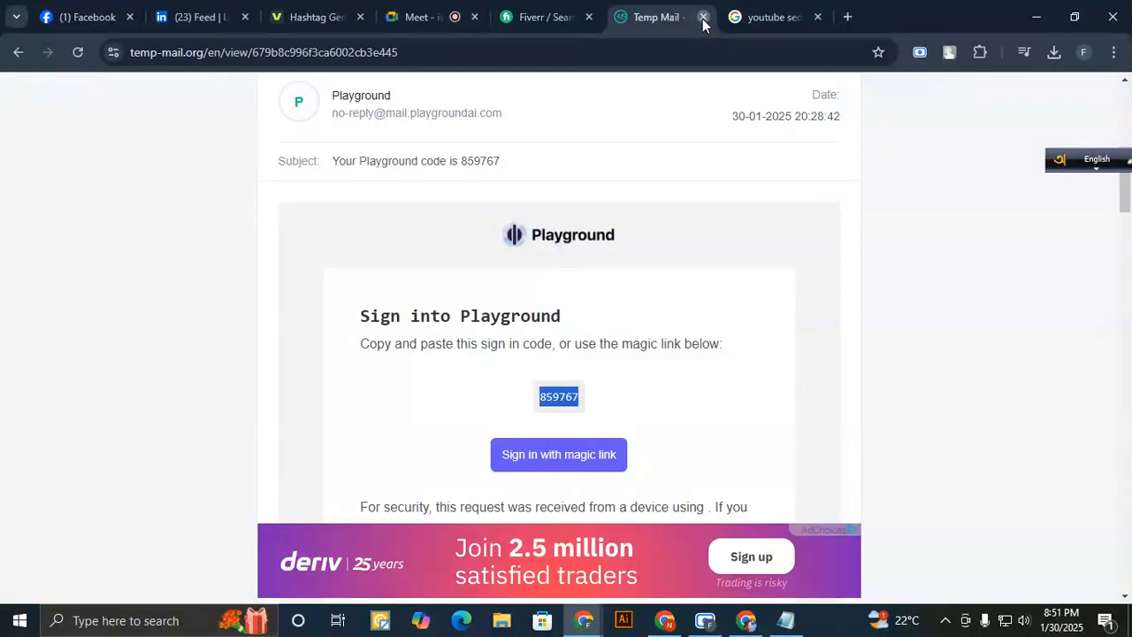
left_click(703, 18)
left_click(703, 18)
left_click(495, 20)
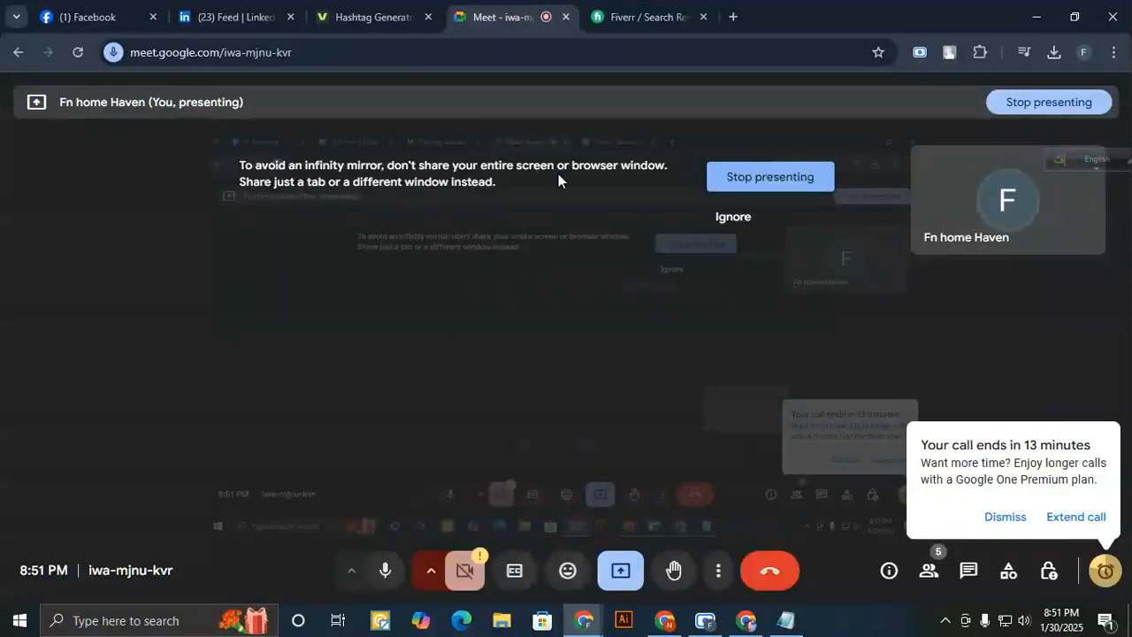
left_click(821, 16)
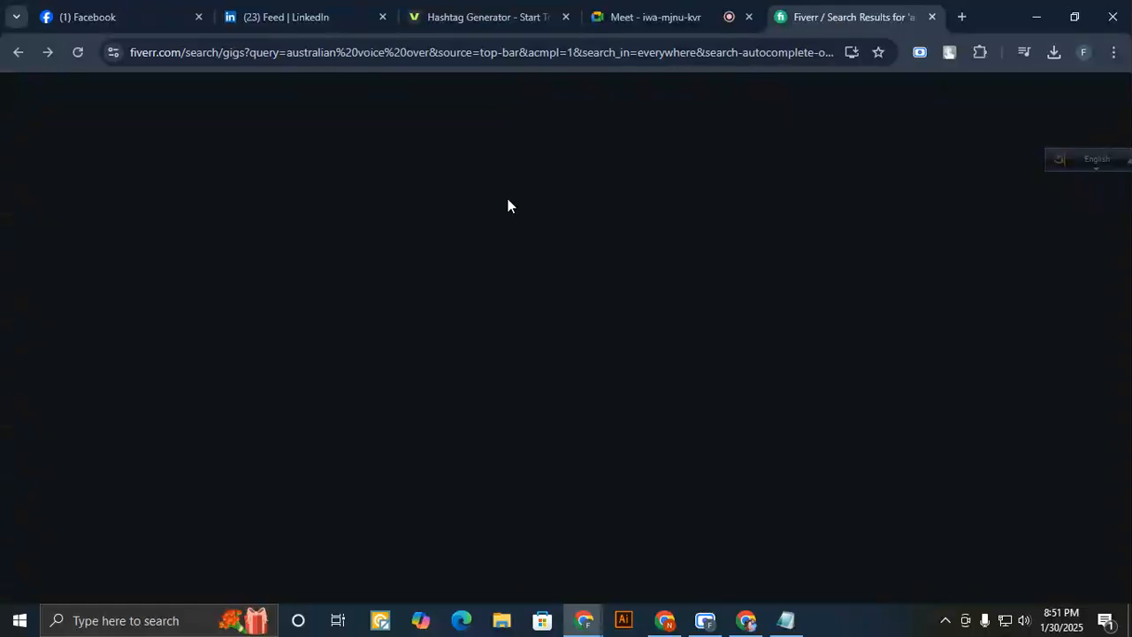
left_click(652, 24)
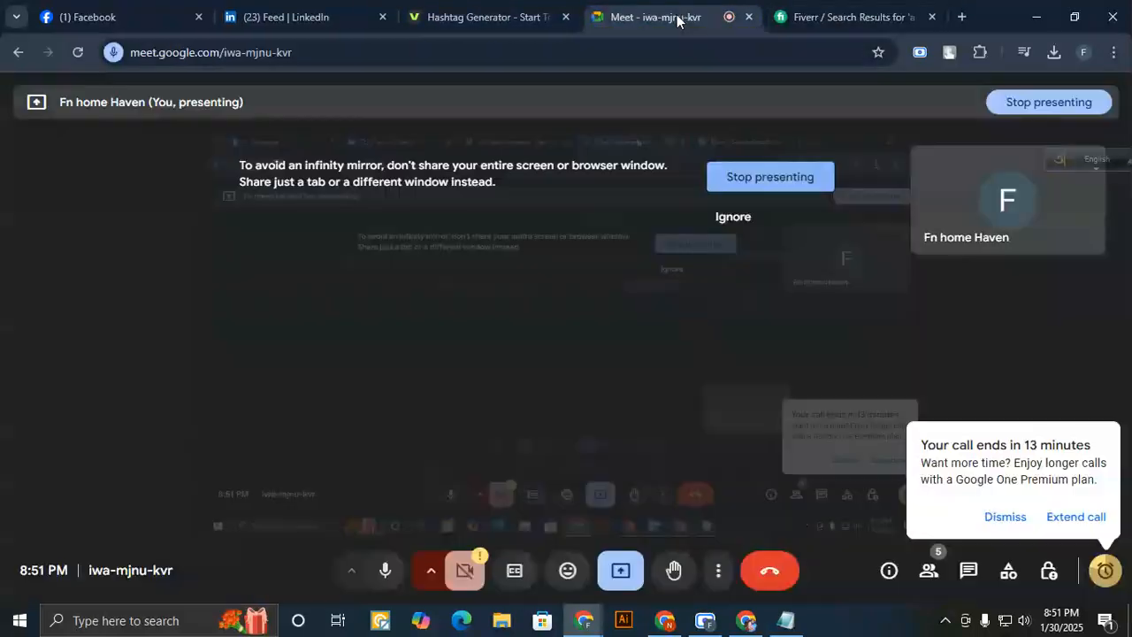
- Dismiss the Google Meet call-time reminder and copy the combined title line ending in "2025" from Notepad
left_click(1008, 520)
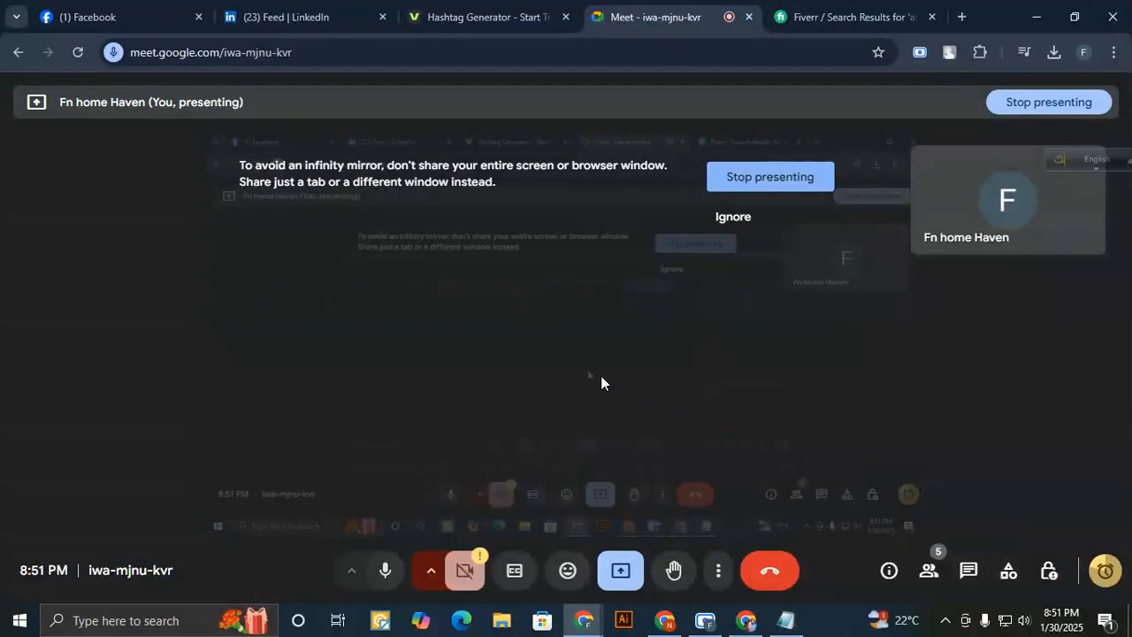
left_click(748, 622)
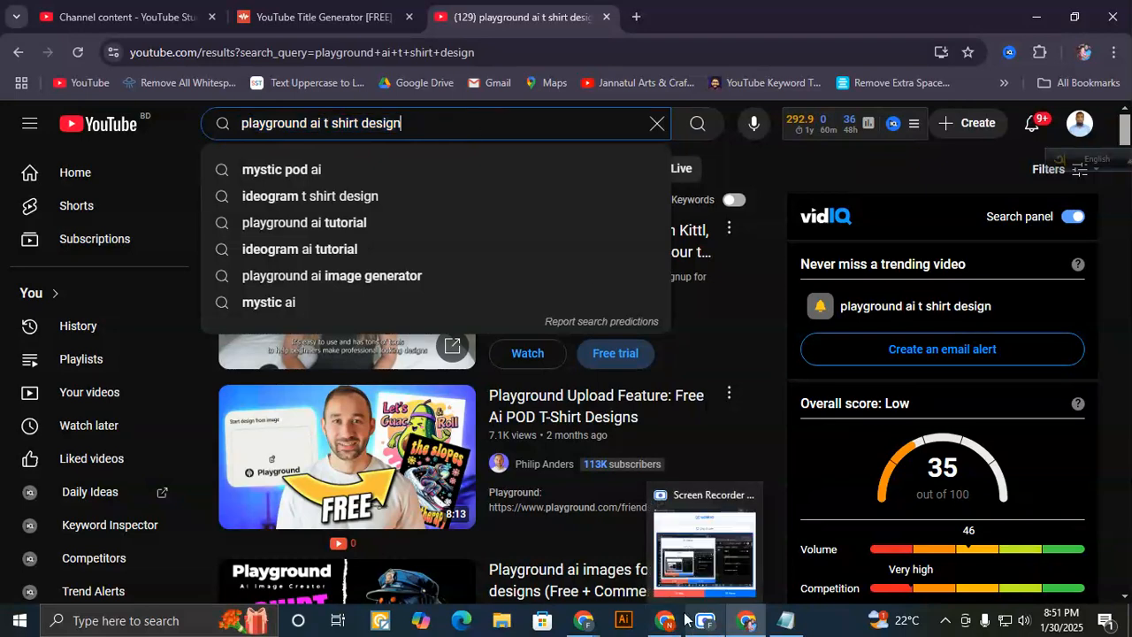
left_click(778, 157)
left_click(786, 620)
left_click_drag(352, 237, 100, 146)
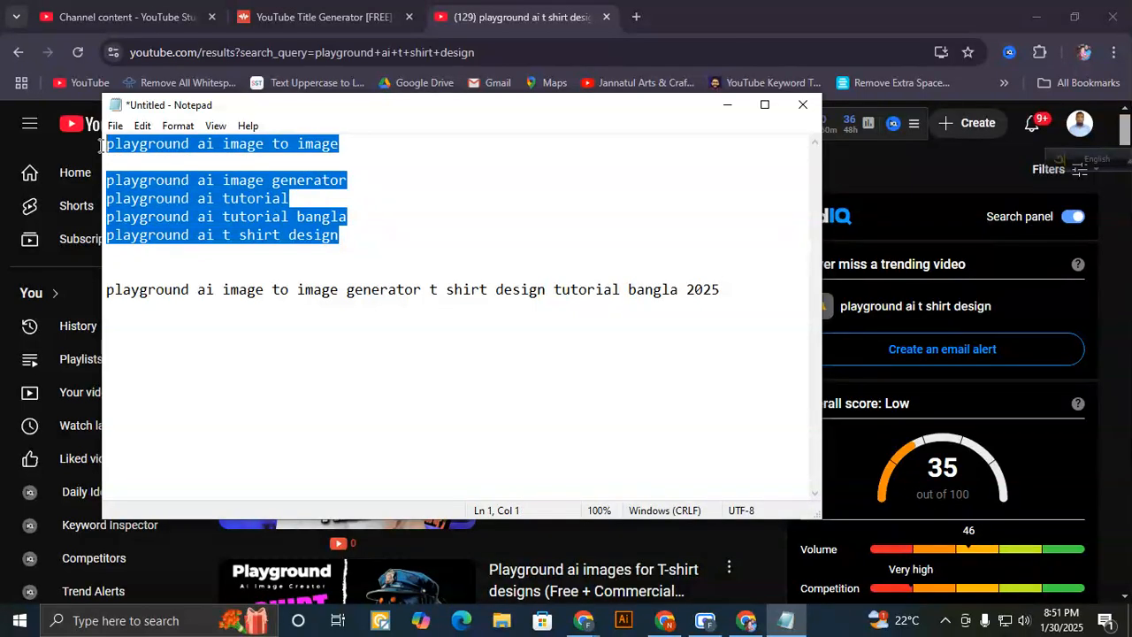
left_click(322, 237)
left_click_drag(741, 305, 100, 292)
key("ctrl+c")
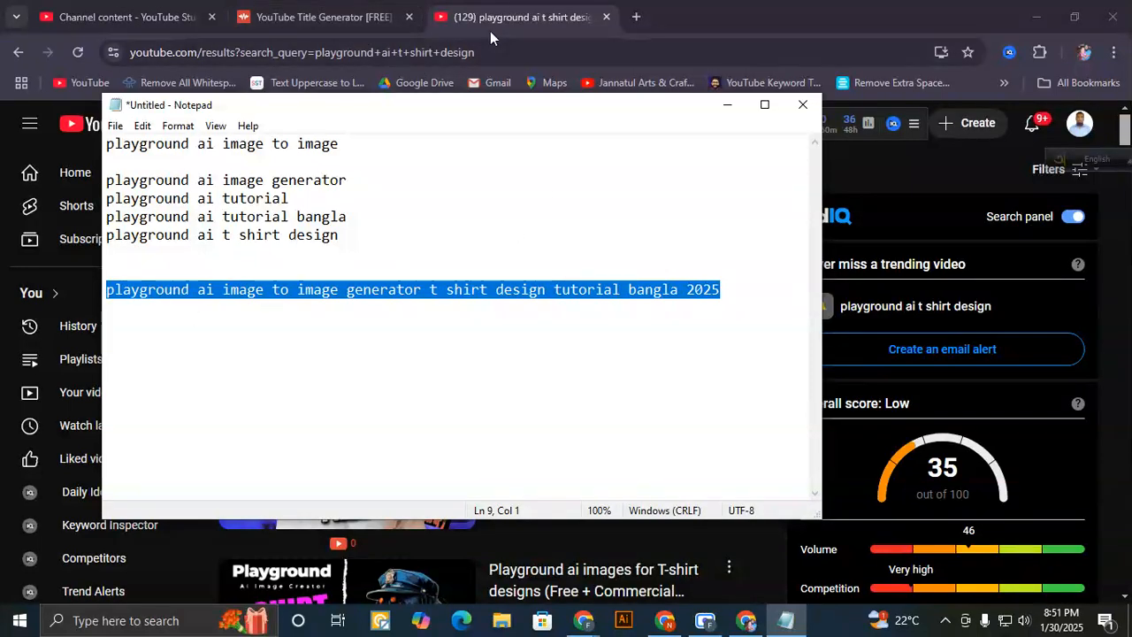
- Replace the video's title in YouTube Studio with the copied line "playground ai image to image generator t shirt design tutorial bangla 2025"
left_click(558, 45)
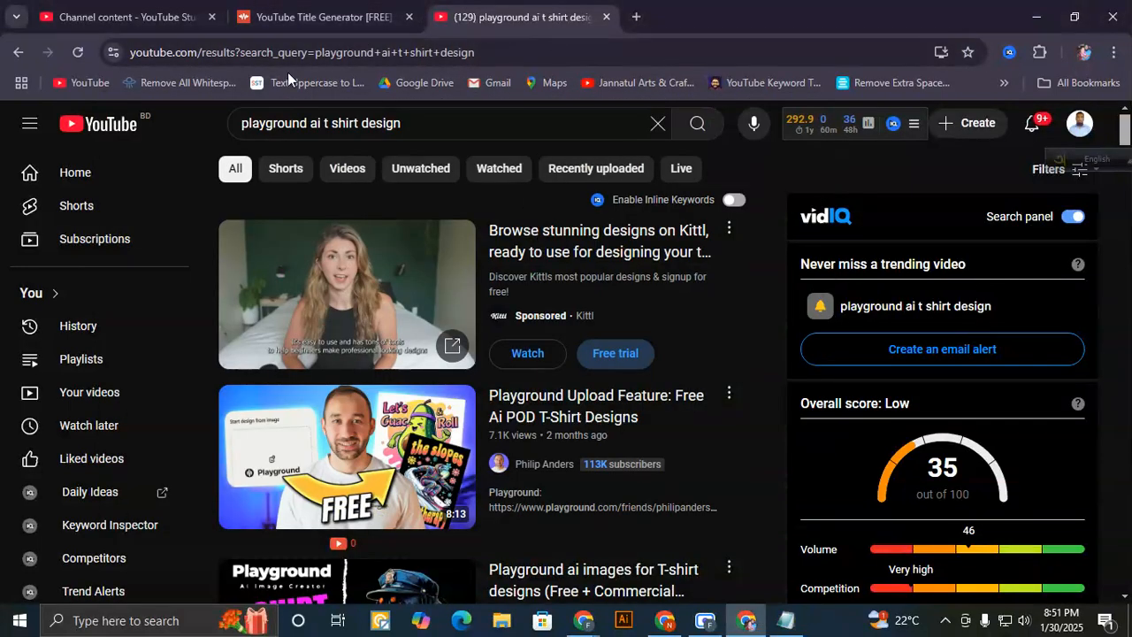
left_click(168, 17)
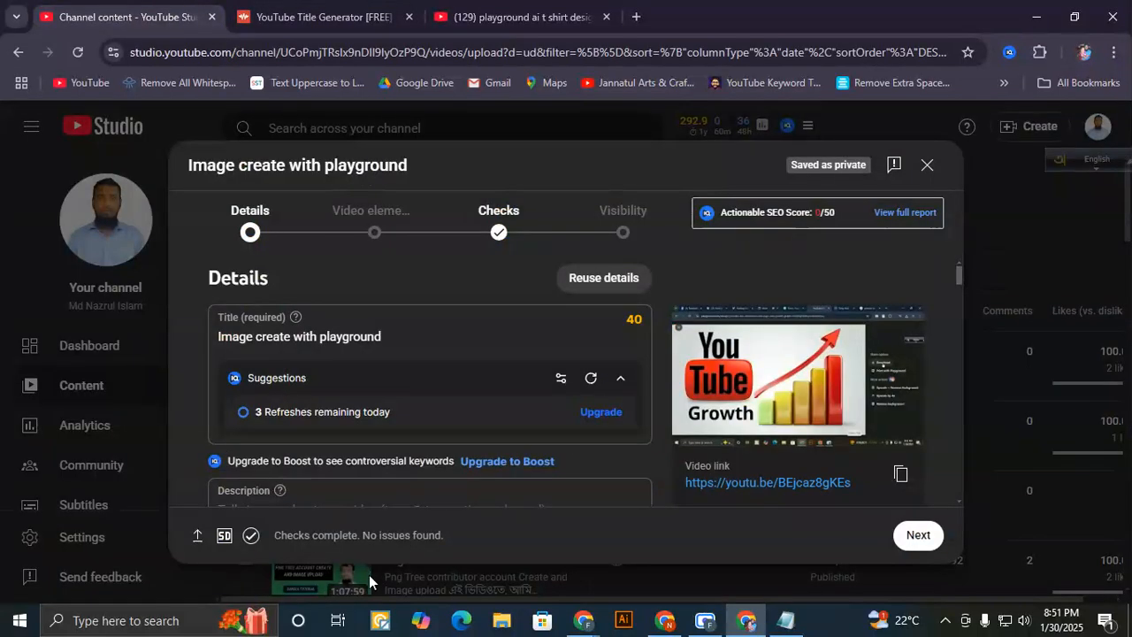
left_click_drag(283, 535, 358, 535)
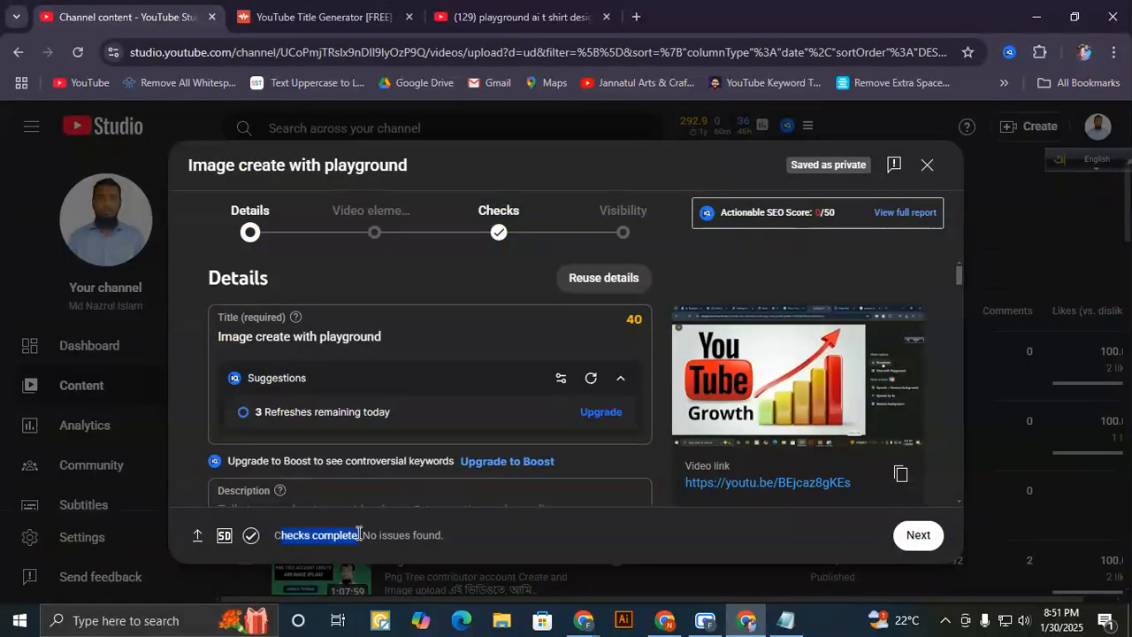
left_click(734, 39)
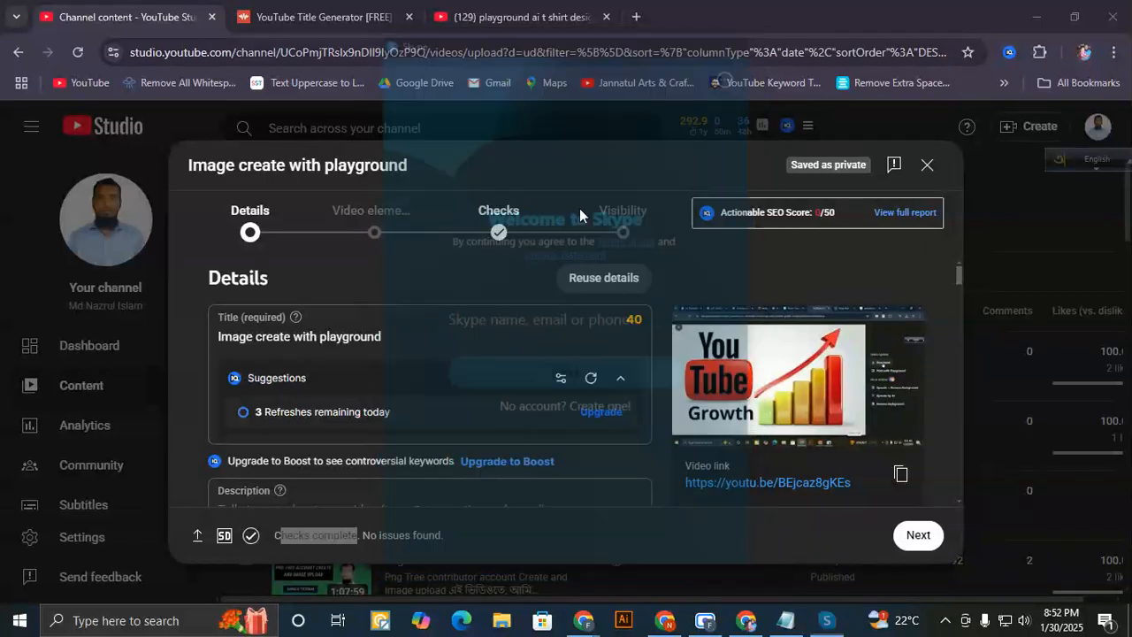
left_click_drag(398, 340, 165, 348)
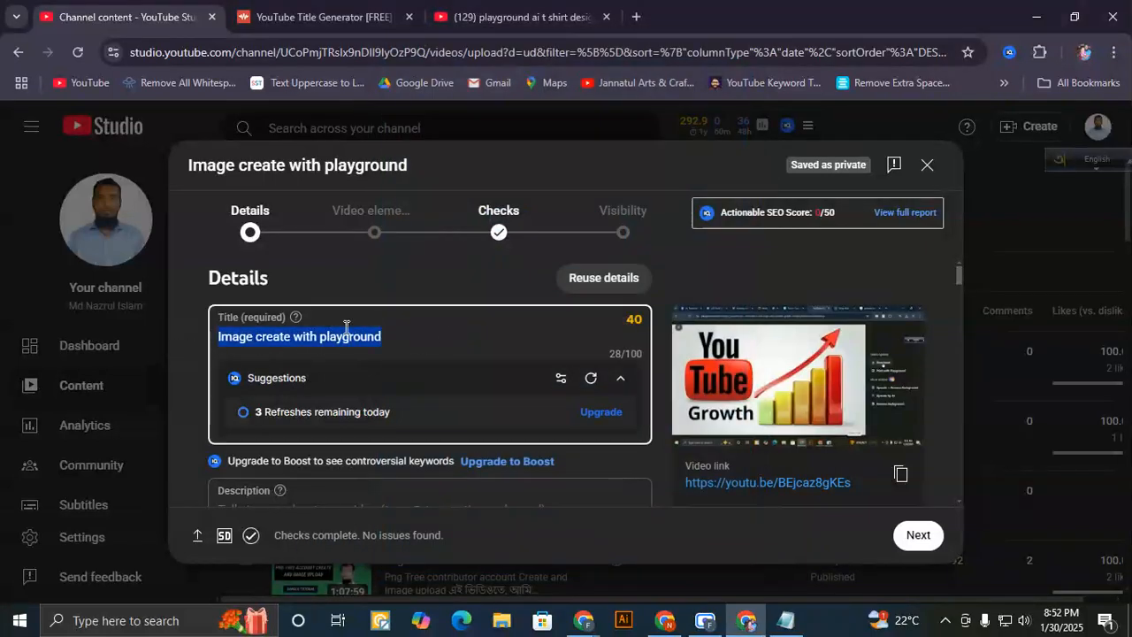
scroll(322, 345, "down", 2)
scroll(354, 315, "up", 2)
left_click(258, 338)
left_click_drag(382, 339, 205, 343)
key("ctrl+v")
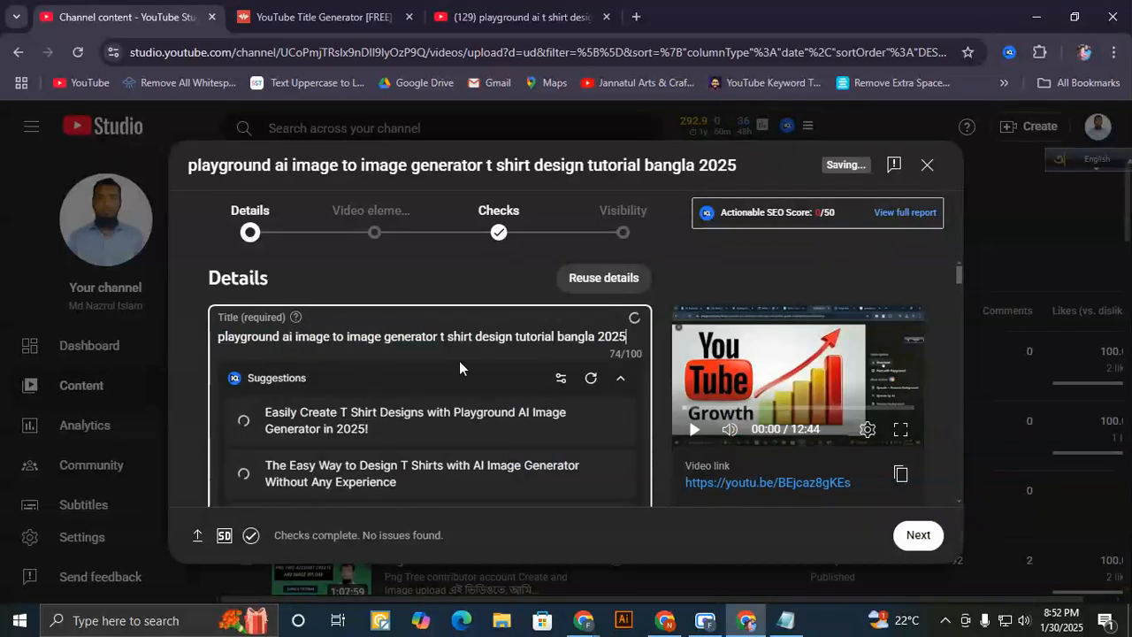
- View the vidIQ title suggestions under the title and check the browser's extension list for vidIQ Vision for YouTube
scroll(485, 270, "down", 2)
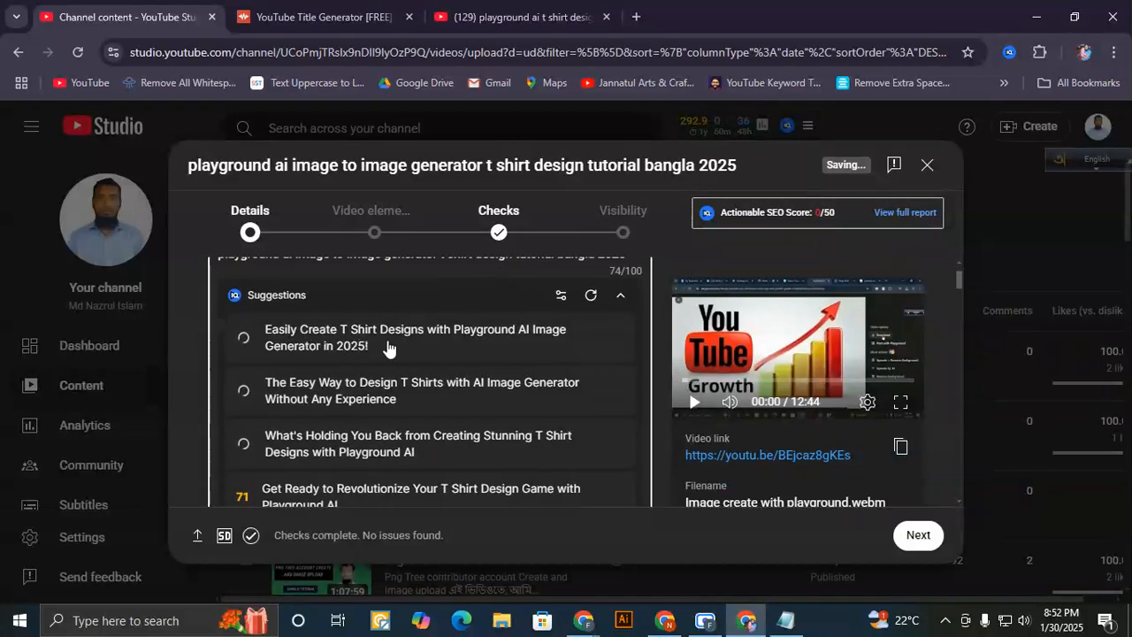
left_click(1042, 52)
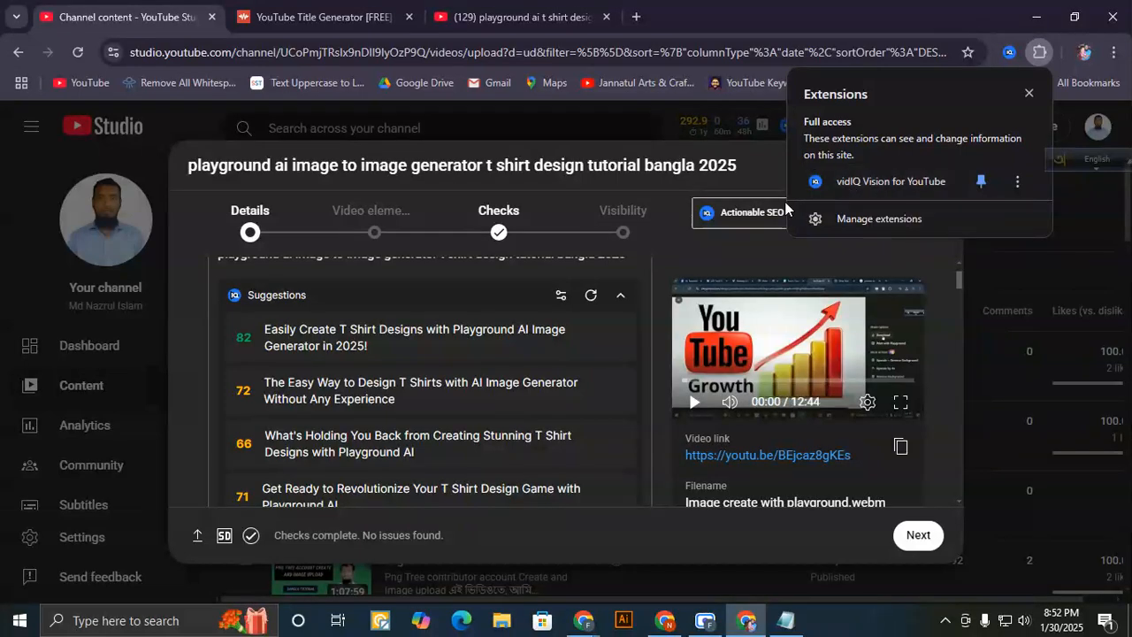
left_click(149, 18)
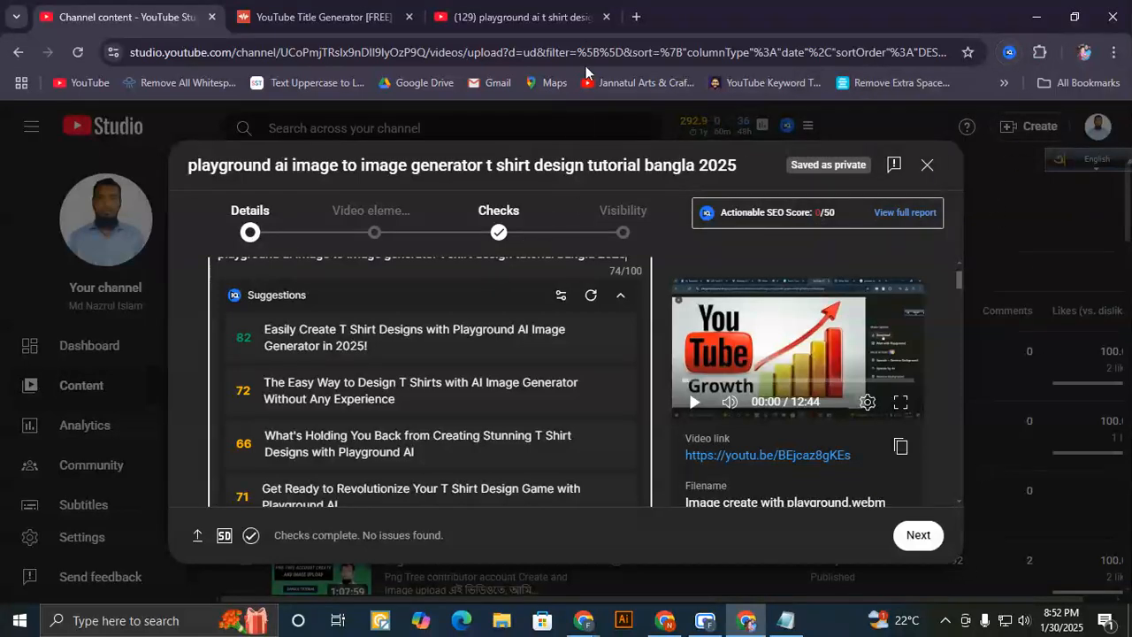
scroll(415, 419, "up", 2)
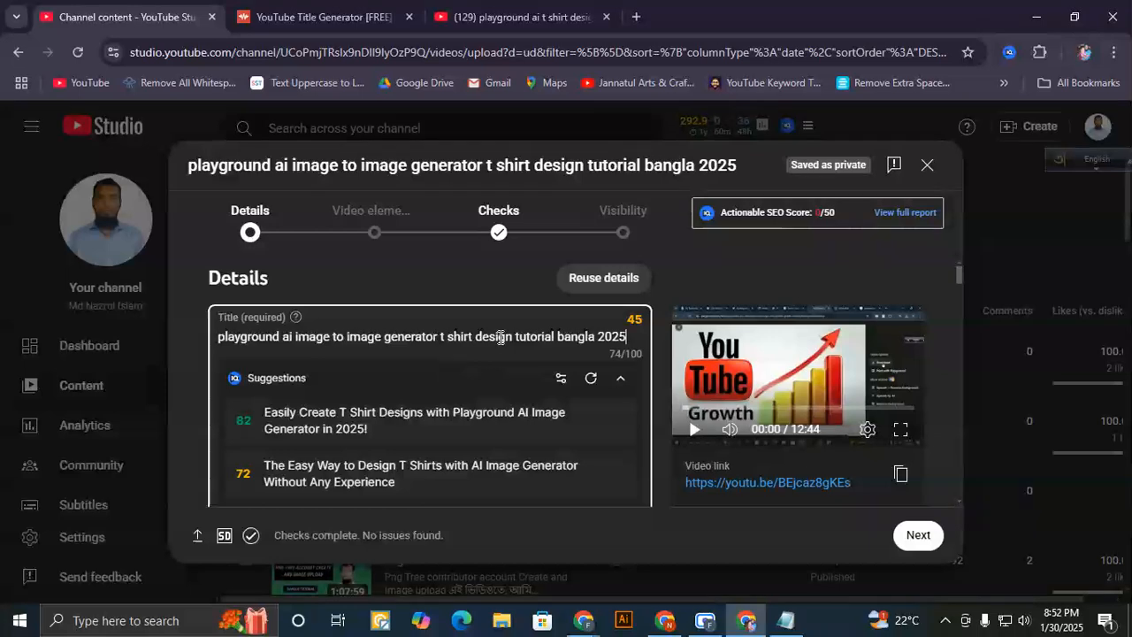
- Compare the wording and vidIQ scores of the suggested titles with those of the pasted title
scroll(283, 423, "down", 1)
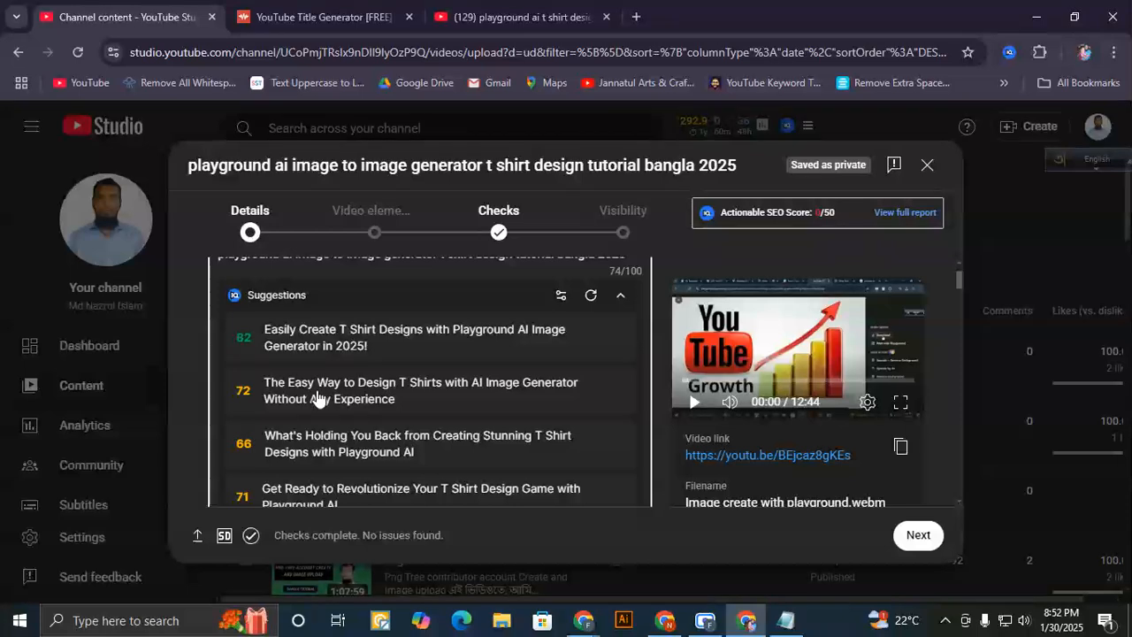
scroll(298, 434, "down", 1)
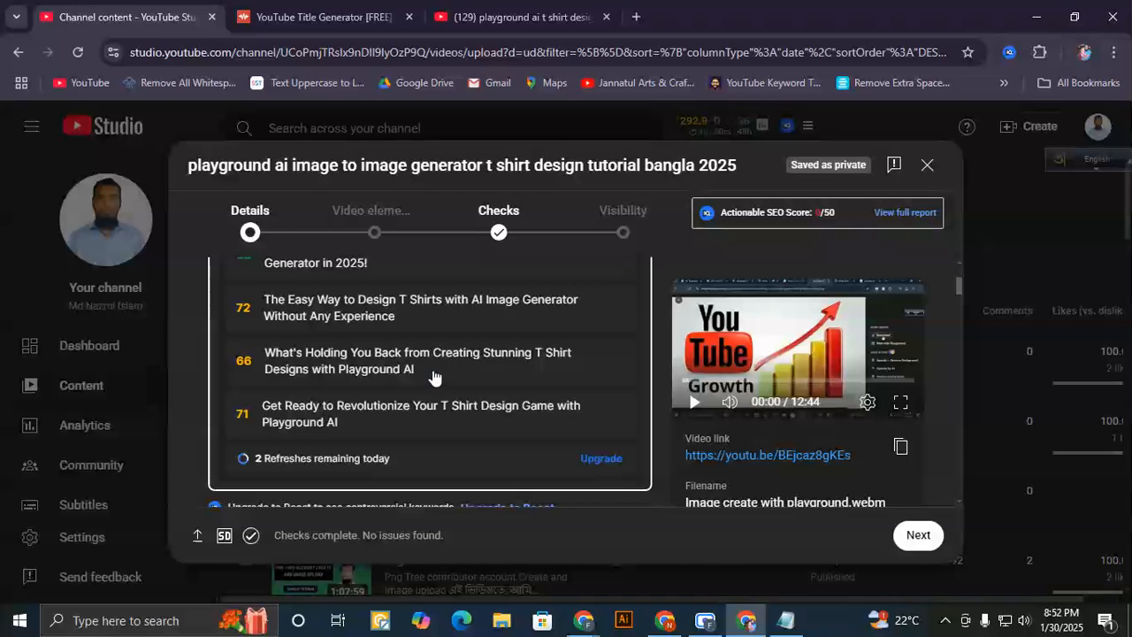
scroll(433, 382, "up", 1)
scroll(433, 382, "up", 1)
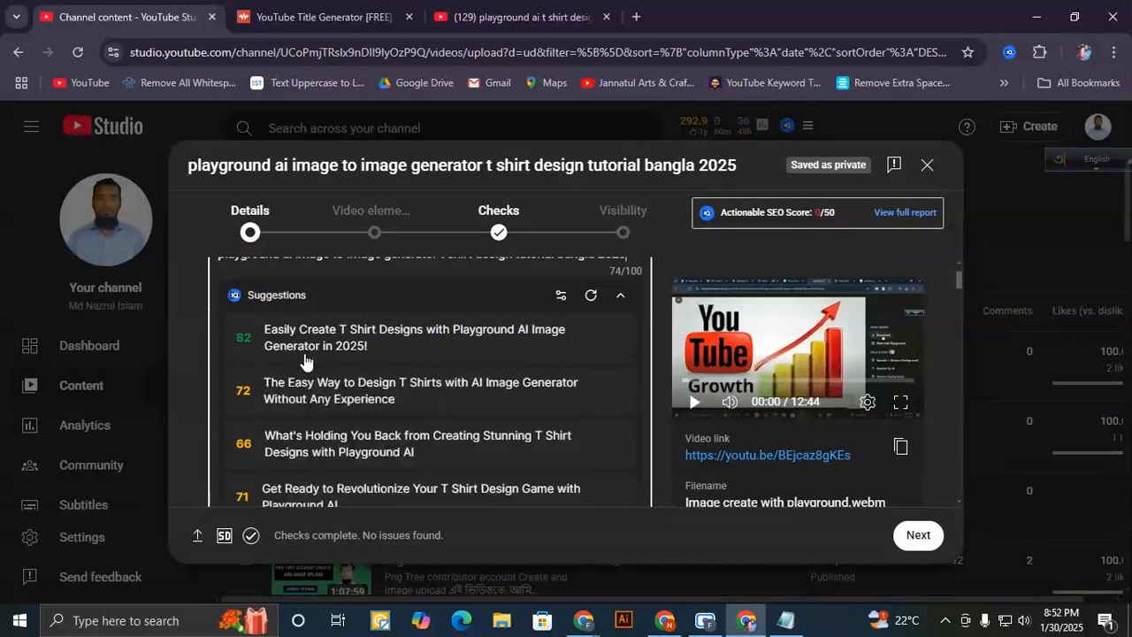
scroll(505, 382, "up", 2)
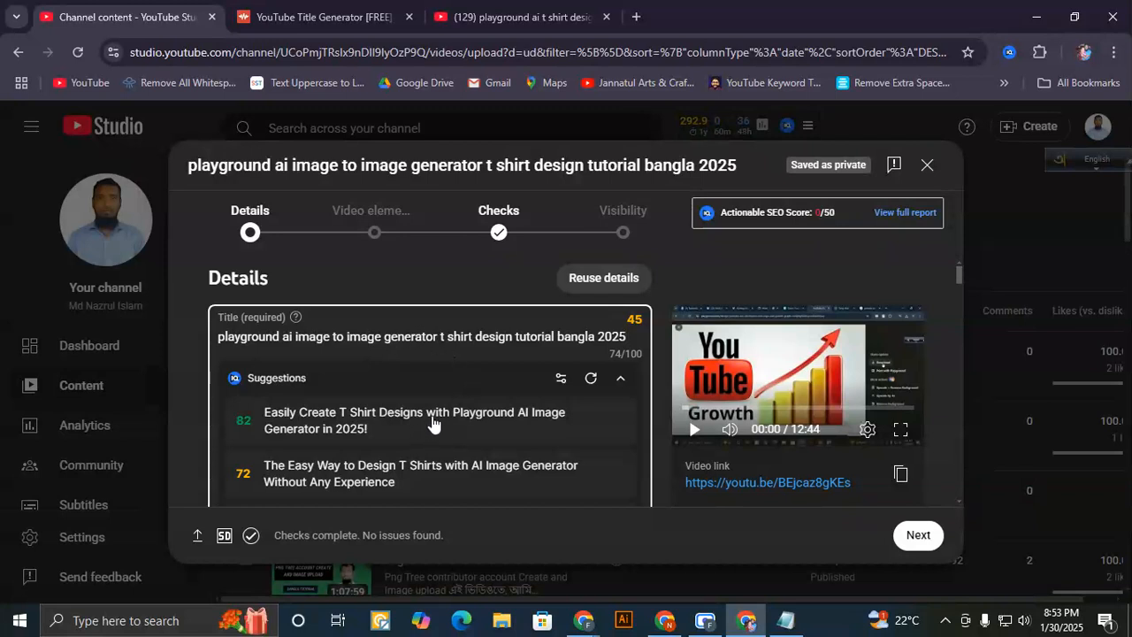
left_click_drag(445, 340, 254, 336)
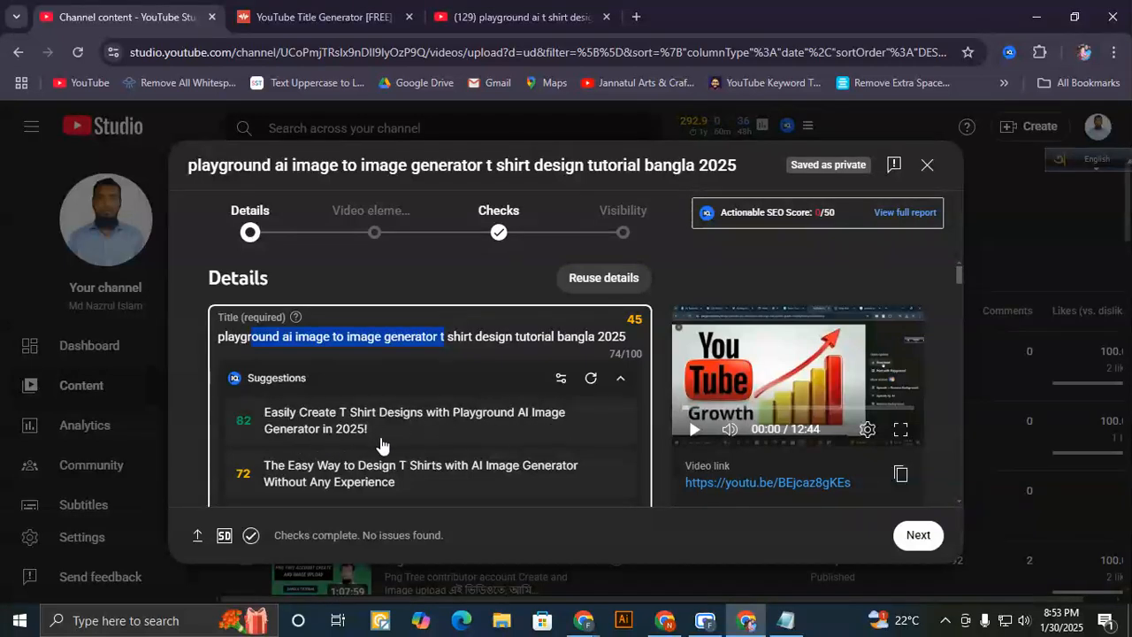
scroll(455, 431, "down", 1)
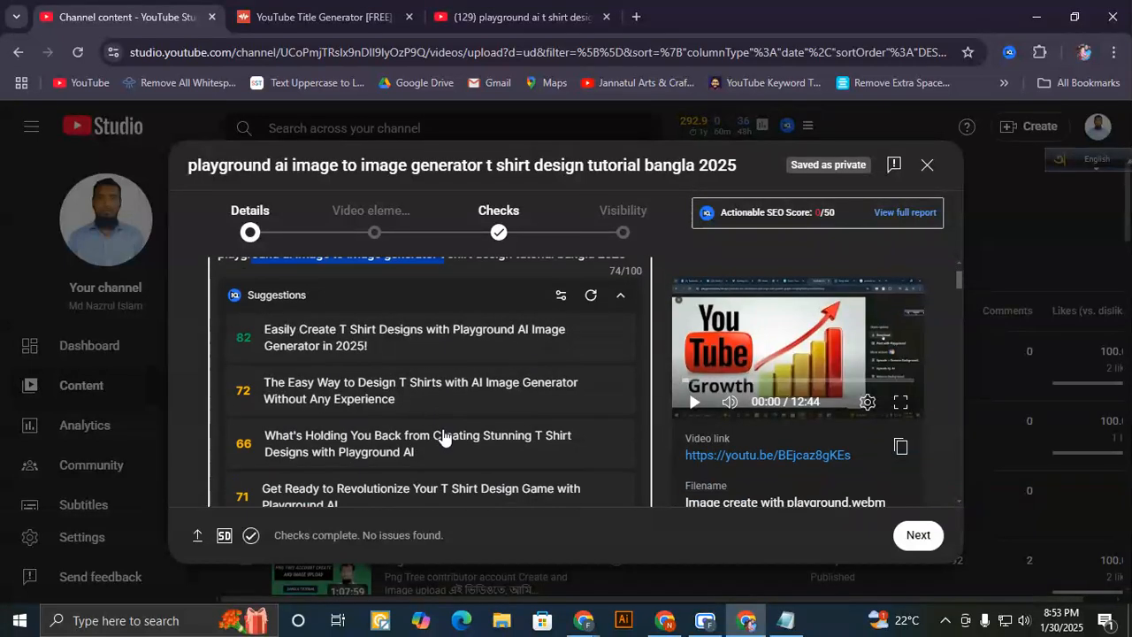
scroll(440, 405, "up", 1)
left_click(492, 341)
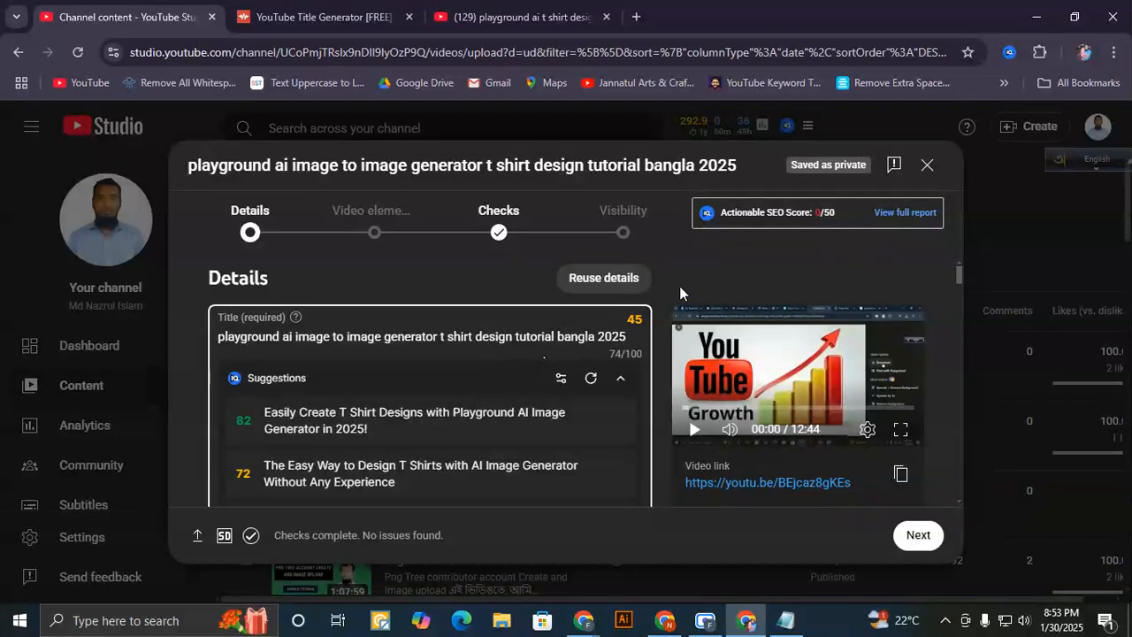
- Enter "playground ai image to image generator t shirt design tutorial bangla 2025" as the first line of the video description
scroll(680, 287, "down", 2)
scroll(598, 447, "down", 2)
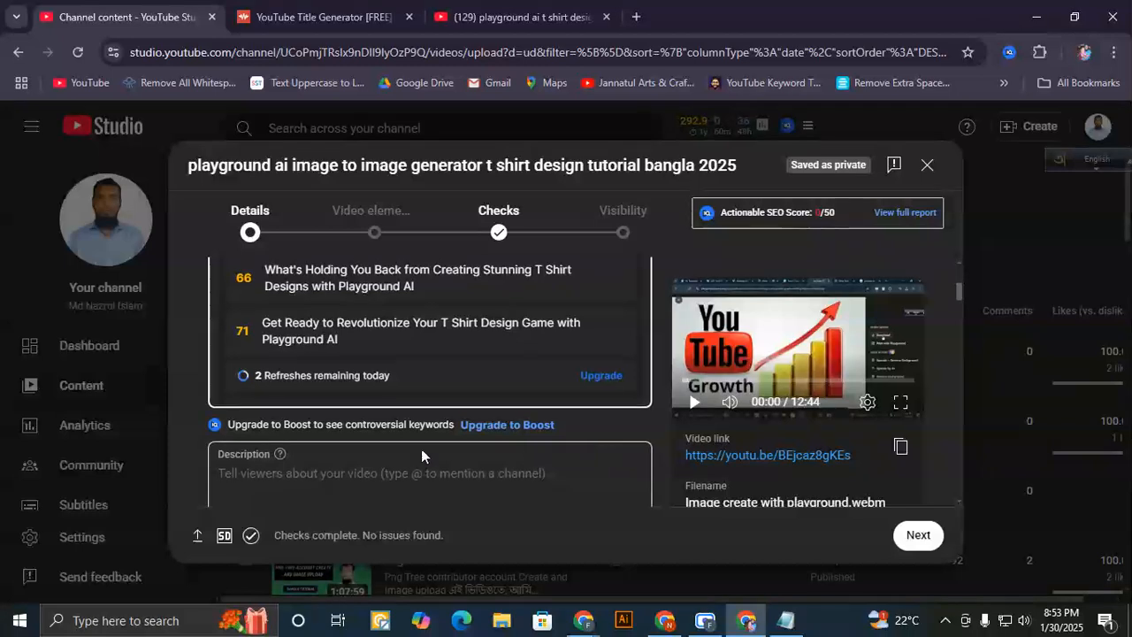
left_click(286, 392)
type("playground ai image to image generator t shirt design tutorial bangla 2025")
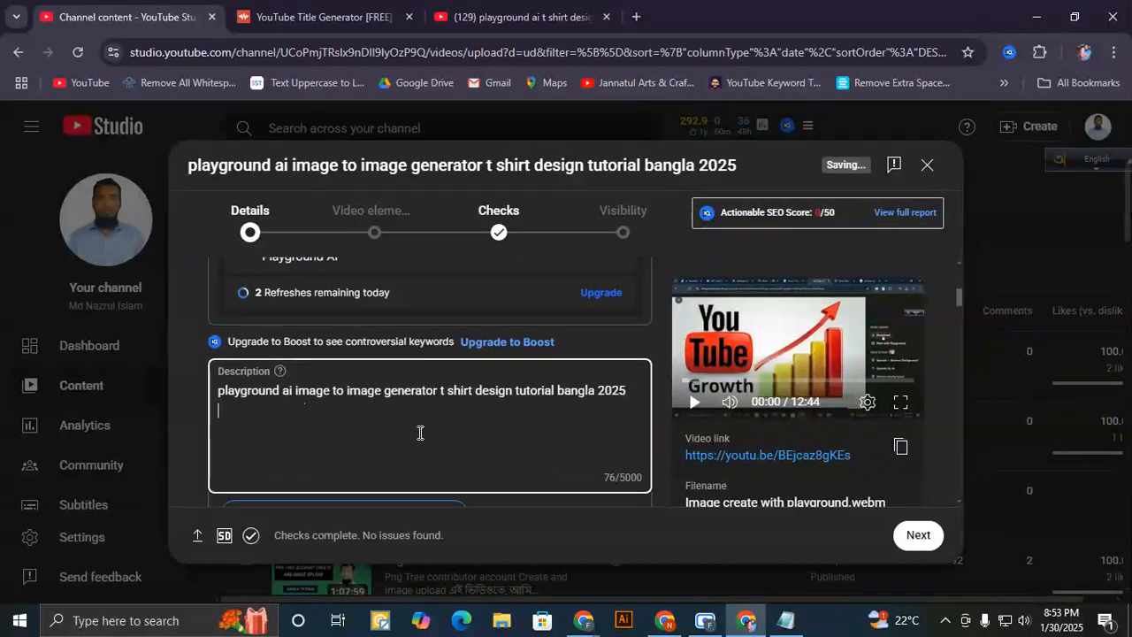
- Recheck the title field, add two line breaks below the description's first line and copy that line
scroll(339, 397, "up", 3)
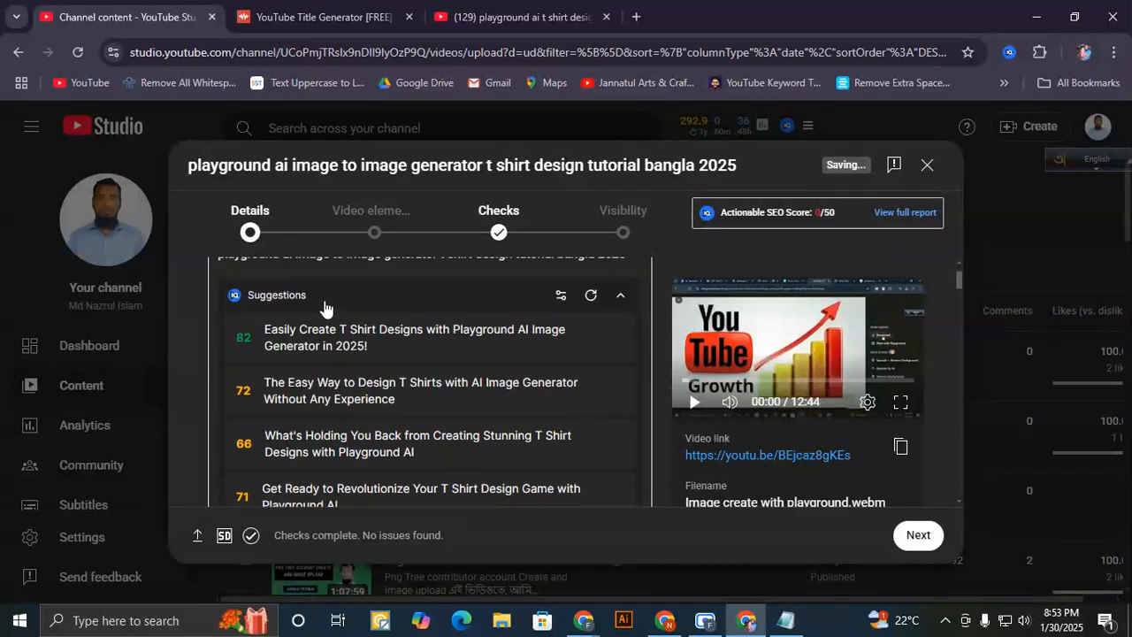
scroll(363, 284, "up", 2)
left_click(225, 317)
left_click_drag(233, 334, 179, 317)
scroll(413, 340, "down", 4)
scroll(397, 358, "down", 1)
left_click(274, 335)
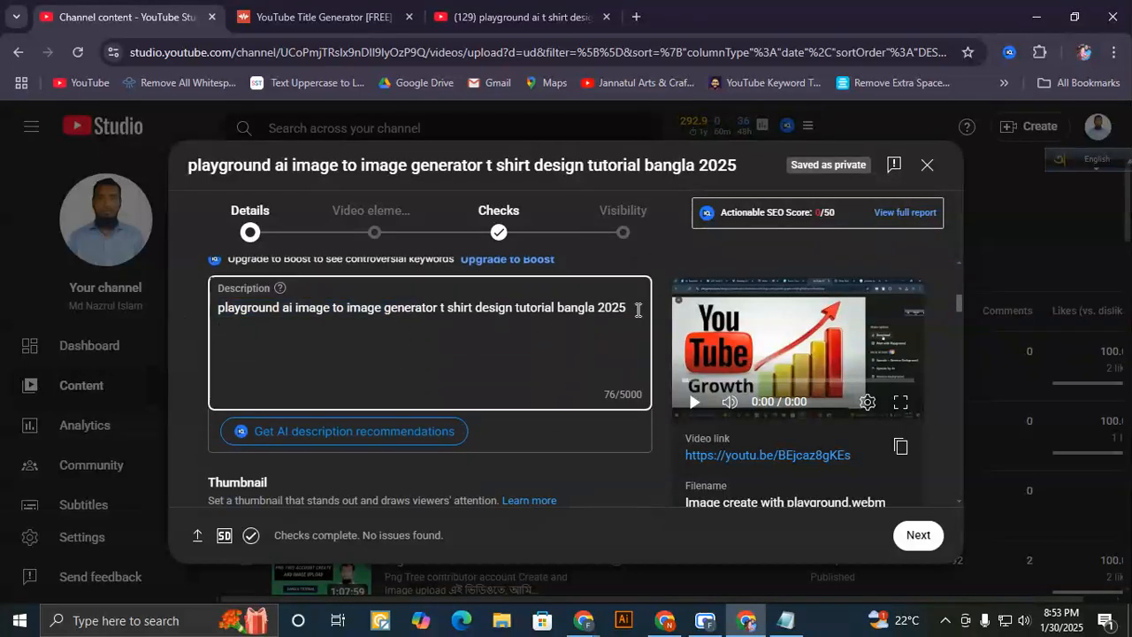
key("Return")
key("Return")
left_click_drag(631, 307, 211, 309)
key("ctrl+c")
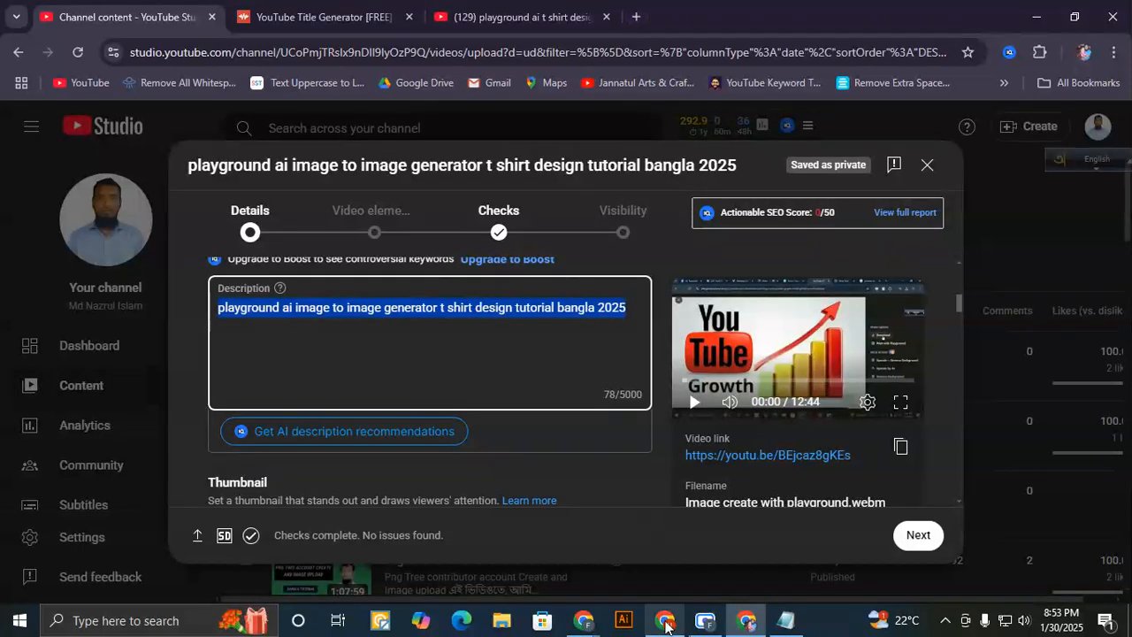
- Switch to the Chrome window with the Google Meet call and open ChatGPT in a new tab
left_click(583, 620)
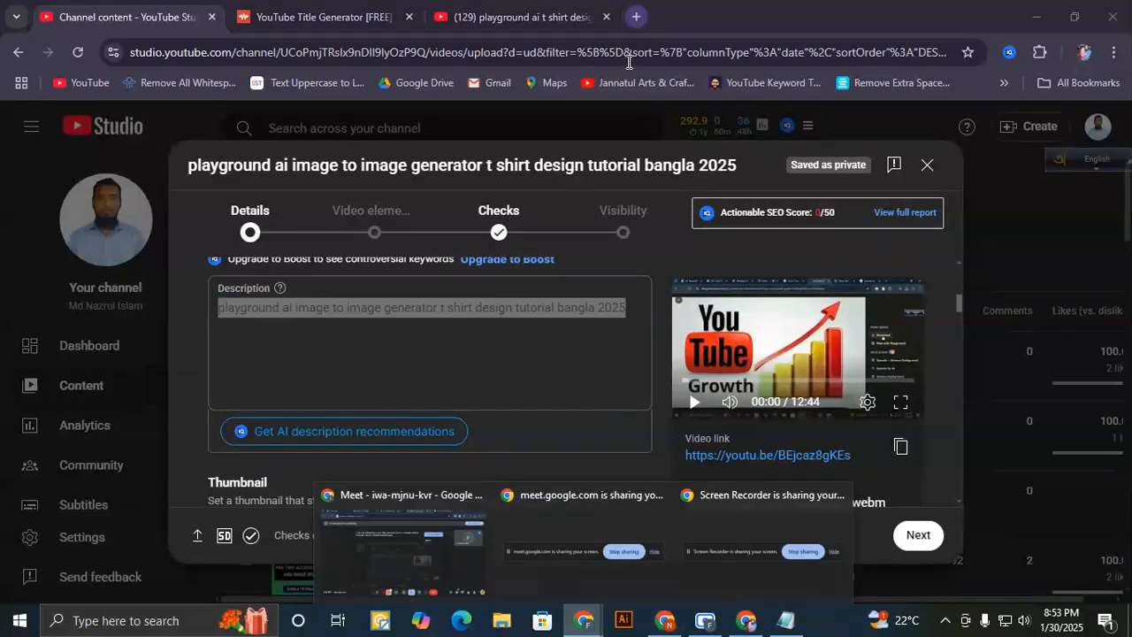
left_click(583, 622)
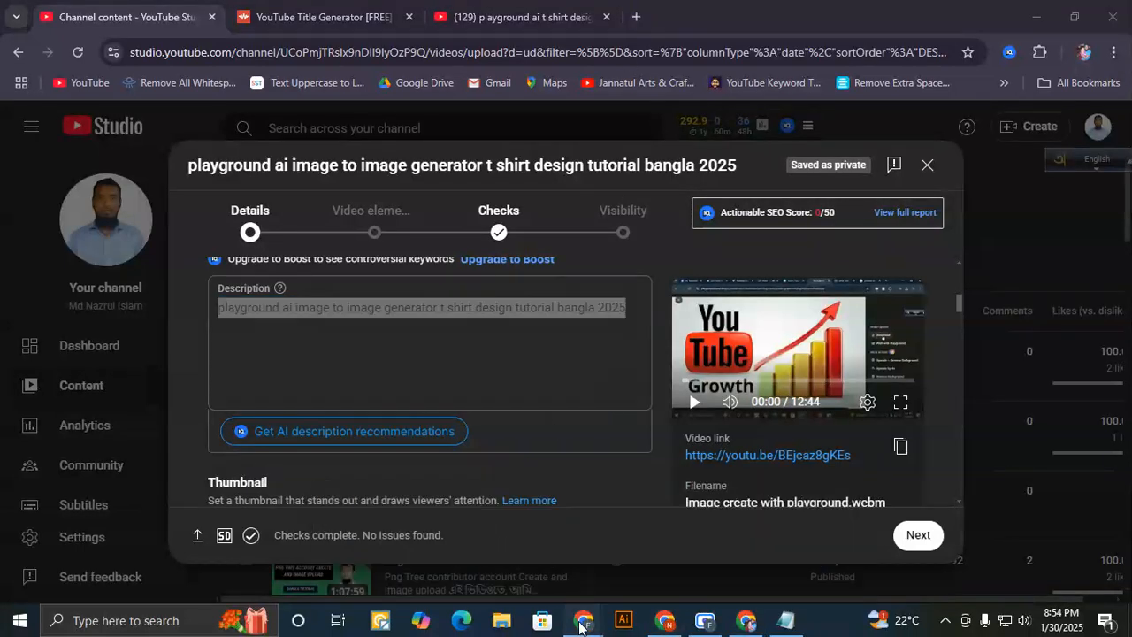
mouse_move(580, 628)
left_click(416, 541)
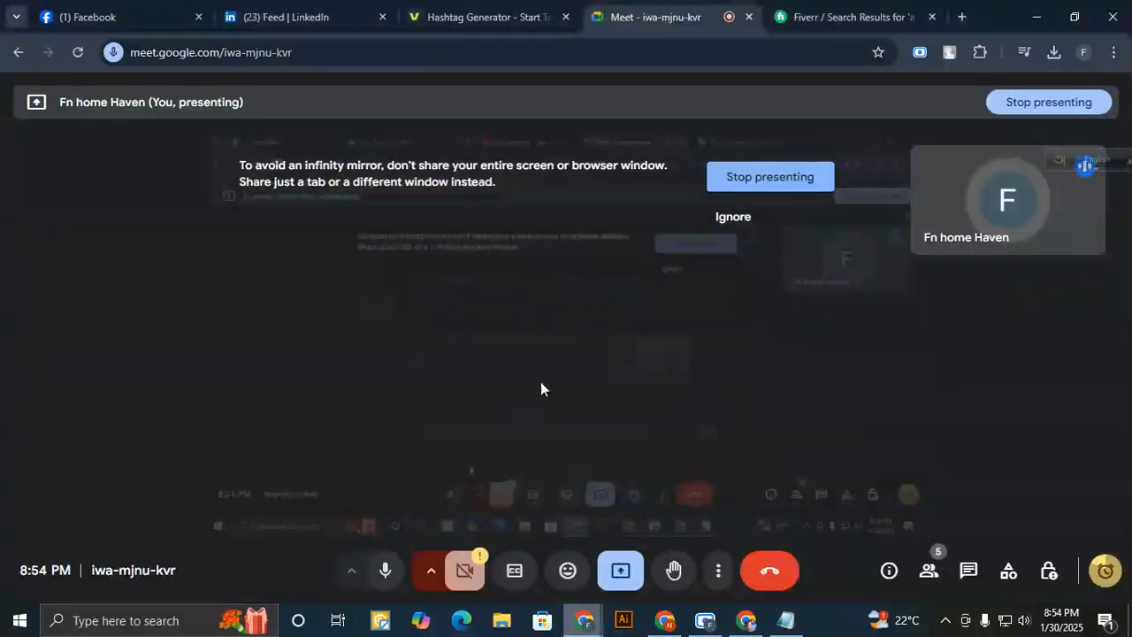
left_click(963, 17)
left_click(496, 59)
type("c")
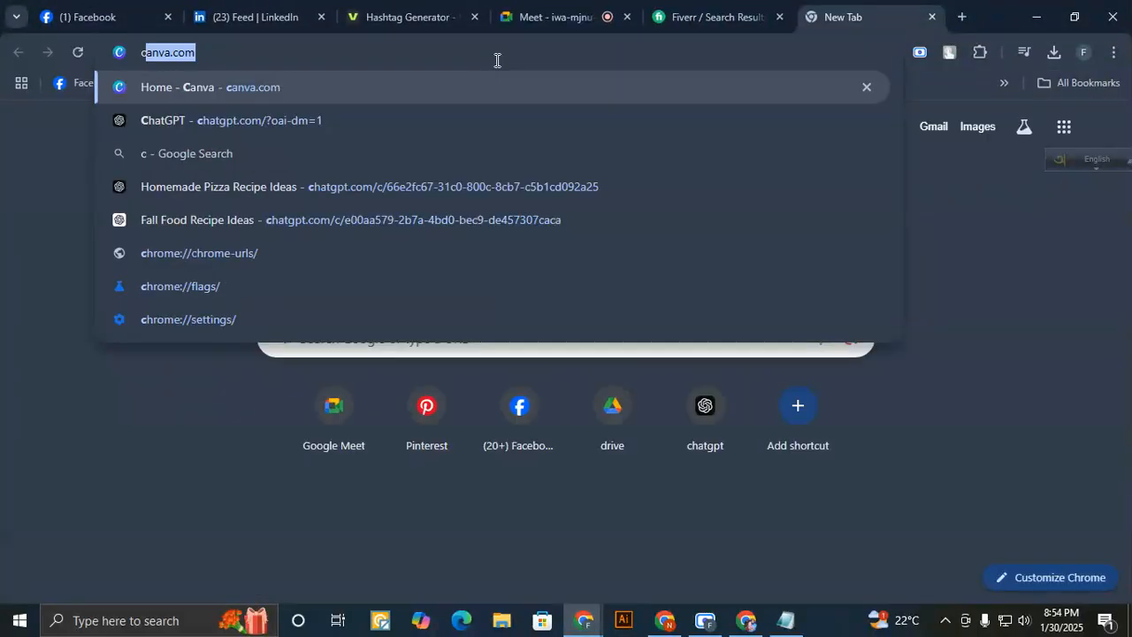
type("ha")
key("Return")
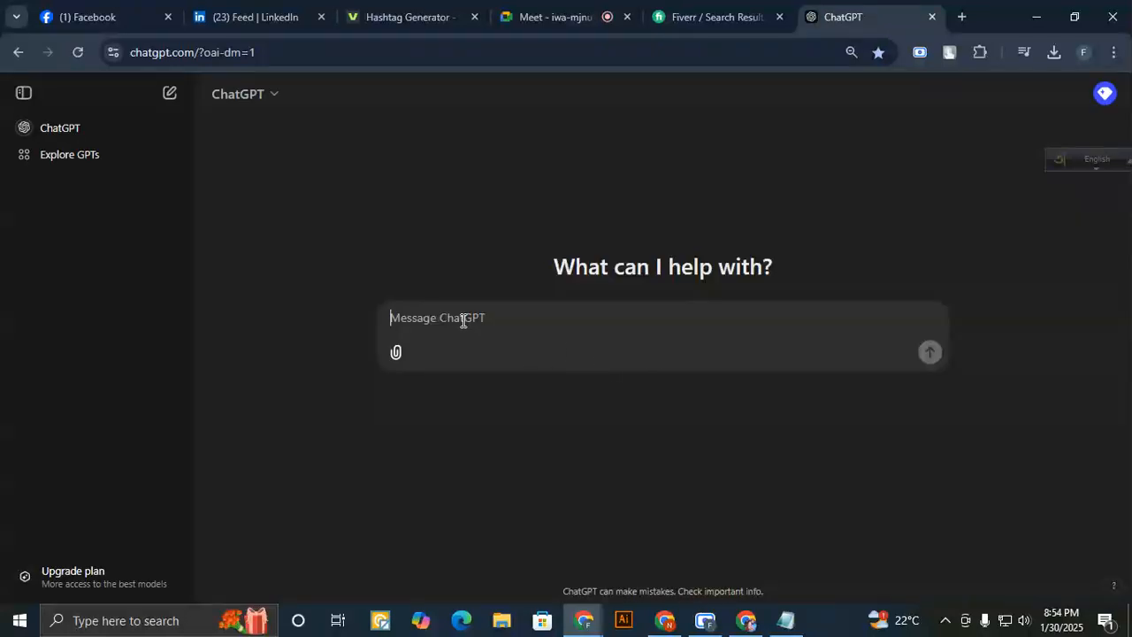
- Write "make a youtube video SEO description about" as the beginning of the ChatGPT prompt
type("make a")
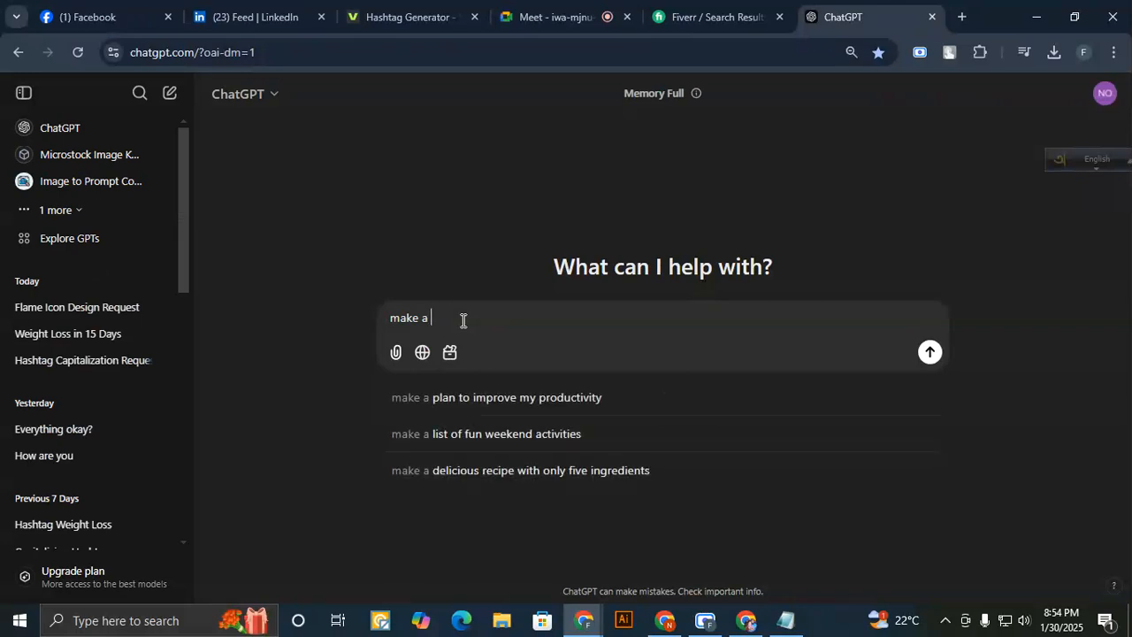
type(" youtube ")
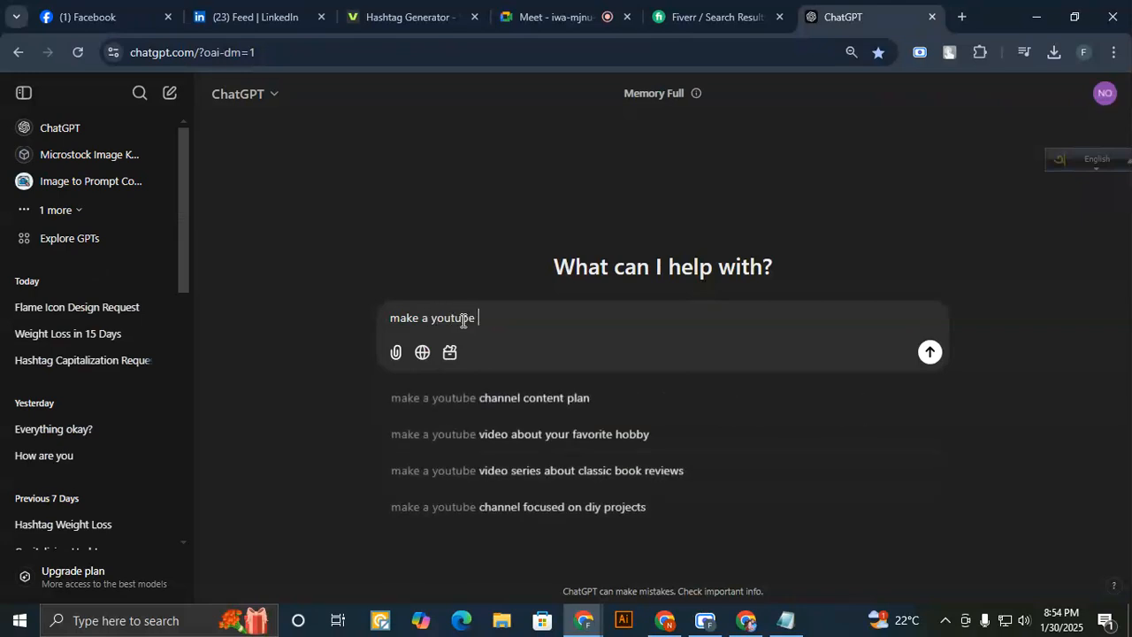
type("video ")
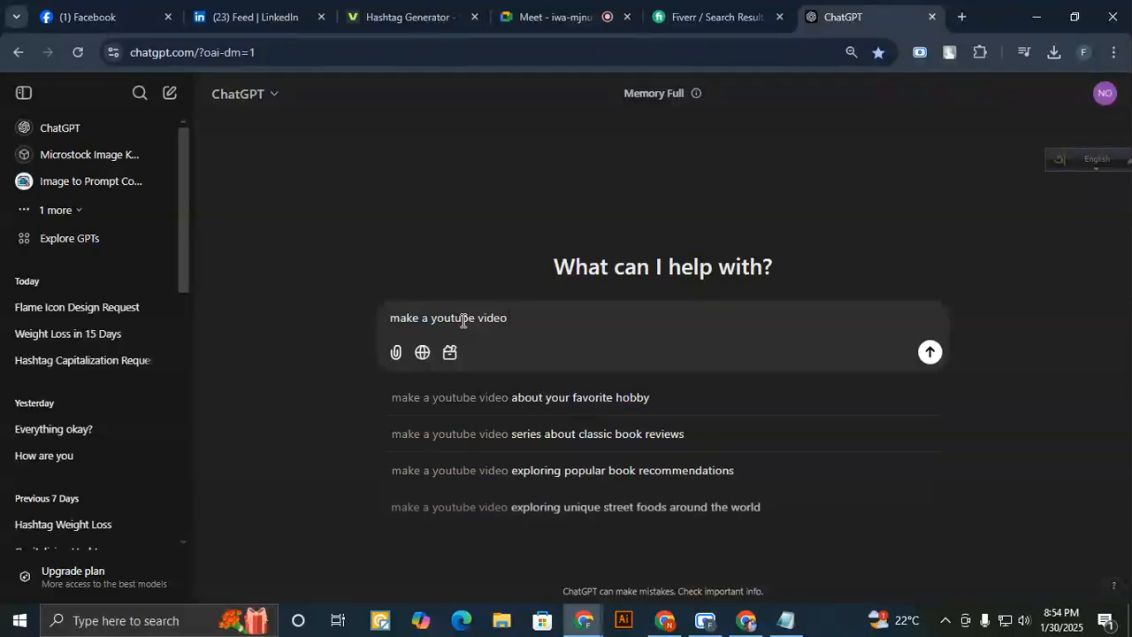
type("description")
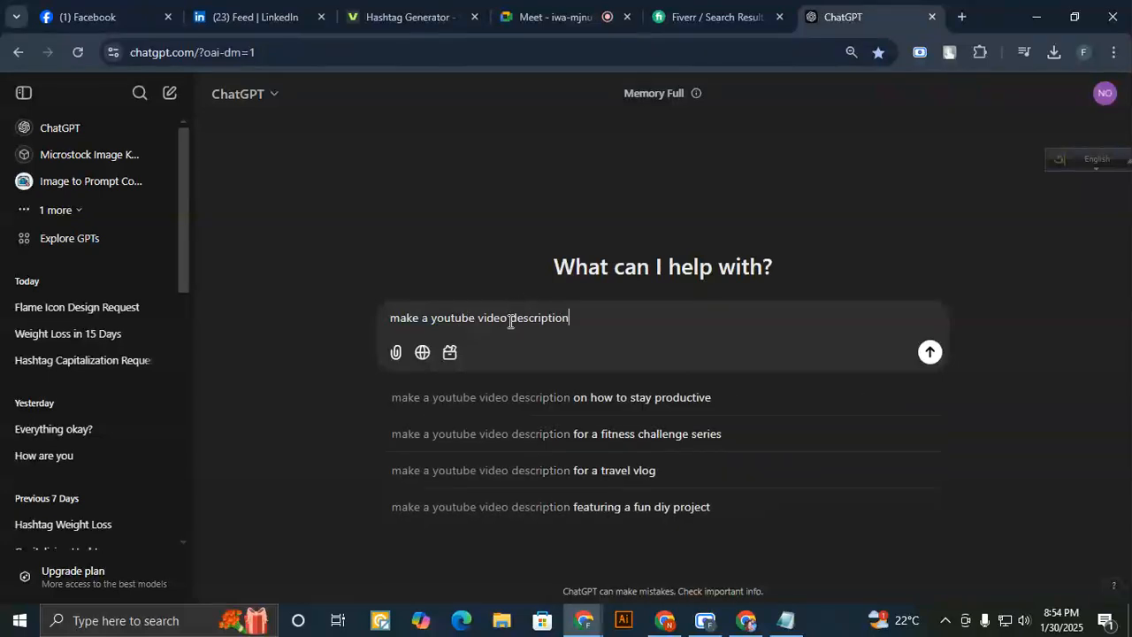
type("SEO")
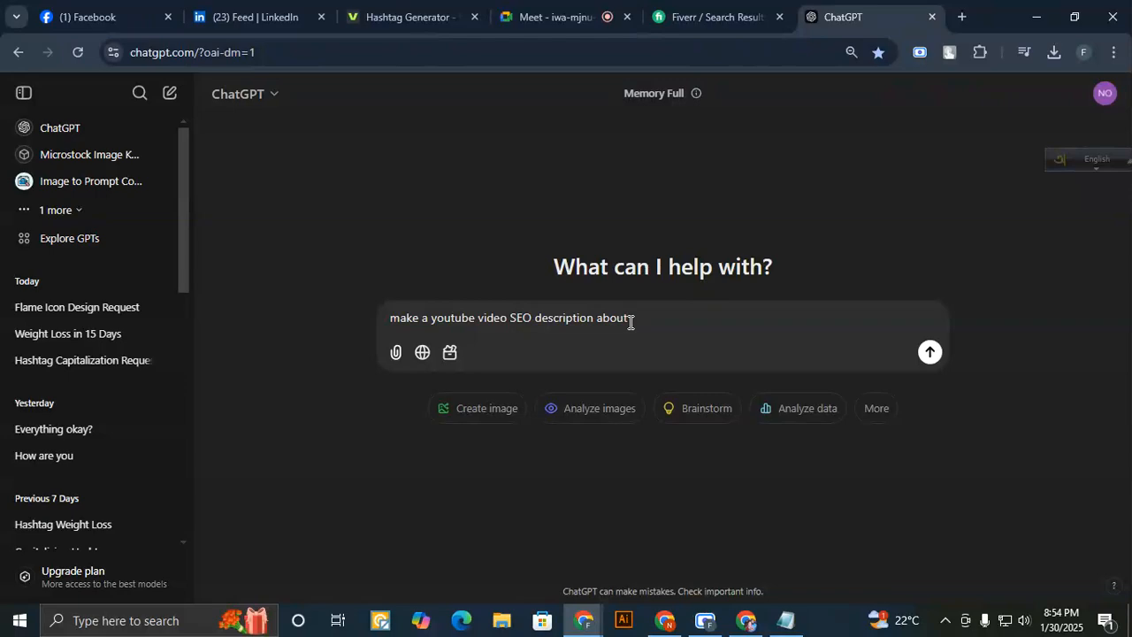
- Complete the prompt with the copied line "playground ai image to image generator t shirt design tutorial bangla 2025" and send it
key("ctrl+v")
left_click_drag(630, 311, 672, 359)
left_click(536, 352)
left_click_drag(397, 311, 590, 311)
left_click(609, 342)
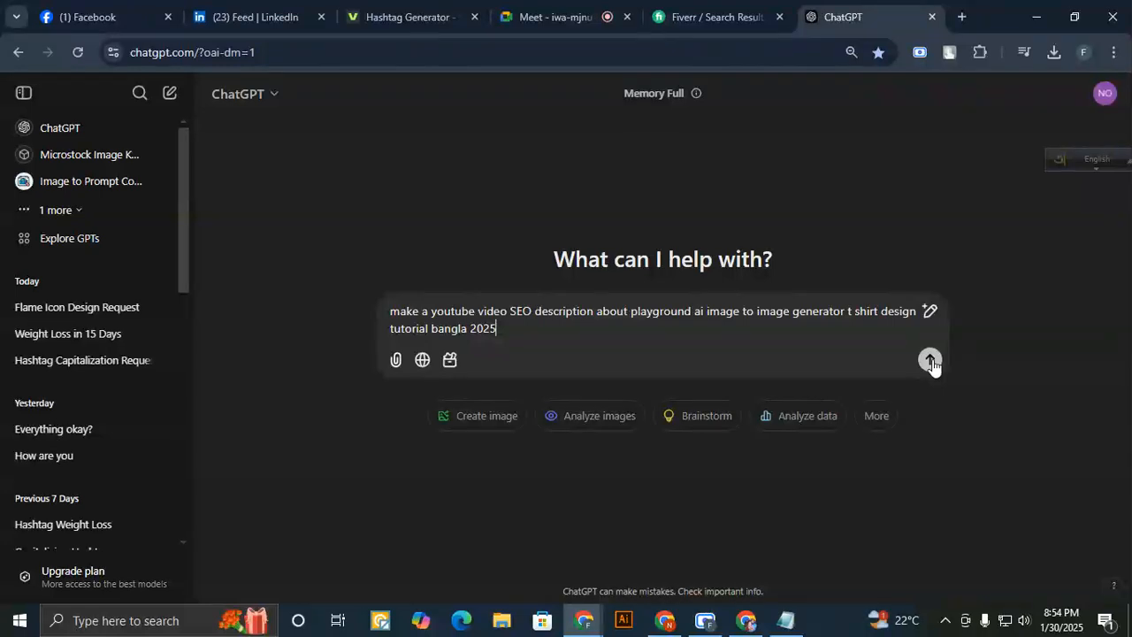
left_click_drag(535, 328, 446, 328)
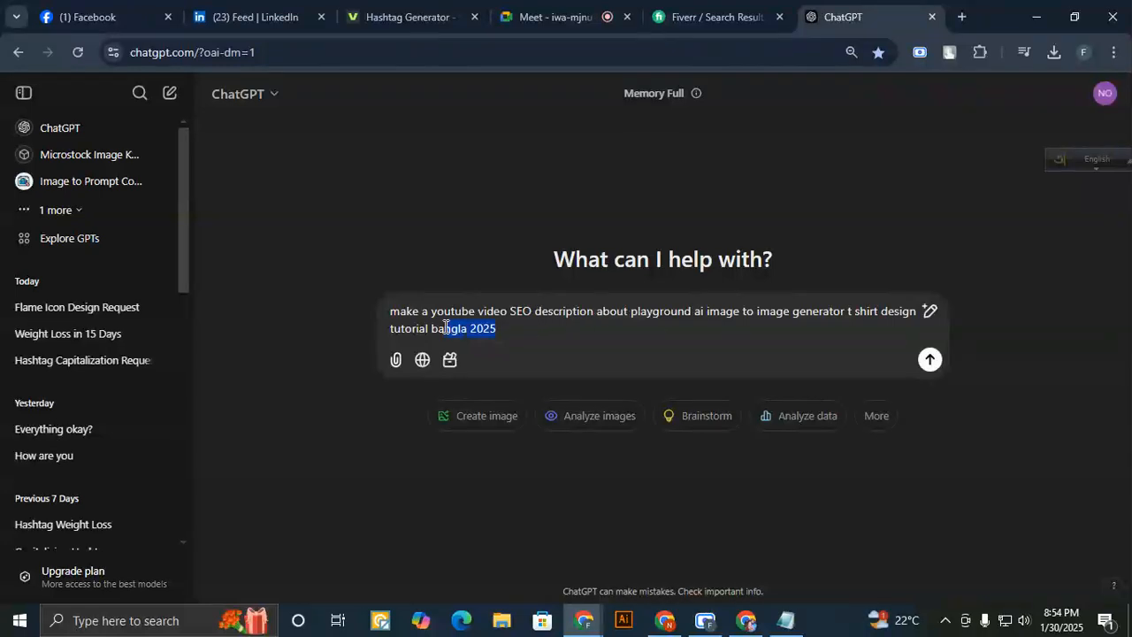
left_click(929, 362)
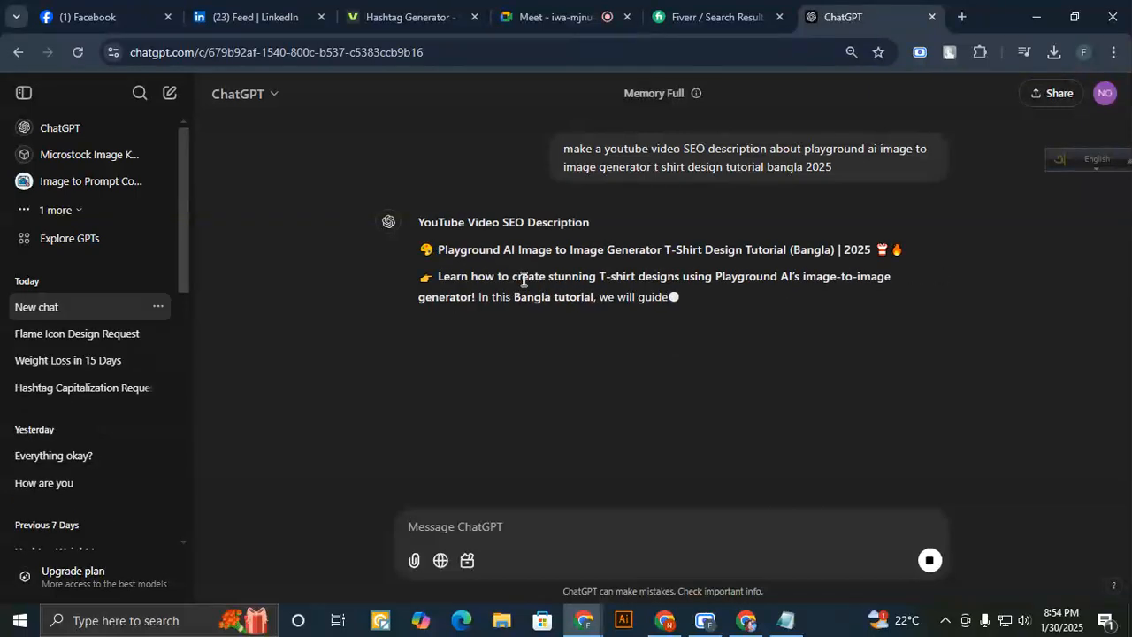
- Review ChatGPT's generated answer and copy it from the emoji title line through the like, share and subscribe line
left_click_drag(683, 149, 745, 148)
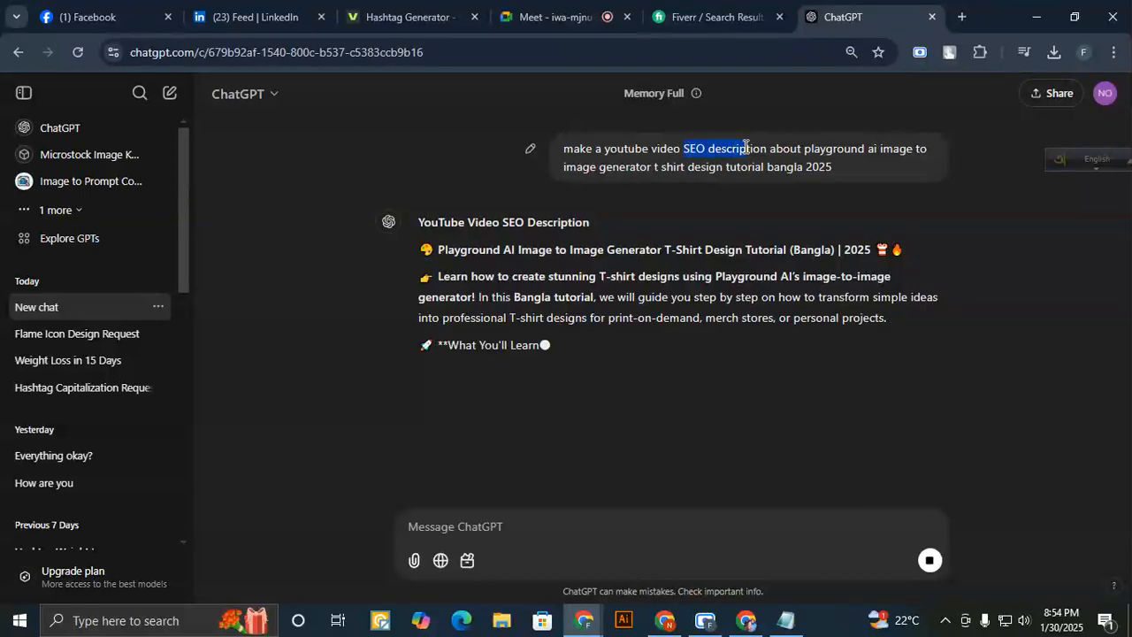
left_click_drag(590, 167, 684, 167)
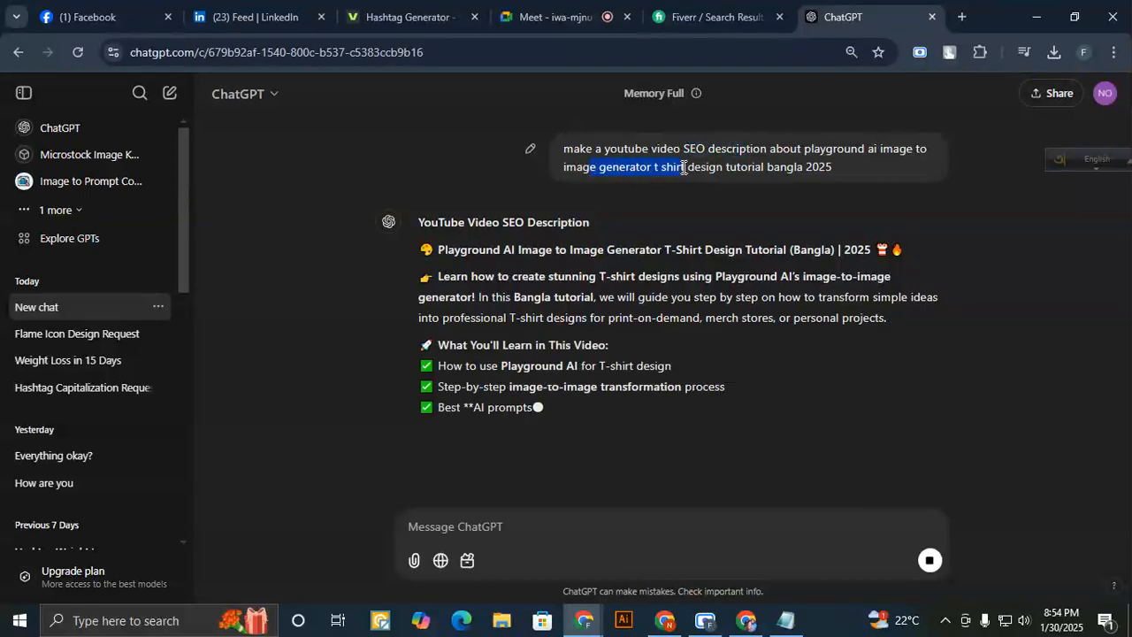
left_click_drag(479, 297, 675, 431)
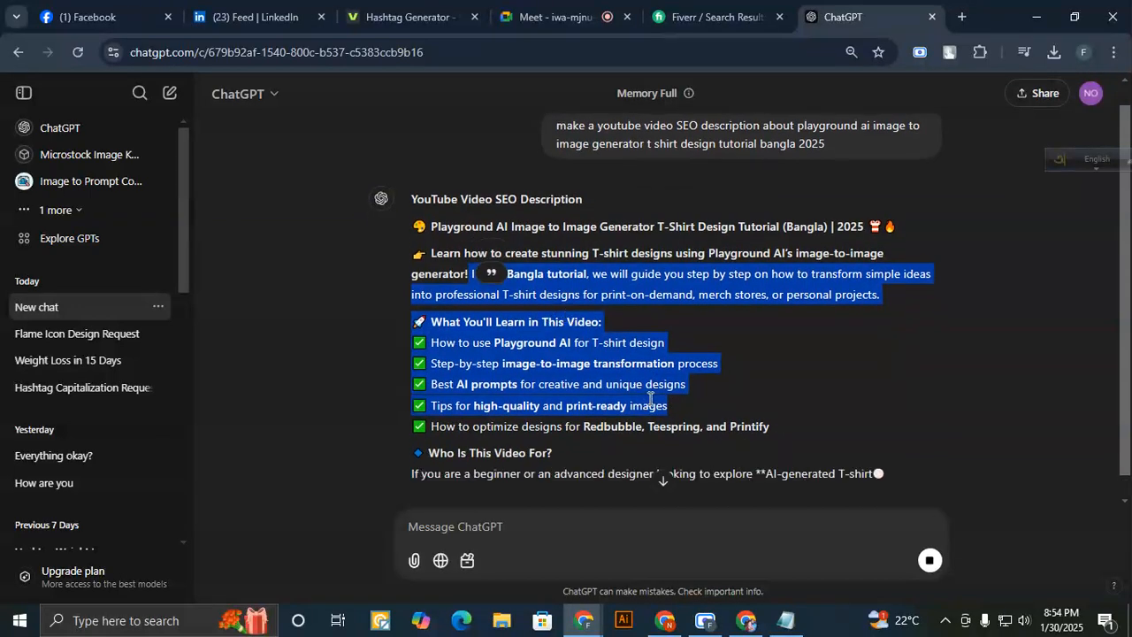
left_click(689, 407)
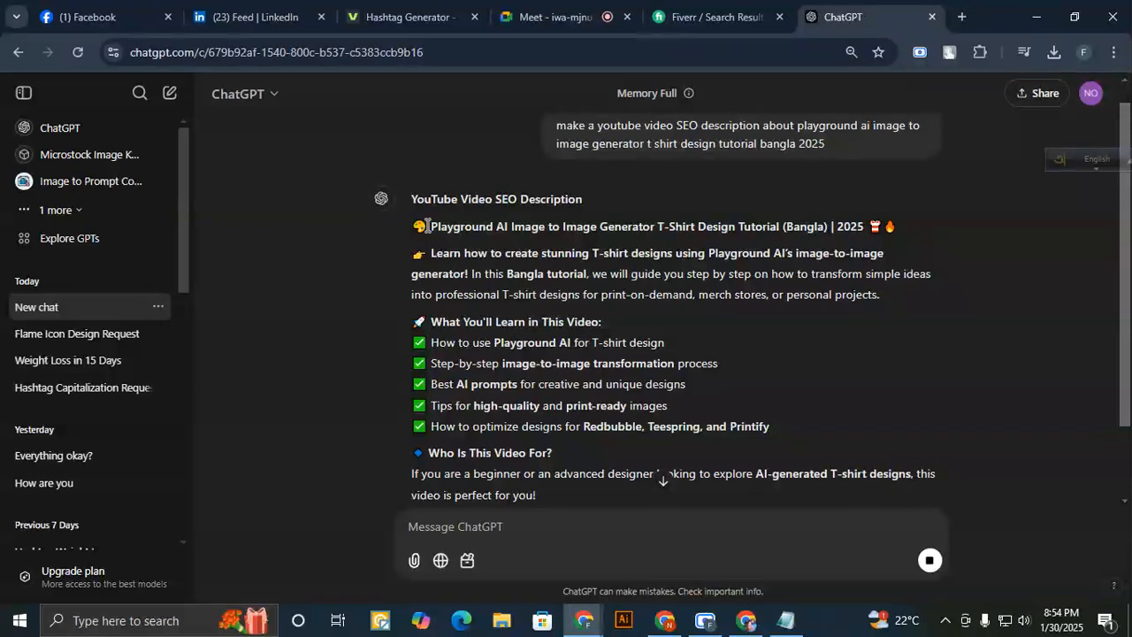
left_click_drag(417, 226, 839, 408)
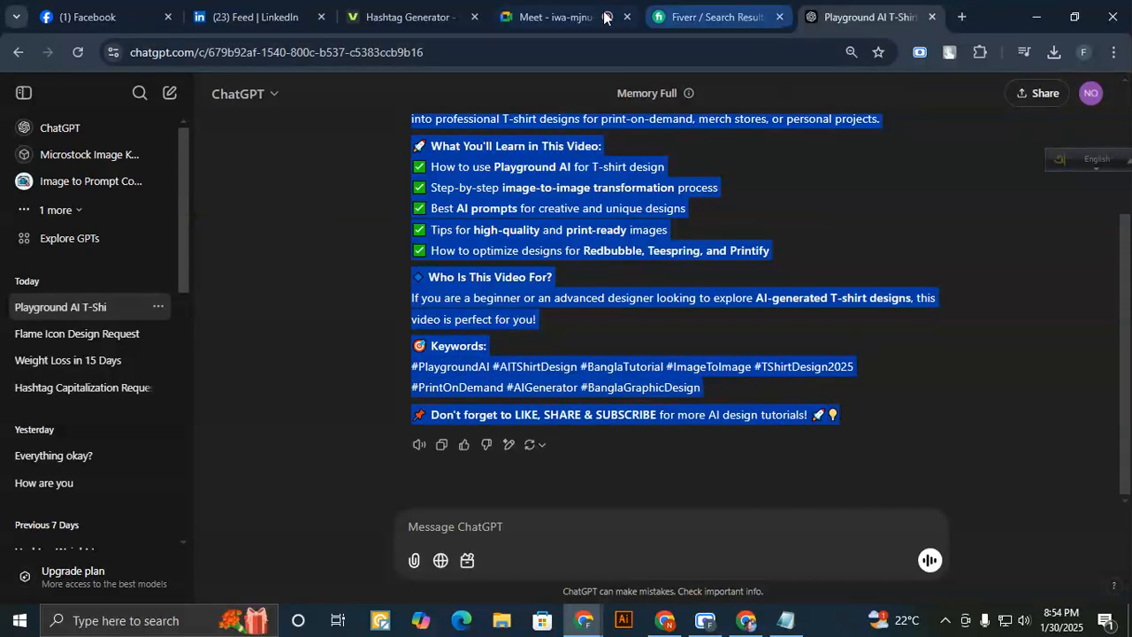
- Switch to the YouTube Studio window and paste the generated text below the first line of the video description
left_click(665, 621)
left_click(282, 343)
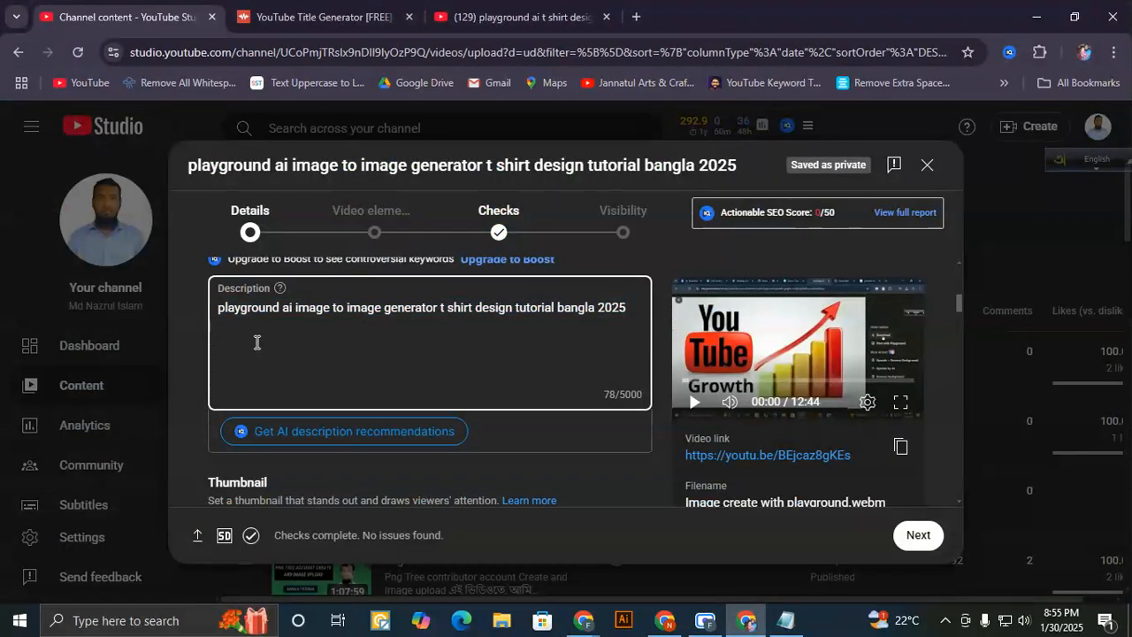
key("ctrl+v")
scroll(353, 403, "down", 2)
scroll(418, 414, "down", 3)
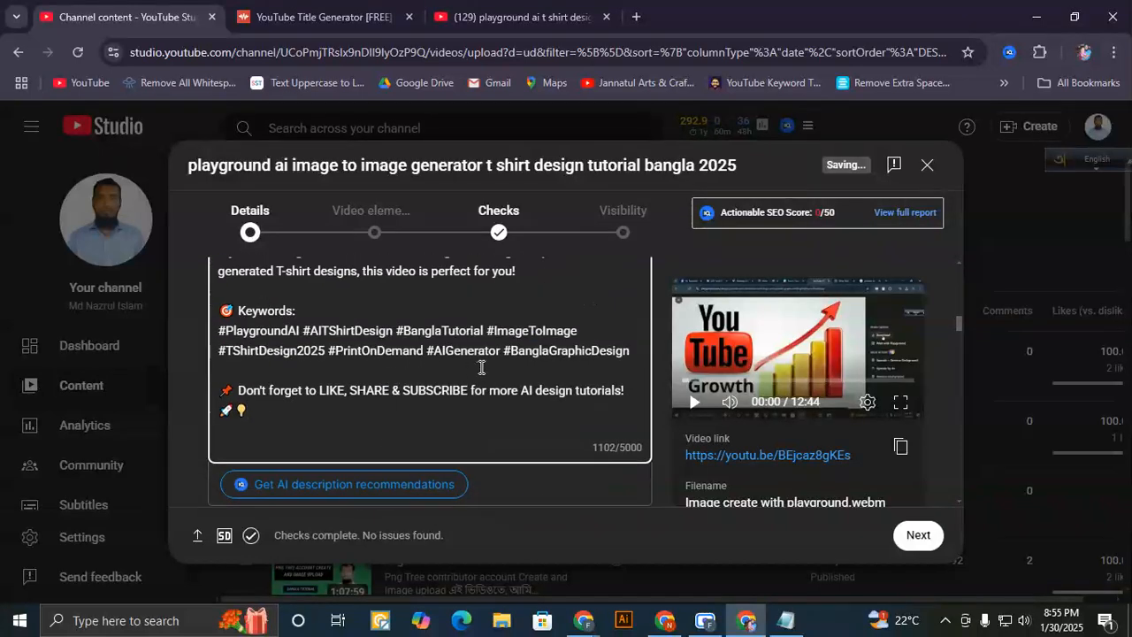
- Examine the Thumbnail section below the description and recheck the end of the pasted description
scroll(477, 365, "down", 3)
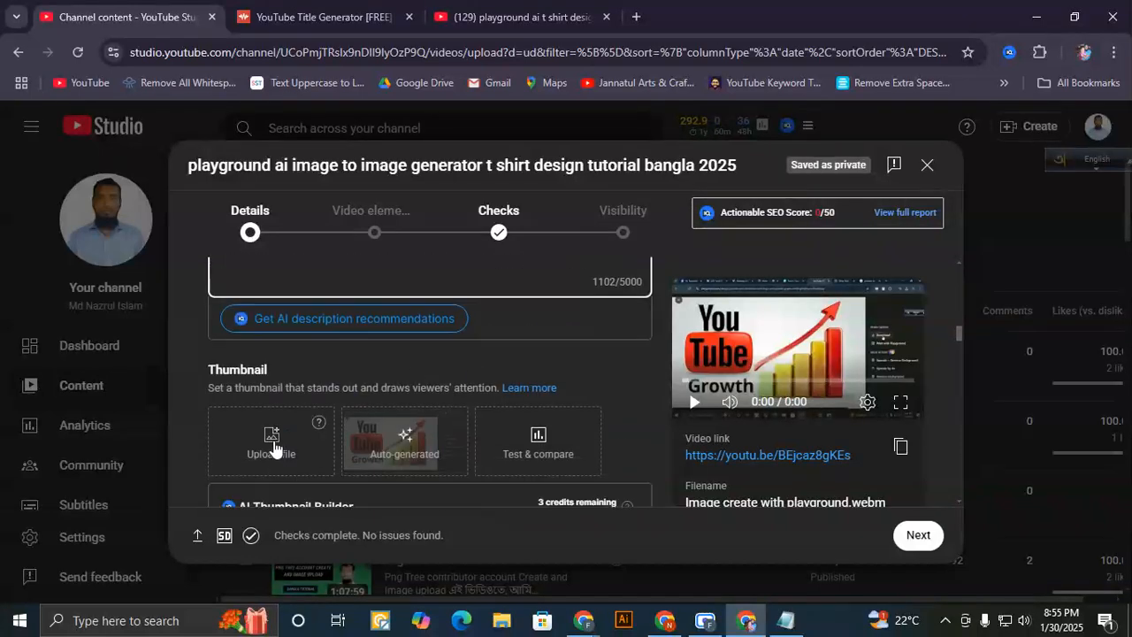
scroll(274, 424, "down", 1)
left_click_drag(230, 281, 283, 307)
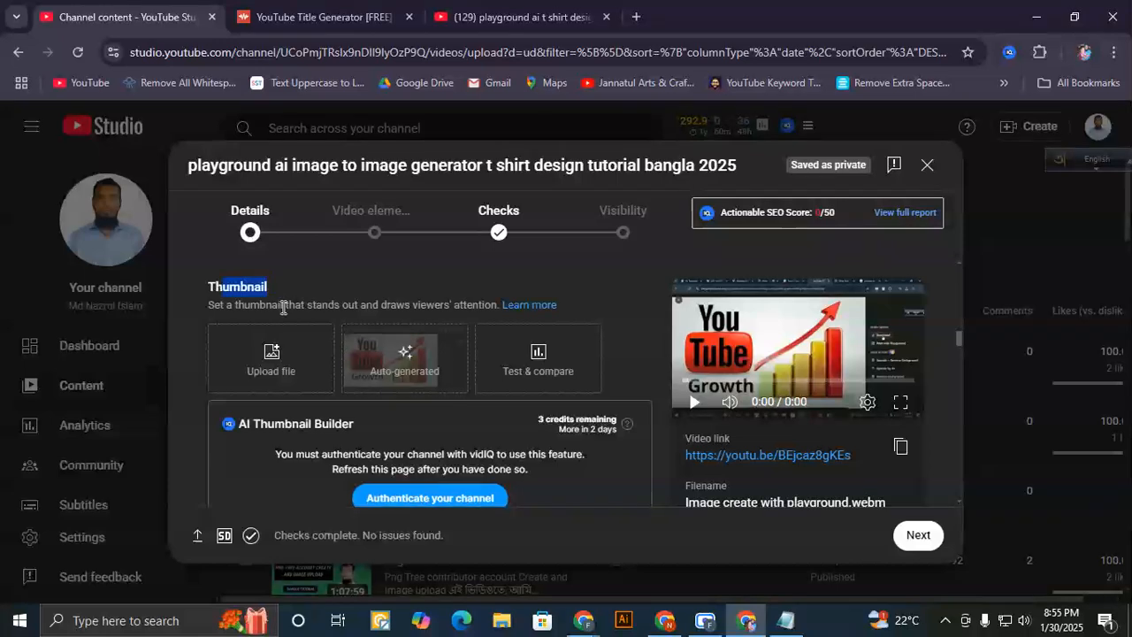
scroll(314, 372, "up", 1)
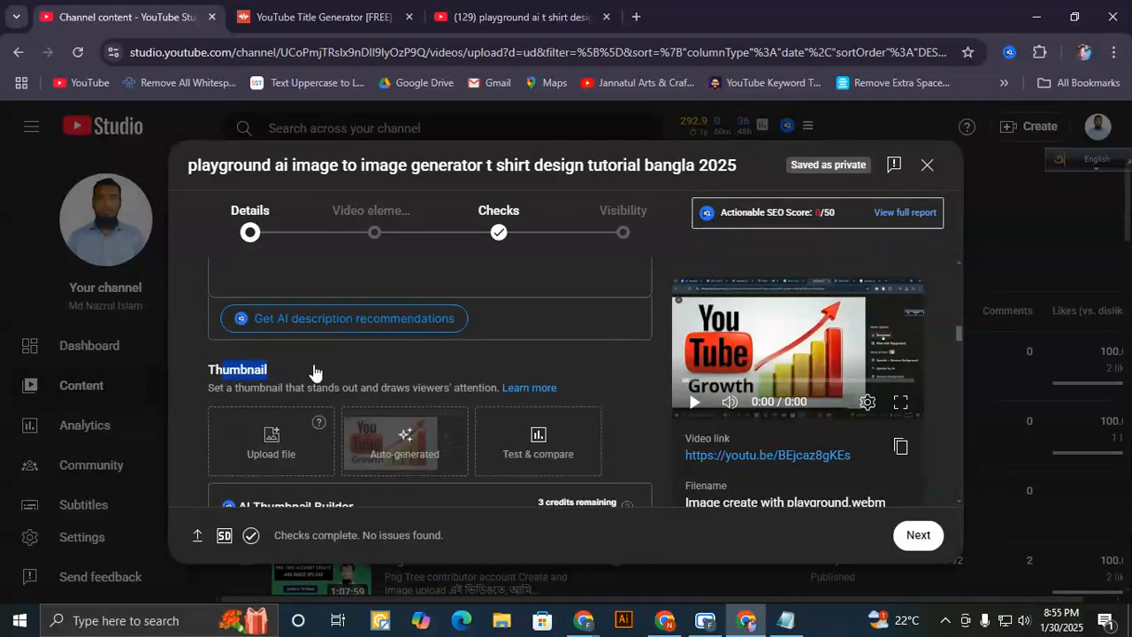
scroll(407, 434, "up", 3)
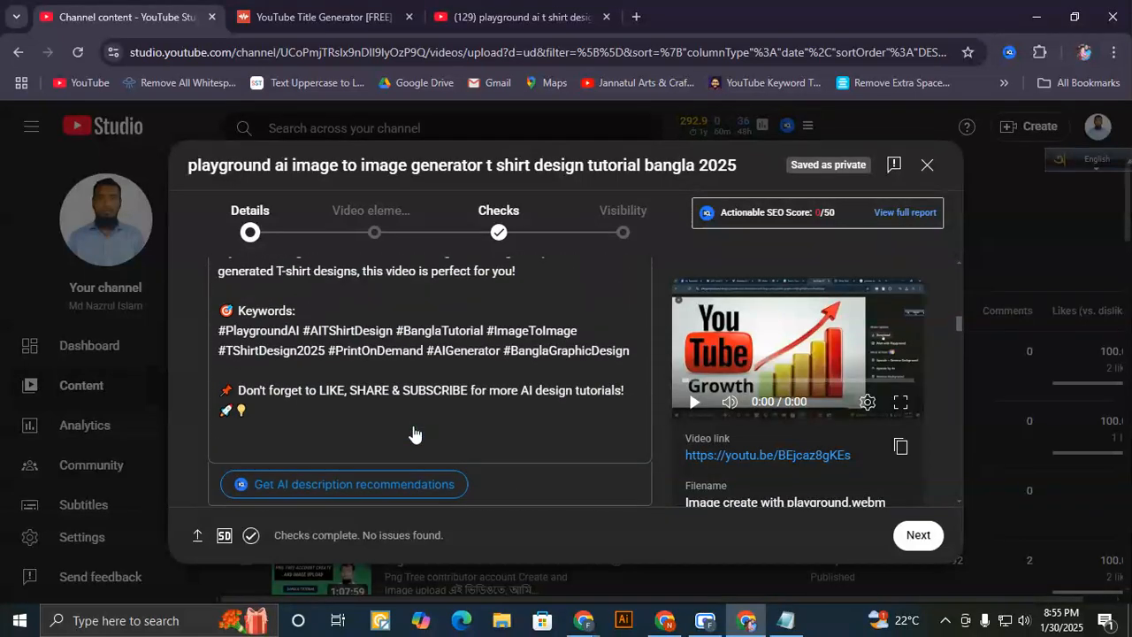
scroll(412, 429, "down", 1)
scroll(416, 427, "down", 1)
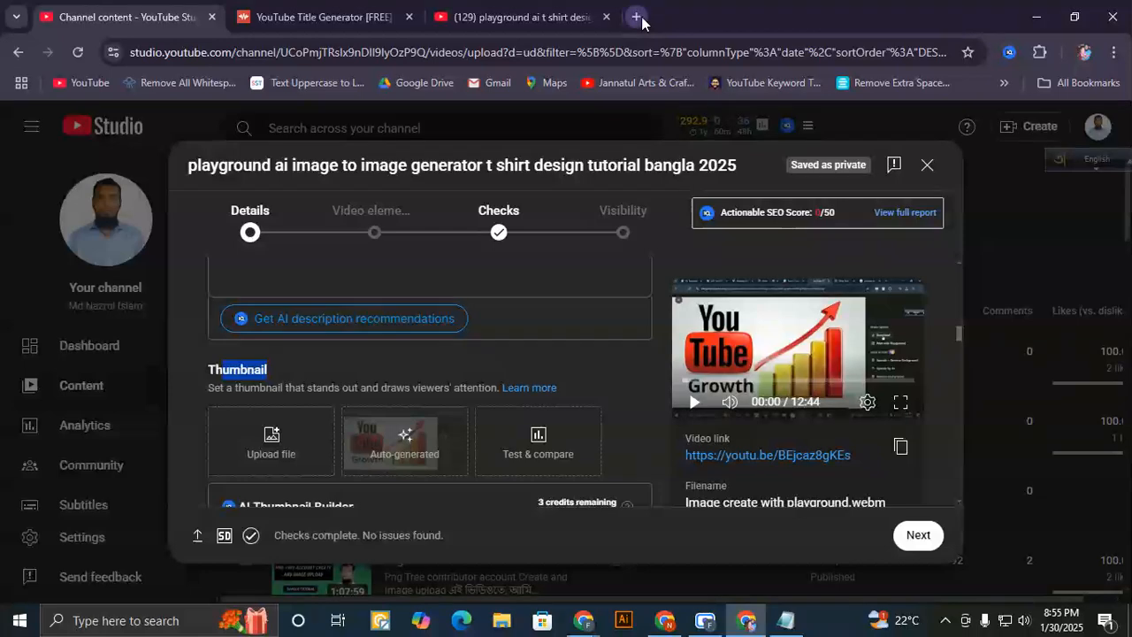
- Switch to the Chrome window with the ChatGPT chat and open canva.com in a new tab
left_click(583, 620)
left_click(434, 509)
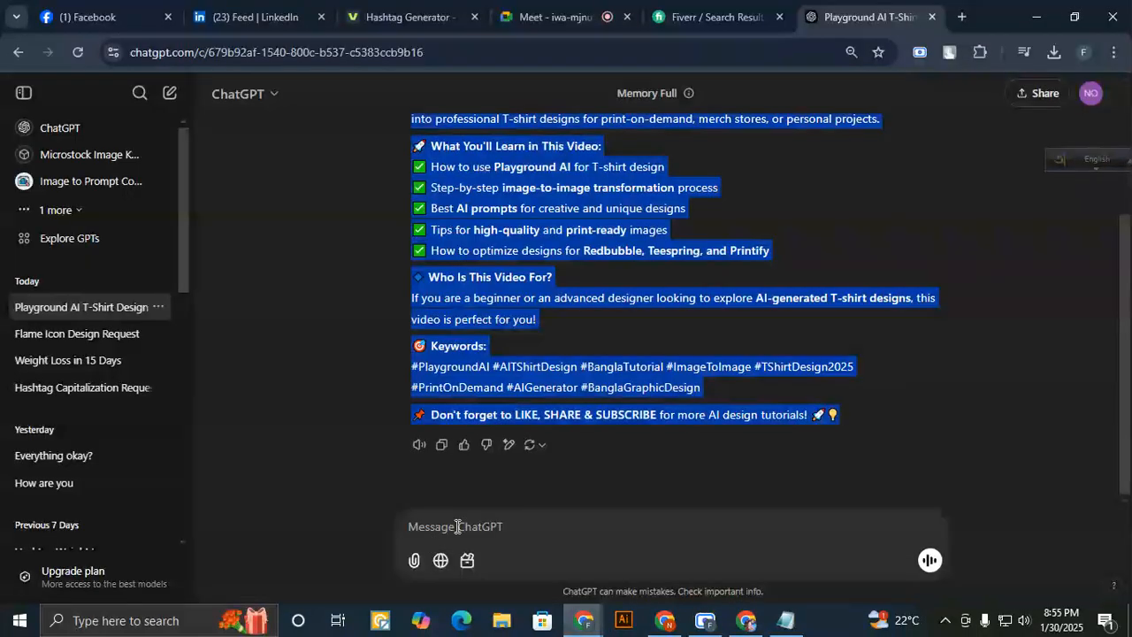
left_click(960, 17)
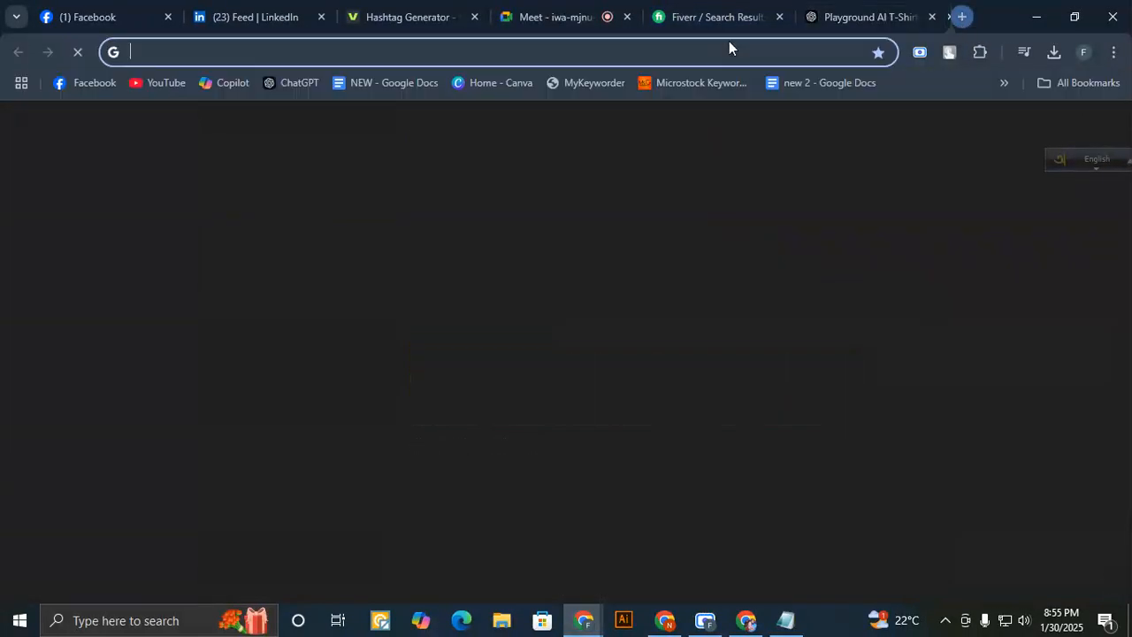
left_click(506, 50)
type("canva.com")
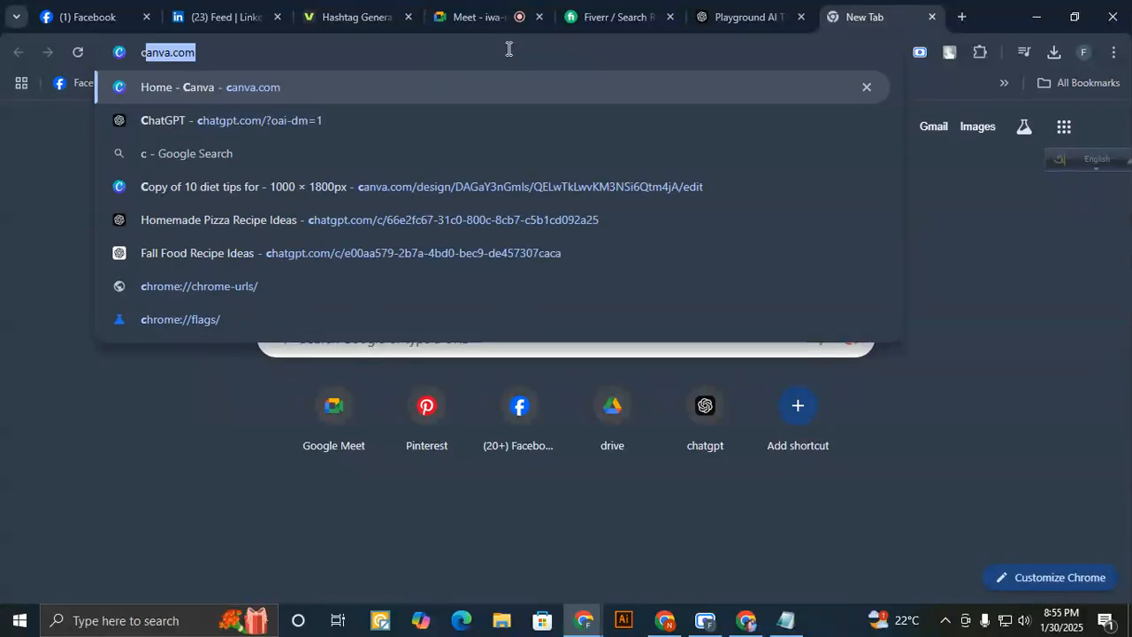
key("Return")
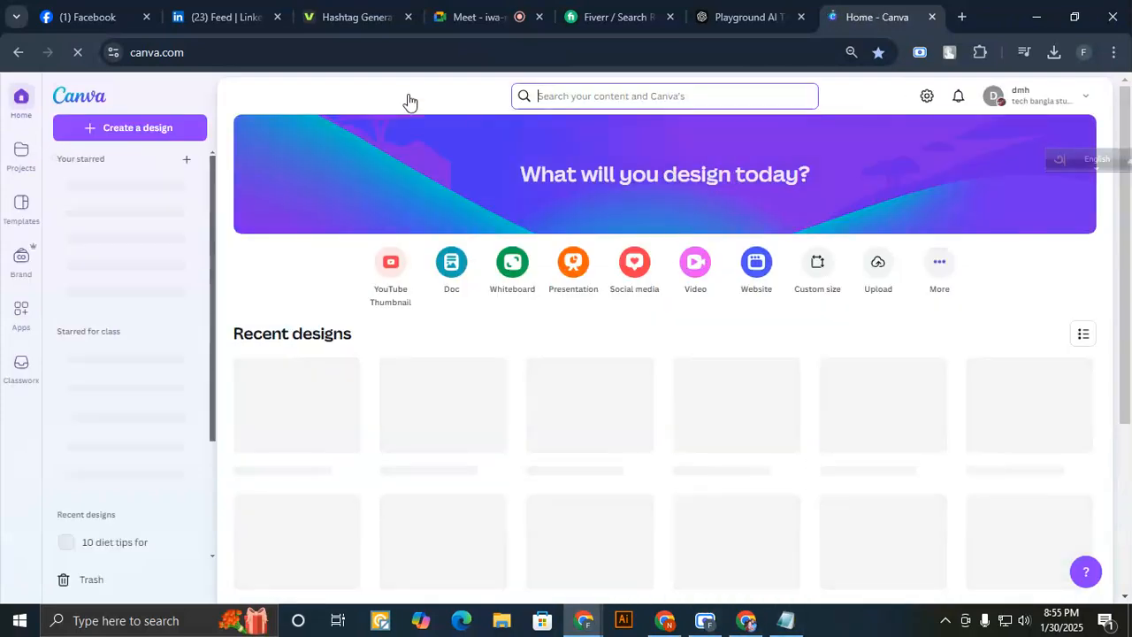
- Check the remaining time of the Google Meet call and return to Canva's home page search
left_click(477, 16)
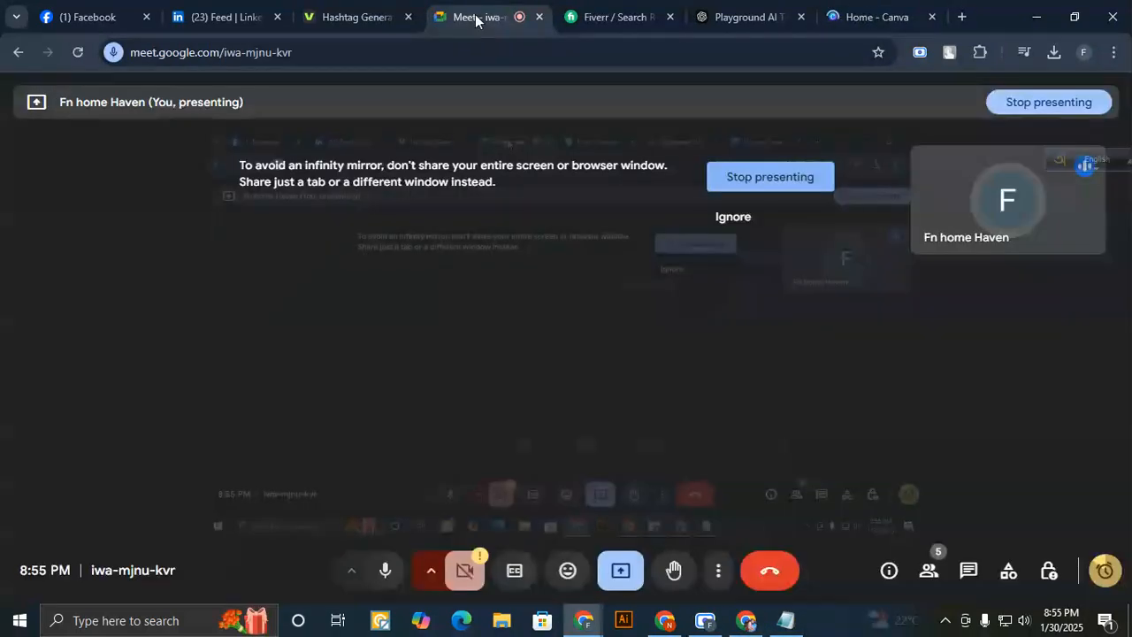
left_click(1049, 573)
left_click(1049, 573)
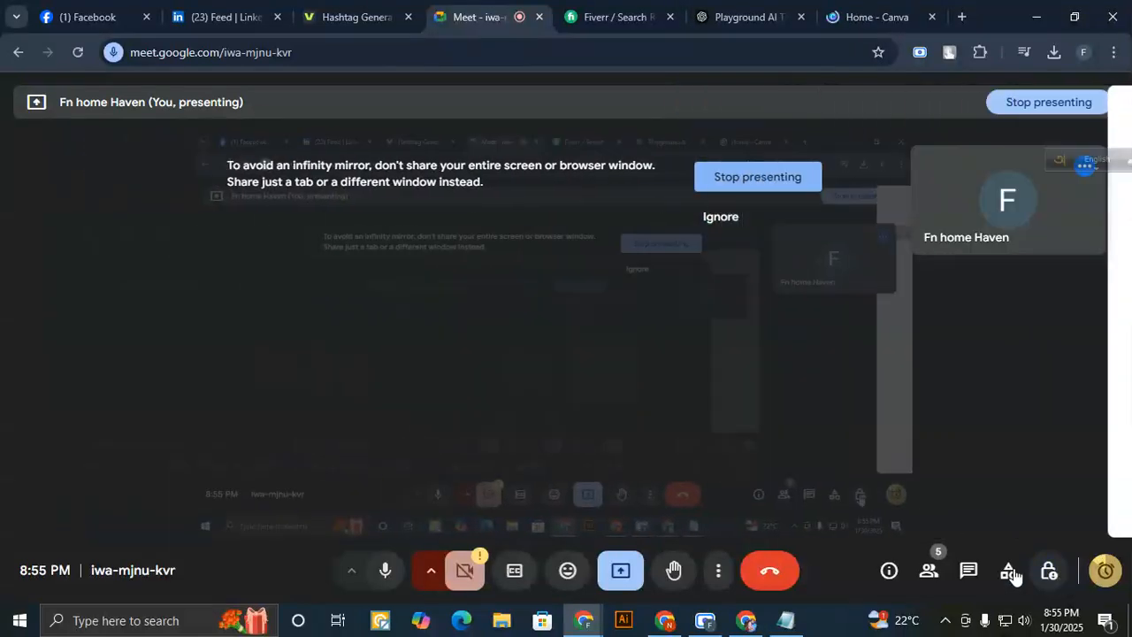
left_click(1105, 572)
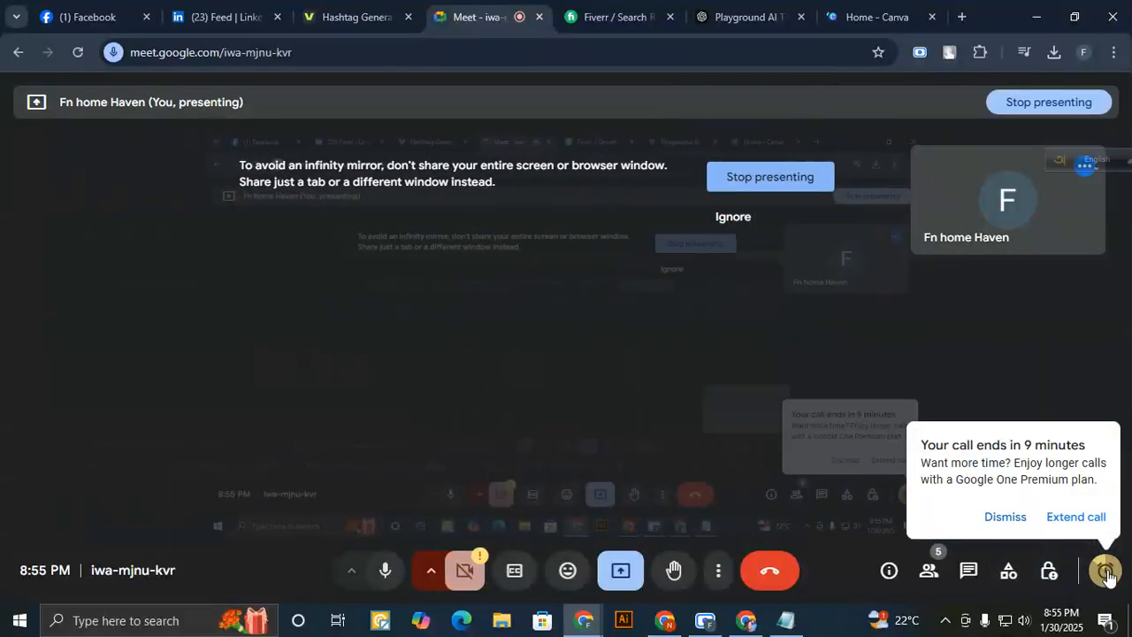
left_click(871, 18)
left_click(562, 95)
type("can")
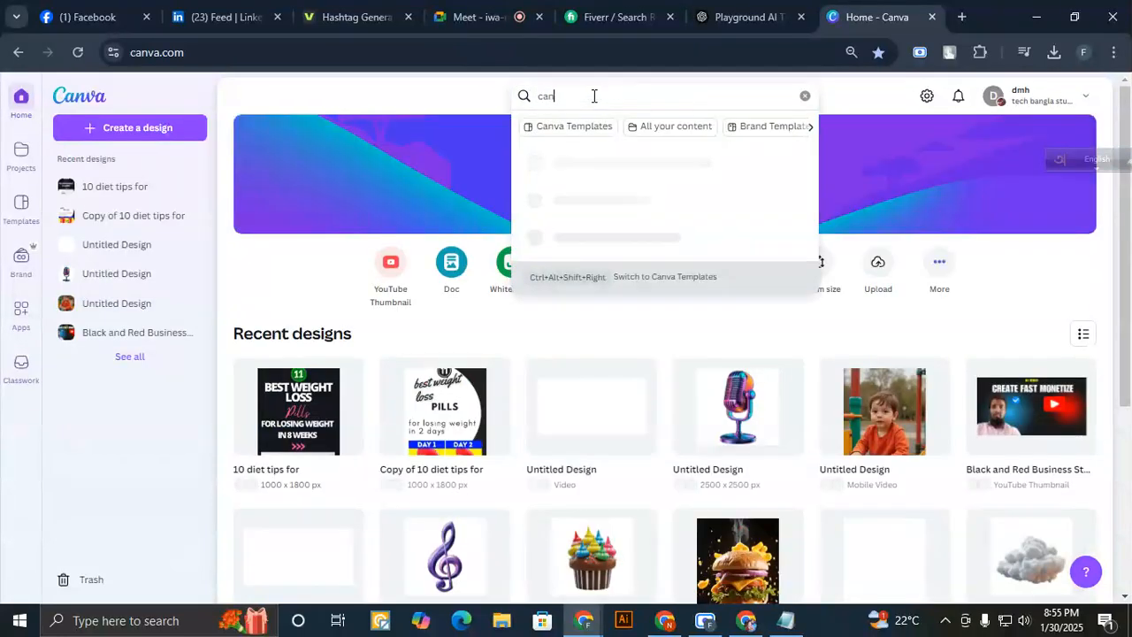
type("va")
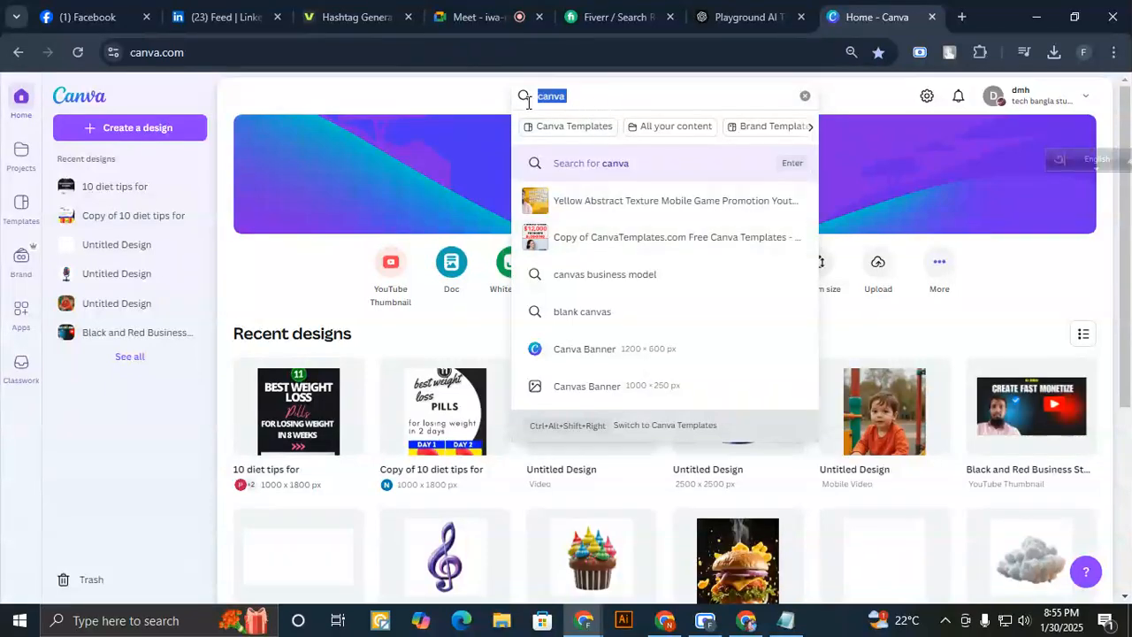
key("BackSpace")
- Search Canva for "youtube th", choose the 1280 × 720 px YouTube Thumbnail type and create a blank YouTube thumbnail design
type("youtube th")
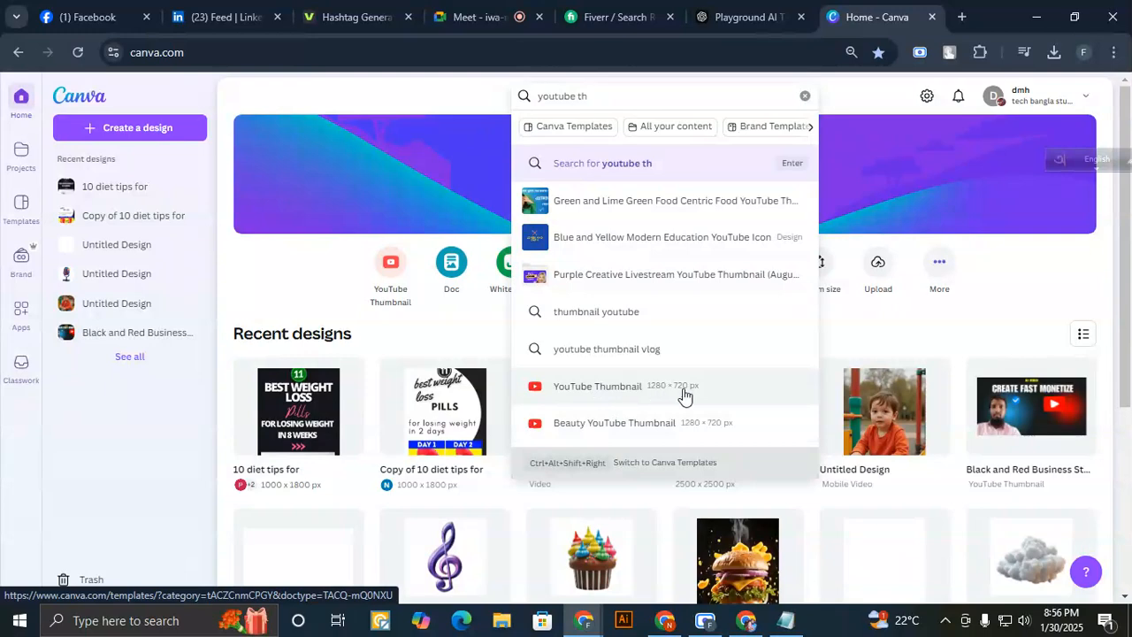
left_click(637, 394)
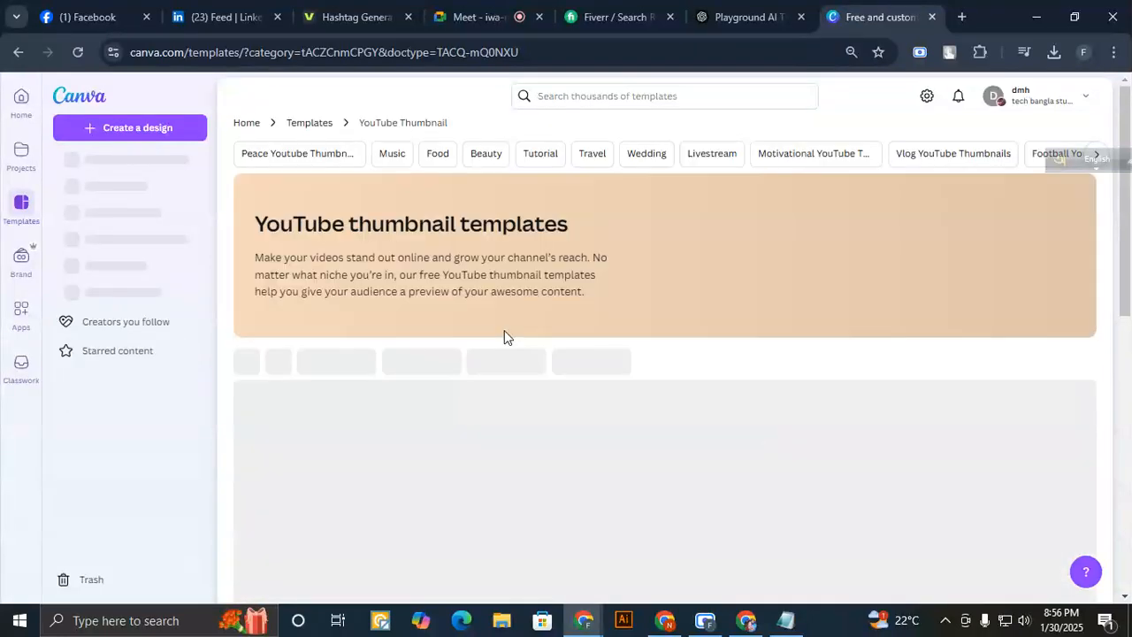
scroll(484, 330, "down", 1)
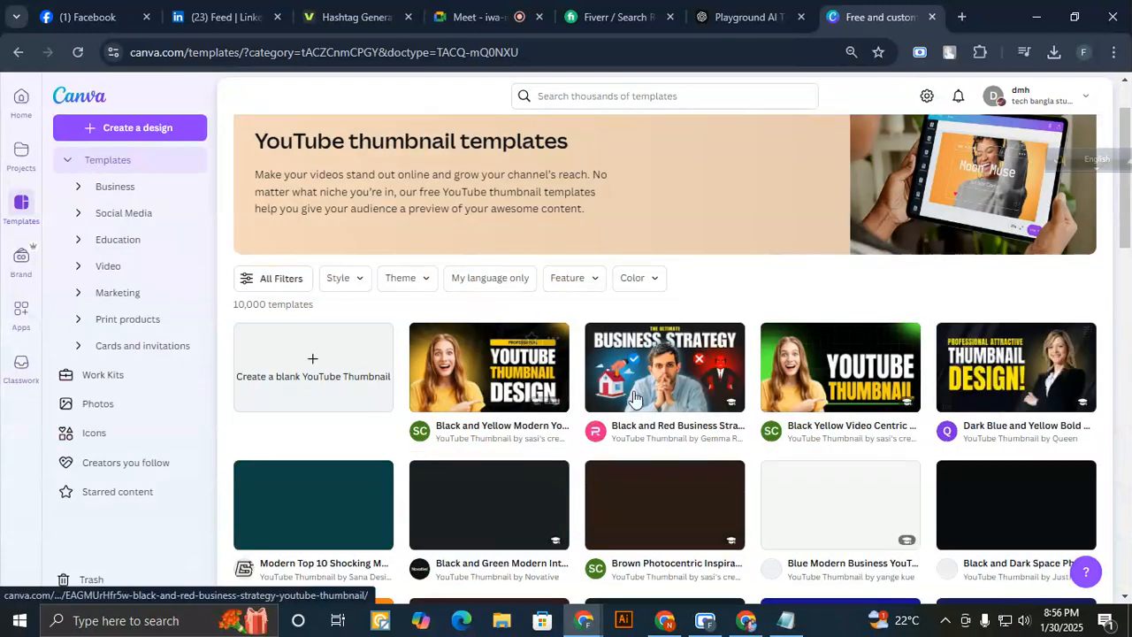
left_click(312, 372)
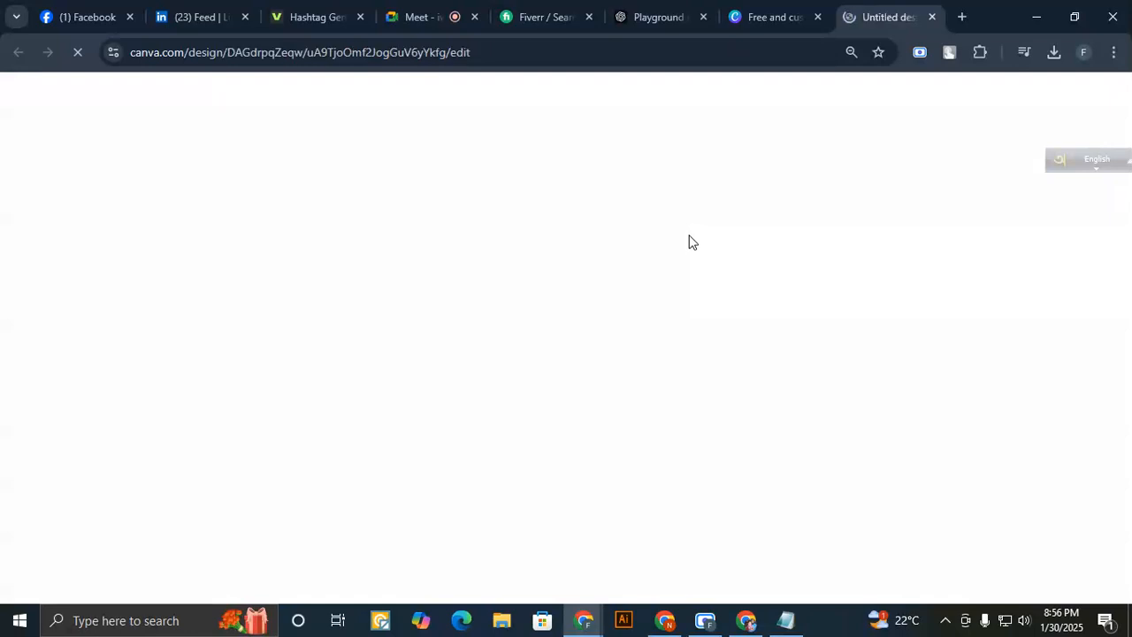
- Close the Canva home tab and show the uploaded images beside the blank thumbnail design
left_click(818, 18)
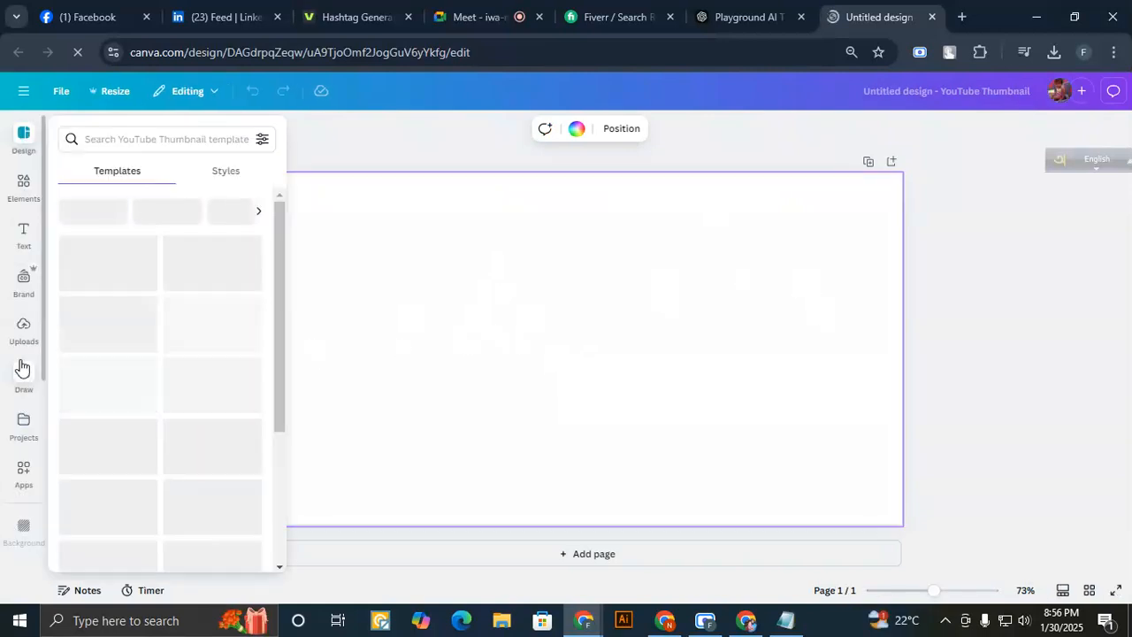
left_click(22, 334)
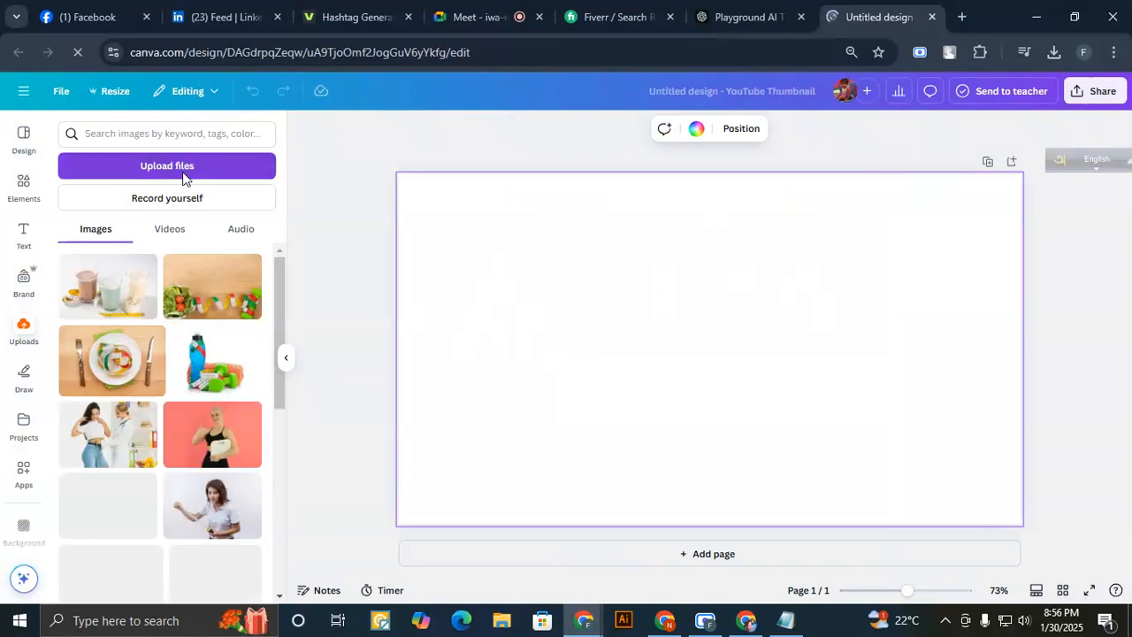
left_click(161, 173)
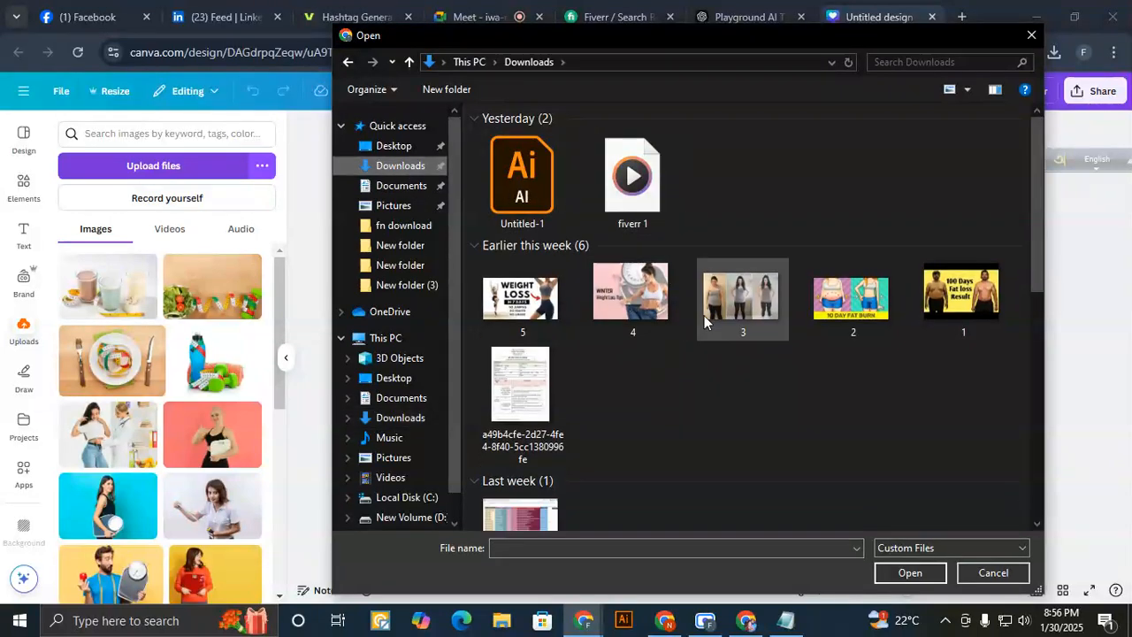
scroll(601, 354, "down", 5)
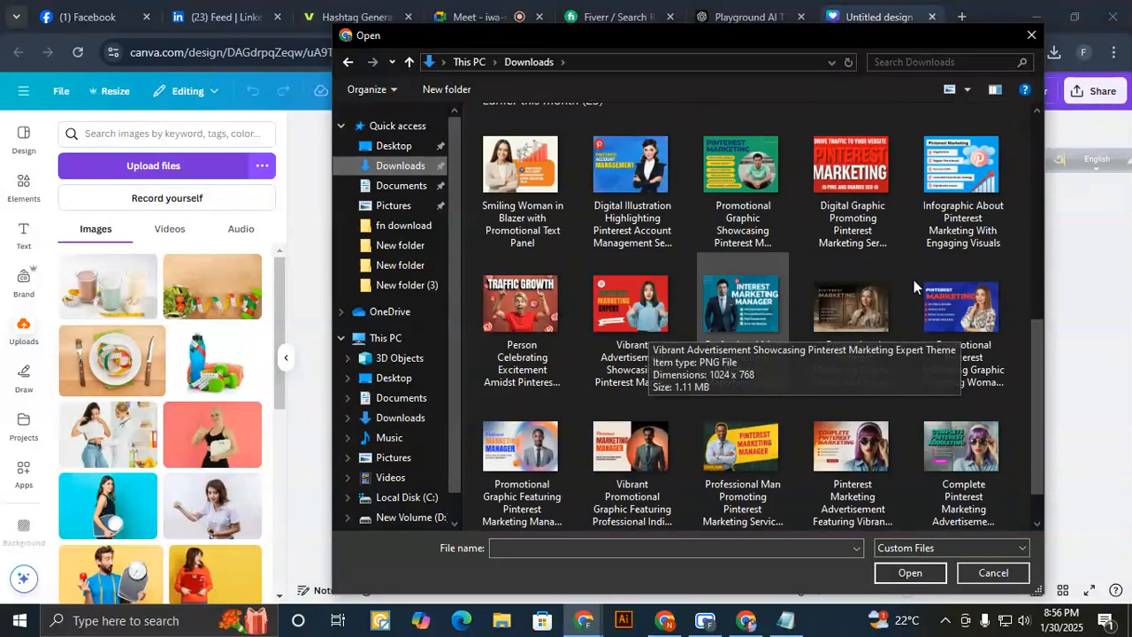
scroll(911, 393, "down", 3)
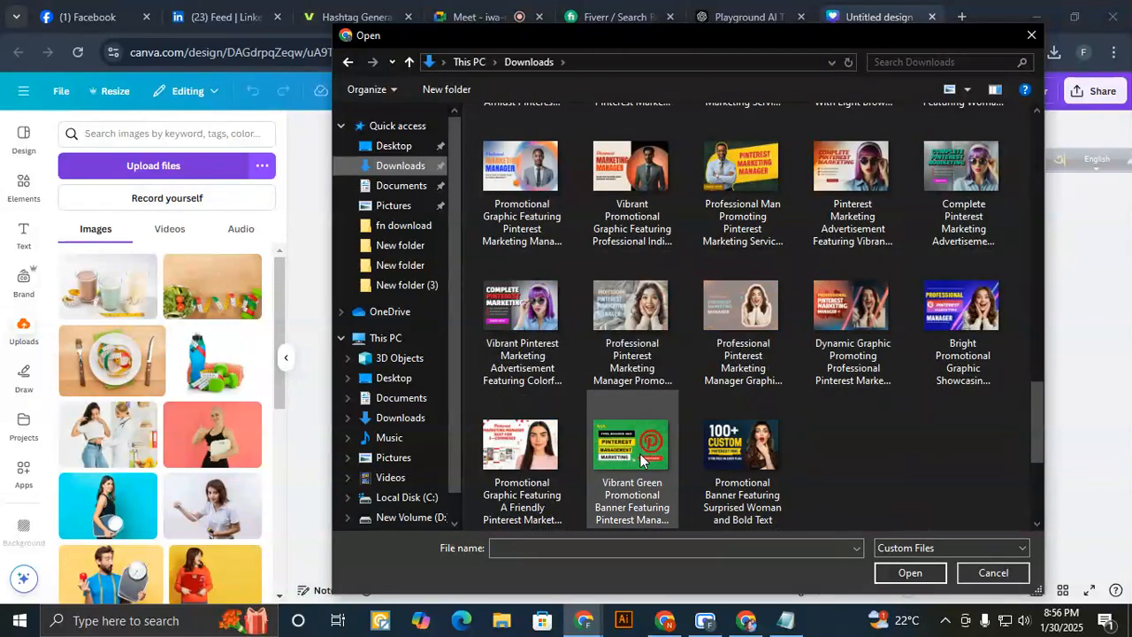
scroll(586, 373, "up", 3)
scroll(587, 372, "up", 5)
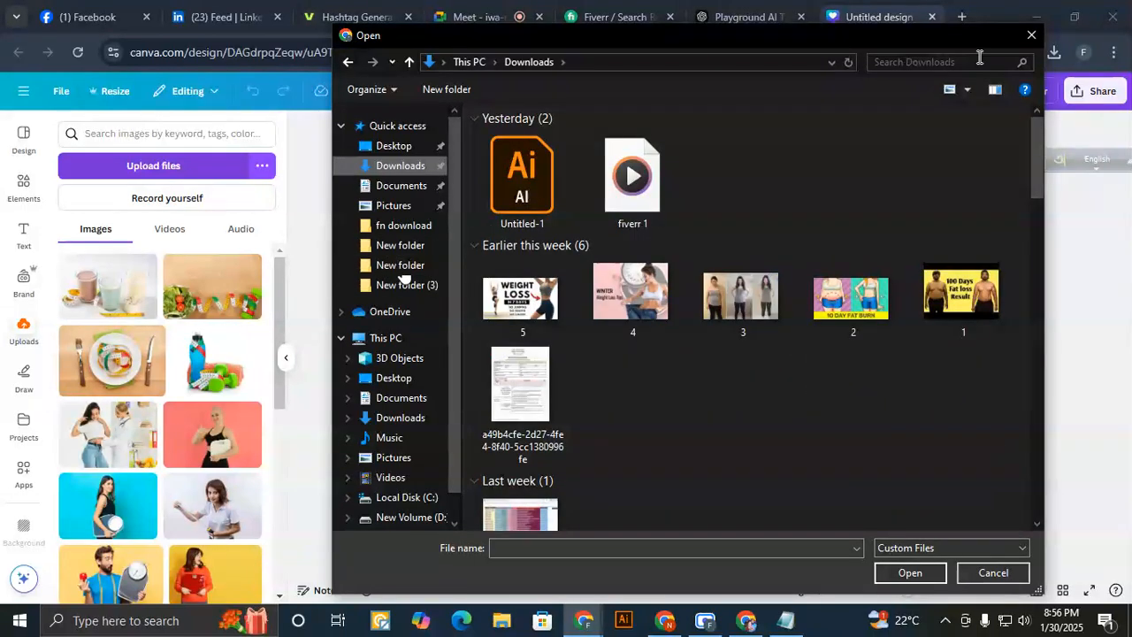
left_click(1030, 37)
left_click(665, 620)
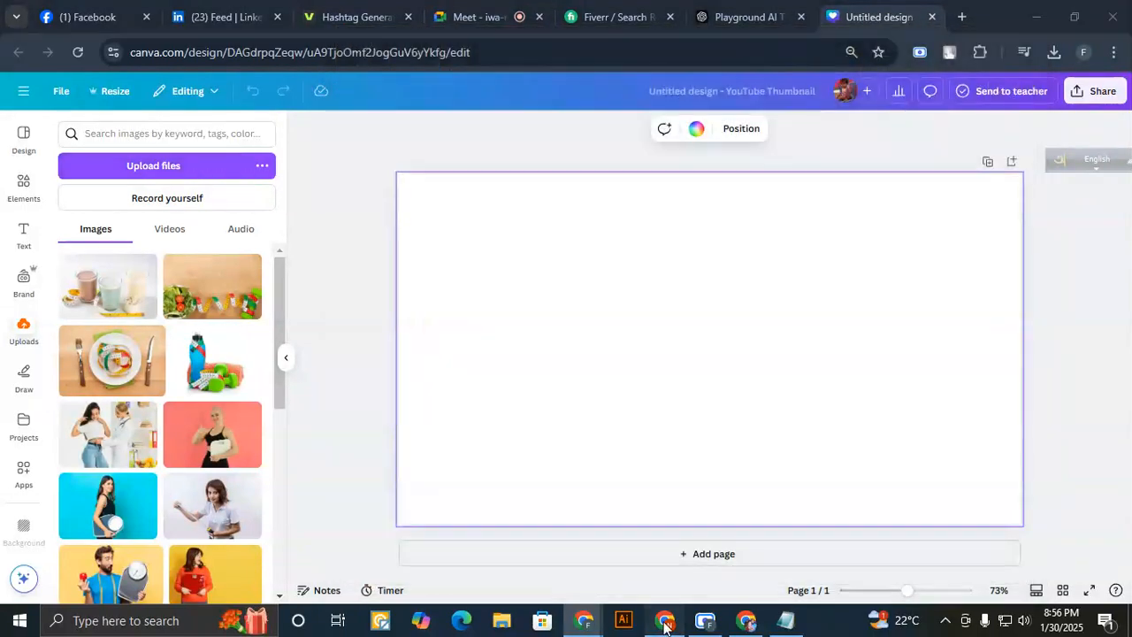
left_click(1112, 55)
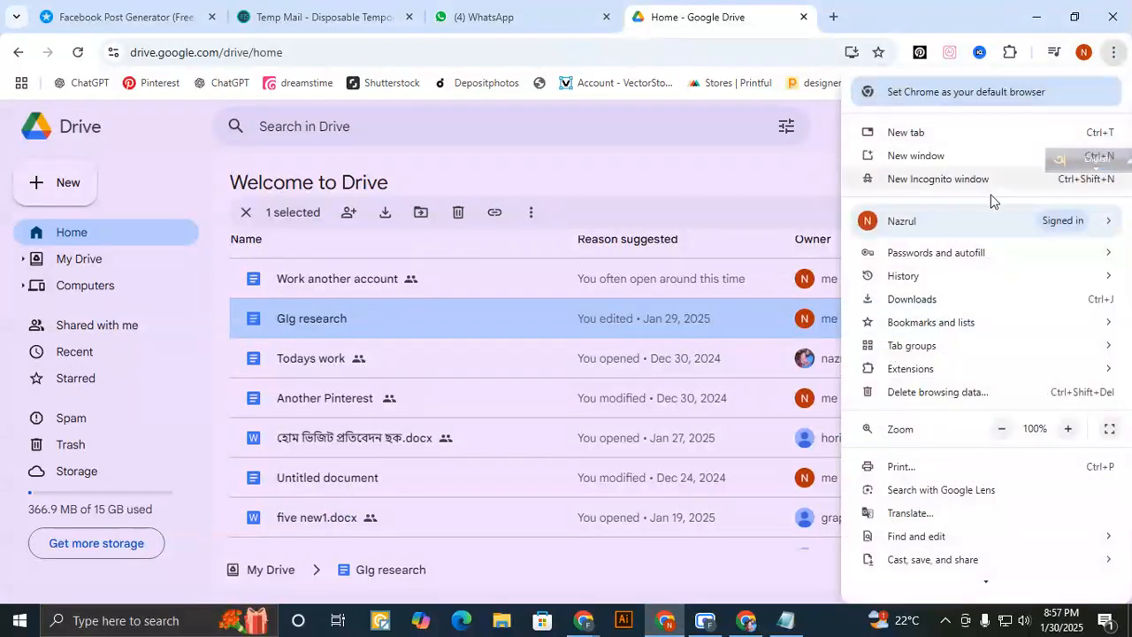
left_click(923, 304)
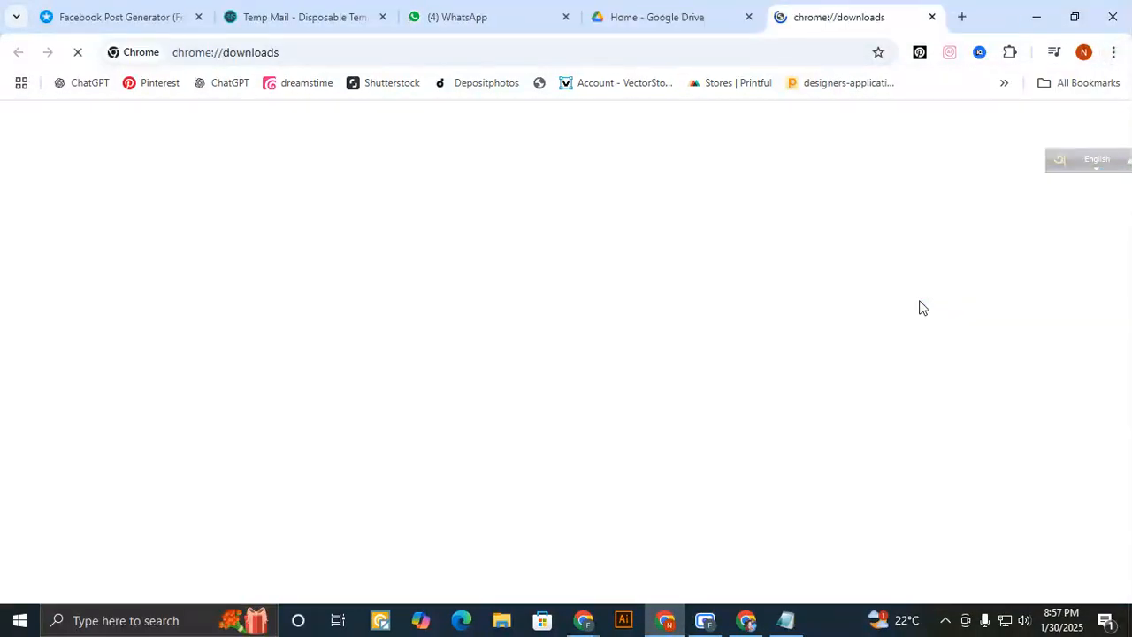
left_click(932, 16)
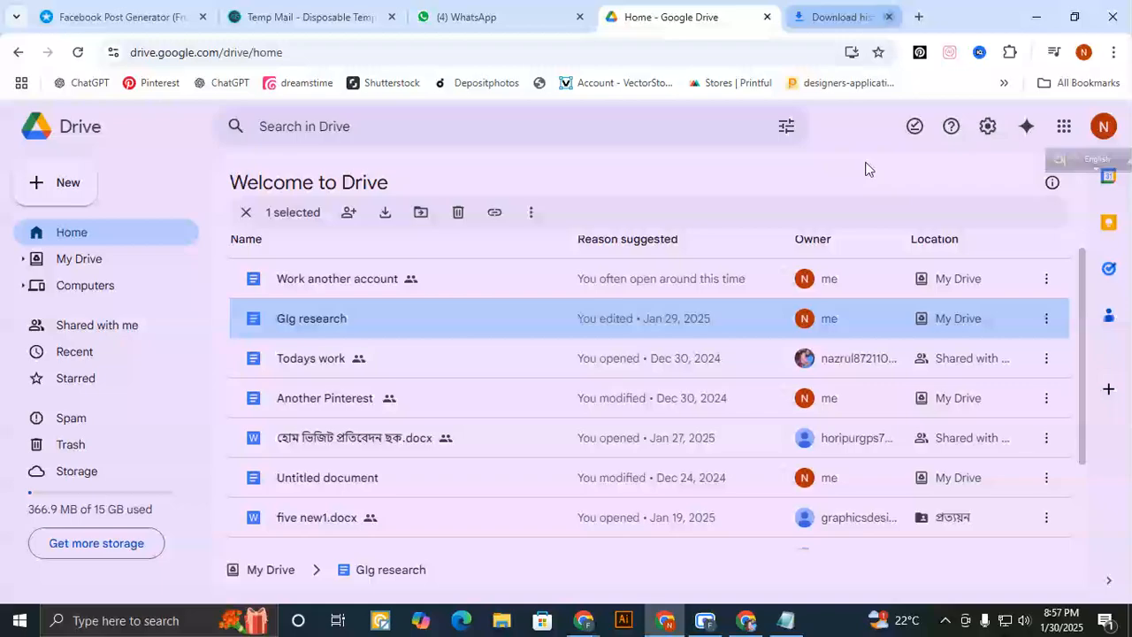
mouse_move(583, 622)
left_click(439, 554)
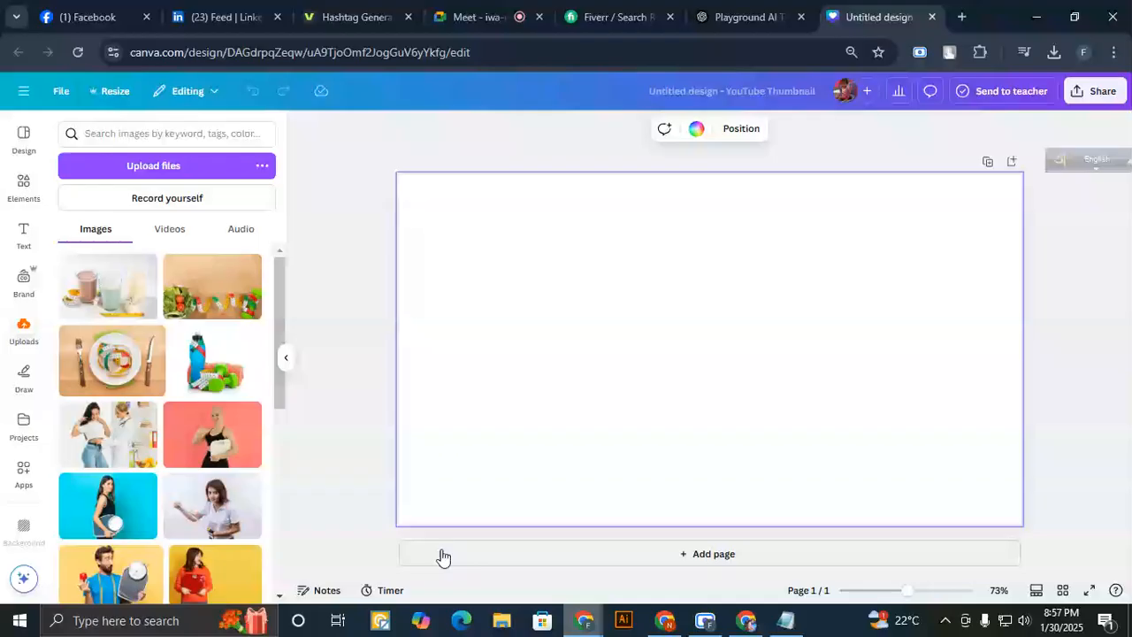
- Add the downloaded "Digital Collage Illustrating YouTube SEO Concepts And Growth" image from its folder to the Canva page and enlarge it to fill the page
left_click(1053, 52)
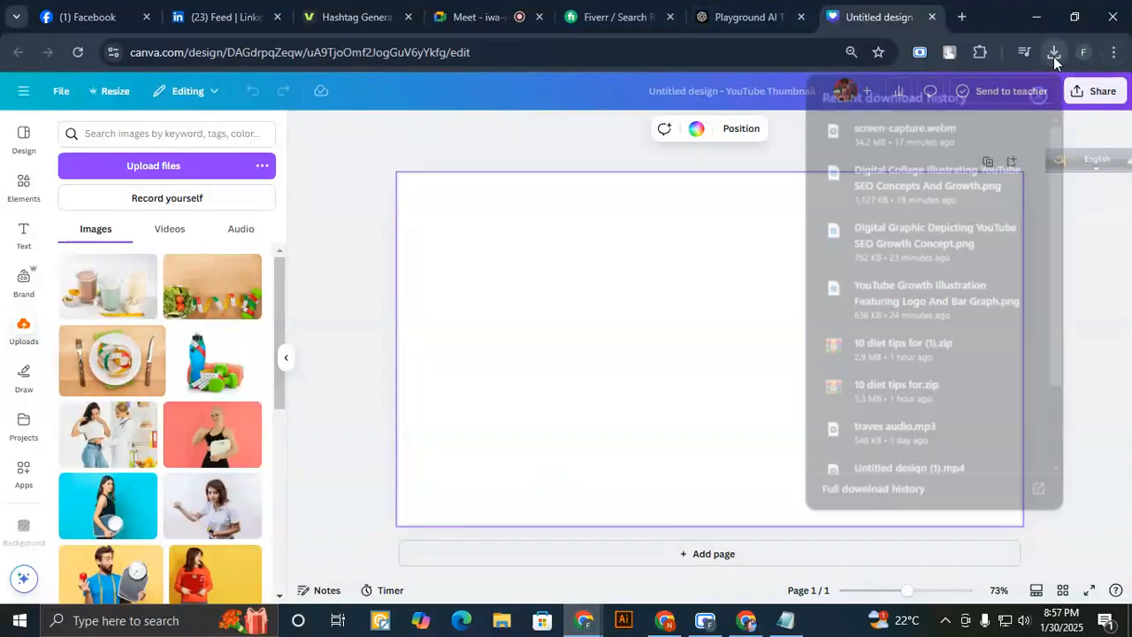
left_click(996, 167)
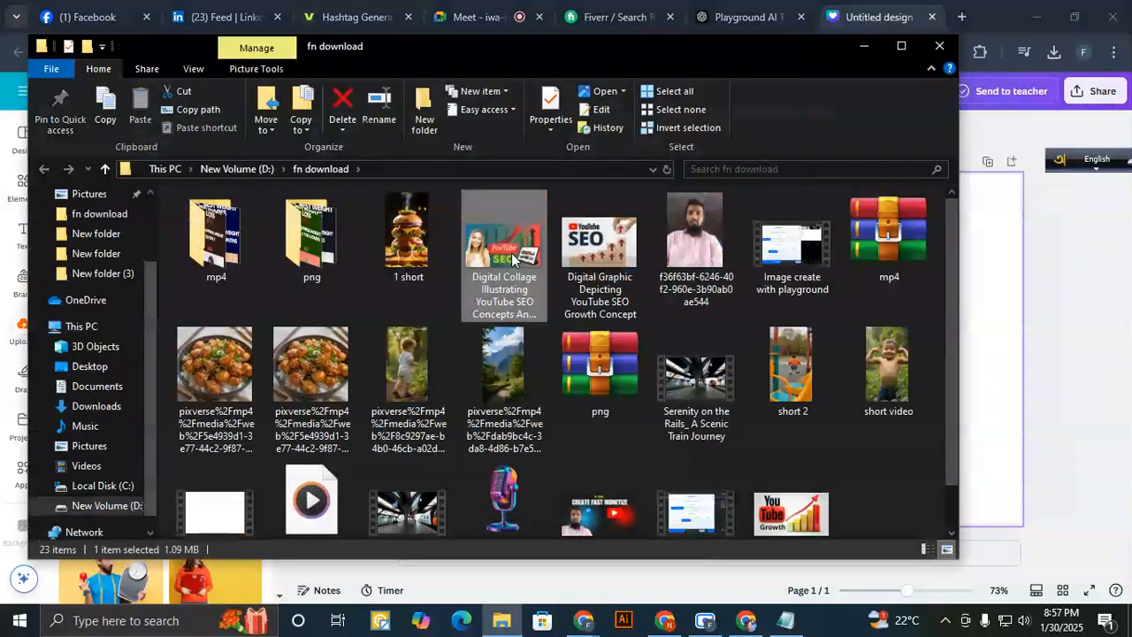
mouse_move(506, 256)
left_mouse_down()
mouse_move(649, 419)
mouse_move(675, 577)
mouse_move(665, 622)
mouse_move(661, 588)
mouse_move(584, 438)
mouse_move(591, 628)
mouse_move(463, 556)
mouse_move(433, 569)
mouse_move(596, 358)
mouse_move(588, 301)
mouse_move(524, 263)
left_mouse_up()
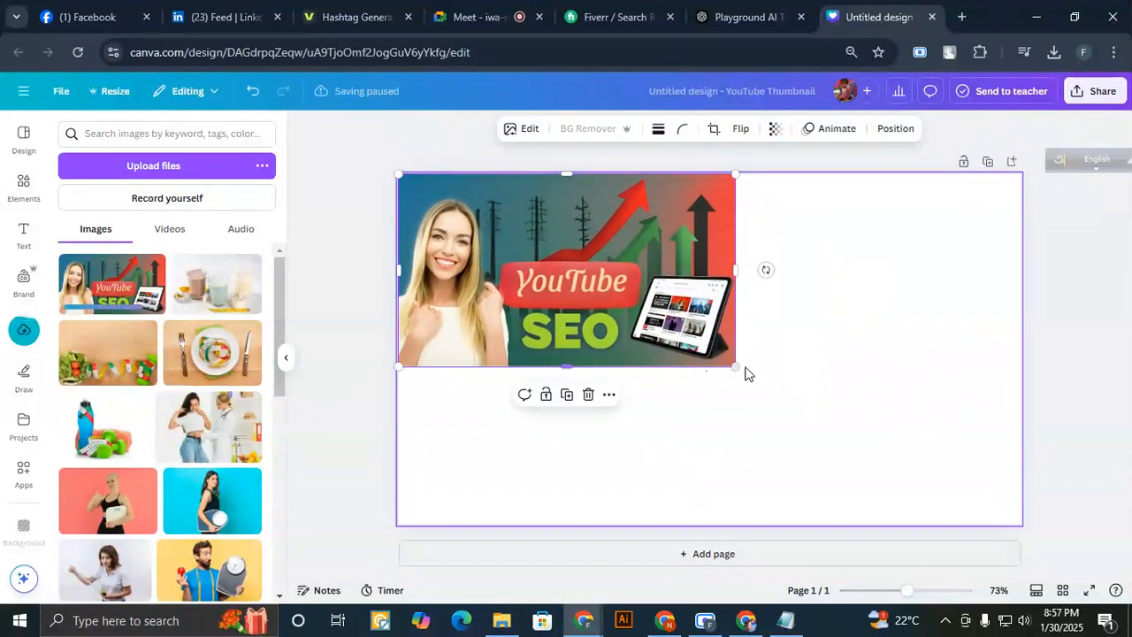
left_click_drag(740, 372, 1001, 571)
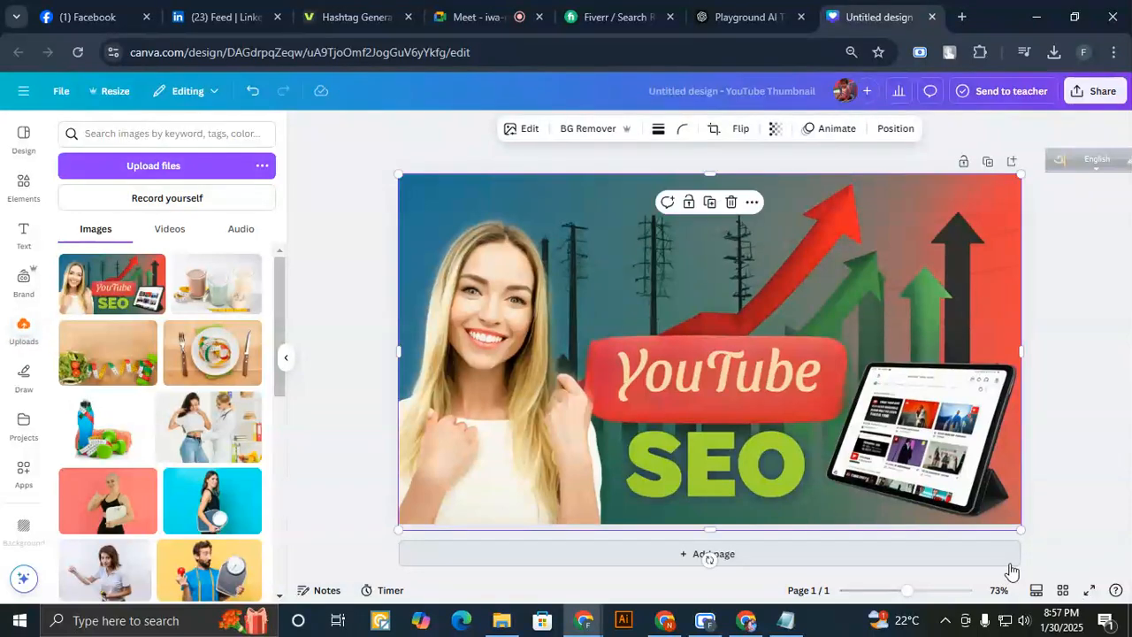
left_click(1065, 418)
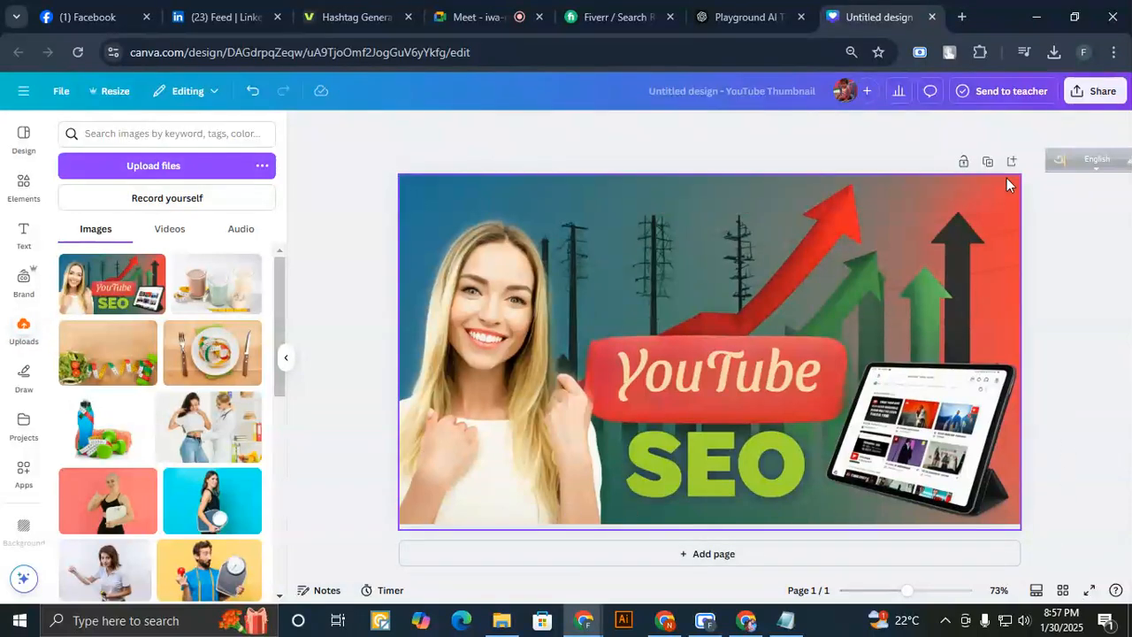
- Download the finished thumbnail as a PNG at 1,280 × 720 px and show the browser's recent downloads
left_click(1083, 94)
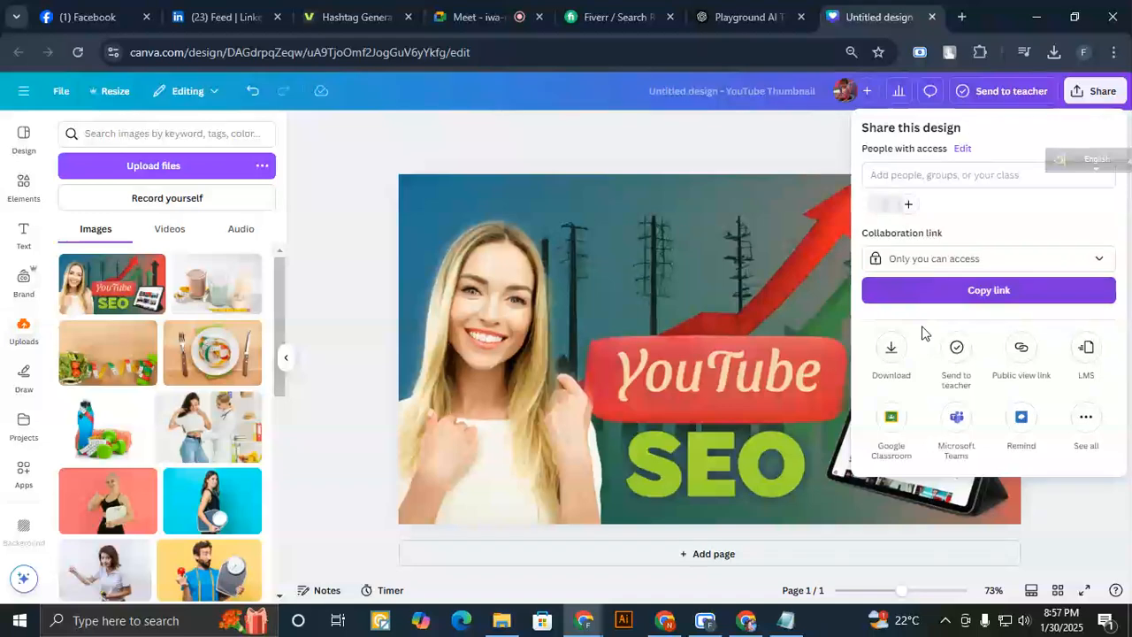
left_click(895, 350)
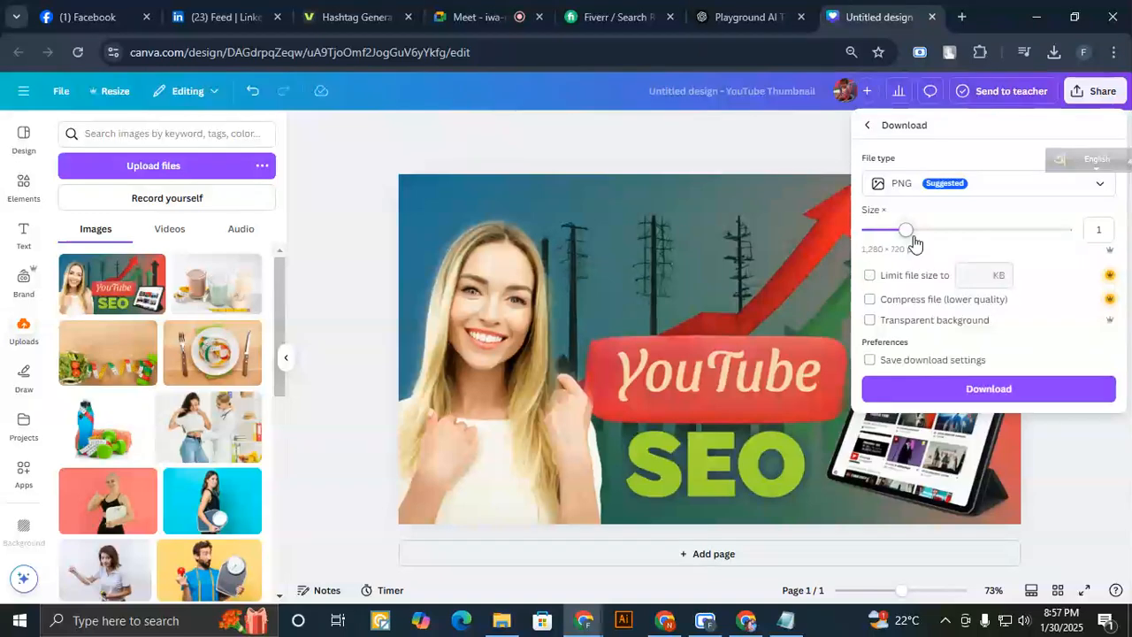
left_click(999, 391)
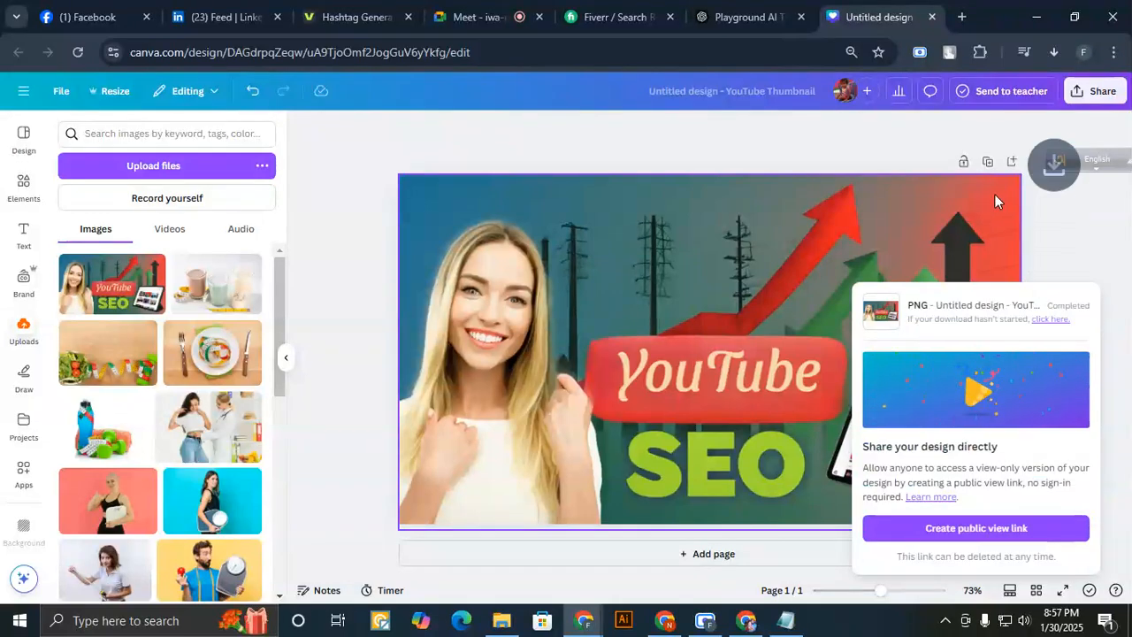
left_click(1054, 52)
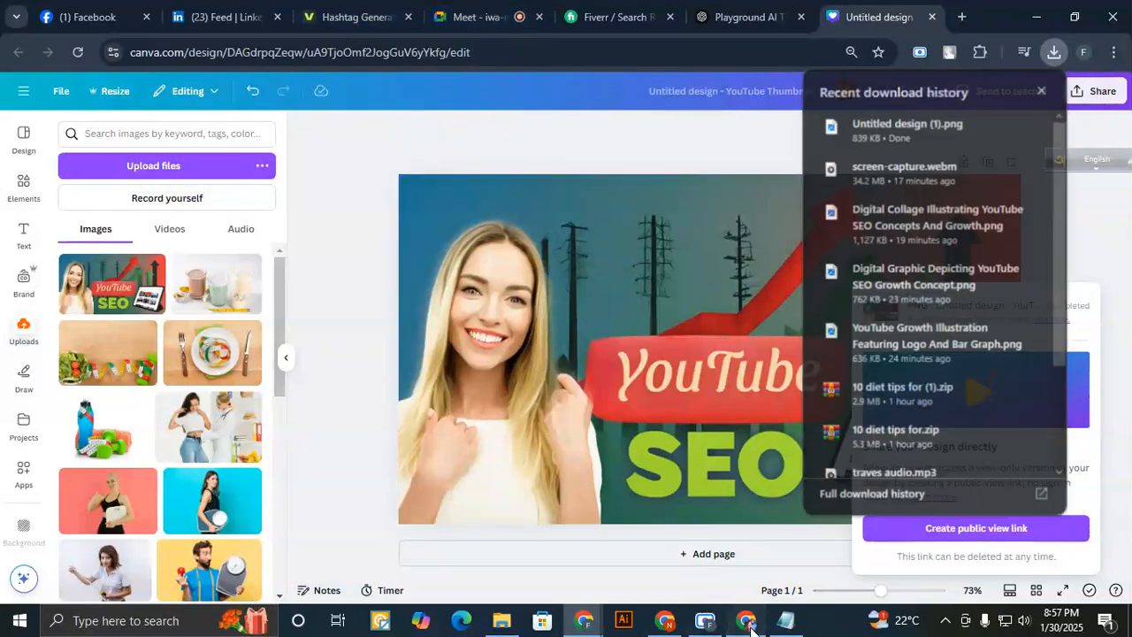
- Switch to Notepad and copy the title "playground ai image to image generator t shirt design tutorial bangla 2025"
left_click(667, 624)
left_click(786, 621)
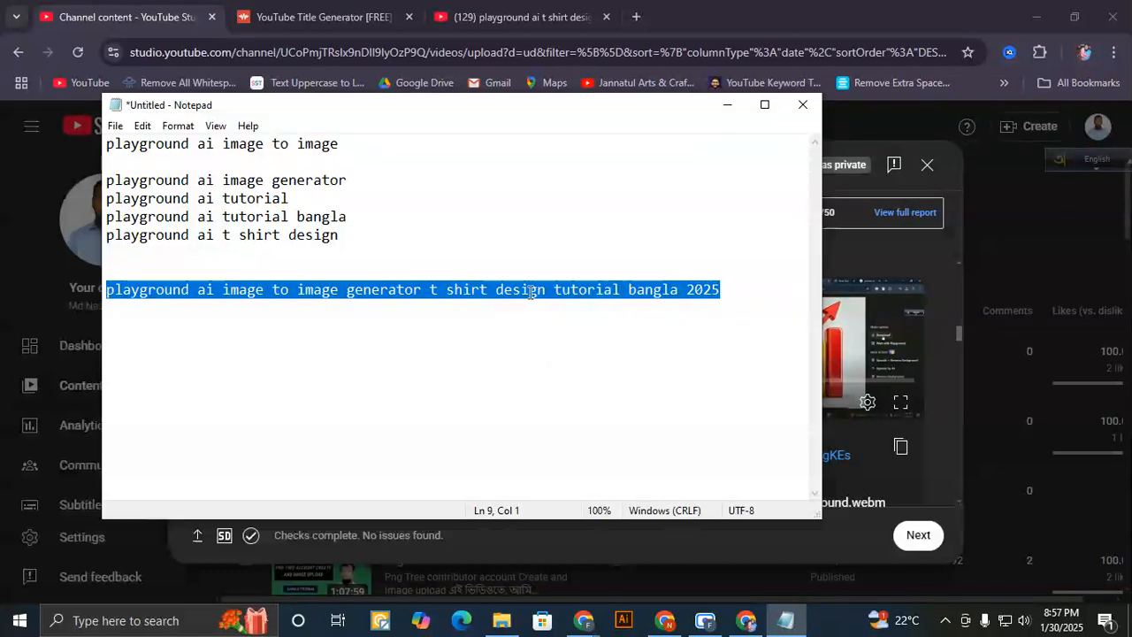
right_click(531, 292)
left_click(571, 349)
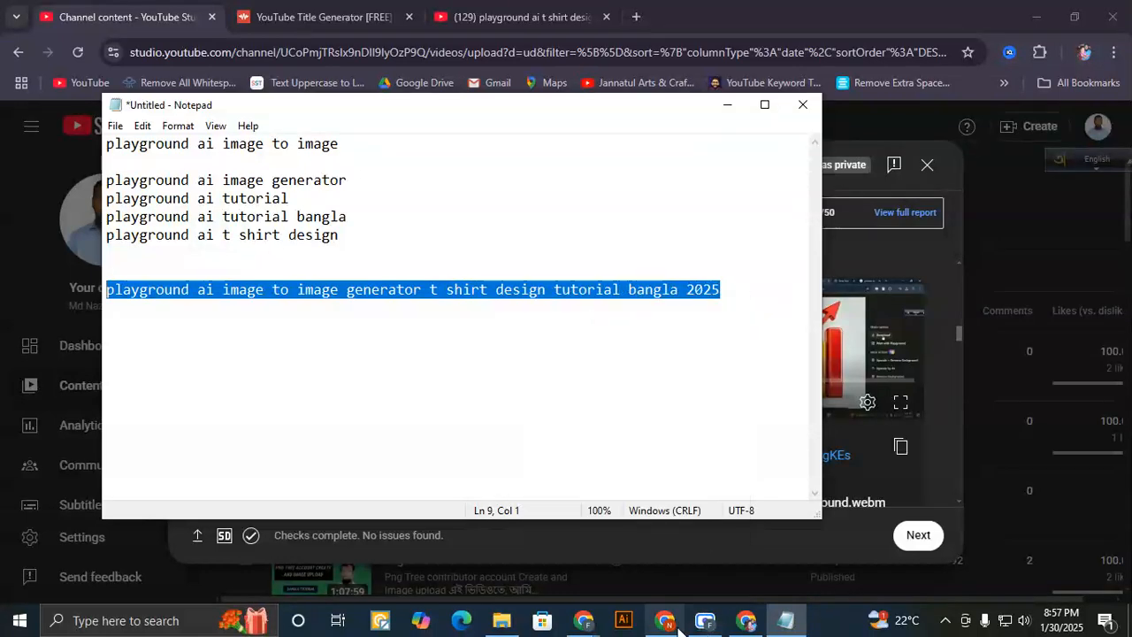
- Locate Untitled design (1).png in its download folder and rename it "playground ai image to image generator t shirt design tutorial bangla 2025"
mouse_move(667, 623)
left_click(442, 566)
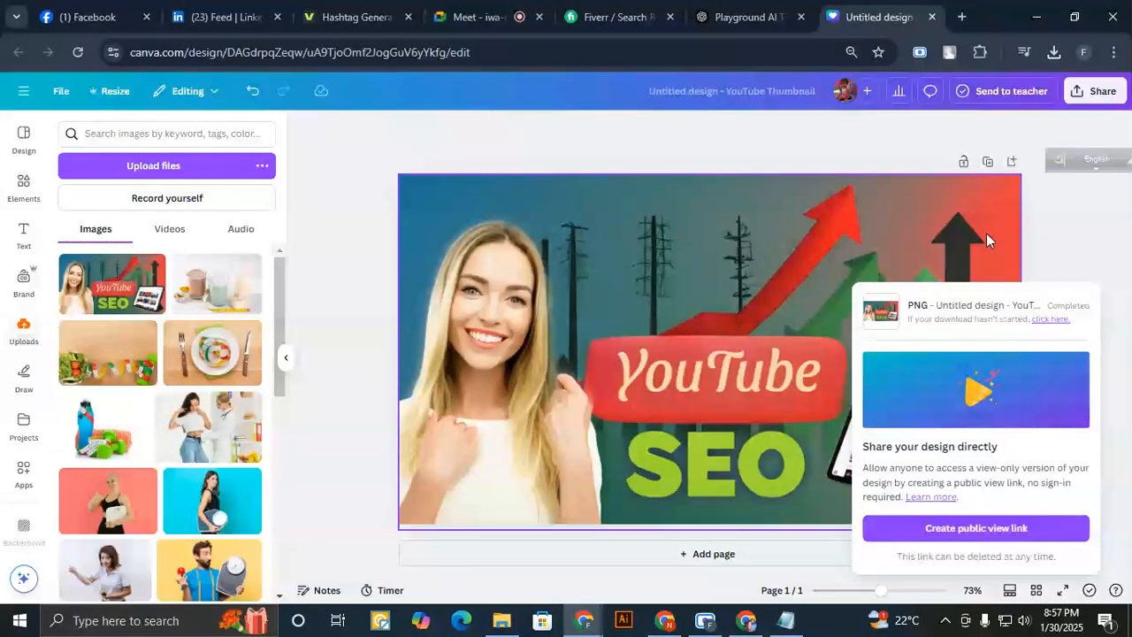
left_click(1054, 53)
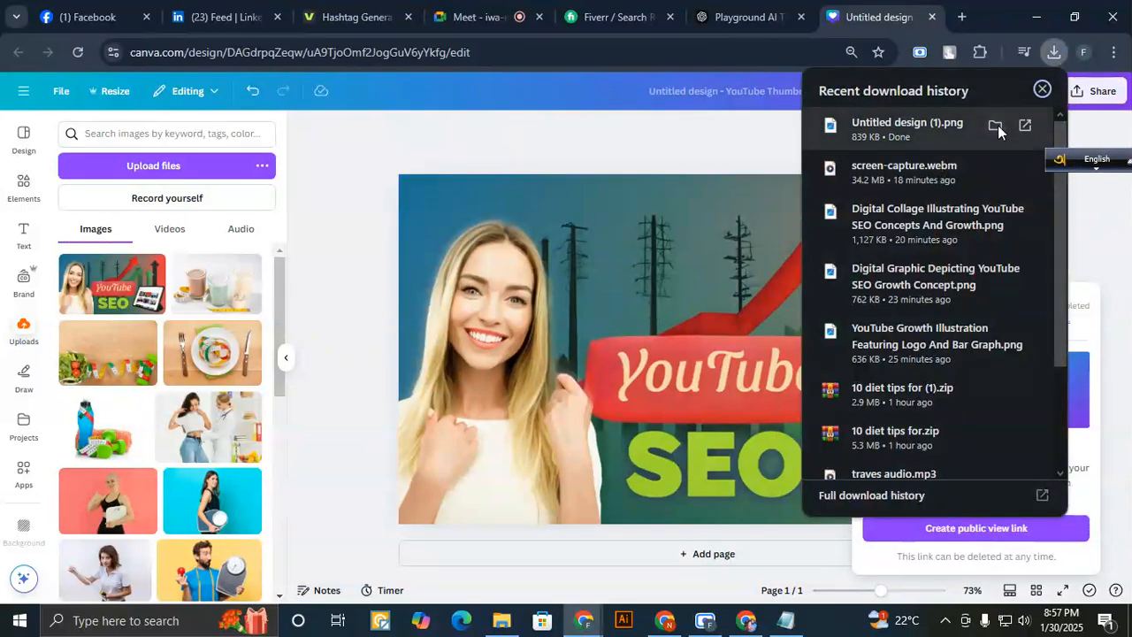
left_click(998, 125)
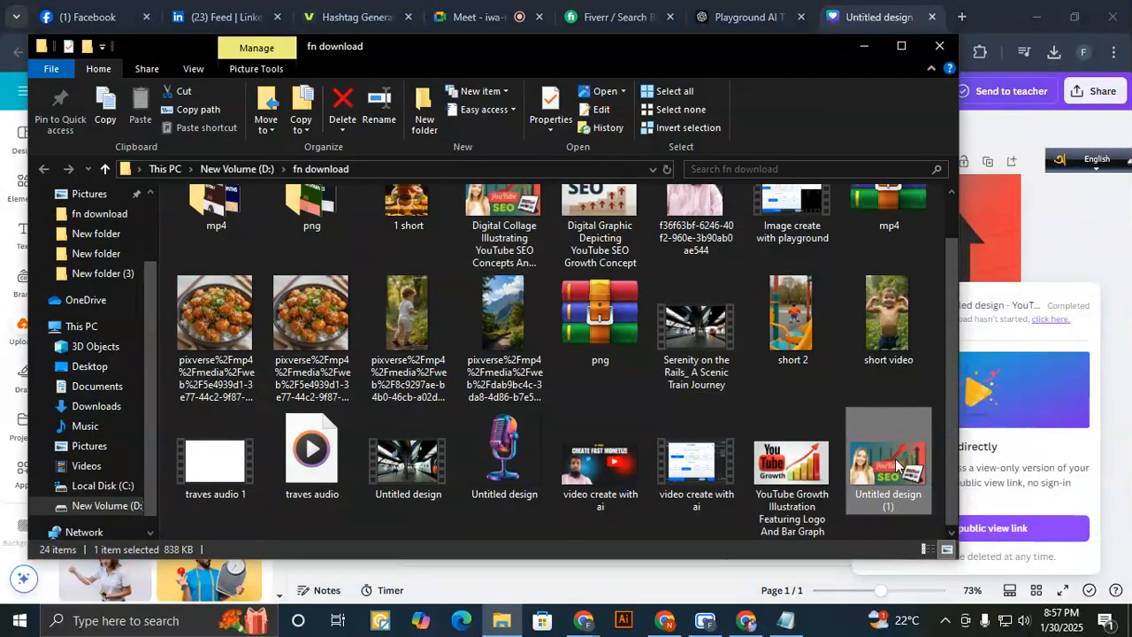
right_click(881, 477)
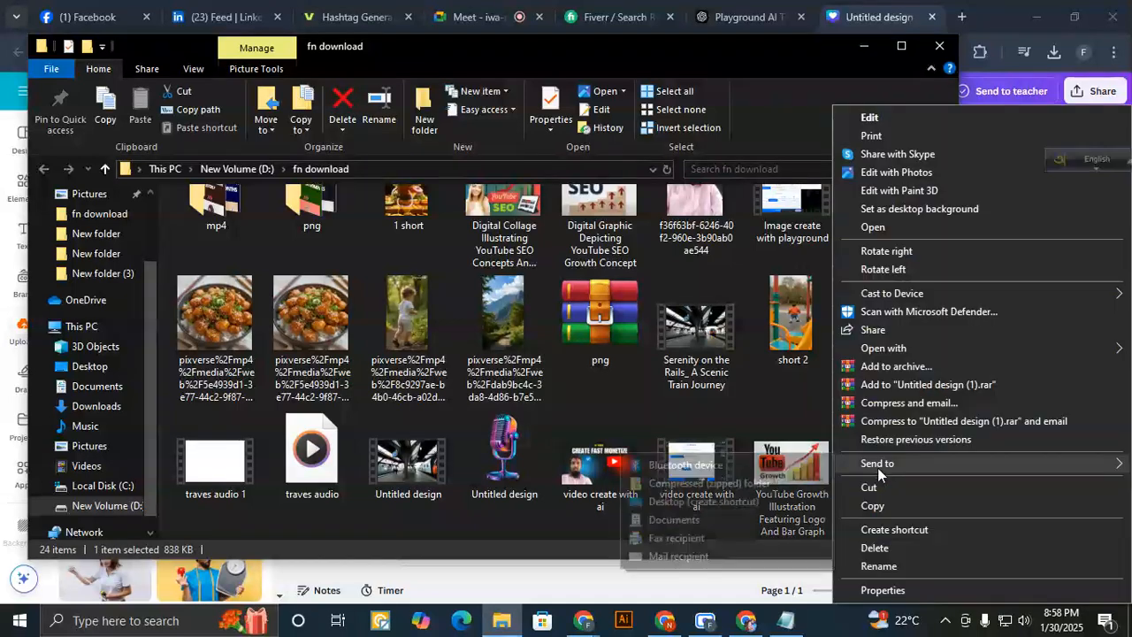
left_click(878, 566)
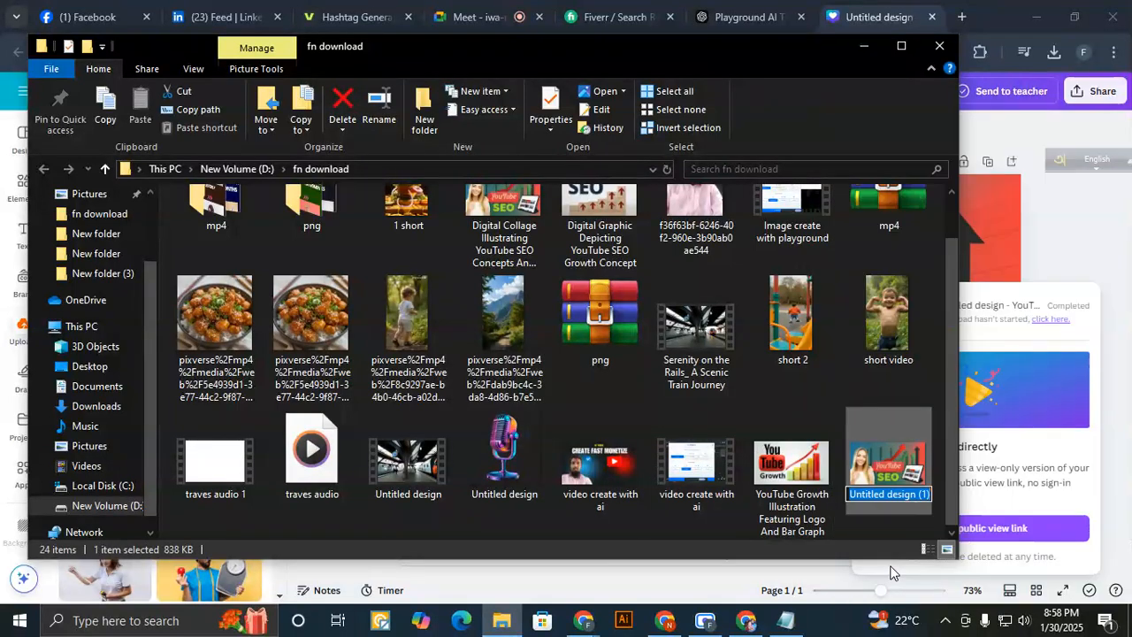
key("ctrl+v")
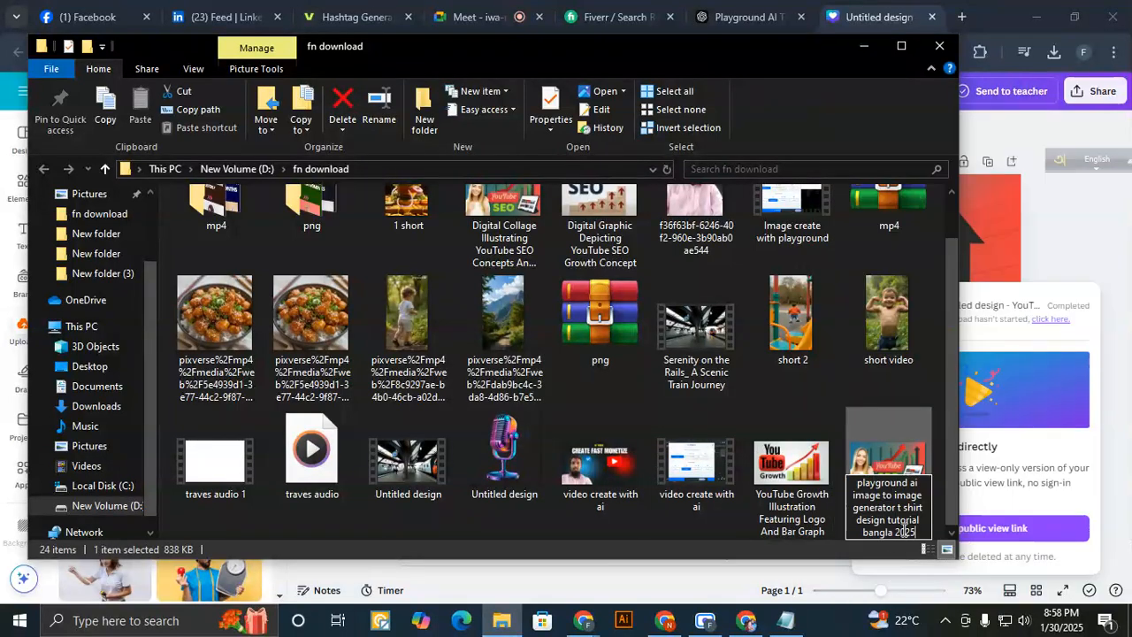
key("Return")
- Set the renamed YouTube SEO image from the fn download folder as the video's thumbnail in the YouTube Studio upload form
left_click(898, 461)
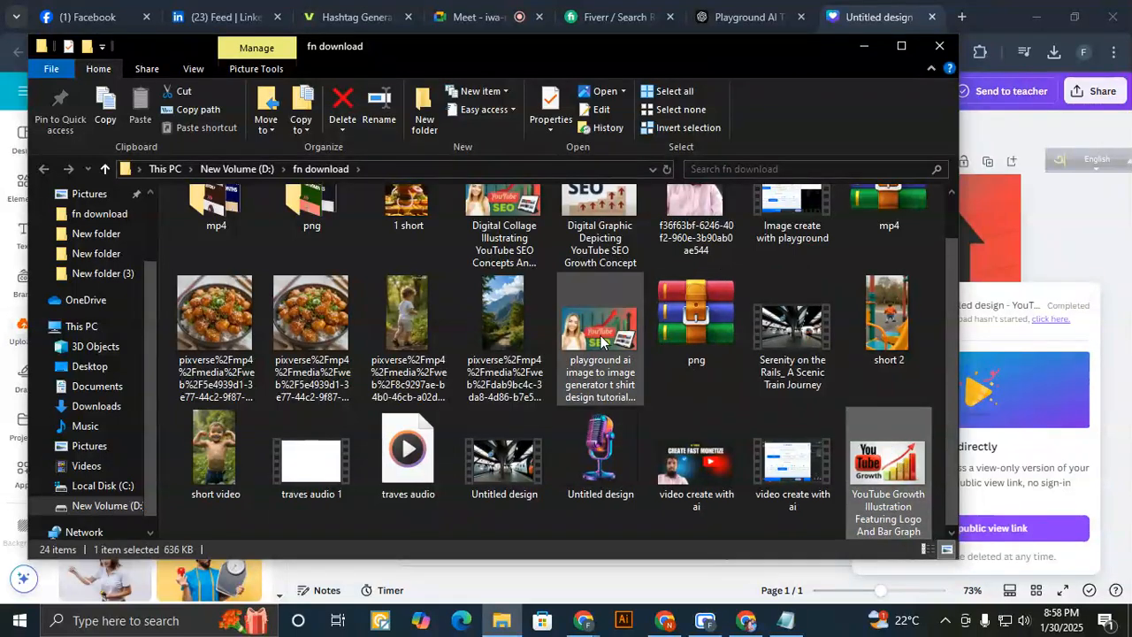
left_click(584, 378)
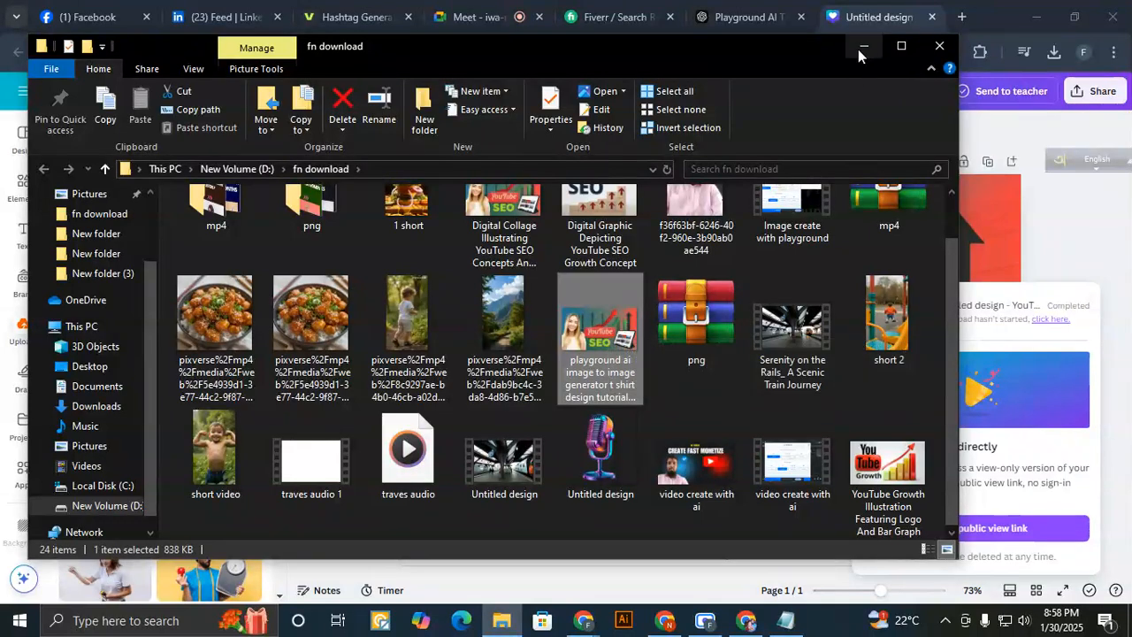
left_click_drag(600, 53, 663, 76)
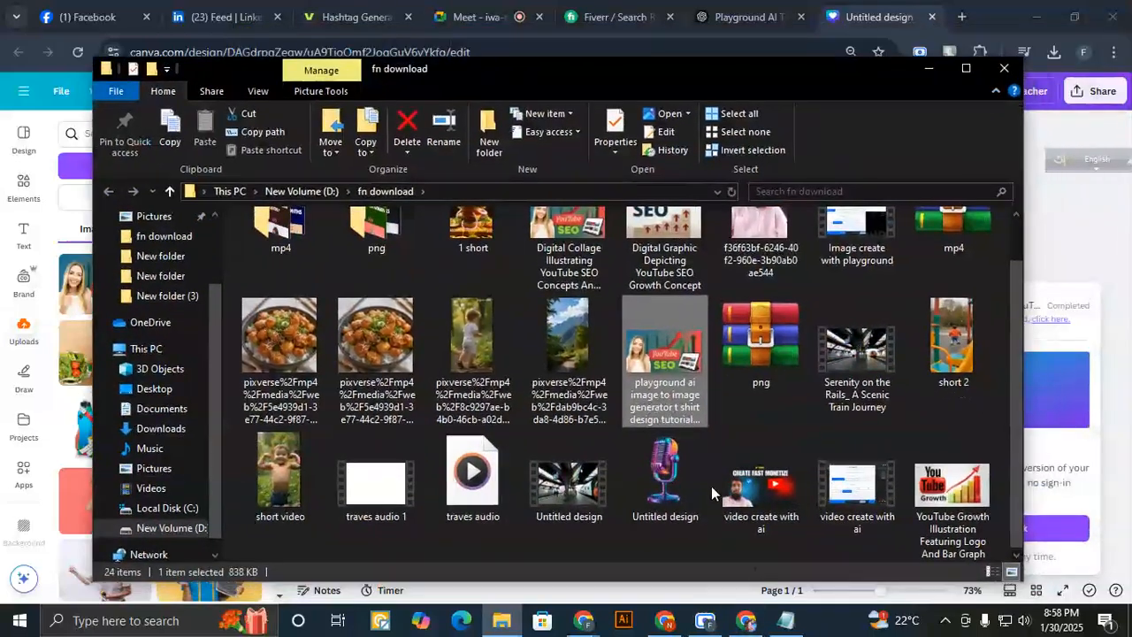
left_click_drag(669, 364, 699, 367)
left_click_drag(757, 565, 274, 457)
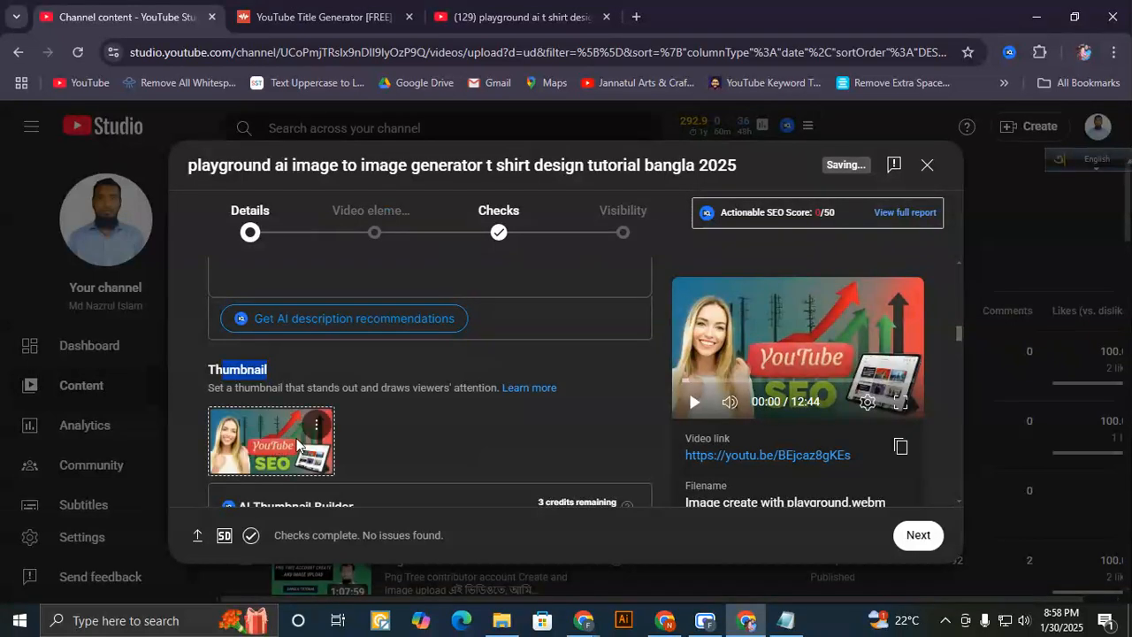
- Create a new playlist titled "AI image" from the video's Playlists setting
scroll(437, 405, "down", 2)
scroll(436, 403, "down", 2)
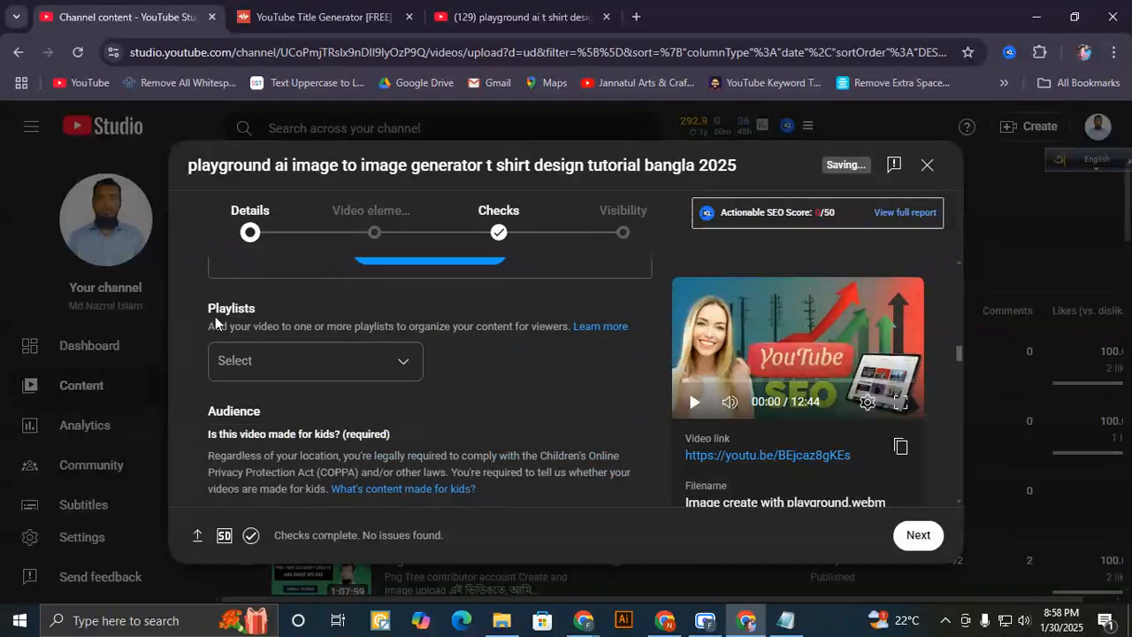
double_click(220, 310)
left_click(301, 363)
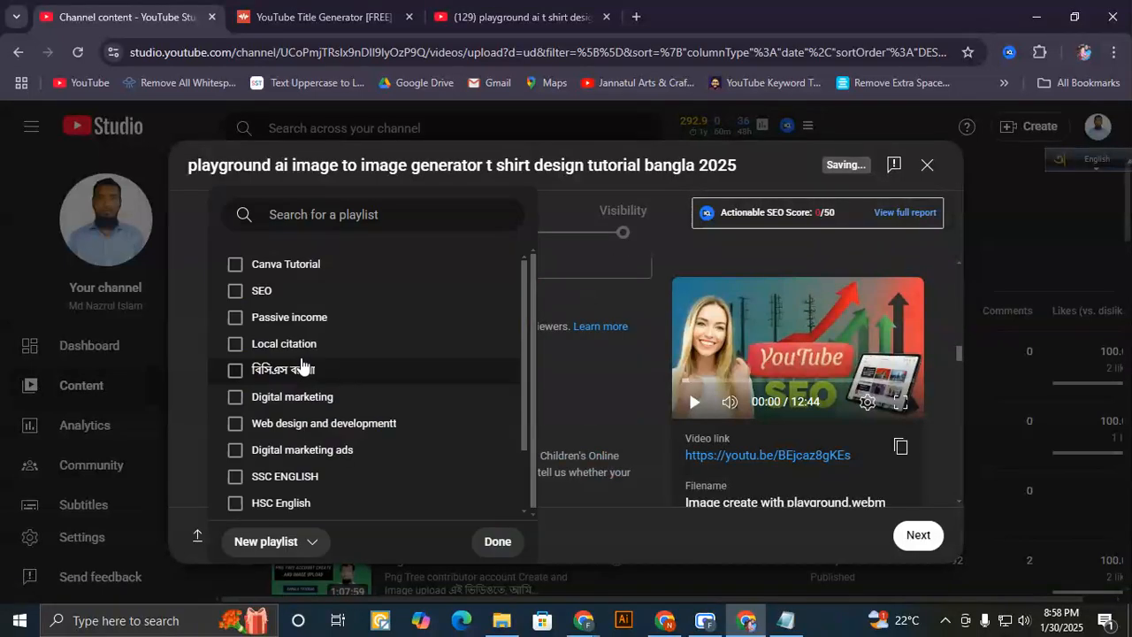
scroll(296, 442, "down", 2)
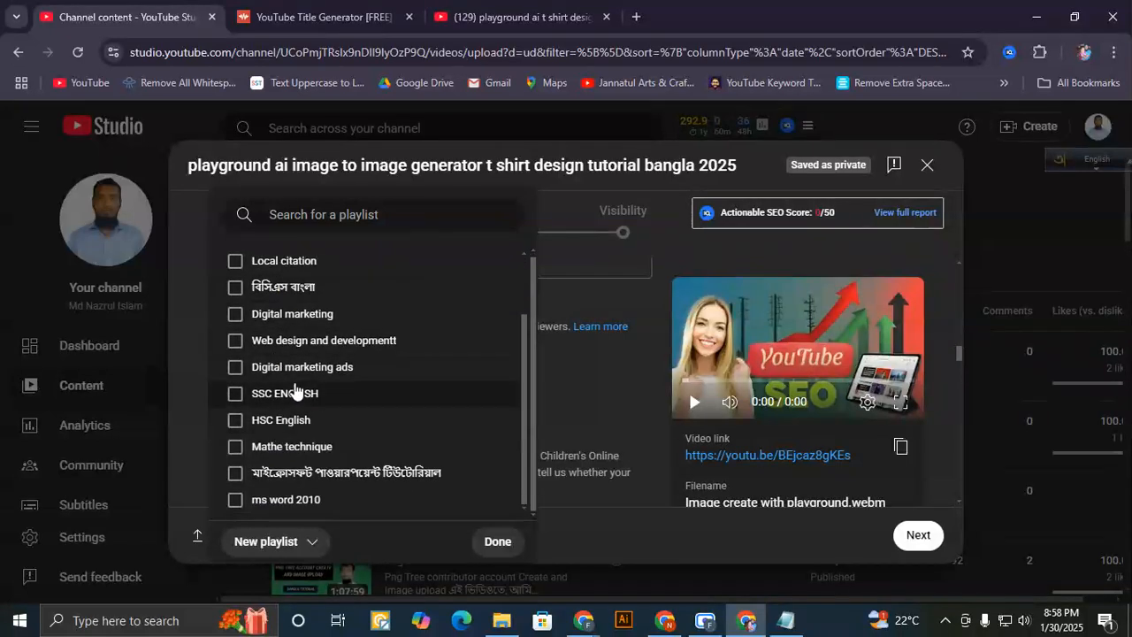
left_click(285, 548)
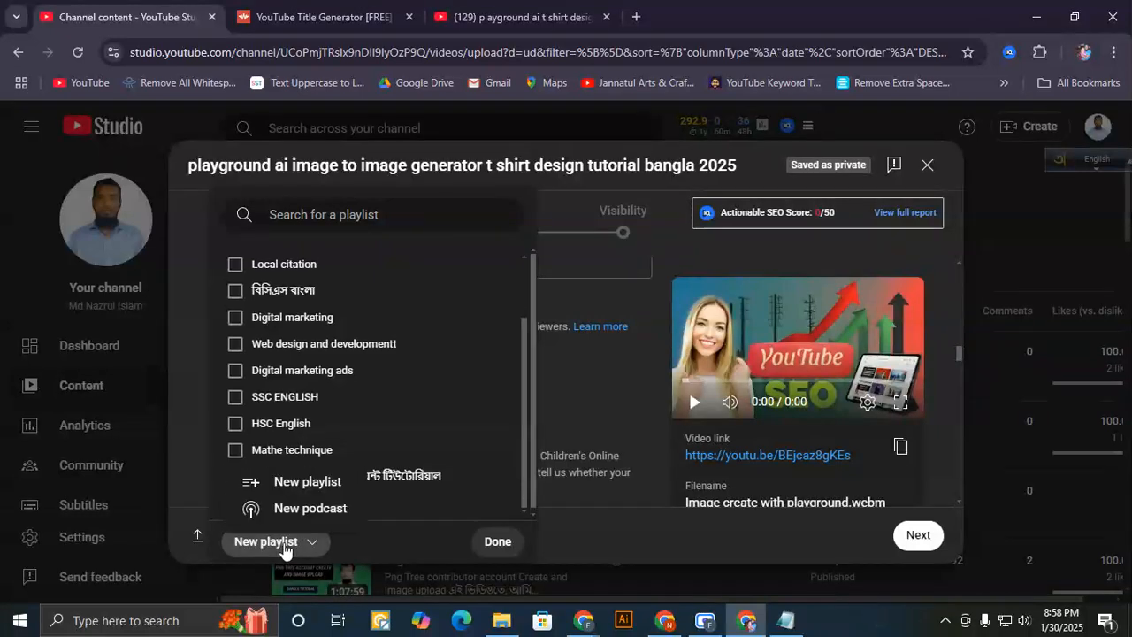
left_click(308, 483)
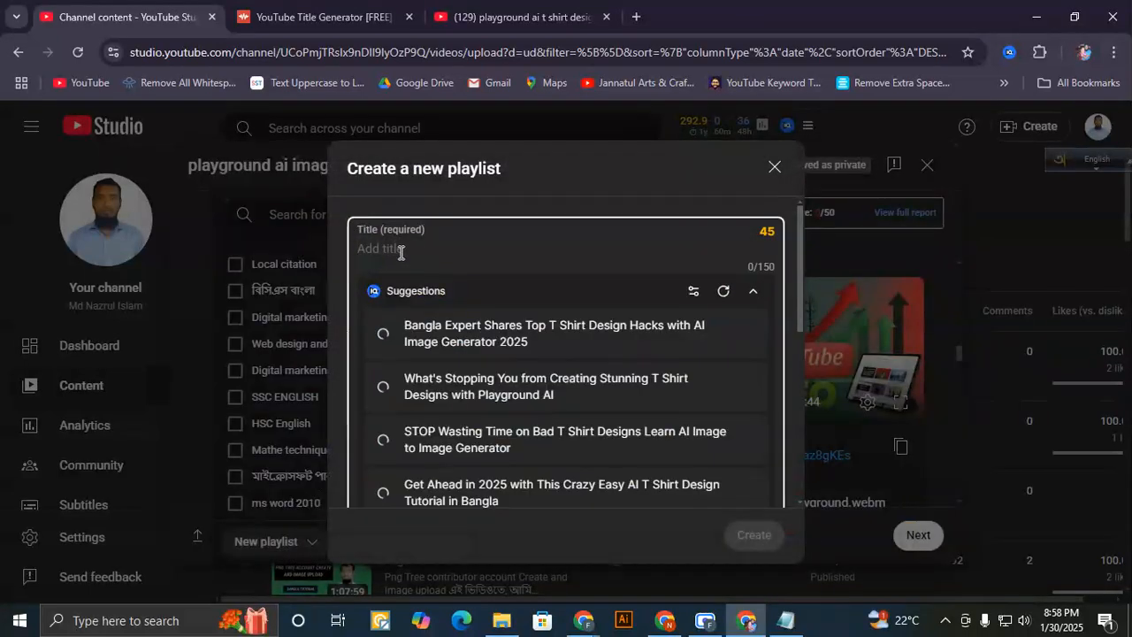
type("AI image")
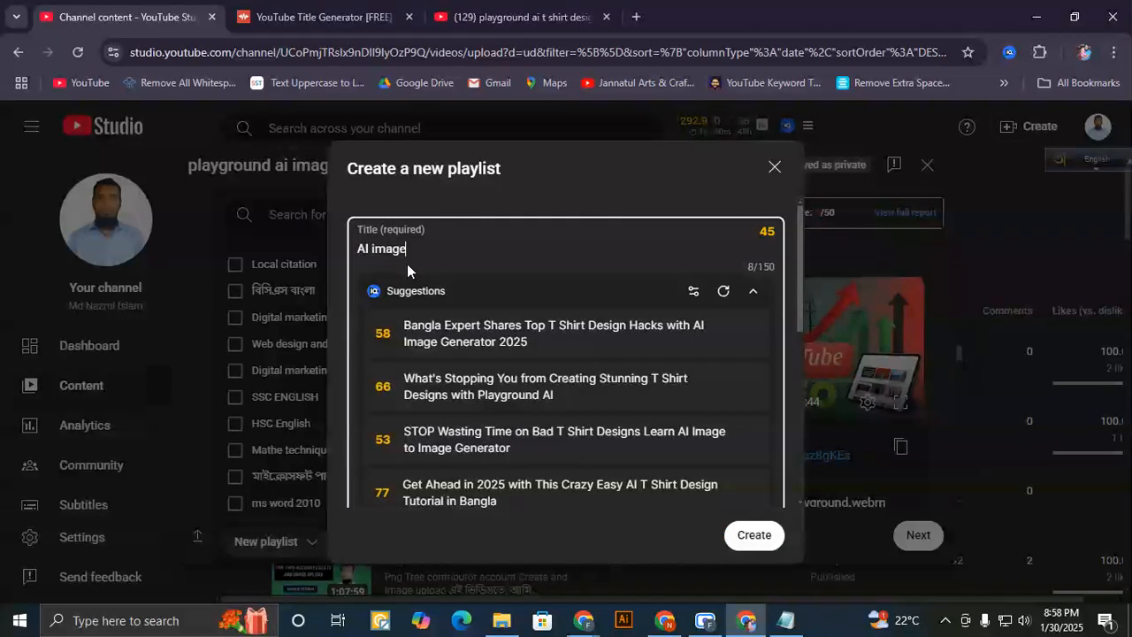
left_click(750, 535)
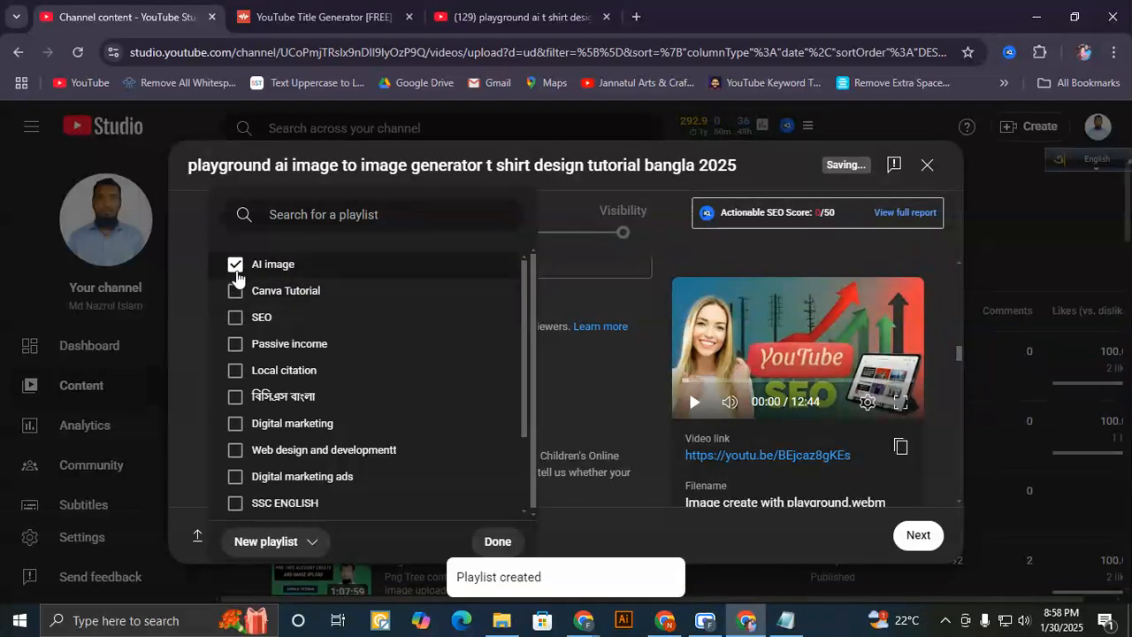
- Assign the video to the AI image playlist and finish the playlist selection
left_click(249, 274)
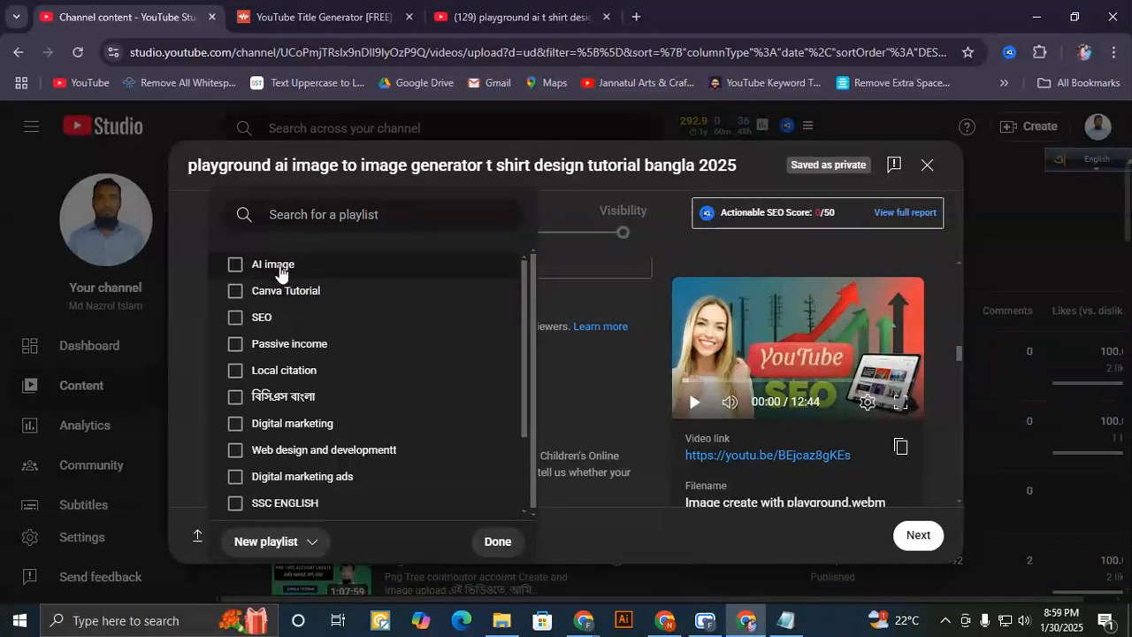
left_click(237, 267)
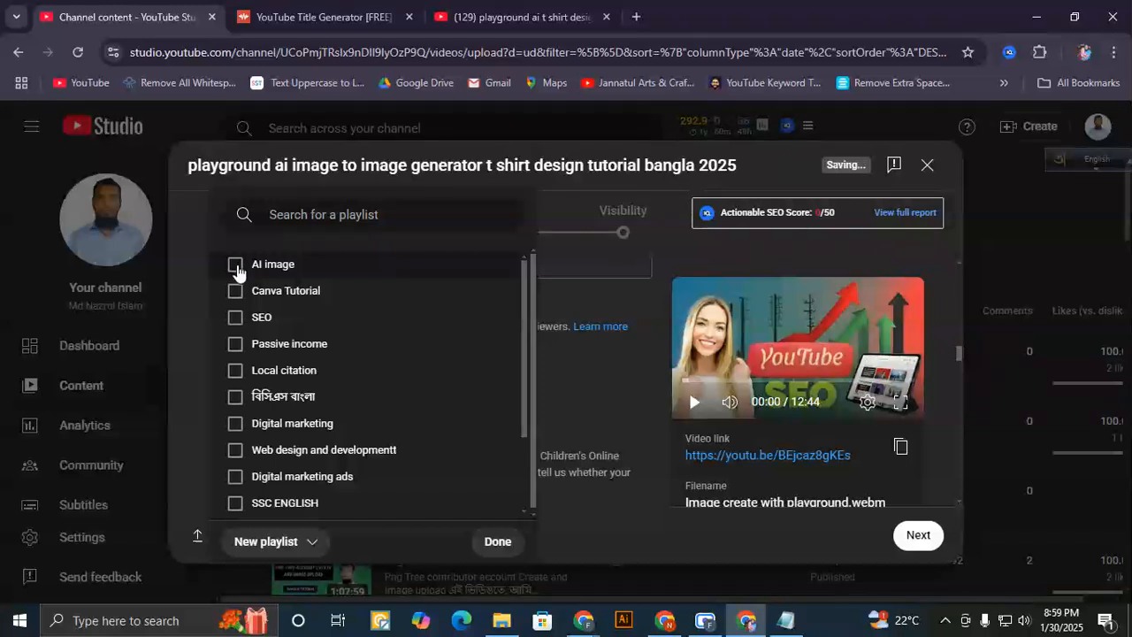
left_click(497, 542)
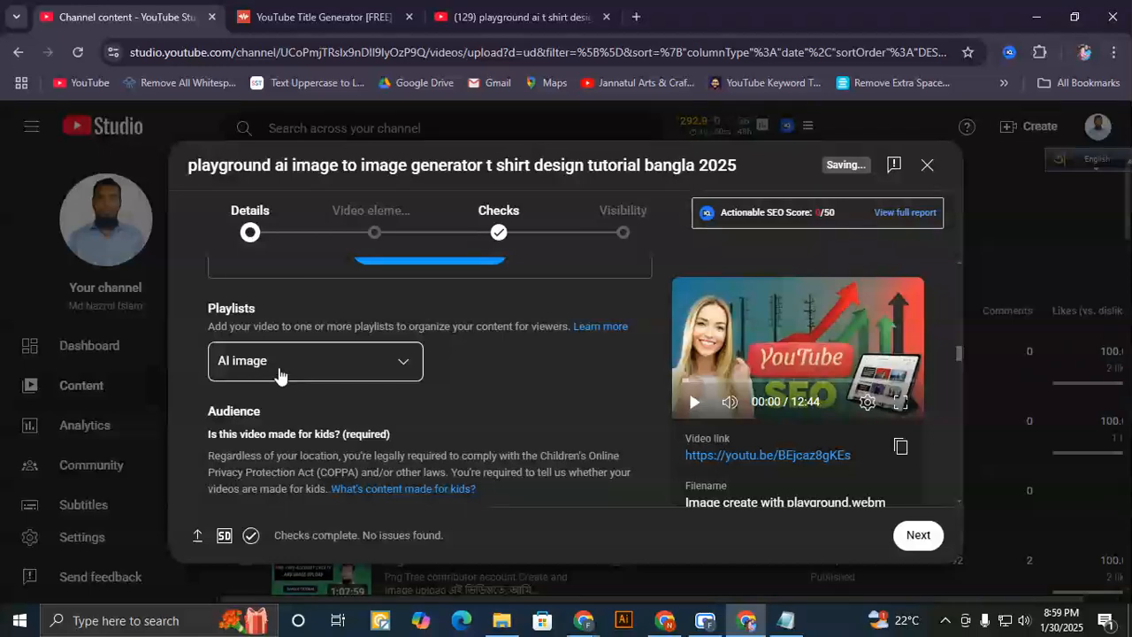
- Mark the video as not made for kids and expand the advanced age restriction options
scroll(358, 409, "down", 3)
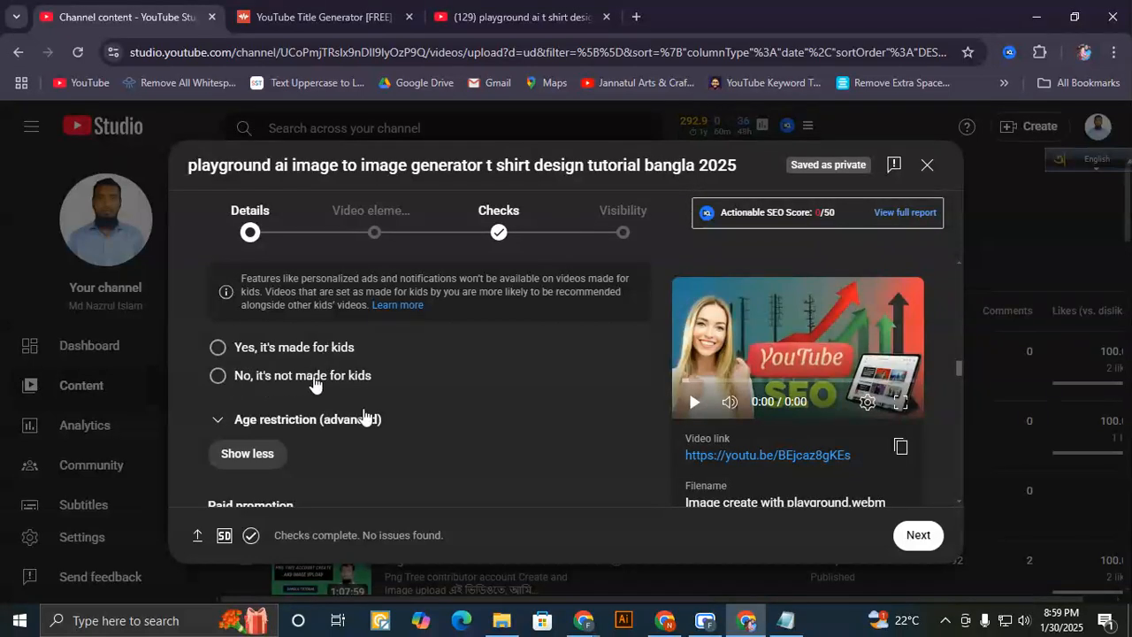
left_click(218, 377)
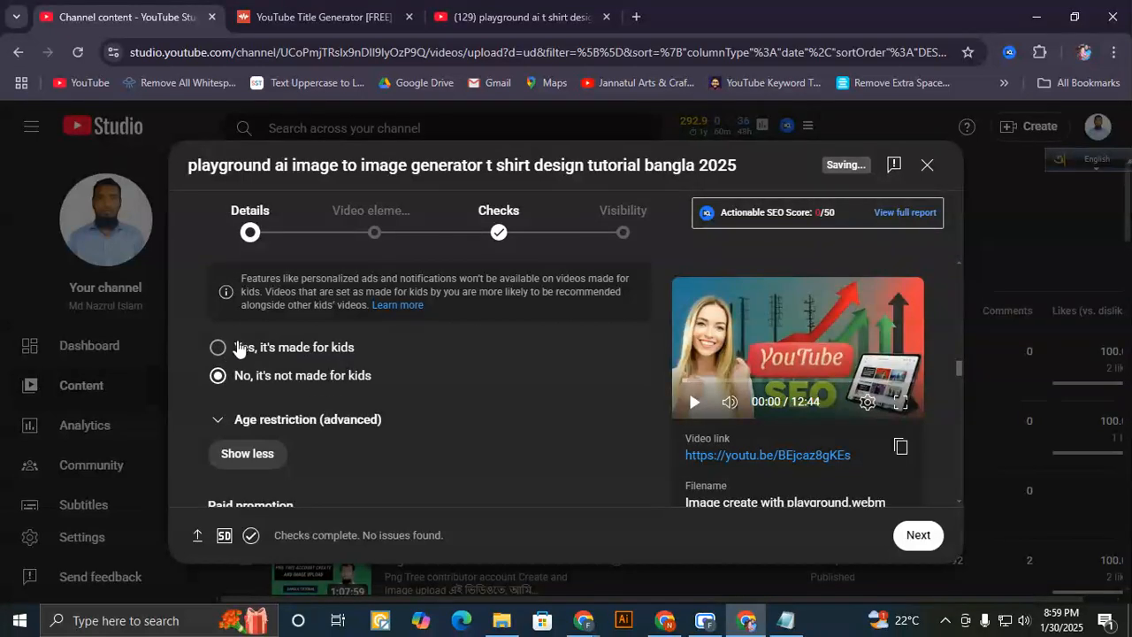
scroll(413, 449, "down", 2)
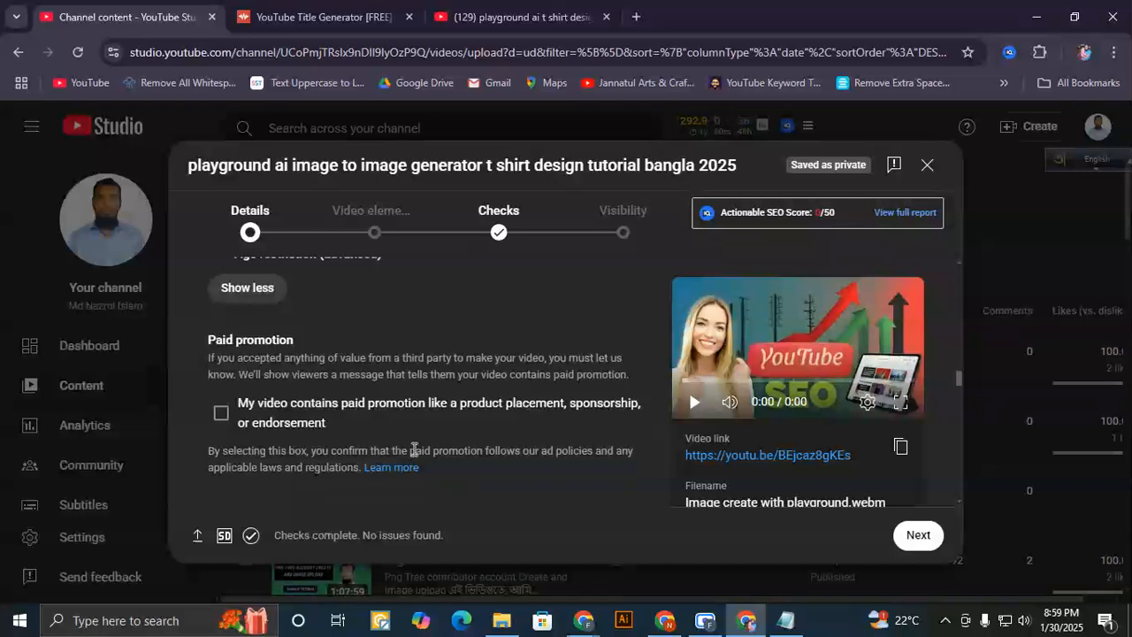
scroll(277, 415, "up", 2)
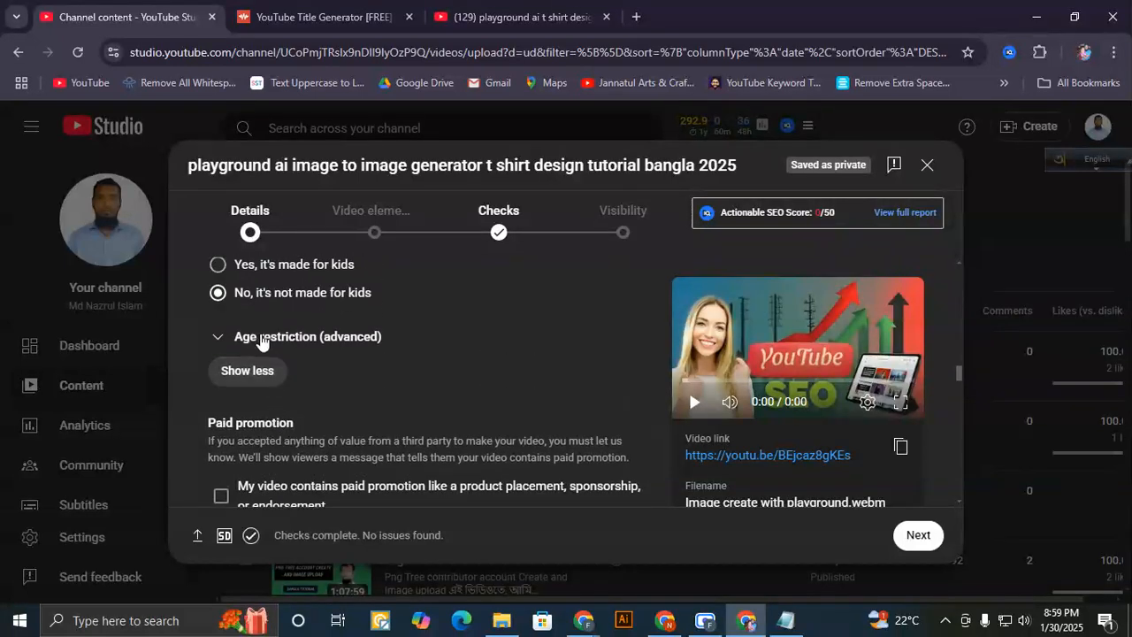
left_click(302, 337)
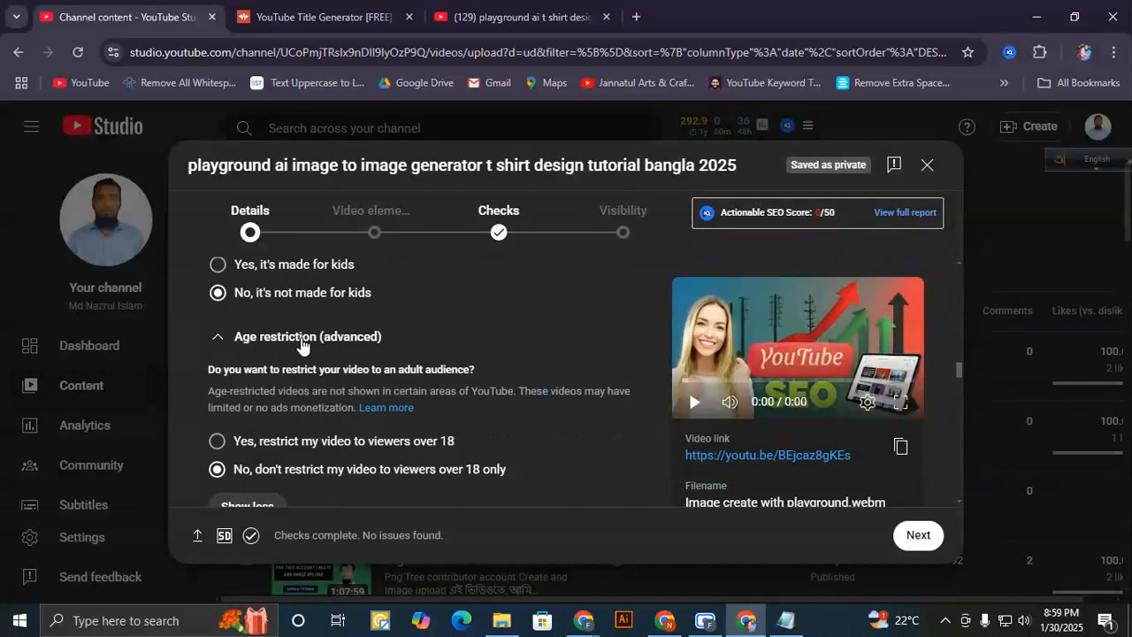
scroll(305, 412, "down", 2)
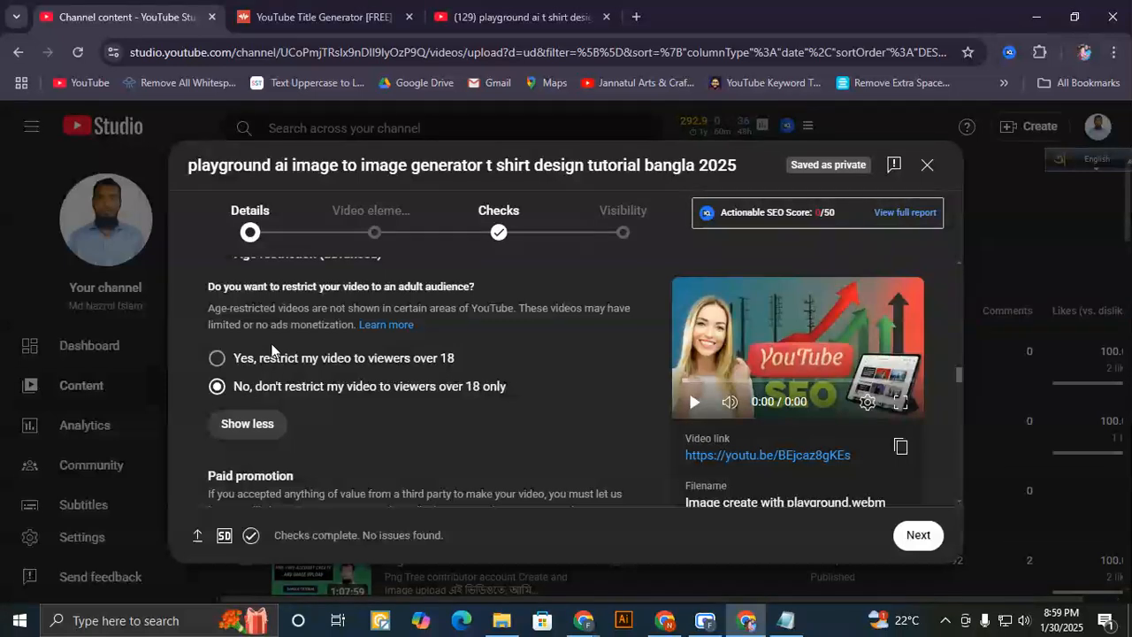
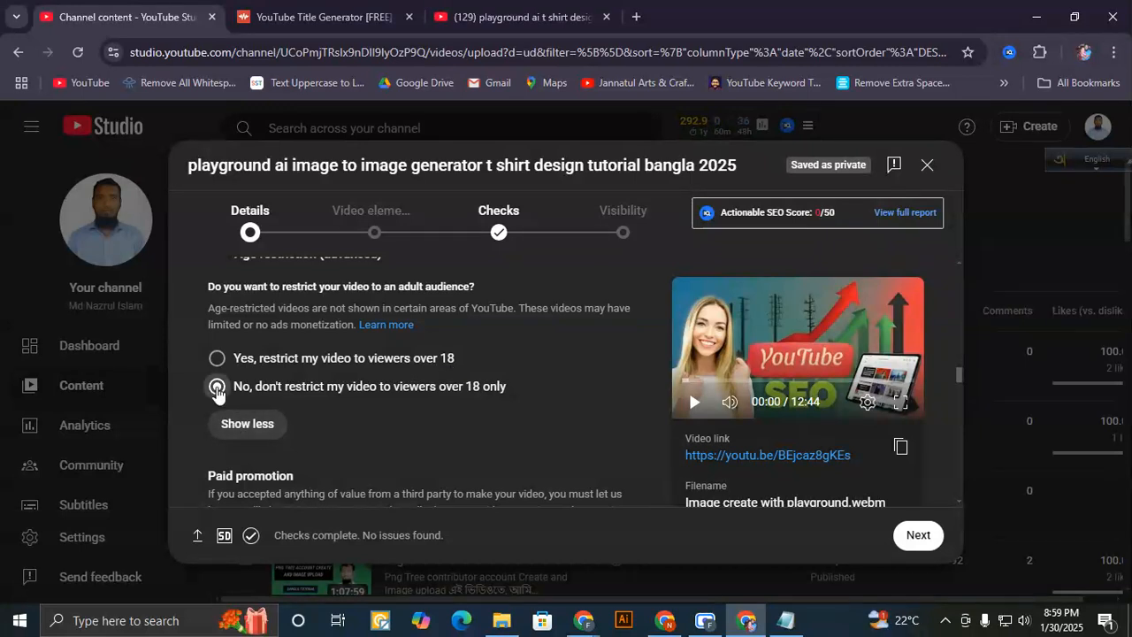
- Answer No to the Altered content question in the additional video details
left_click(251, 424)
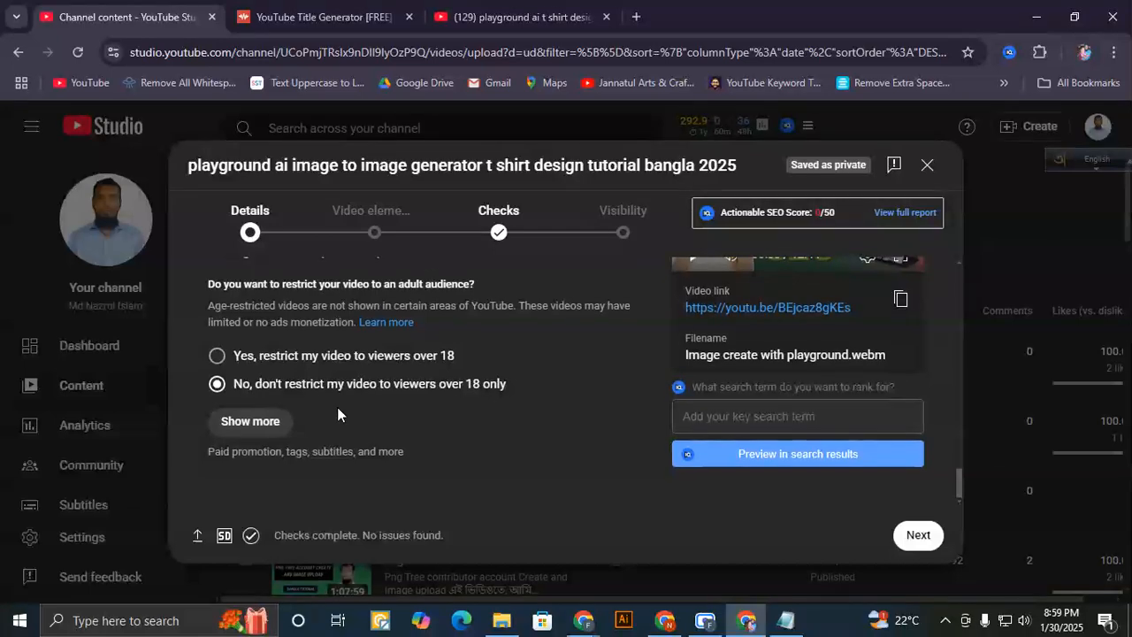
left_click(303, 423)
scroll(296, 415, "down", 2)
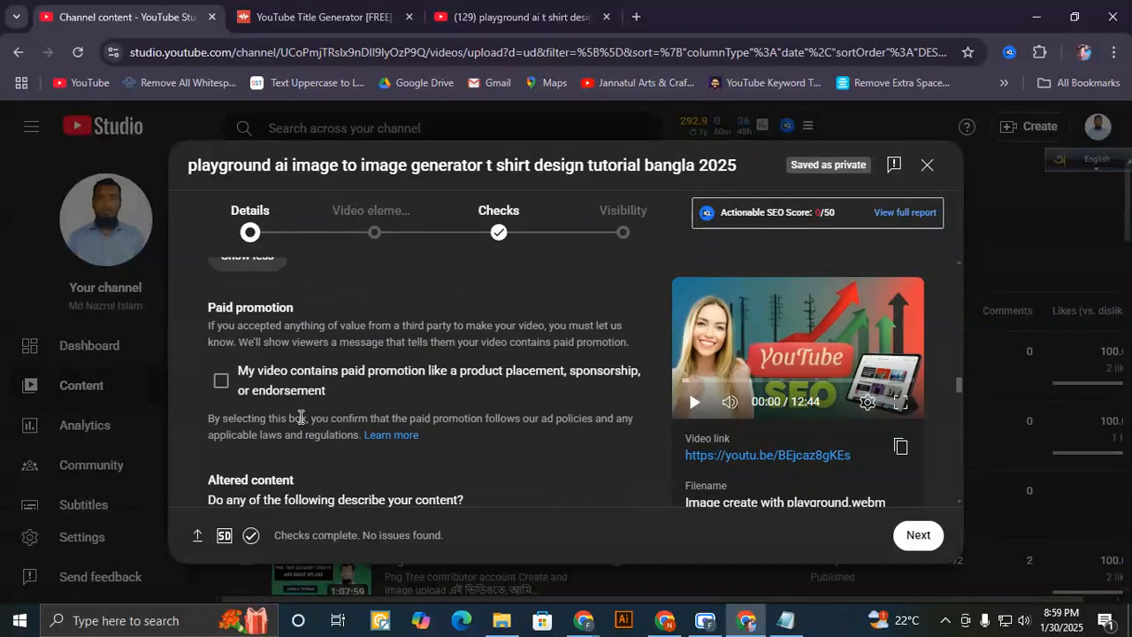
scroll(263, 376, "down", 3)
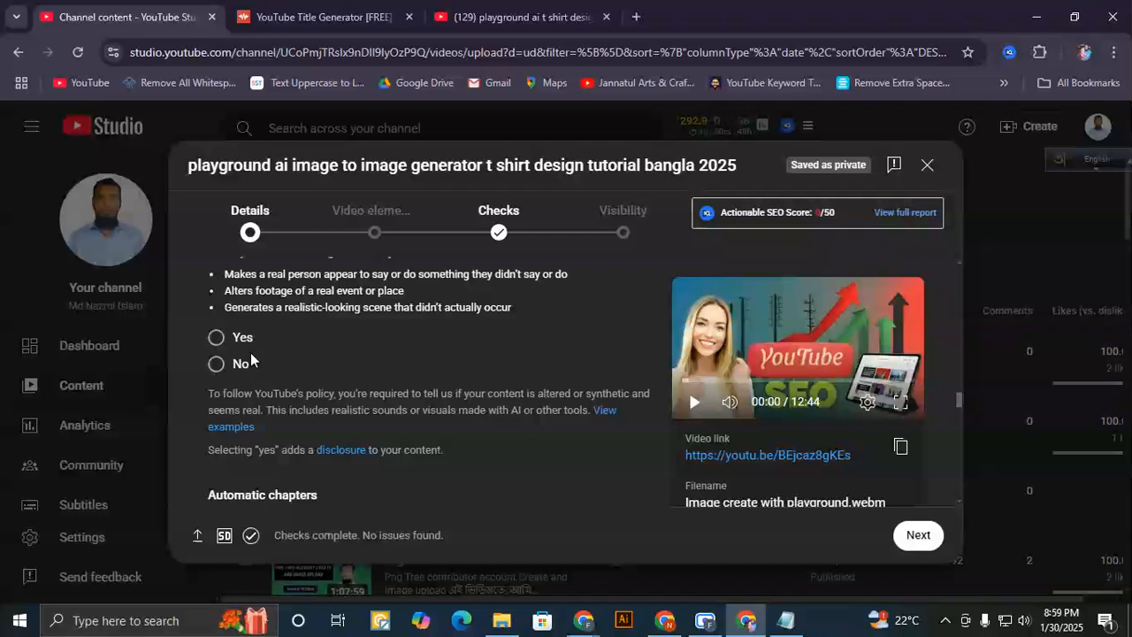
left_click(218, 366)
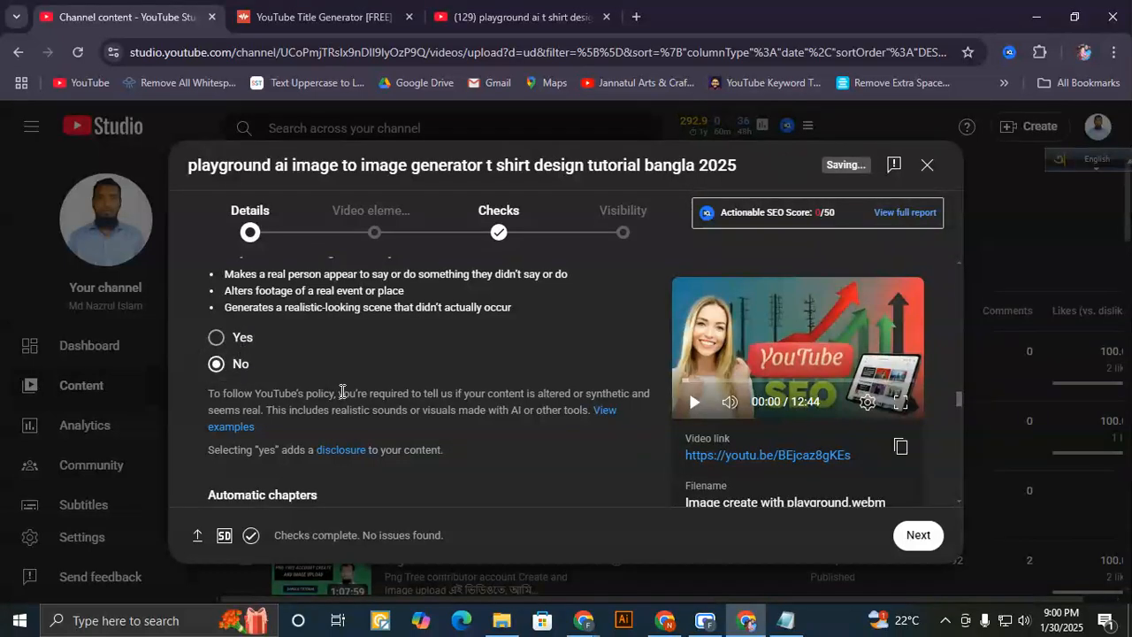
scroll(342, 392, "up", 1)
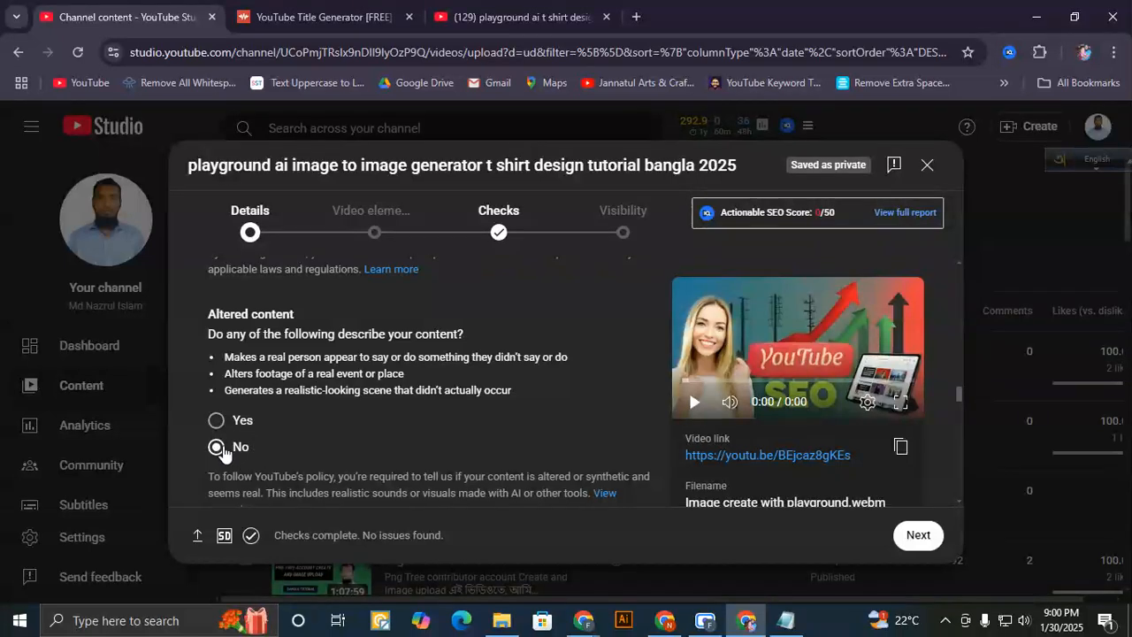
- Examine the Tags section and the keyword scores of its recommended tags
scroll(433, 432, "down", 2)
scroll(429, 432, "down", 3)
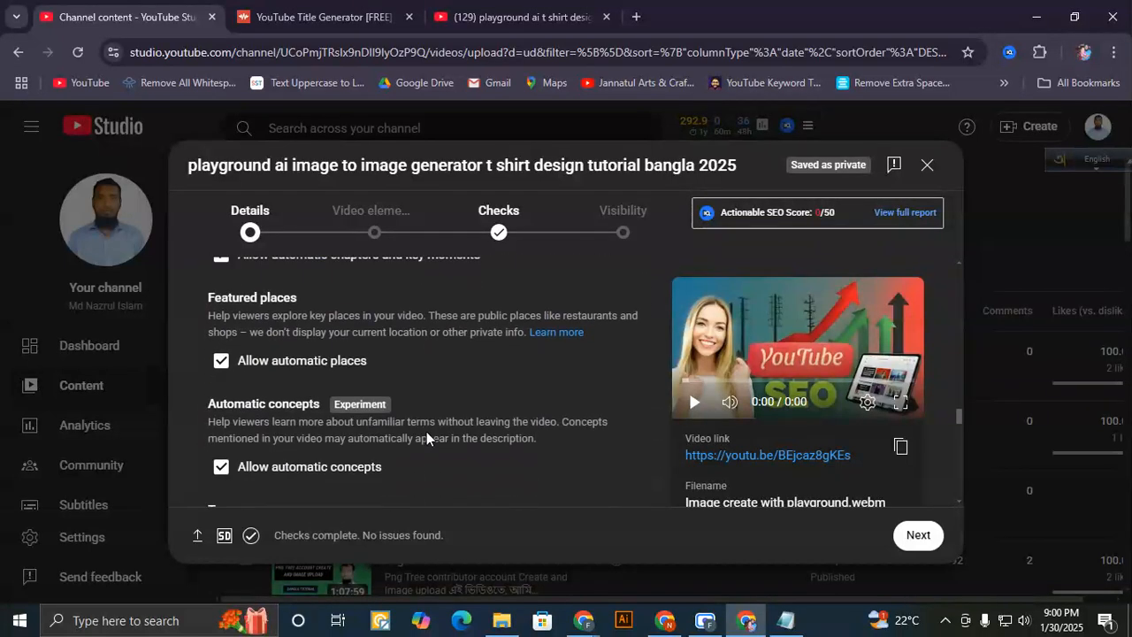
scroll(398, 414, "down", 1)
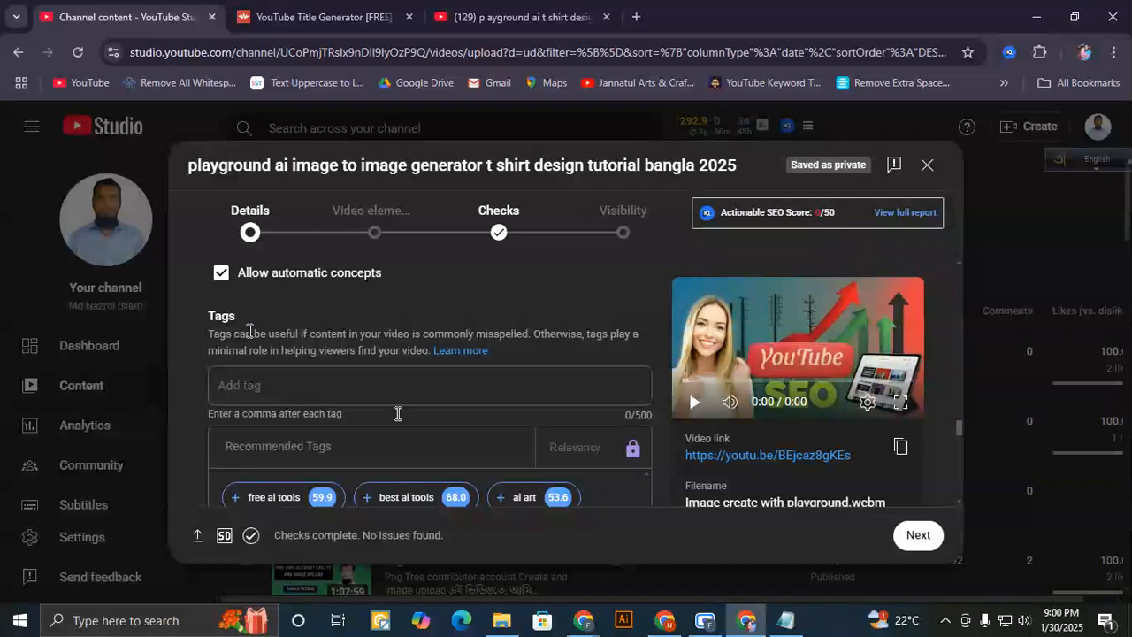
left_click_drag(215, 316, 234, 317)
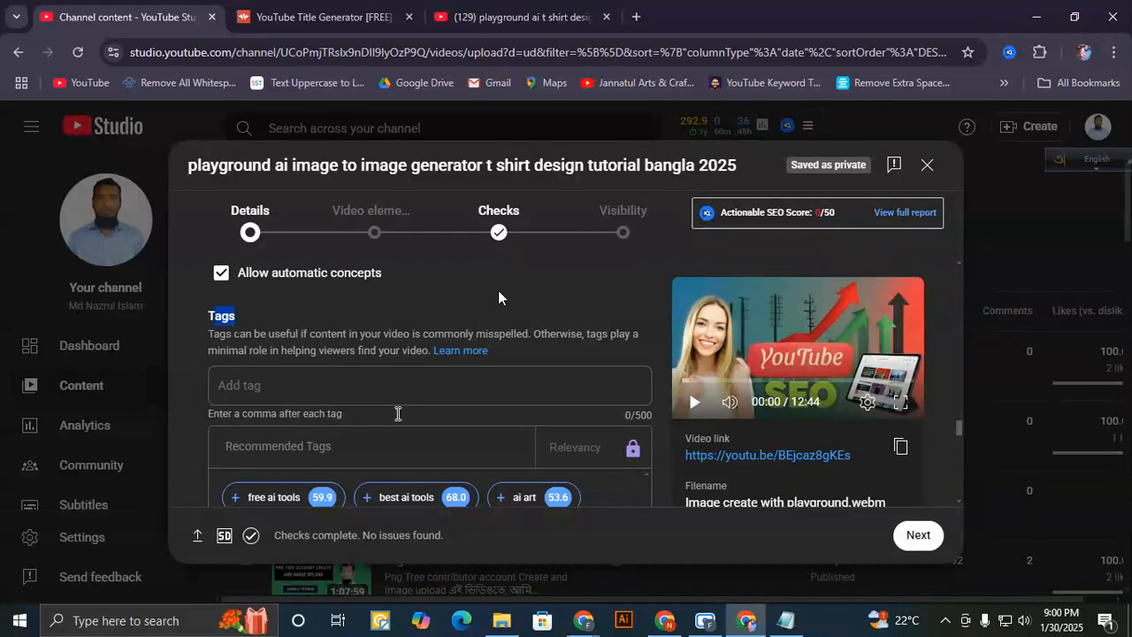
left_click(337, 312)
scroll(265, 433, "down", 1)
mouse_move(267, 427)
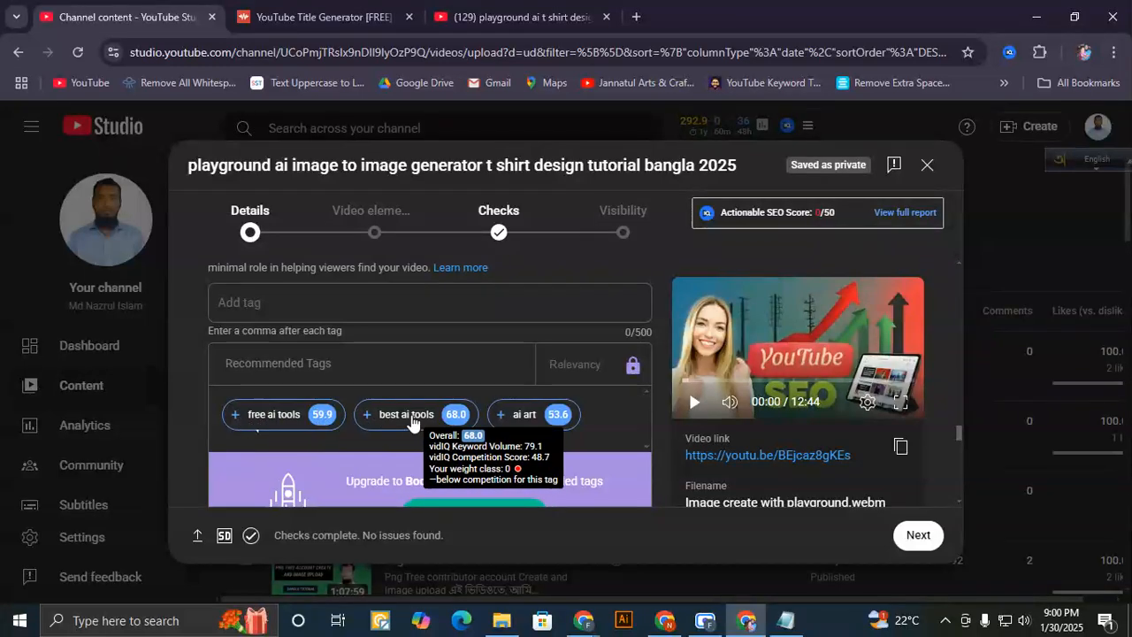
mouse_move(528, 425)
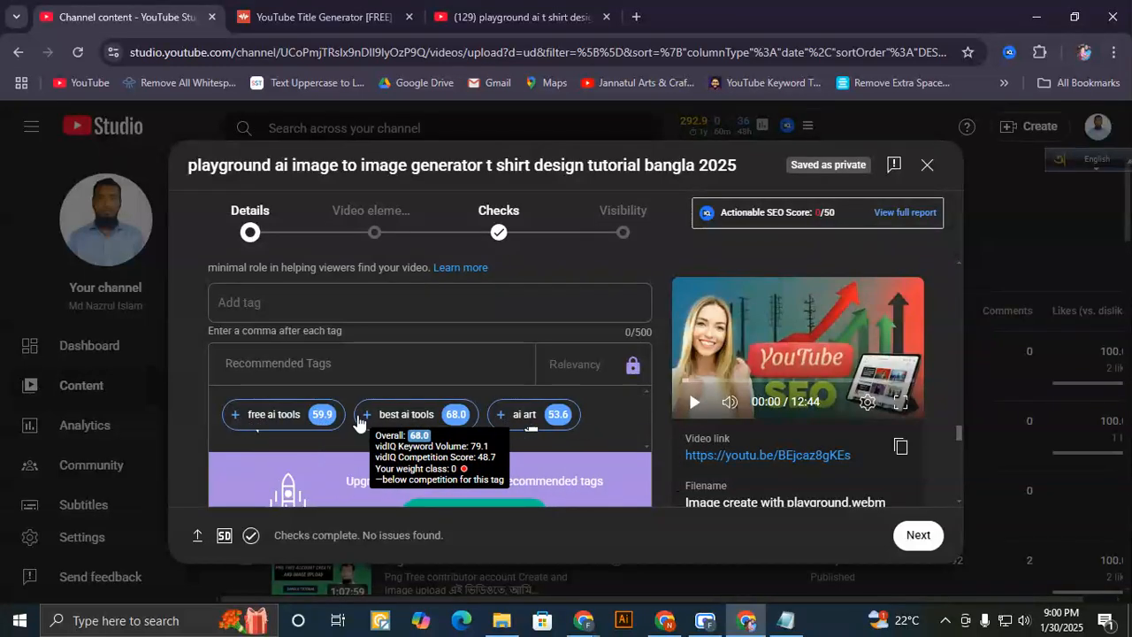
- Switch to the Google Meet call, check who is in the meeting, and close the participant list
left_click(701, 620)
left_click(702, 619)
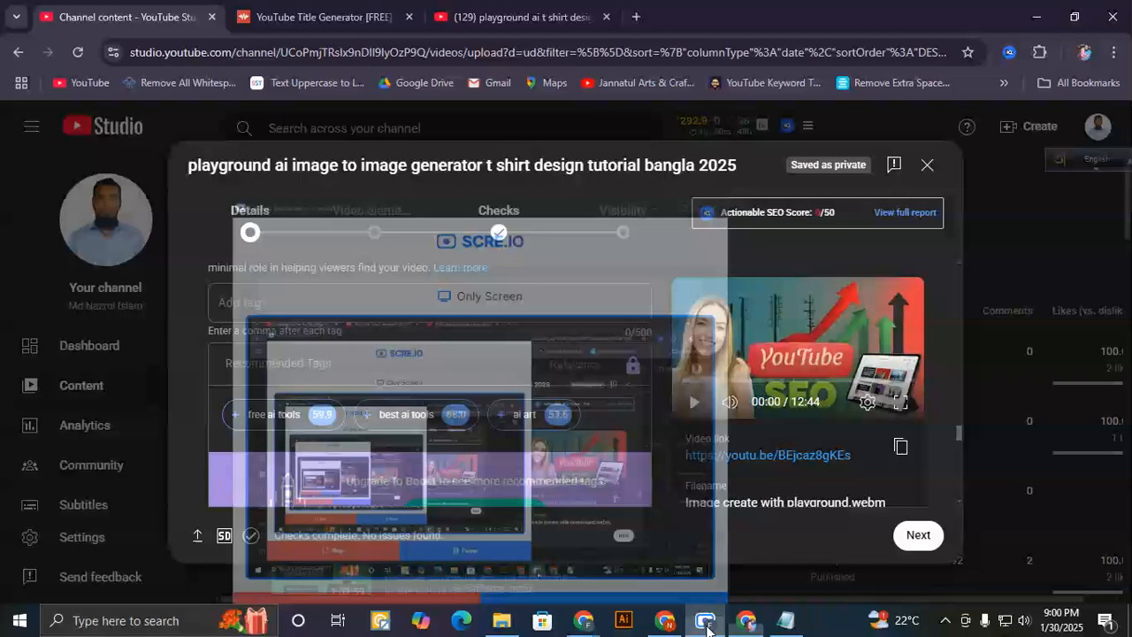
left_click(666, 621)
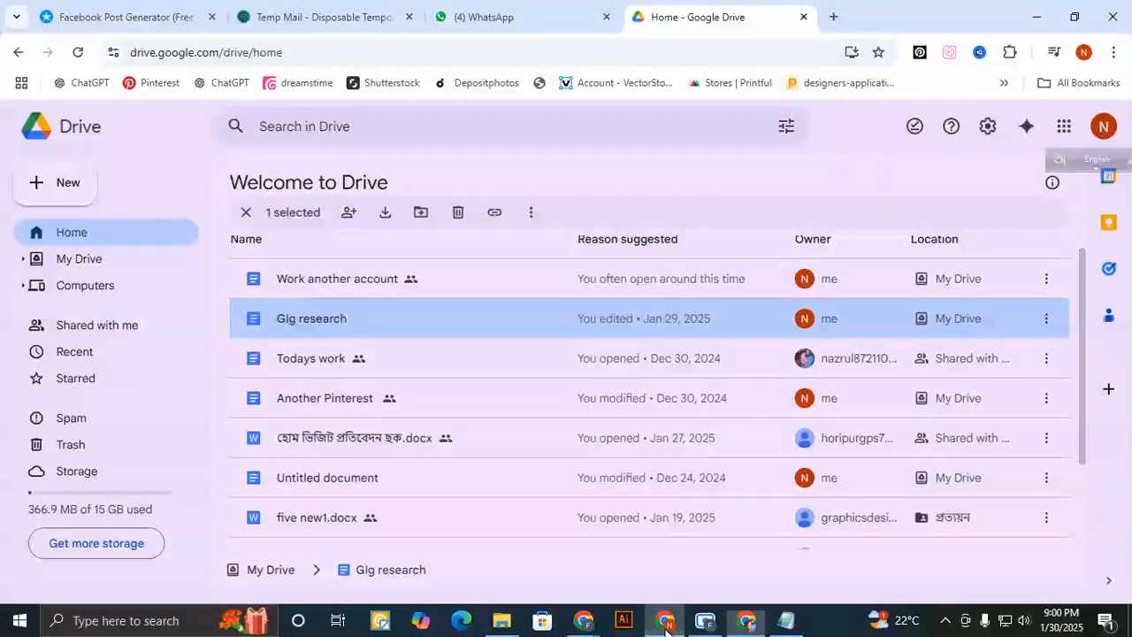
left_click(747, 623)
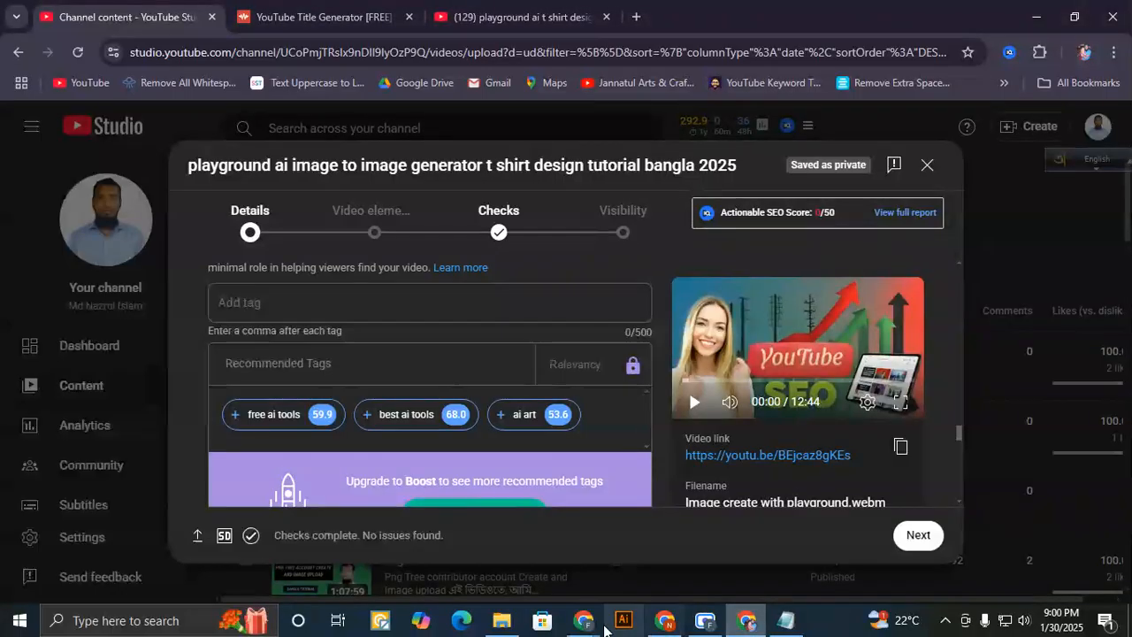
mouse_move(582, 619)
left_click(471, 582)
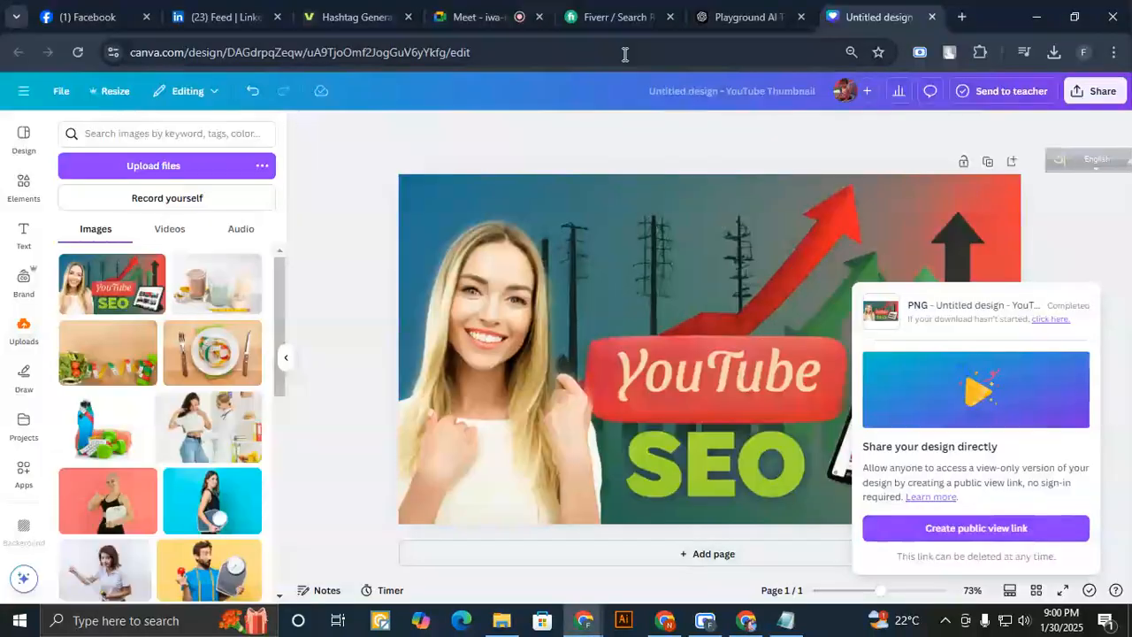
left_click(475, 19)
left_click(929, 573)
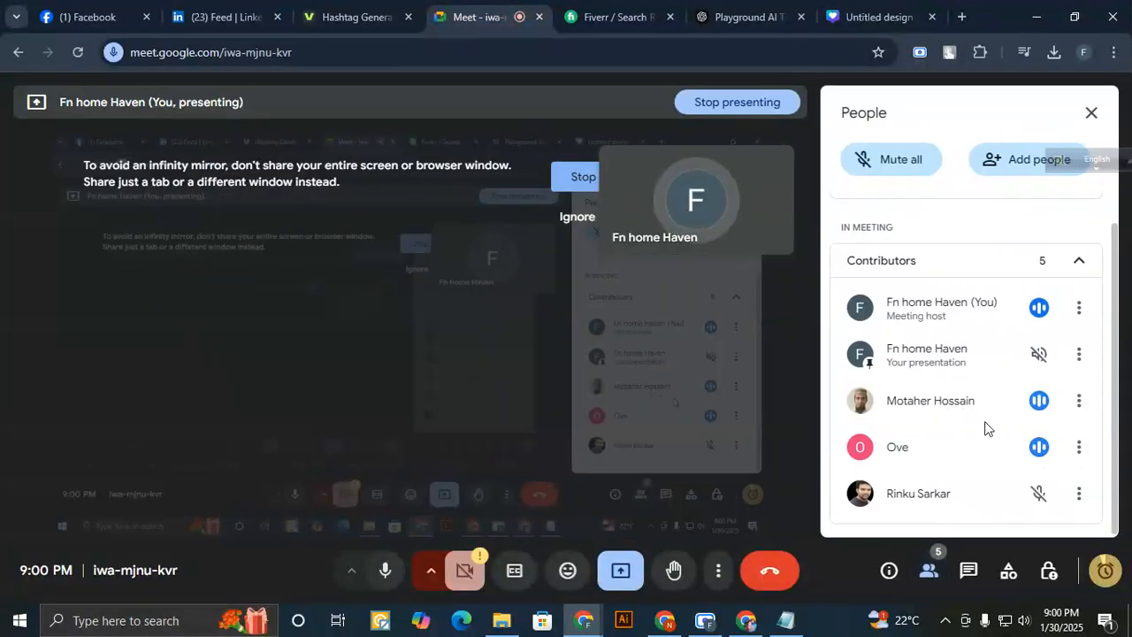
left_click(1093, 115)
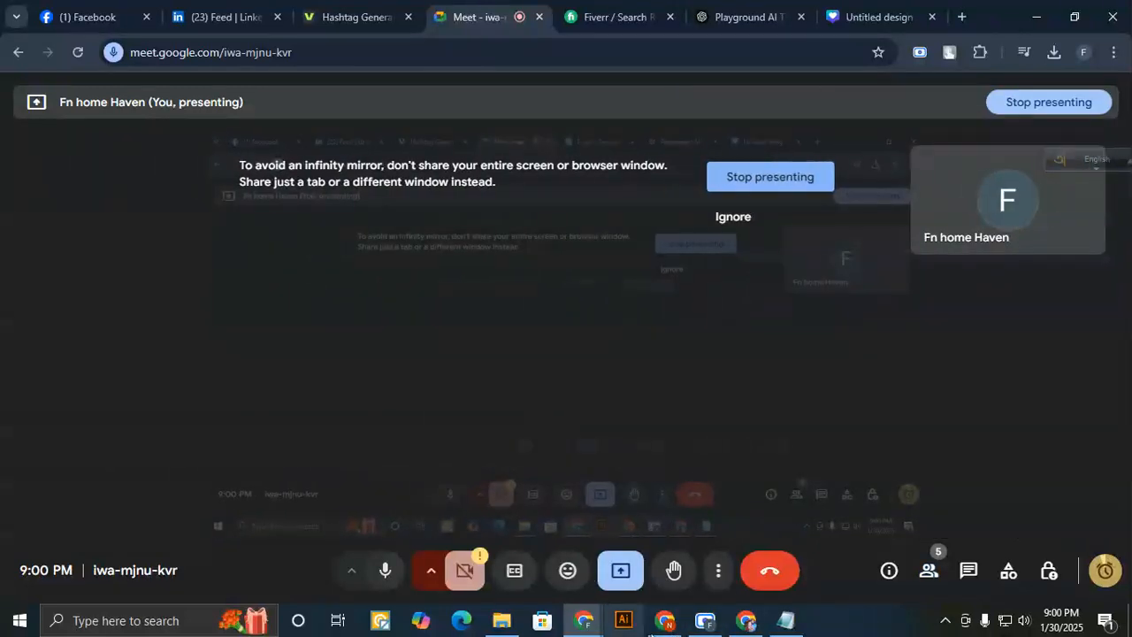
- Switch back to YouTube Studio and add the recommended tag "free ai tools" to the video
left_click(666, 620)
left_click(666, 628)
left_click(747, 625)
left_click(273, 306)
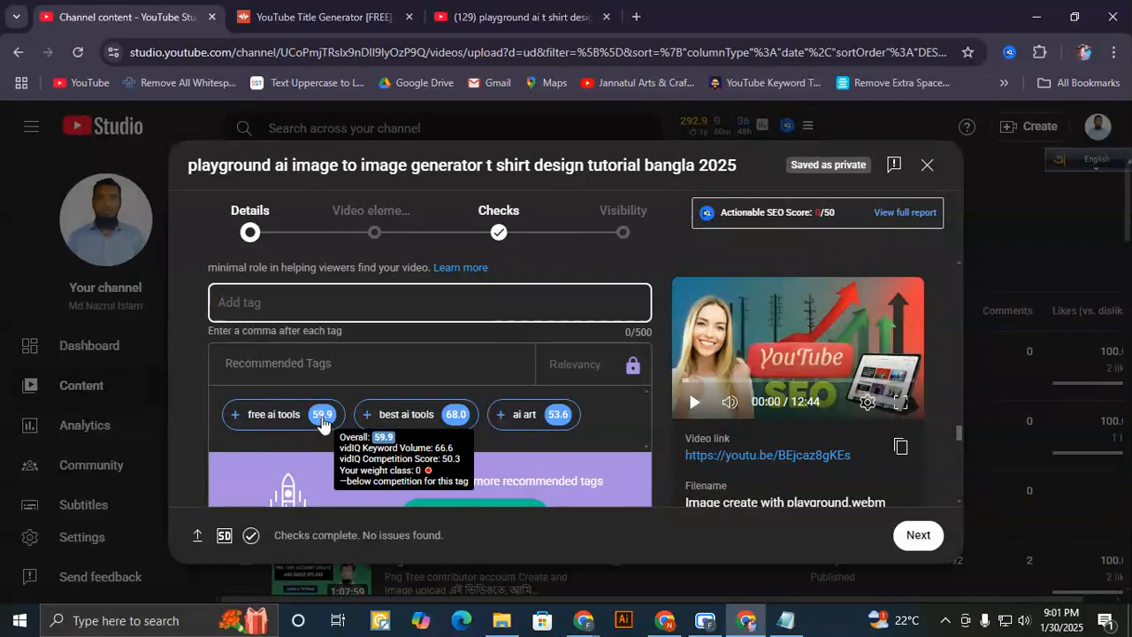
left_click(237, 418)
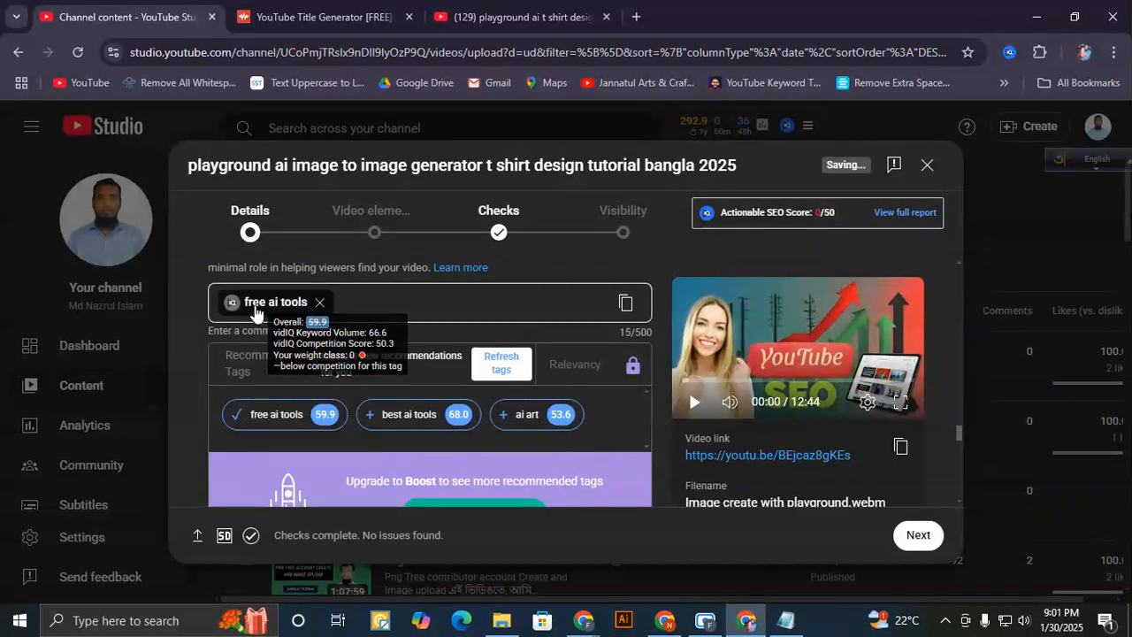
- Add the recommended tags "best ai tools" and "ai art" to the video
left_click(384, 412)
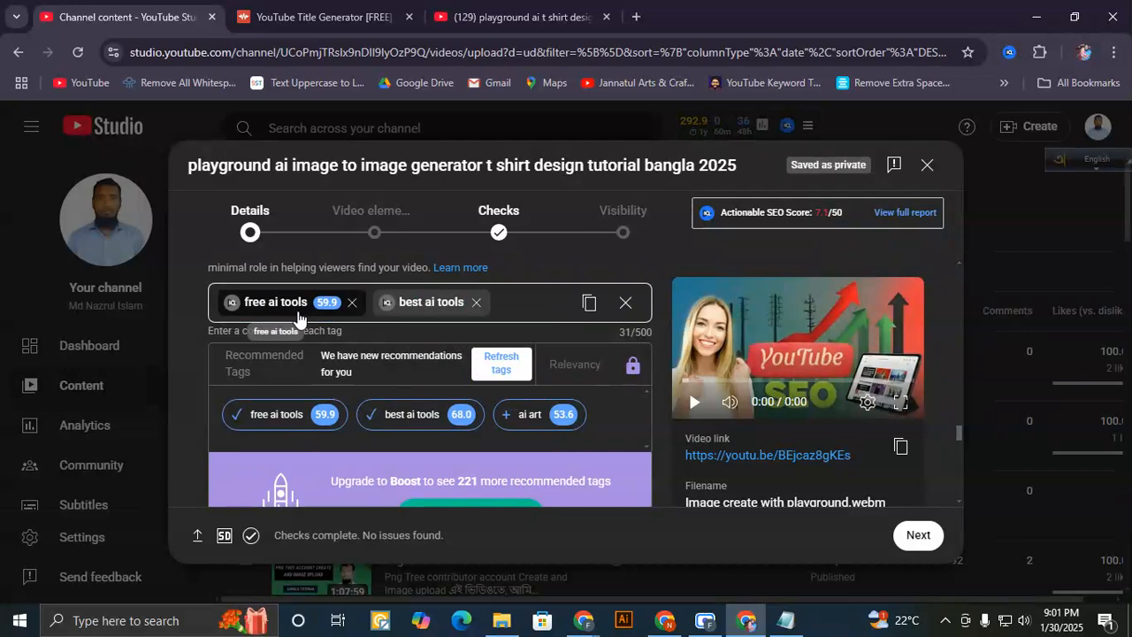
mouse_move(475, 416)
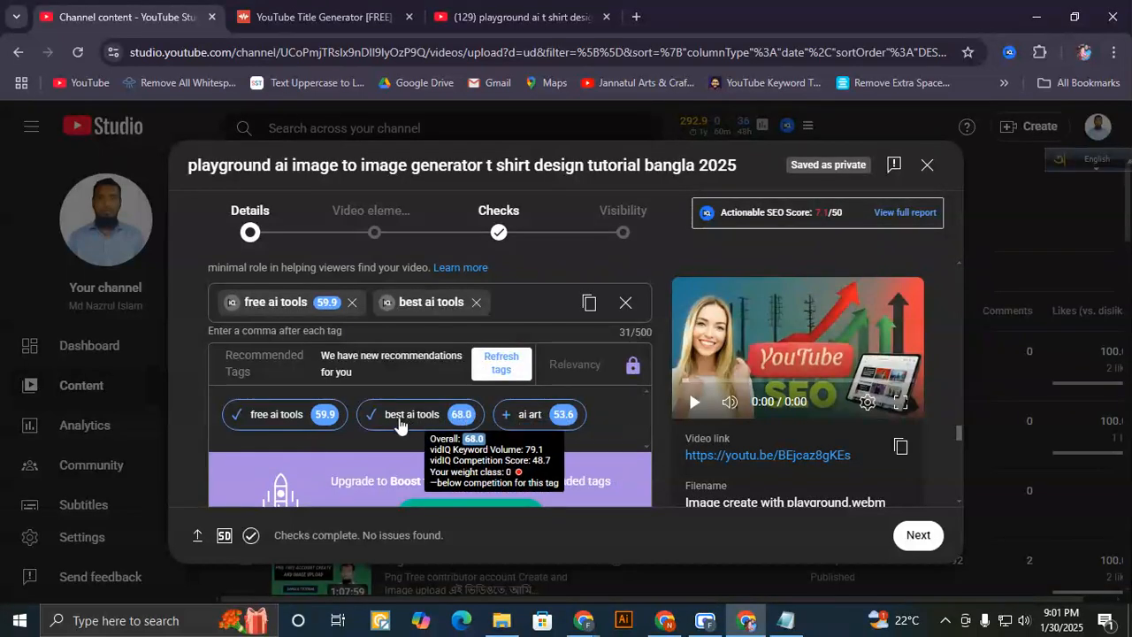
mouse_move(512, 421)
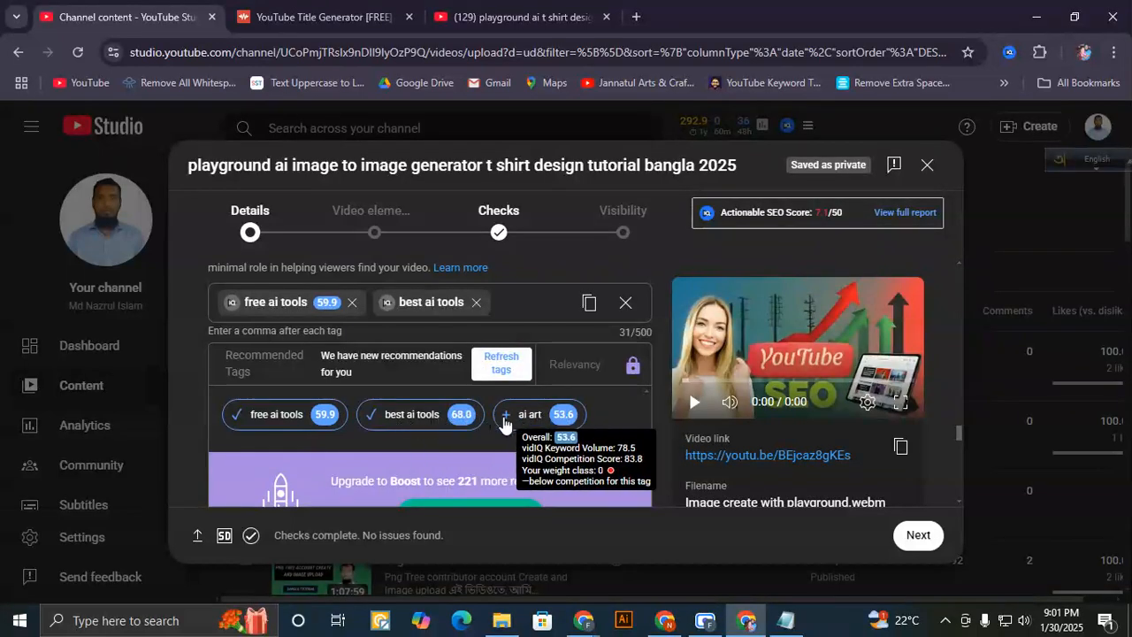
left_click(512, 418)
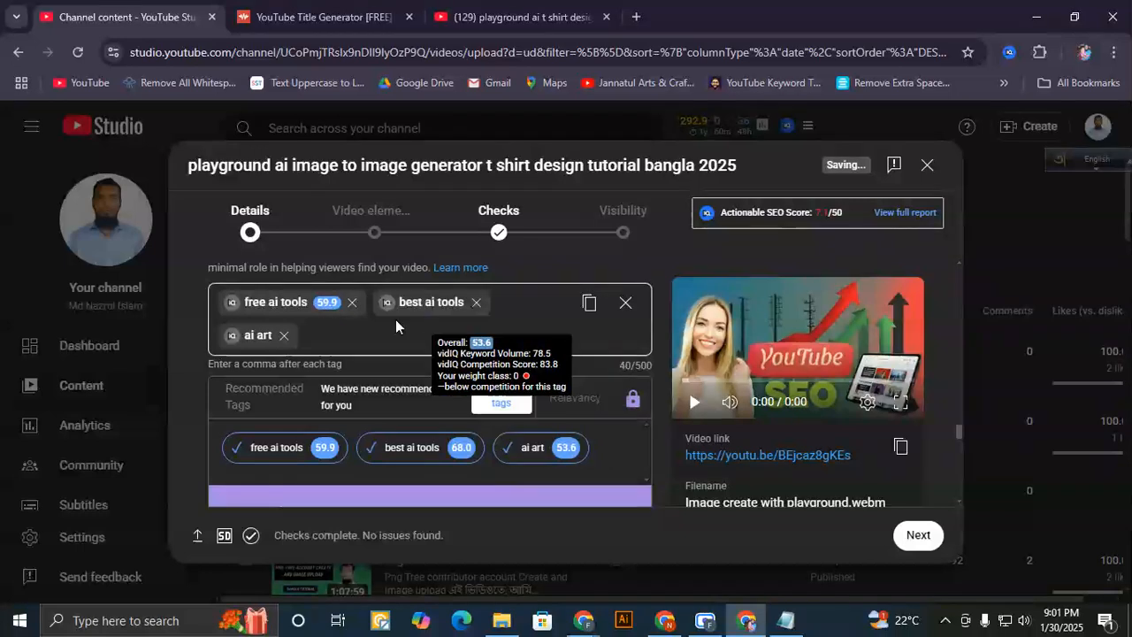
- Refresh the recommended tags, add "professional ai tools" and "best free ai tools" to the video, and refresh the recommendations again
left_click(501, 396)
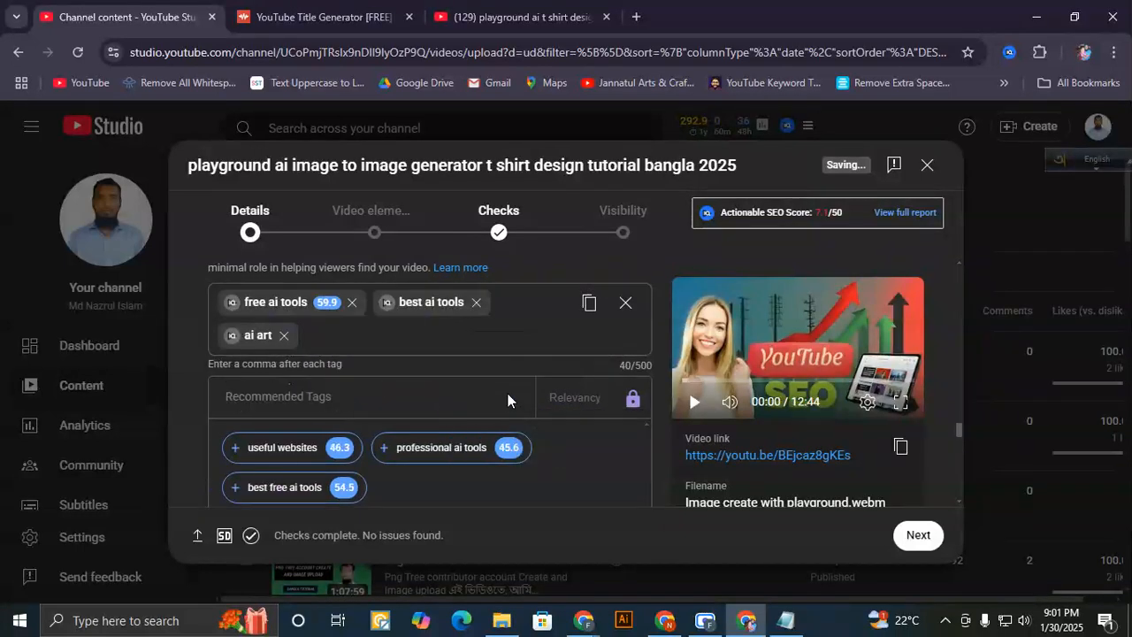
scroll(275, 455, "down", 1)
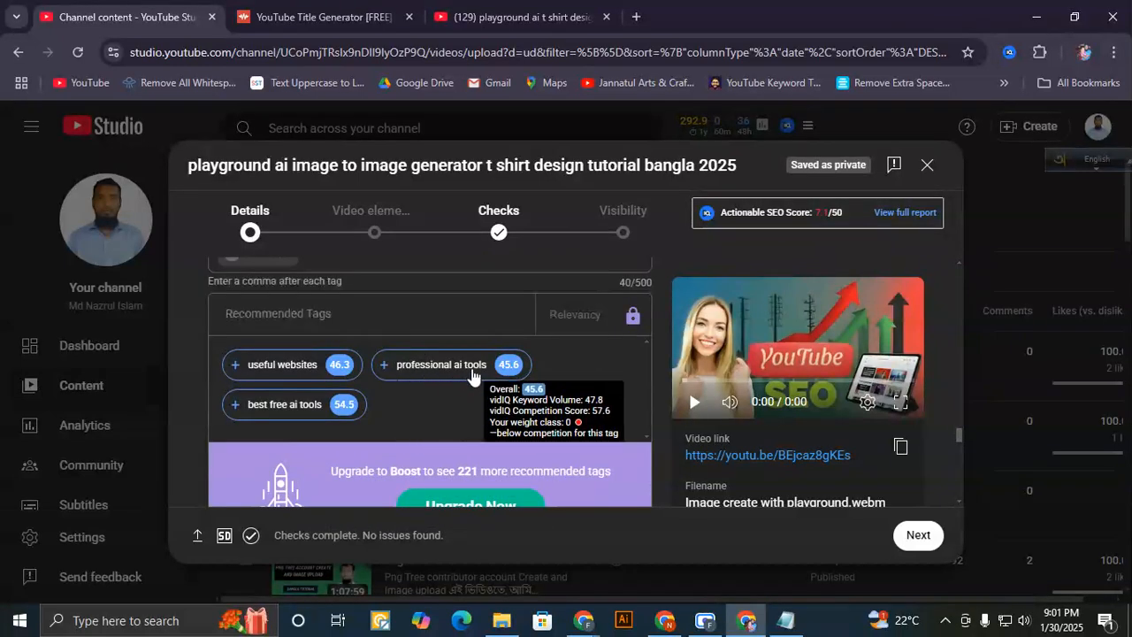
left_click(395, 378)
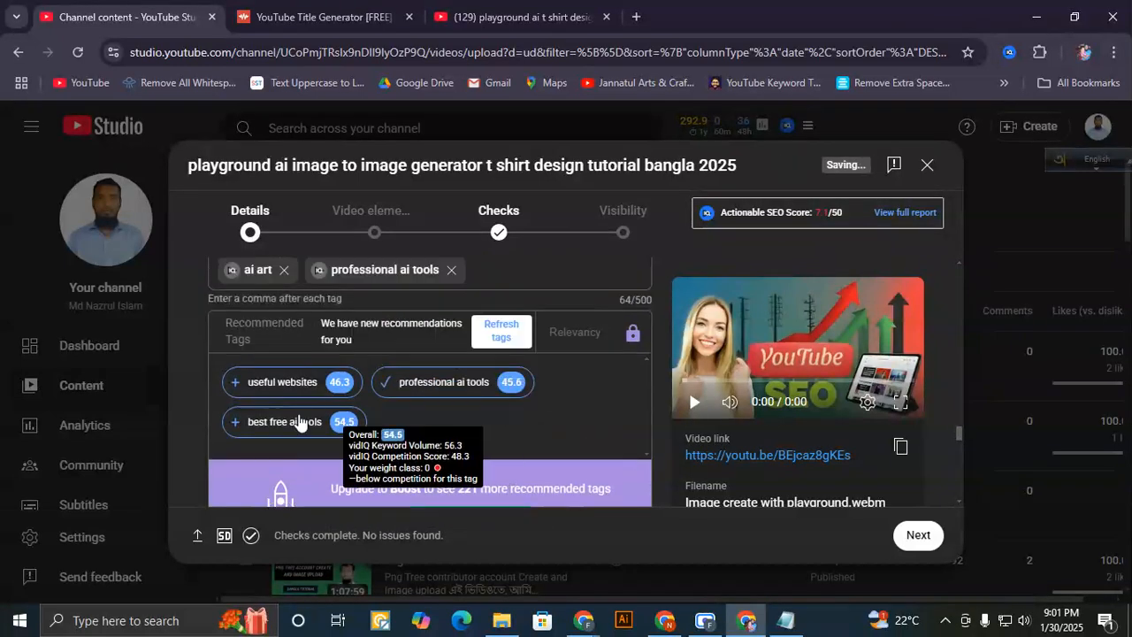
left_click(230, 425)
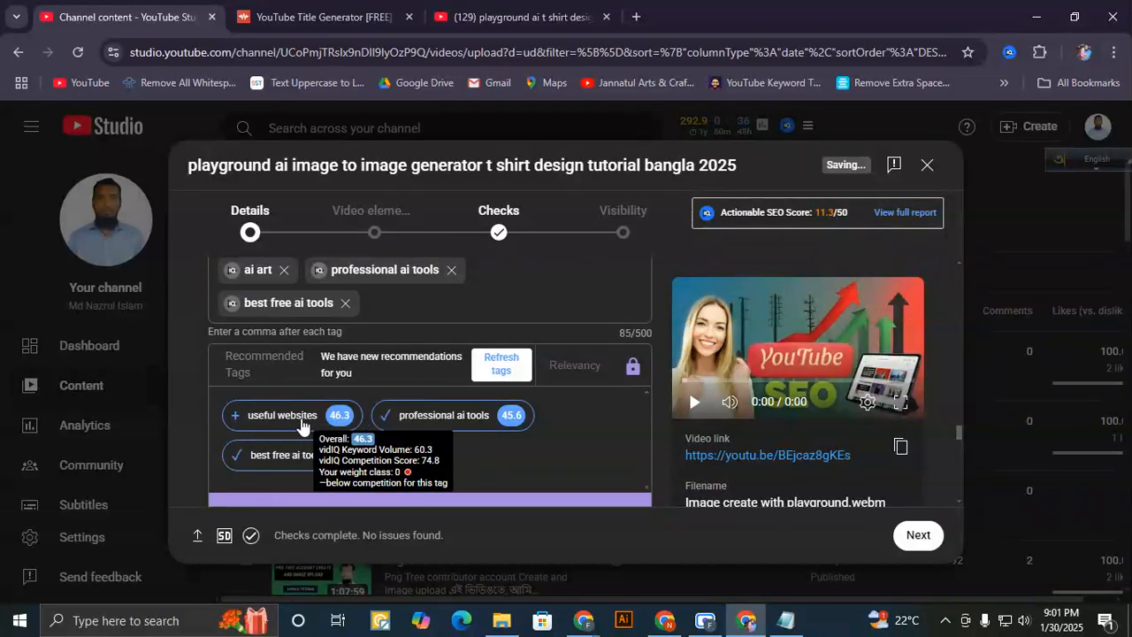
left_click(502, 364)
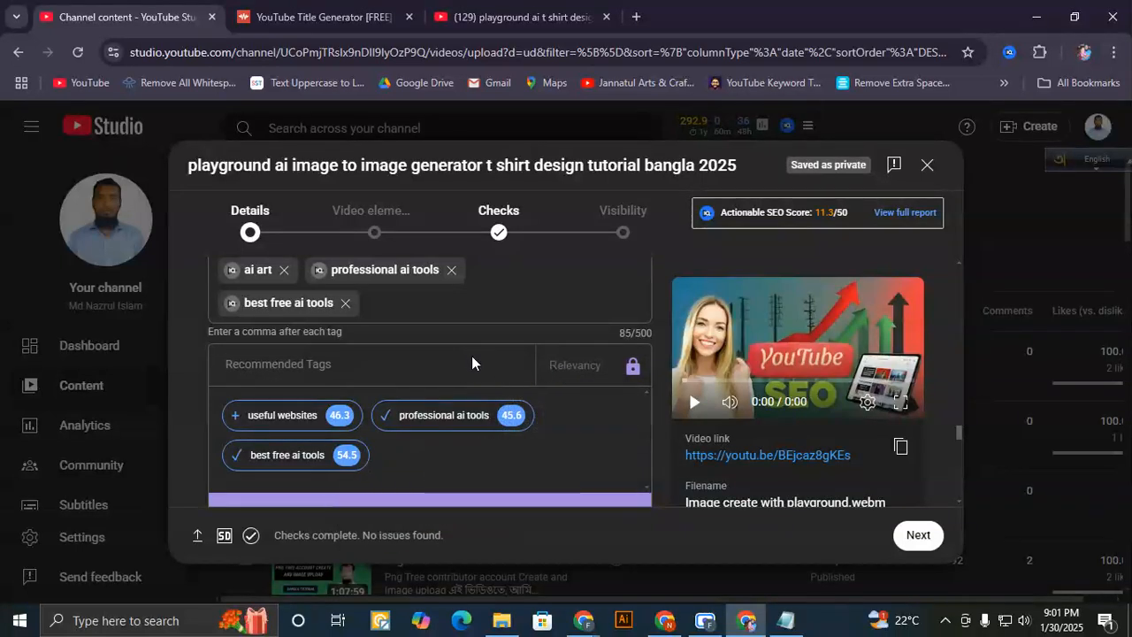
- Check that the vidIQ Vision for YouTube extension is pinned in the browser's extensions list, and return to the video's tags
scroll(475, 367, "up", 1)
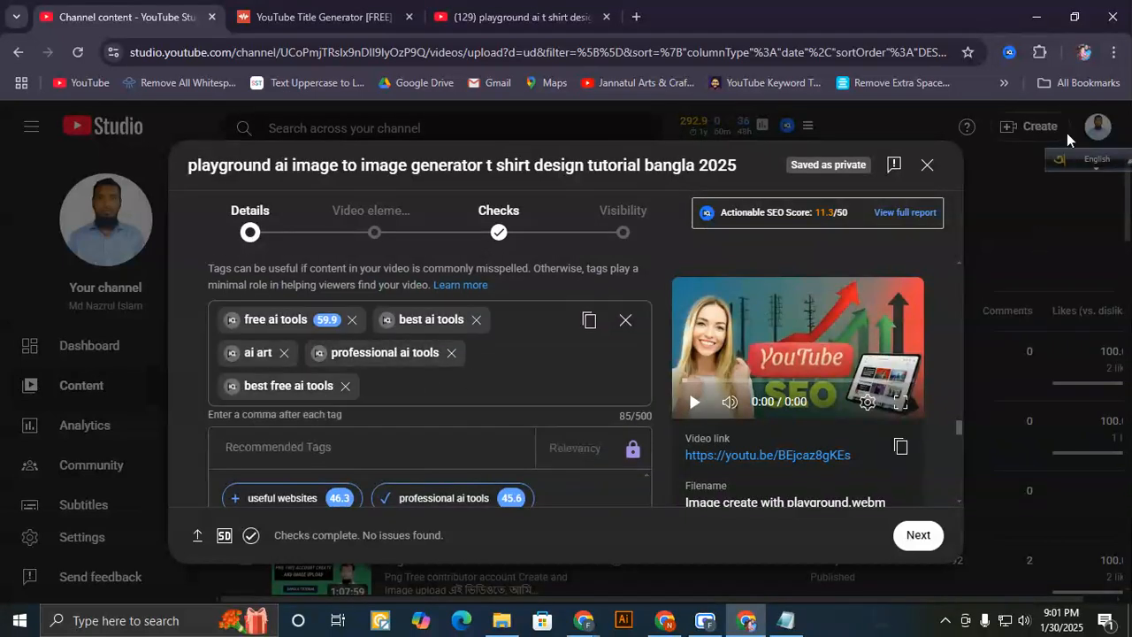
left_click(1040, 52)
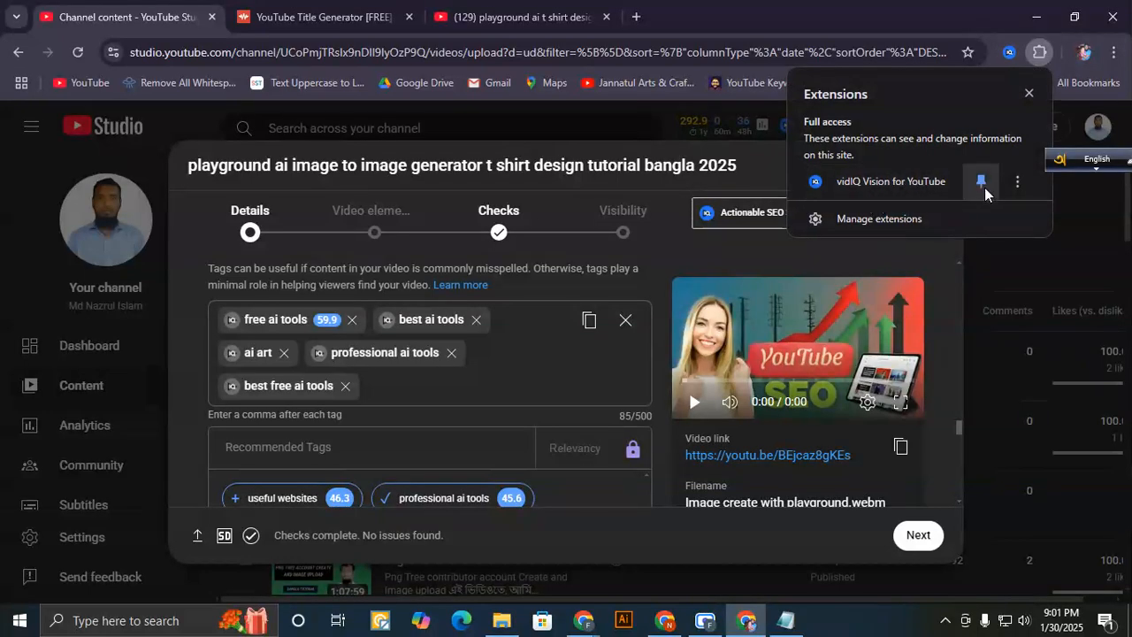
left_click(147, 16)
left_click(434, 389)
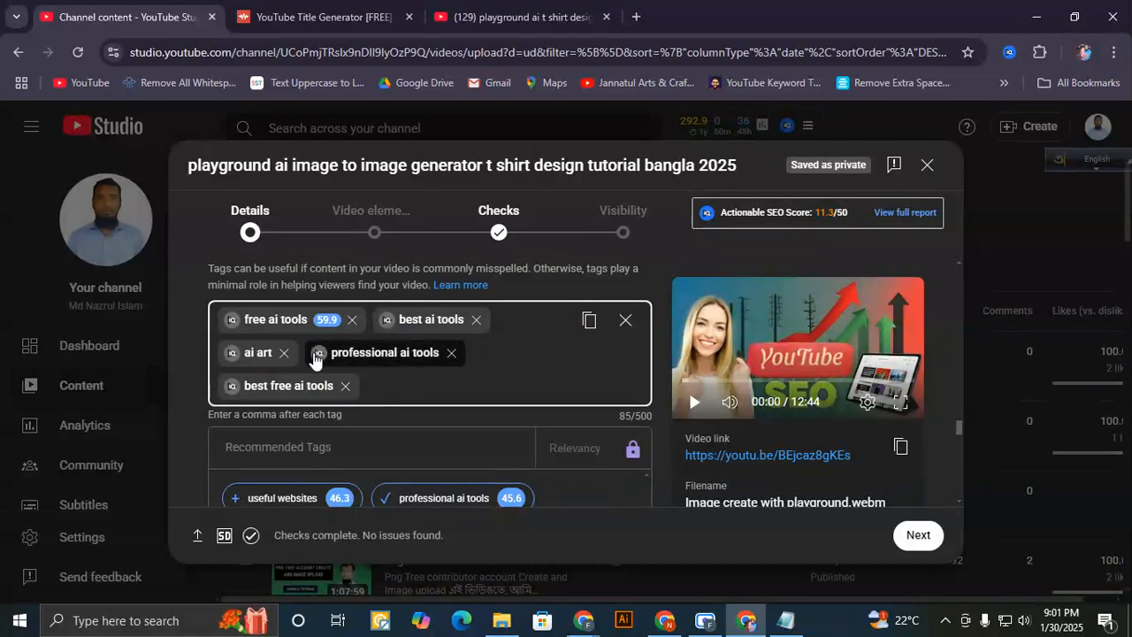
scroll(329, 354, "down", 1)
scroll(404, 329, "up", 1)
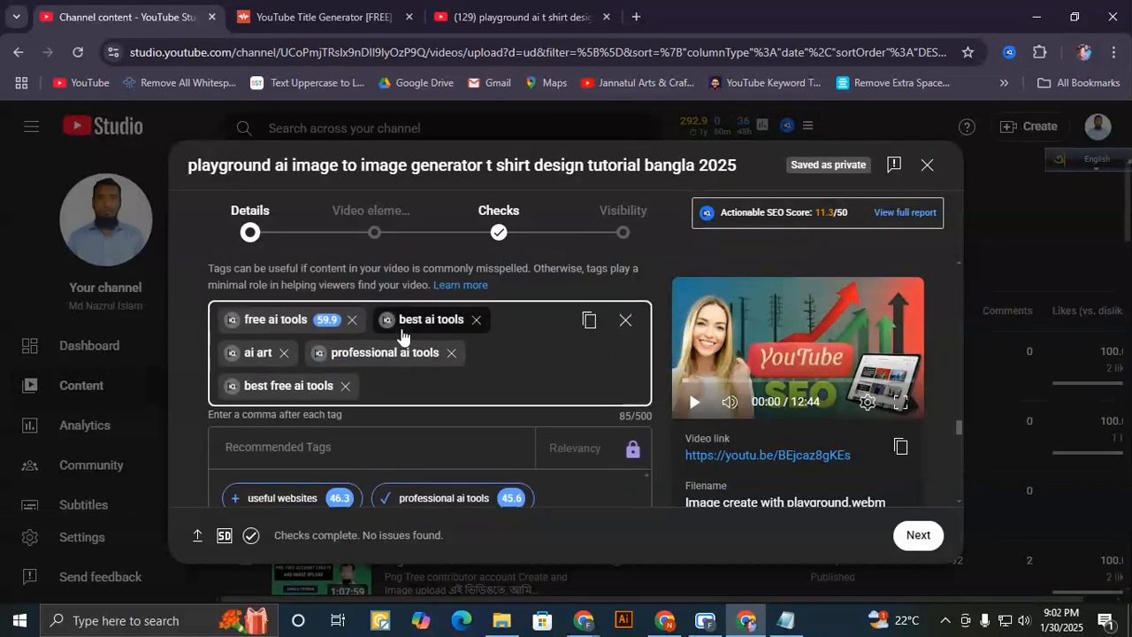
- Inspect the keyword "free ai tools" in the Keyword Inspector, add the related keyword "ai for graphic" as a tag, and close the inspector
left_click(232, 320)
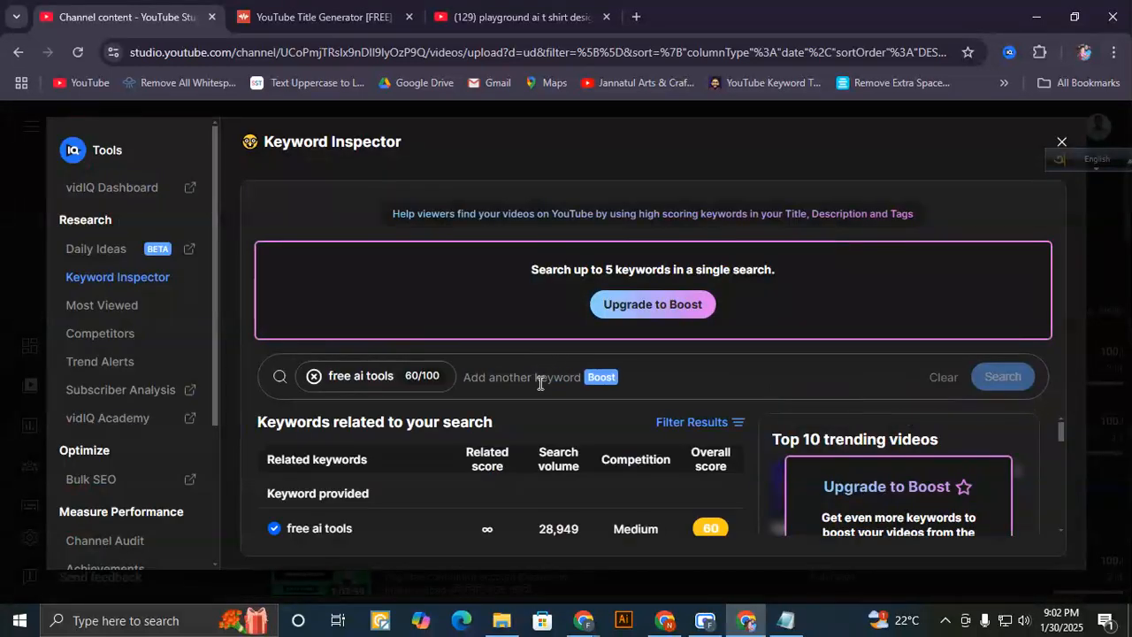
scroll(354, 476, "down", 1)
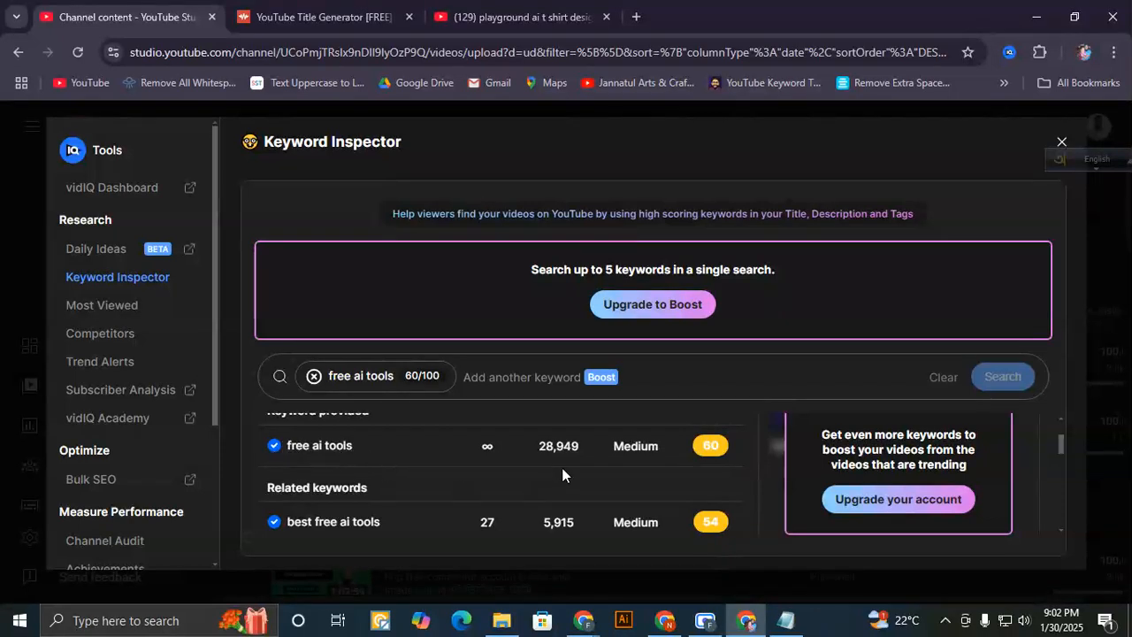
left_click_drag(615, 447, 650, 448)
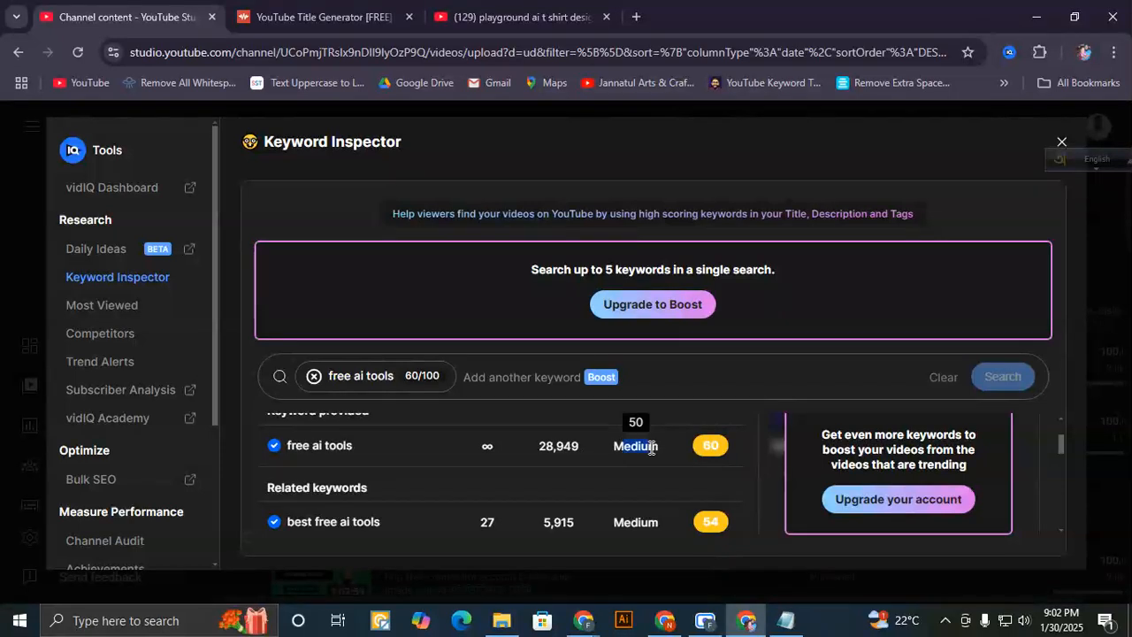
scroll(637, 464, "down", 1)
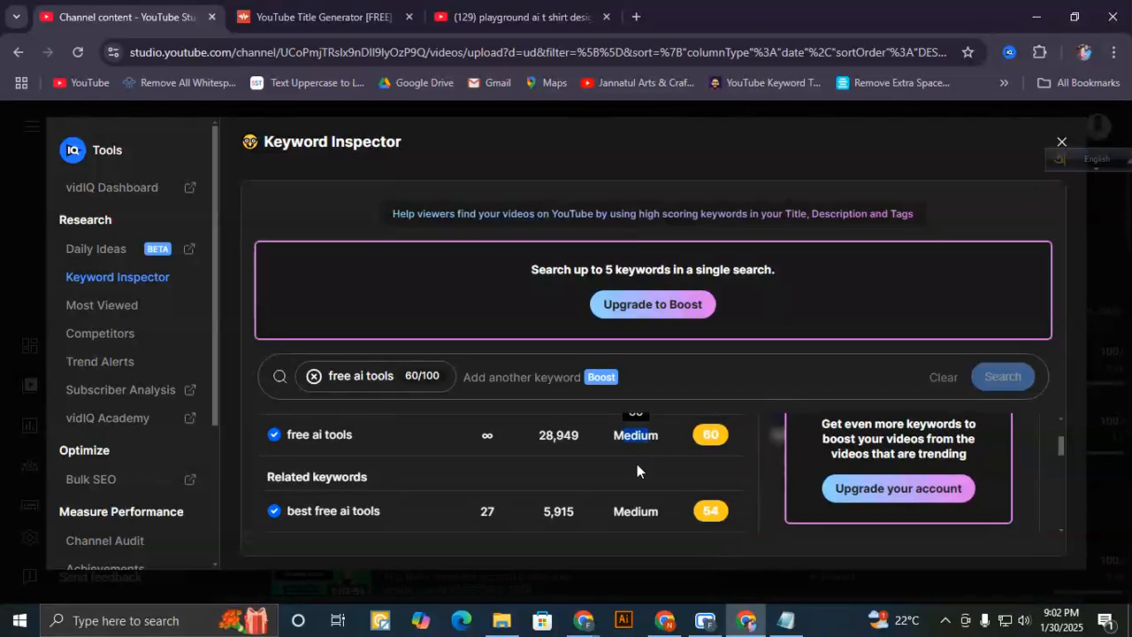
left_click_drag(632, 482, 649, 482)
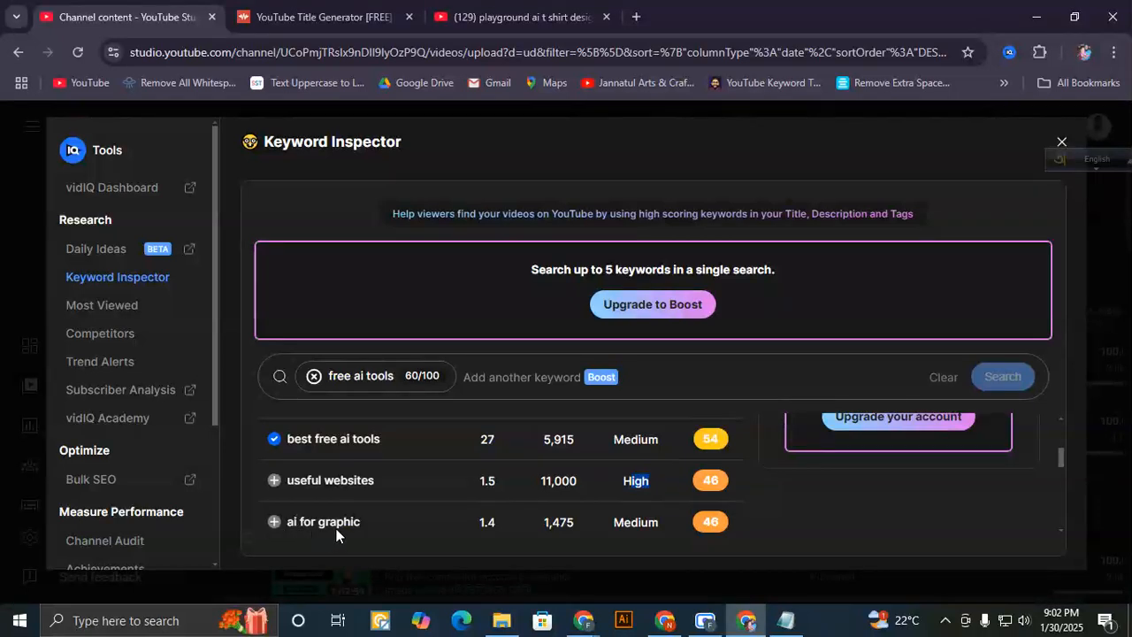
left_click(274, 523)
scroll(371, 508, "down", 2)
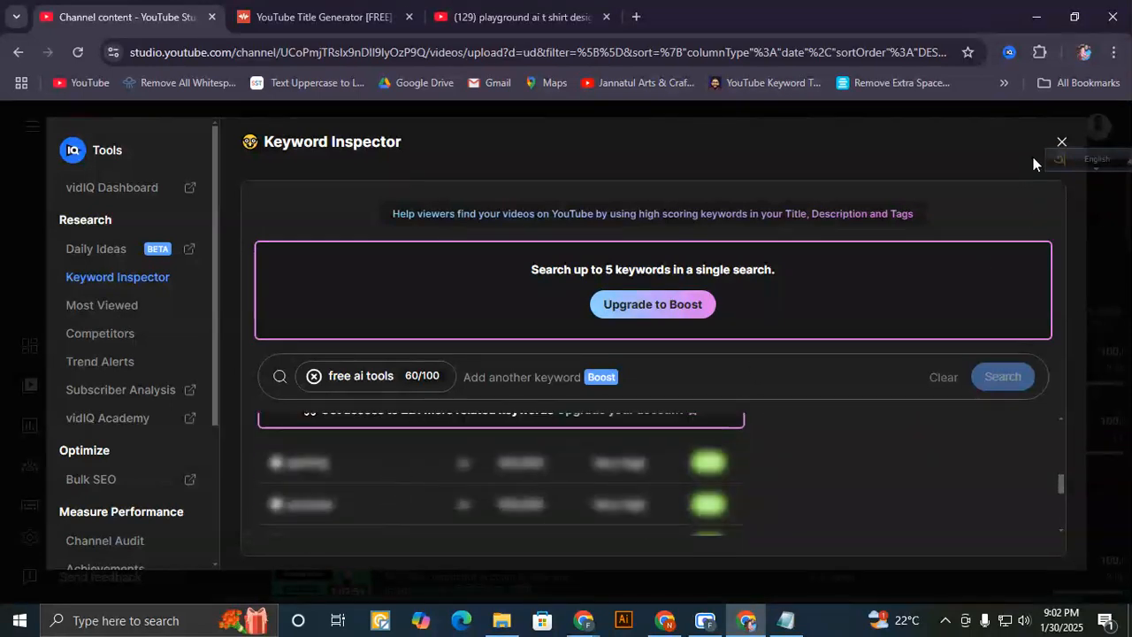
left_click_drag(1095, 159, 1090, 261)
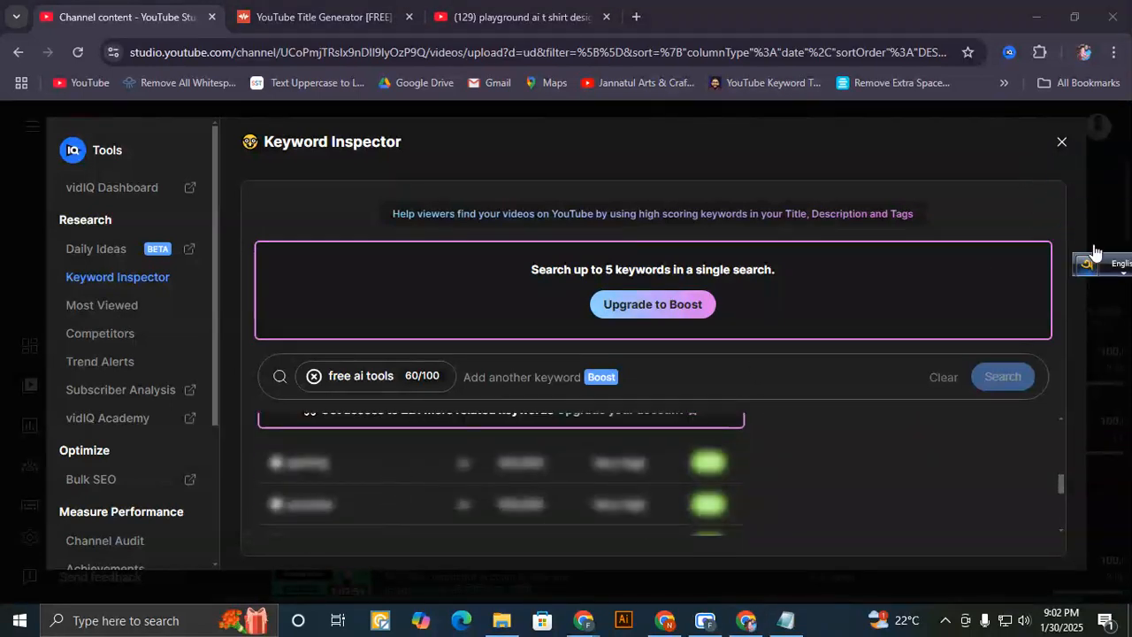
left_click(1063, 143)
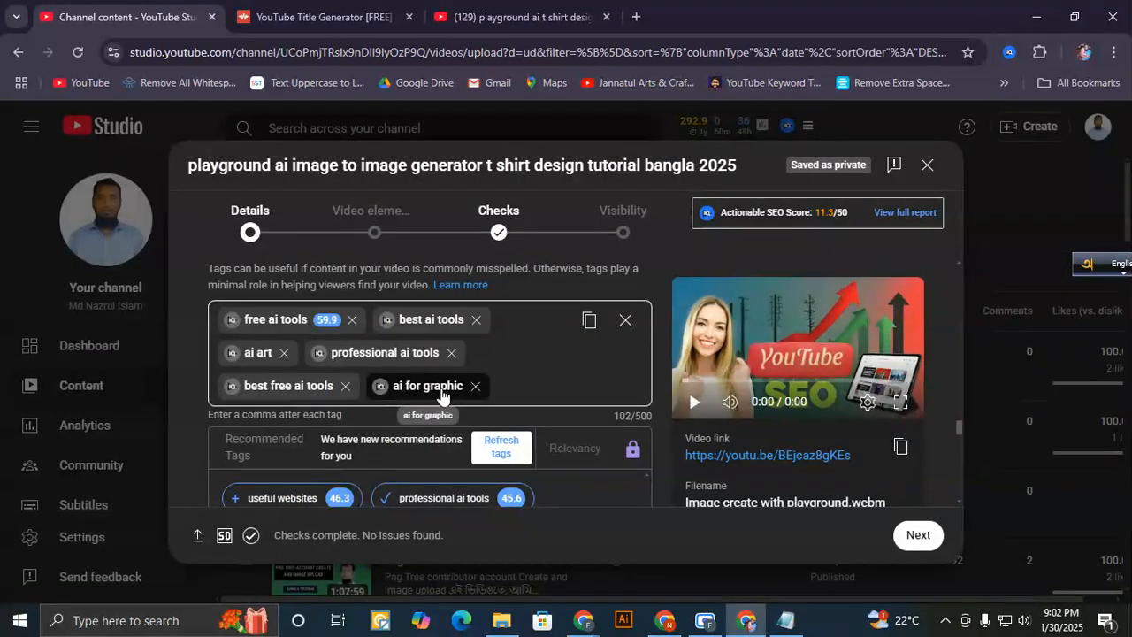
- Inspect the tag "best ai tools" in the Keyword Inspector and add the related keyword "ai tools" as a tag
left_click(387, 319)
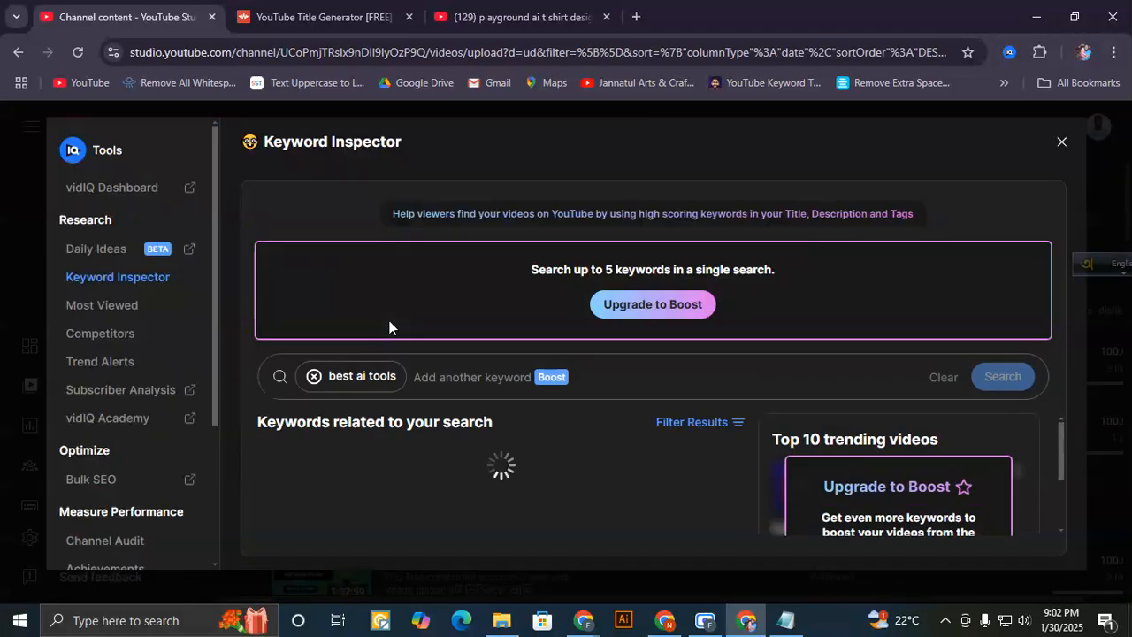
scroll(375, 467, "down", 2)
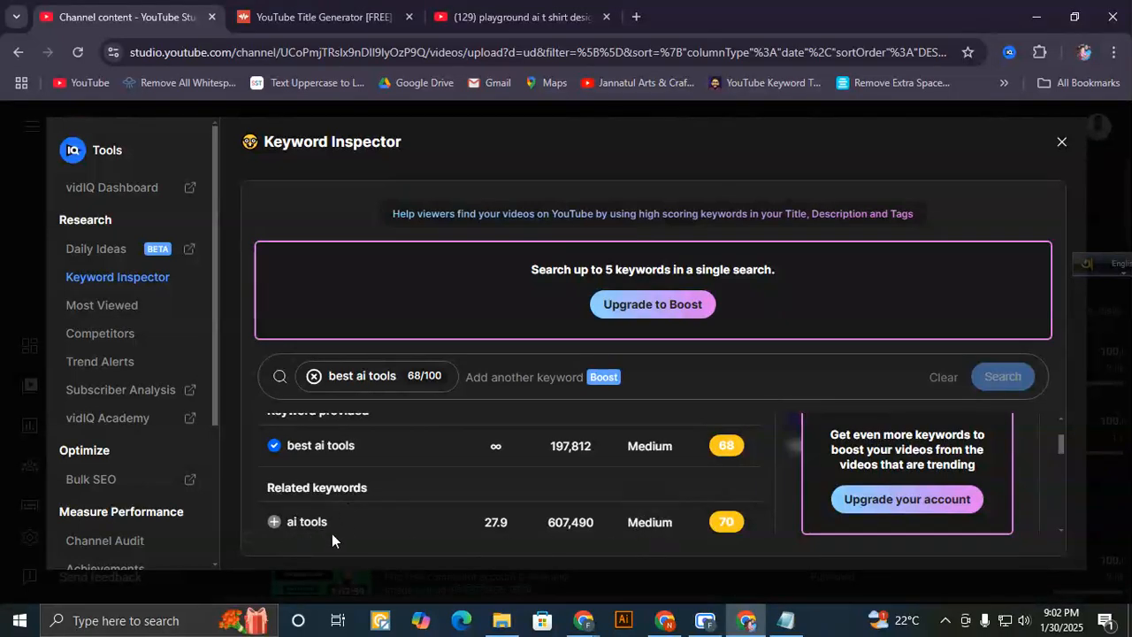
left_click(273, 524)
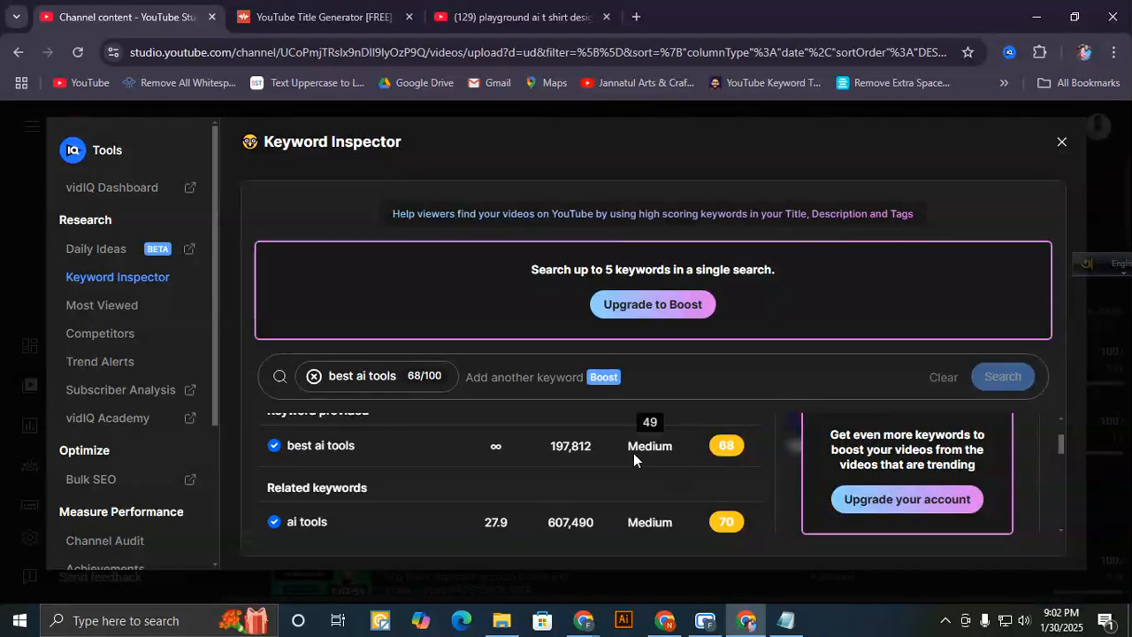
- Compare the search volume and competition of "best ai tools" and its related keywords, including "business planning software", and close the Keyword Inspector
left_click_drag(629, 446, 672, 448)
scroll(669, 467, "up", 2)
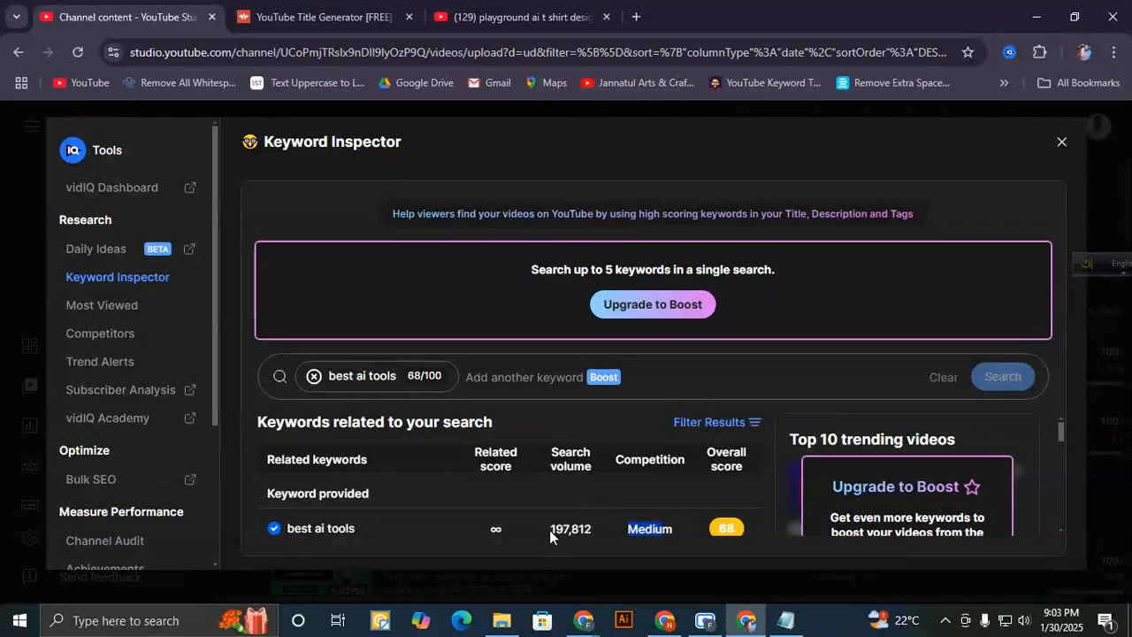
left_click_drag(554, 528, 584, 473)
left_click(584, 471)
scroll(561, 451, "up", 1)
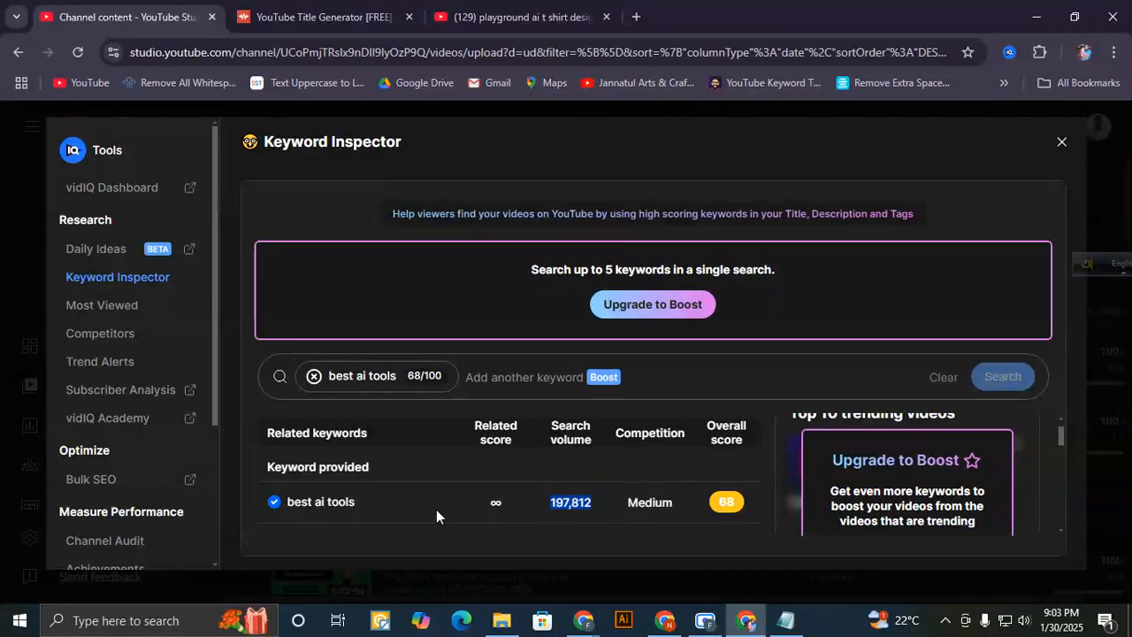
double_click(641, 504)
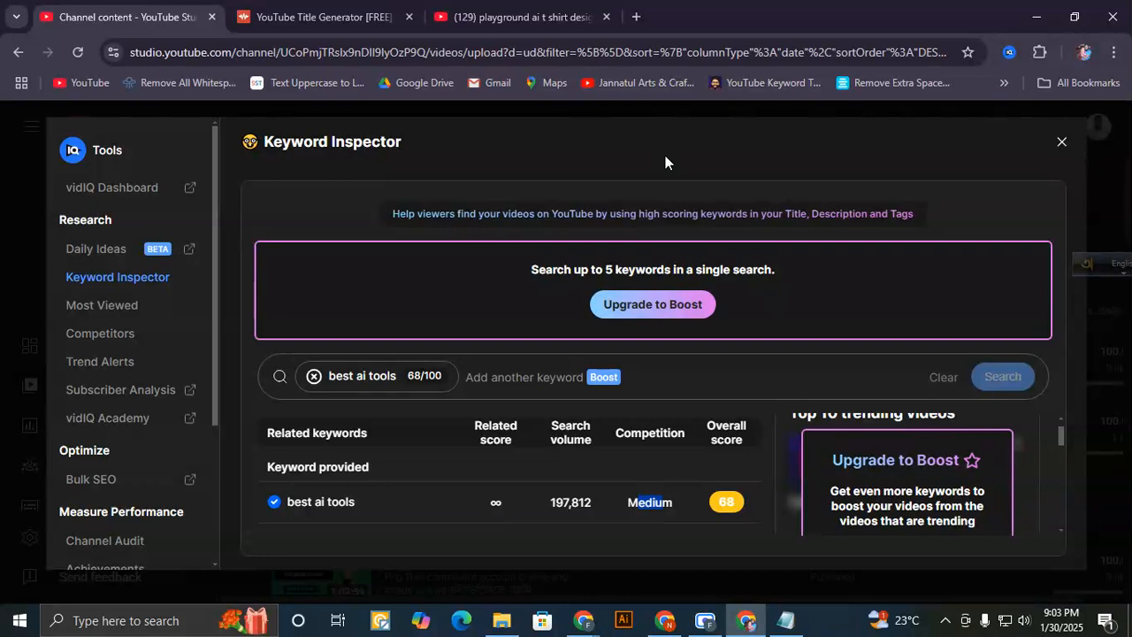
mouse_move(662, 511)
left_click_drag(651, 504, 628, 506)
scroll(551, 487, "down", 2)
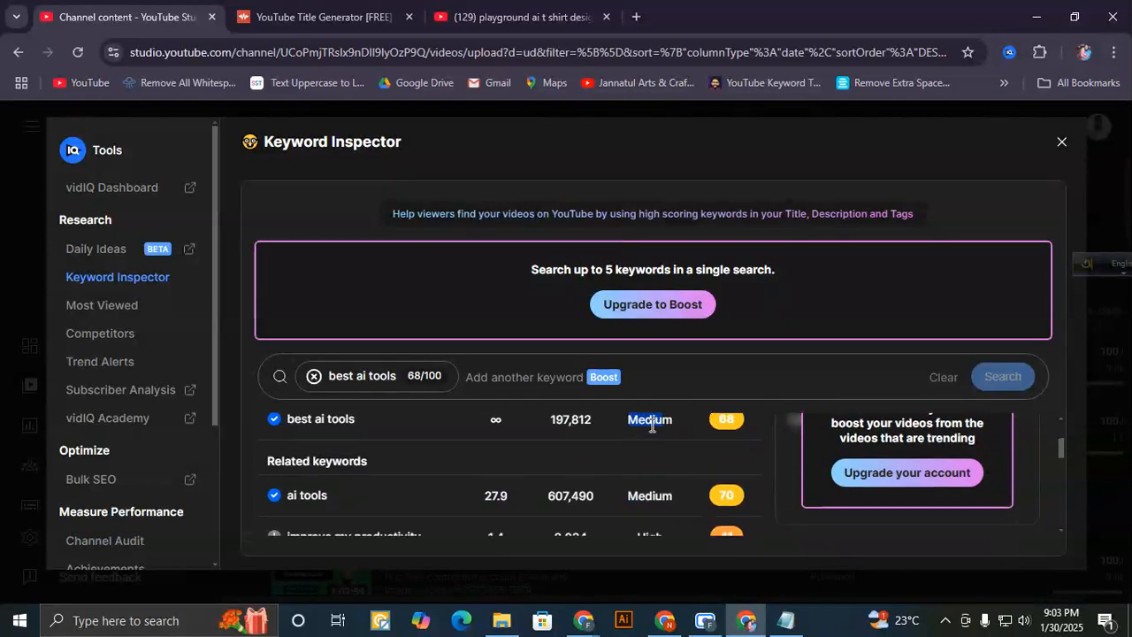
scroll(655, 506, "down", 2)
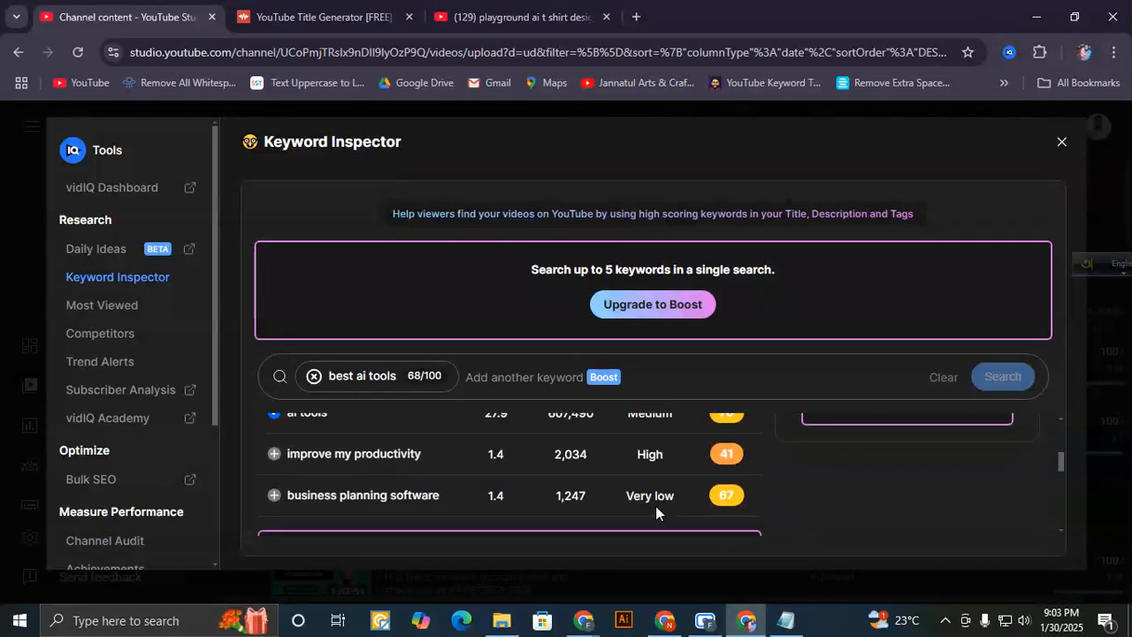
left_click_drag(629, 498, 661, 502)
left_click_drag(556, 497, 582, 495)
left_click(559, 498)
left_click_drag(556, 498, 579, 499)
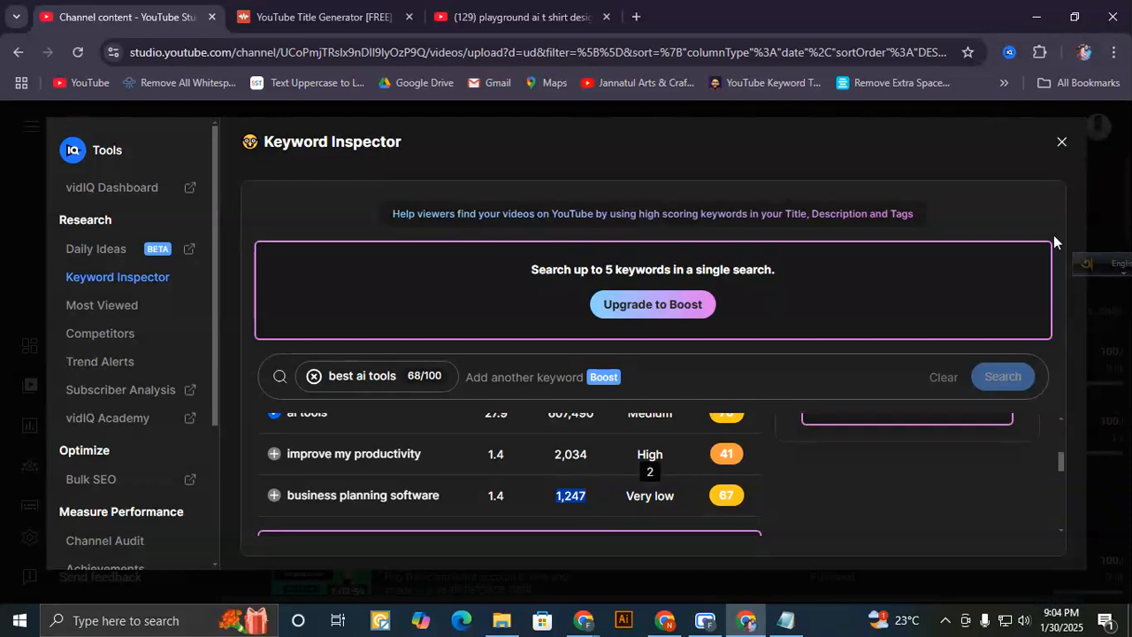
left_click(1062, 143)
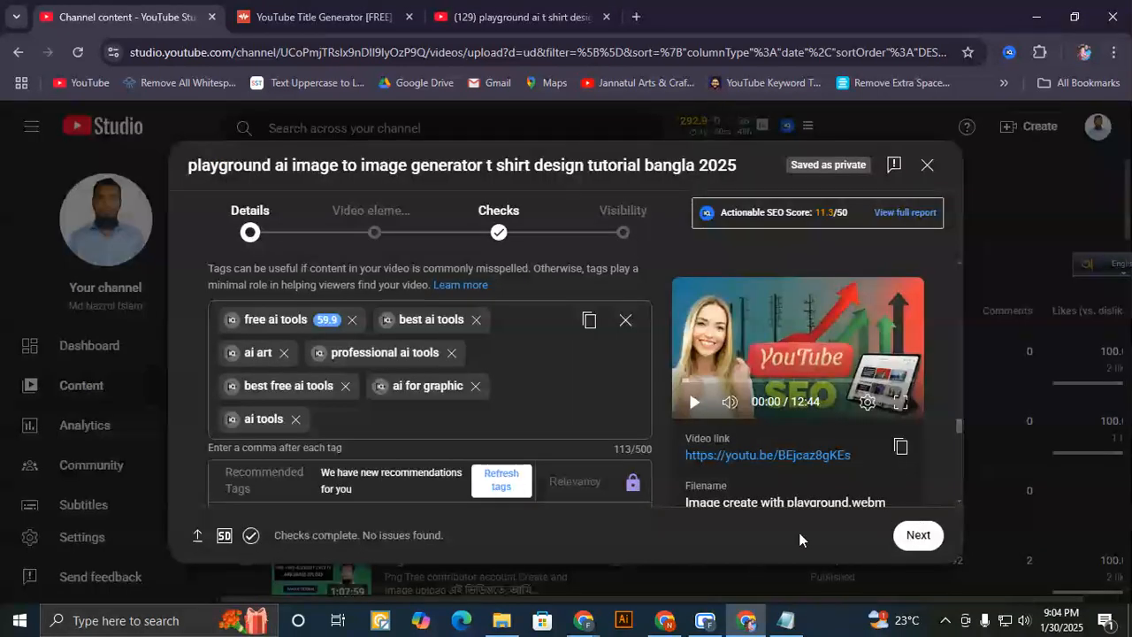
left_click(708, 624)
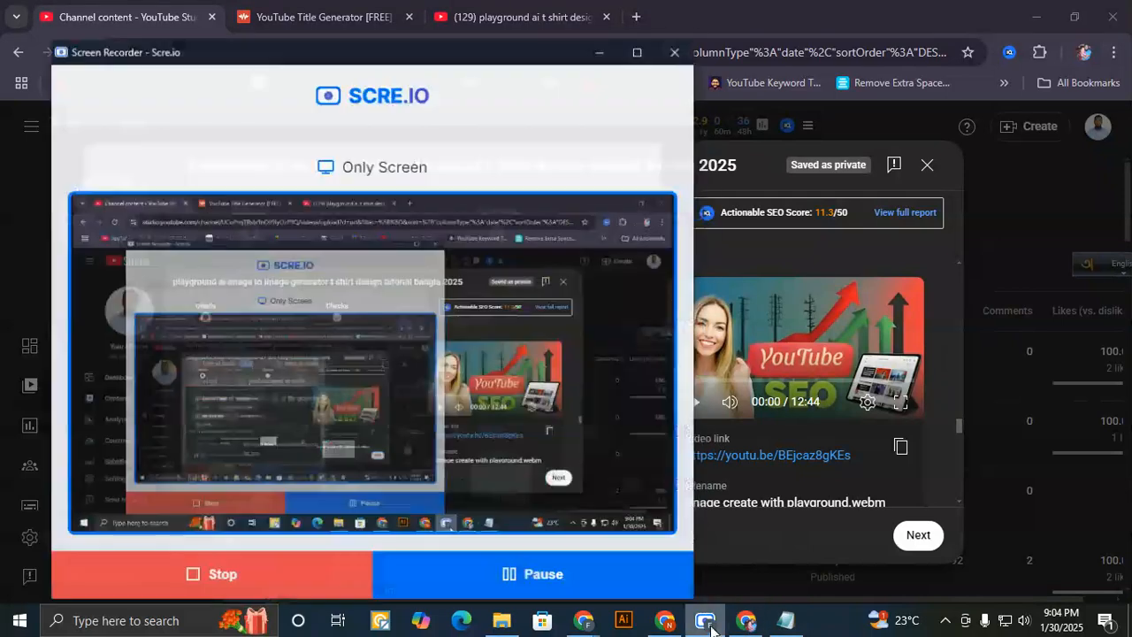
left_click(597, 46)
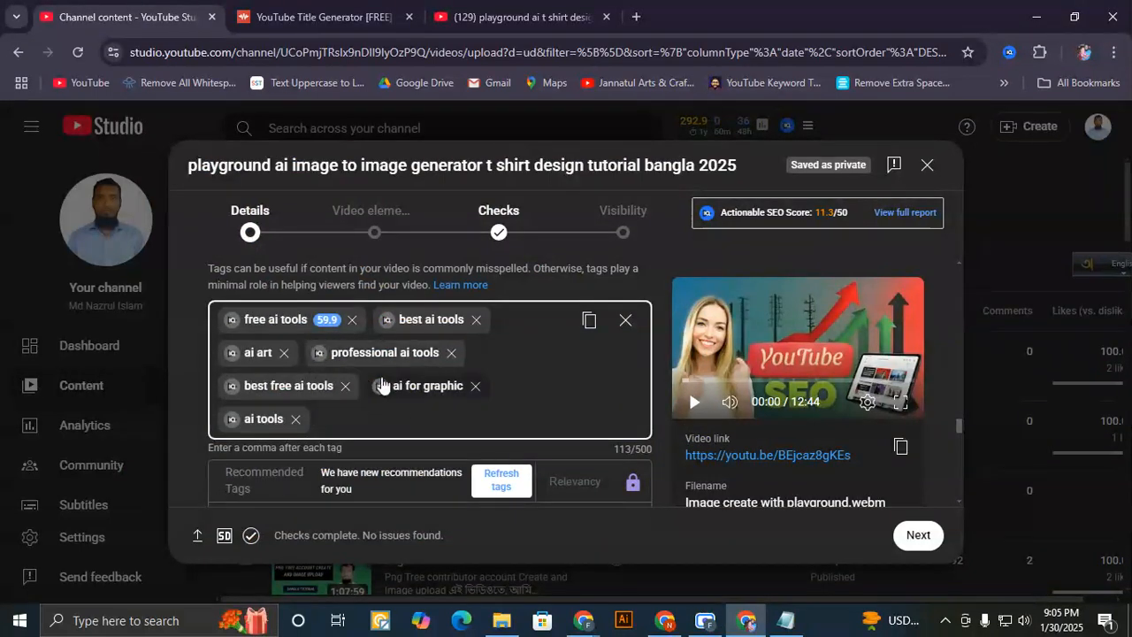
- Check which browser extensions have access to this page and look over the video's tags section
left_click(1040, 52)
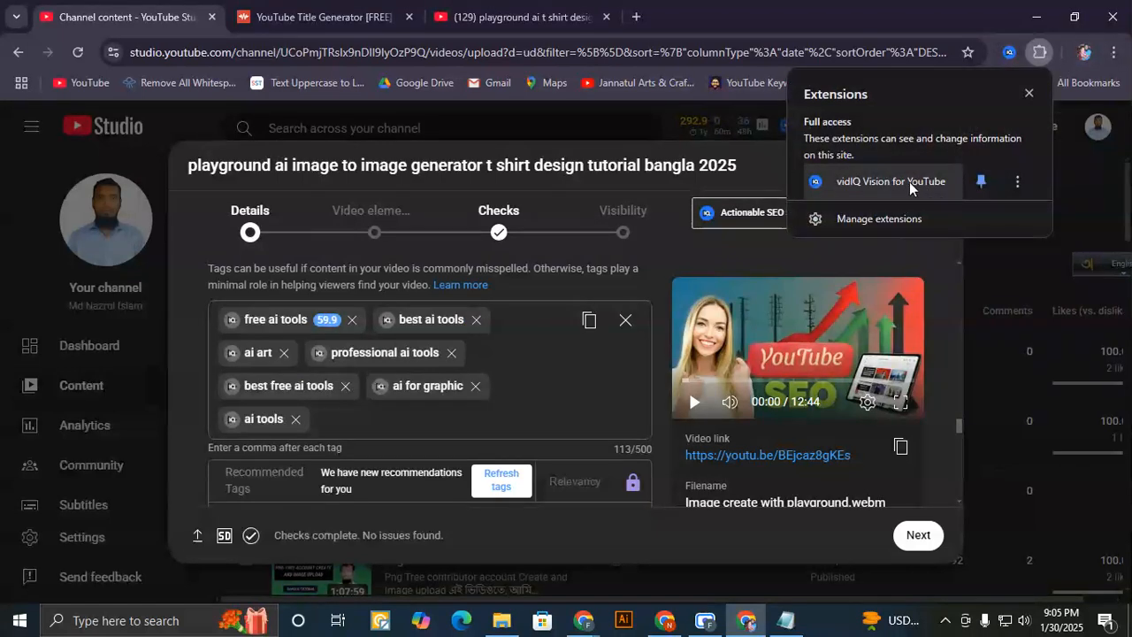
left_click(1041, 52)
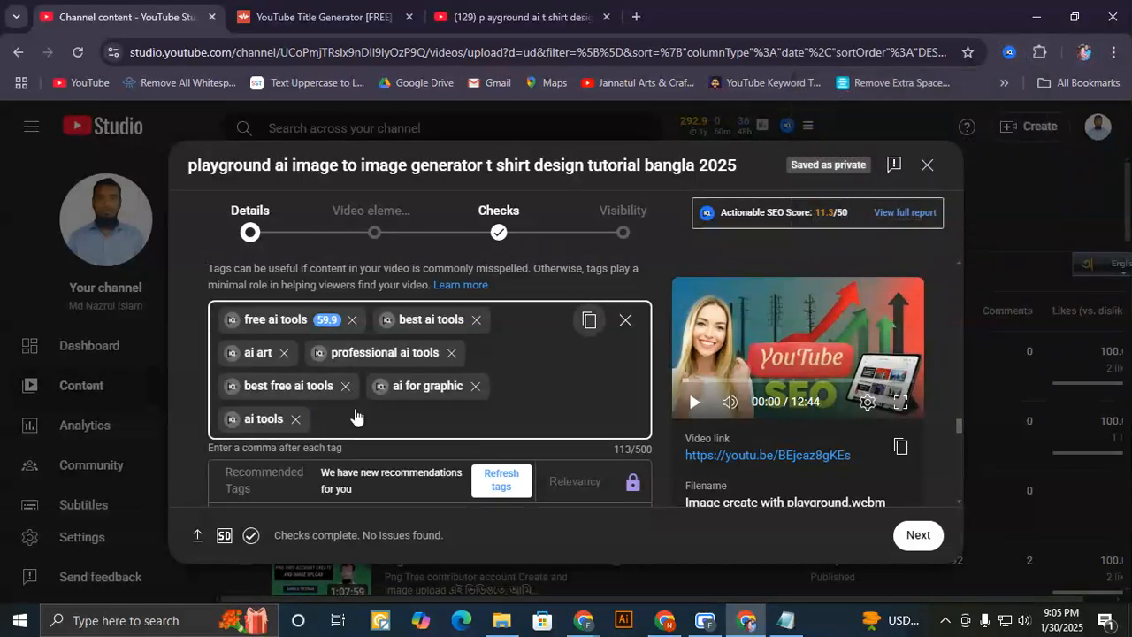
scroll(425, 414, "up", 3)
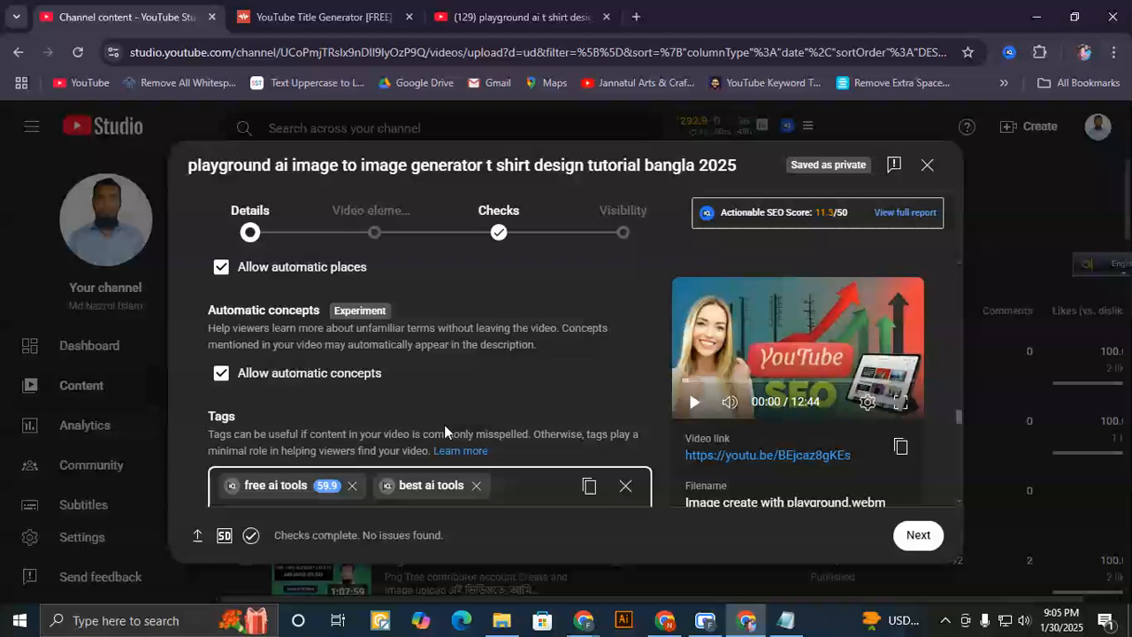
scroll(444, 424, "down", 2)
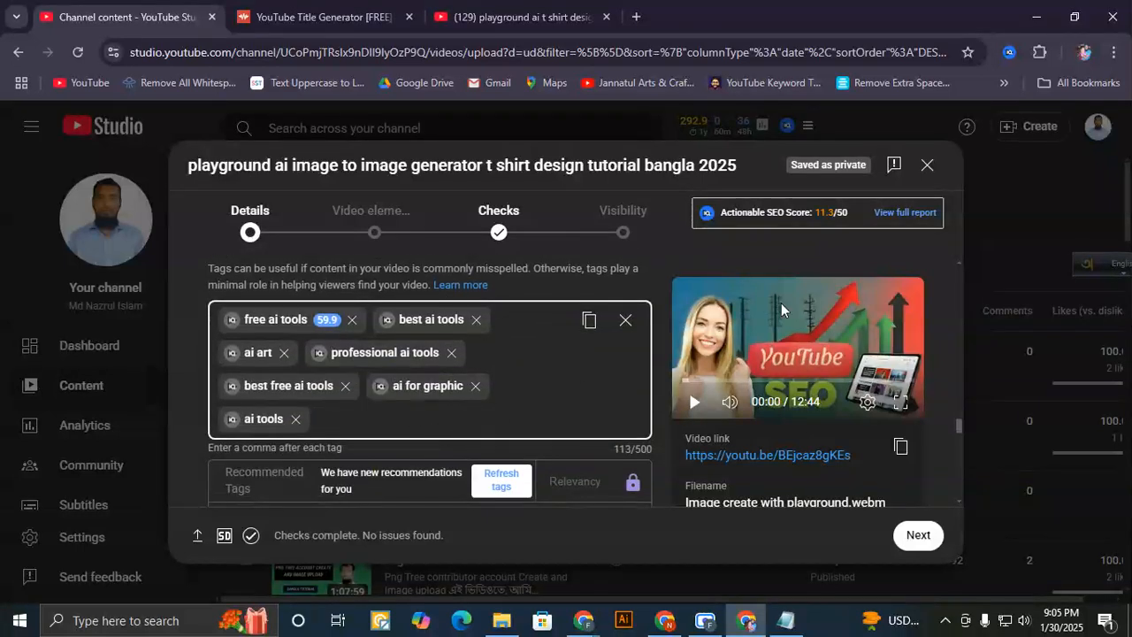
- Examine the video's Actionable SEO Score in the upload details
left_click_drag(848, 212, 813, 213)
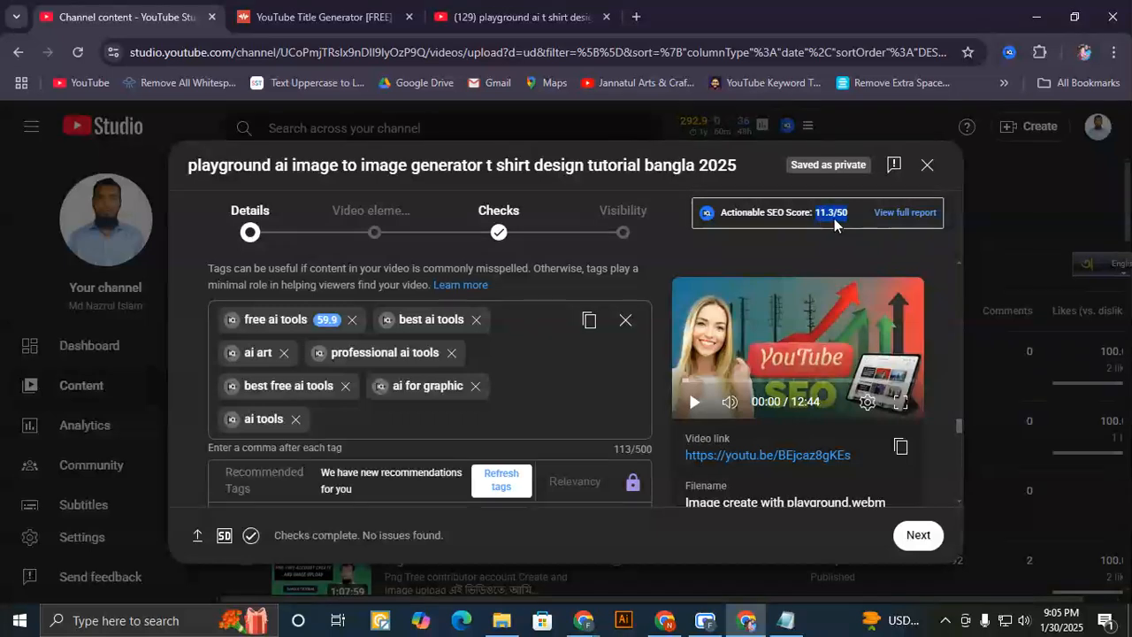
left_click(838, 232)
left_click_drag(722, 214, 804, 215)
left_click(812, 246)
left_click_drag(794, 213, 719, 216)
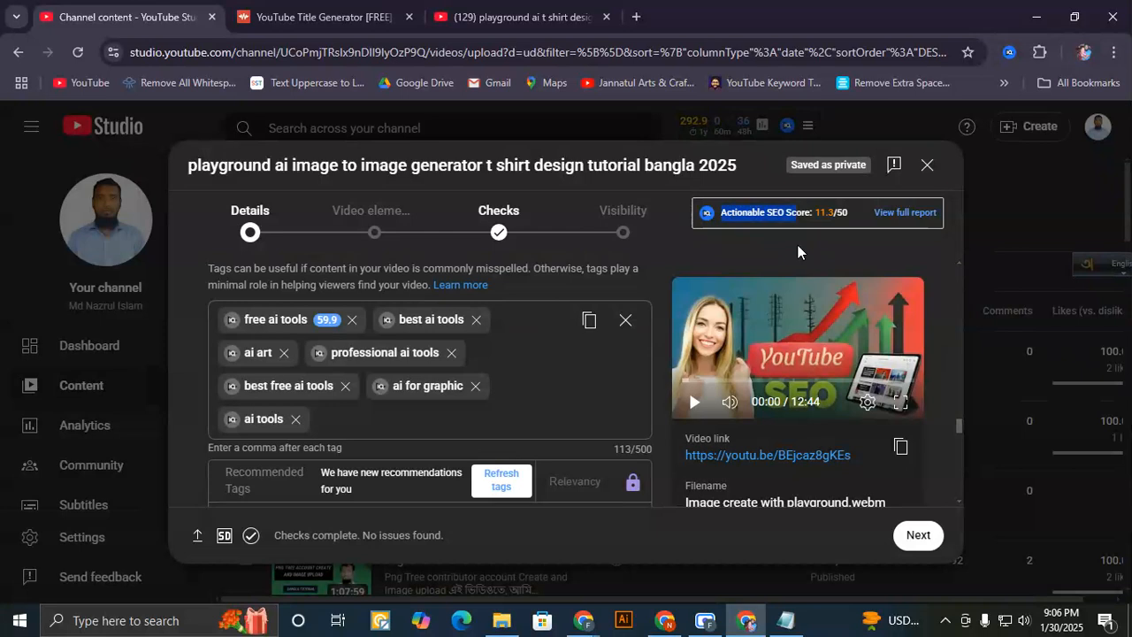
left_click_drag(826, 212, 820, 212)
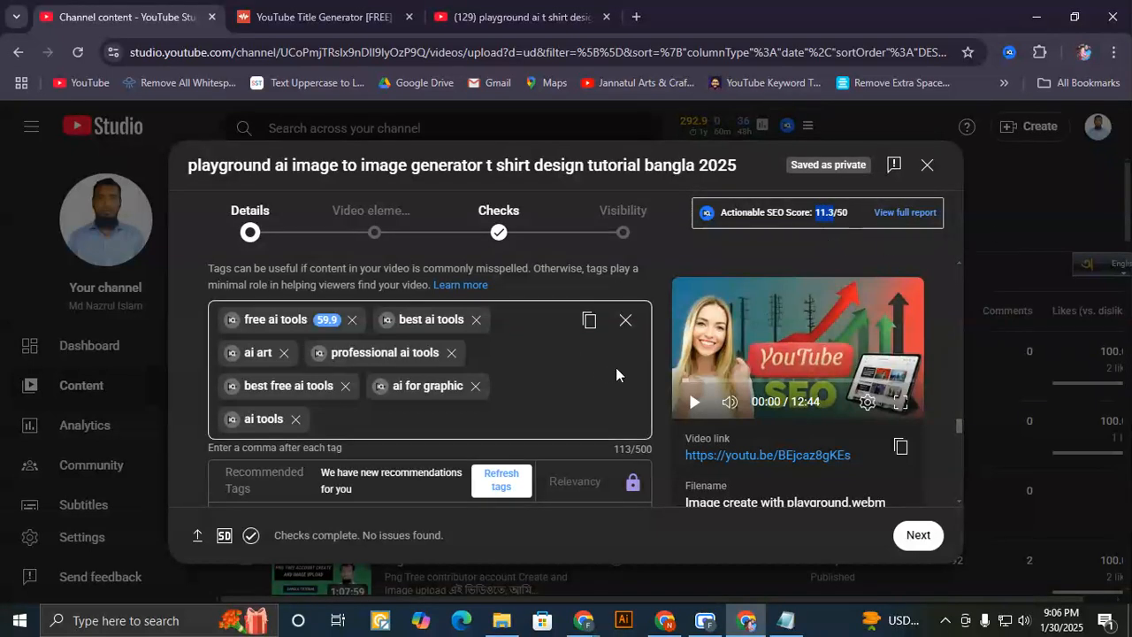
- Review the video's upload details from the tags up to the description keywords and back to the tags
scroll(518, 417, "down", 1)
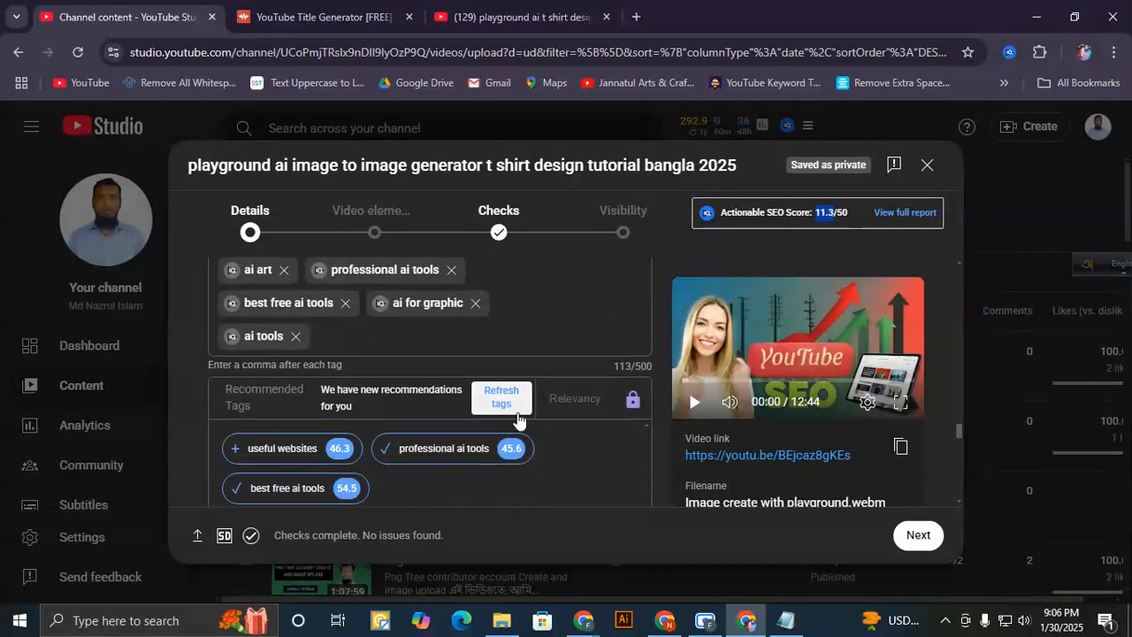
scroll(497, 345, "up", 1)
scroll(532, 350, "up", 10)
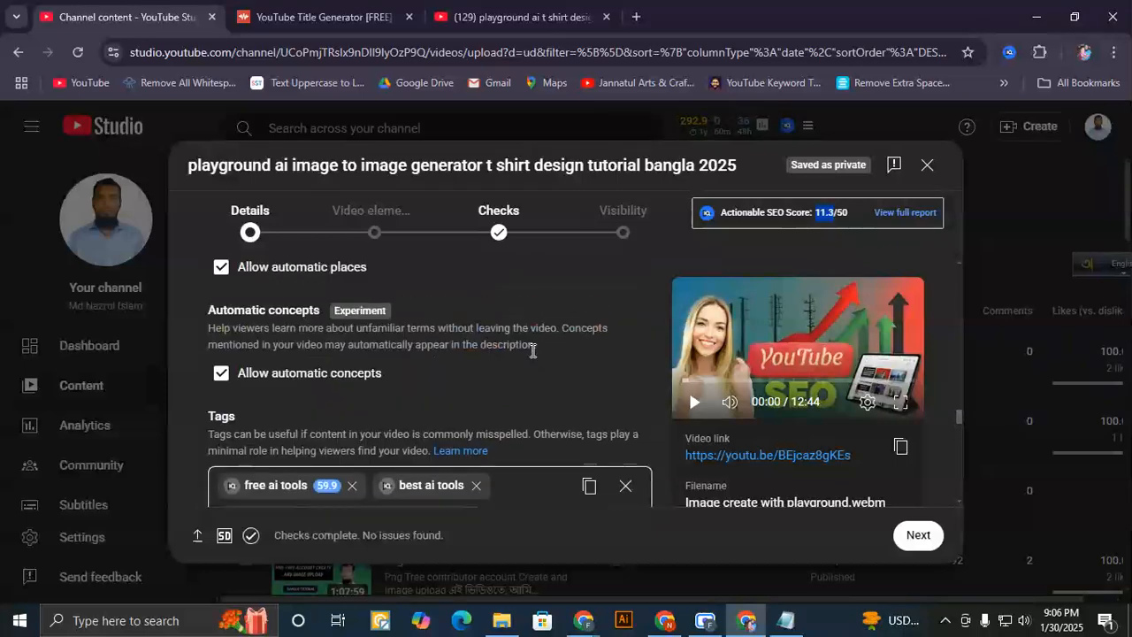
scroll(532, 353, "up", 5)
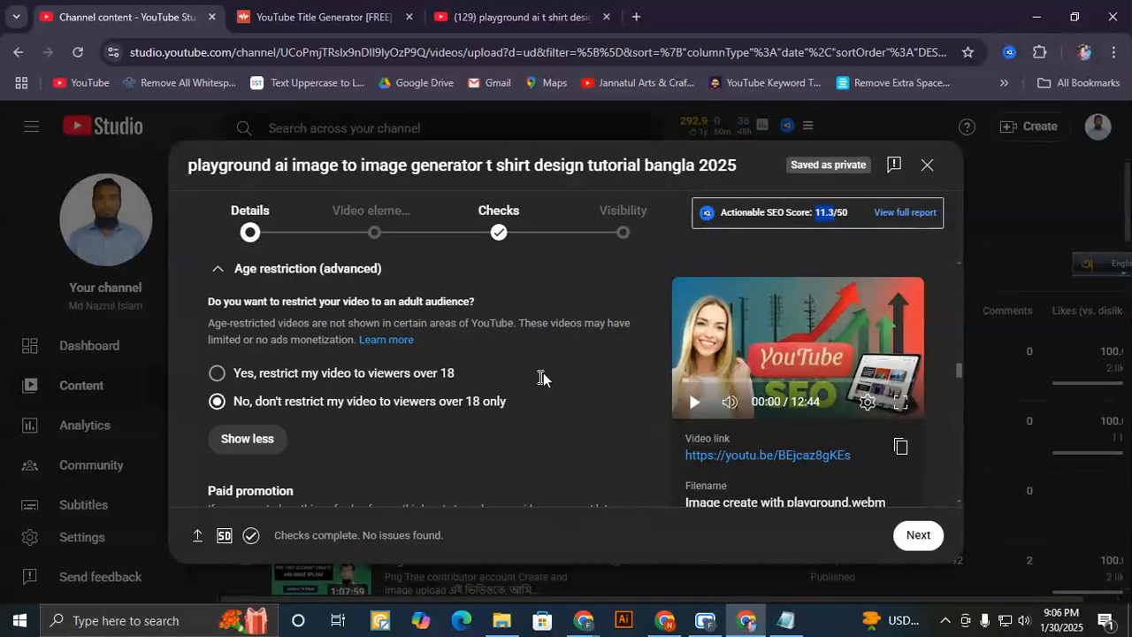
scroll(543, 373, "up", 3)
scroll(543, 382, "up", 4)
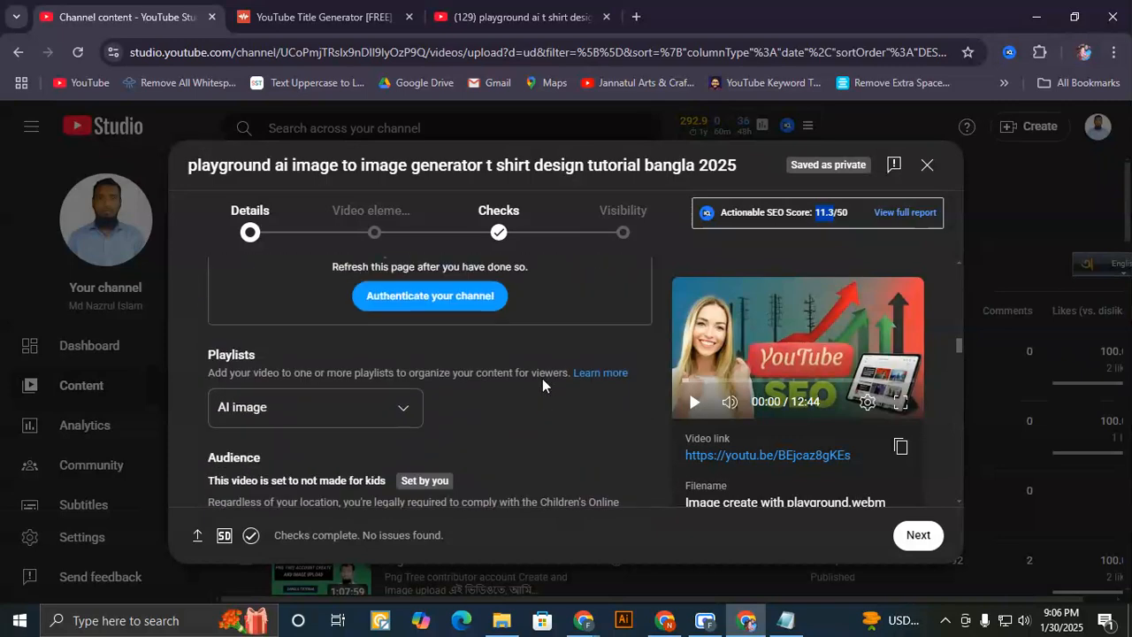
scroll(543, 380, "up", 2)
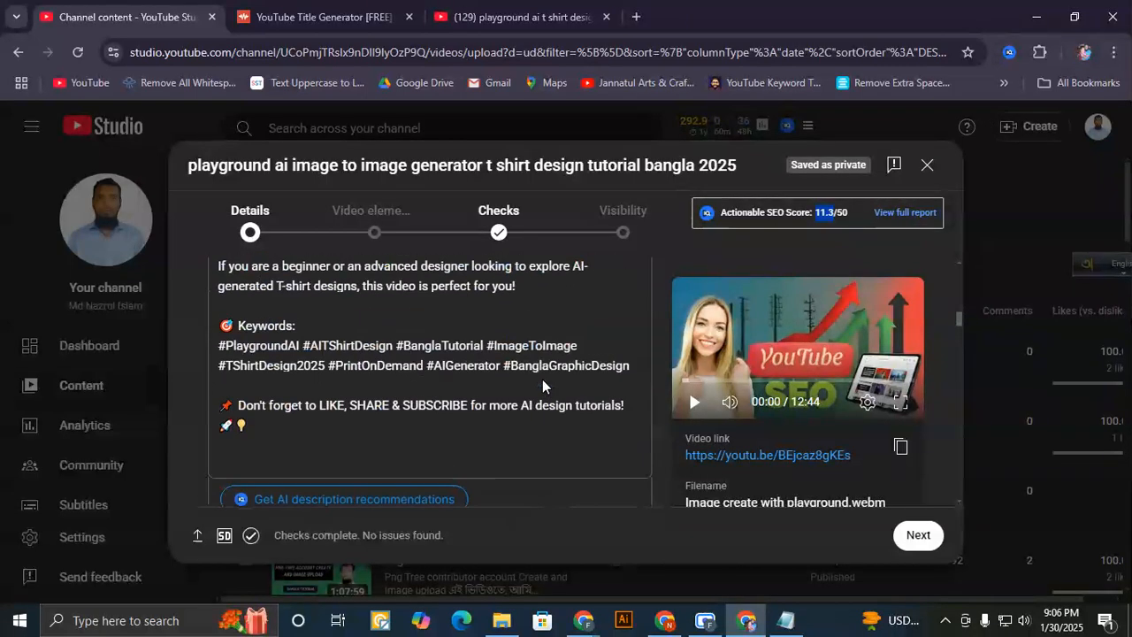
scroll(423, 379, "down", 5)
scroll(425, 379, "down", 6)
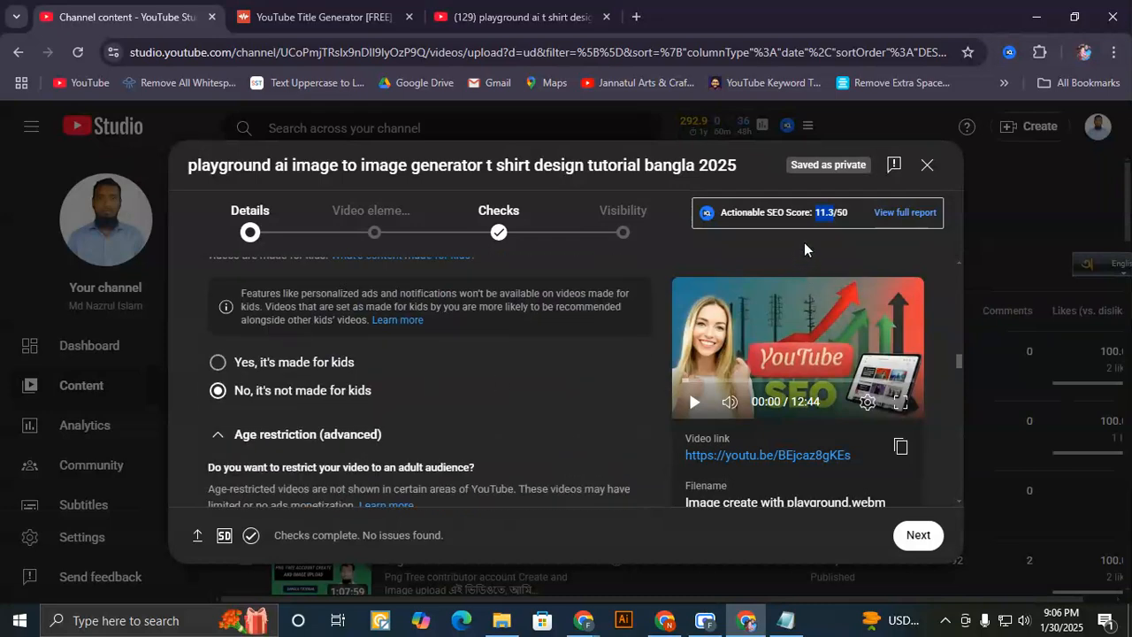
scroll(283, 406, "down", 6)
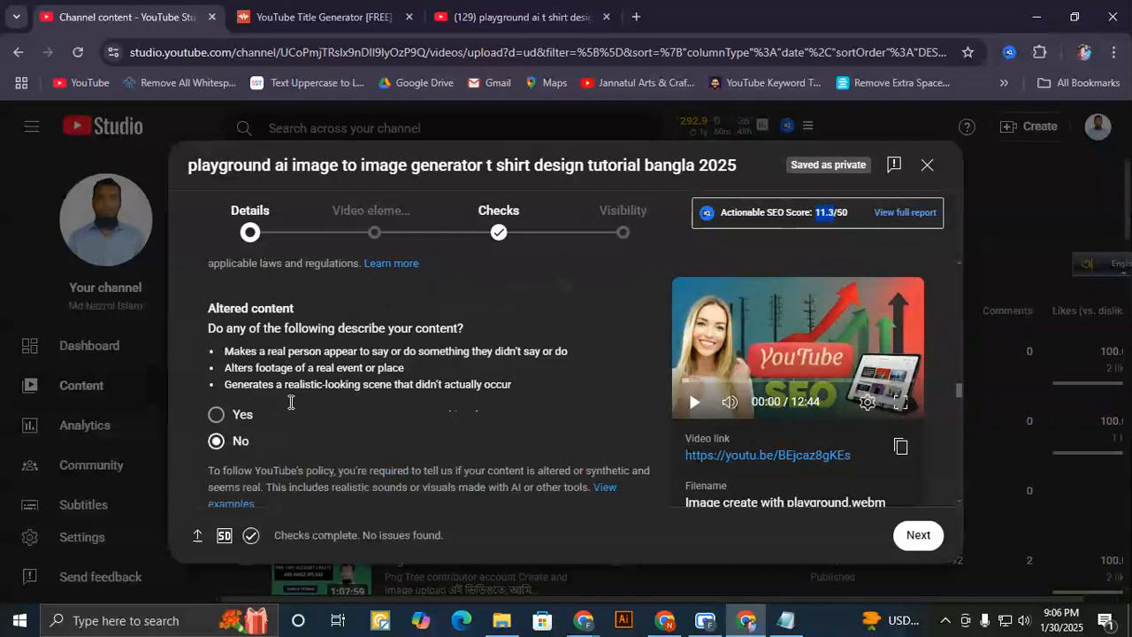
scroll(296, 409, "down", 5)
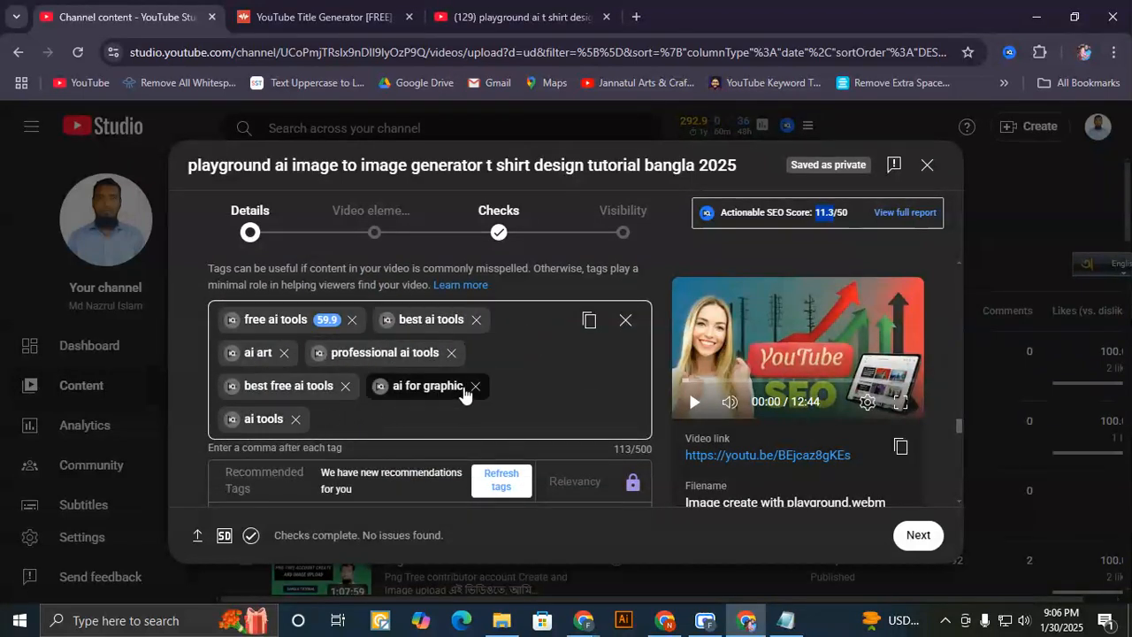
scroll(412, 343, "up", 5)
scroll(448, 343, "up", 3)
scroll(467, 425, "down", 8)
scroll(469, 417, "down", 2)
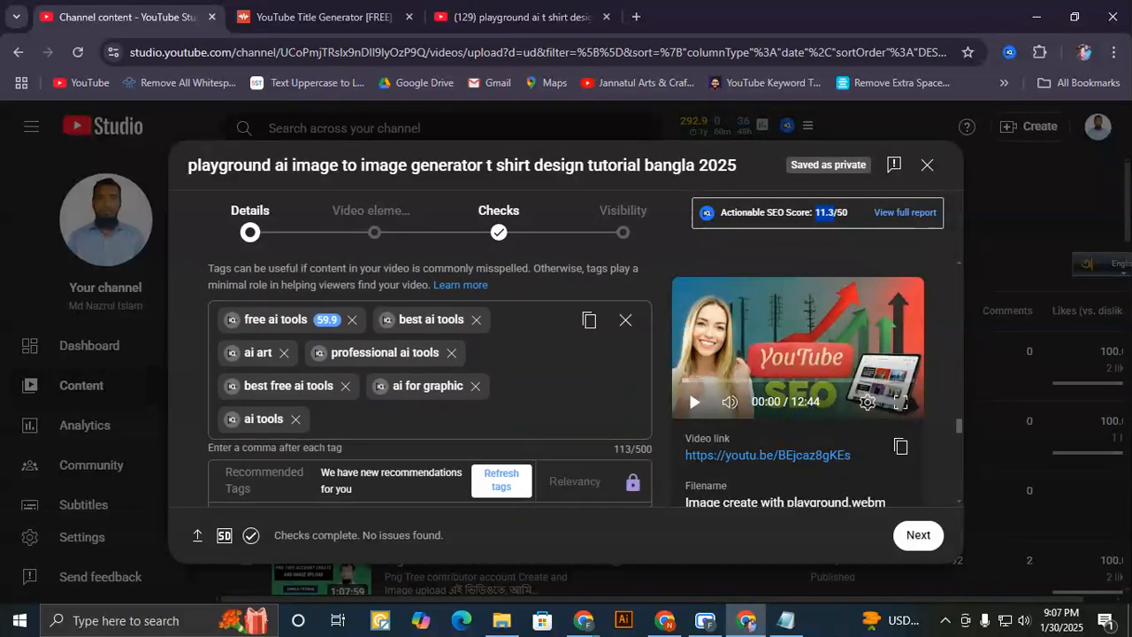
- Copy "playground ai image to image" from the title line in the Notepad notes and add it as a video tag
left_click(786, 619)
left_click(299, 290)
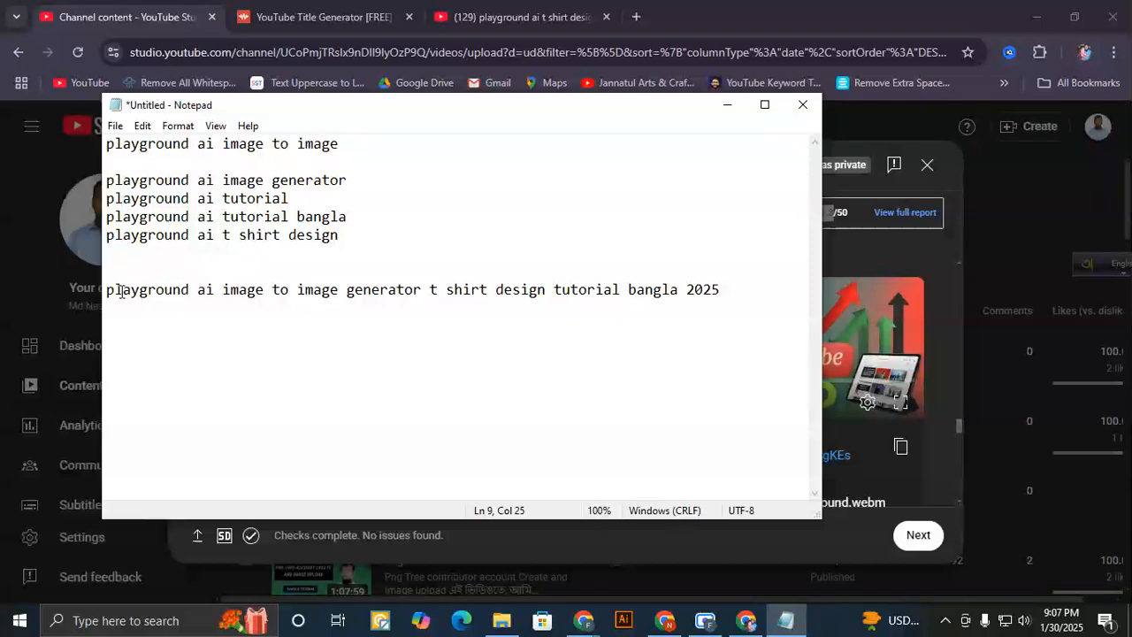
left_click_drag(337, 290, 84, 306)
key("ctrl+c")
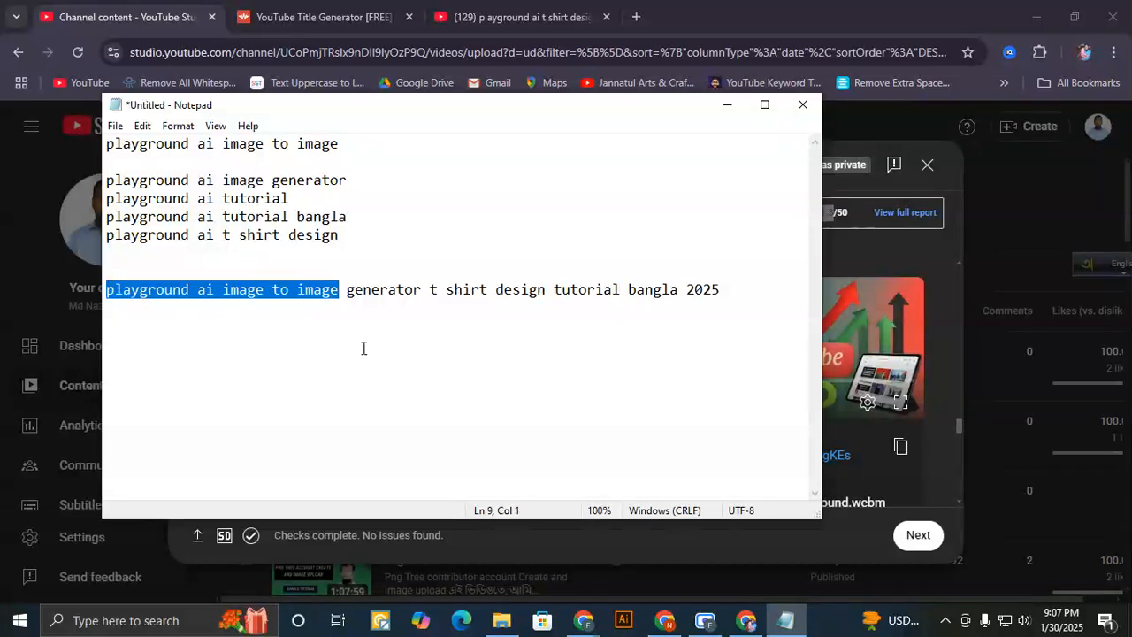
left_click(729, 106)
left_click(328, 417)
key("ctrl+v")
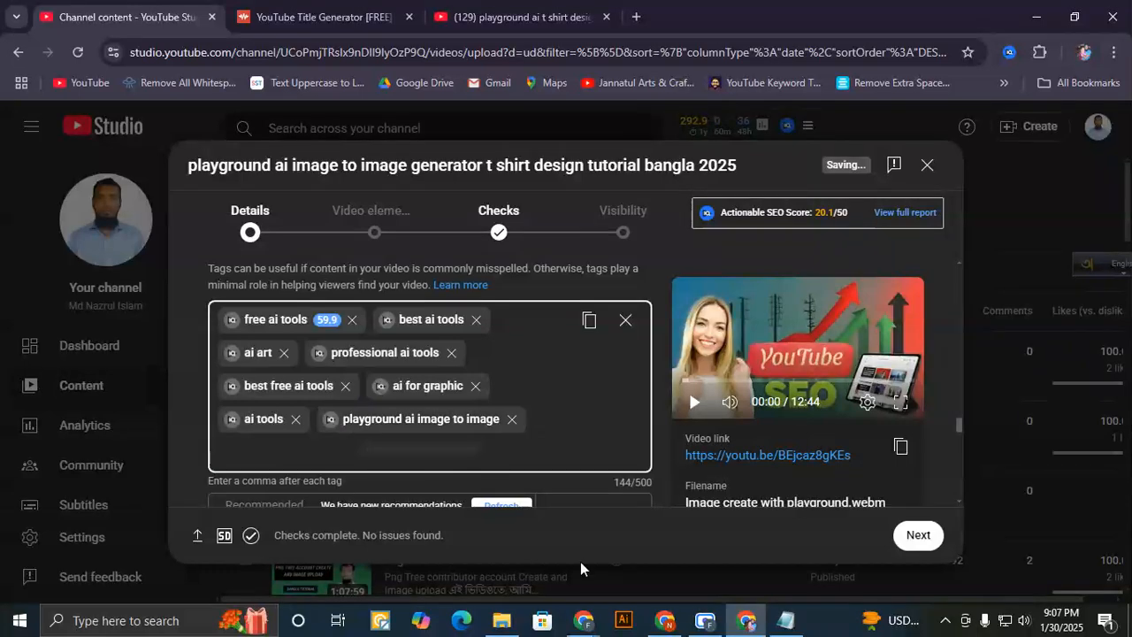
- Copy "image to image generator" from the title line in Notepad and add it as a video tag
left_click(785, 619)
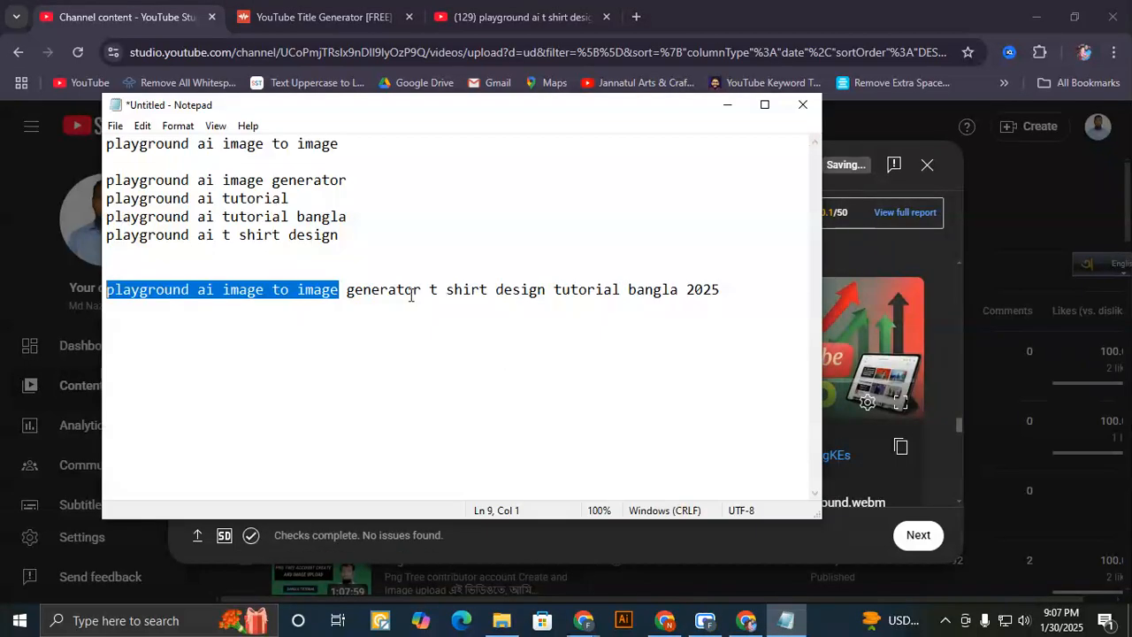
left_click(346, 291)
left_click_drag(224, 293, 422, 293)
key("ctrl+c")
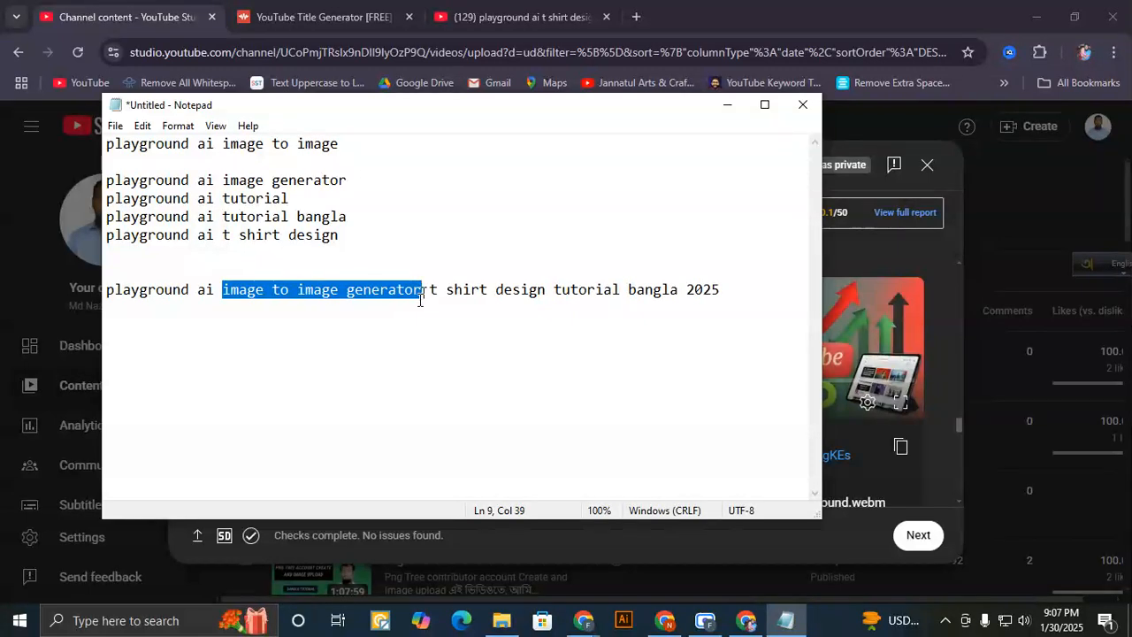
left_click(728, 105)
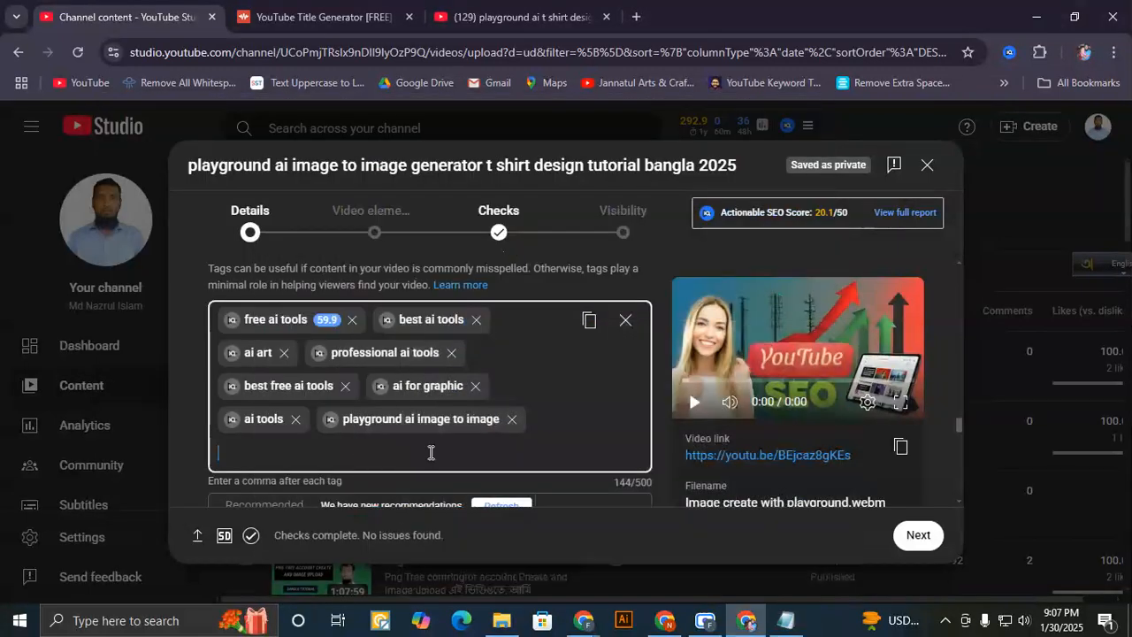
left_click(335, 451)
key("ctrl+v")
key("Return")
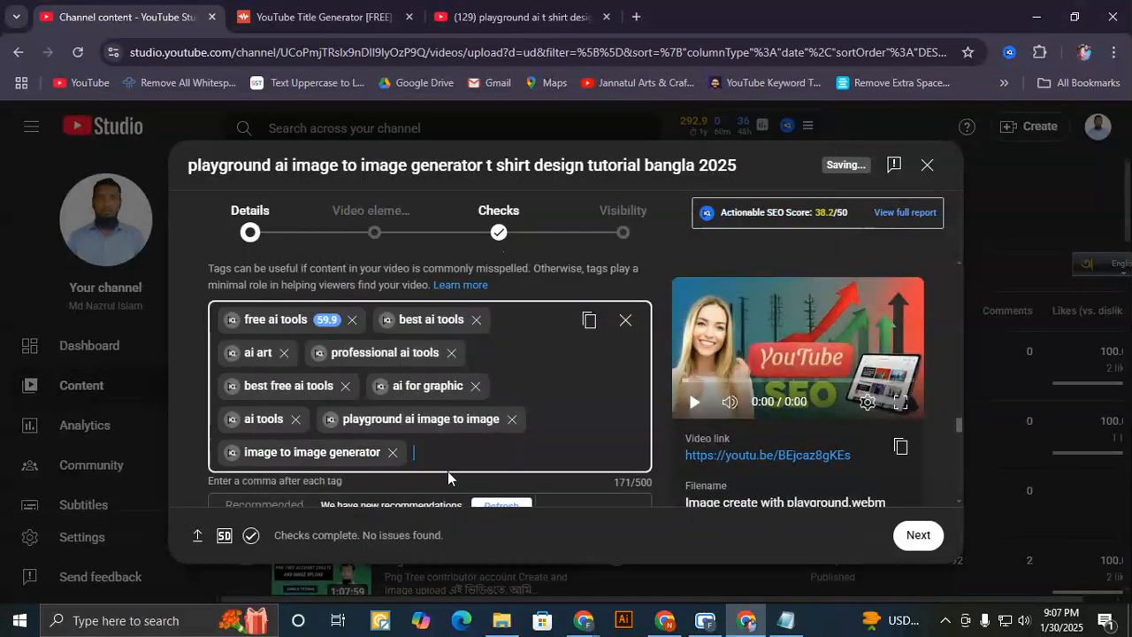
- Copy "t shirt design tutorial bangla 2025" from the title line in Notepad and add it as a video tag
left_click(785, 620)
left_click(458, 309)
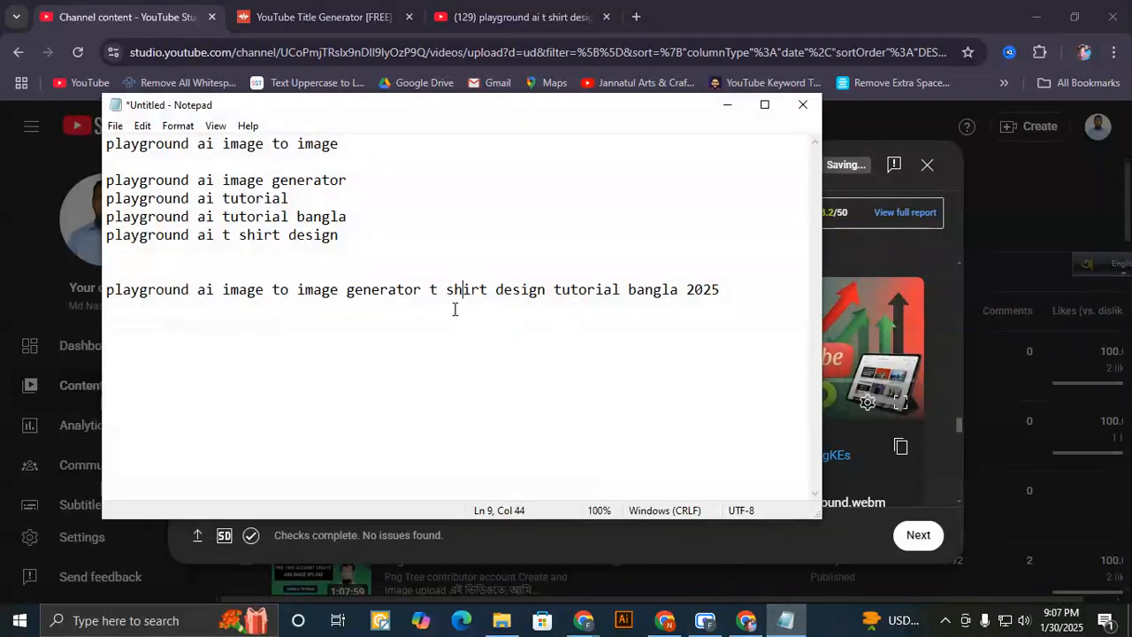
left_click_drag(430, 290, 720, 288)
key("ctrl+c")
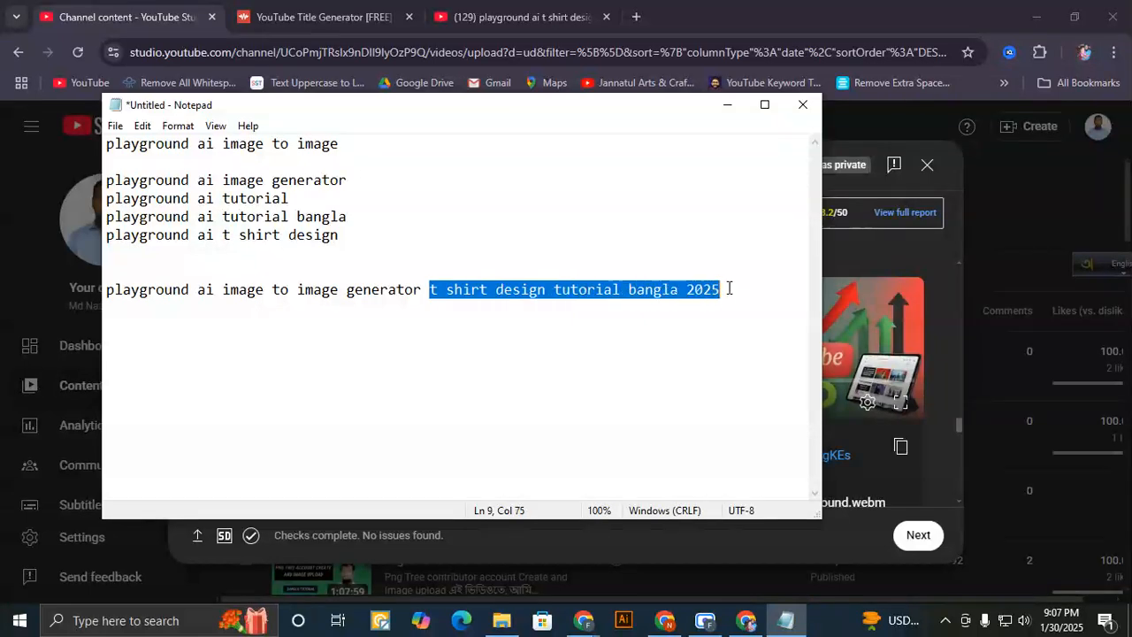
left_click(727, 105)
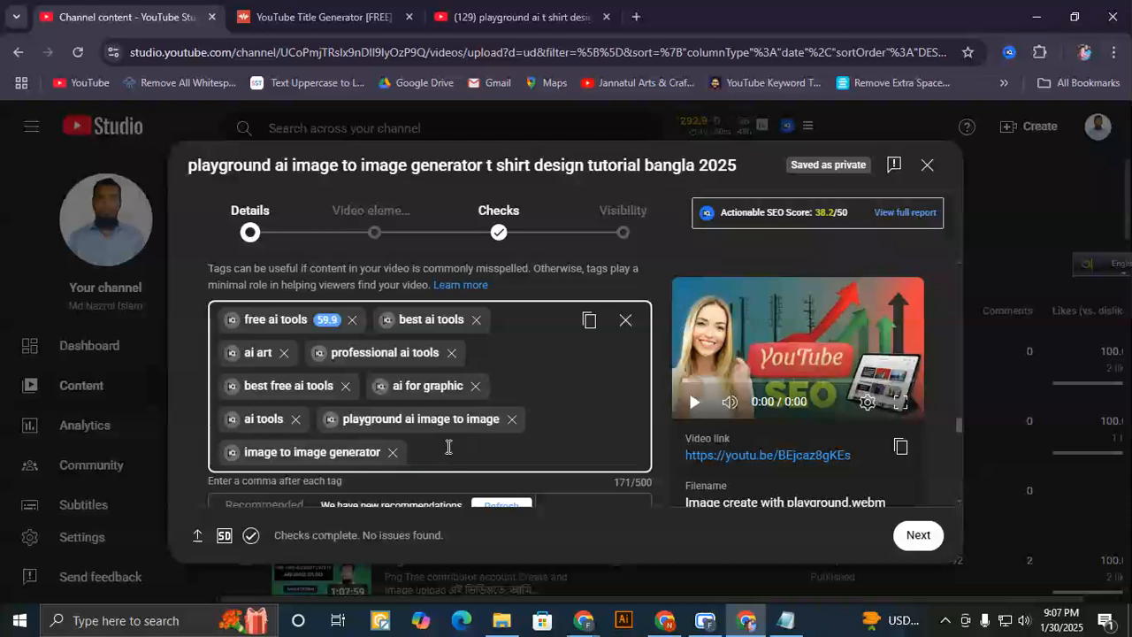
left_click(439, 452)
key("ctrl+v")
key("Return")
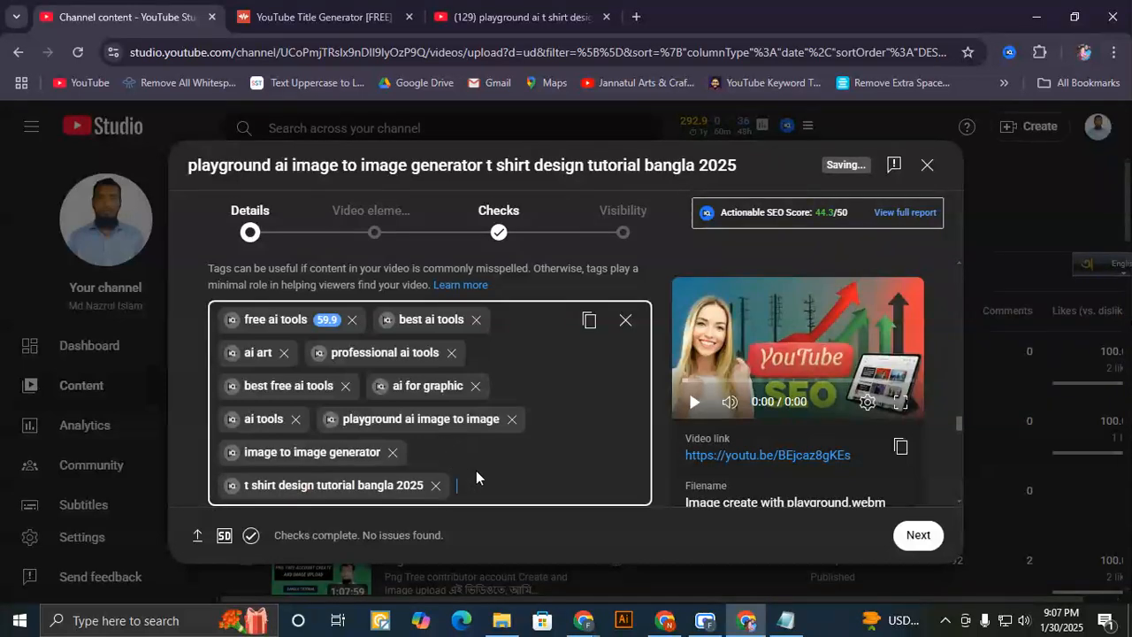
- Copy "playground ai image" from the title line in Notepad and add it as a video tag
left_click(784, 621)
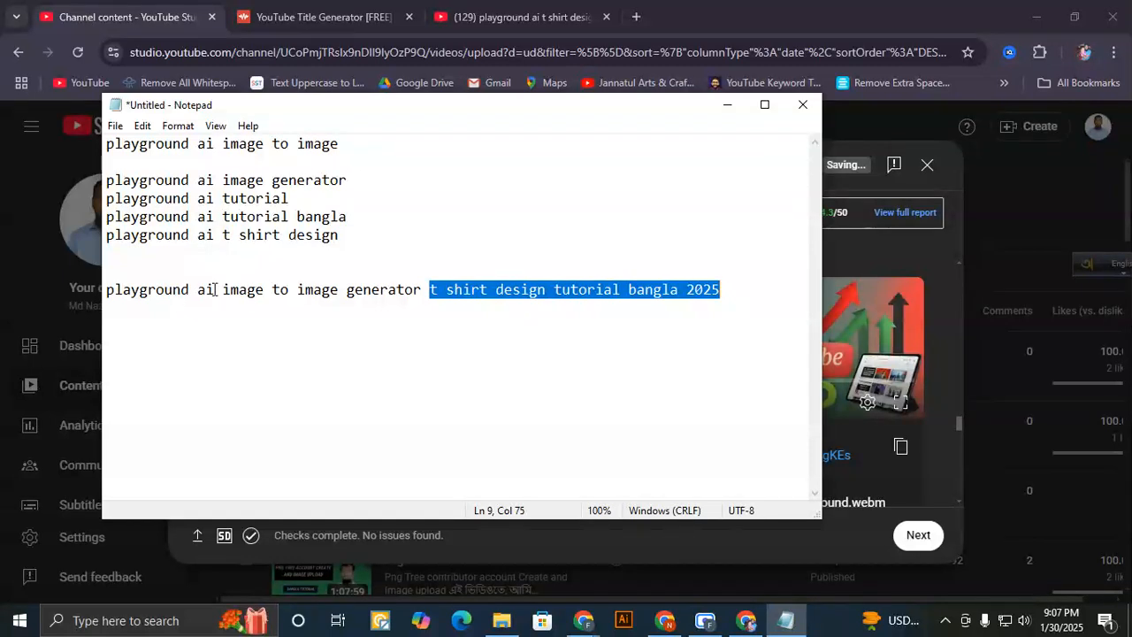
left_click_drag(215, 290, 107, 291)
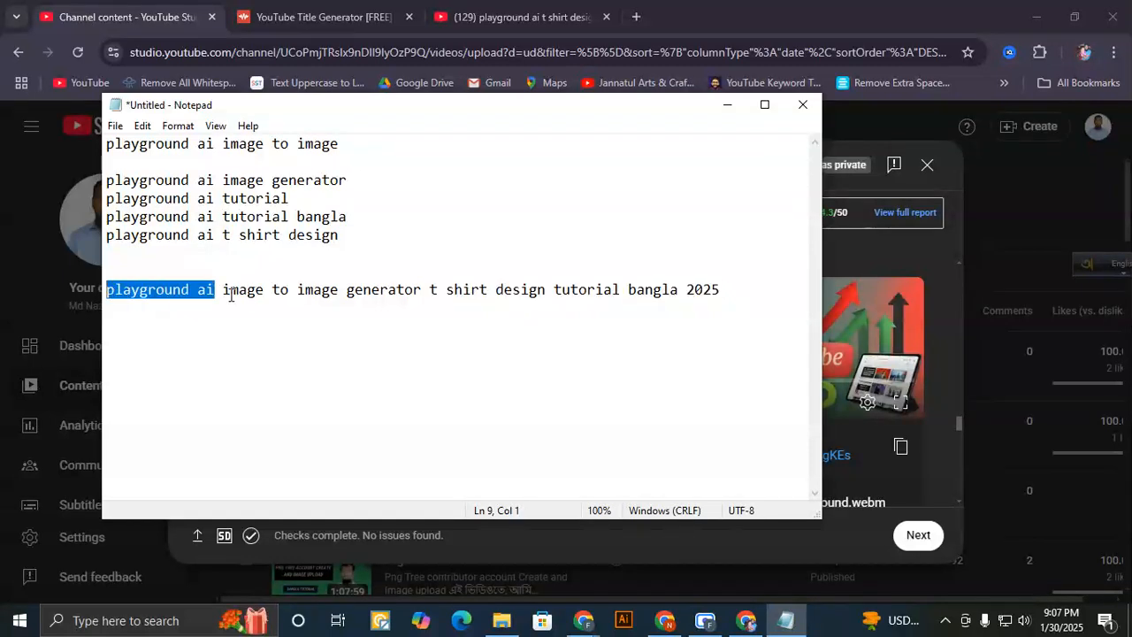
left_click_drag(266, 290, 139, 292)
key("ctrl+c")
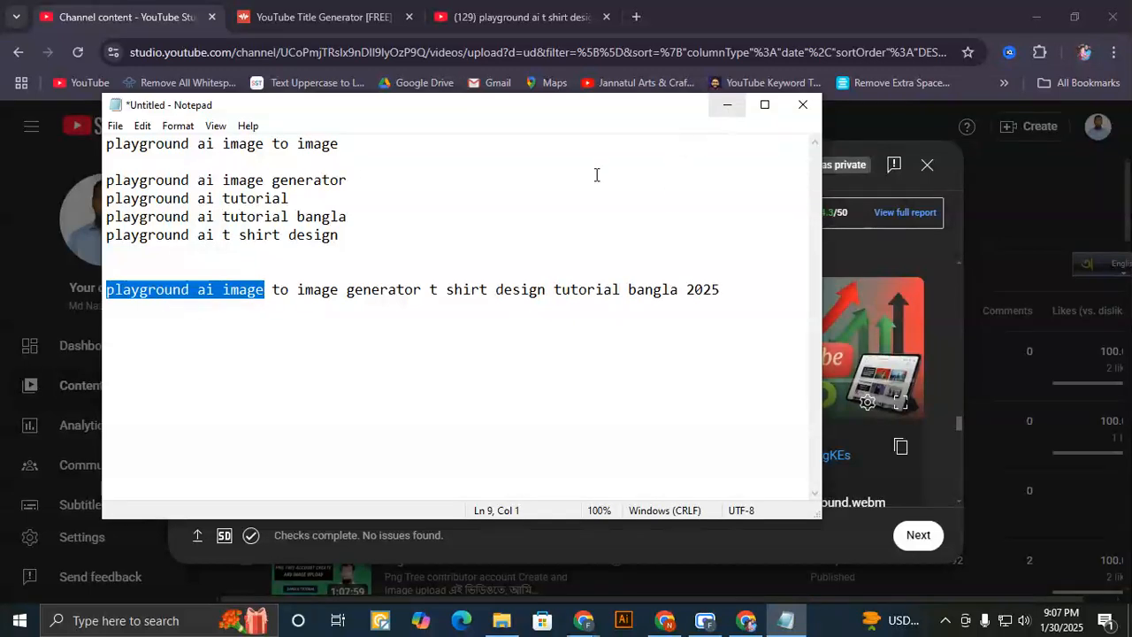
left_click(726, 105)
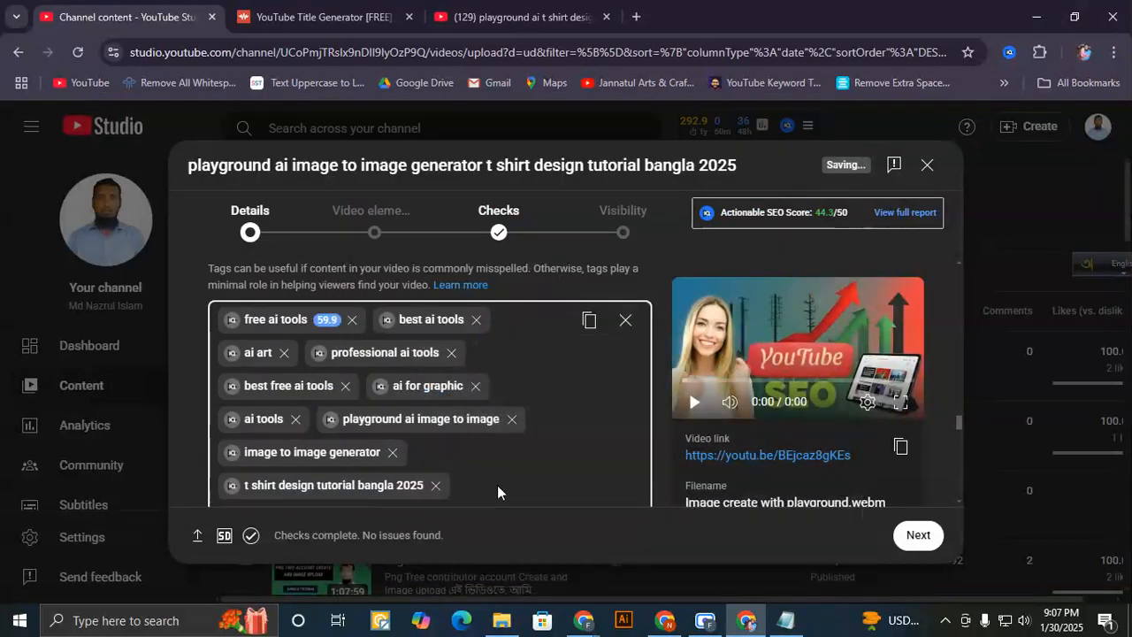
left_click(464, 473)
key("ctrl+v")
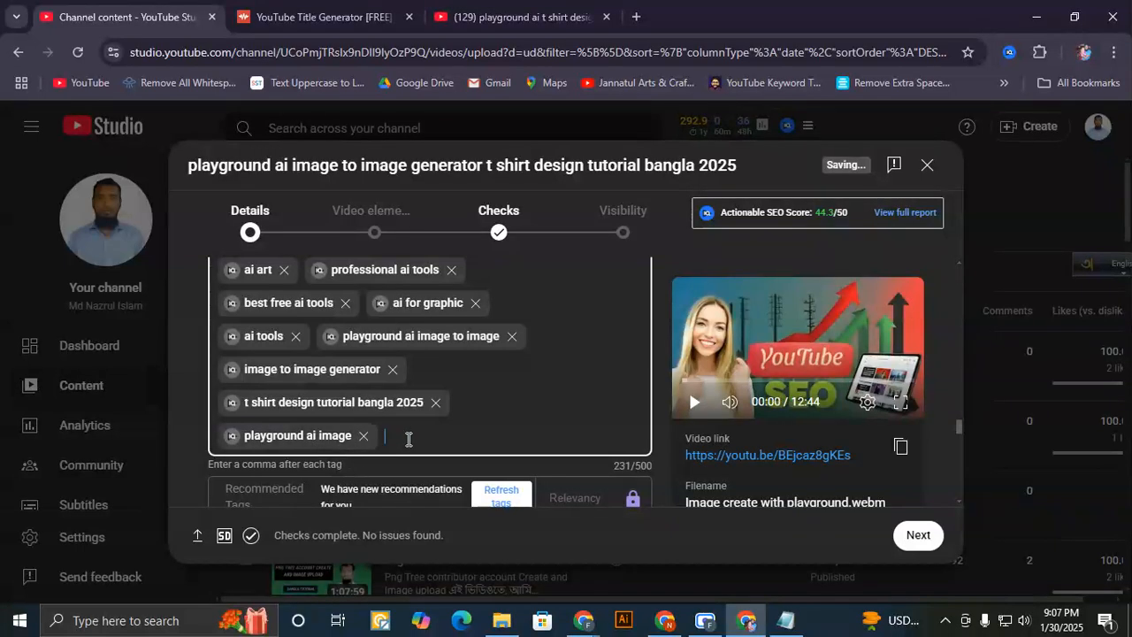
- Add "playground ai image tutorial 2025" as a video tag
type("playgr")
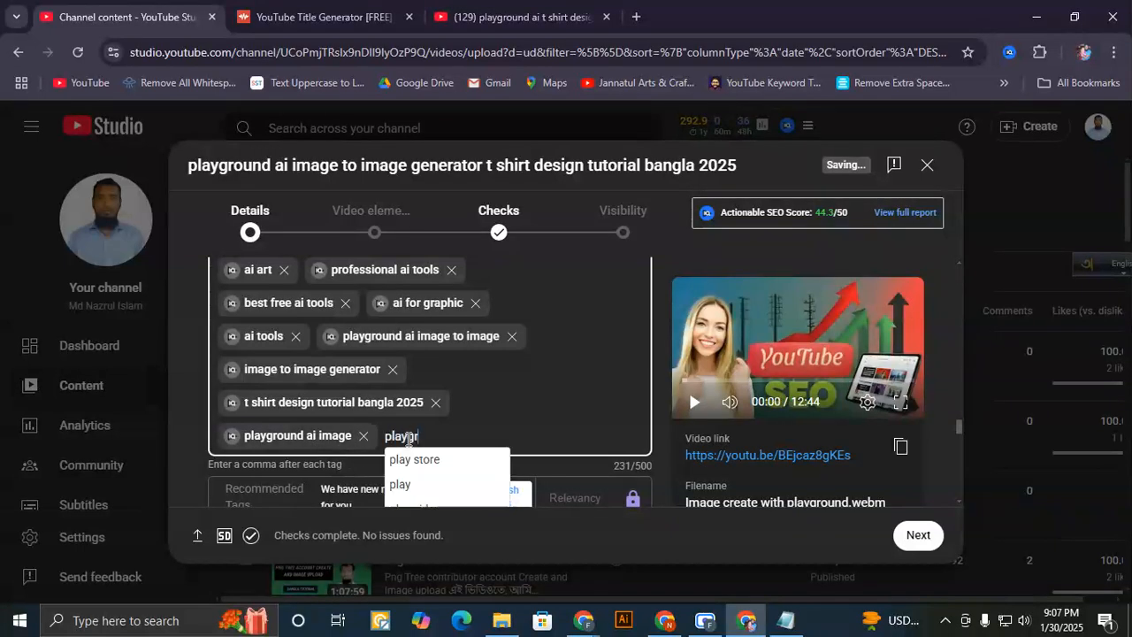
type("ound ai image tutori")
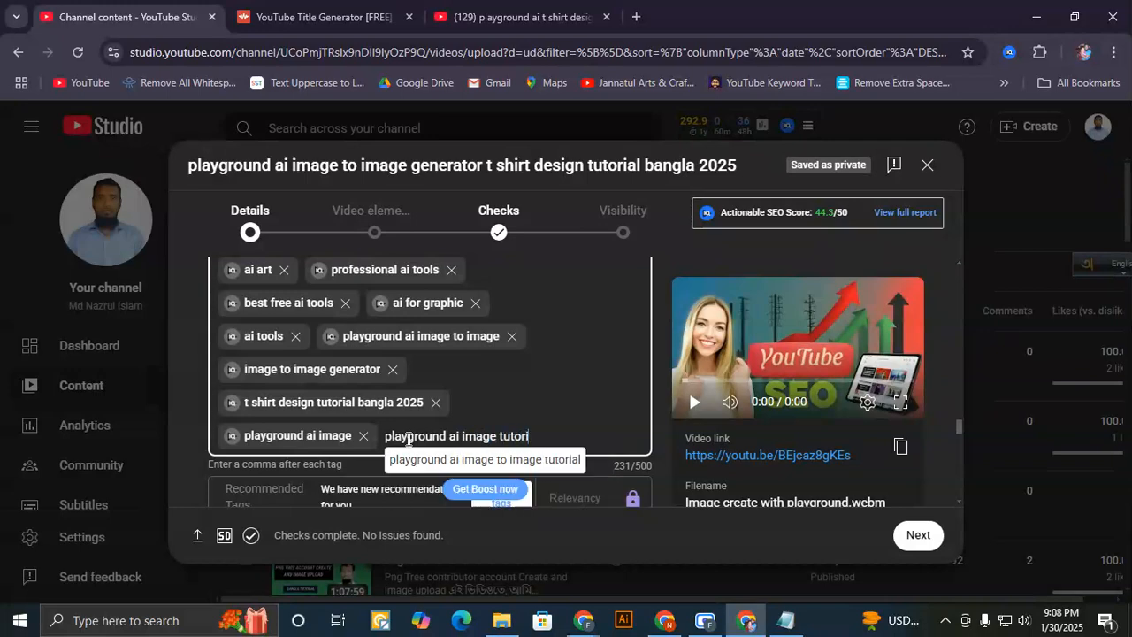
type("al 2025")
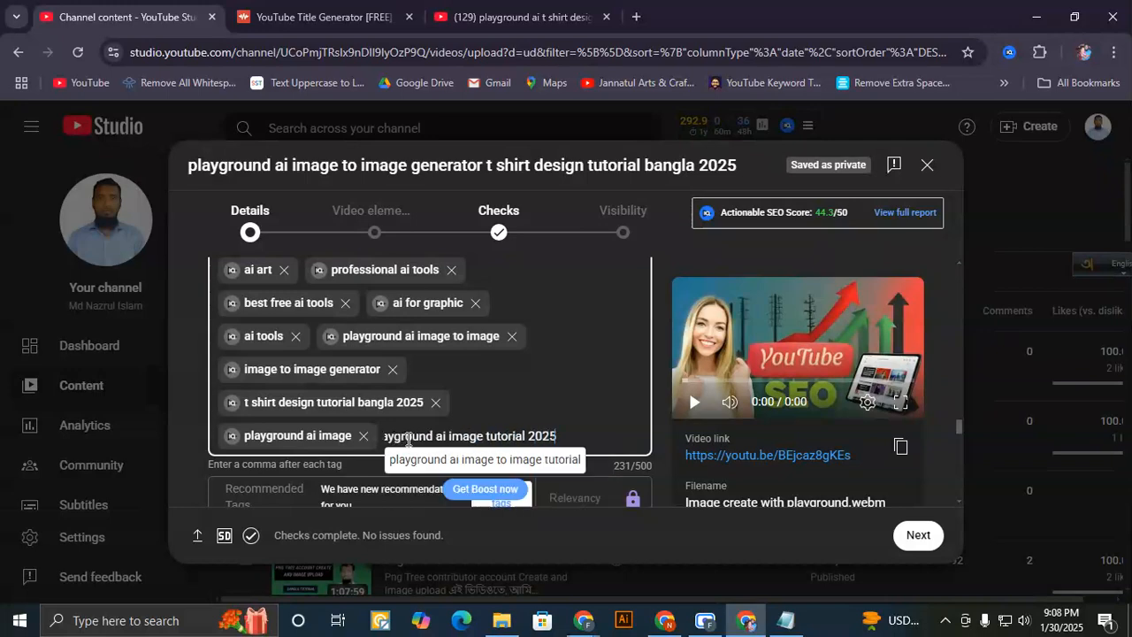
key("Return")
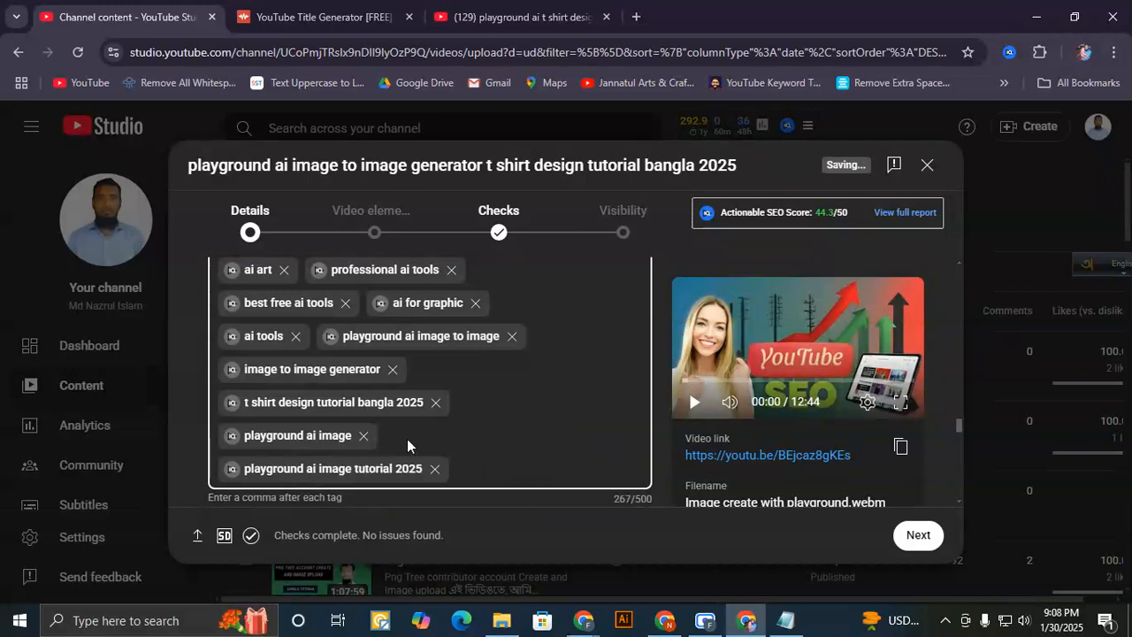
- Check the tag character count against the limit and the video's actionable SEO score
scroll(447, 424, "down", 1)
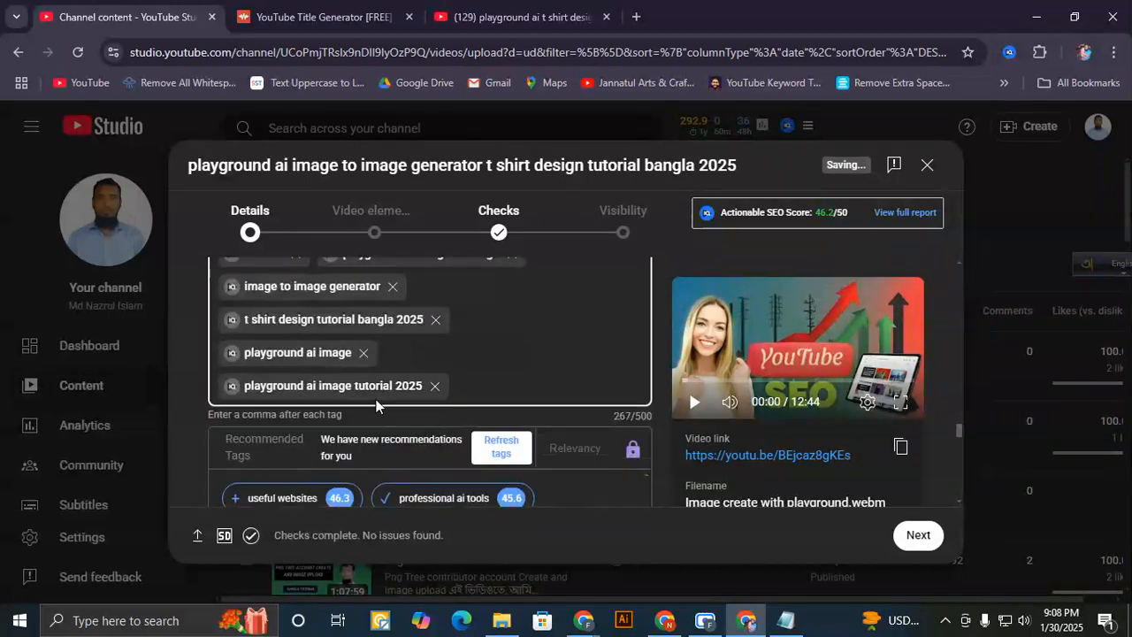
scroll(437, 383, "up", 1)
scroll(438, 383, "down", 1)
mouse_move(641, 417)
left_mouse_down()
mouse_move(625, 416)
mouse_move(635, 416)
left_mouse_up()
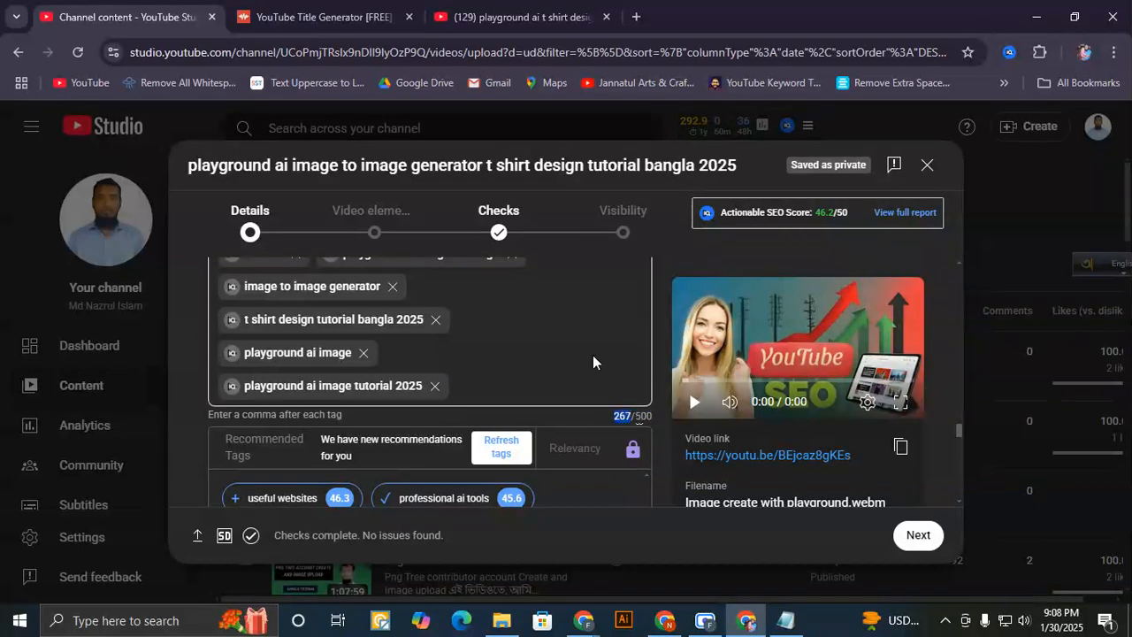
left_click(814, 214)
left_click_drag(814, 214, 833, 215)
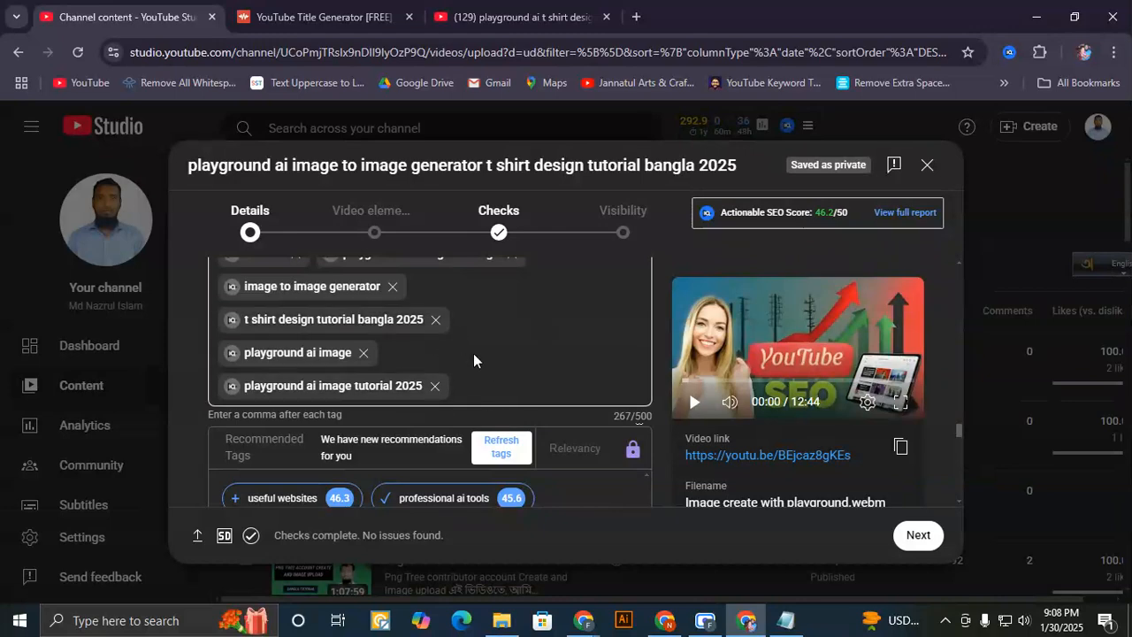
- Close the Skype window and review the video's title, description and thumbnail details
scroll(474, 360, "up", 15)
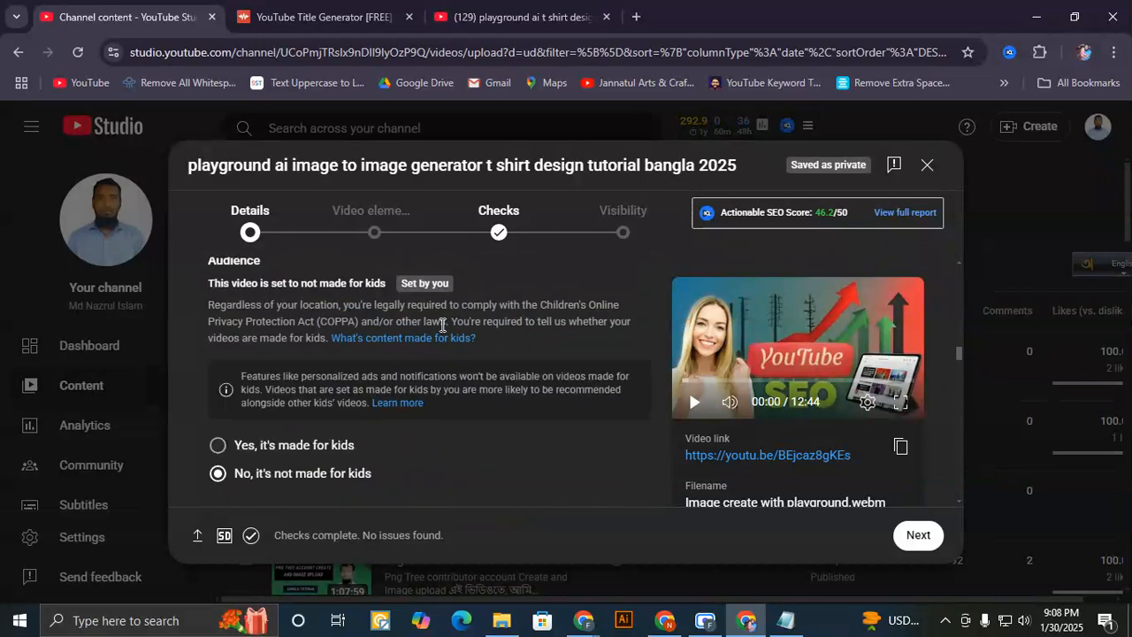
scroll(442, 324, "up", 5)
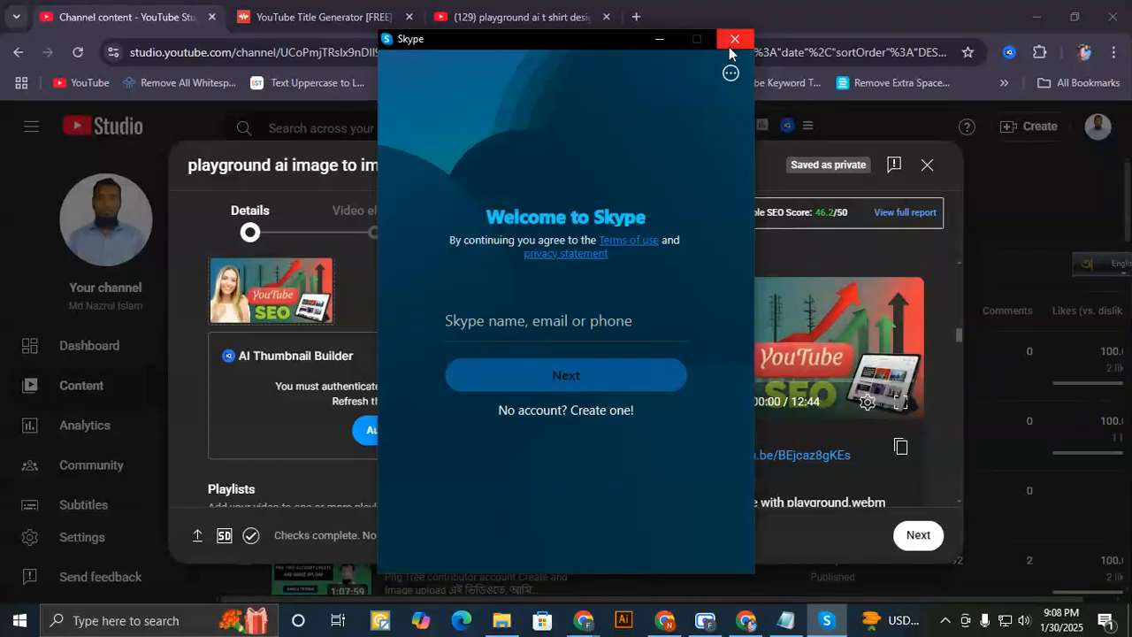
left_click(729, 46)
scroll(447, 321, "up", 10)
scroll(447, 321, "up", 5)
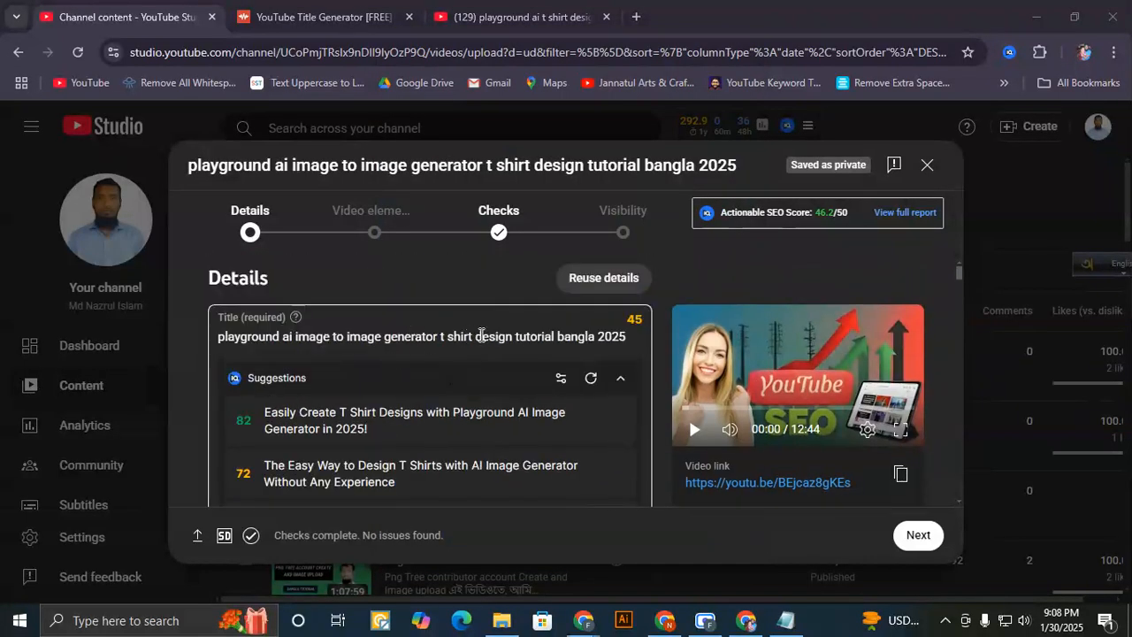
left_click_drag(482, 336, 339, 341)
scroll(525, 432, "down", 10)
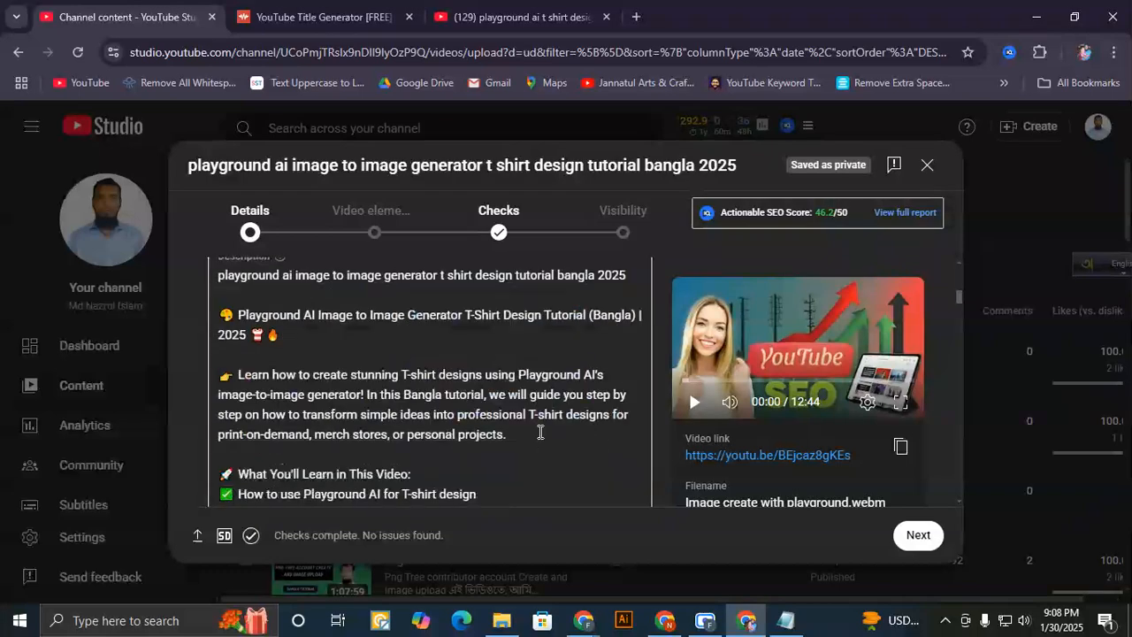
scroll(527, 467, "down", 3)
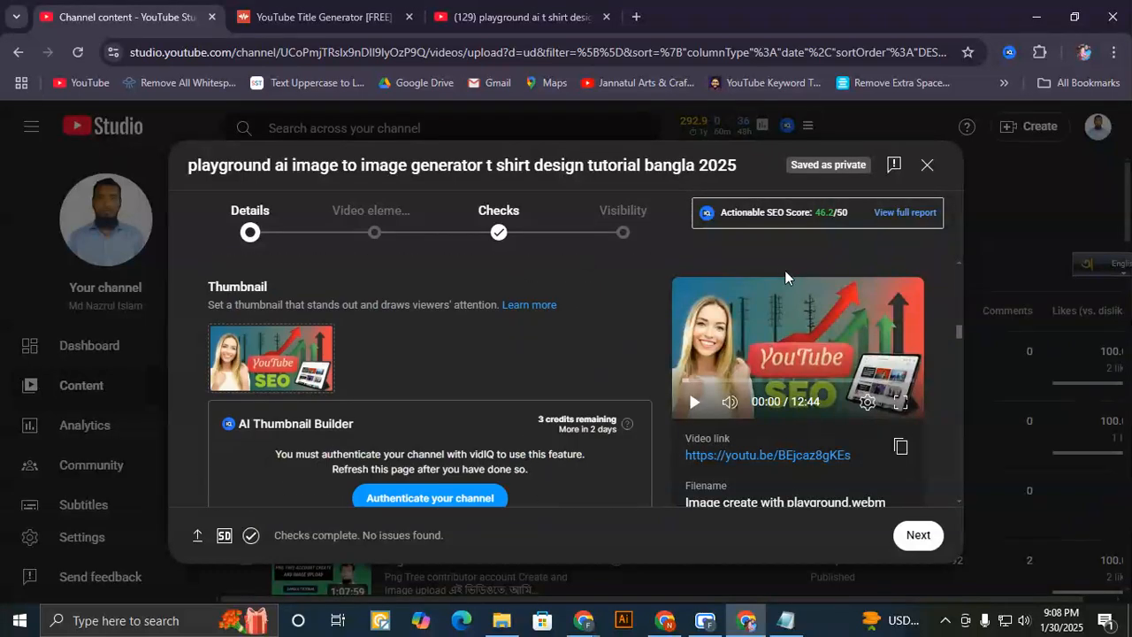
- Examine the title line in the Notepad notes for words to combine into another tag
left_click(782, 621)
left_click(273, 289)
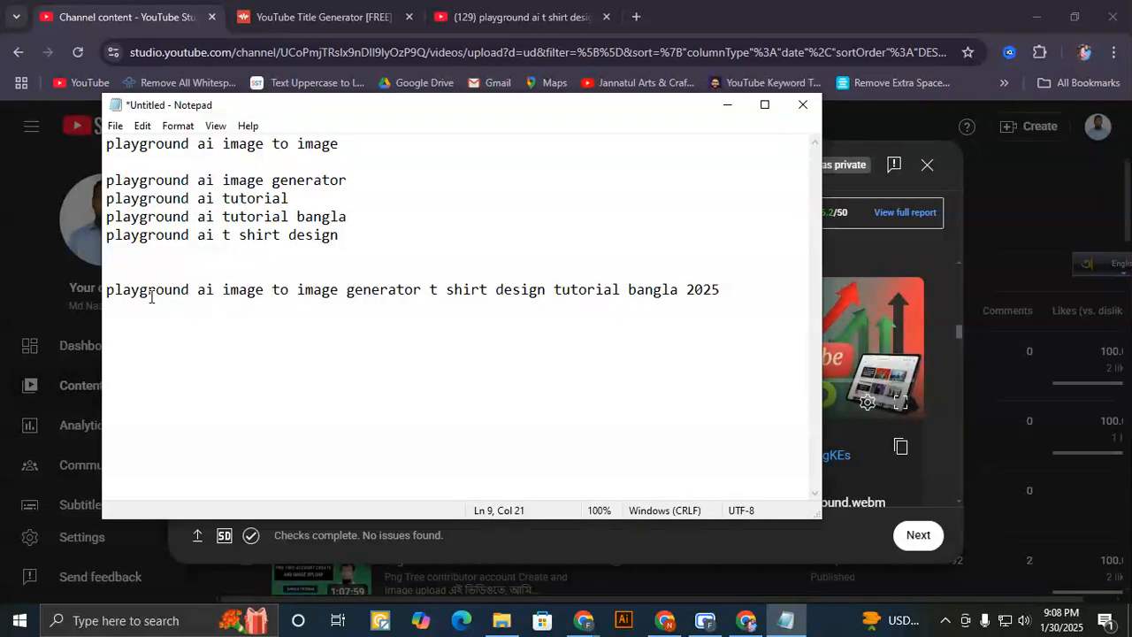
left_click_drag(201, 292, 259, 292)
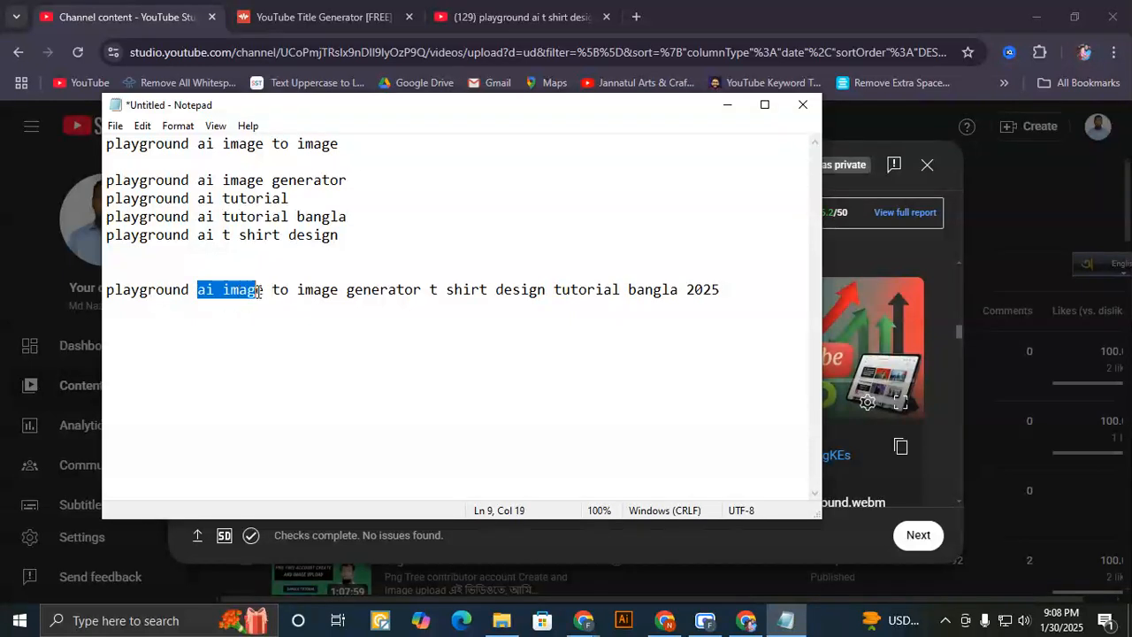
left_click_drag(347, 292, 421, 290)
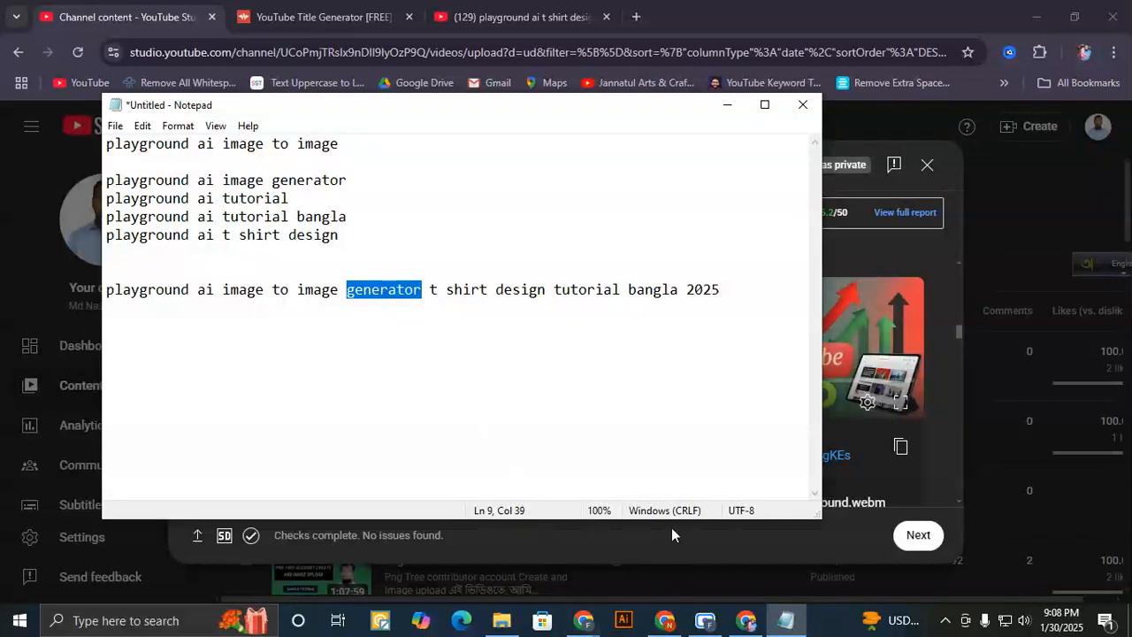
left_click(727, 105)
- Add "playground ai image generator" as a video tag
scroll(354, 416, "down", 2)
scroll(377, 405, "down", 10)
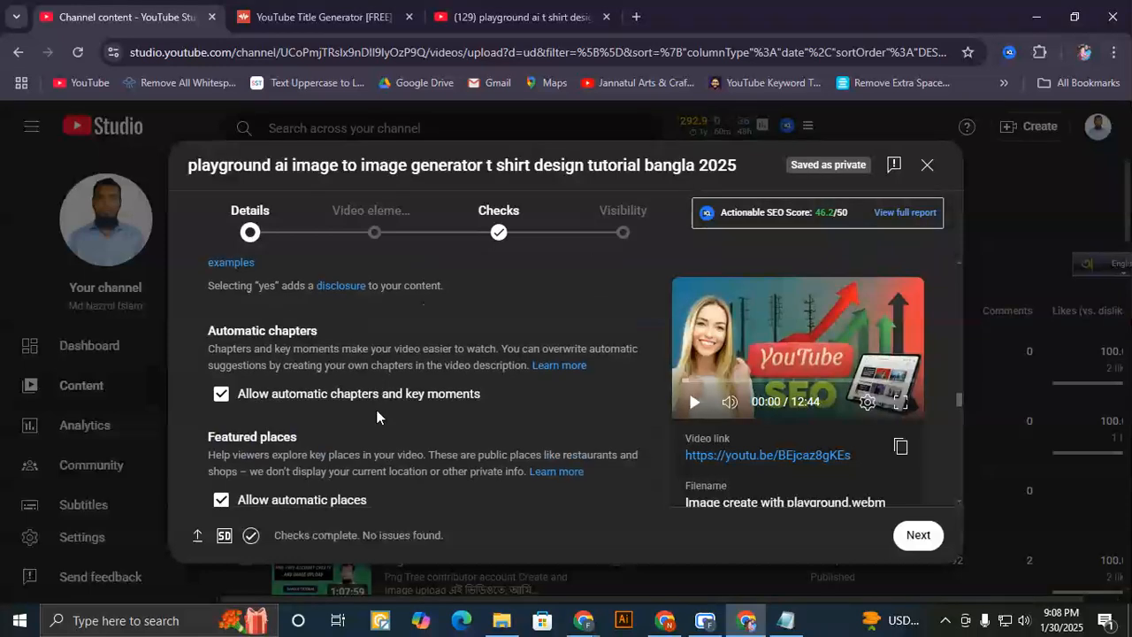
scroll(376, 410, "down", 8)
left_click(474, 454)
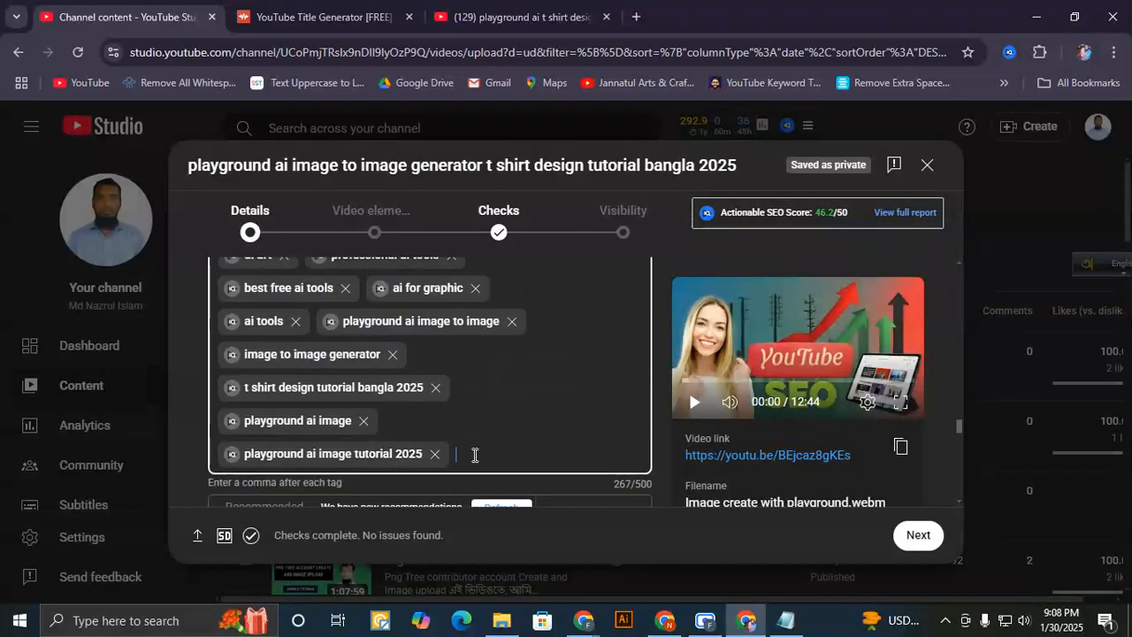
type("play")
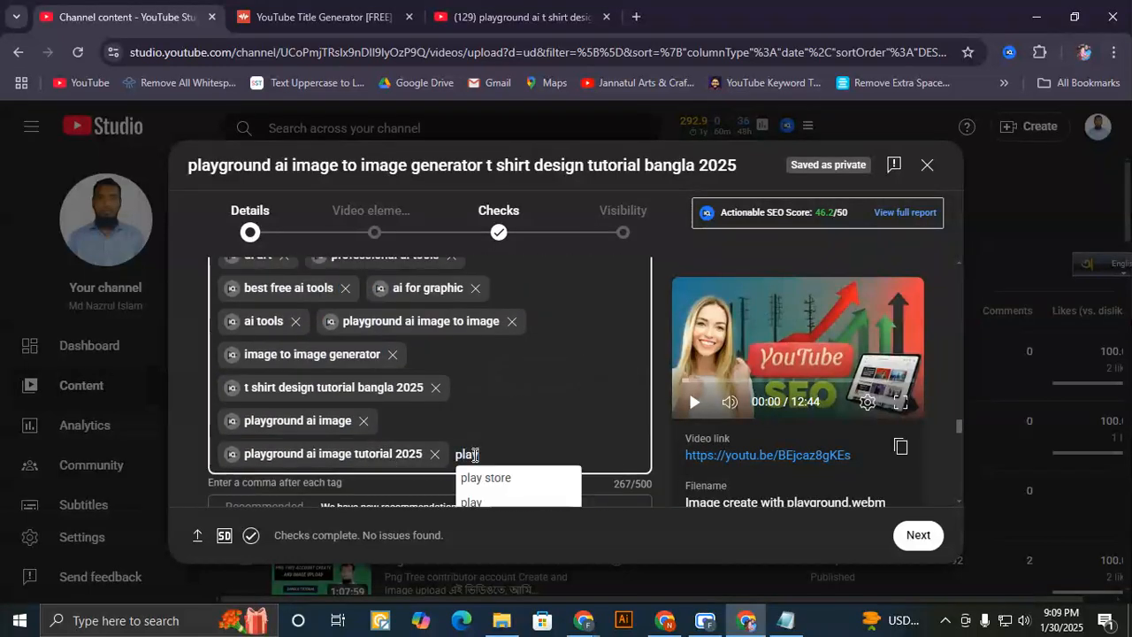
type("grounf")
key("BackSpace")
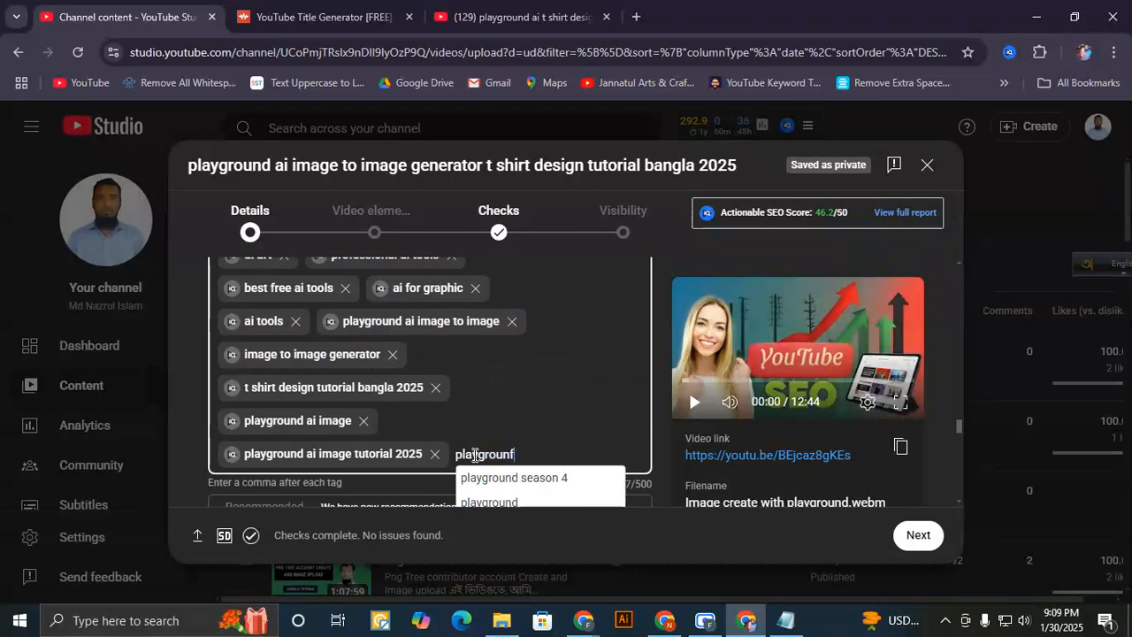
type("d ai i")
type("mage gen")
type("erator")
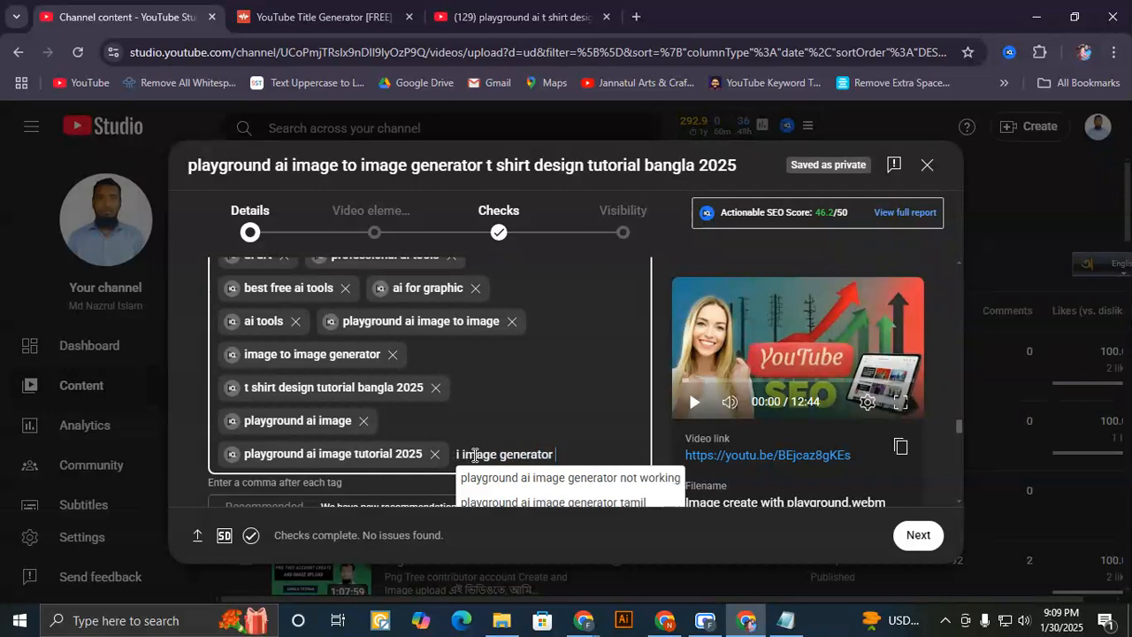
key("Return")
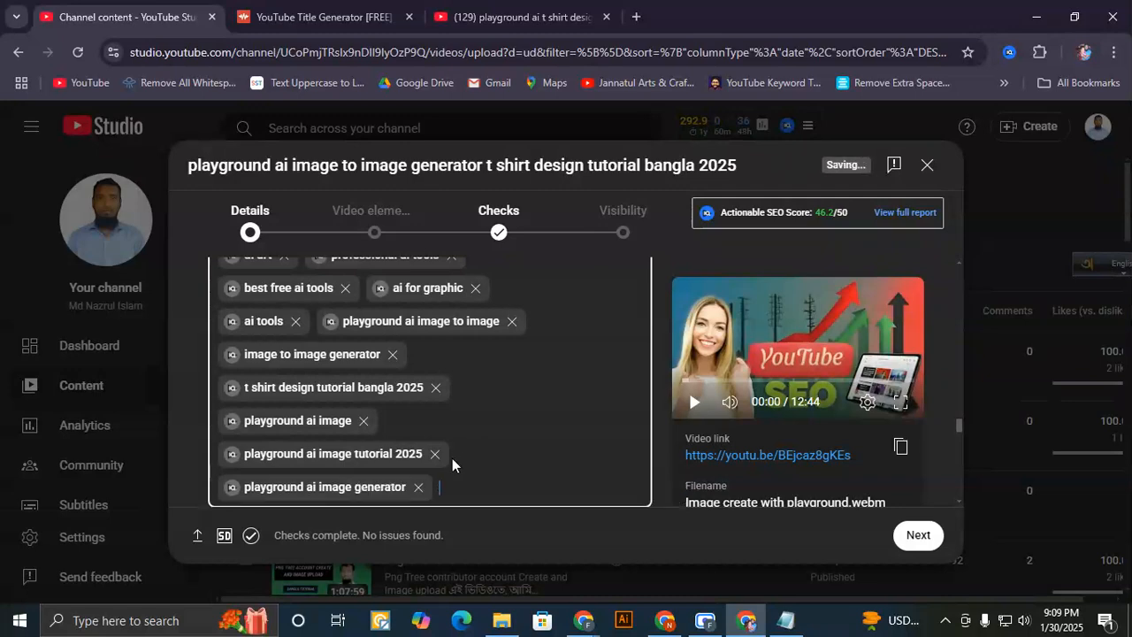
- Check the SEO score, and inspect the related keywords for the "playground ai image" tag in the Keyword Inspector
left_click(829, 213)
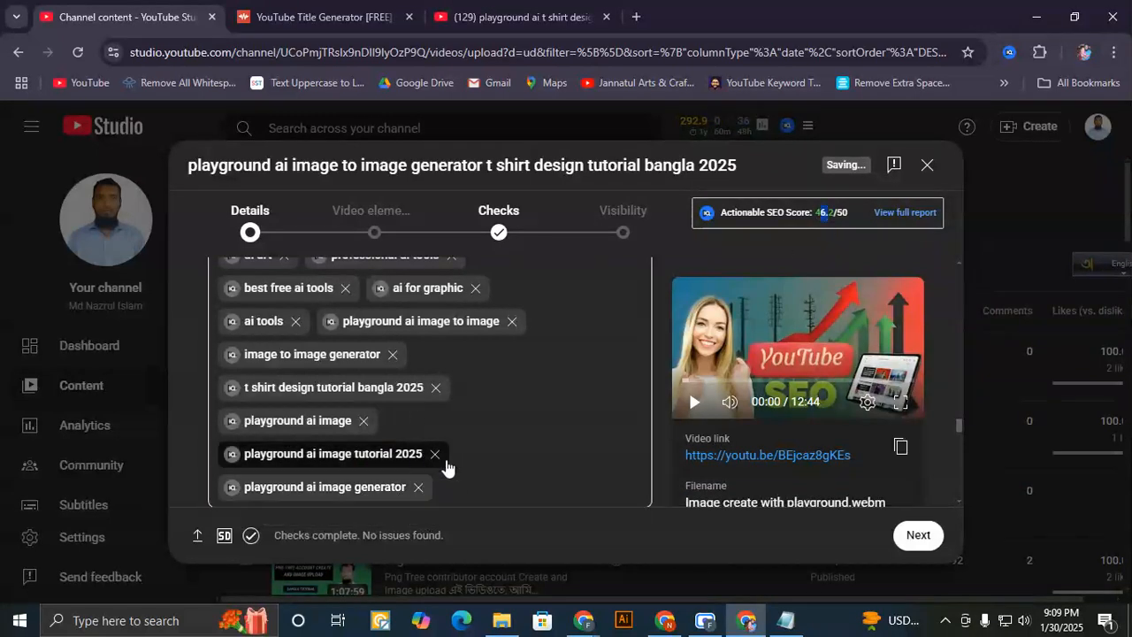
scroll(445, 465, "down", 1)
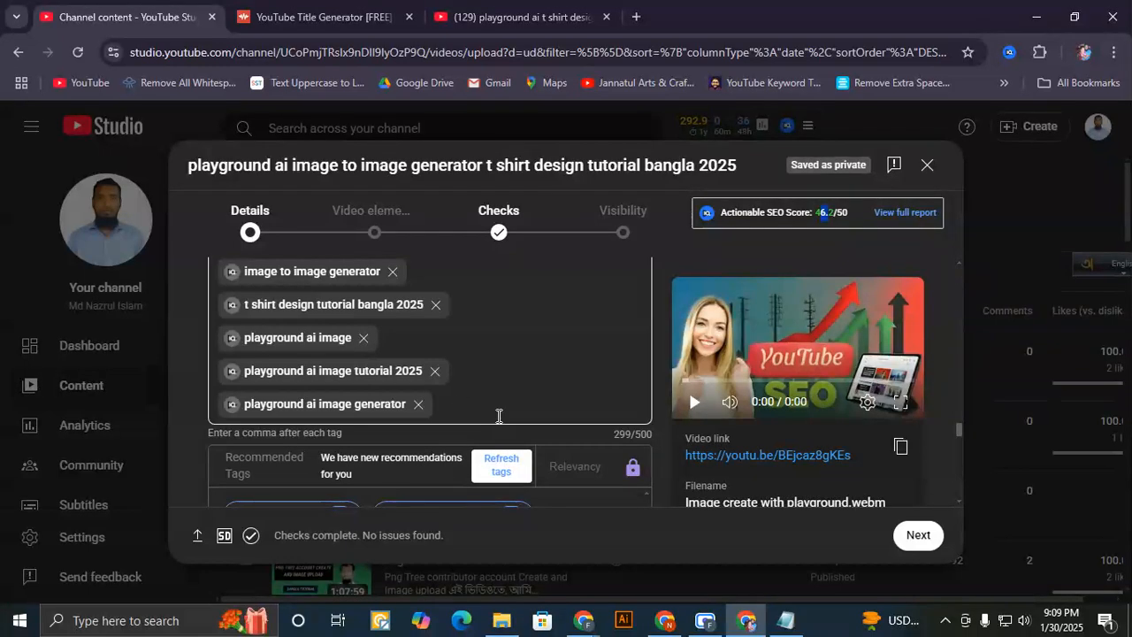
scroll(238, 401, "down", 1)
scroll(241, 363, "up", 1)
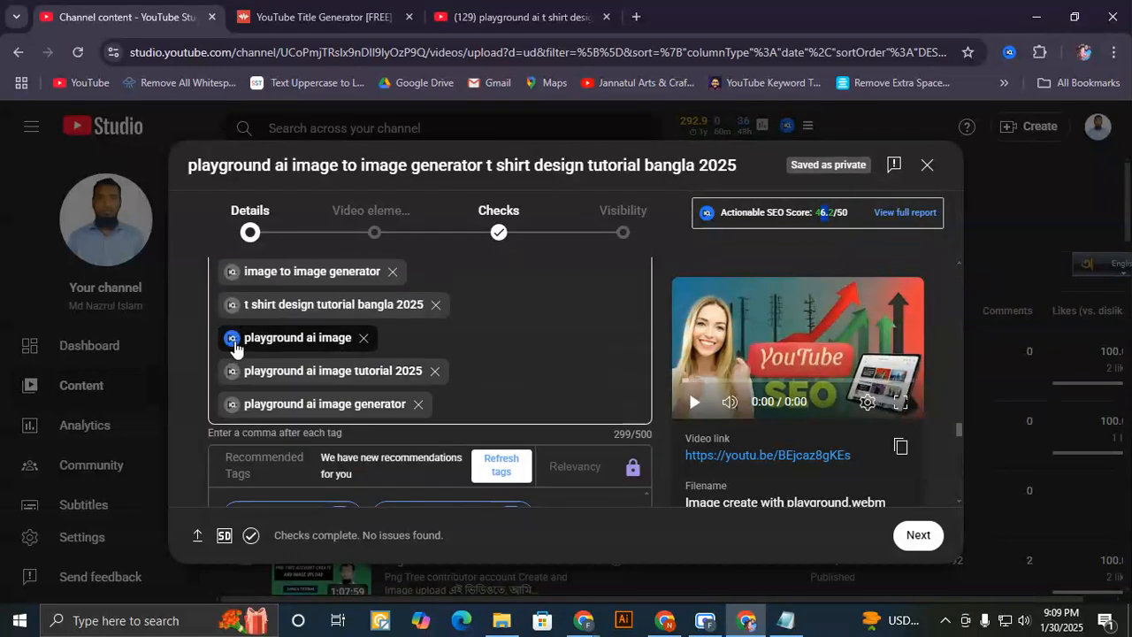
left_click(233, 338)
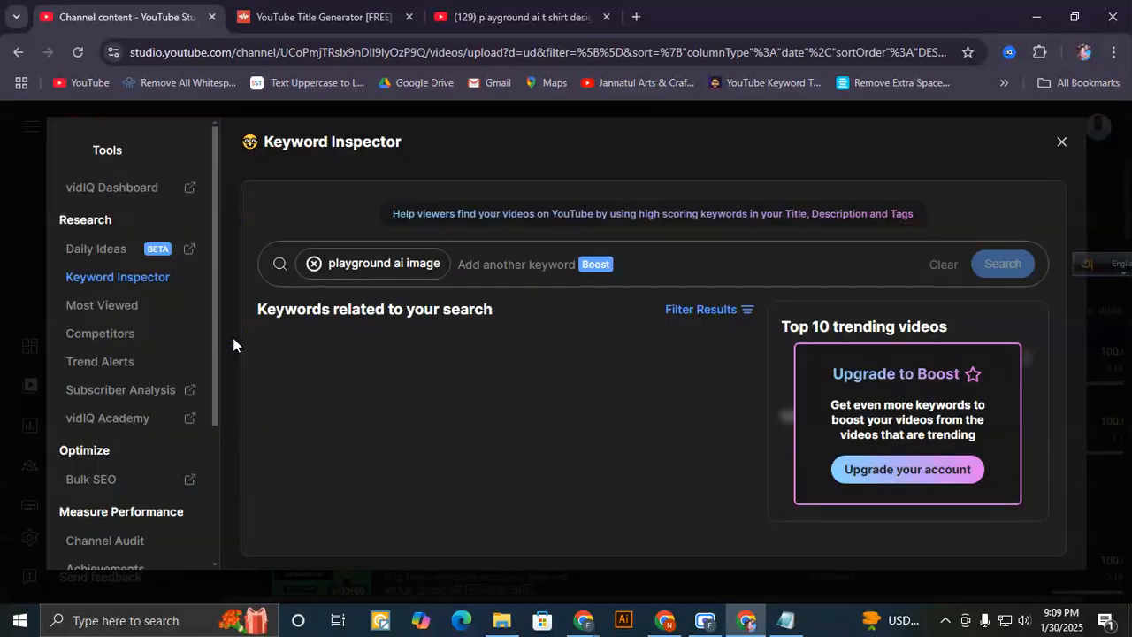
scroll(460, 444, "down", 1)
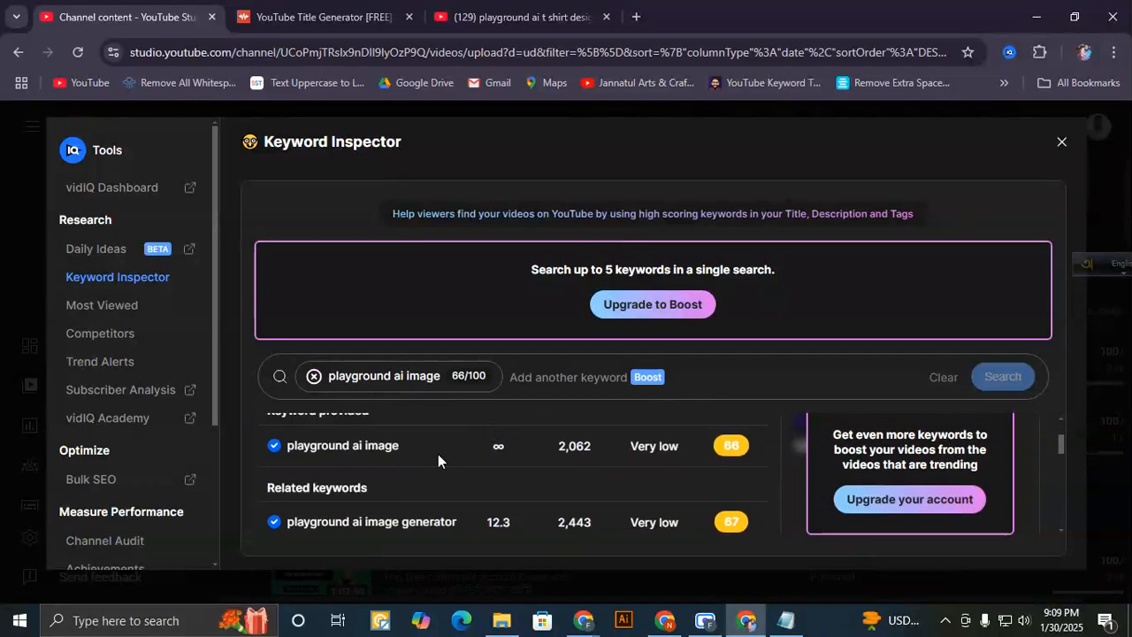
scroll(351, 488, "down", 1)
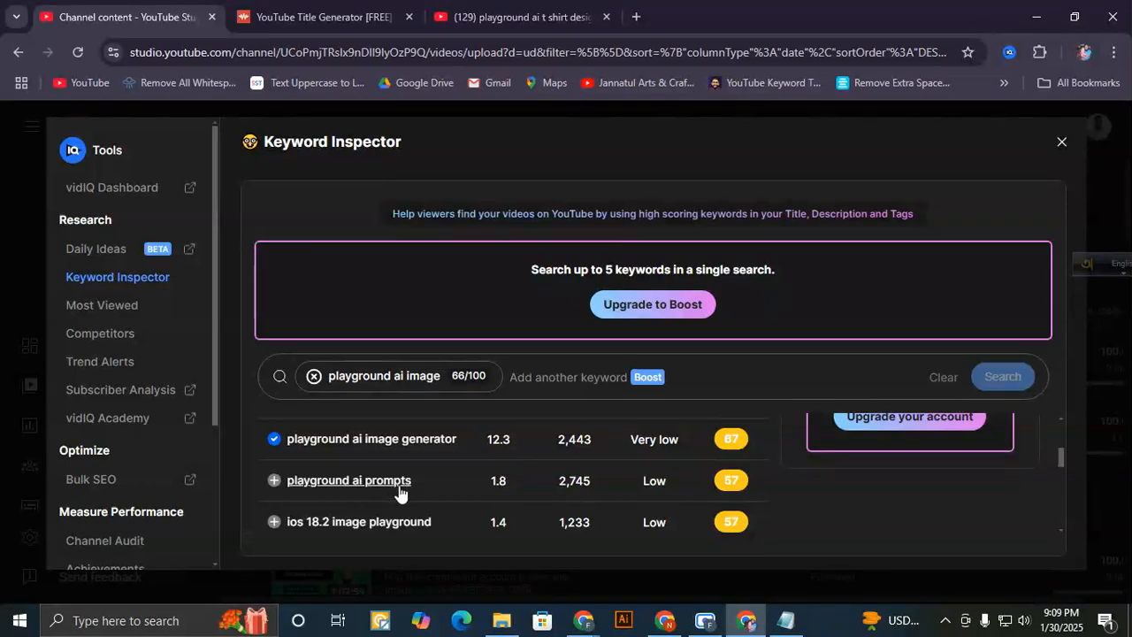
- Shorten the YouTube search query to "playground ai" and read its search suggestions
left_click(531, 20)
left_click(368, 122)
left_click_drag(324, 123, 444, 124)
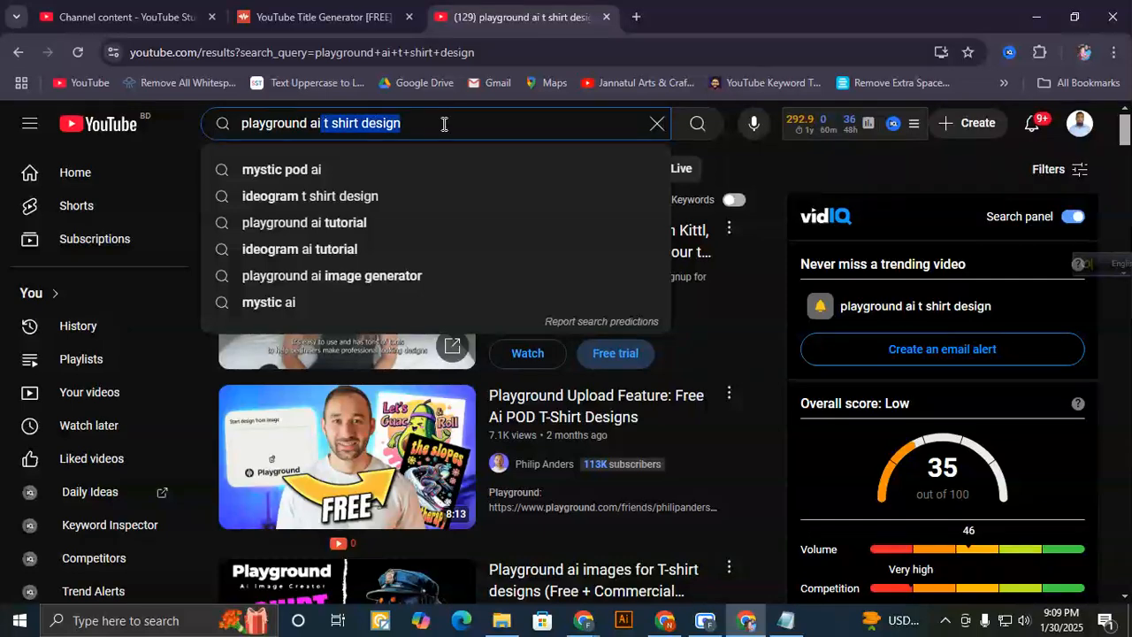
key("BackSpace")
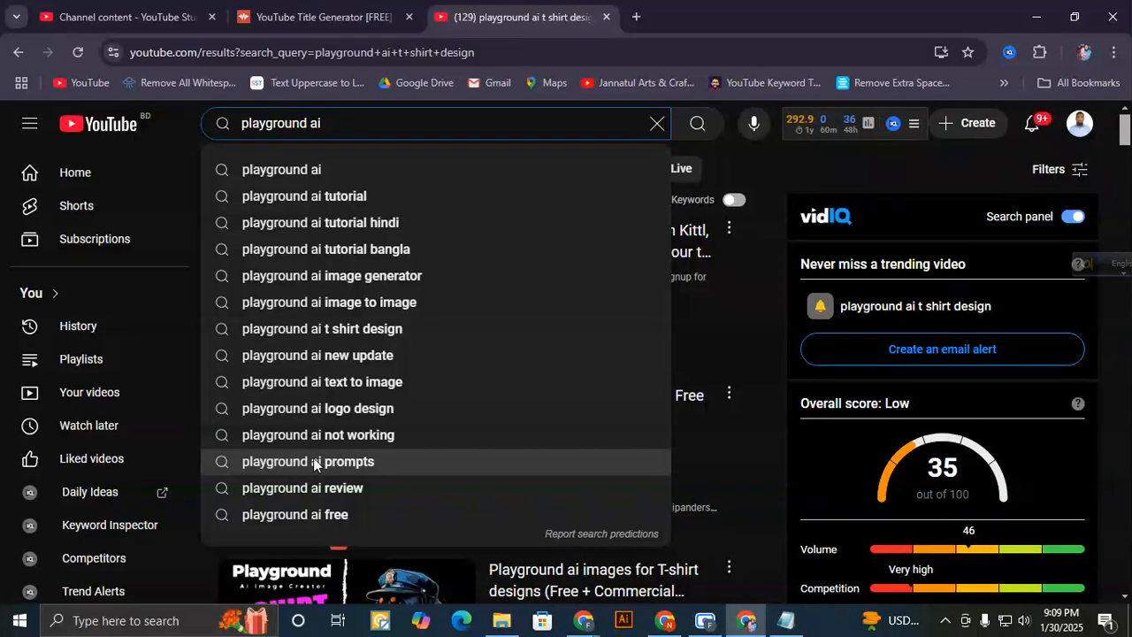
- Add the related keyword "playground ai prompts" from the Keyword Inspector as a video tag
left_click(168, 18)
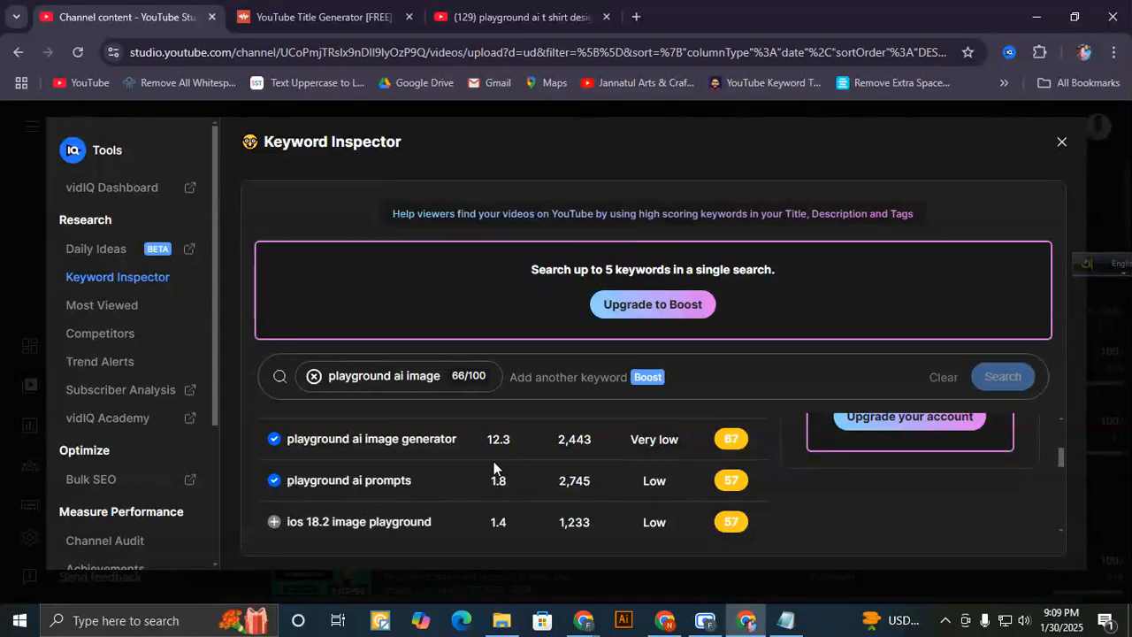
scroll(495, 469, "down", 1)
scroll(381, 458, "up", 1)
left_click_drag(434, 483, 288, 491)
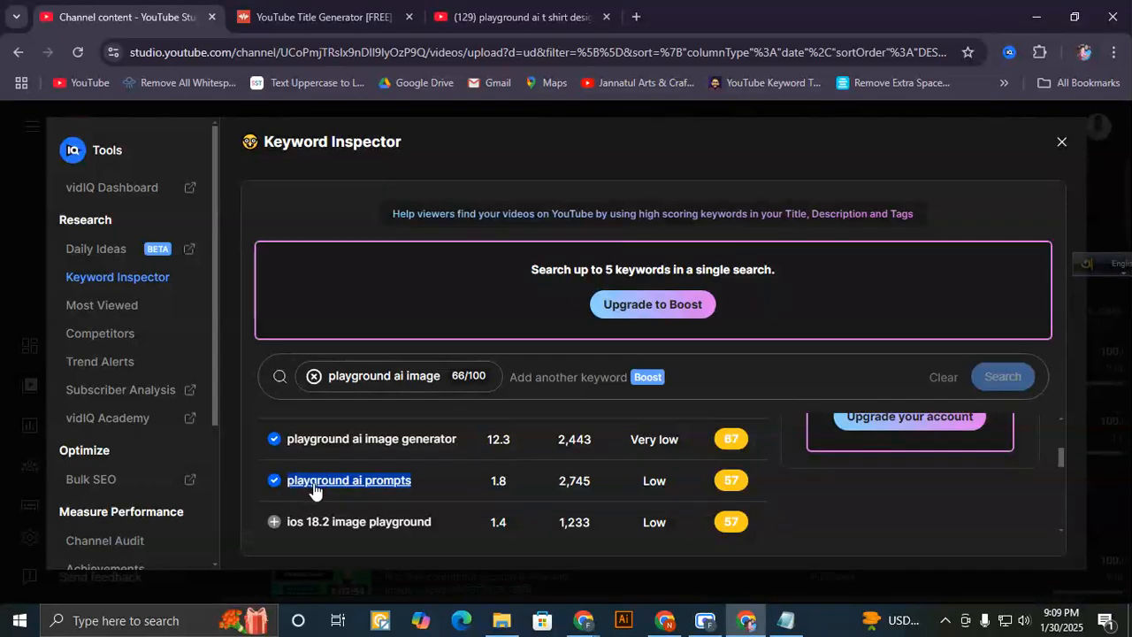
- Switch to Notepad and insert the word "prompt" after "playground ai" in the combined draft title
left_click(786, 620)
left_click(371, 289)
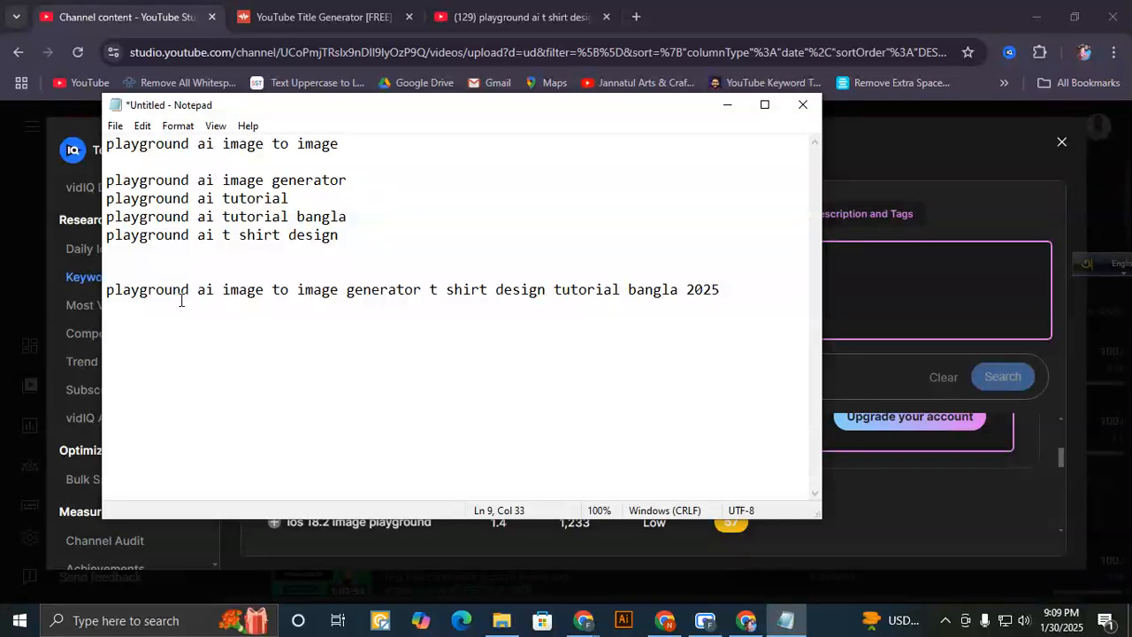
left_click_drag(213, 290, 107, 291)
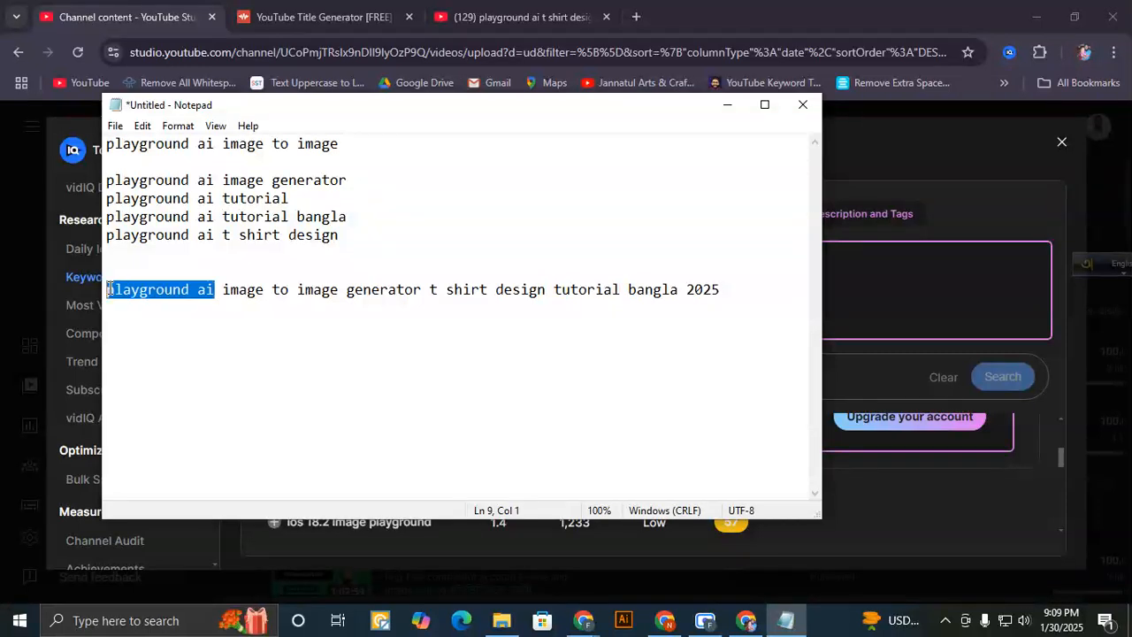
left_click(223, 290)
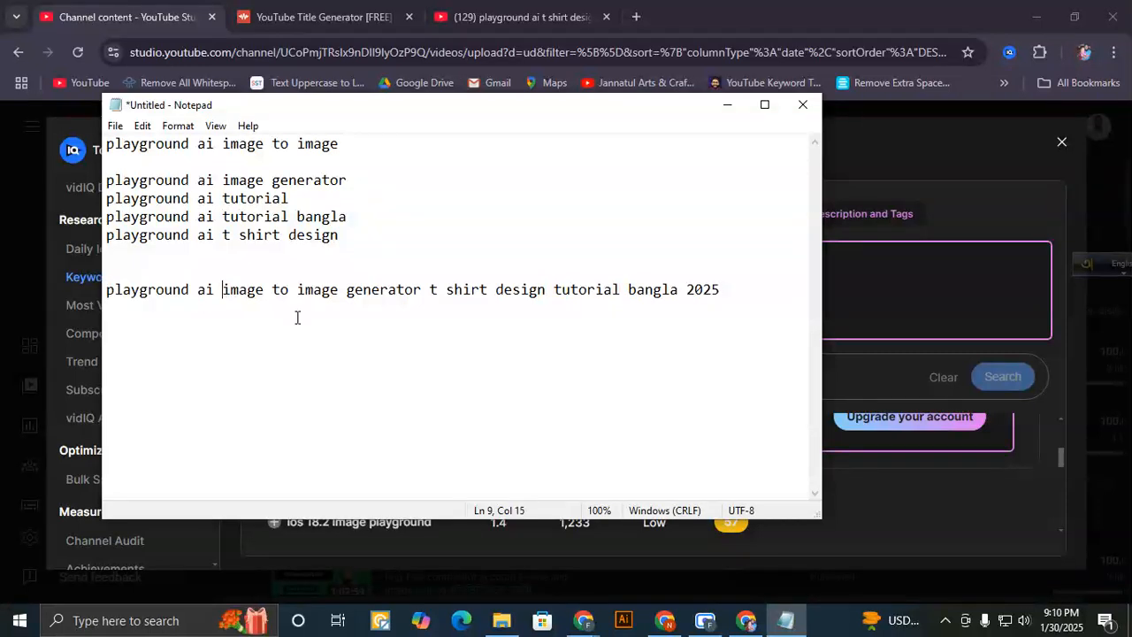
type("promt ")
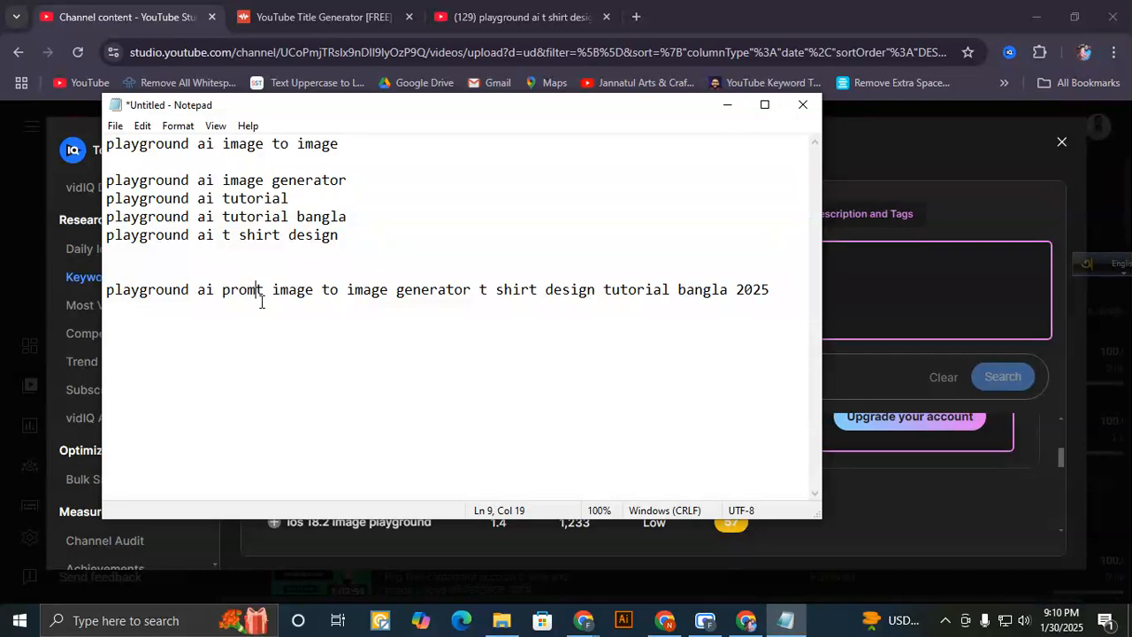
type("p")
- Replace the video's title with the Notepad draft "playground ai prompt image to image generator t shirt design tutorial bangla 2025"
left_click_drag(779, 290, 61, 306)
key("ctrl+c")
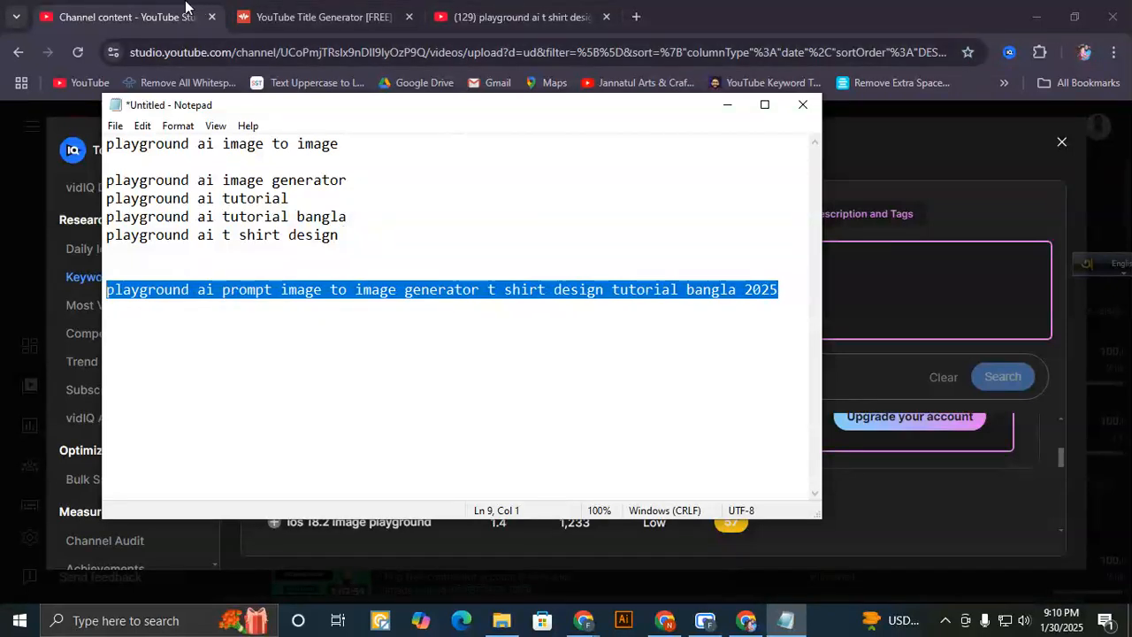
left_click(246, 79)
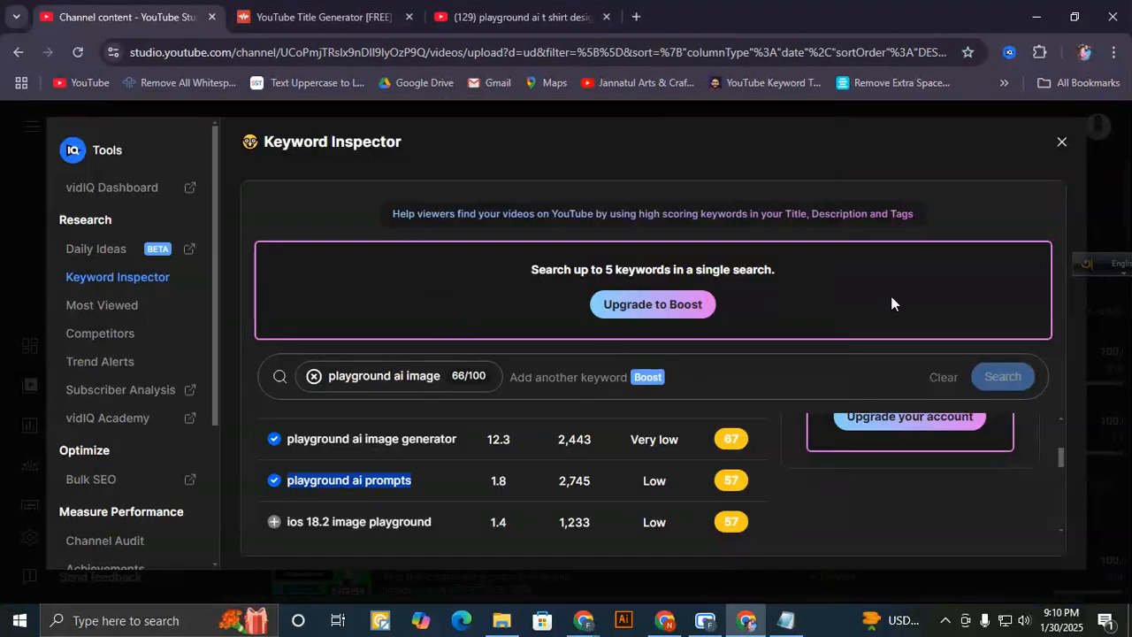
left_click(1061, 142)
scroll(418, 325, "up", 3)
scroll(418, 325, "up", 15)
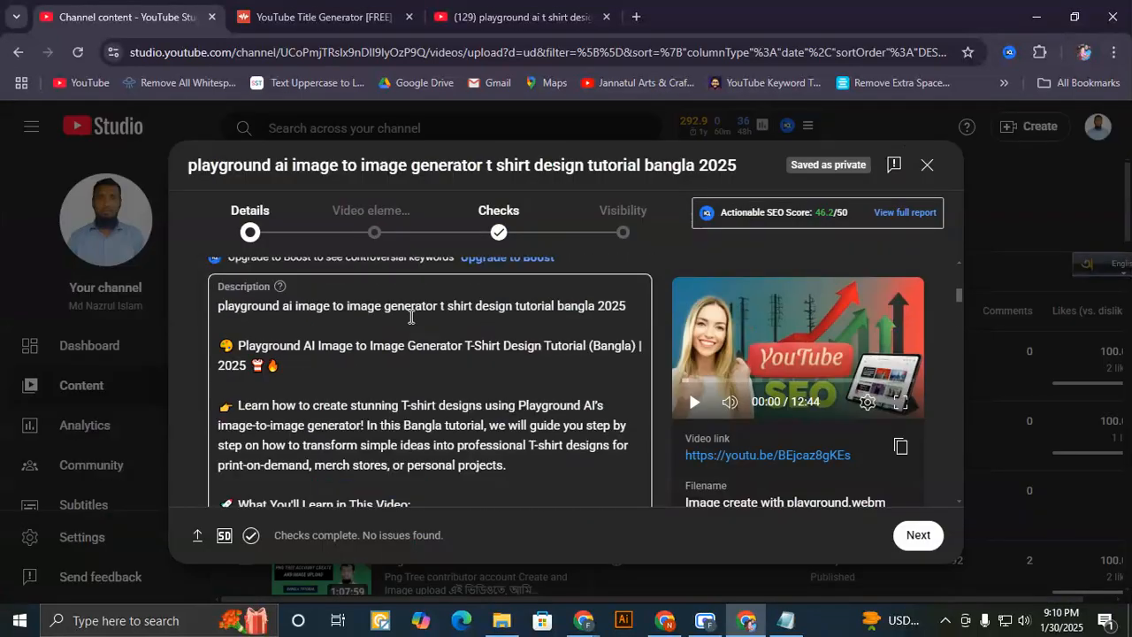
scroll(410, 317, "up", 1)
left_click_drag(637, 331, 214, 345)
key("ctrl+v")
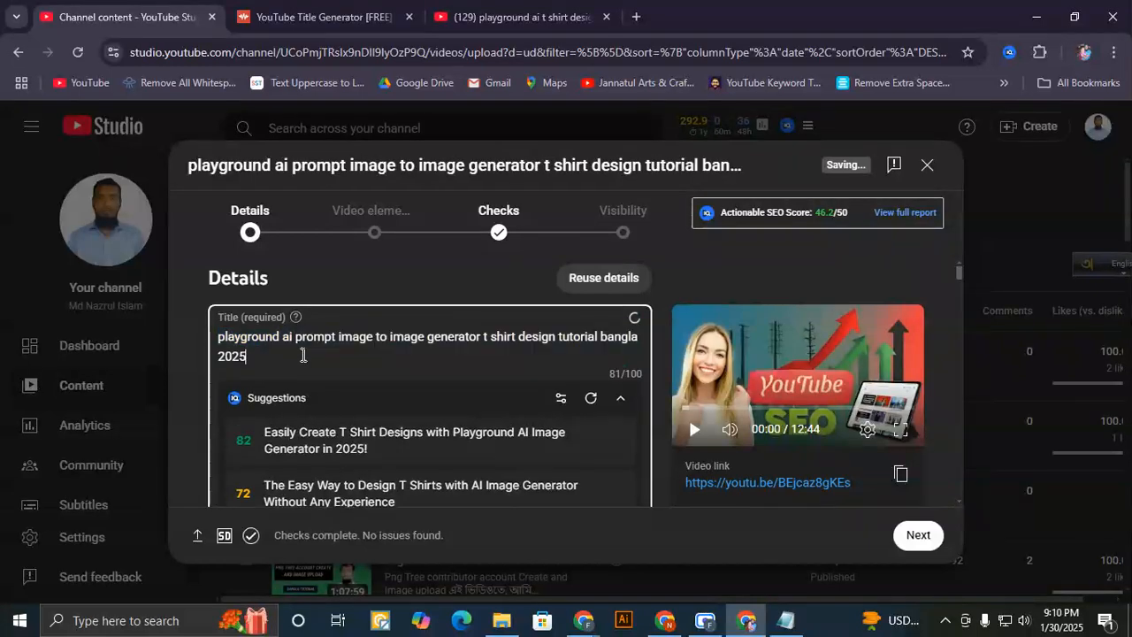
left_click_drag(304, 339, 314, 339)
- Replace the first line of the description with "playground ai prompt image to image generator t shirt design tutorial bangla 2025"
scroll(379, 346, "down", 6)
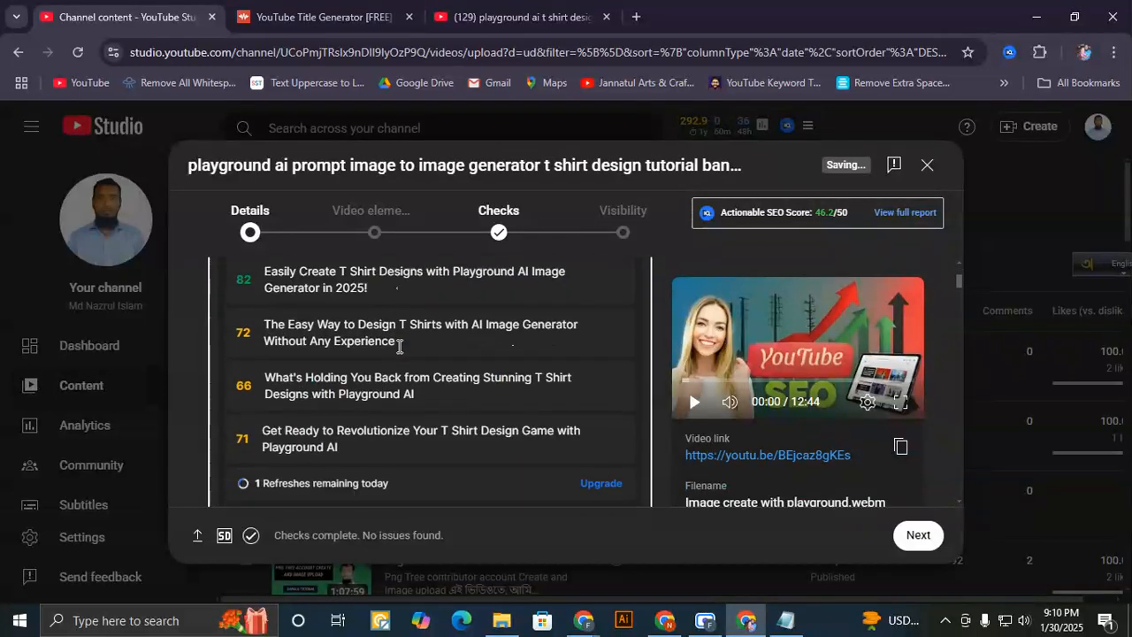
scroll(350, 382, "up", 2)
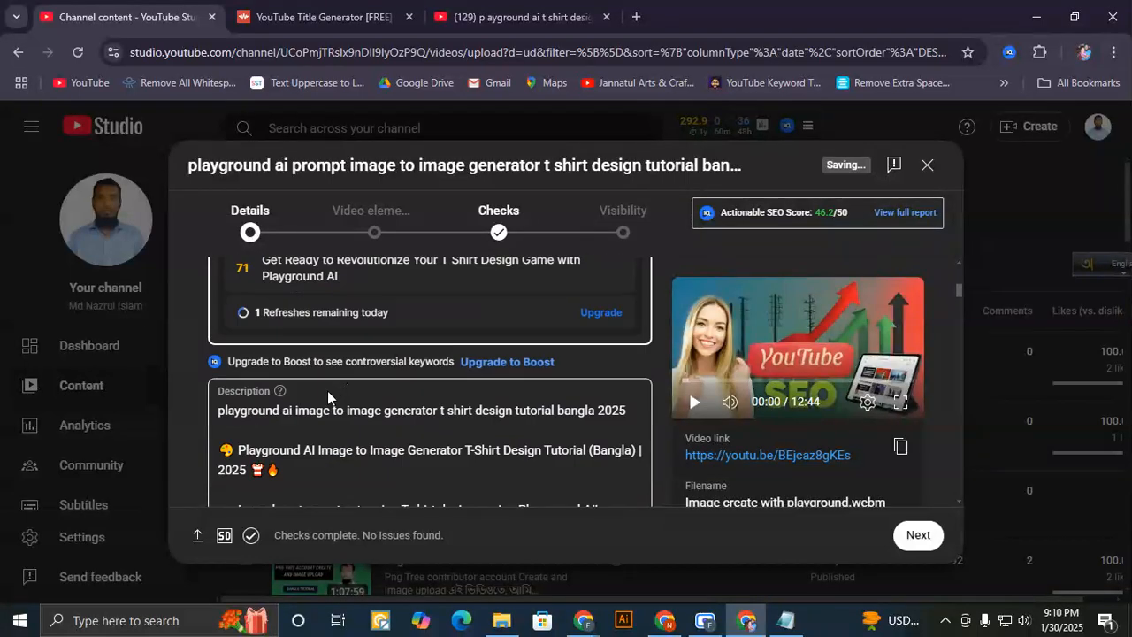
left_click_drag(629, 410, 221, 413)
key("ctrl+v")
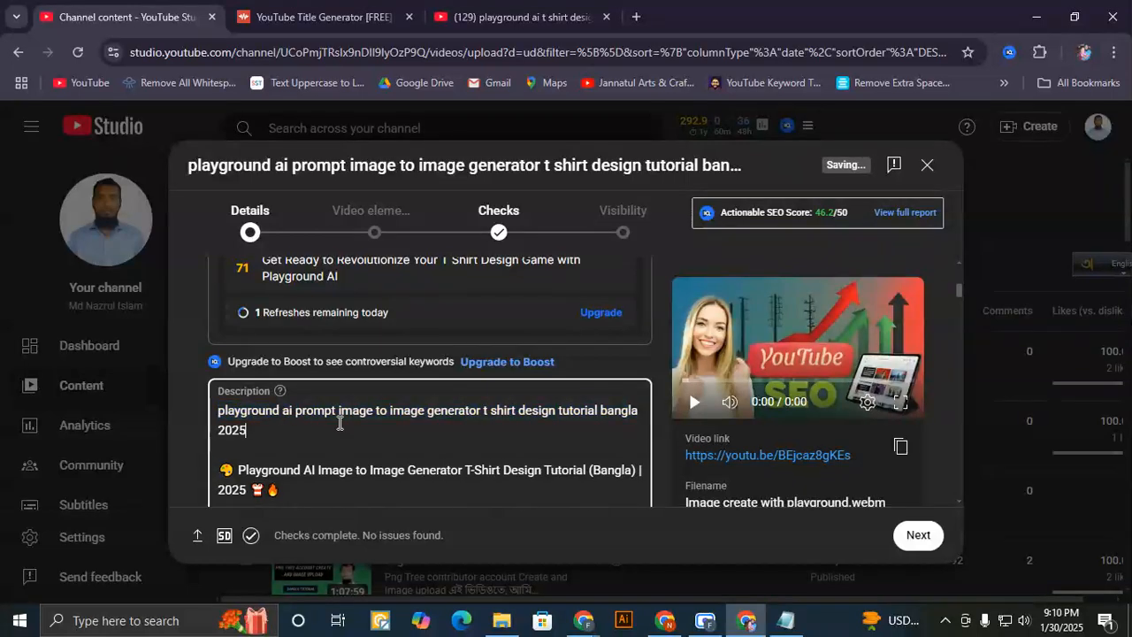
- Review the video's tags and the remaining detail settings, through license, remixing and comments
scroll(415, 443, "down", 1)
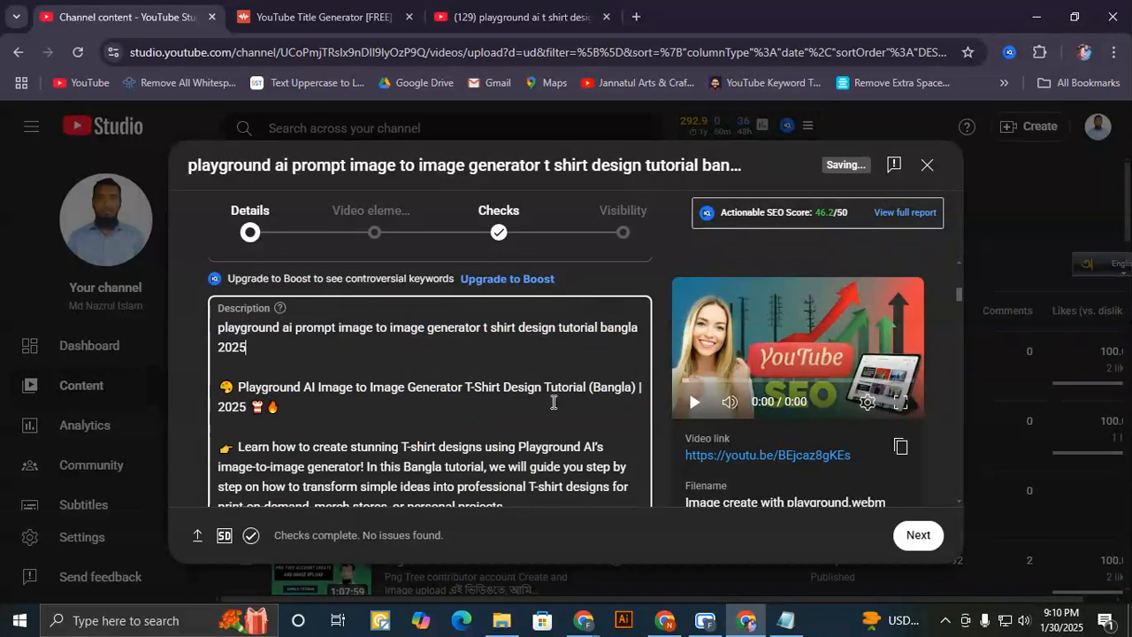
scroll(559, 420, "down", 6)
scroll(423, 430, "down", 15)
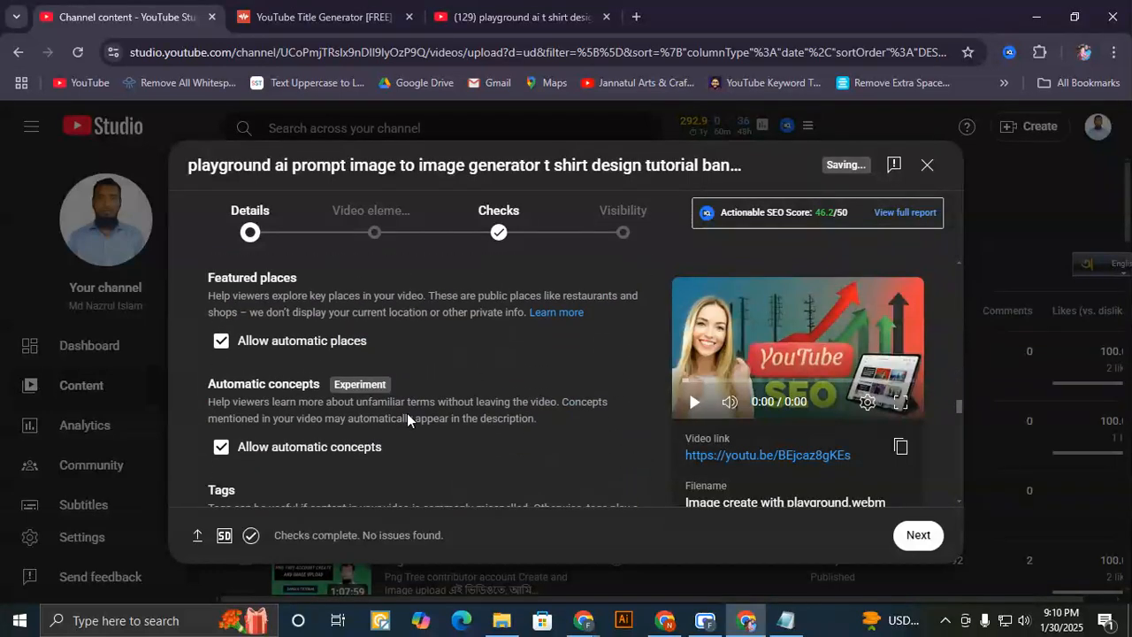
scroll(407, 413, "down", 5)
scroll(407, 413, "up", 1)
scroll(407, 413, "up", 2)
scroll(424, 362, "down", 6)
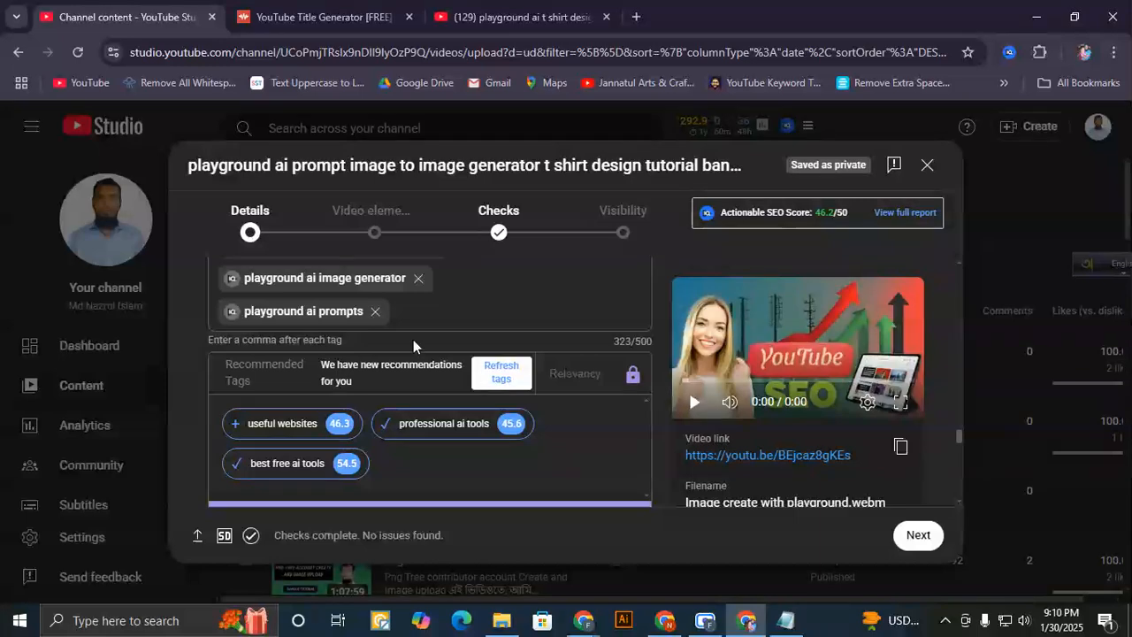
scroll(416, 380, "down", 5)
scroll(434, 421, "down", 5)
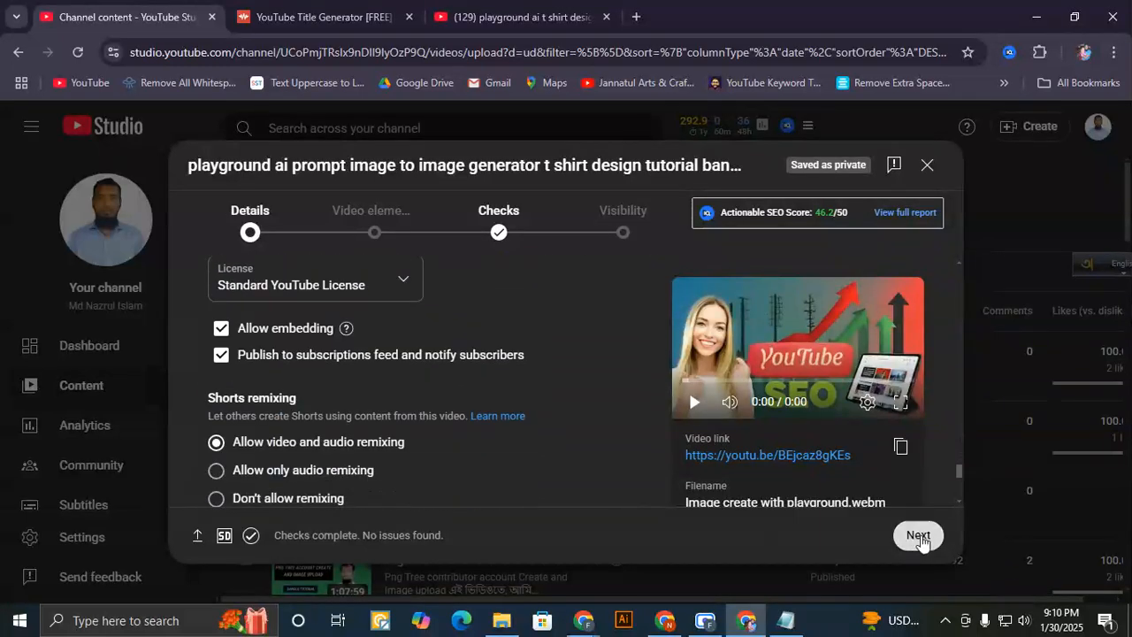
scroll(468, 408, "down", 2)
scroll(467, 408, "down", 2)
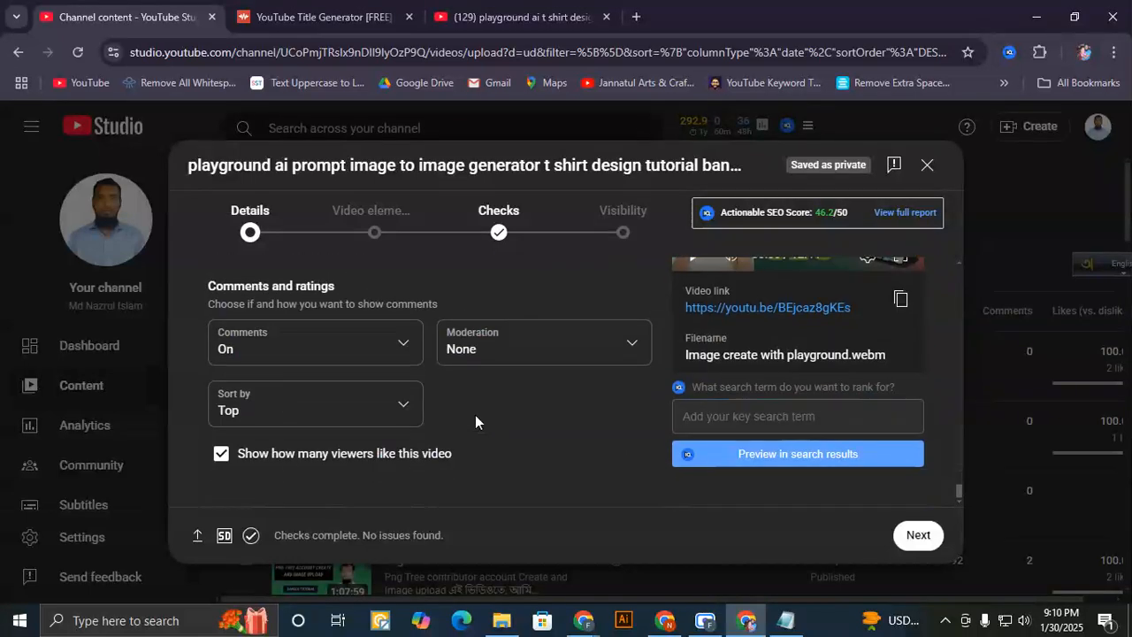
- Proceed to the video elements stage and review the subtitles, end screen and cards options
left_click(917, 536)
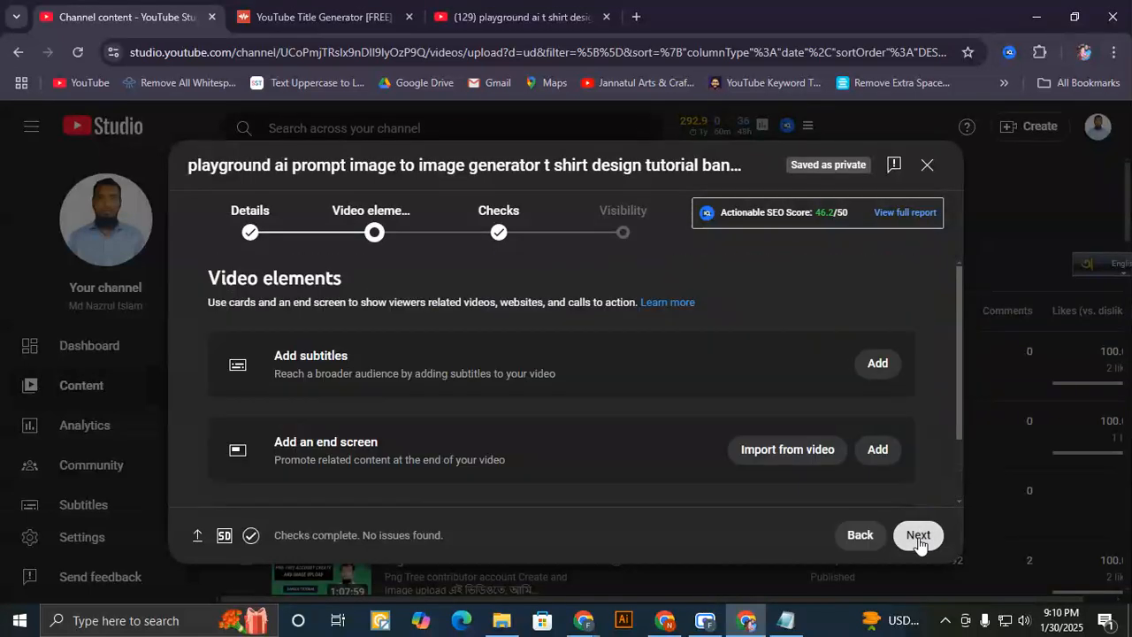
left_click_drag(321, 358, 422, 390)
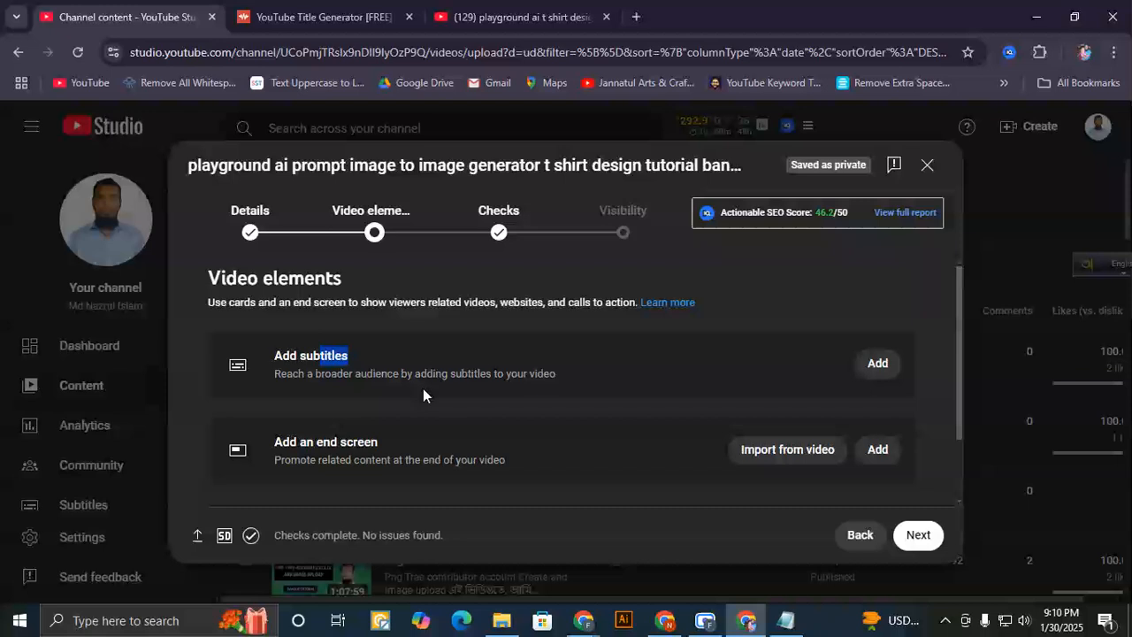
left_click_drag(315, 445, 423, 446)
scroll(425, 449, "down", 1)
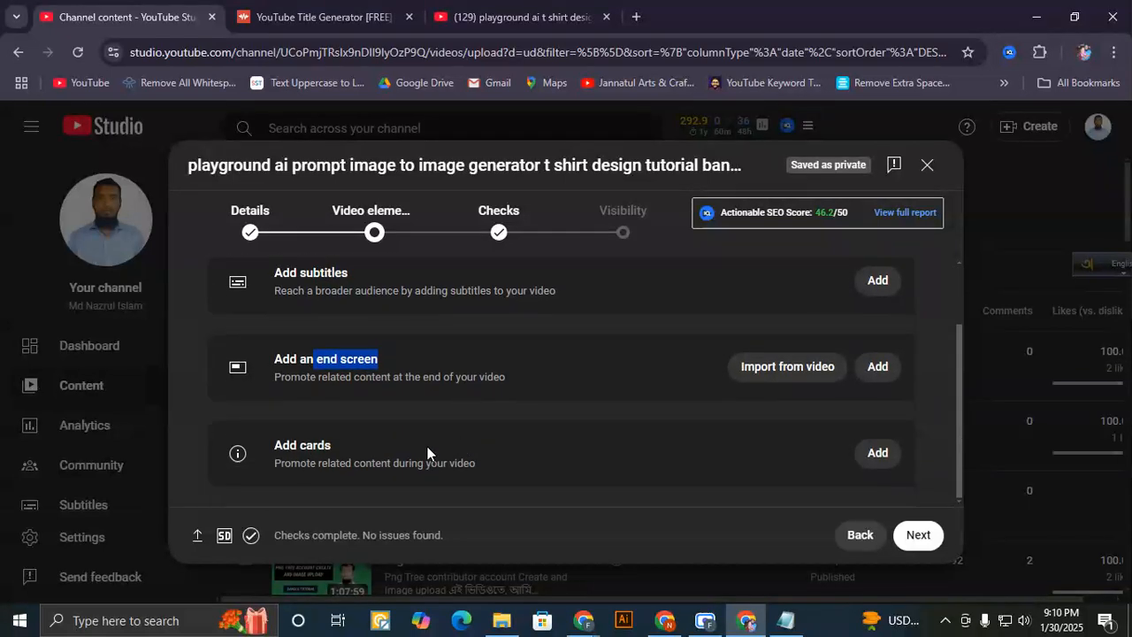
left_click_drag(284, 450, 357, 456)
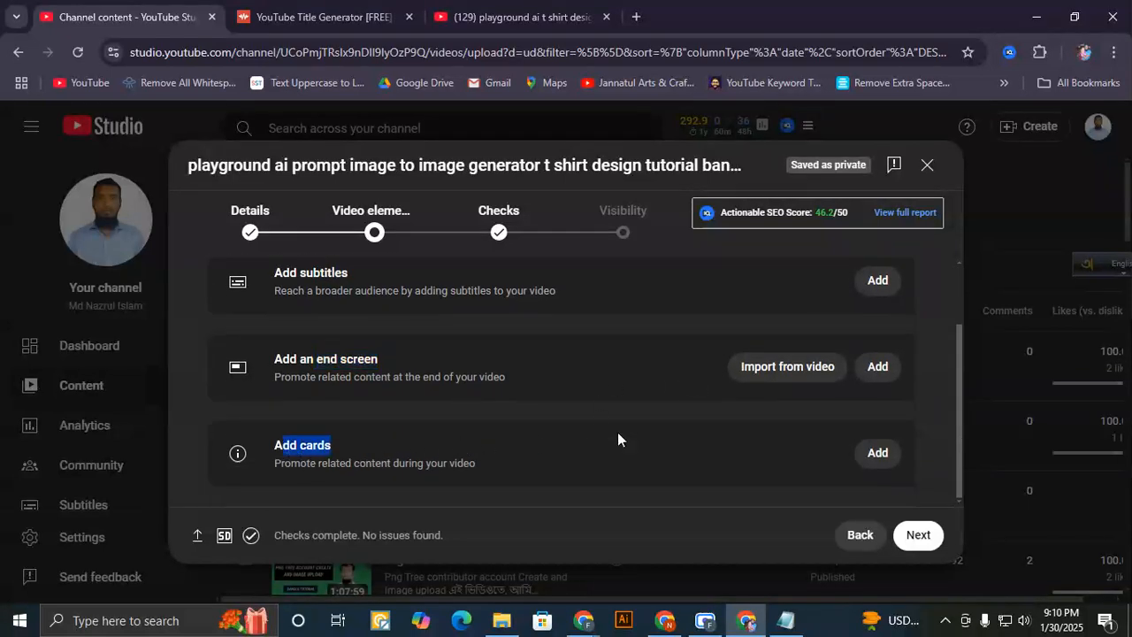
scroll(431, 371, "up", 1)
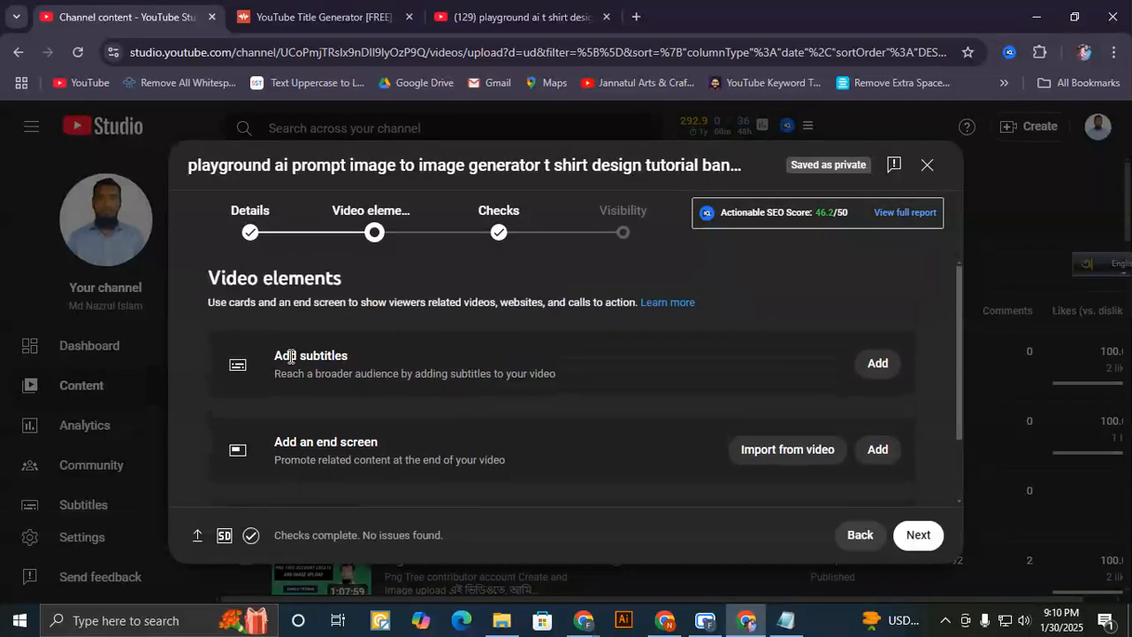
- Start adding Bangla subtitles to the video, choosing manual caption entry
left_click_drag(290, 356, 409, 372)
left_click(358, 375)
left_click(876, 365)
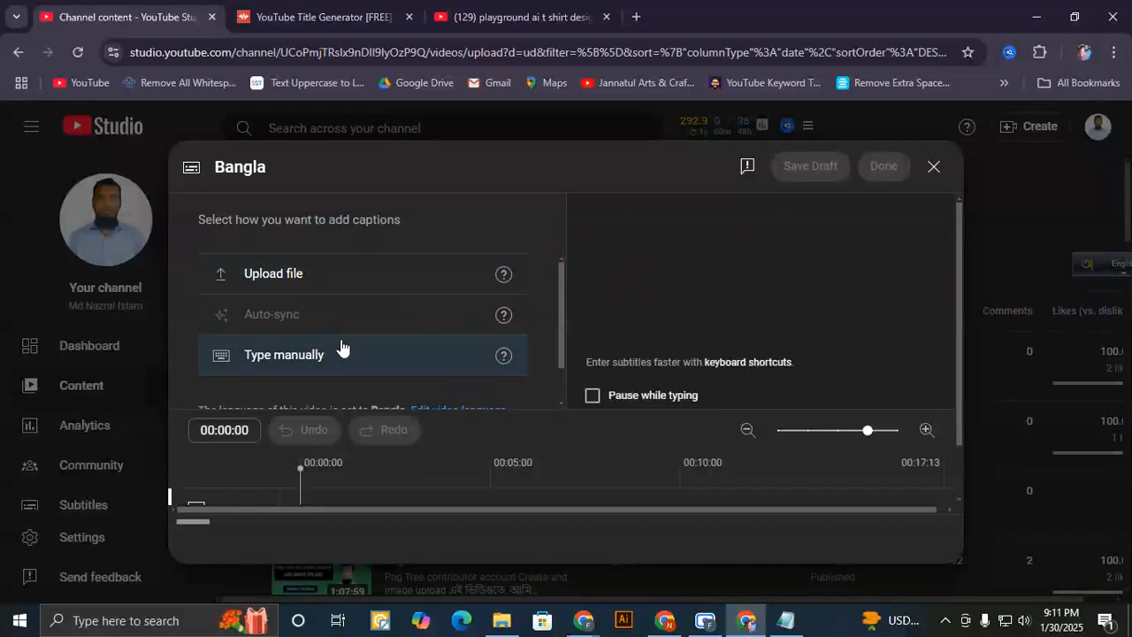
left_click_drag(300, 469, 903, 473)
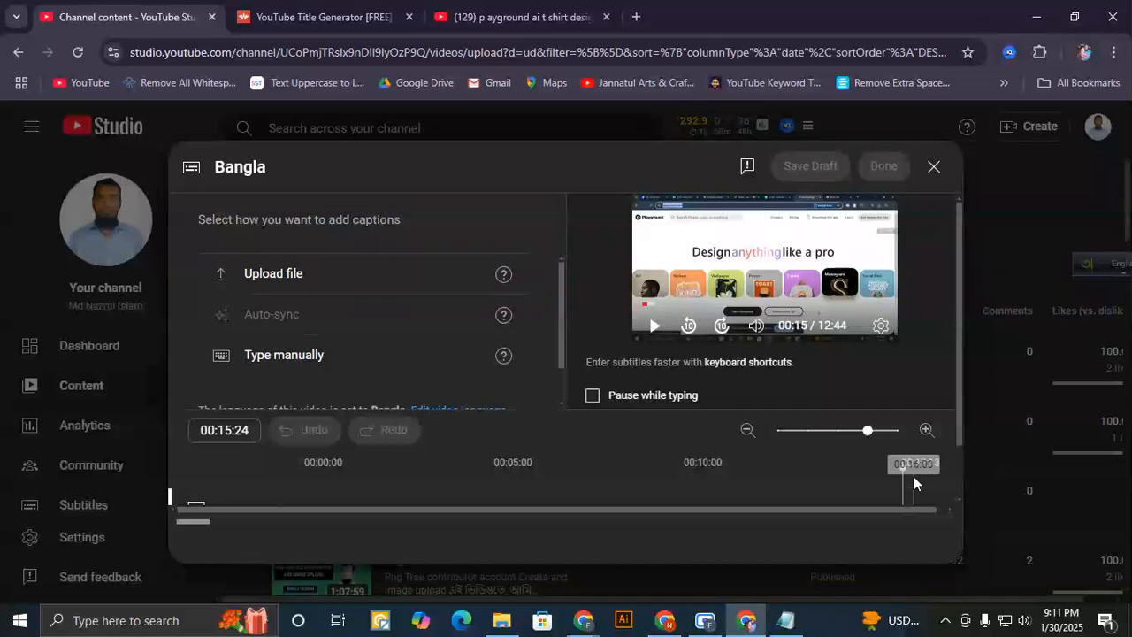
left_click_drag(904, 469, 909, 469)
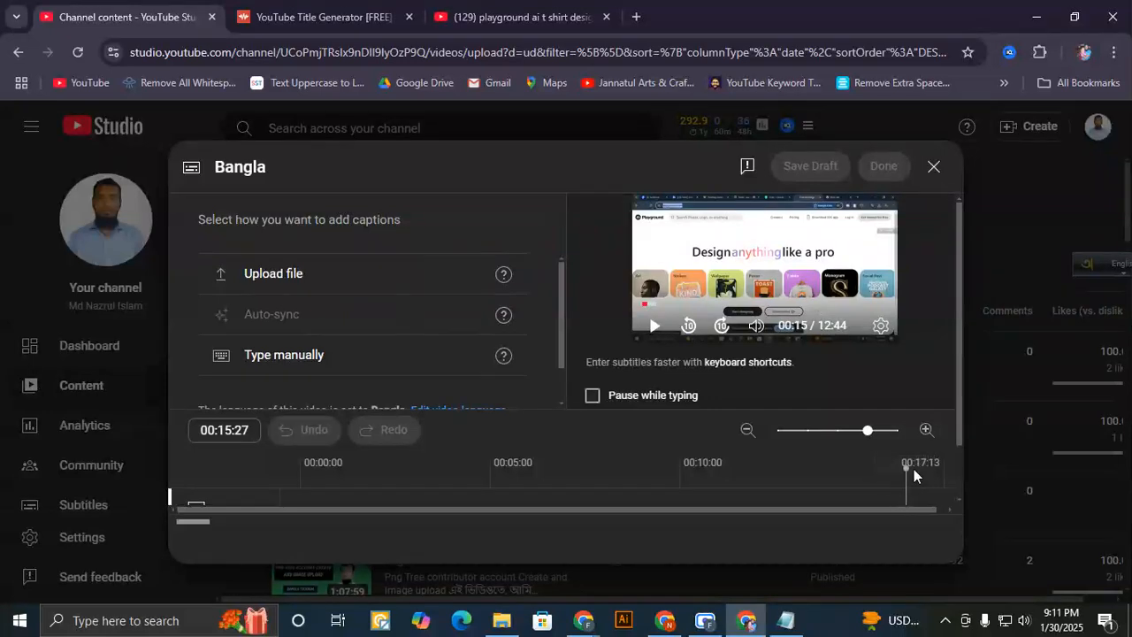
scroll(262, 335, "down", 1)
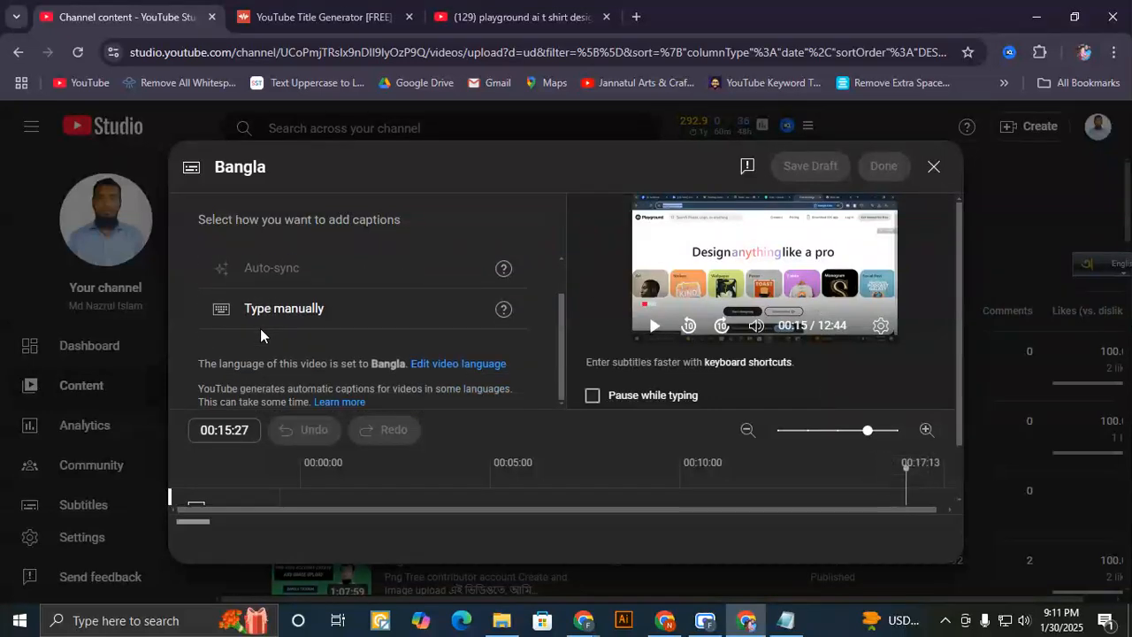
left_click(303, 309)
- Enter the caption "Subcribe My channel for next video" at 00:00:00 and finish the Bangla subtitles
type("Subcribe M")
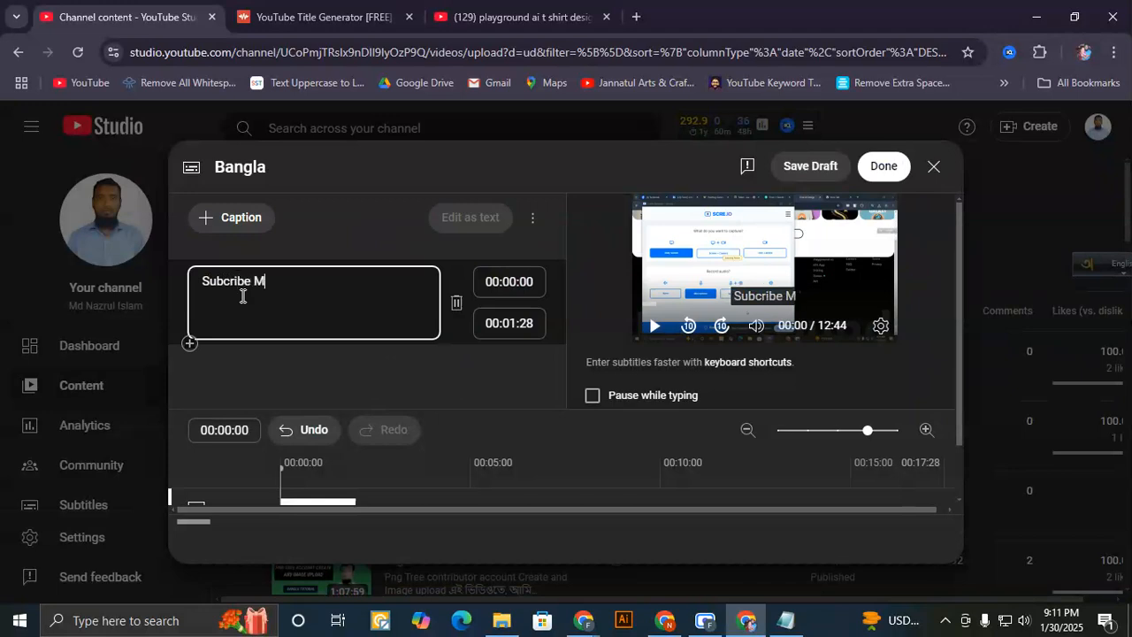
type("y chanee")
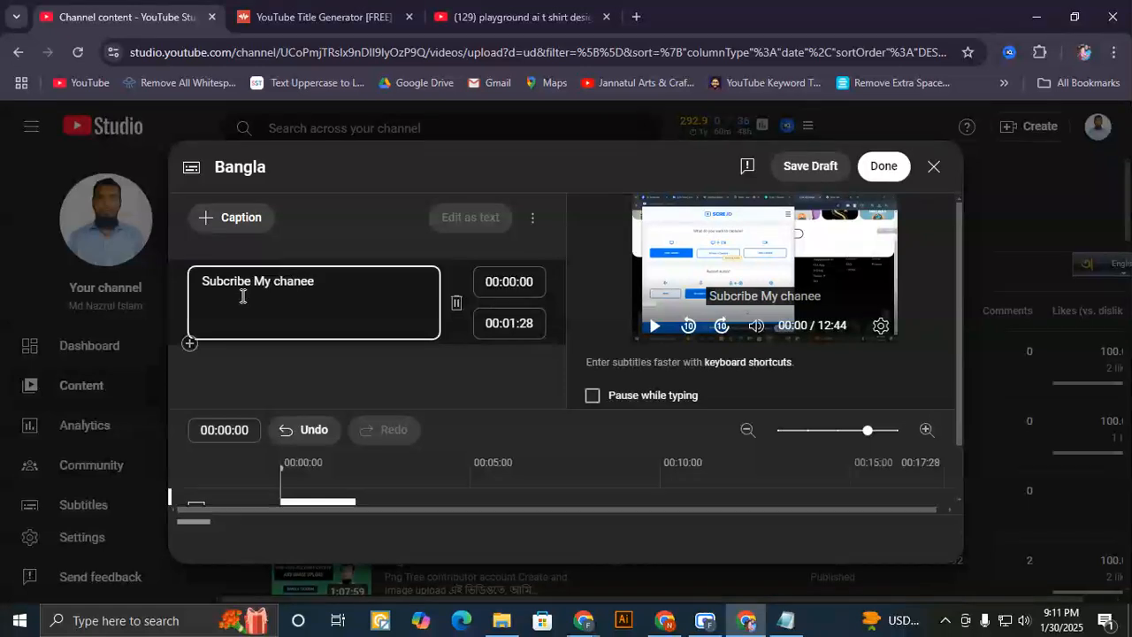
key("BackSpace")
type("l")
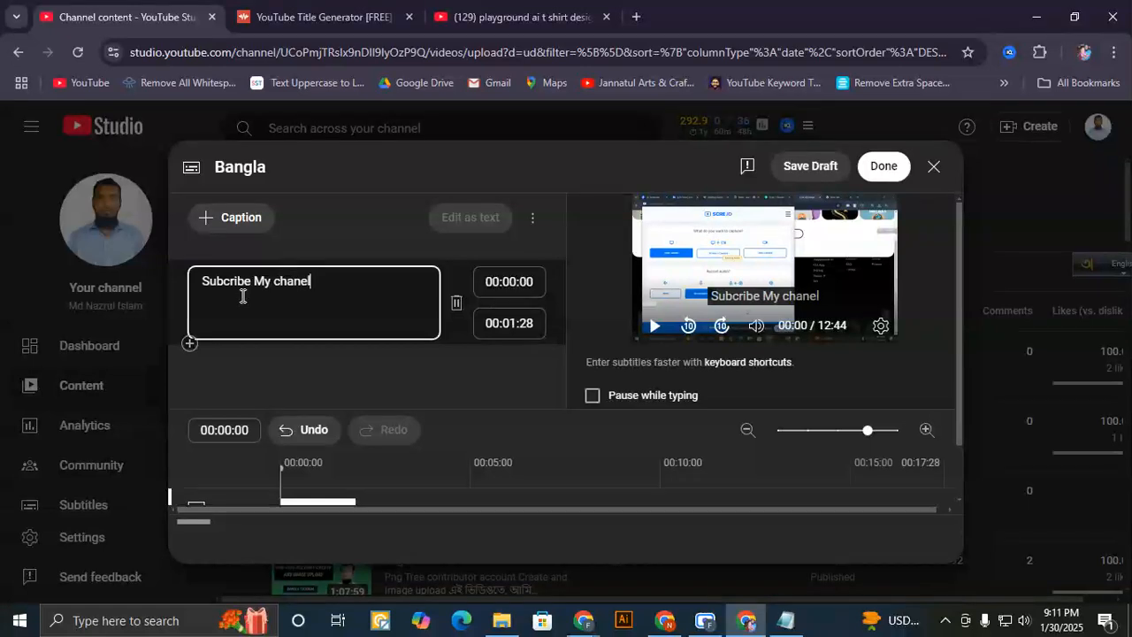
type(" for ne")
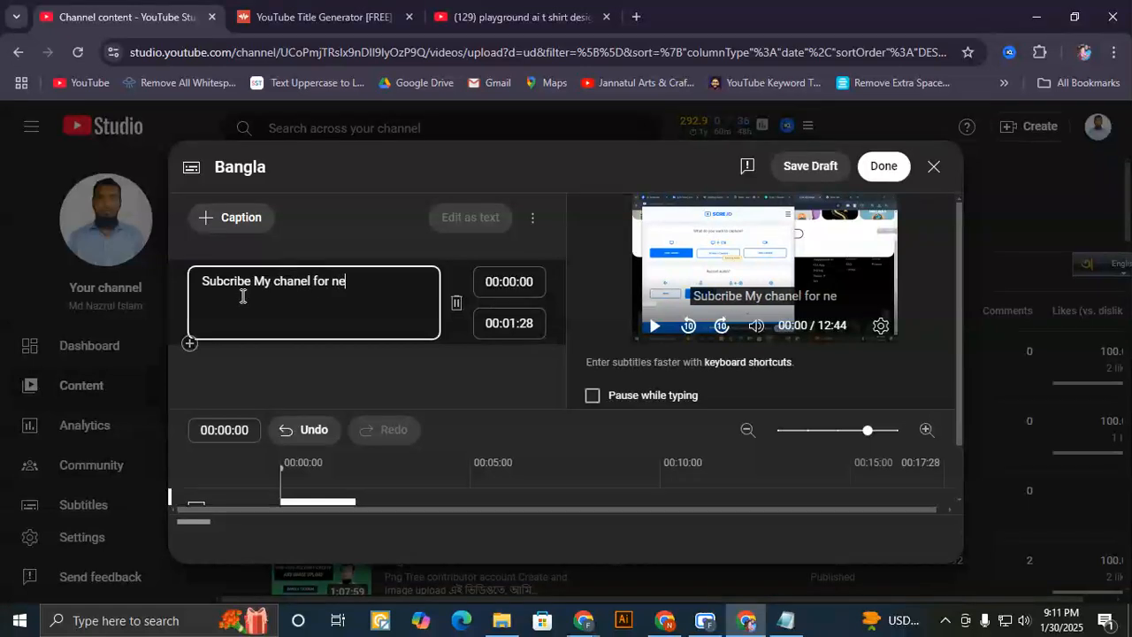
type("xt video")
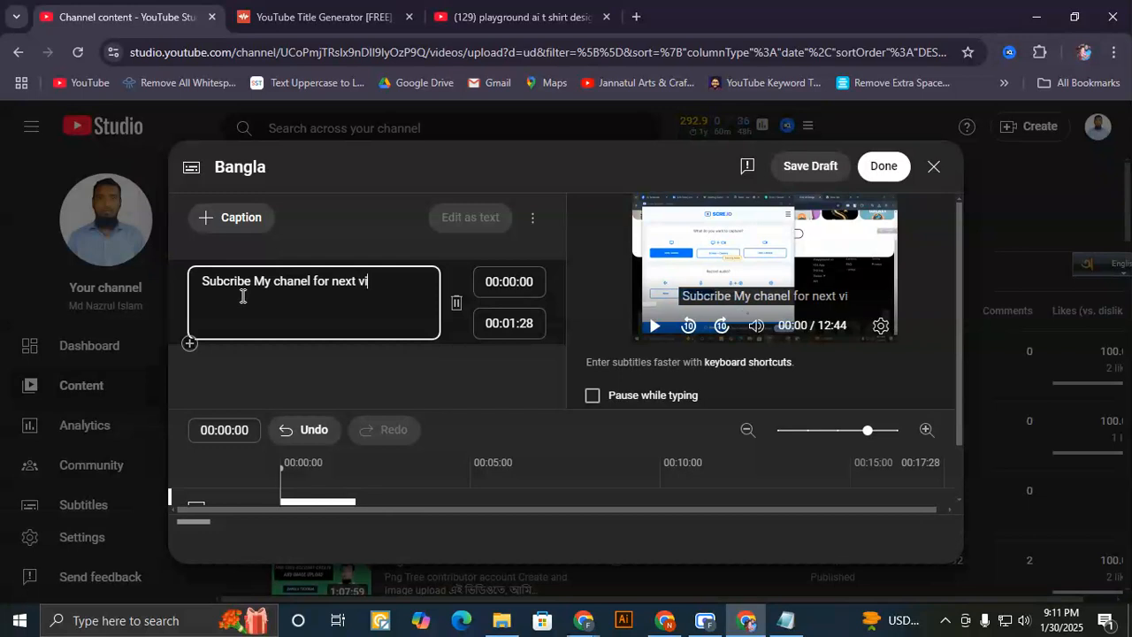
left_click(300, 283)
type("n")
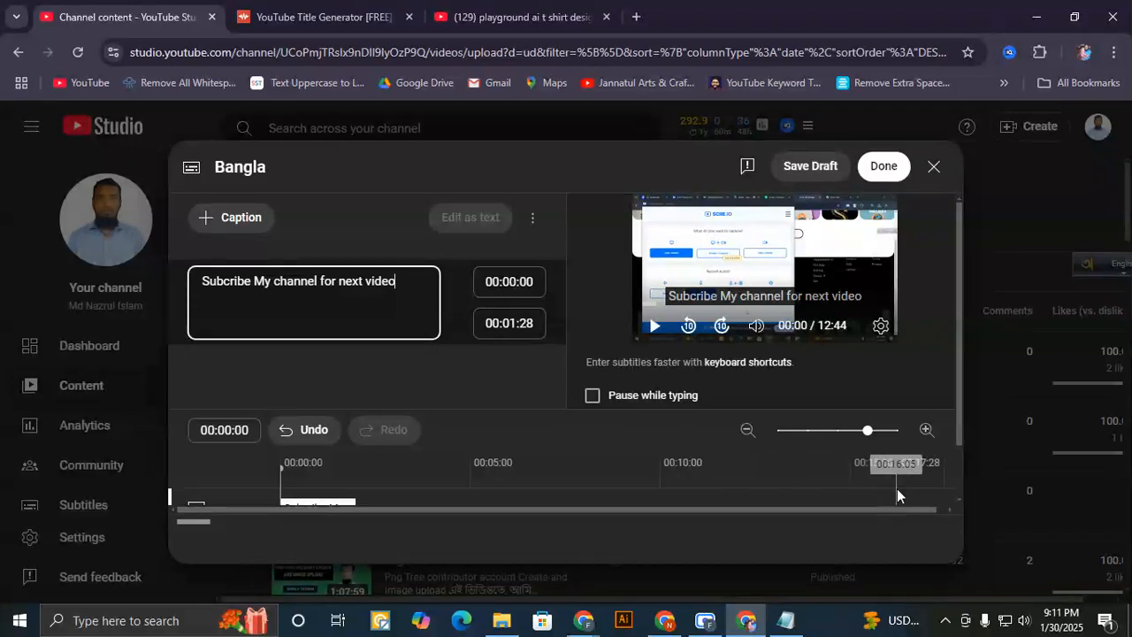
left_click(906, 466)
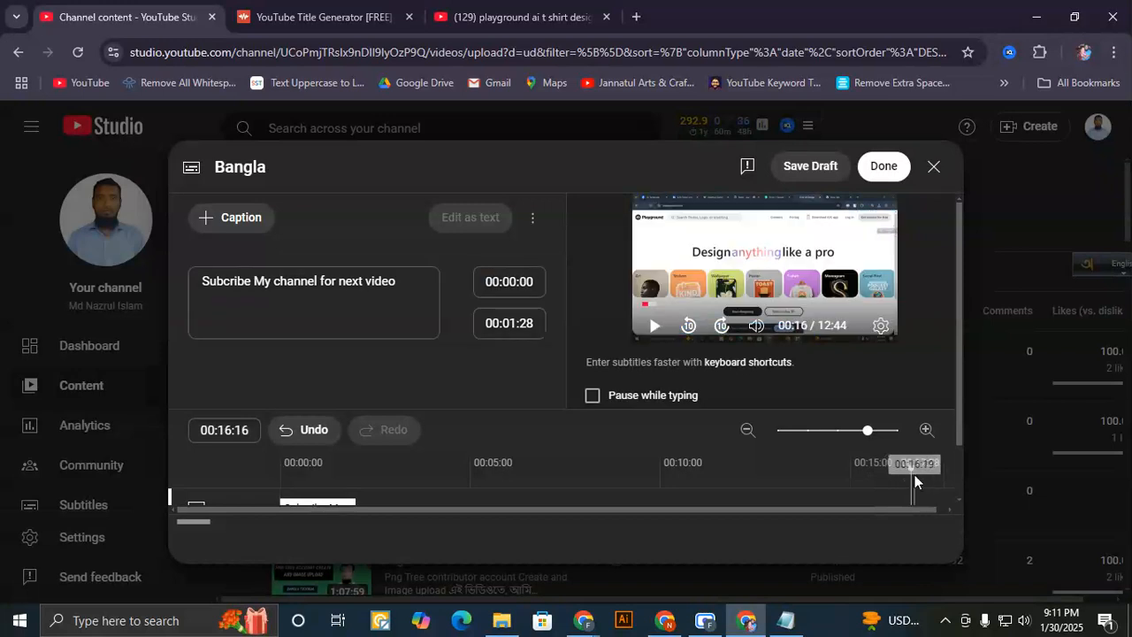
left_click(883, 168)
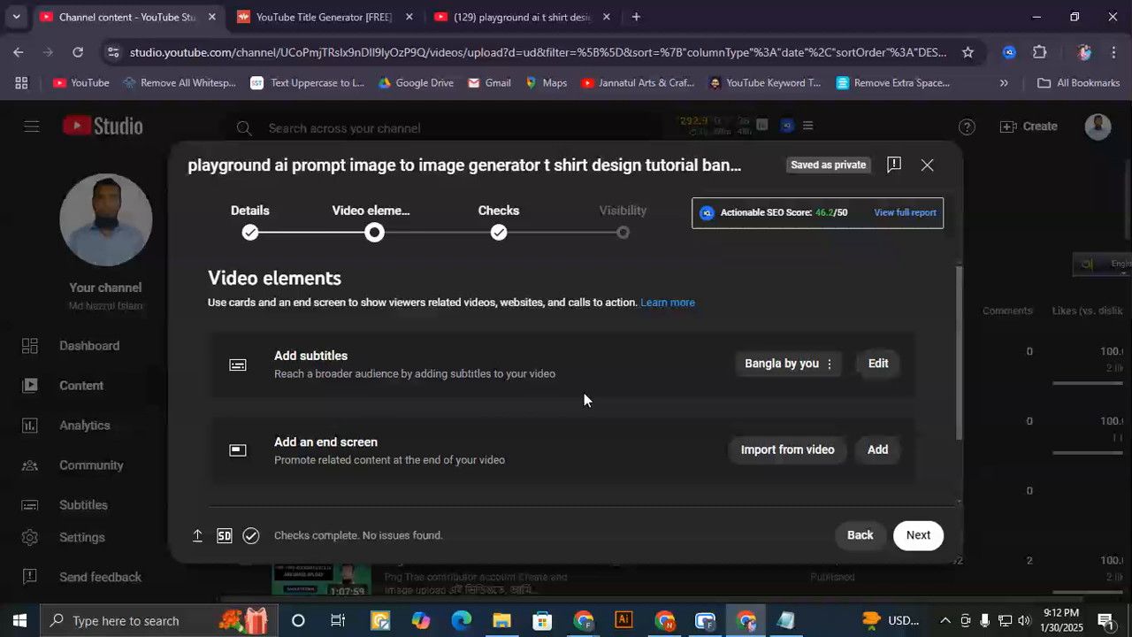
- Start an end screen for the video and apply the one-video, one-subscribe template with both elements along the top of the frame
scroll(434, 425, "down", 1)
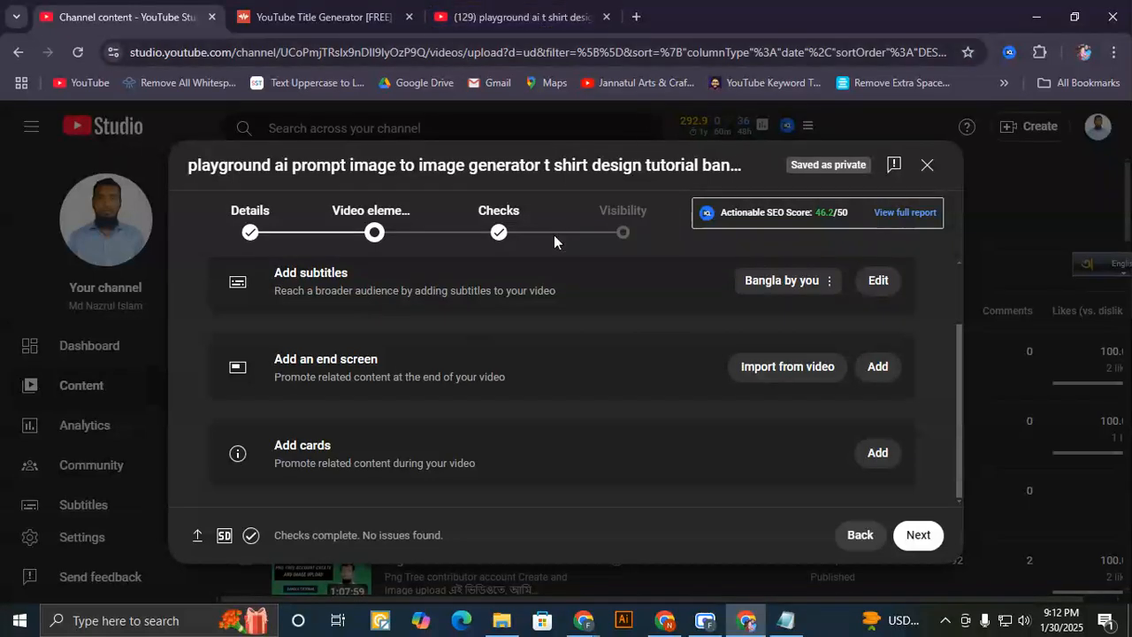
left_click(524, 16)
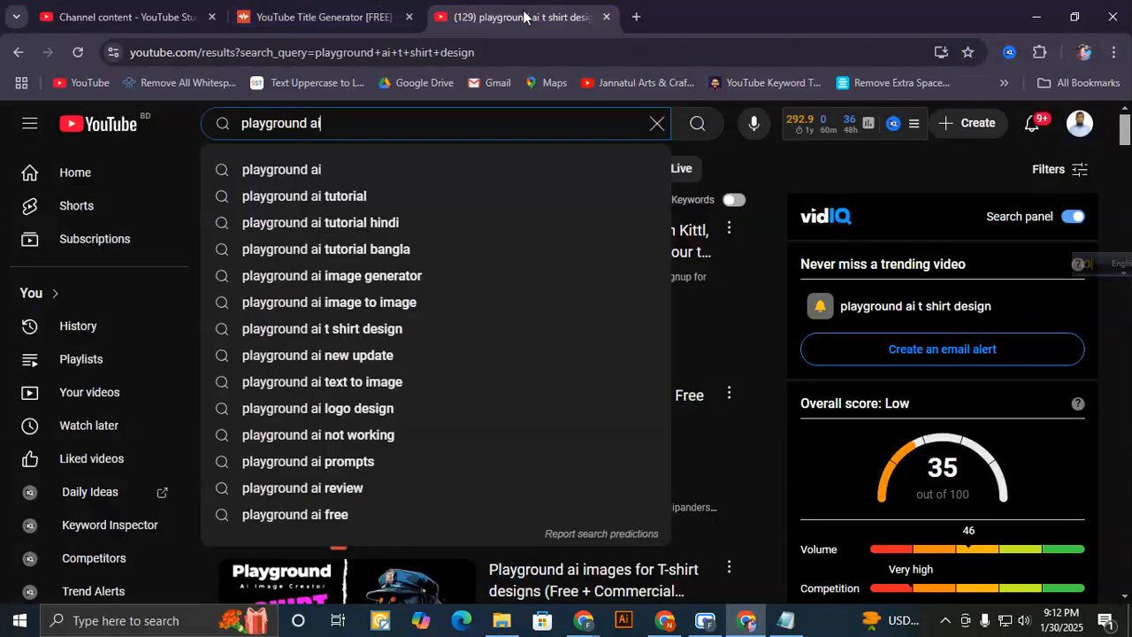
left_click(131, 16)
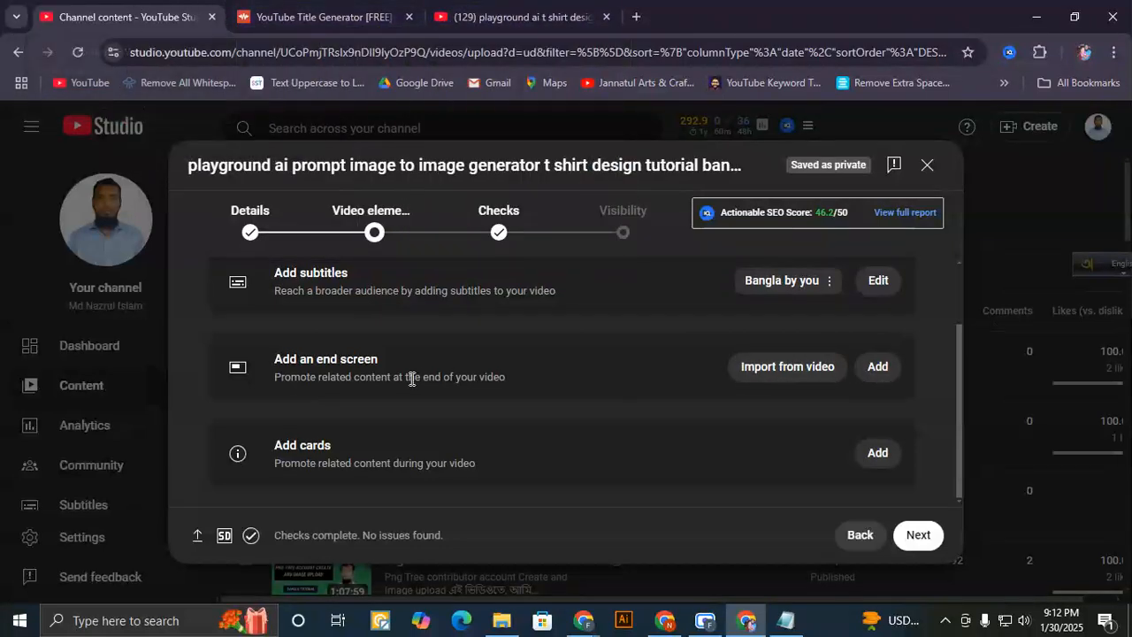
left_click(878, 370)
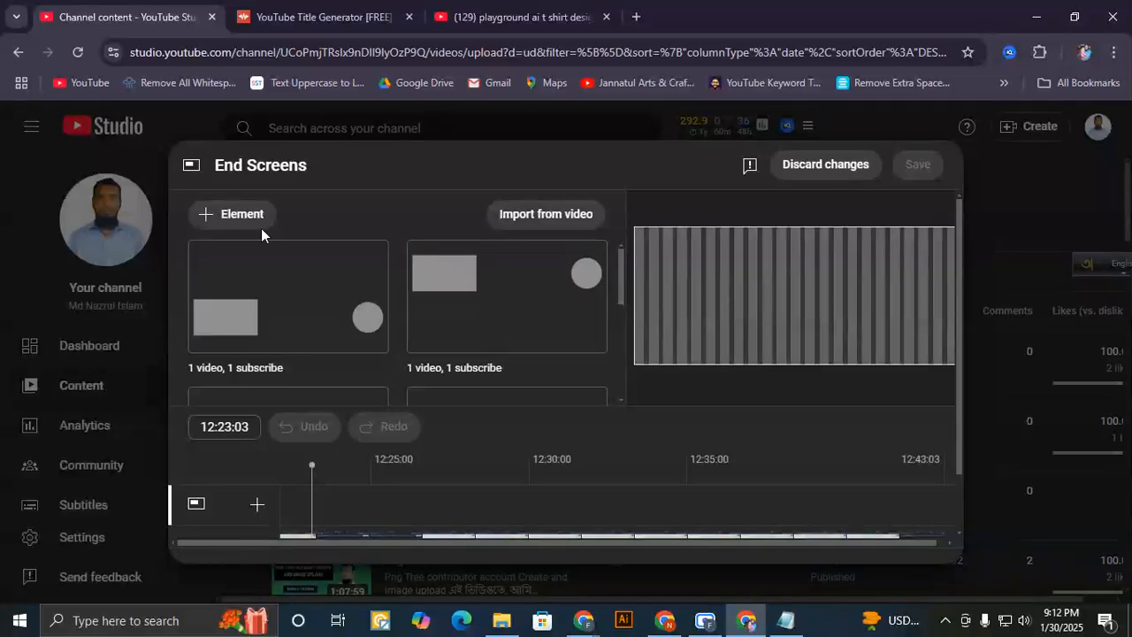
left_click(506, 299)
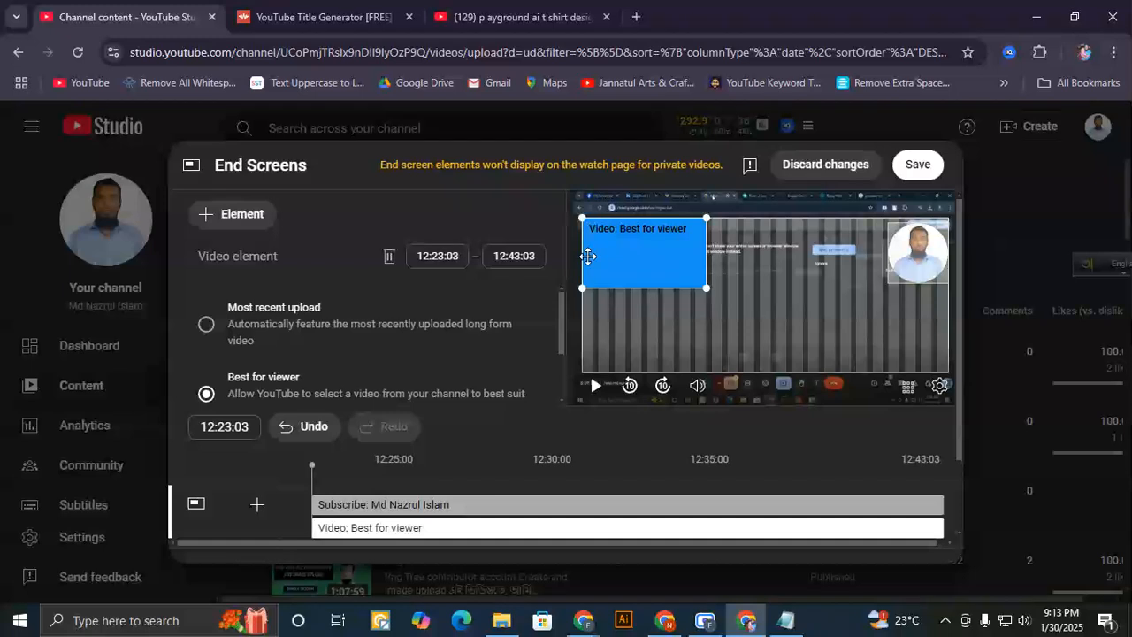
- Compare the end screen's video element options and set it to feature the most recent upload
scroll(251, 357, "down", 2)
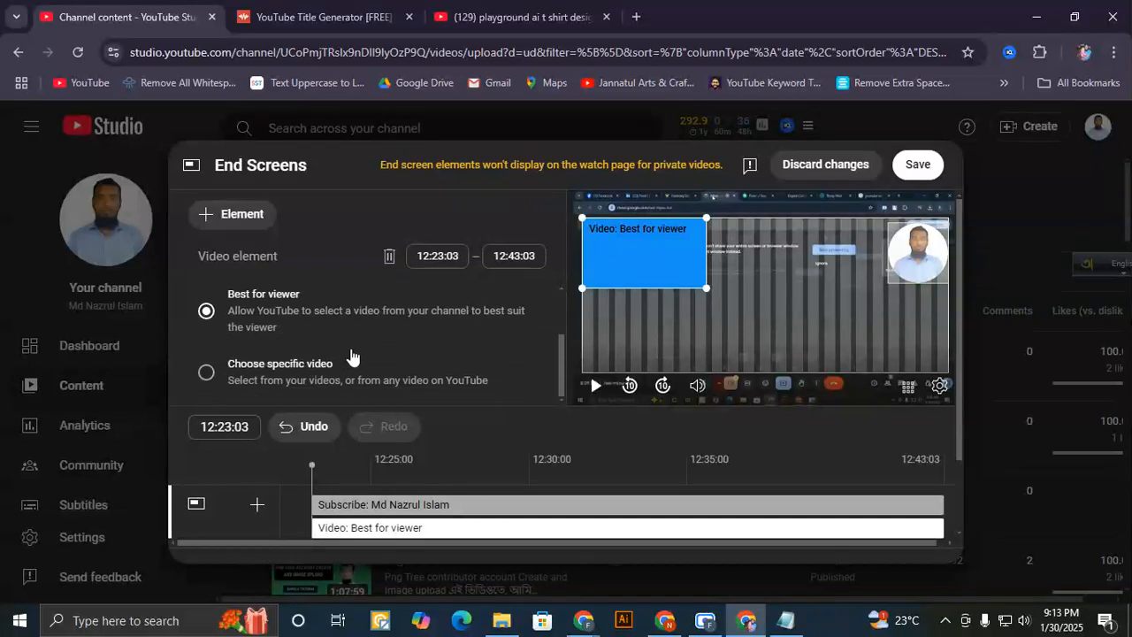
scroll(354, 356, "up", 2)
scroll(265, 323, "down", 2)
scroll(258, 324, "up", 2)
scroll(248, 310, "down", 1)
scroll(271, 361, "down", 1)
scroll(309, 314, "up", 1)
left_click(209, 326)
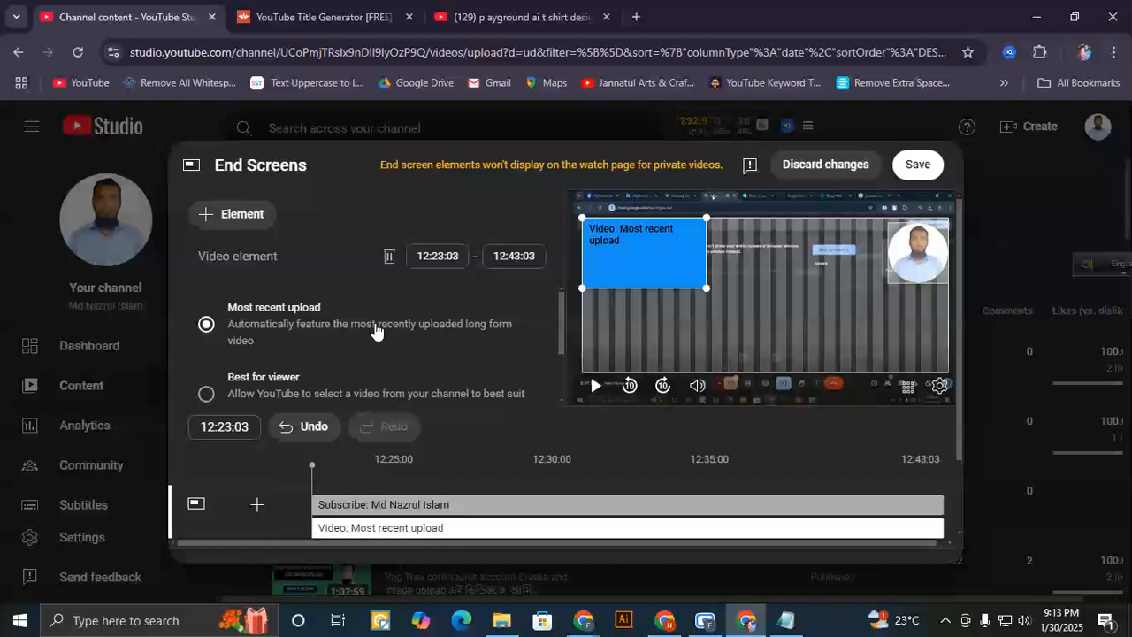
- Set the end screen's video element to the specific video "How to make Image effect on adobe illustrator 2024" and save the end screen
scroll(235, 354, "down", 2)
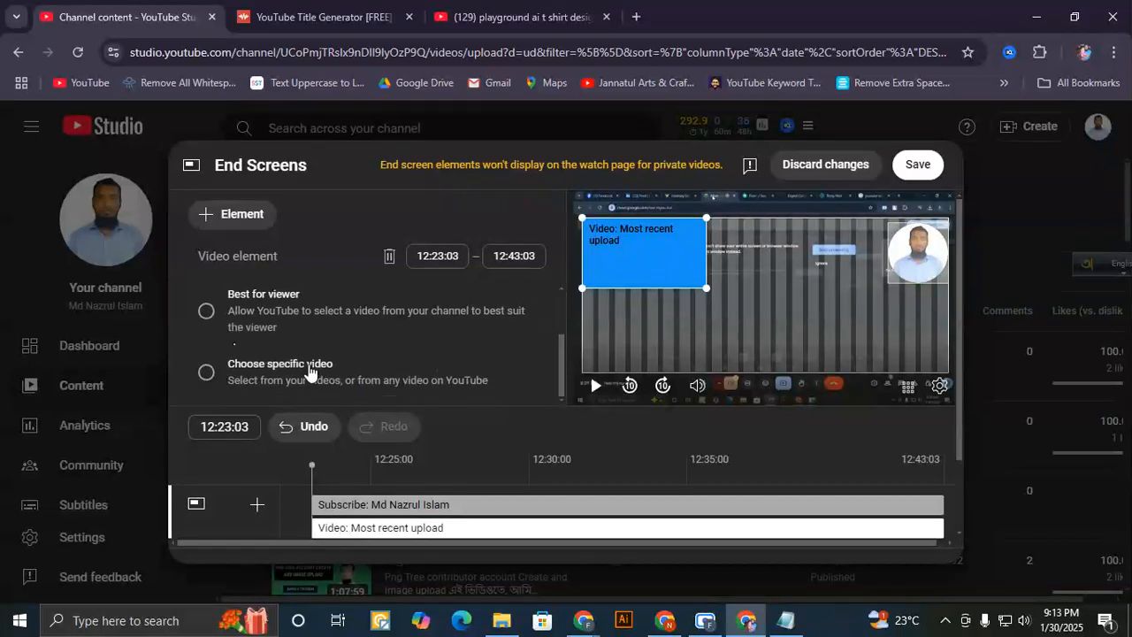
left_click(207, 375)
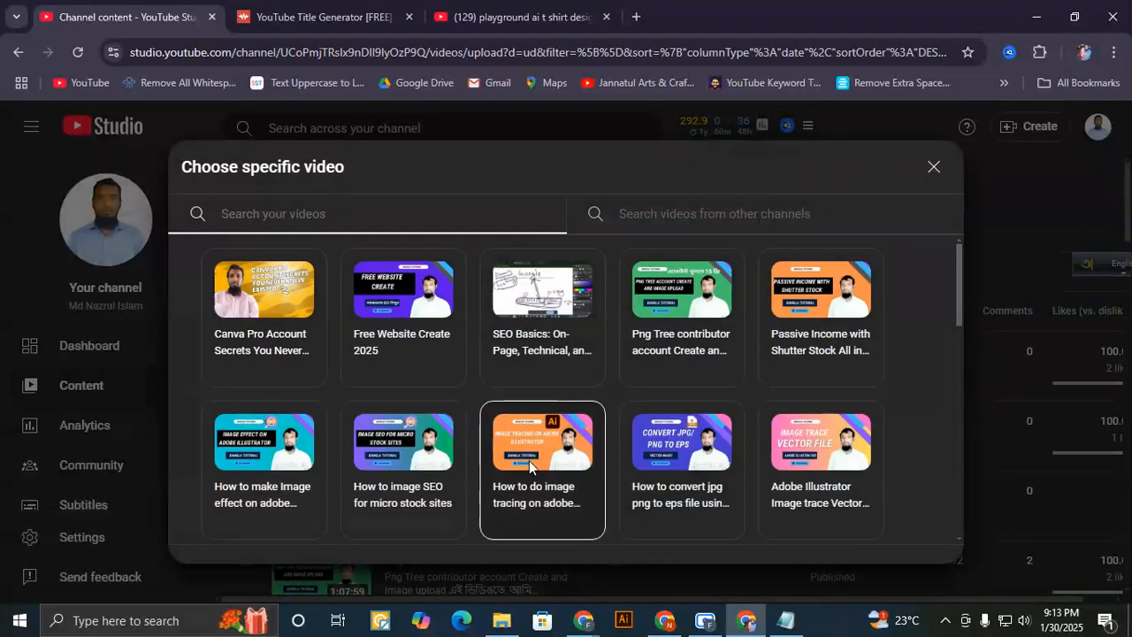
left_click(267, 444)
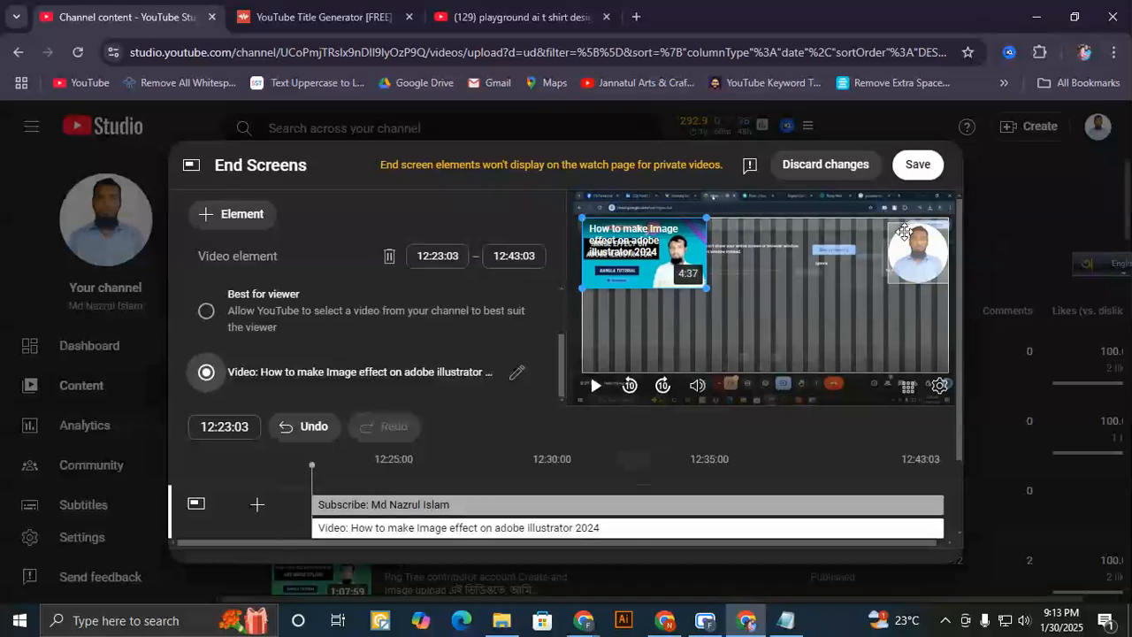
left_click(916, 167)
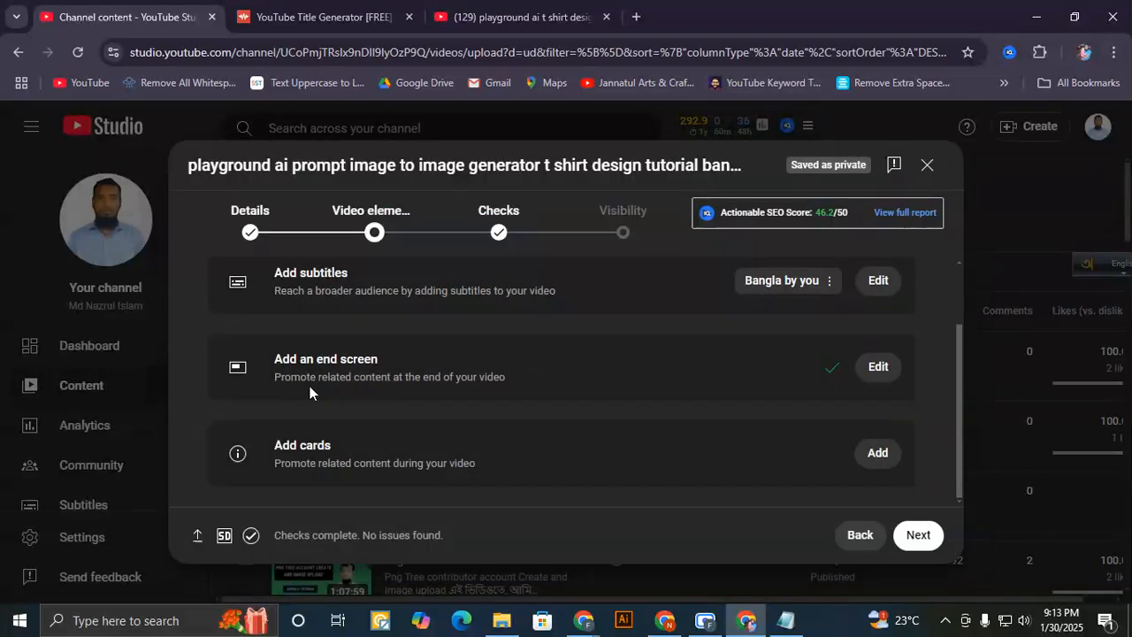
left_click_drag(323, 360, 390, 368)
left_click_drag(302, 273, 336, 281)
left_click_drag(323, 375, 384, 373)
left_click_drag(275, 461, 338, 469)
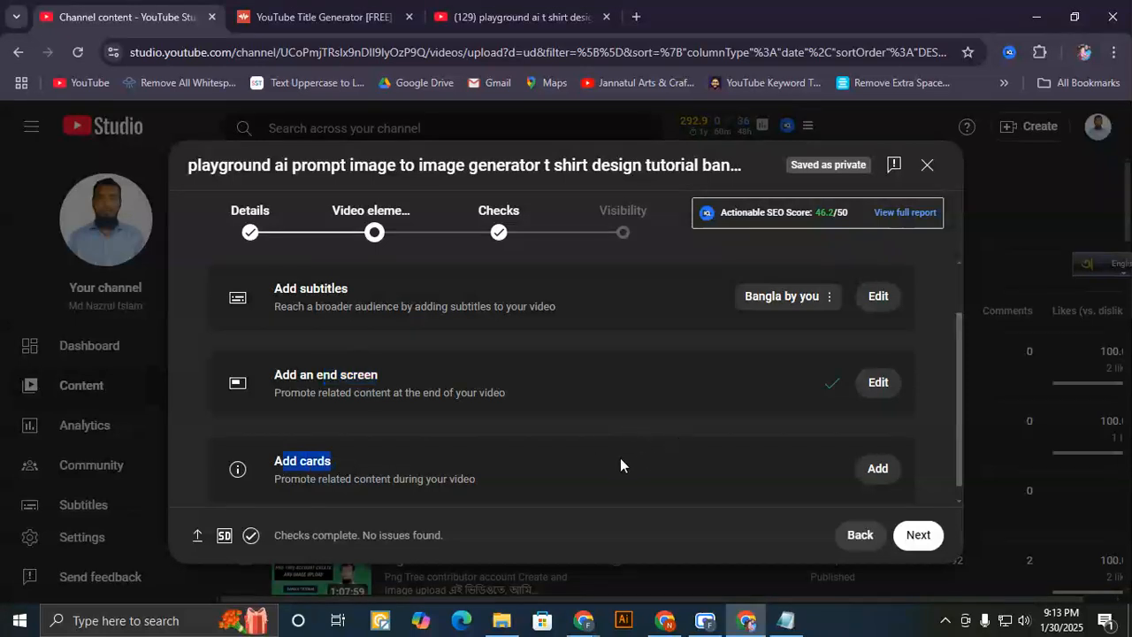
- Add a video card at 05:59:28 linking to "Adobe Illustrator Image trace Vector file Bangla tutorial" and save the cards
scroll(620, 466, "down", 1)
left_click(880, 455)
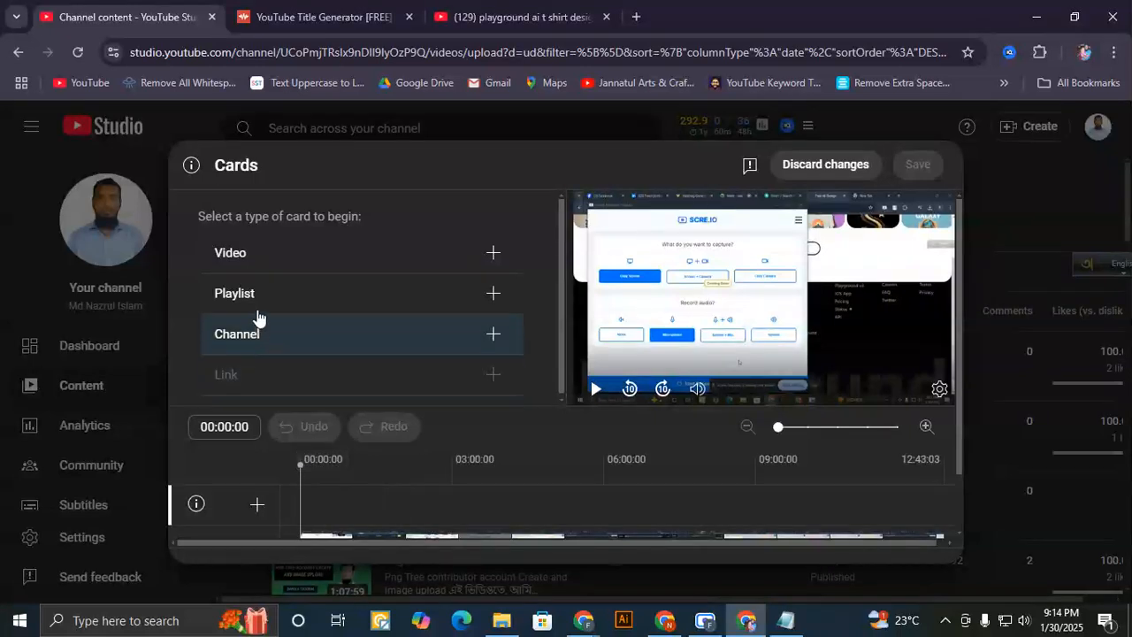
left_click_drag(302, 467, 603, 464)
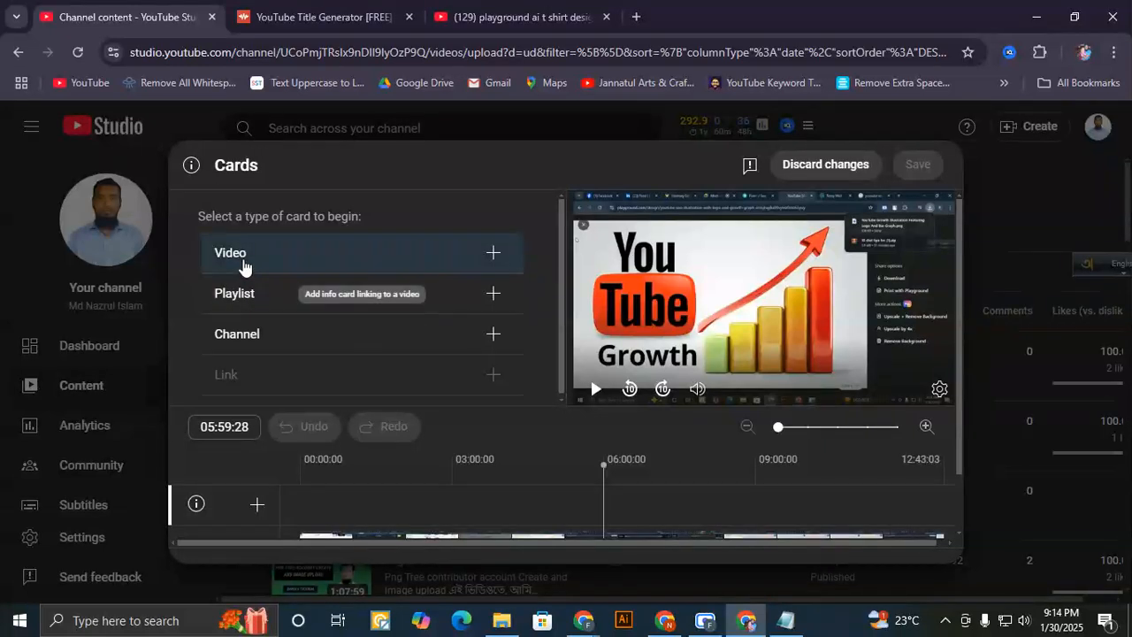
left_click(492, 255)
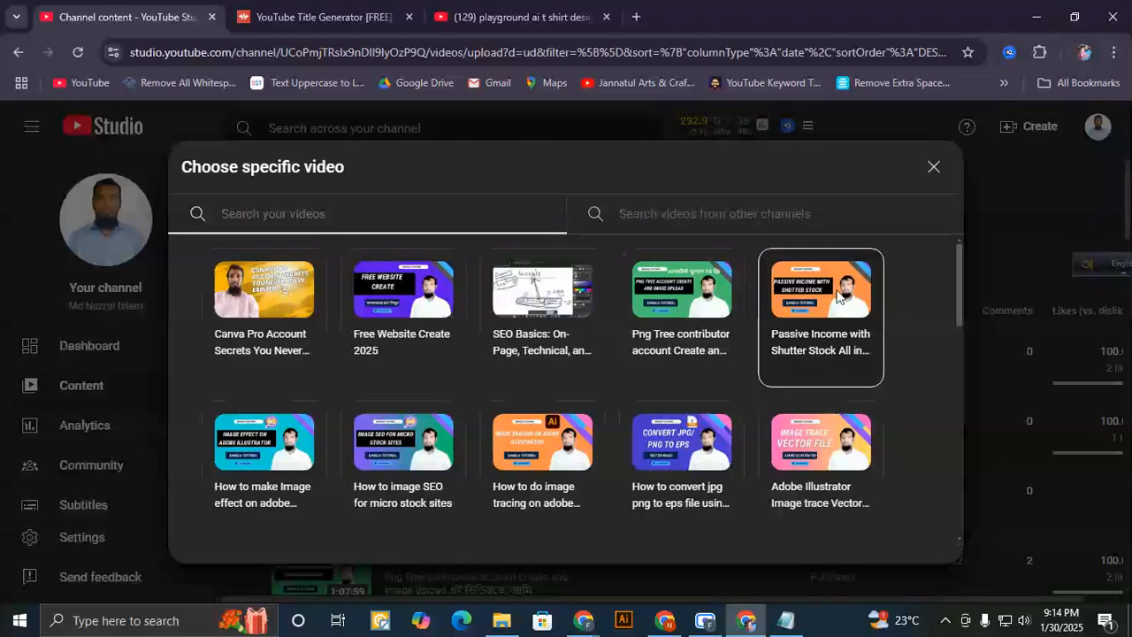
left_click(821, 440)
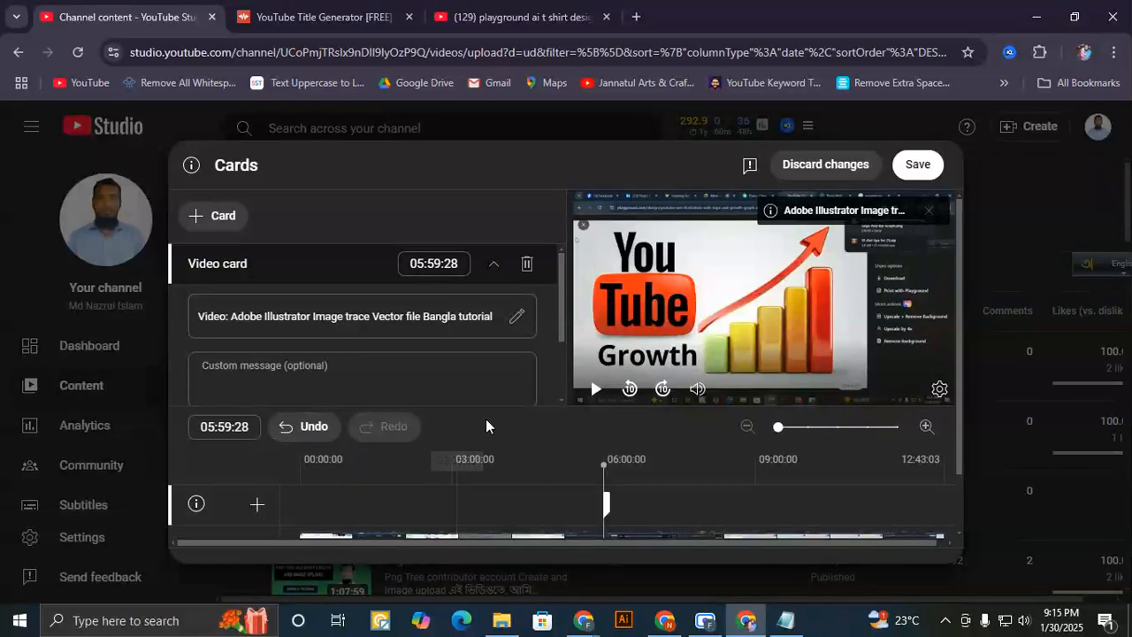
left_click(923, 173)
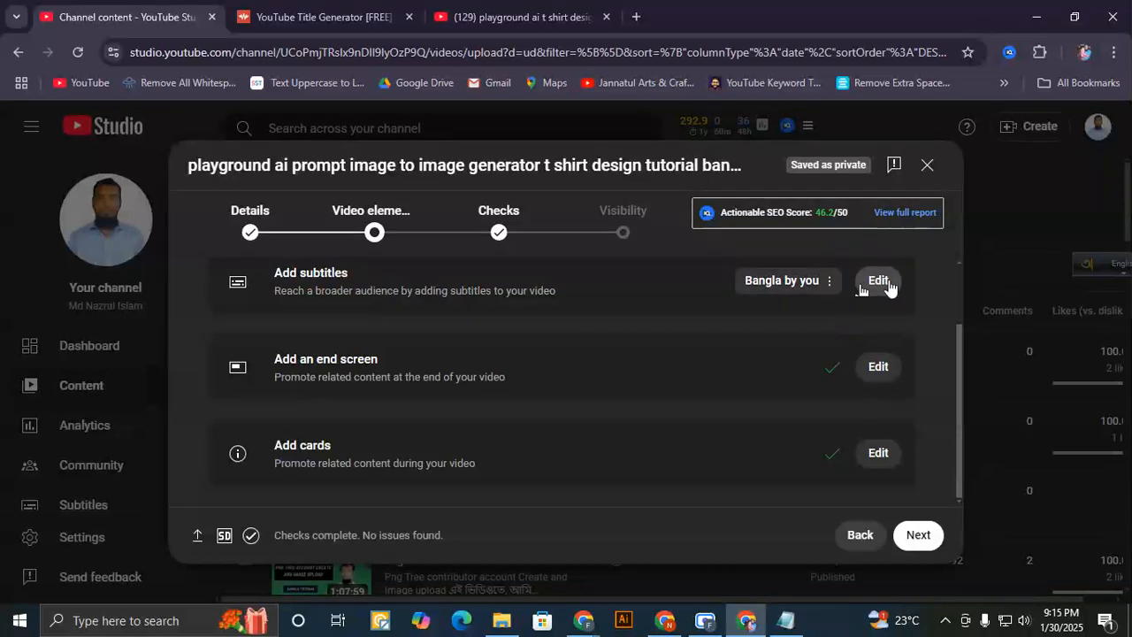
- Proceed to the Checks stage, review the copyright check, and continue to the Visibility stage
left_click(919, 537)
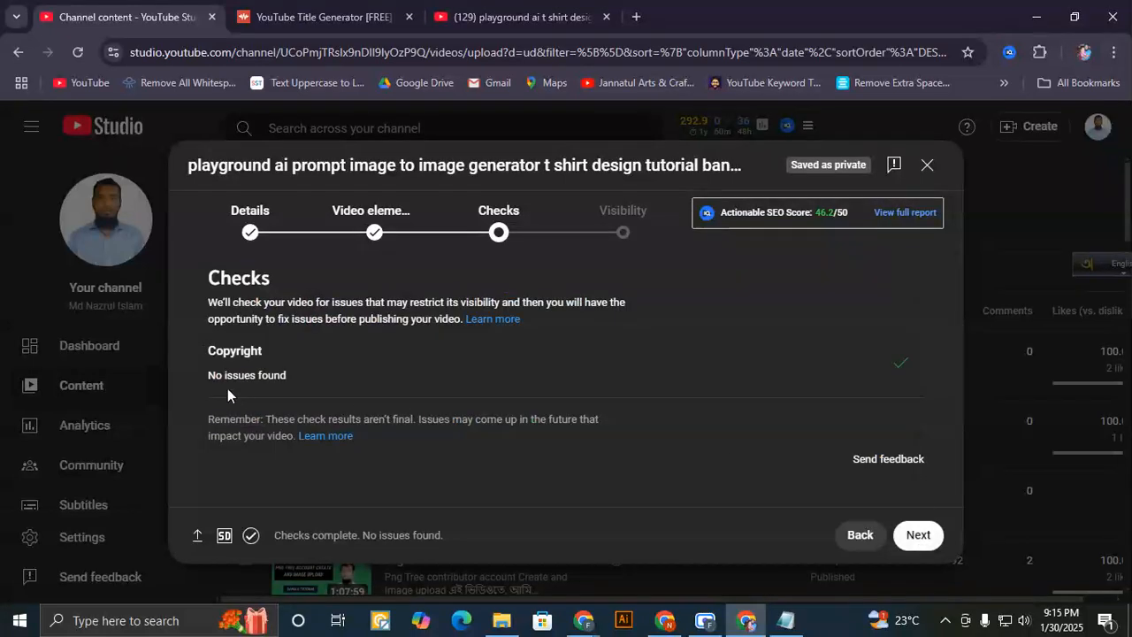
left_click_drag(212, 348, 282, 374)
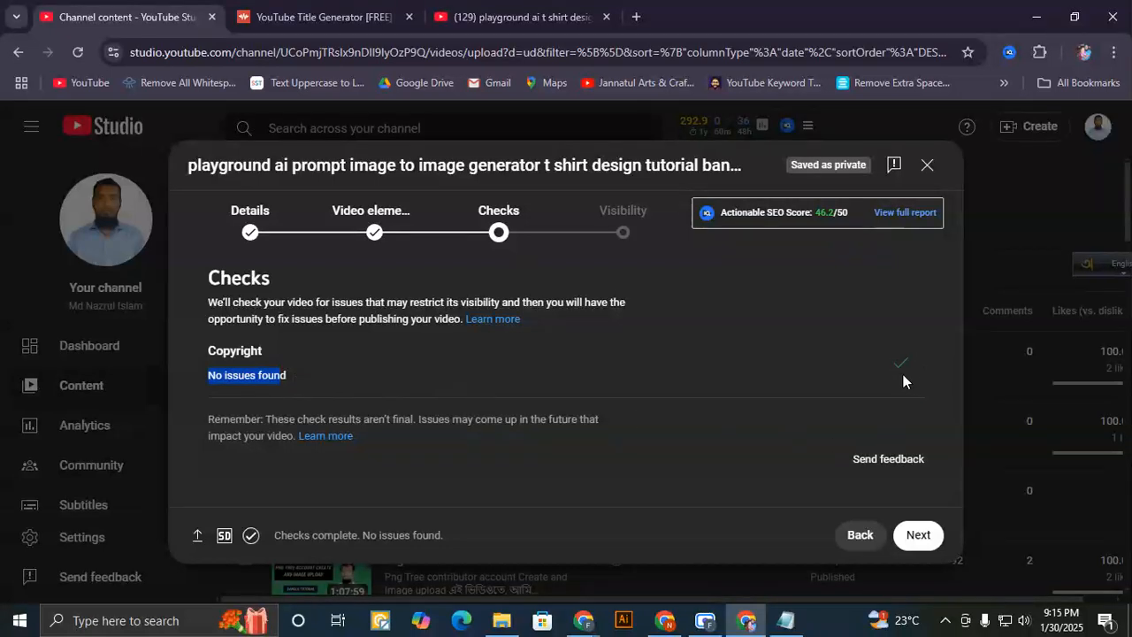
left_click(917, 535)
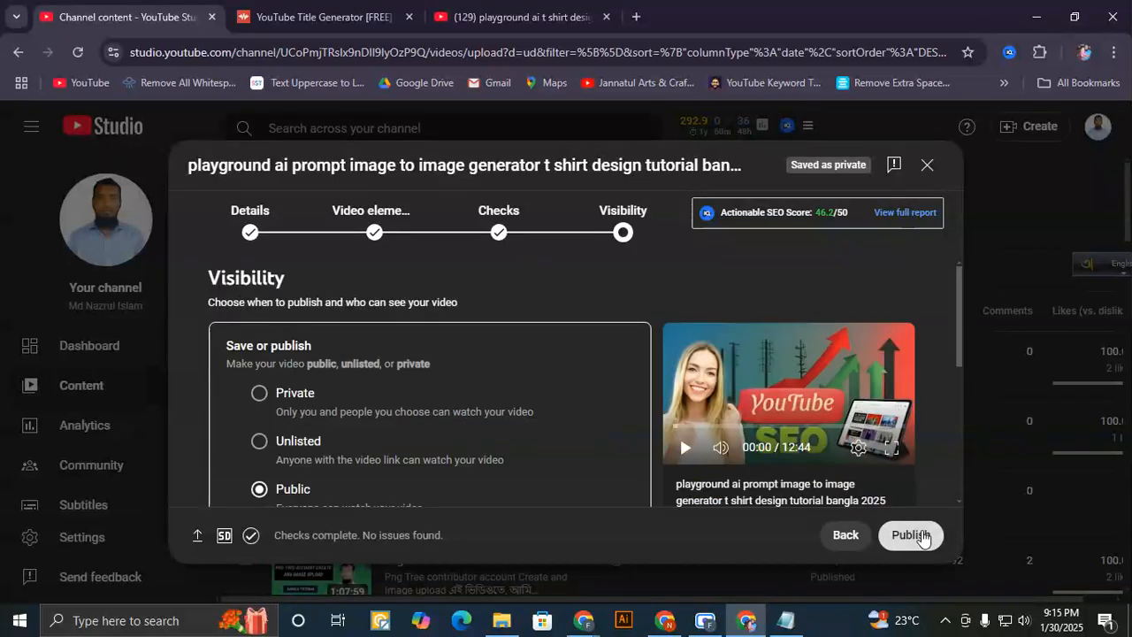
- Review the visibility and schedule options, publish the video as Public, and dismiss the sharing dialog
scroll(301, 403, "down", 1)
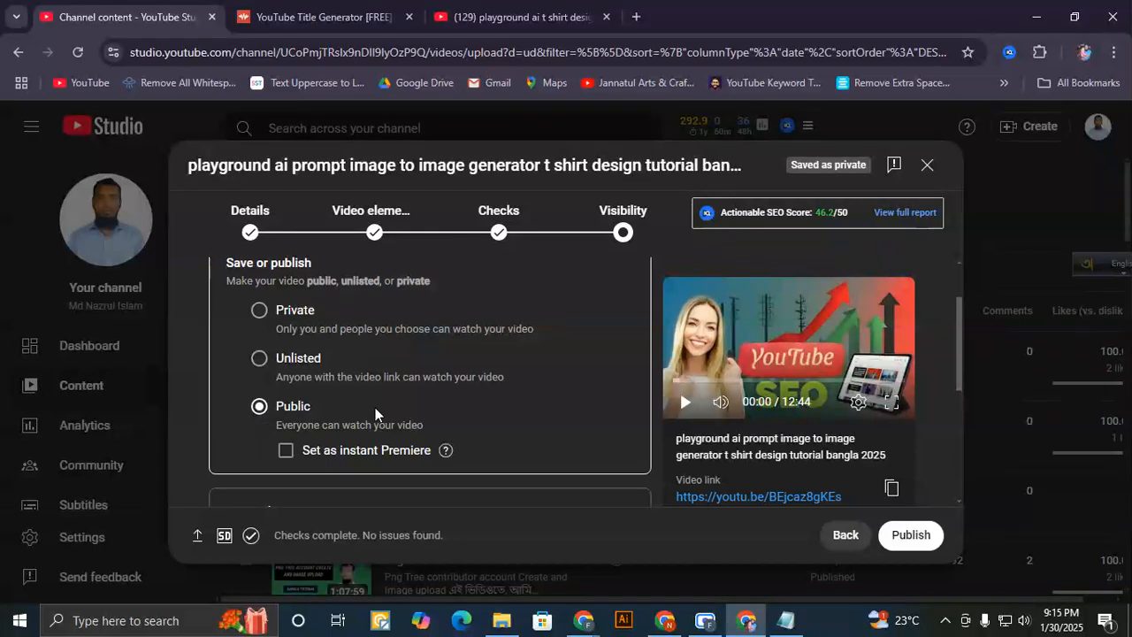
scroll(376, 414, "down", 1)
scroll(376, 414, "up", 1)
scroll(256, 419, "down", 2)
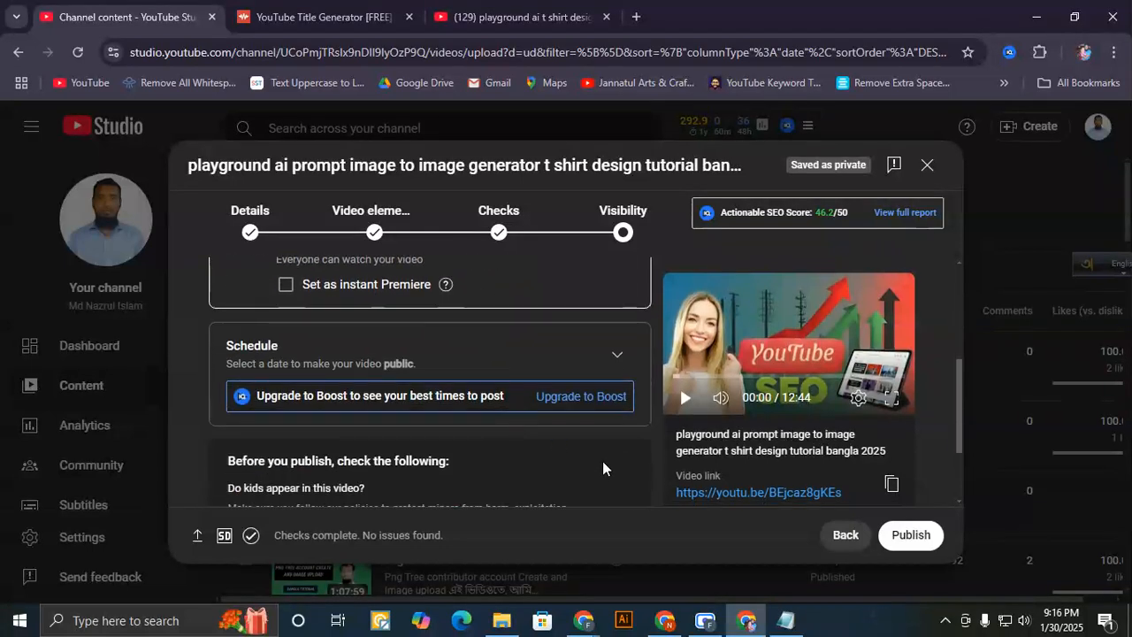
left_click(907, 540)
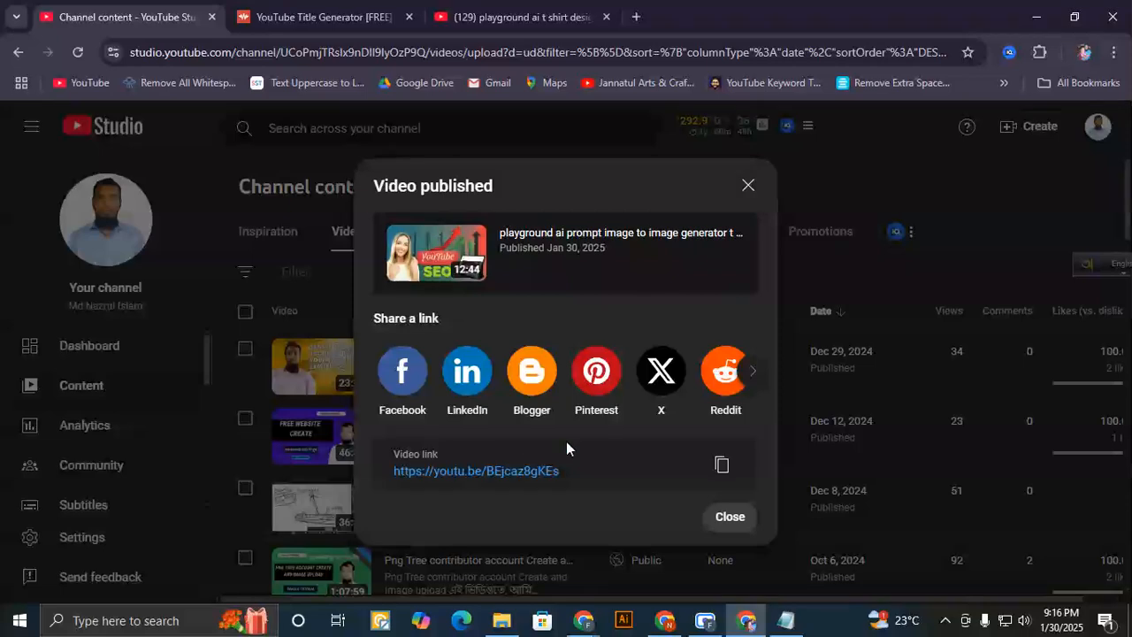
left_click(749, 185)
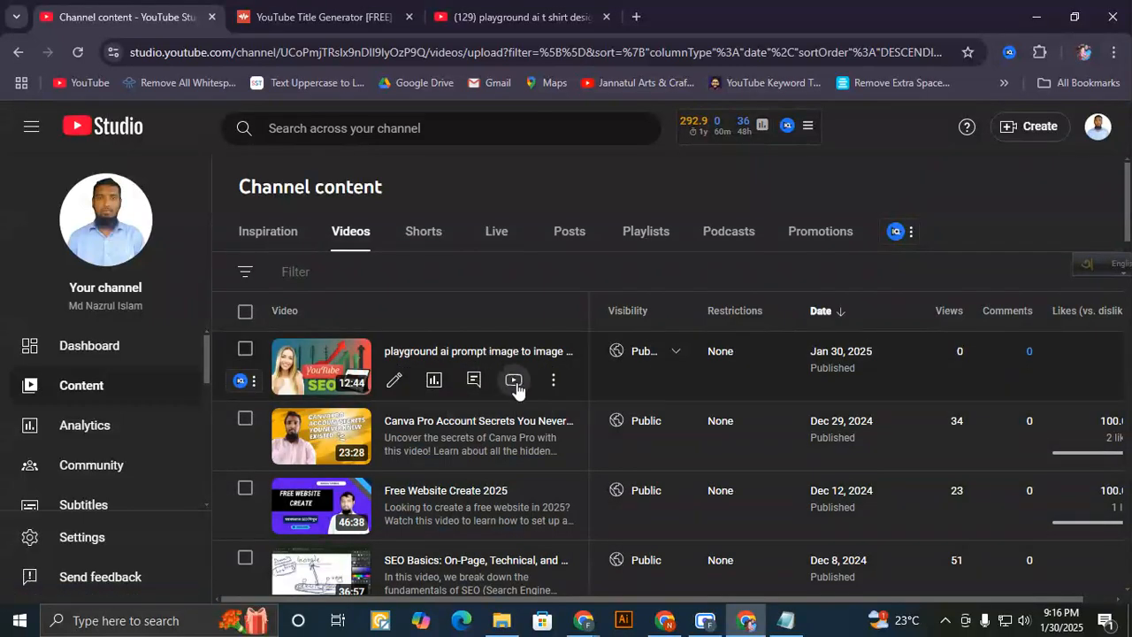
- Open the published video on YouTube, pause it to check its caption and card, and return to the channel content list
left_click(514, 381)
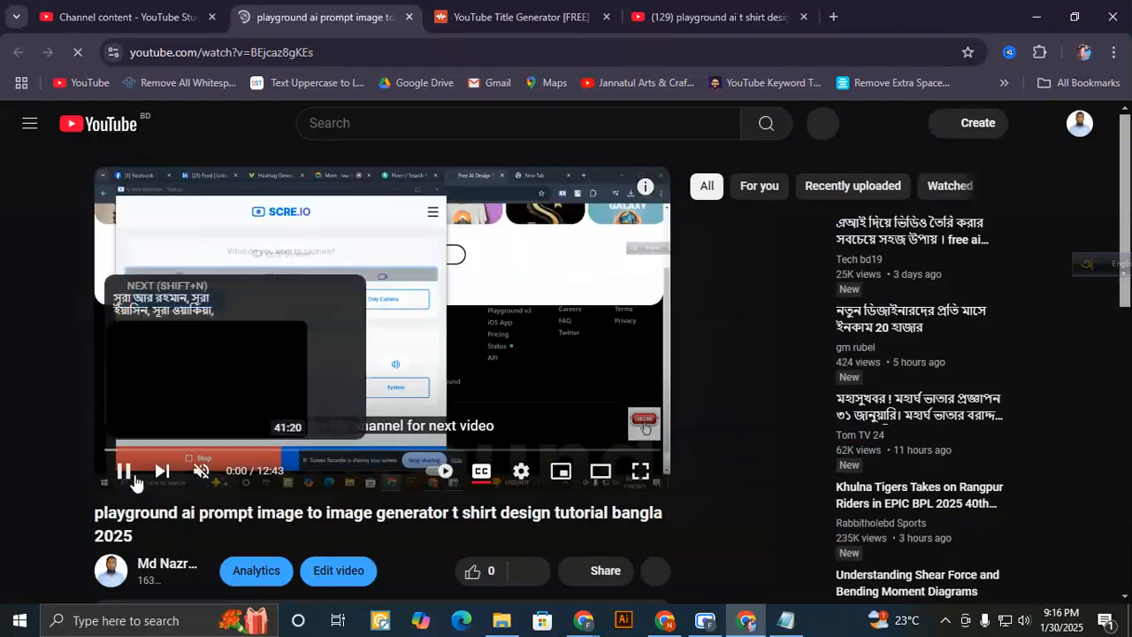
left_click(133, 473)
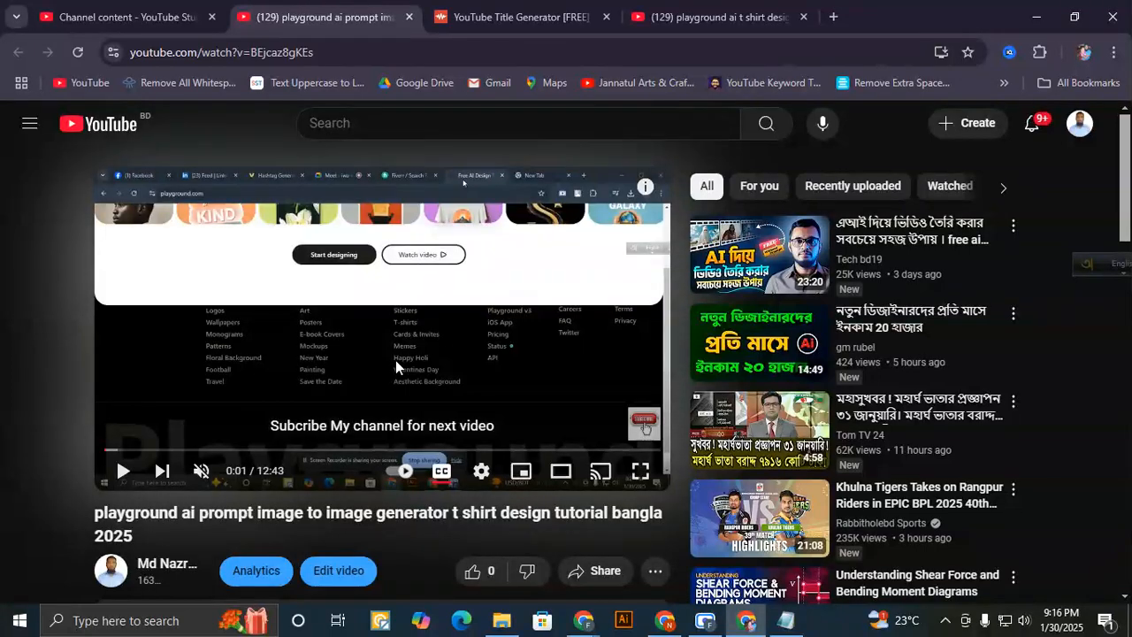
mouse_move(644, 431)
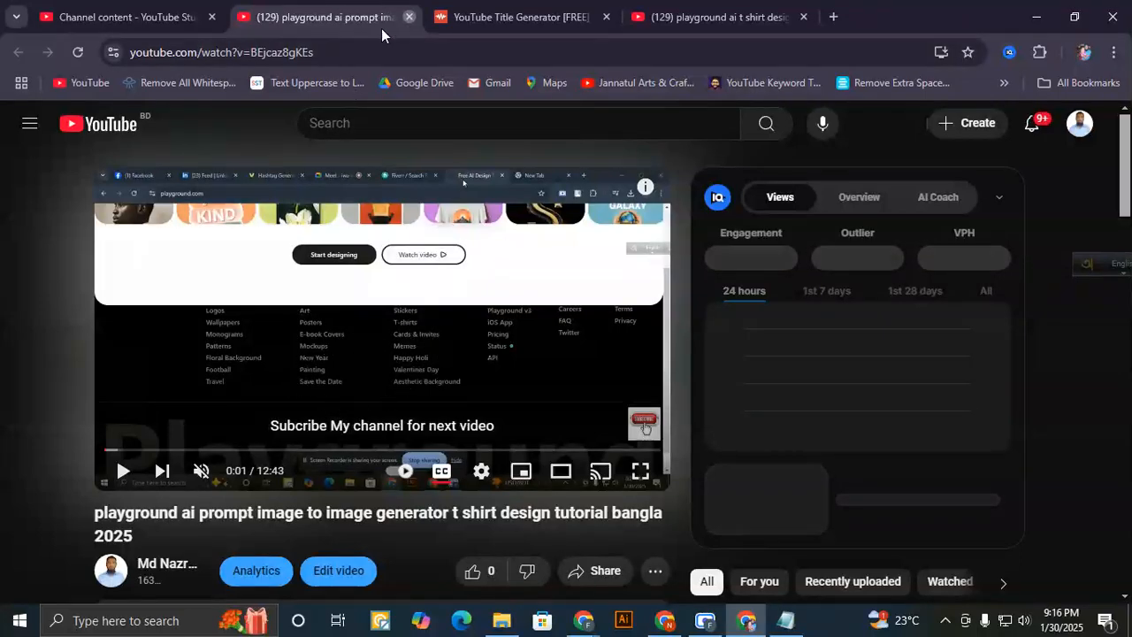
left_click(410, 17)
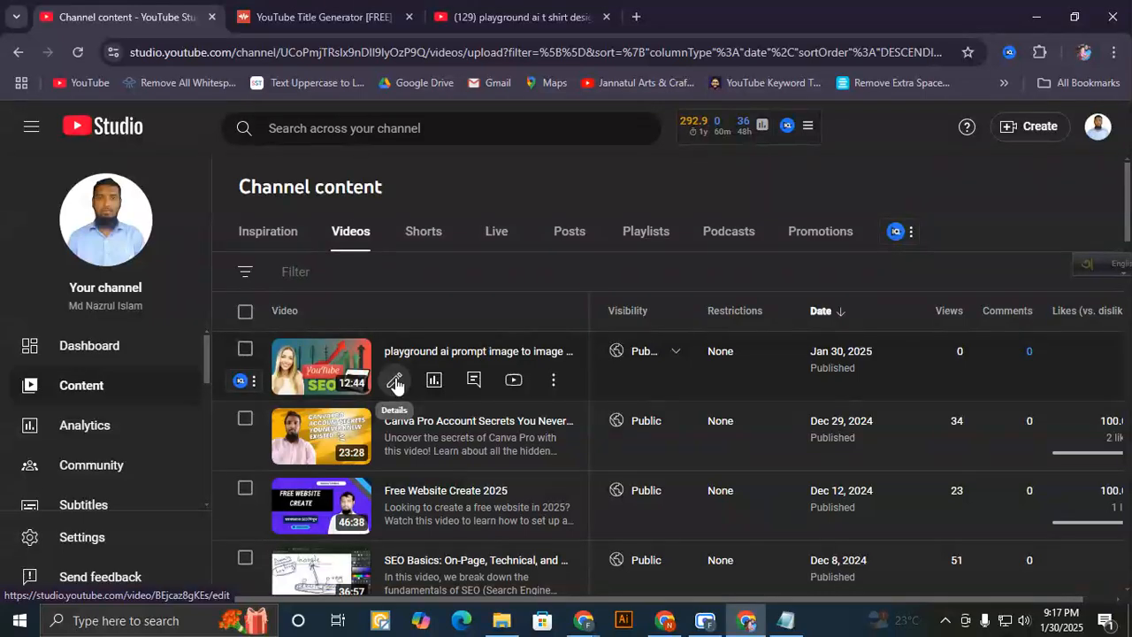
- Open the published video's details and review its title, description and thumbnail
left_click(394, 382)
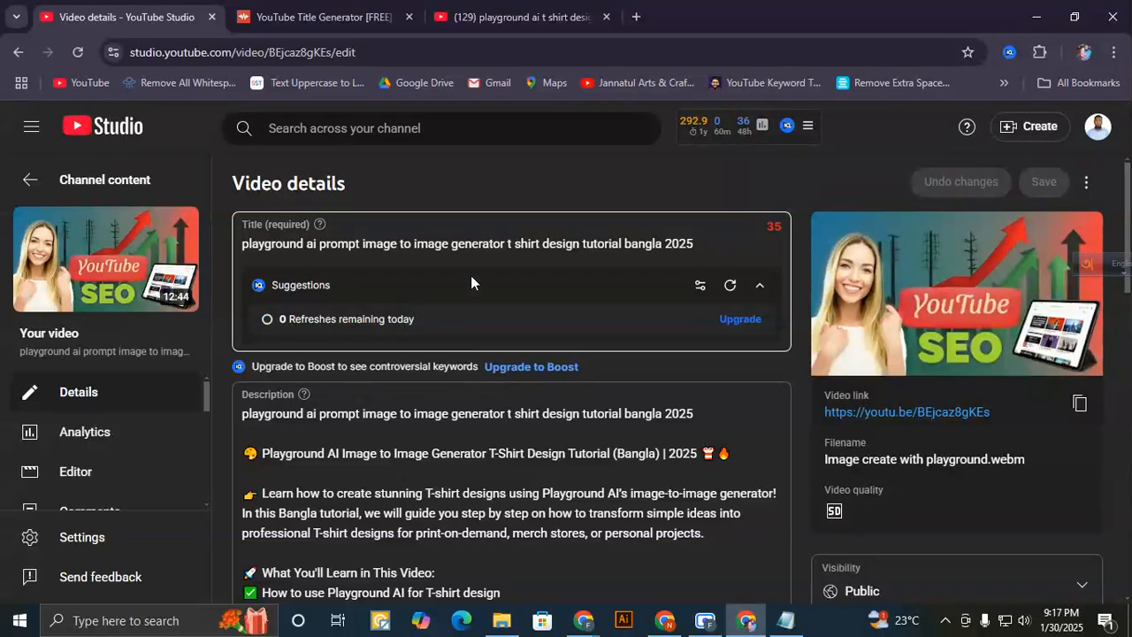
left_click_drag(526, 243, 300, 239)
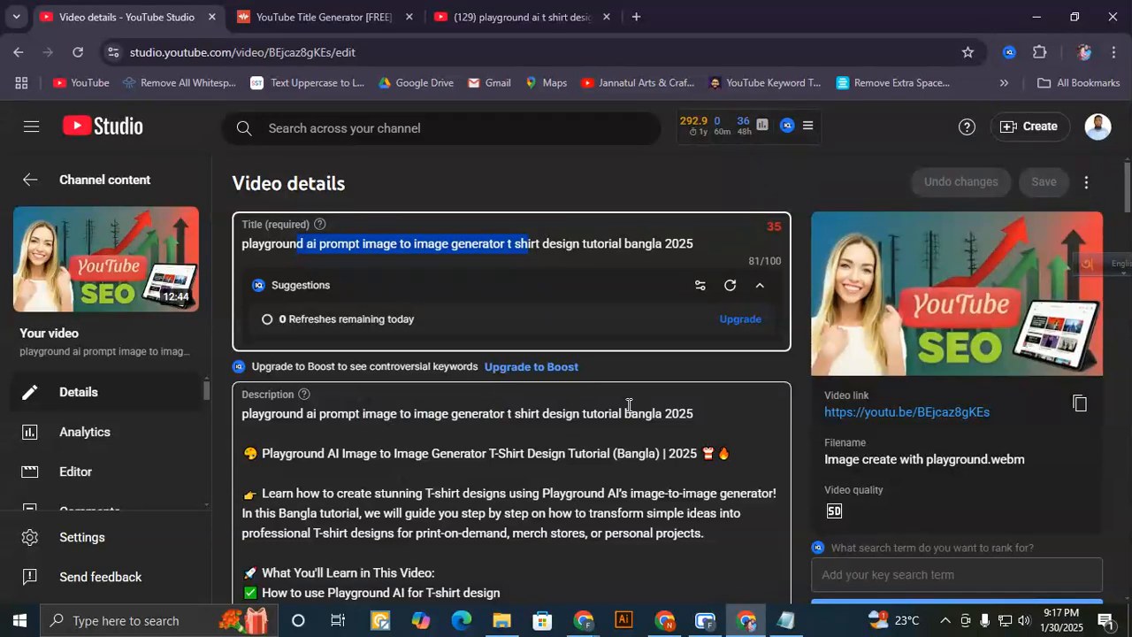
scroll(628, 407, "down", 1)
left_click_drag(341, 331, 430, 510)
scroll(541, 484, "down", 5)
scroll(541, 478, "down", 3)
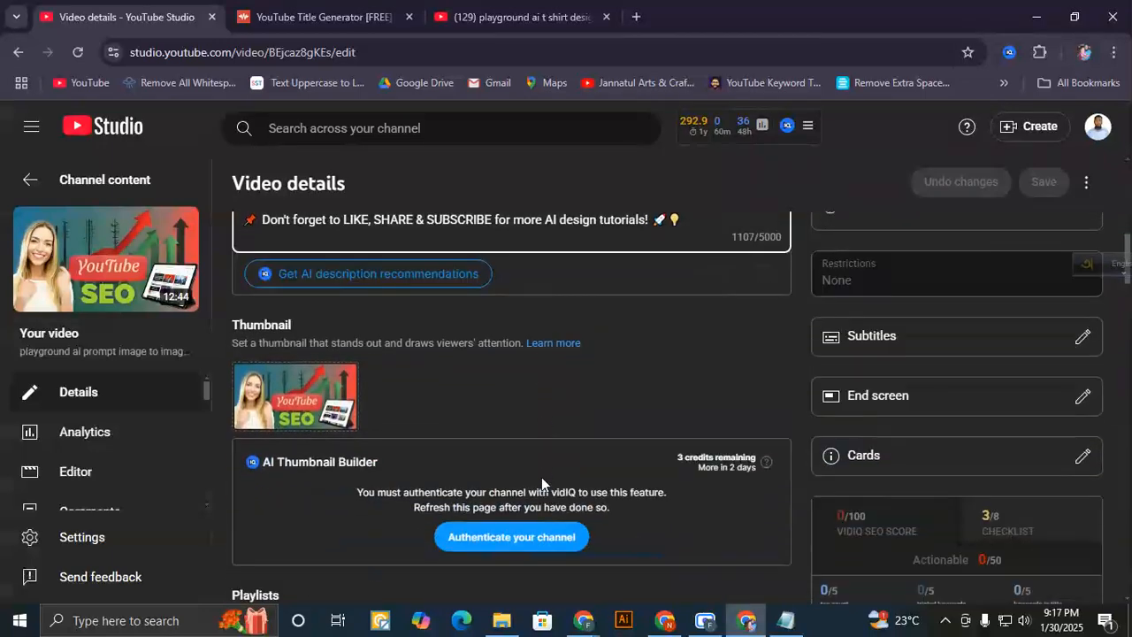
scroll(360, 366, "down", 3)
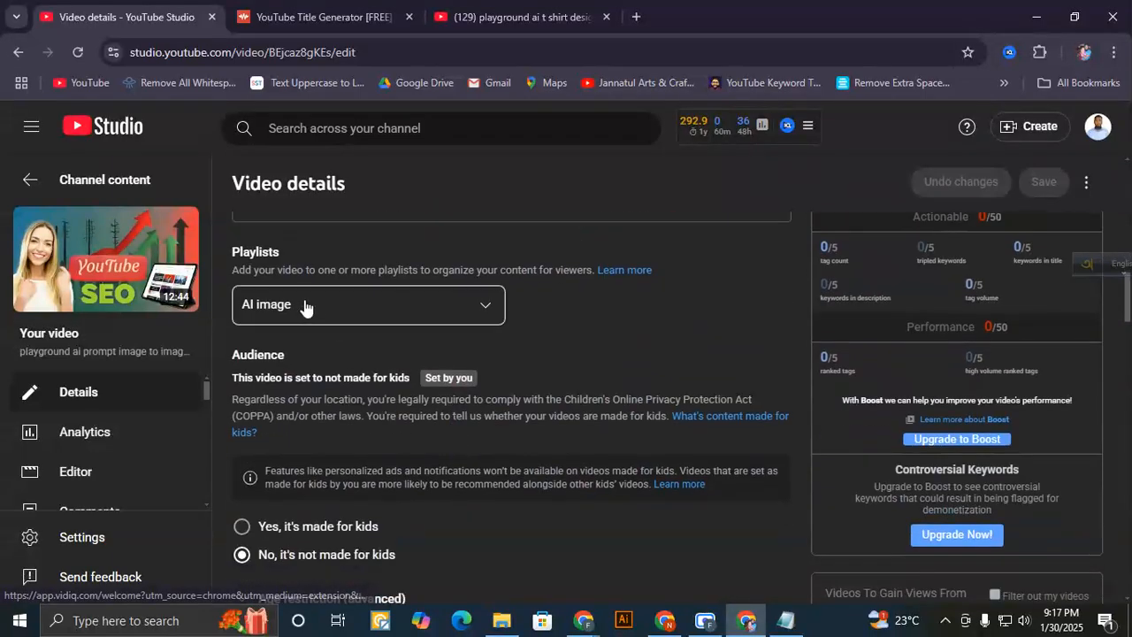
- Review the video's playlist choices without altering the selection, and examine the audience setting
double_click(246, 253)
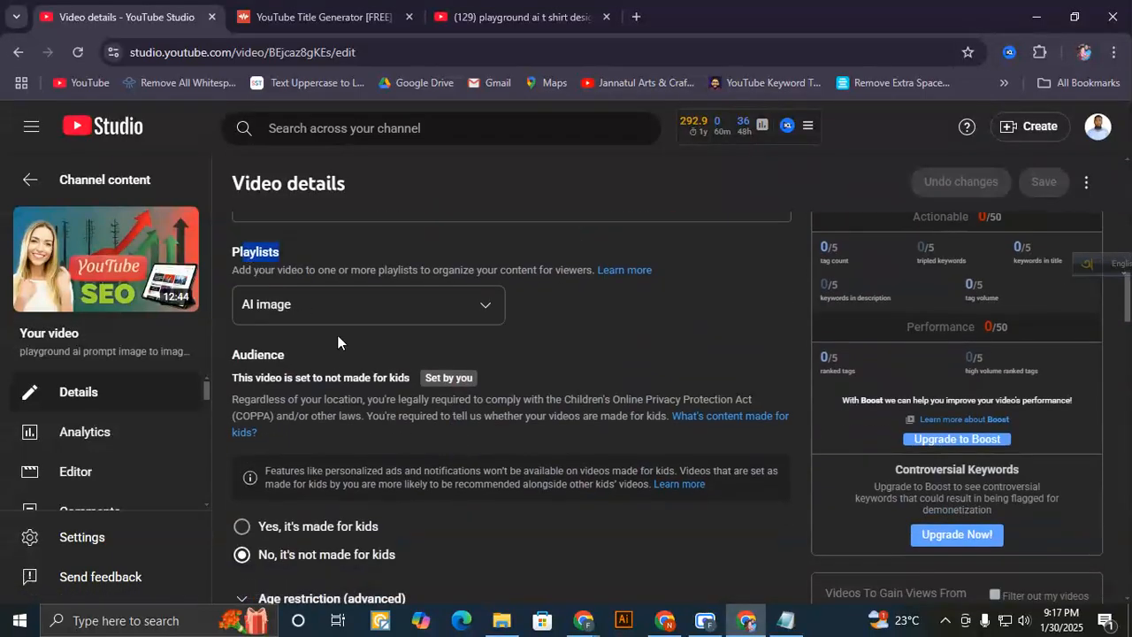
left_click(447, 306)
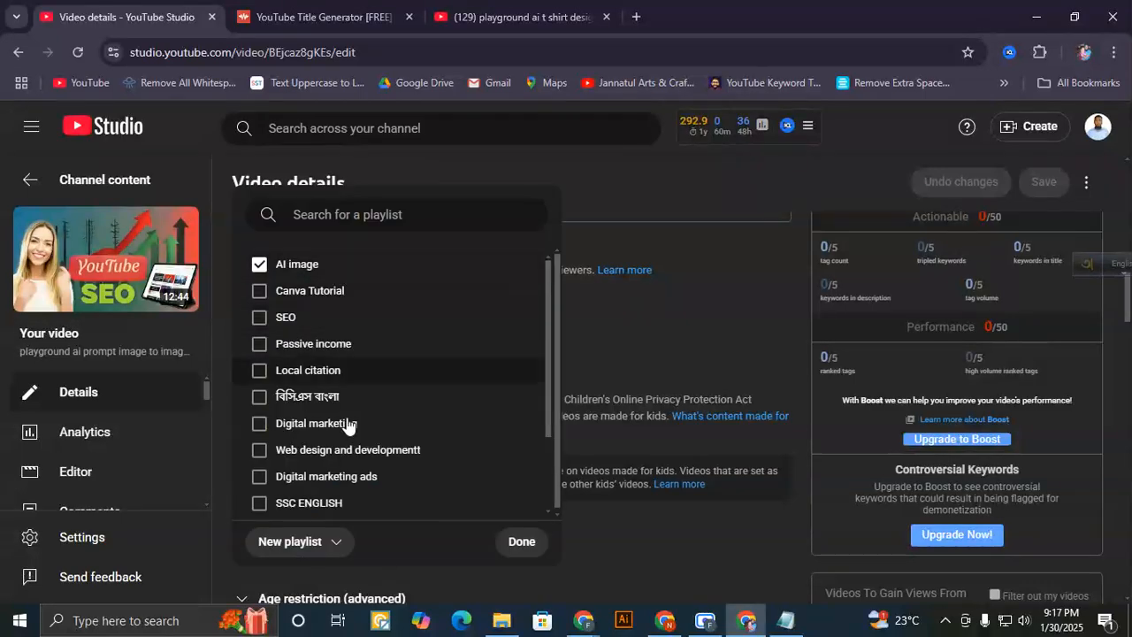
left_click(514, 545)
scroll(301, 442, "down", 2)
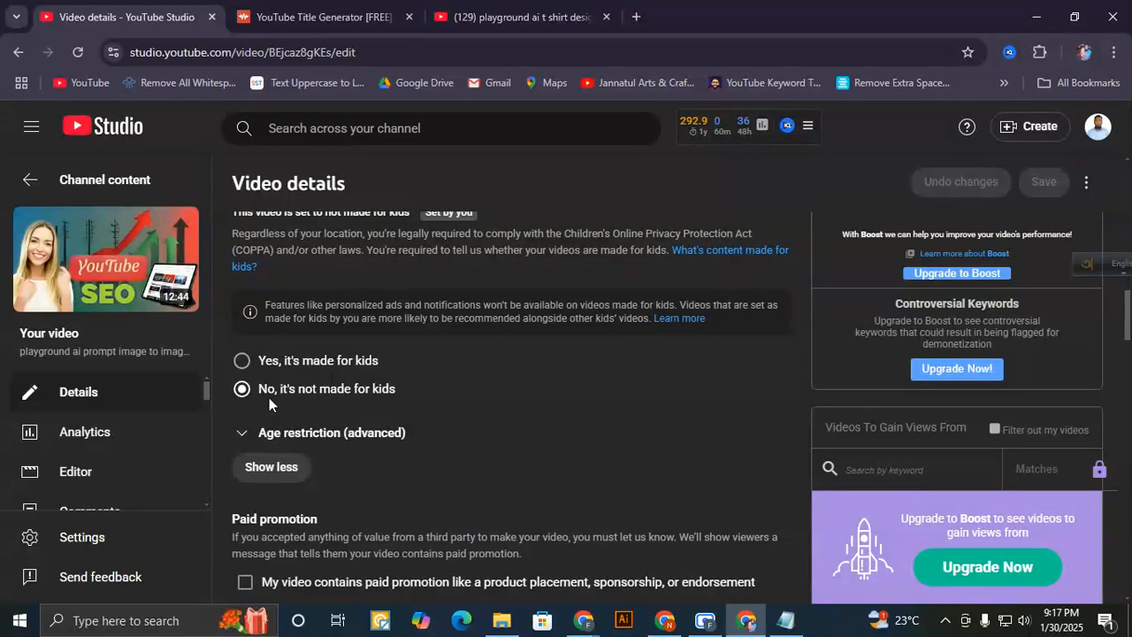
- Review the published video's tags and copy the tag "t shirt design tutorial bangla 2025"
scroll(277, 405, "down", 2)
scroll(349, 391, "down", 4)
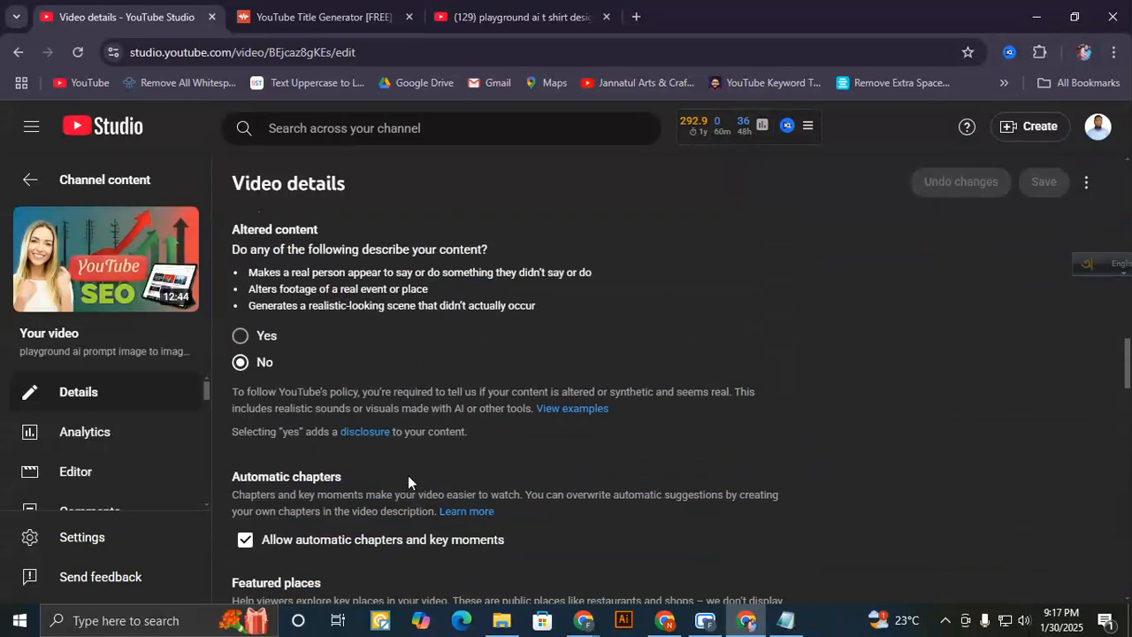
scroll(336, 440, "down", 6)
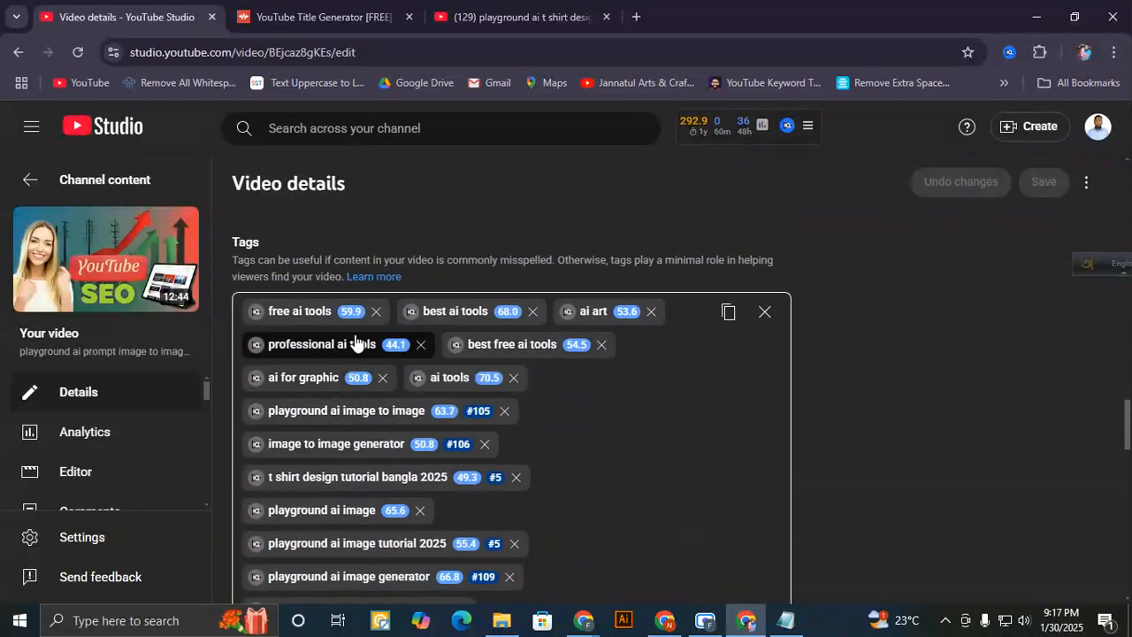
scroll(517, 438, "down", 1)
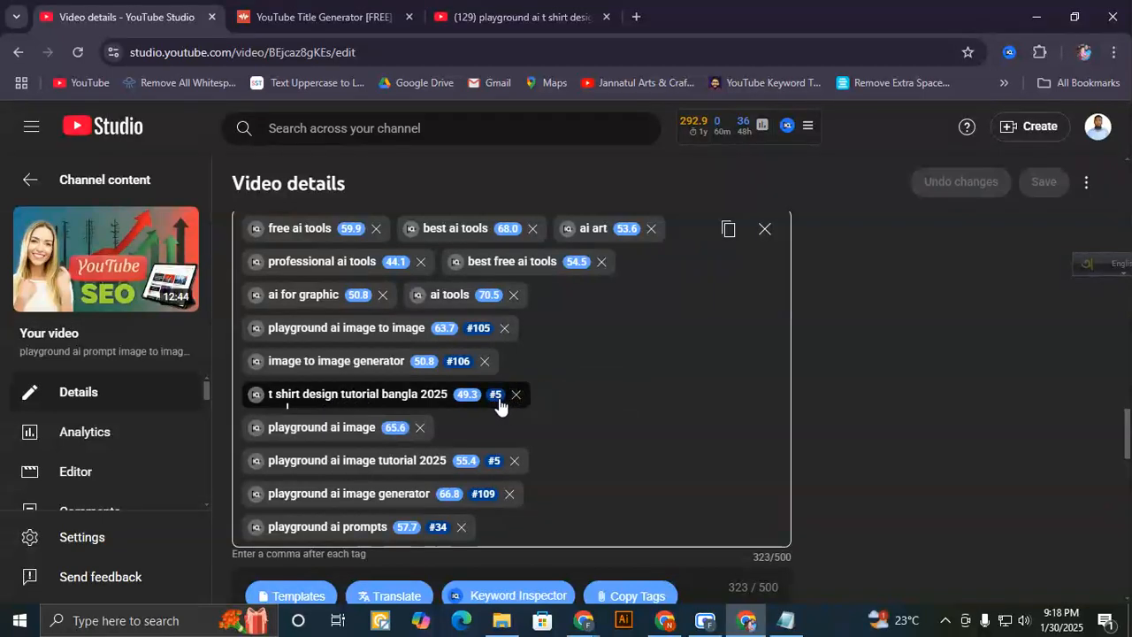
double_click(342, 395)
key("ctrl+c")
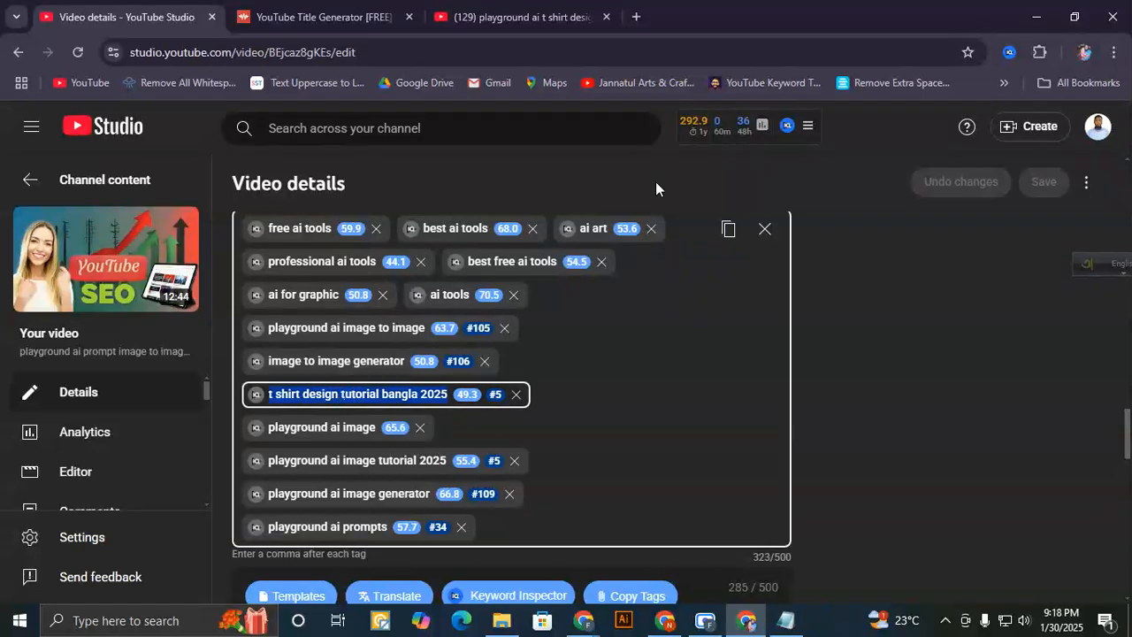
- Open YouTube in a new browser tab and search for "t shirt design tutorial bangla 2025"
left_click(636, 16)
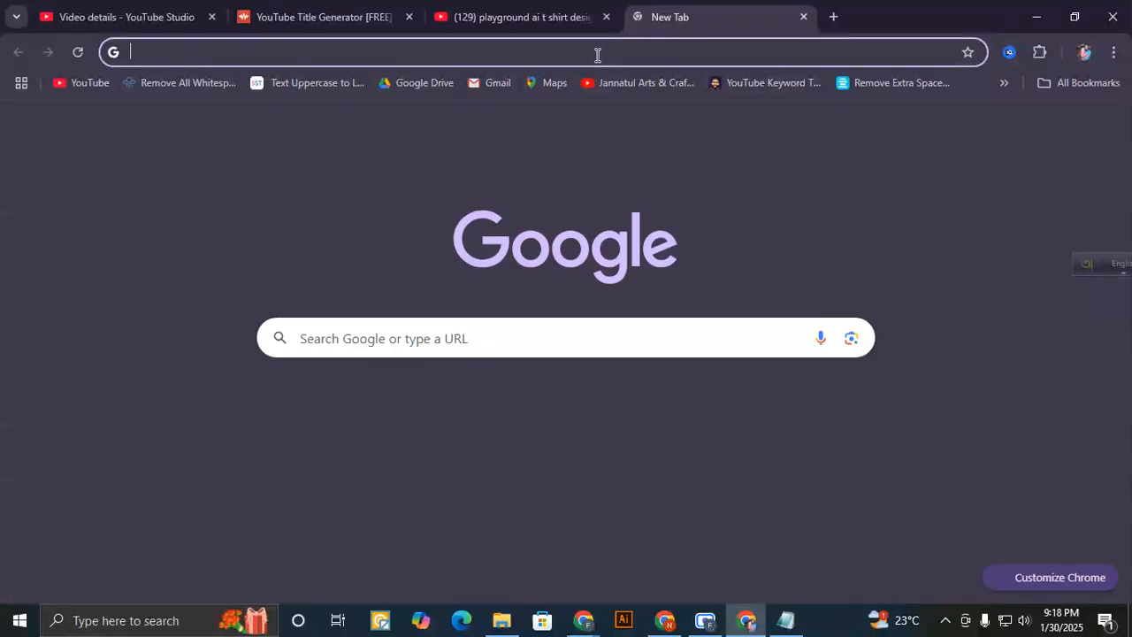
left_click(79, 83)
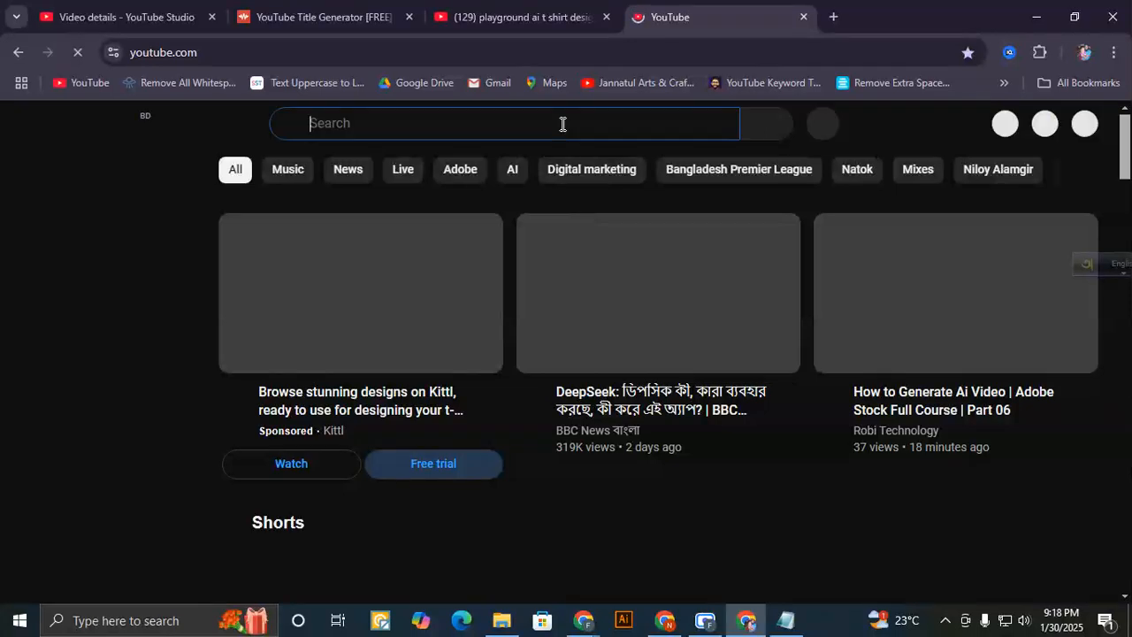
key("ctrl+v")
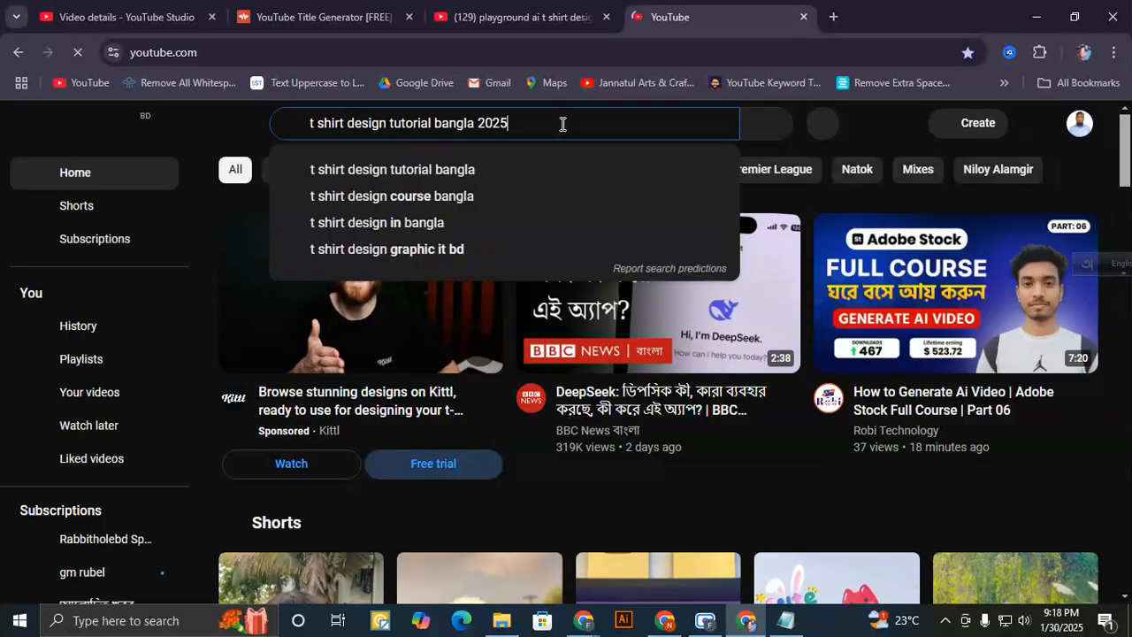
key("Return")
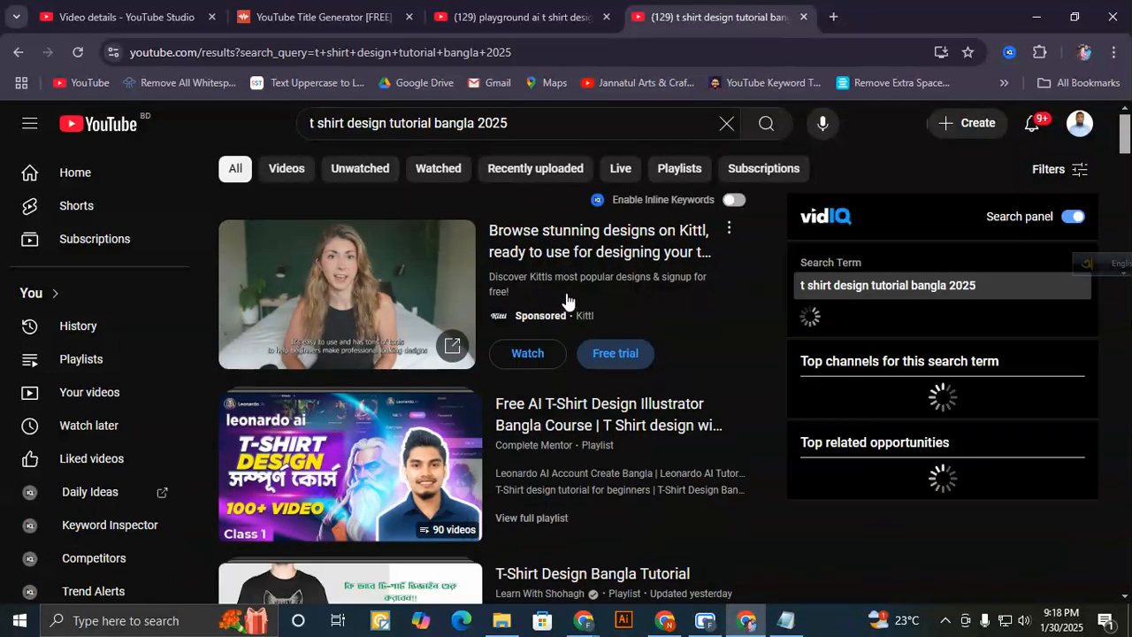
- Examine the search results for the published video's position and check the vidIQ keyword score
scroll(619, 292, "down", 1)
scroll(659, 270, "down", 1)
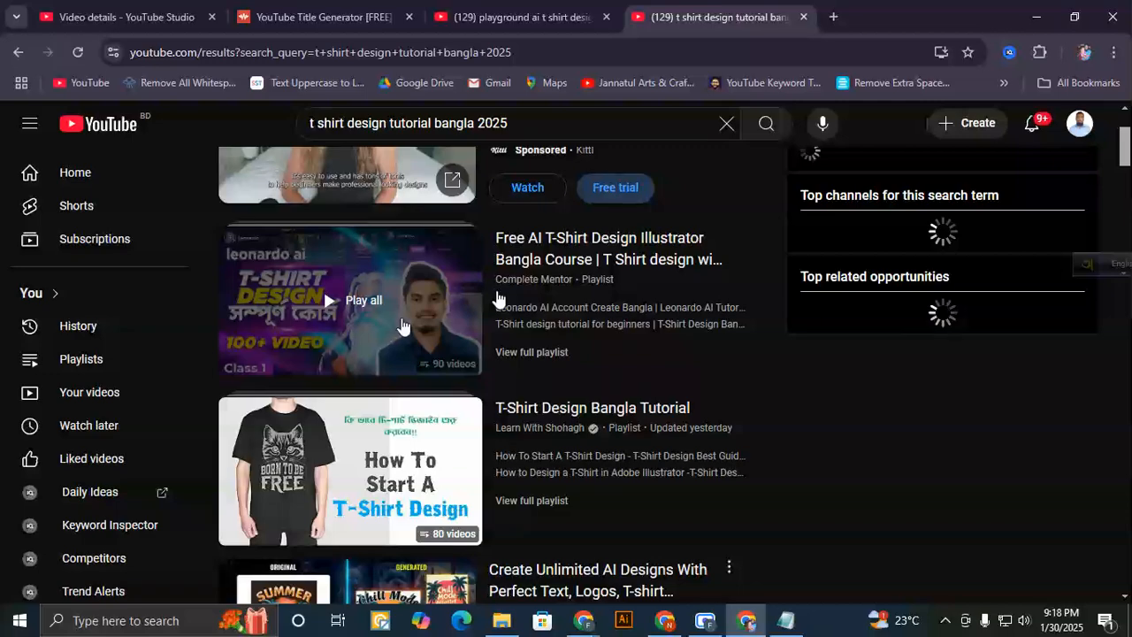
scroll(416, 322, "down", 1)
scroll(423, 320, "down", 3)
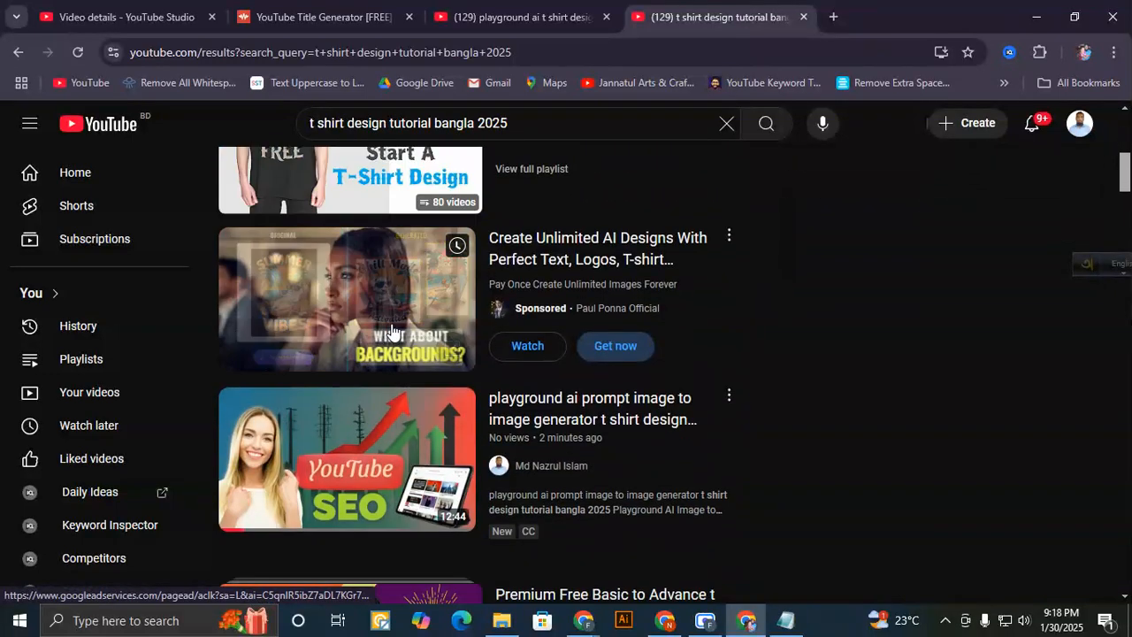
scroll(408, 336, "down", 1)
scroll(406, 336, "down", 1)
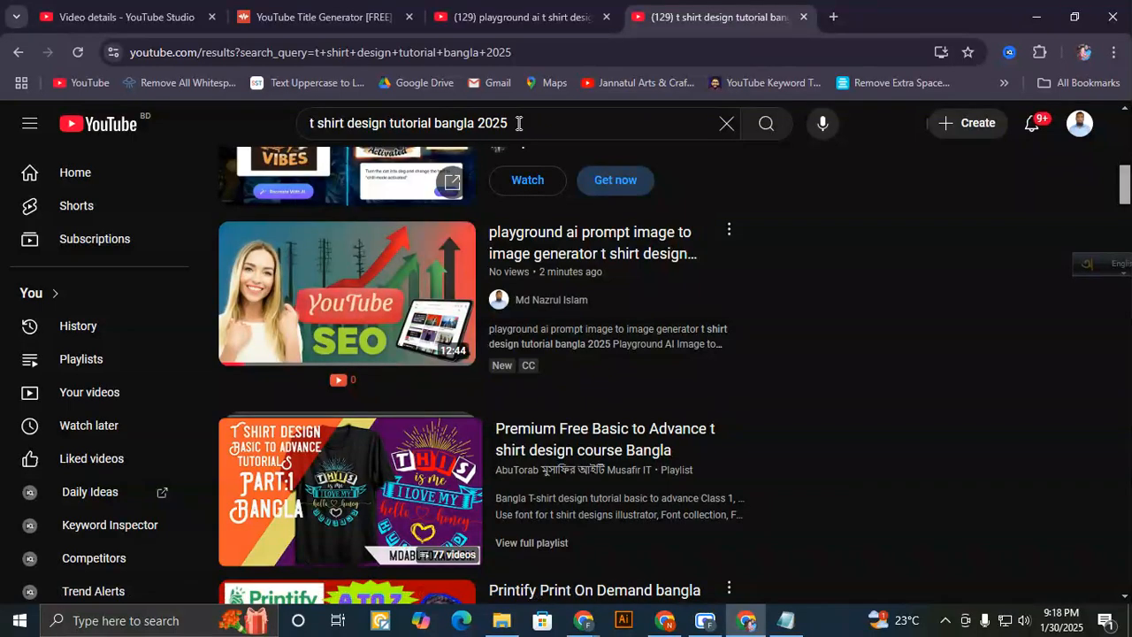
left_click_drag(519, 124, 309, 130)
left_click(844, 161)
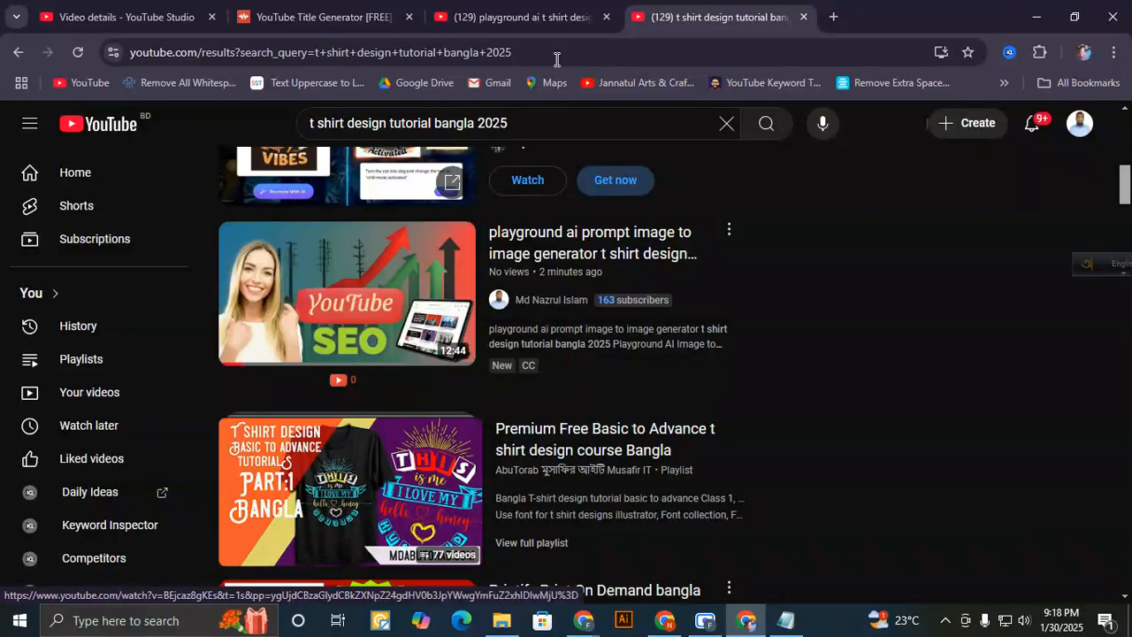
scroll(539, 345, "up", 7)
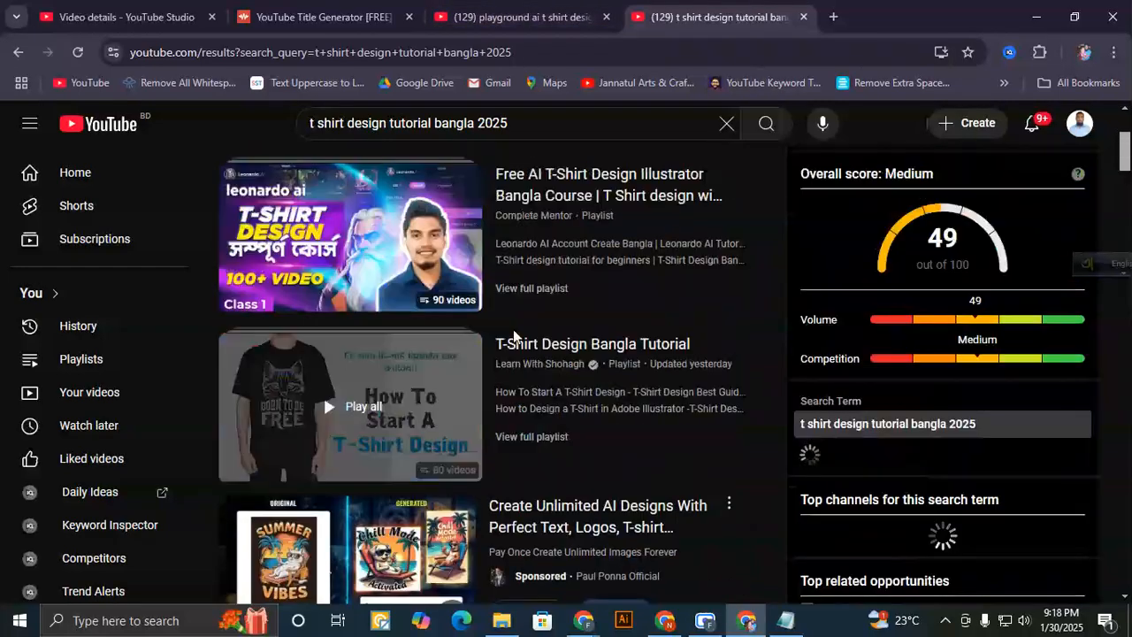
left_click(500, 8)
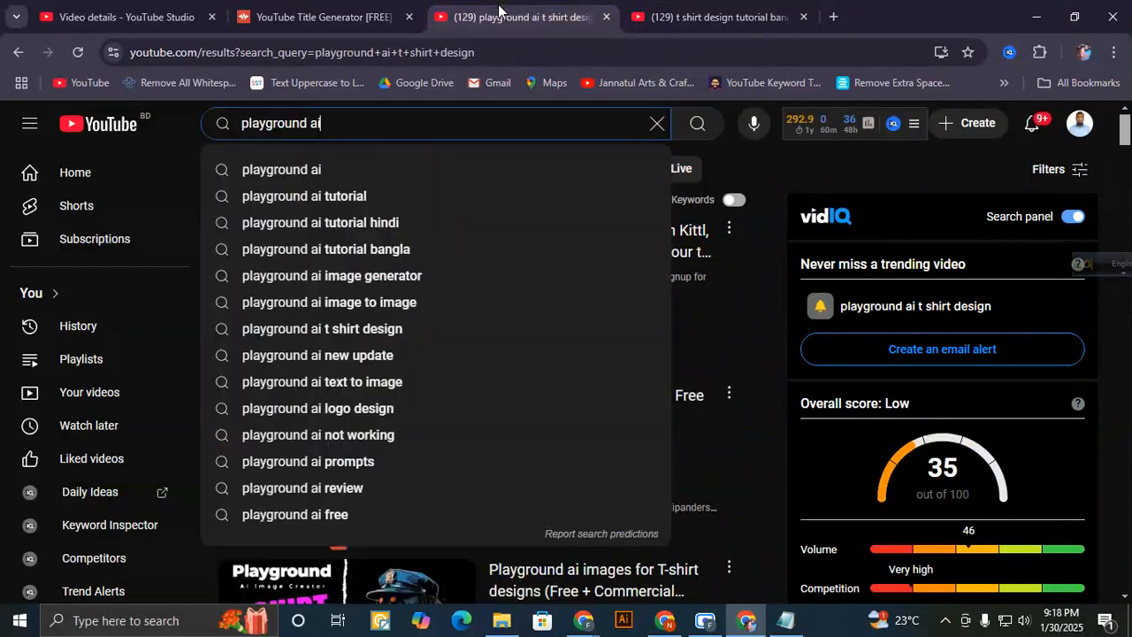
left_click(744, 627)
left_click(744, 628)
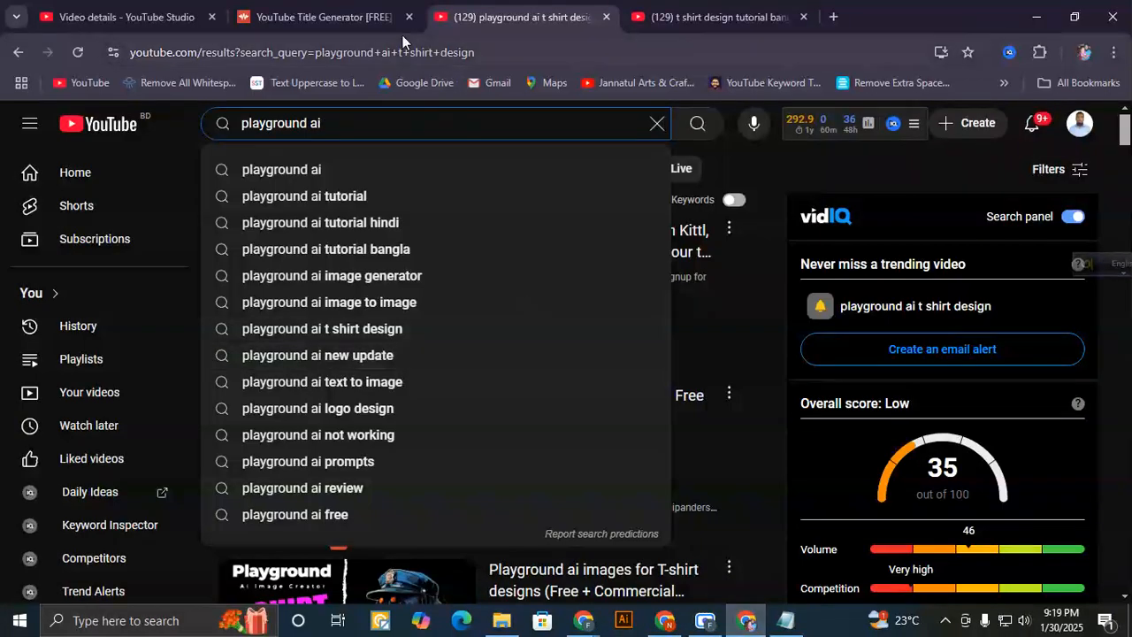
- Copy the tag "playground ai image tutorial 2025" from the video's details and search YouTube for it
left_click(124, 16)
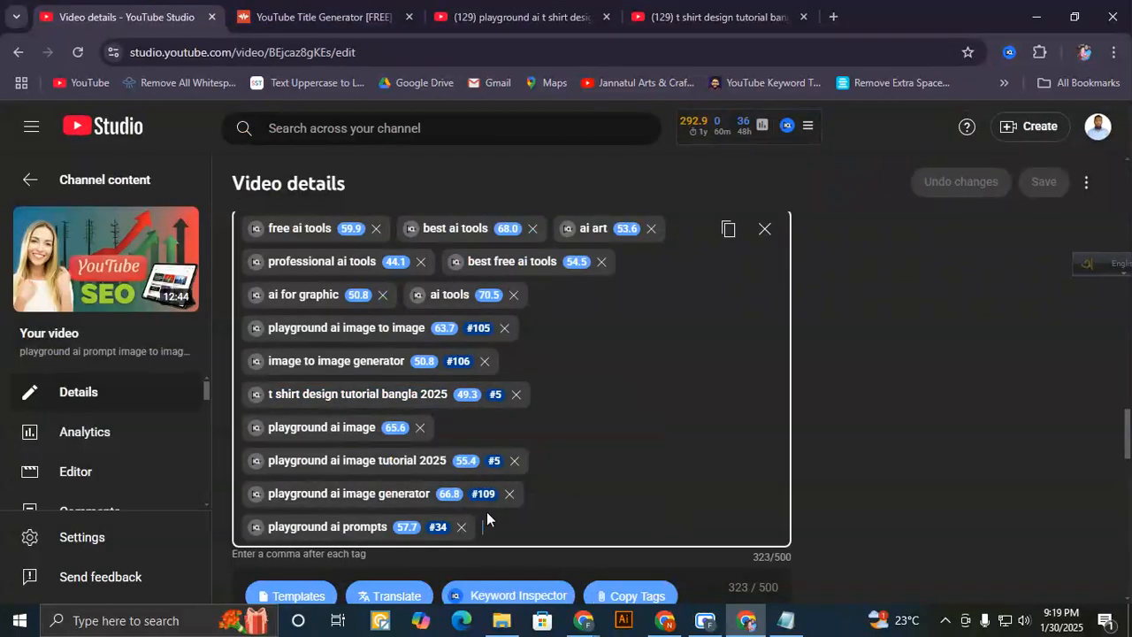
double_click(365, 462)
key("ctrl+c")
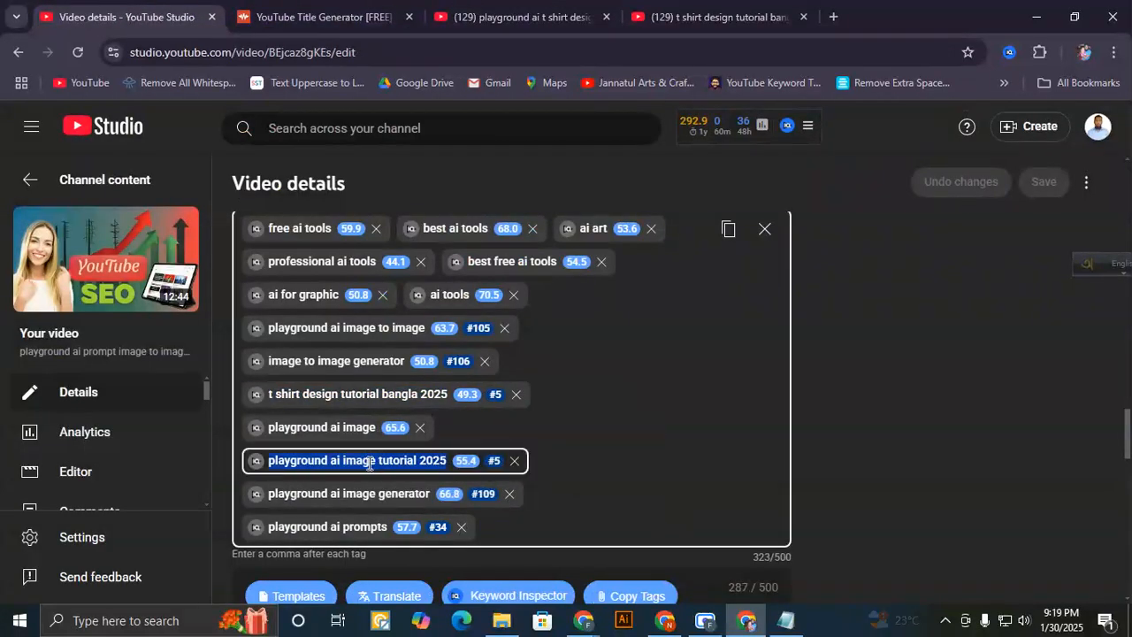
left_click(716, 16)
left_click_drag(488, 123, 237, 126)
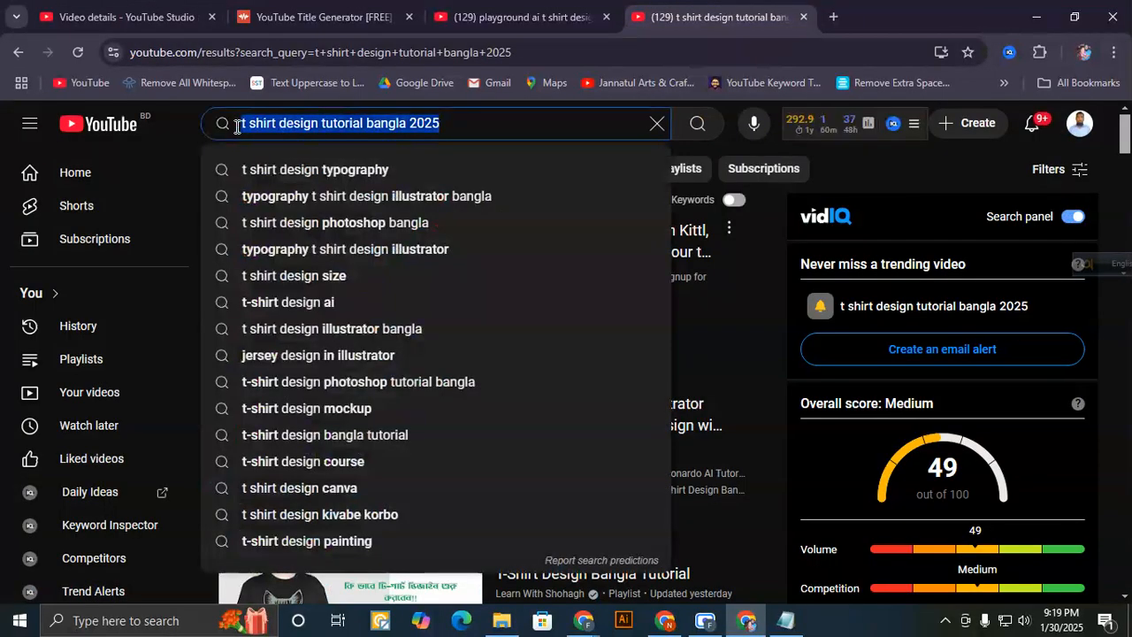
key("ctrl+v")
key("Return")
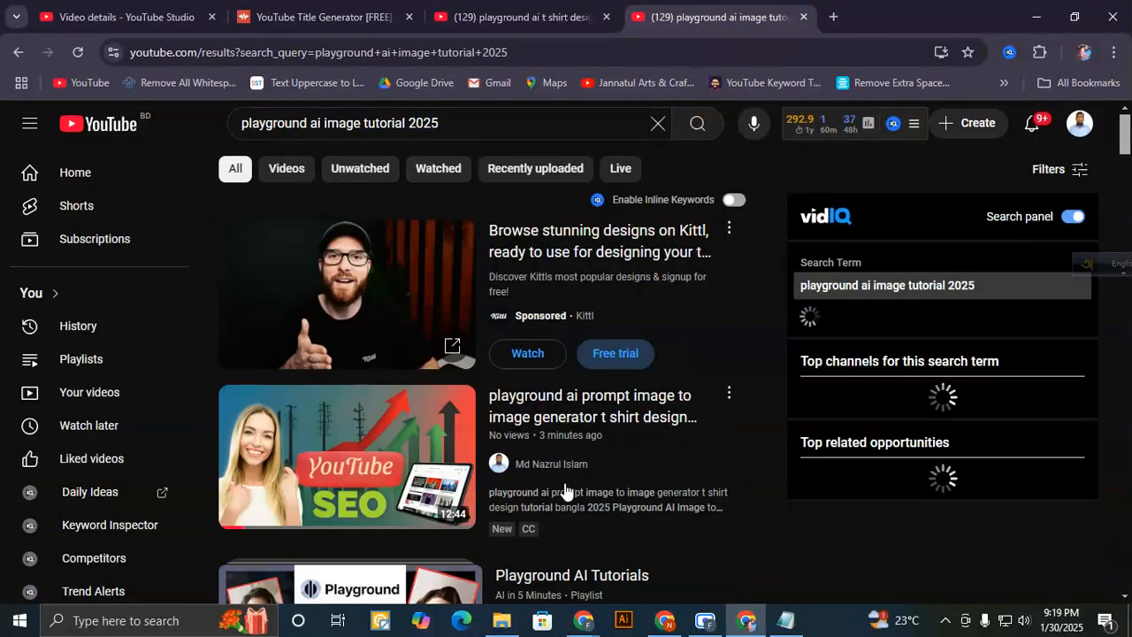
- Locate the published video among the results for "playground ai image tutorial 2025"
mouse_move(414, 467)
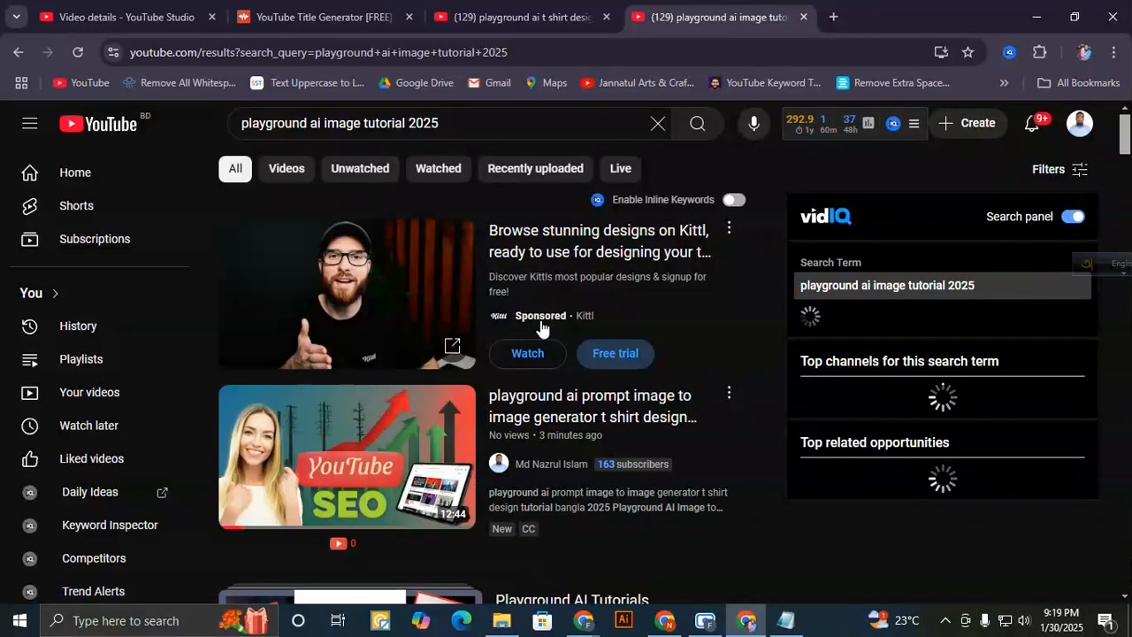
scroll(537, 350, "down", 1)
scroll(537, 351, "down", 1)
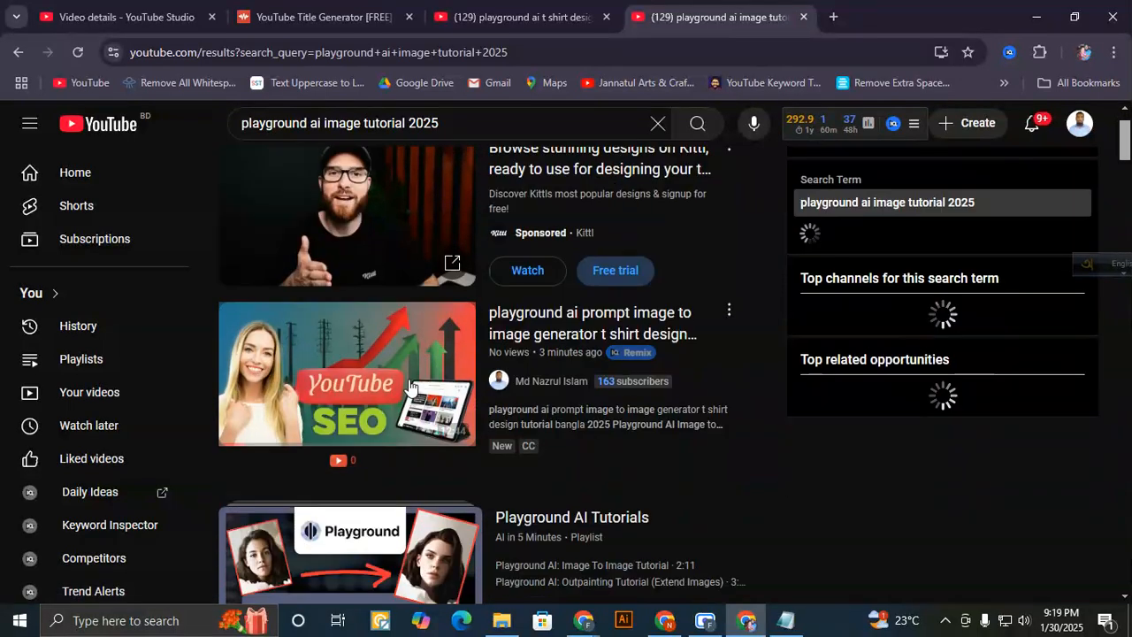
mouse_move(418, 386)
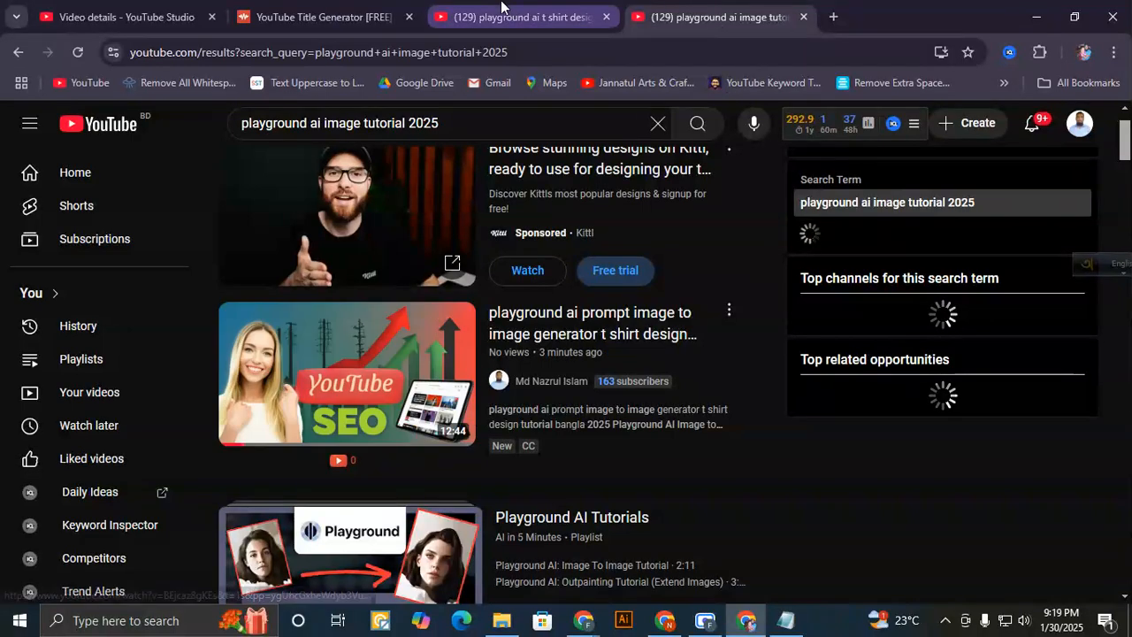
- Return to the video's details and review the score and ranking of each tag
left_click(521, 17)
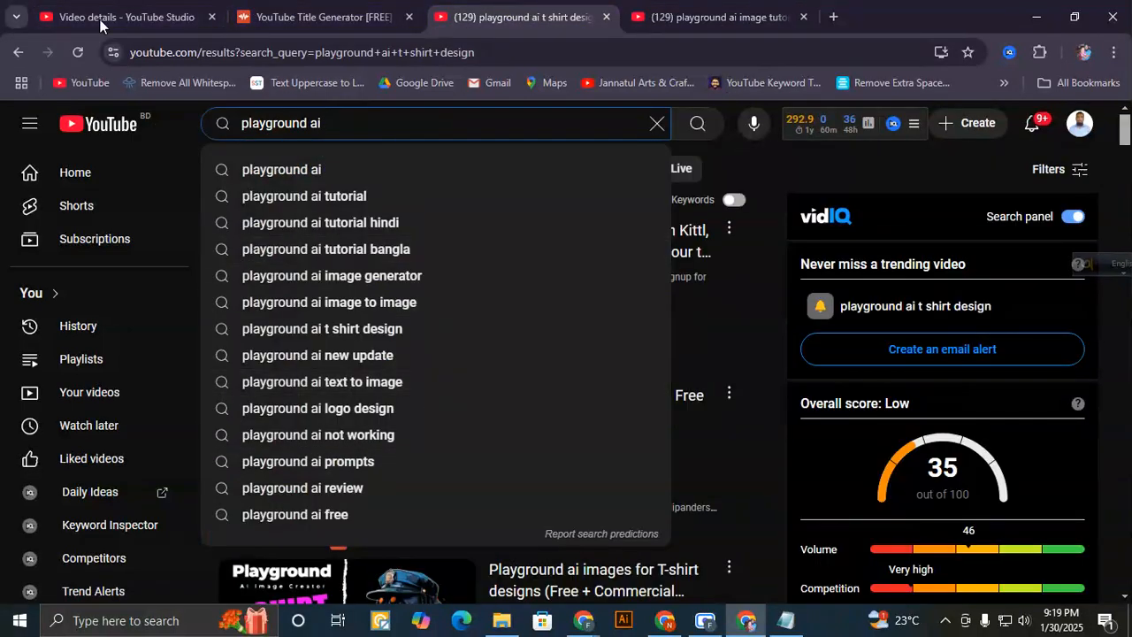
left_click(217, 9)
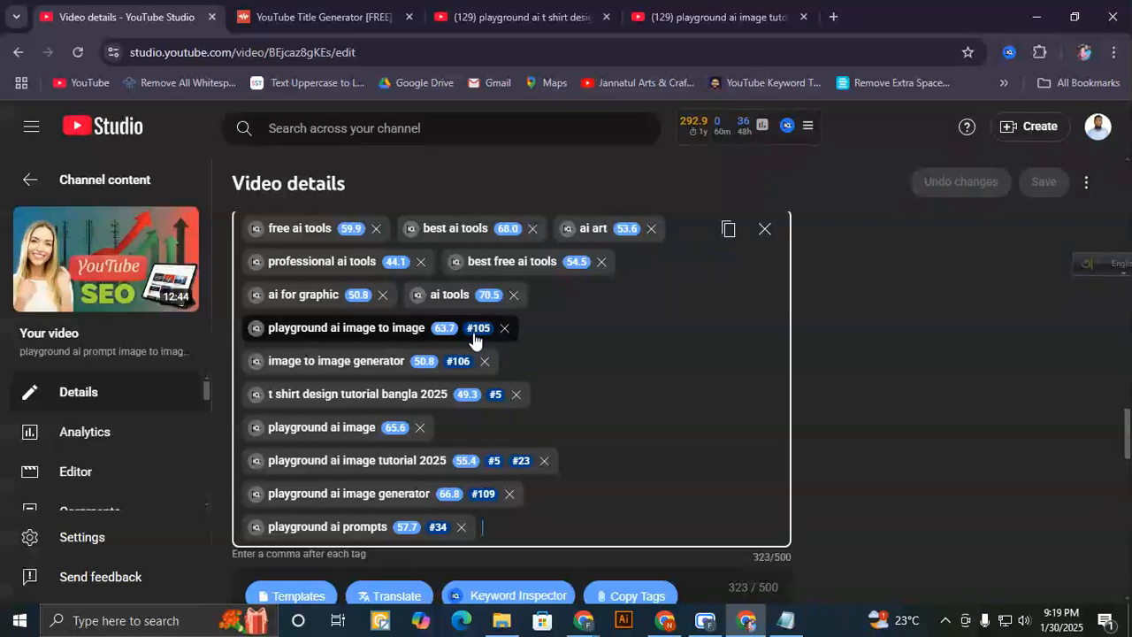
scroll(620, 363, "up", 1)
scroll(493, 419, "down", 1)
scroll(493, 419, "down", 1)
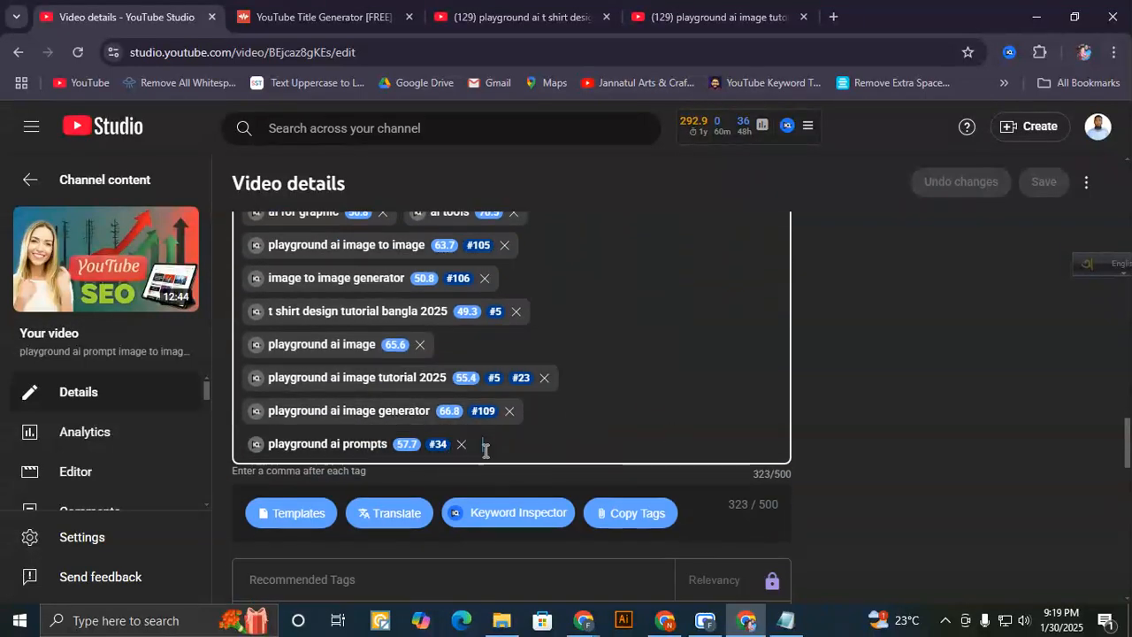
scroll(483, 387, "up", 2)
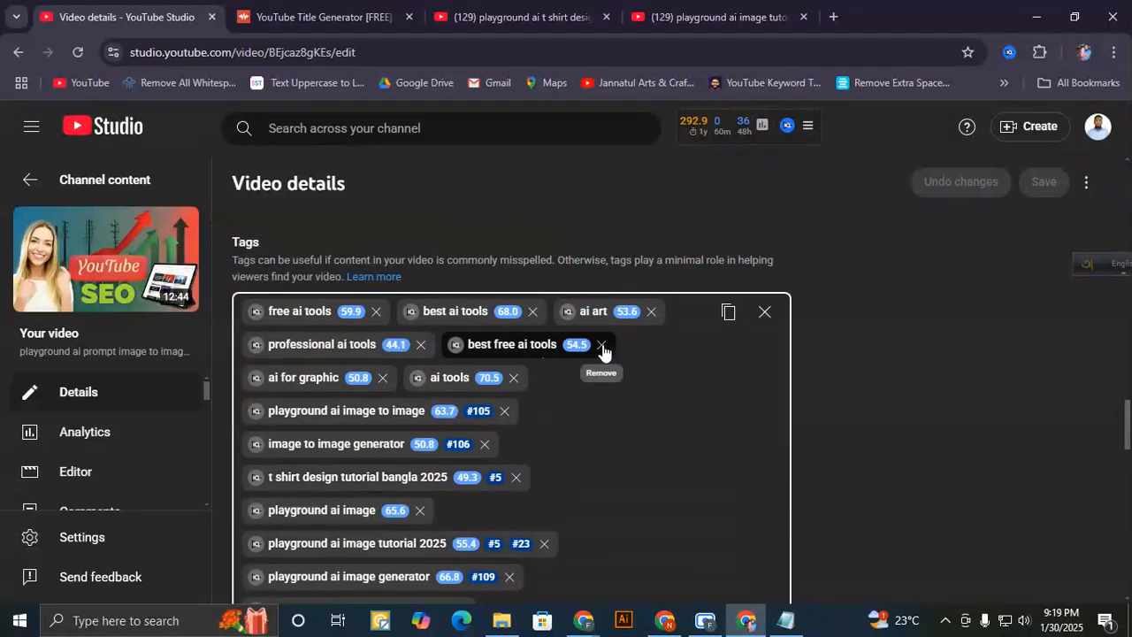
scroll(645, 421, "down", 3)
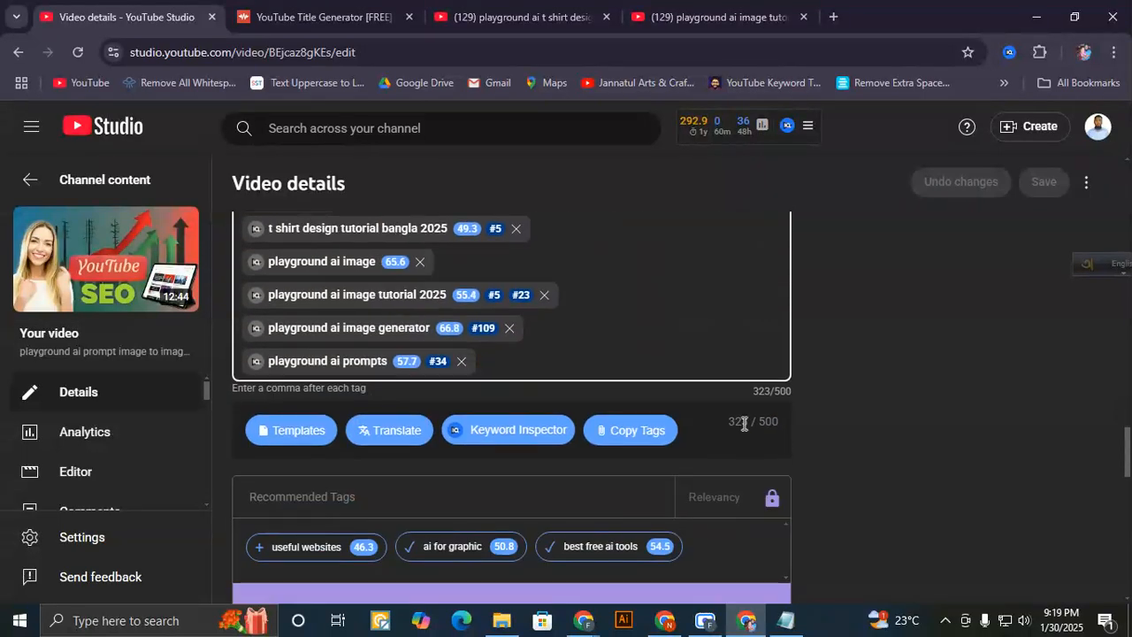
scroll(525, 257, "up", 15)
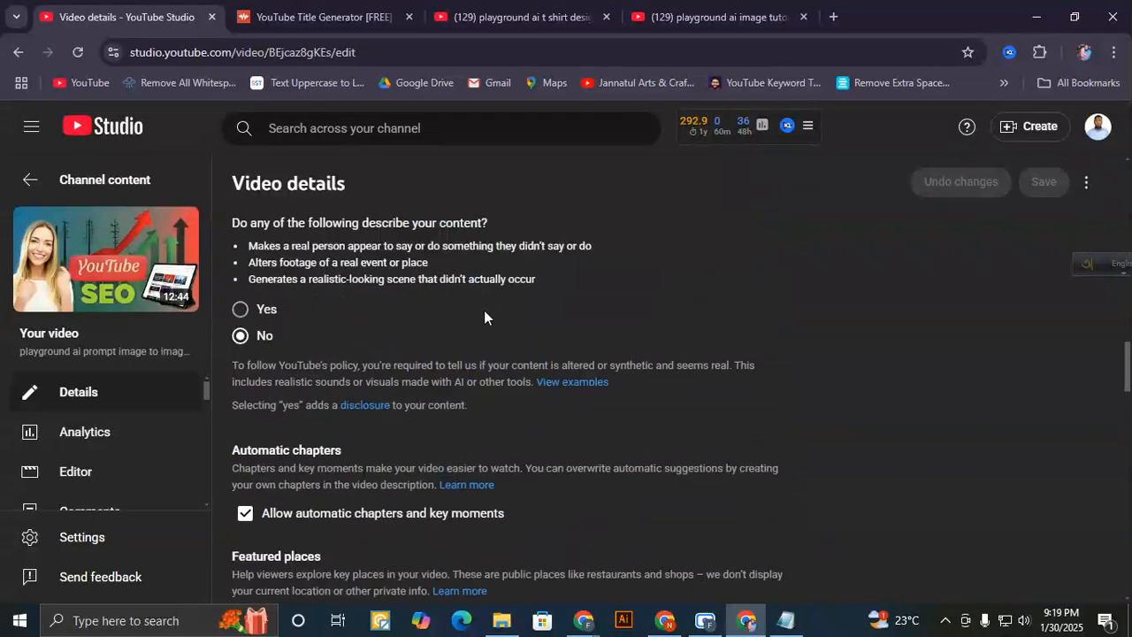
- Switch to the Notepad keyword list and highlight "playground ai prompt image" in the long video title
left_click(785, 619)
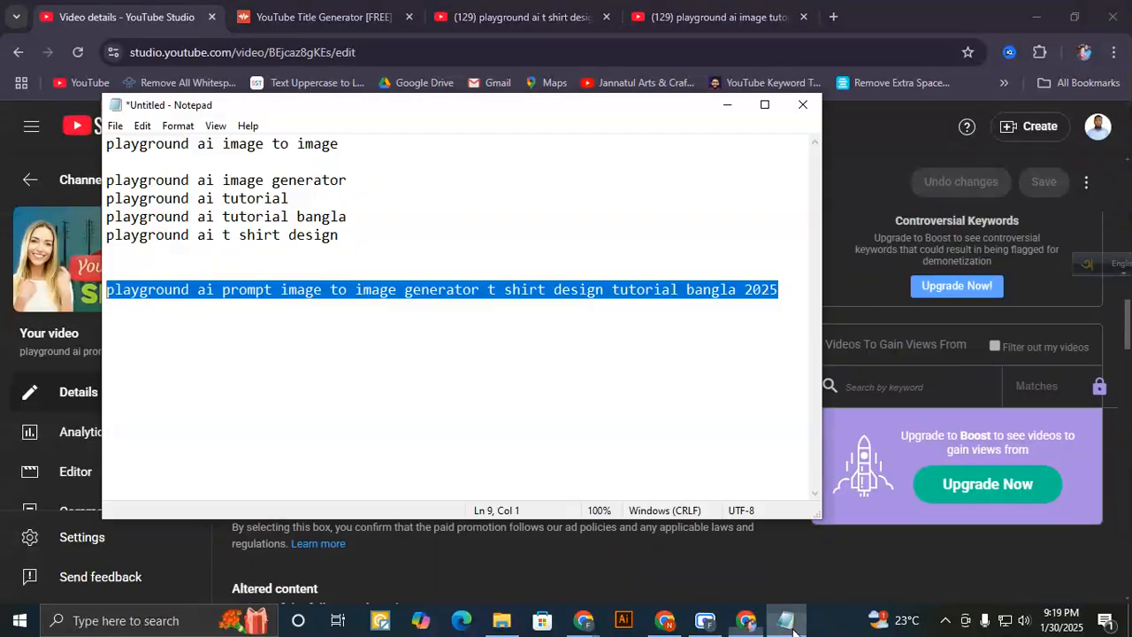
left_click(324, 353)
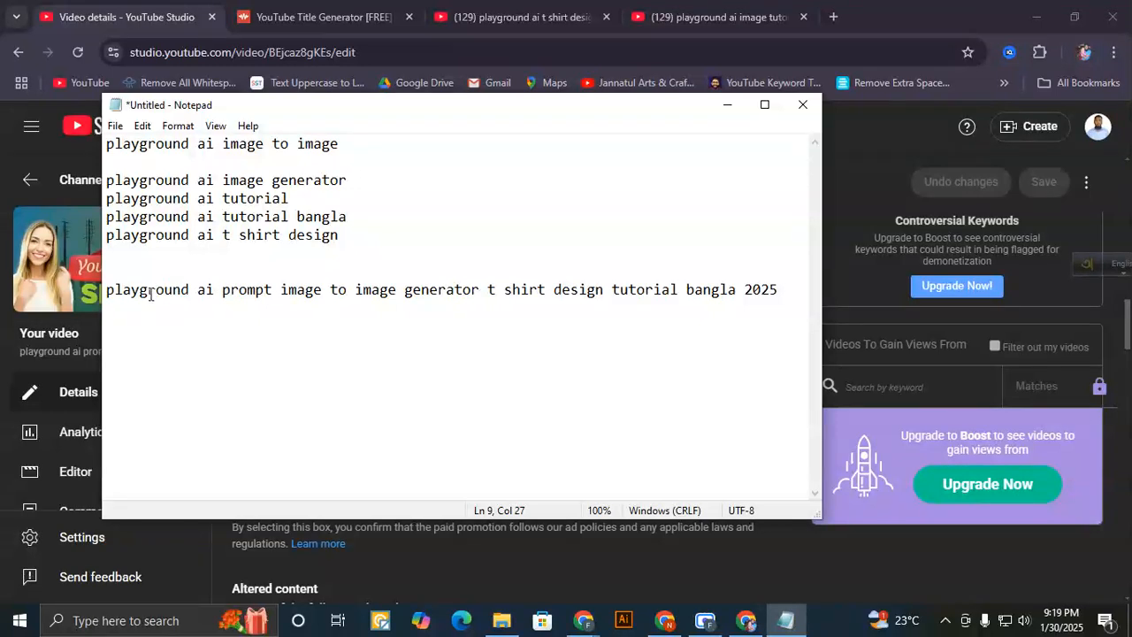
left_click_drag(107, 290, 325, 298)
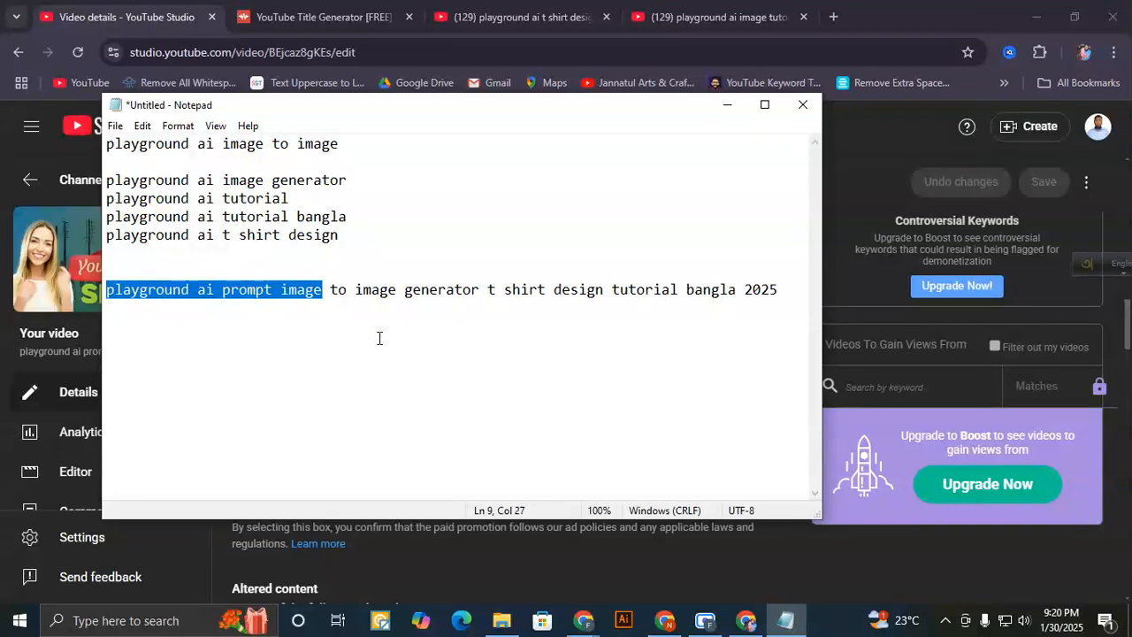
- Switch back to the video's details in the browser and check the tag list again
left_click(746, 619)
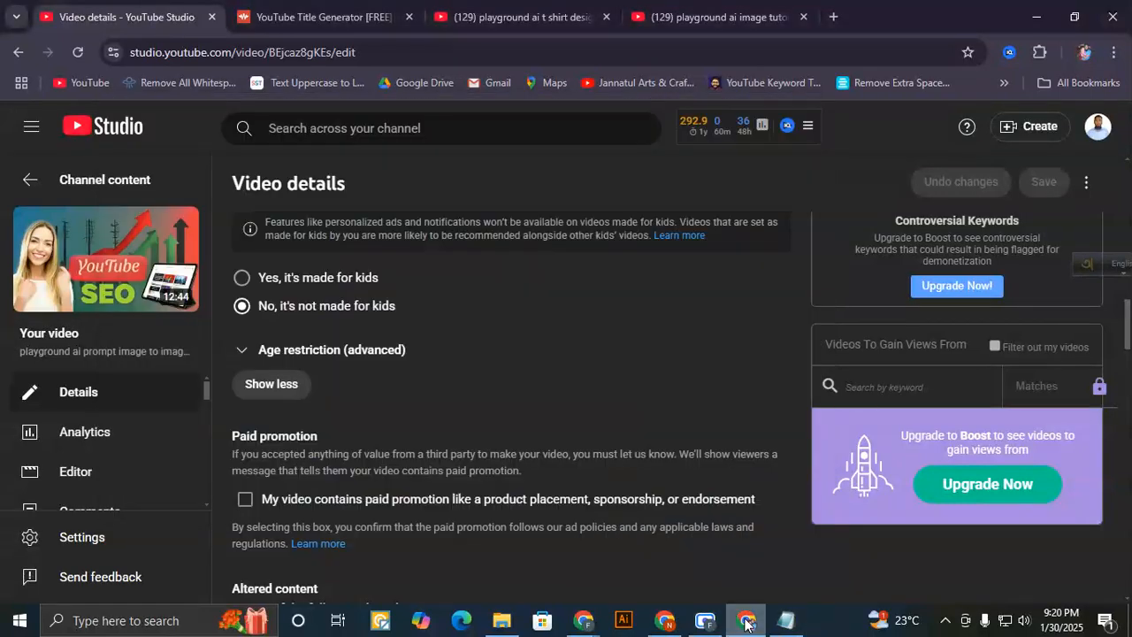
scroll(366, 417, "down", 10)
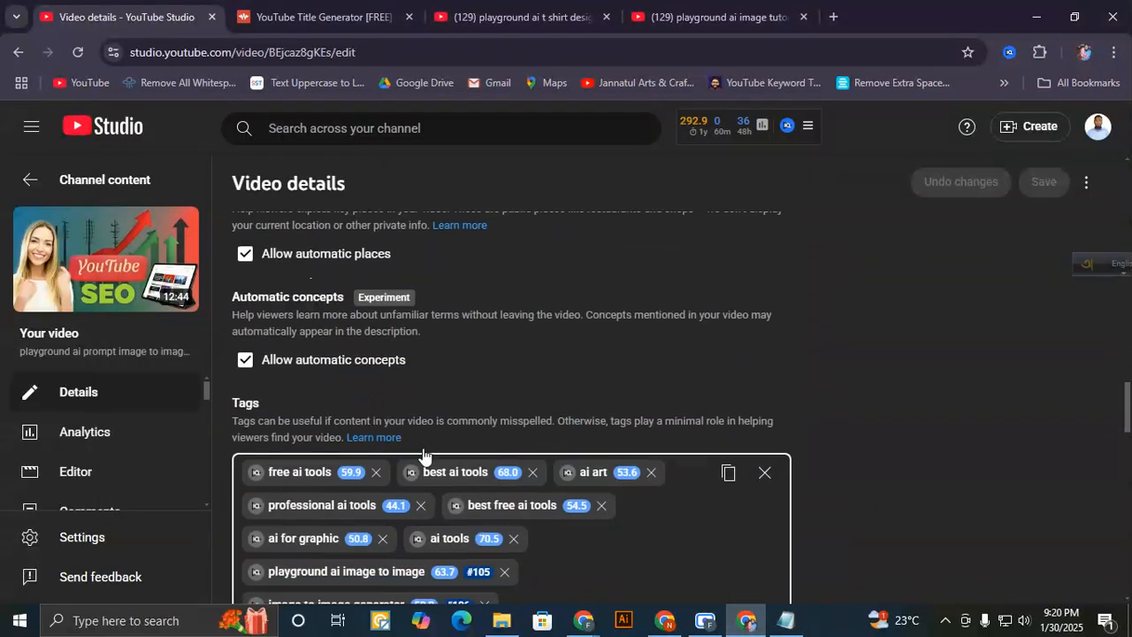
left_click(704, 621)
left_click(704, 624)
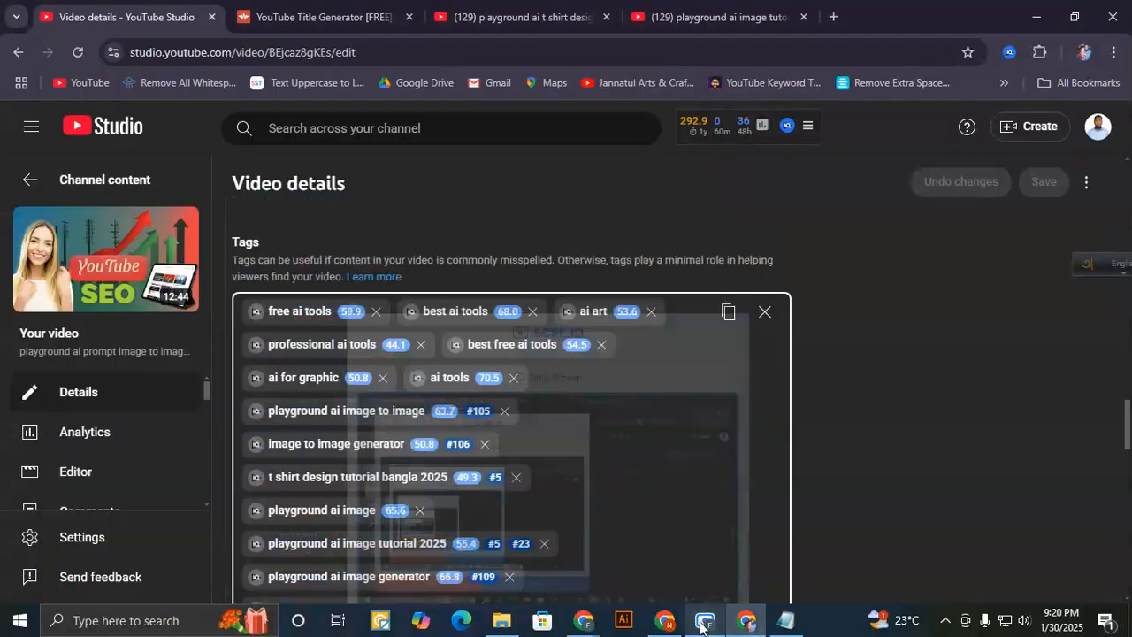
scroll(523, 456, "down", 2)
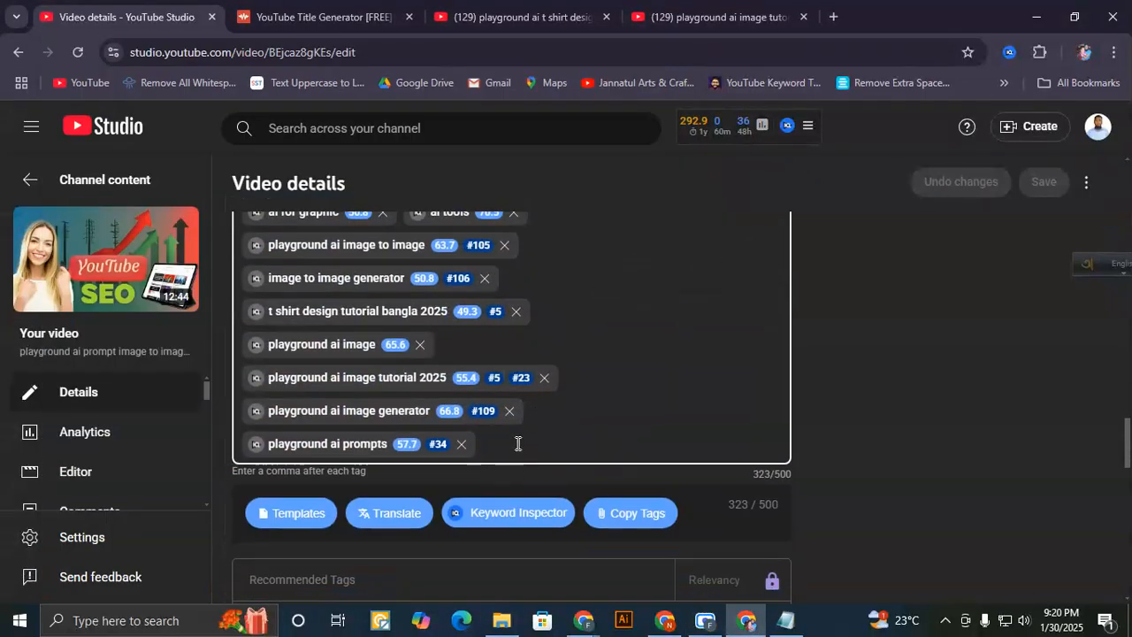
- Add the tag "playground ai image prompt generator" to the video and save the changes
type("ayground ai image ")
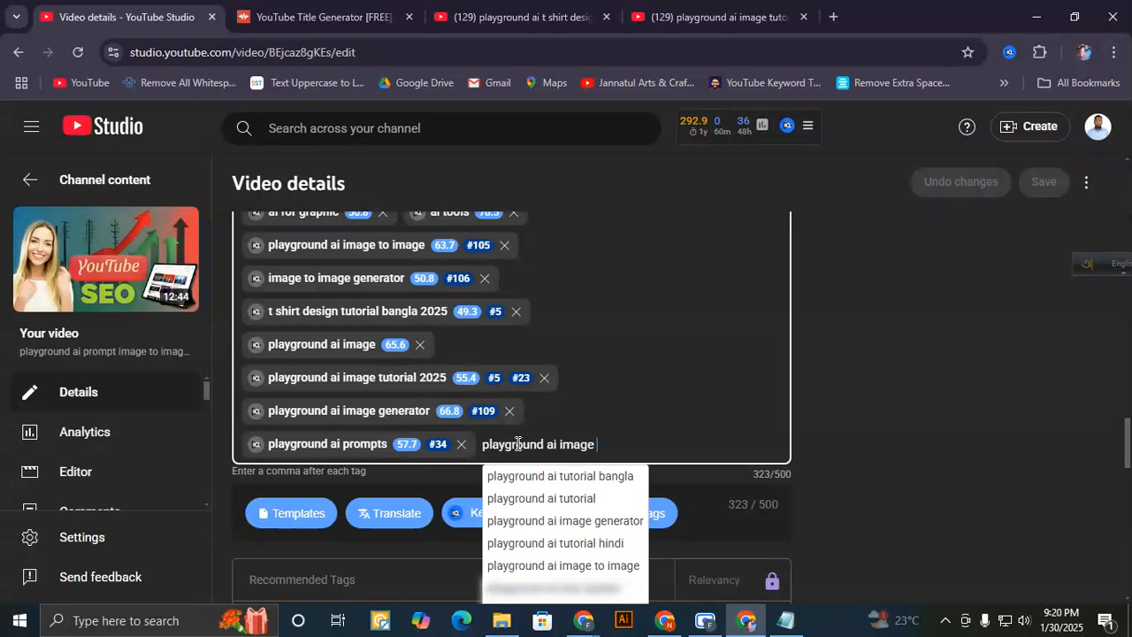
type("prompt")
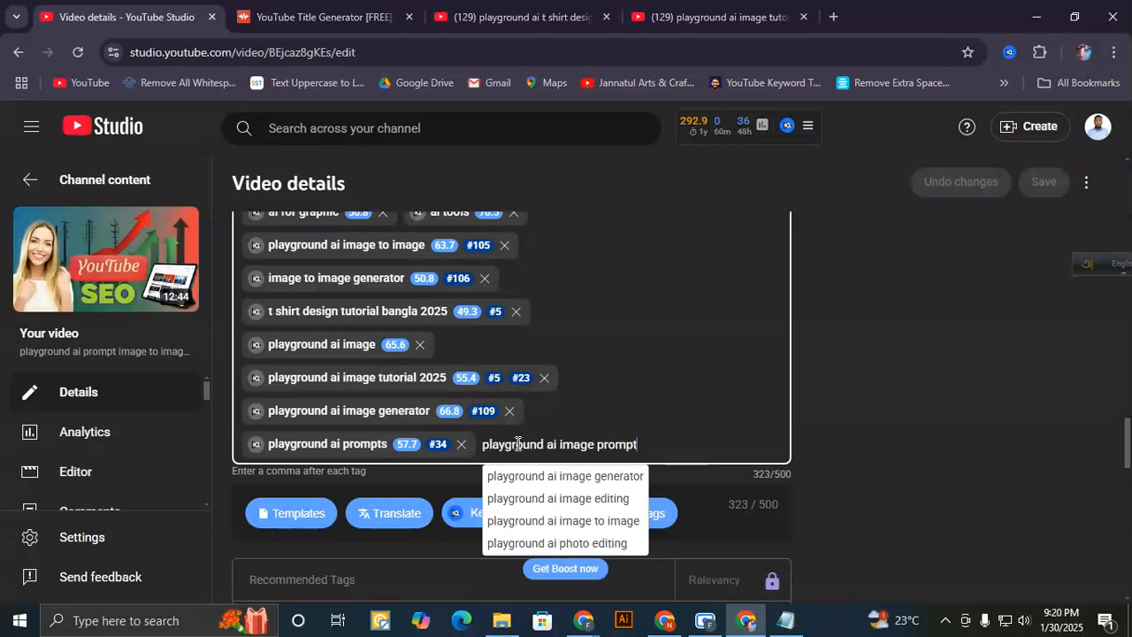
type(" generator")
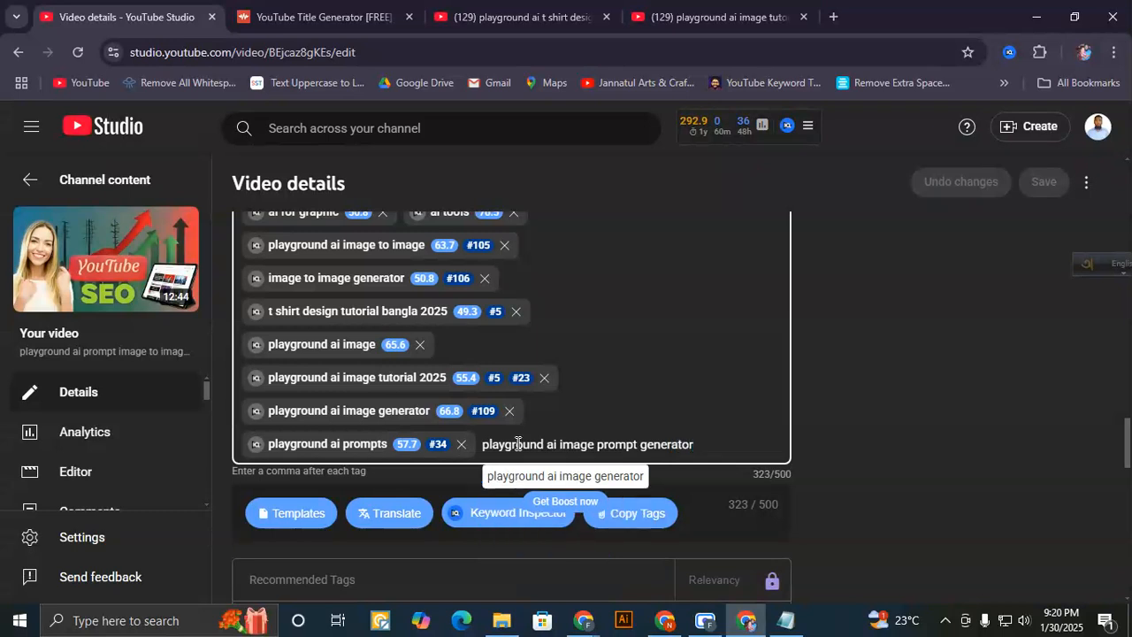
key("Return")
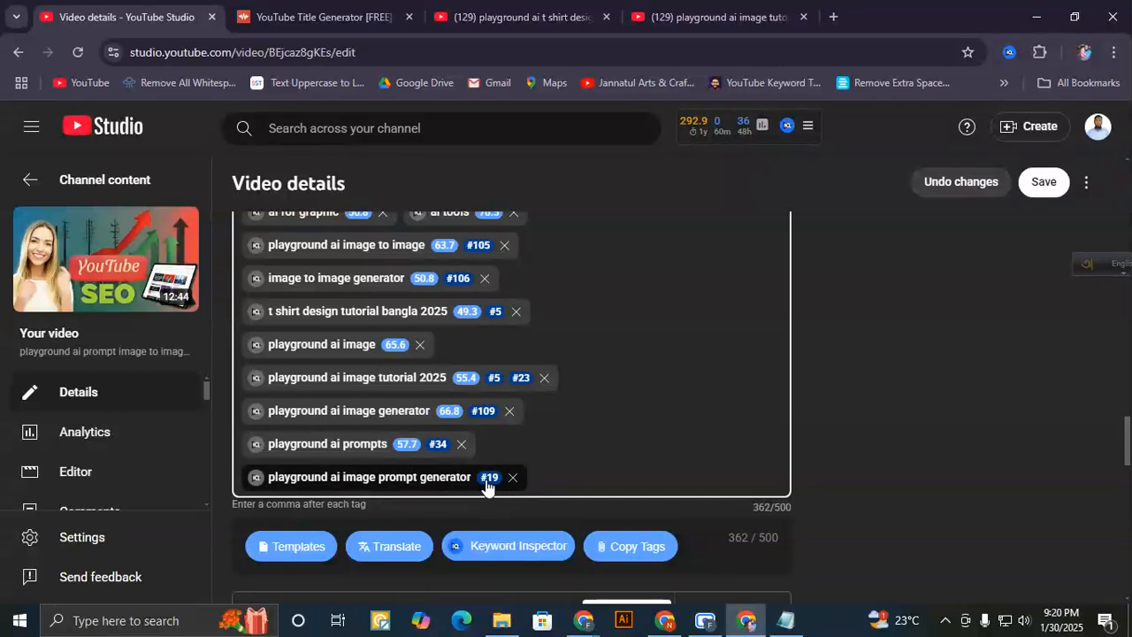
double_click(352, 477)
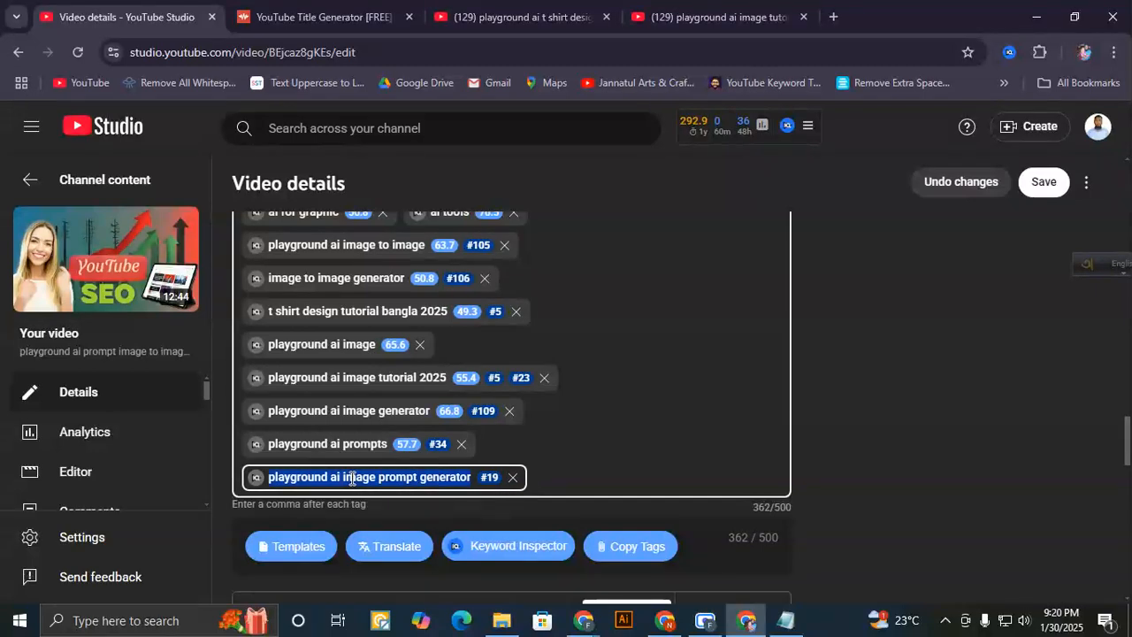
left_click(1044, 182)
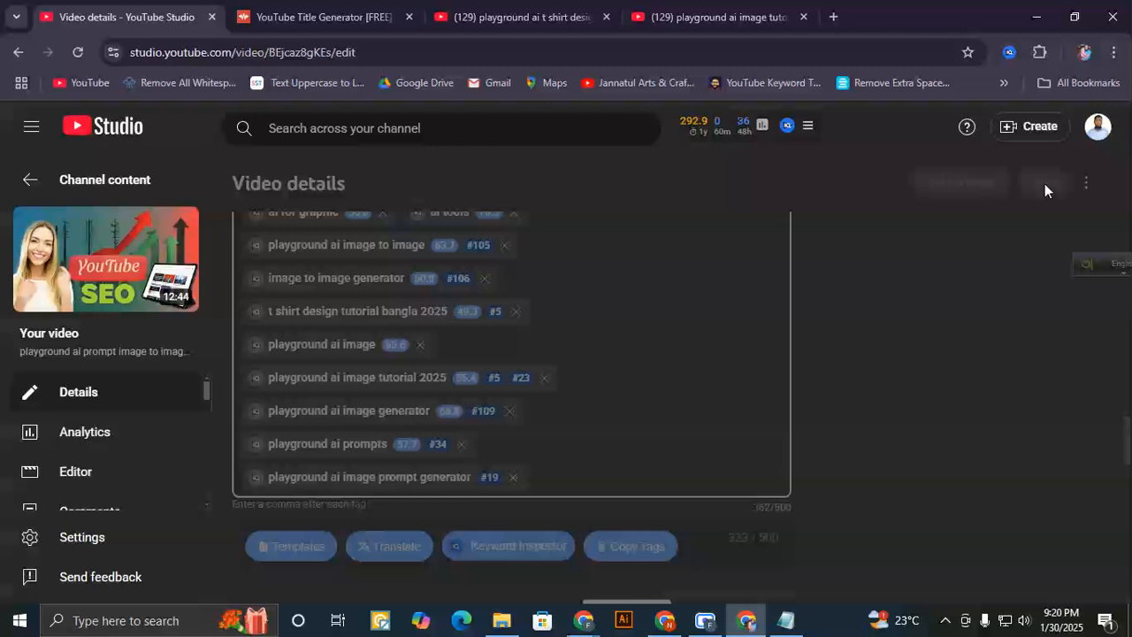
- Copy the new "playground ai image prompt generator" tag and search YouTube for it in the existing search results page
double_click(365, 478)
triple_click(365, 477)
key("ctrl+c")
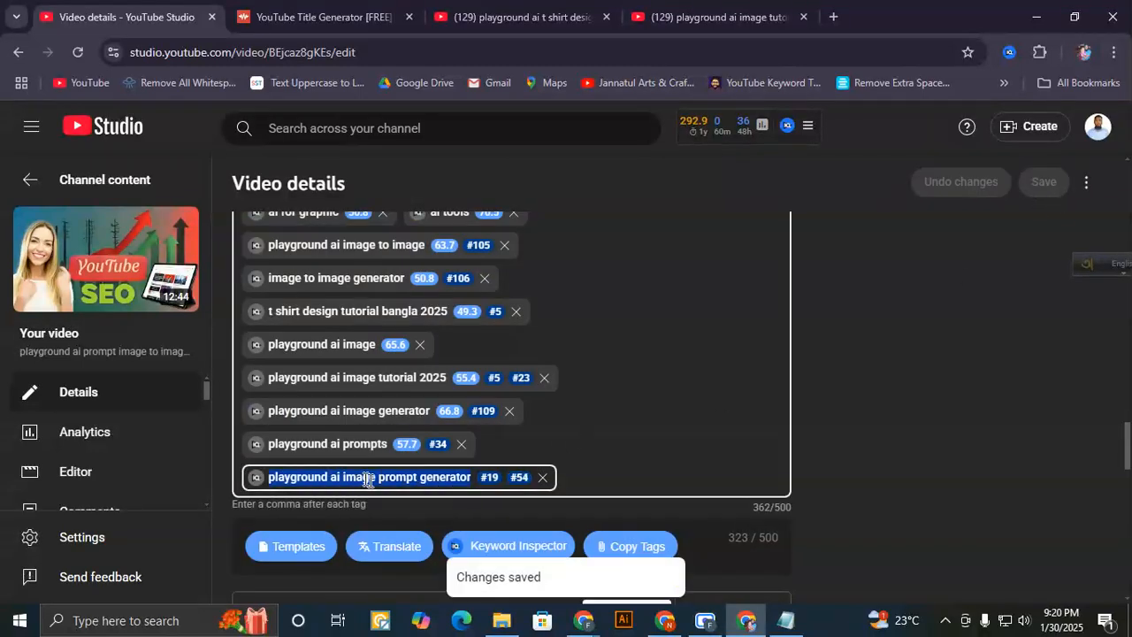
left_click(650, 441)
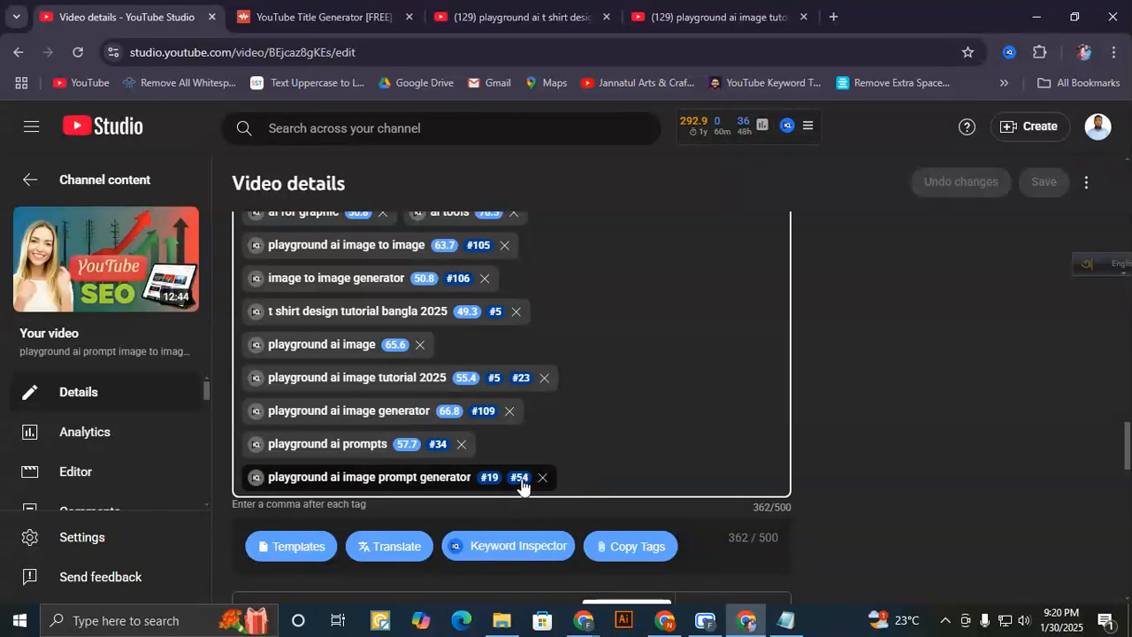
left_click(708, 16)
triple_click(457, 124)
key("ctrl+v")
left_click(697, 123)
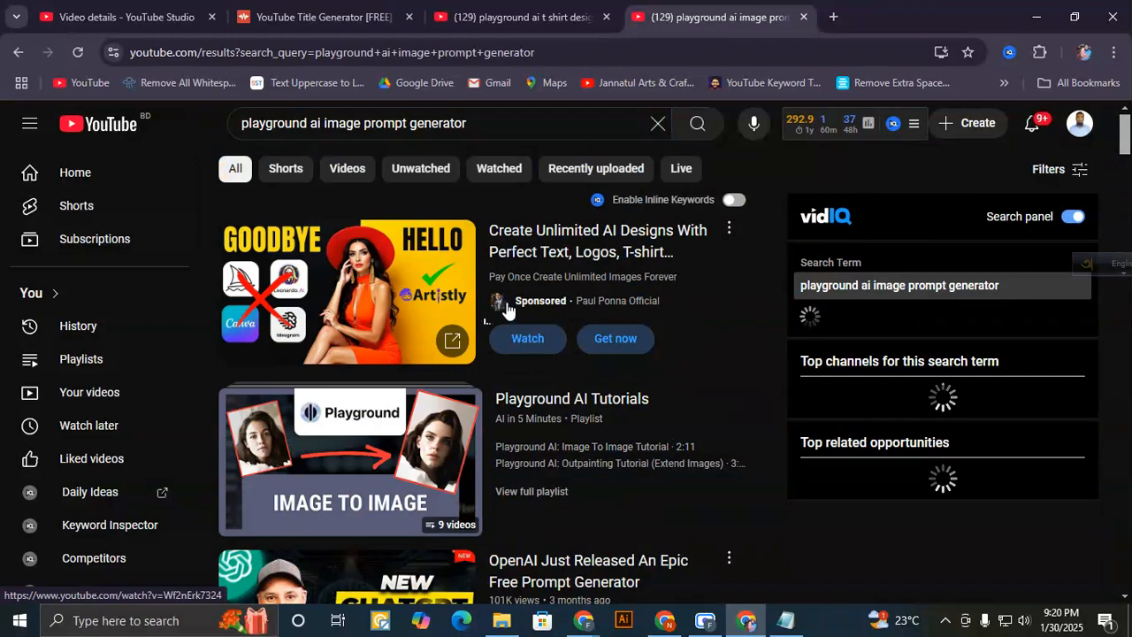
- Locate the published video among the results for "playground ai image prompt generator"
scroll(531, 318, "down", 2)
scroll(463, 359, "down", 4)
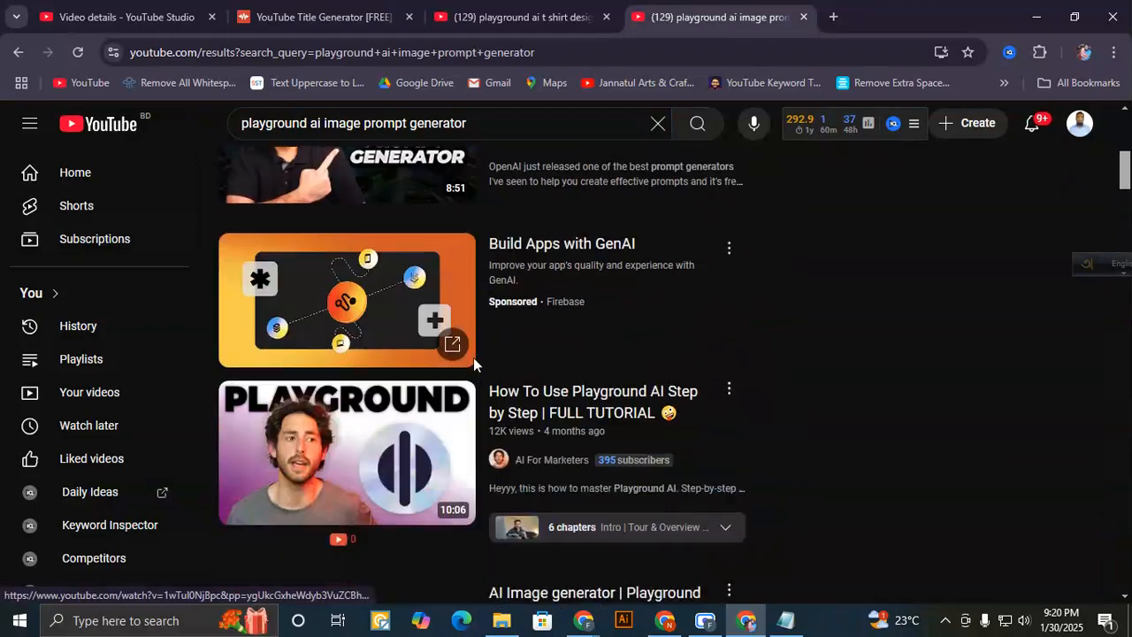
scroll(551, 379, "down", 4)
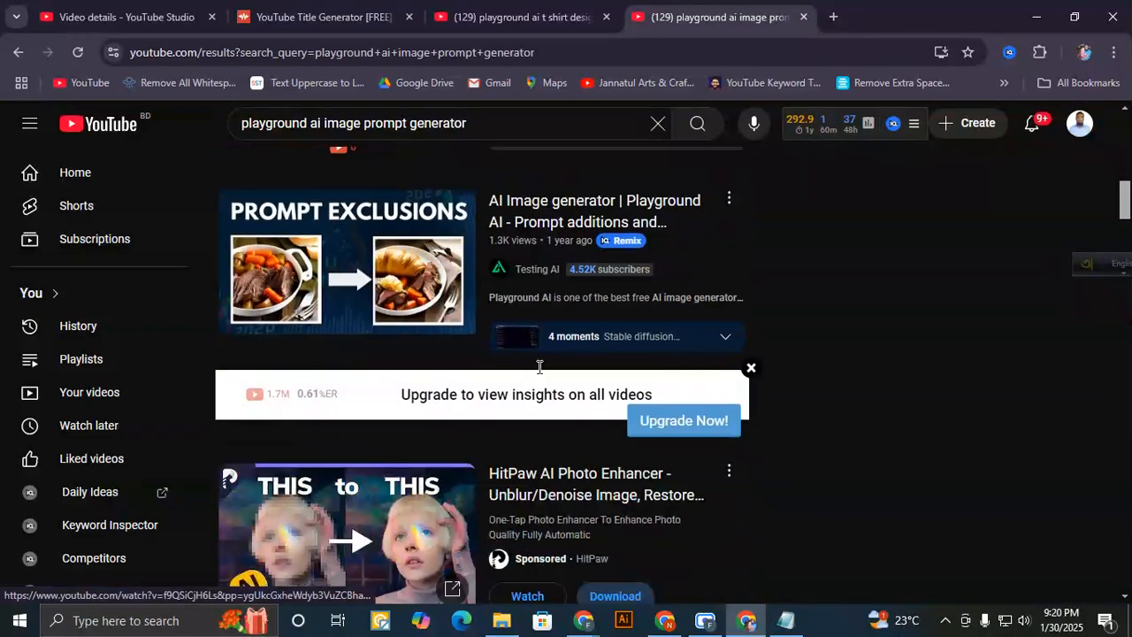
scroll(548, 371, "down", 4)
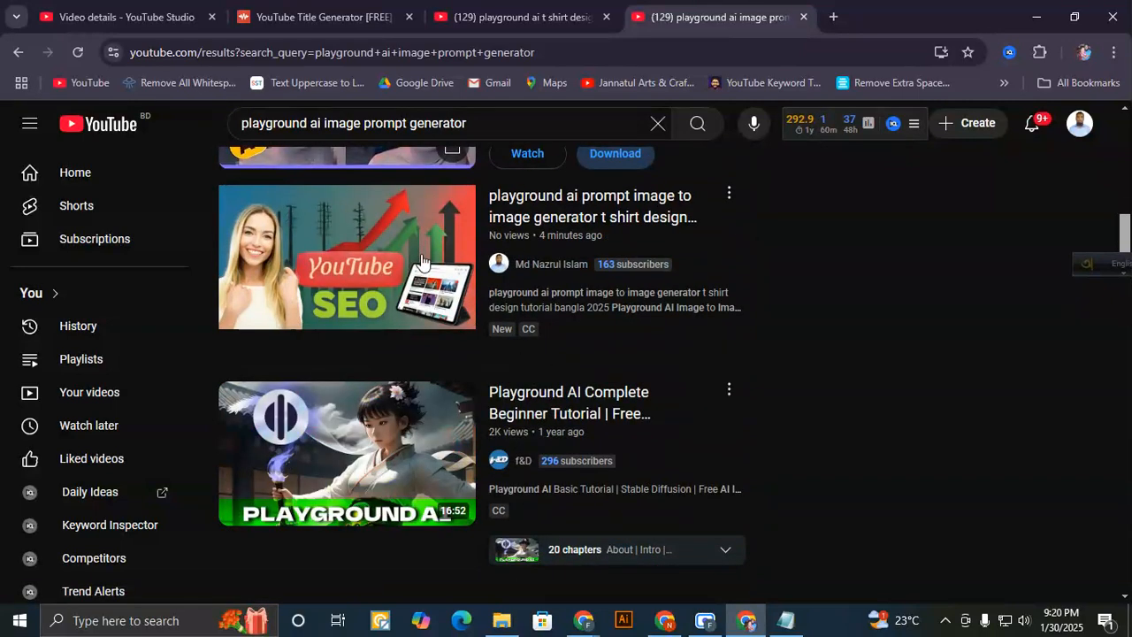
scroll(434, 280, "up", 1)
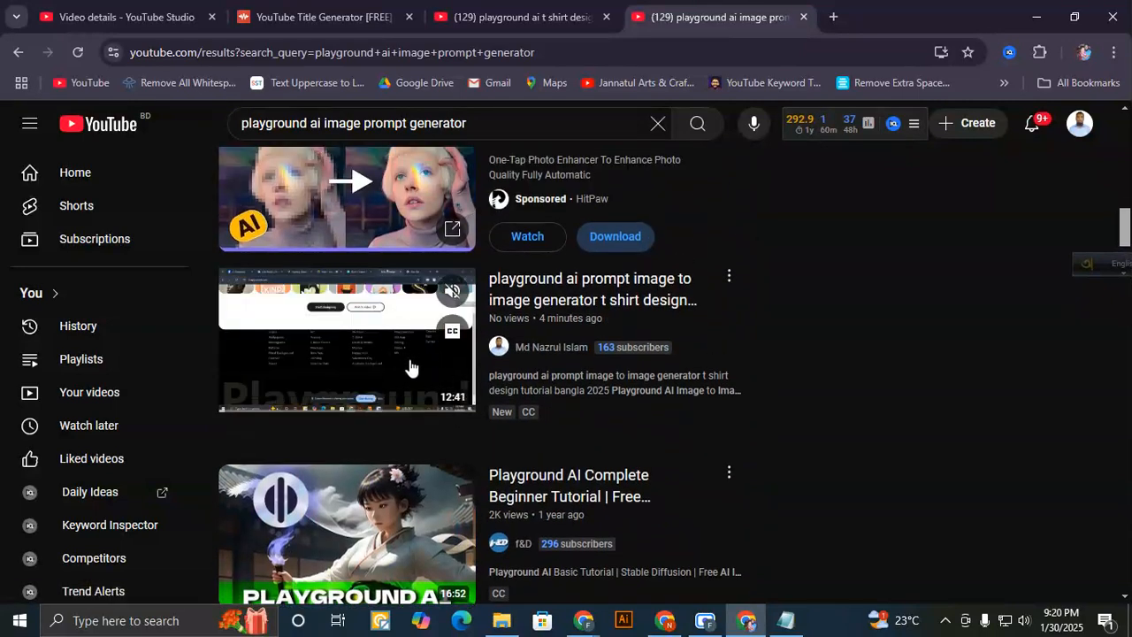
- Return to the video's details and review the tag rankings and the language and caption settings below them
left_click(195, 19)
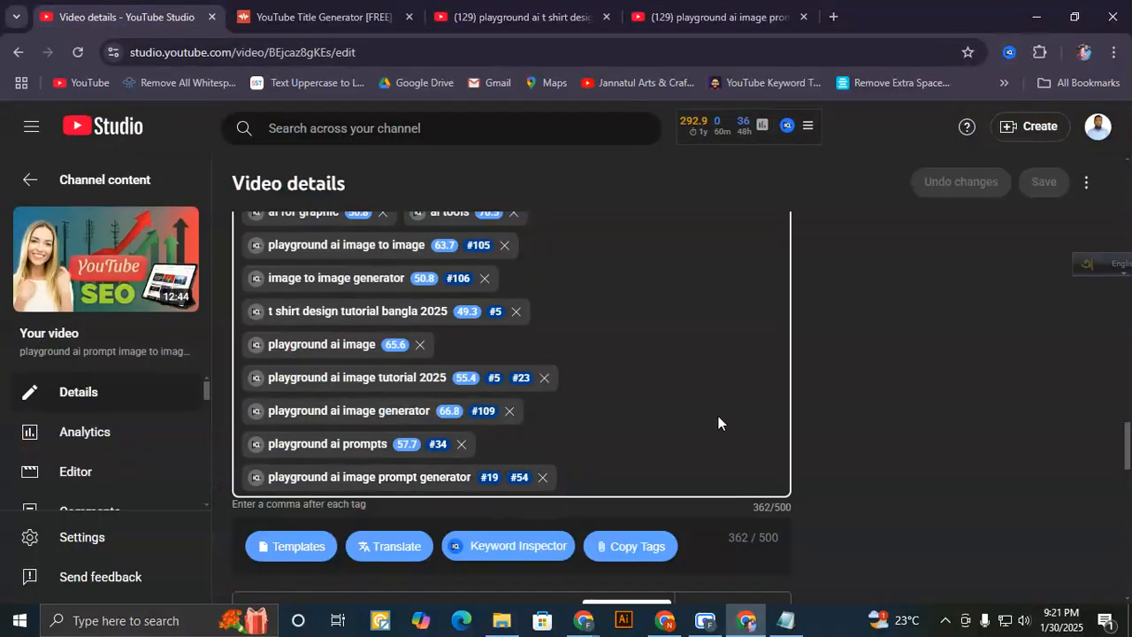
scroll(602, 412, "up", 2)
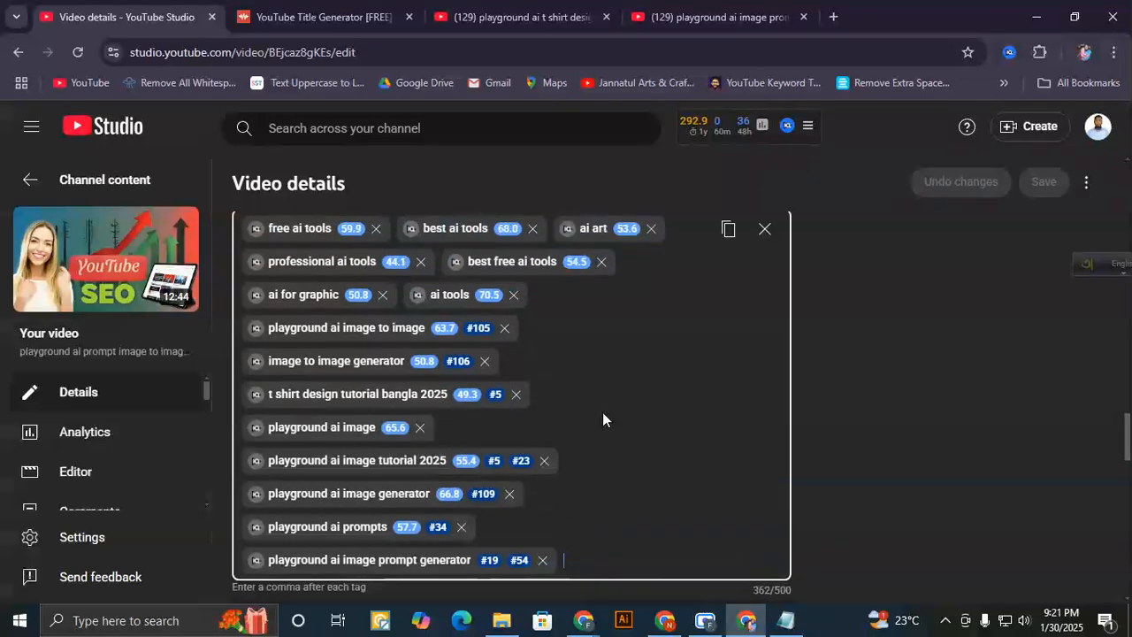
scroll(601, 422, "up", 2)
scroll(601, 423, "down", 4)
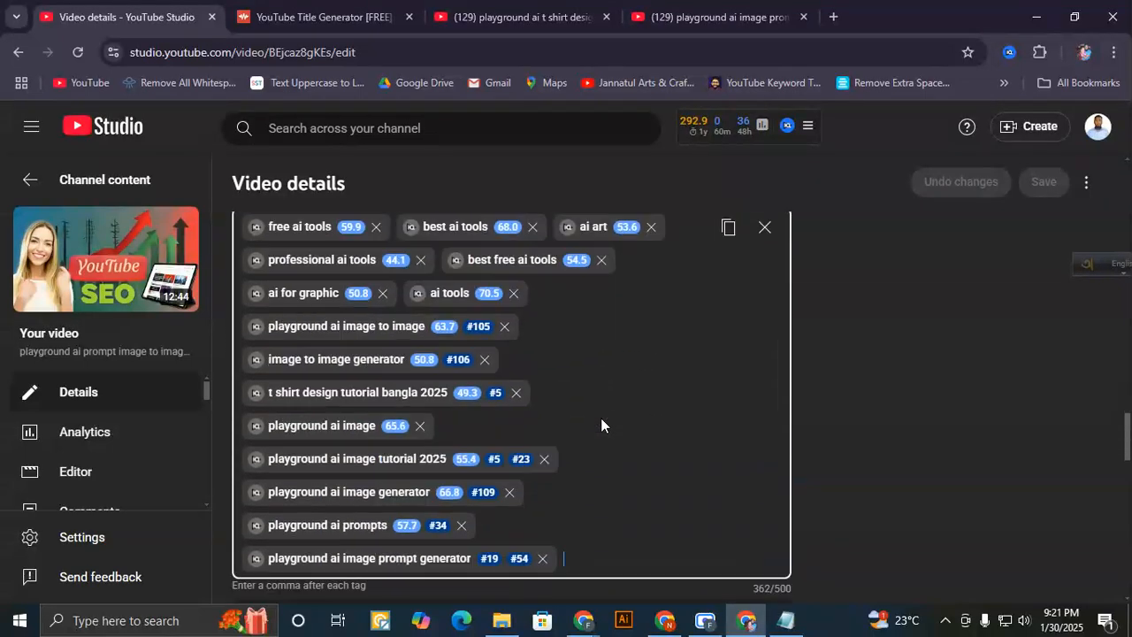
scroll(553, 453, "down", 7)
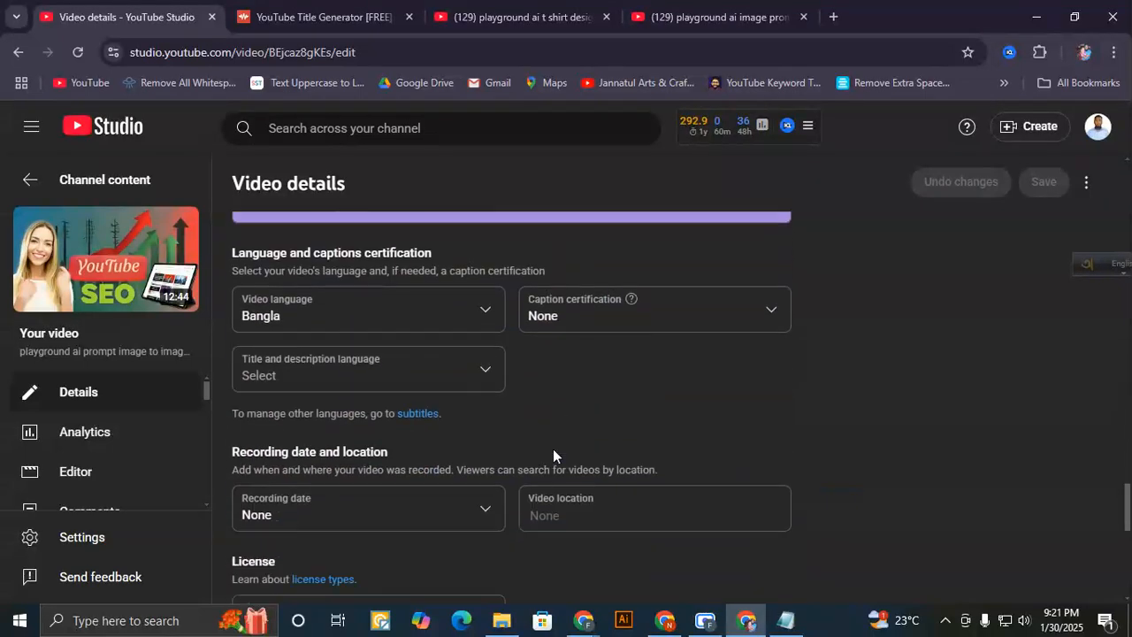
- Review the video's title and description, highlighting parts of both, and look over its subtitles, end screen and cards entries
scroll(552, 456, "up", 15)
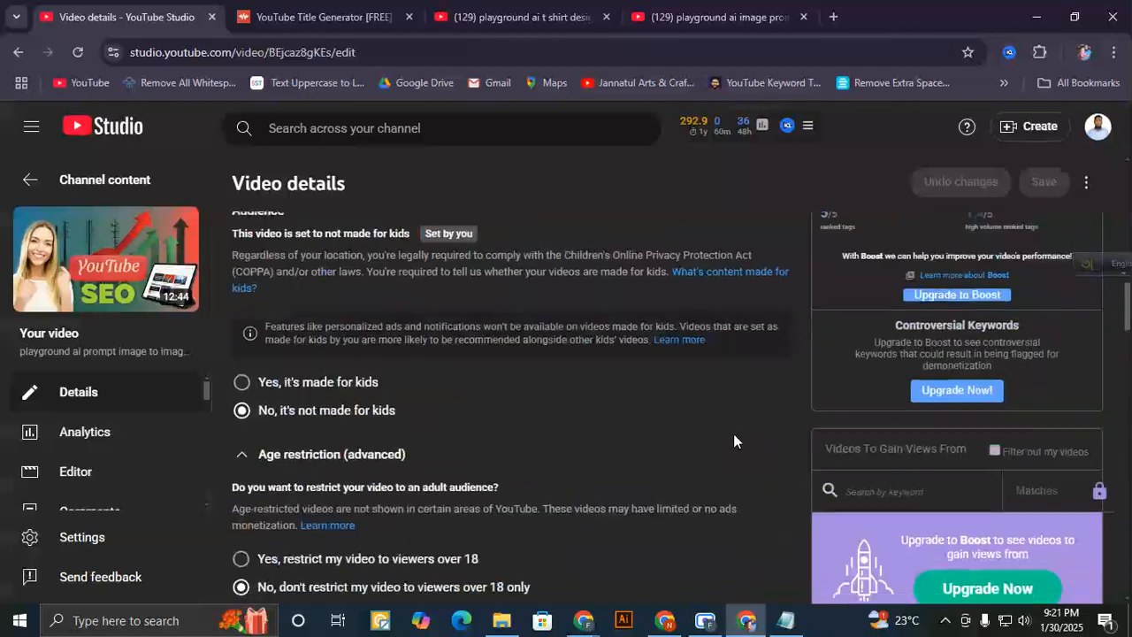
scroll(733, 440, "up", 5)
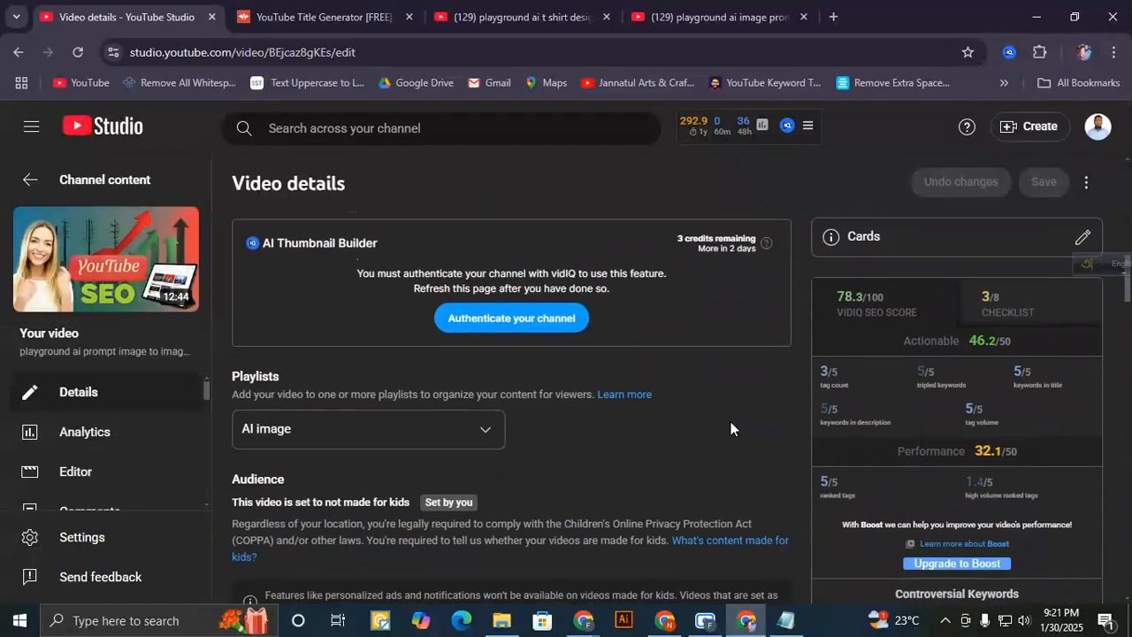
scroll(695, 413, "up", 5)
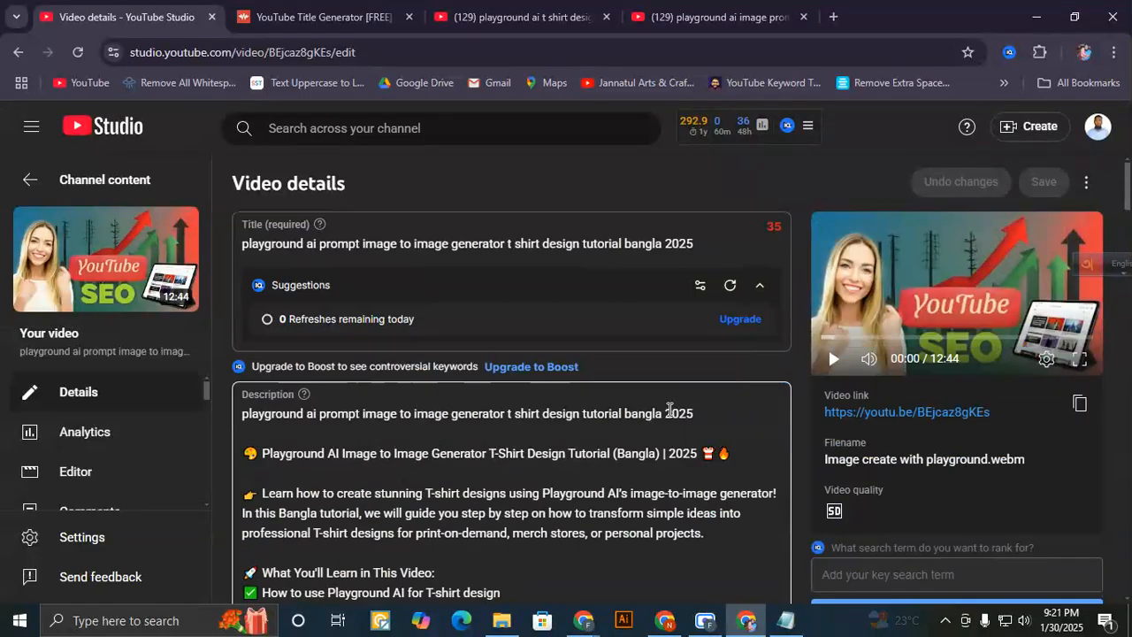
left_click_drag(373, 249, 501, 246)
left_click_drag(360, 437, 515, 513)
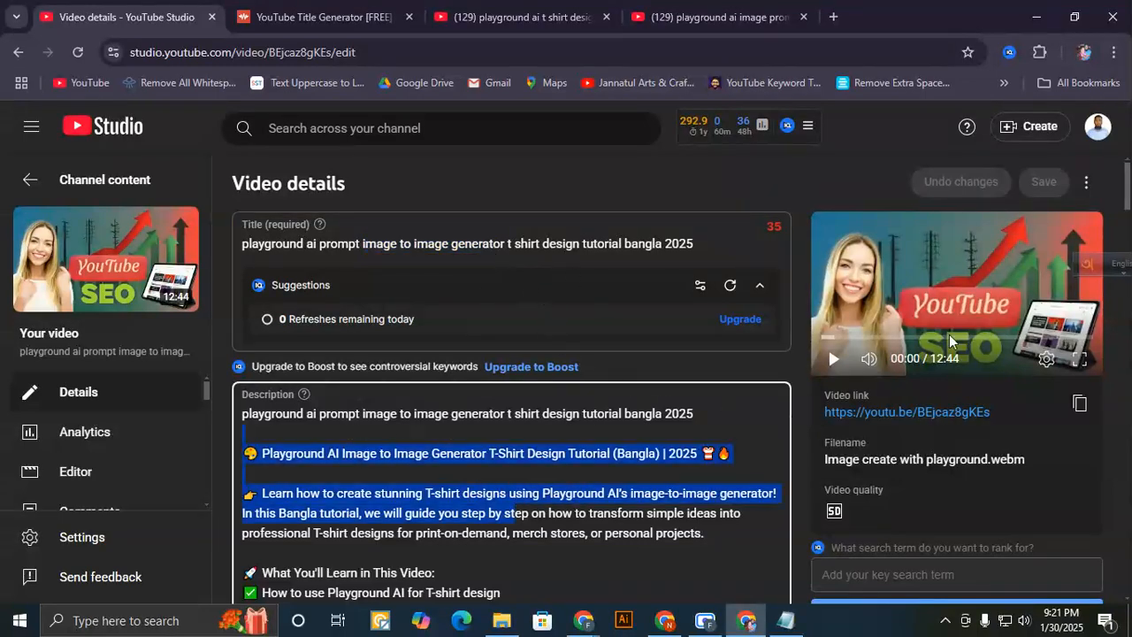
scroll(1016, 337, "down", 4)
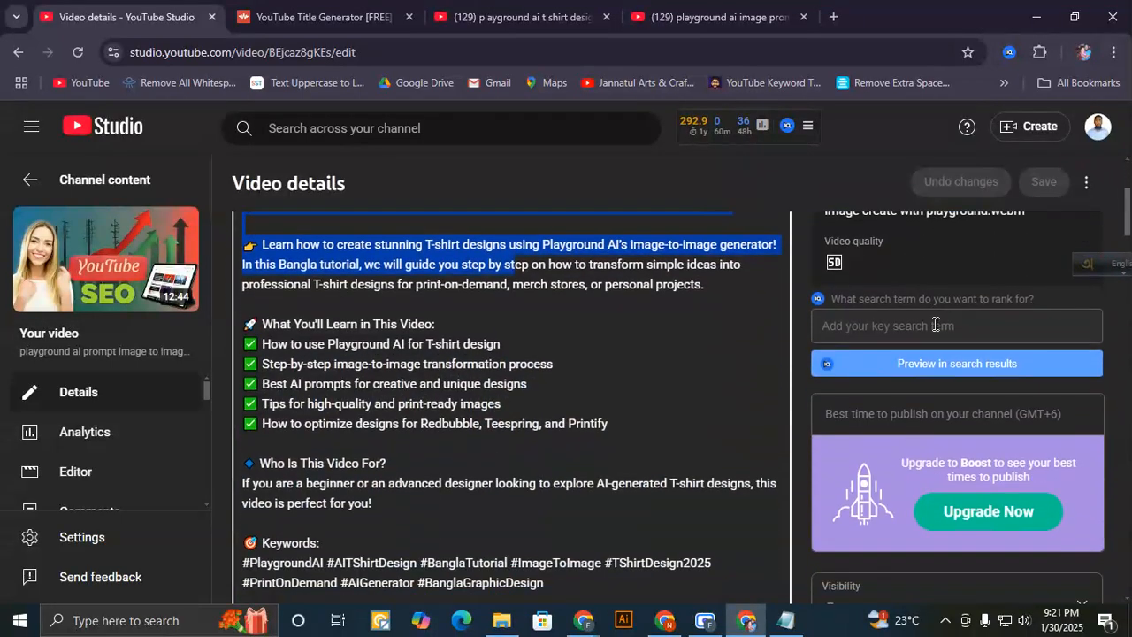
scroll(945, 386, "down", 4)
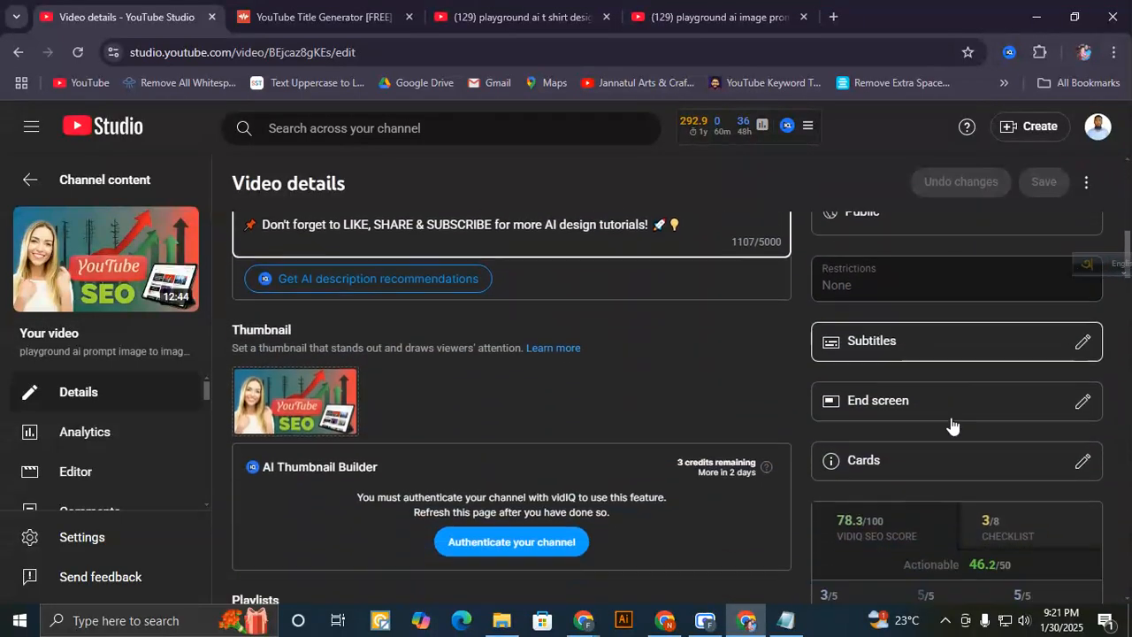
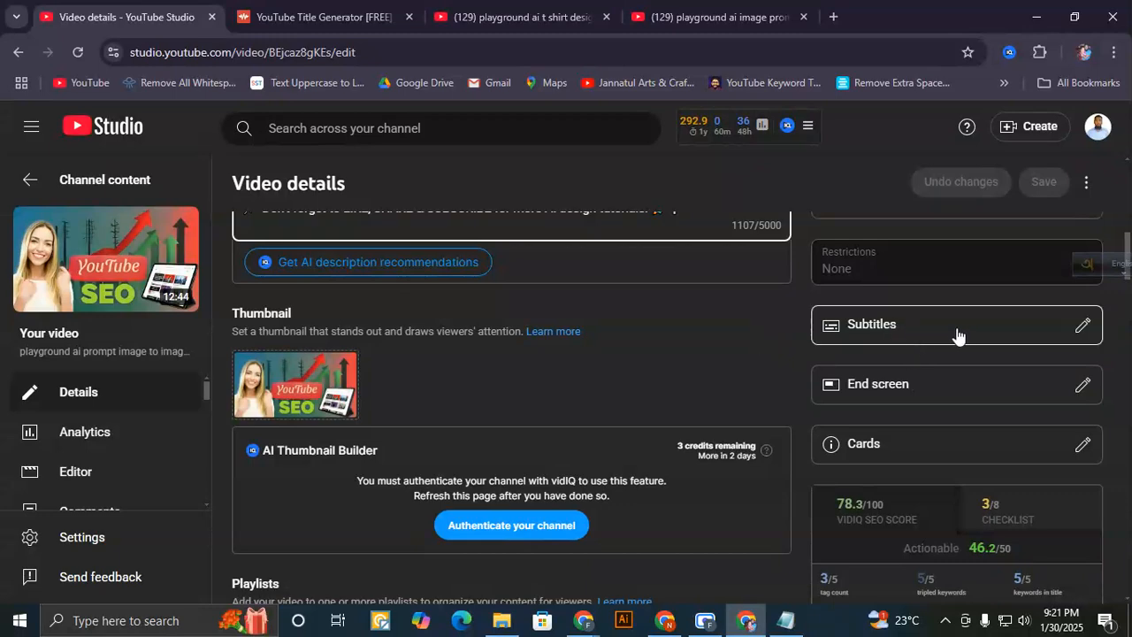
- Open the video's Bangla subtitles and publish them again with the existing caption
left_click(1082, 327)
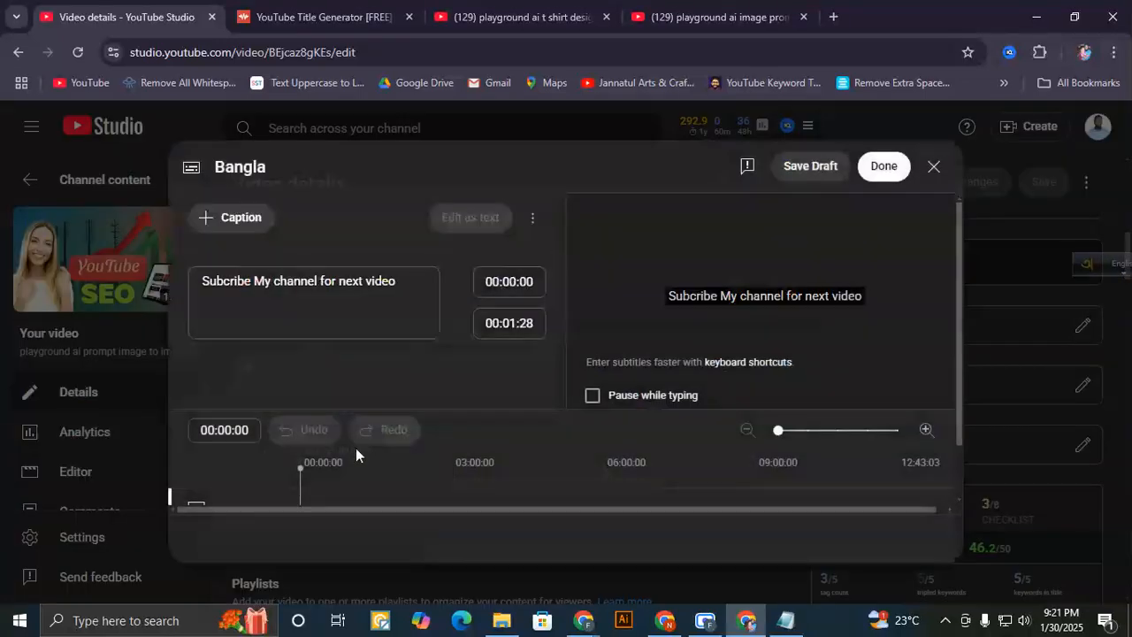
left_click(882, 166)
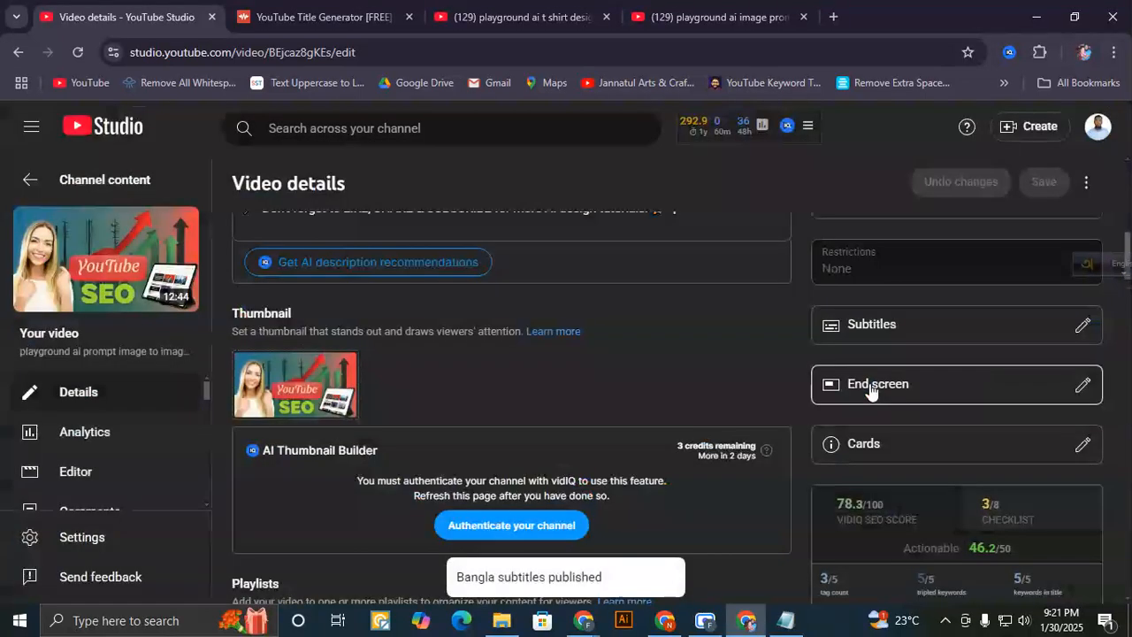
- Examine the vidIQ SEO score, highlighting the overall, Actionable and Performance values
scroll(1060, 416, "down", 1)
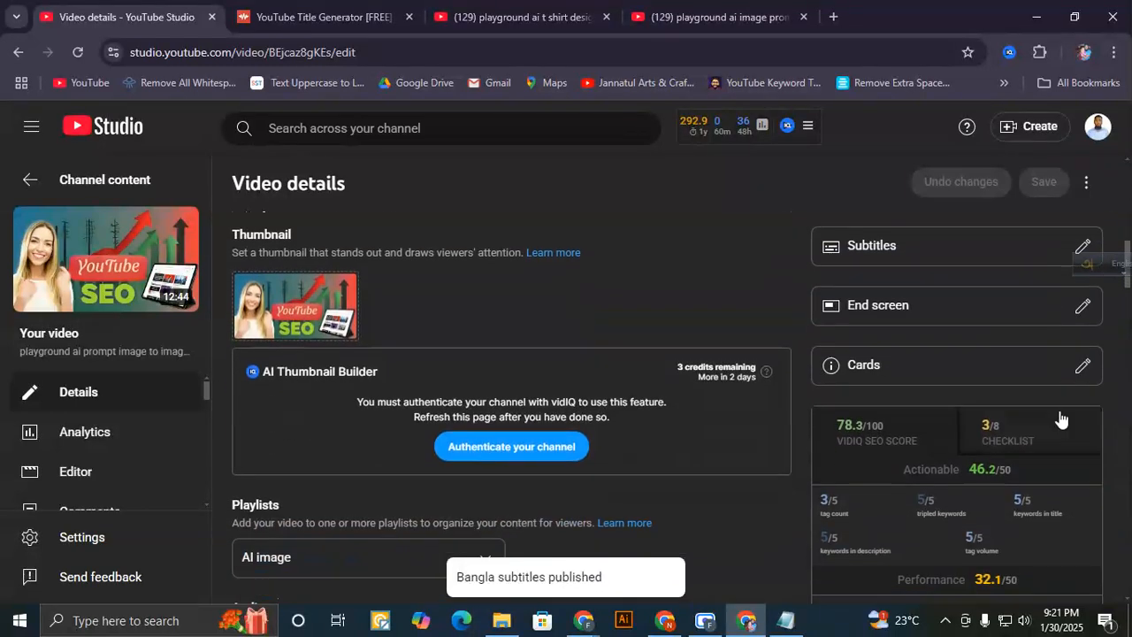
left_click_drag(890, 431, 874, 428)
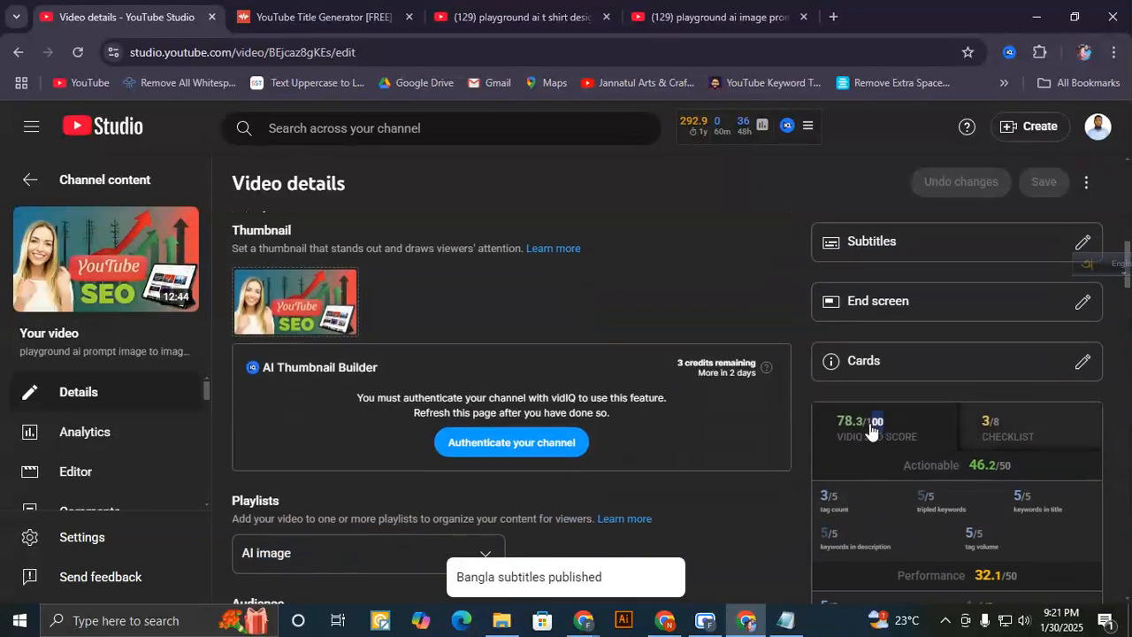
left_click(823, 456)
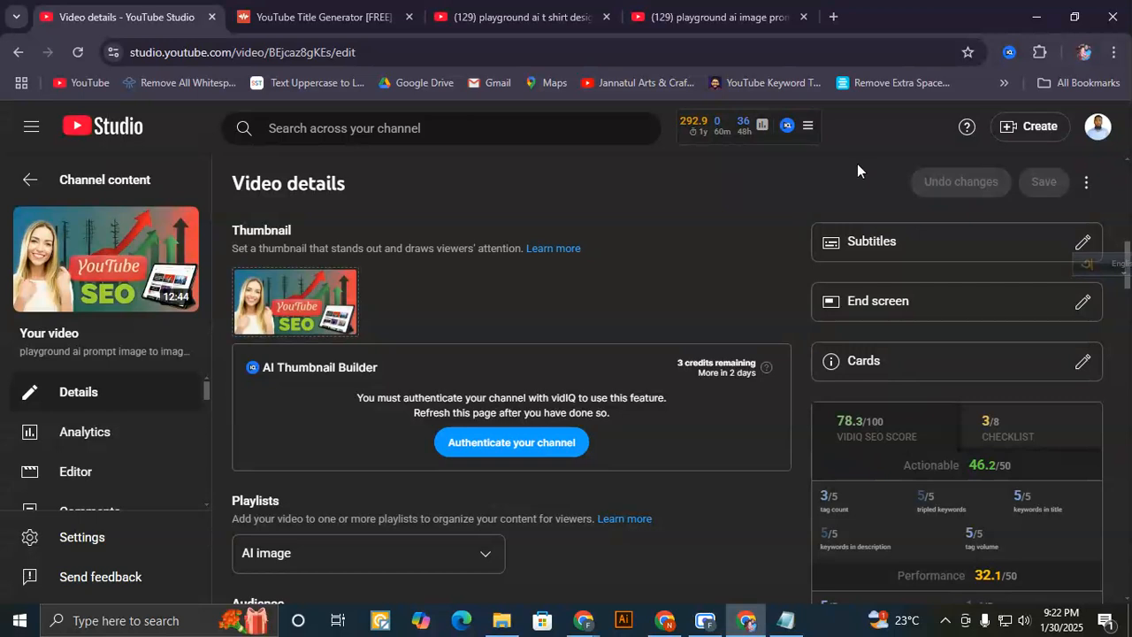
scroll(885, 300, "down", 1)
mouse_move(806, 432)
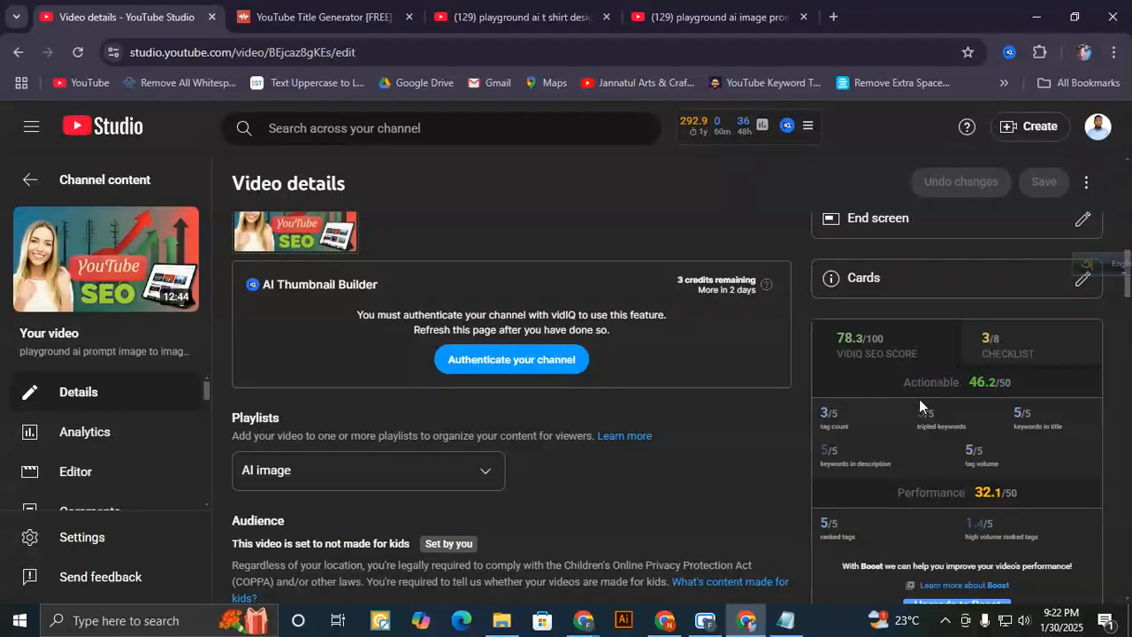
left_click_drag(939, 501, 963, 500)
left_click_drag(903, 382, 970, 385)
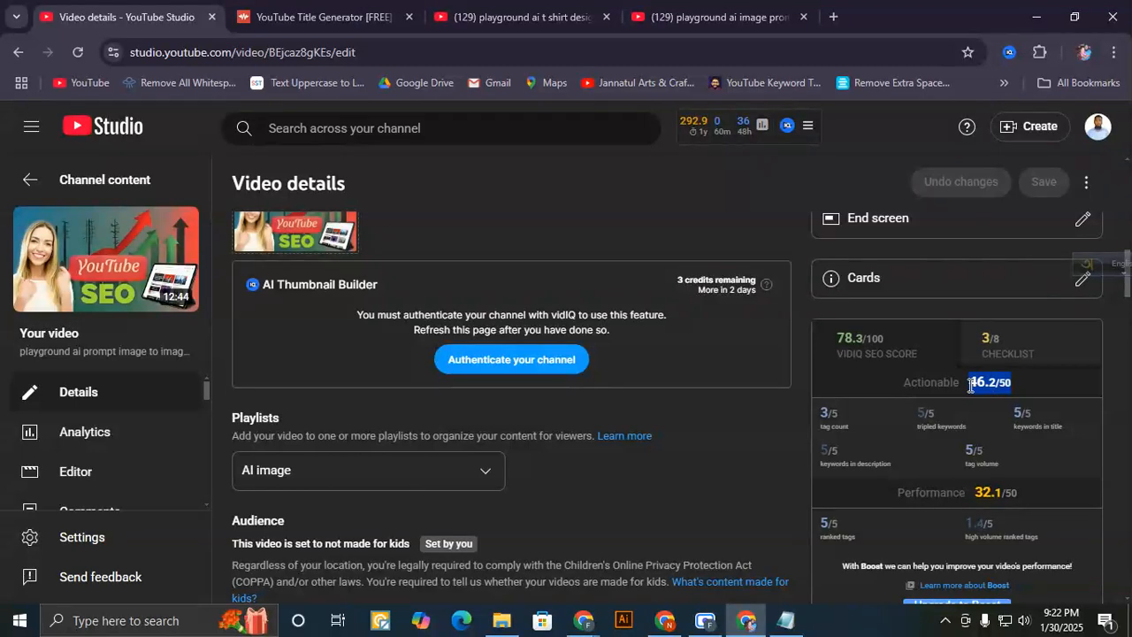
left_click_drag(1017, 494, 981, 495)
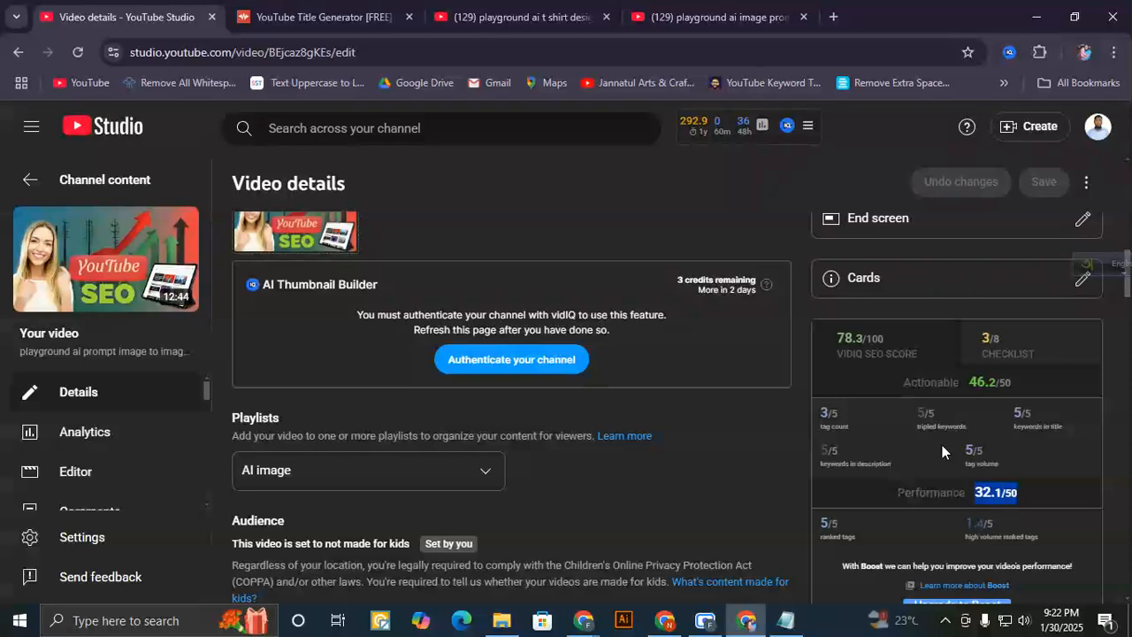
- Examine the Performance section of the vidIQ score, including ranked tags and high volume ranked tags, and compare it with the tag count
scroll(942, 446, "down", 1)
left_click_drag(895, 409, 956, 414)
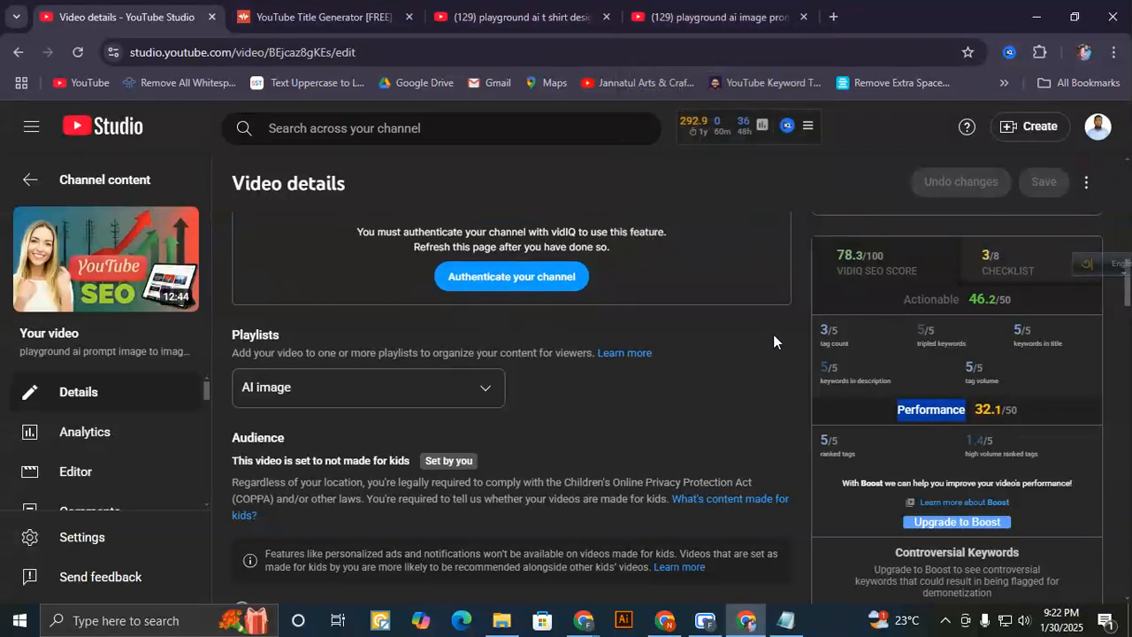
left_click(1020, 416)
scroll(956, 450, "down", 1)
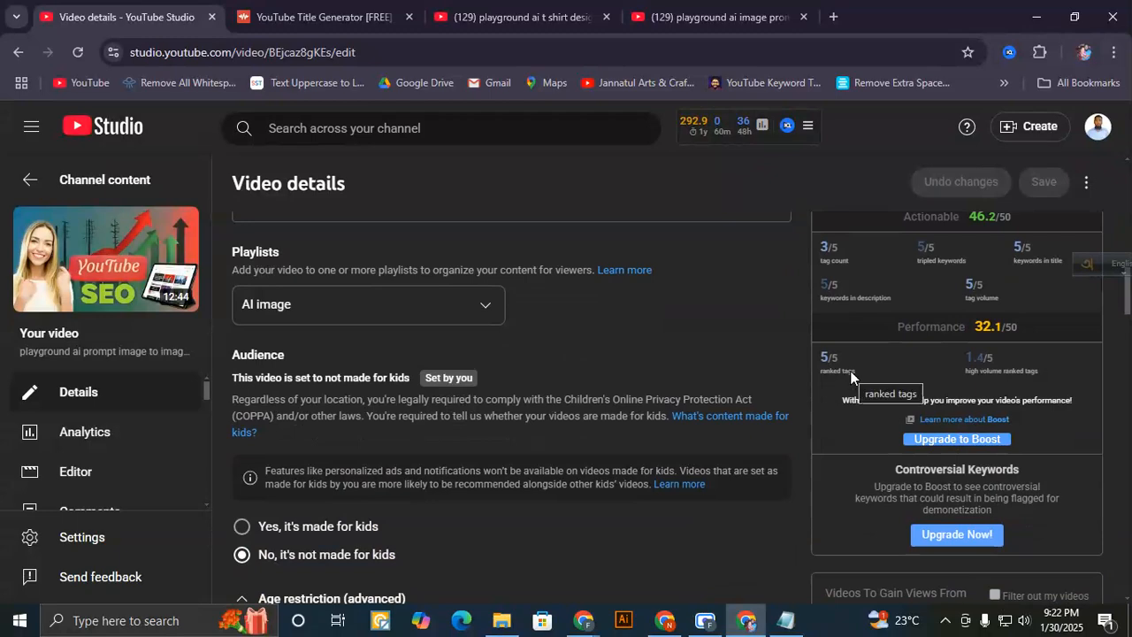
scroll(850, 371, "up", 1)
mouse_move(824, 328)
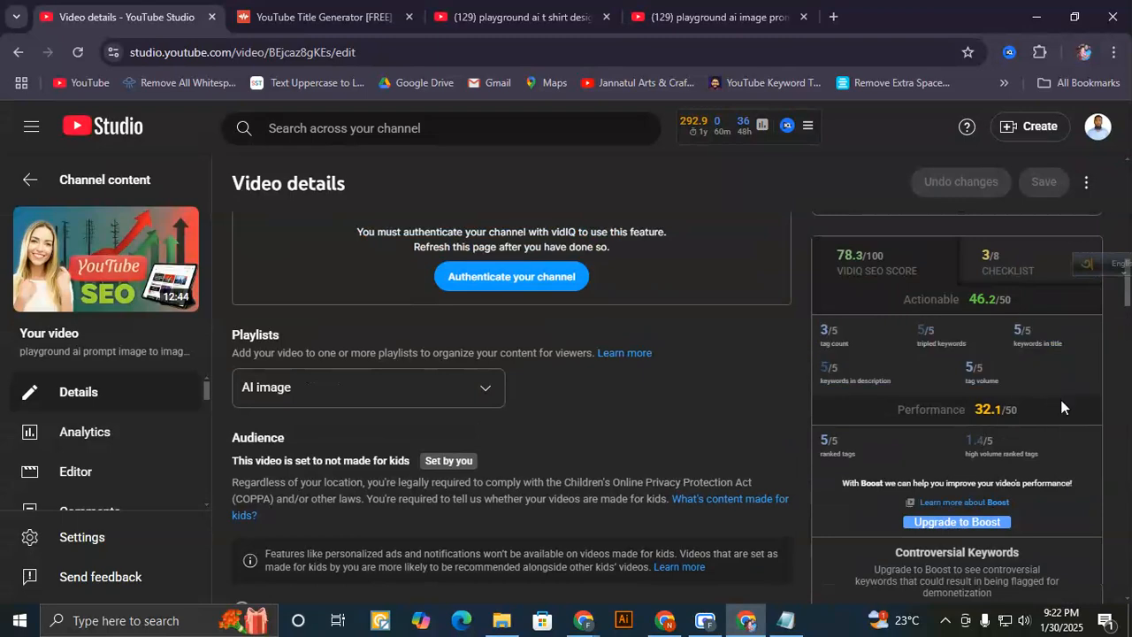
- Examine the keywords in title score and compare it with the keyword phrase in the Notepad notes and the video title
mouse_move(1045, 341)
left_mouse_down()
mouse_move(1061, 340)
mouse_move(1047, 342)
left_mouse_up()
left_click(1015, 346)
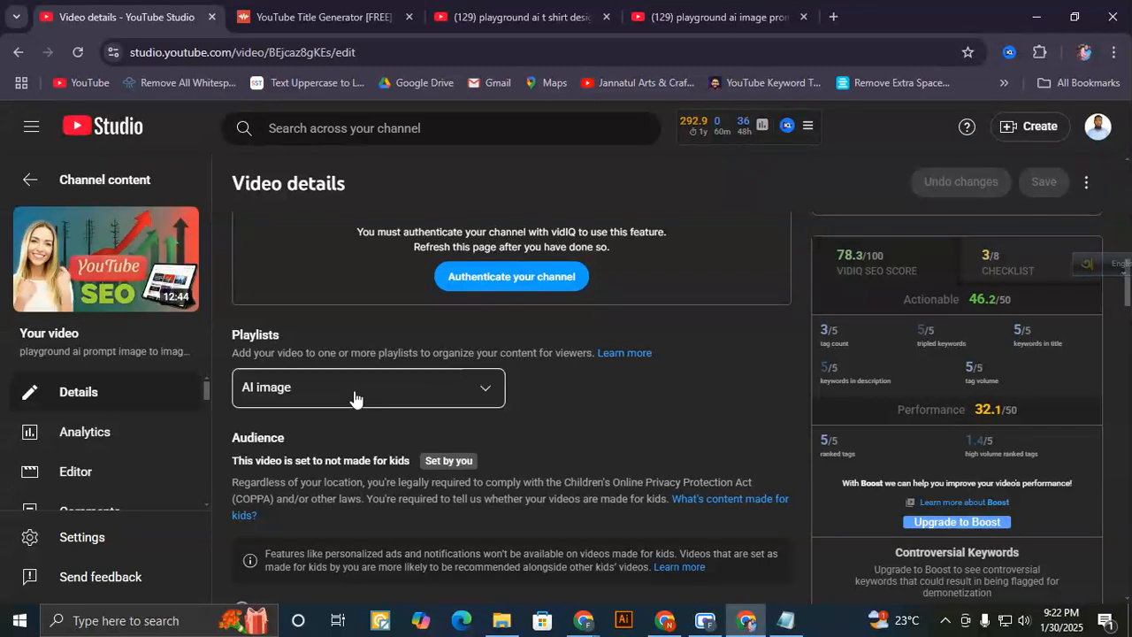
left_click_drag(1014, 330, 1024, 331)
scroll(446, 348, "up", 5)
left_click(785, 620)
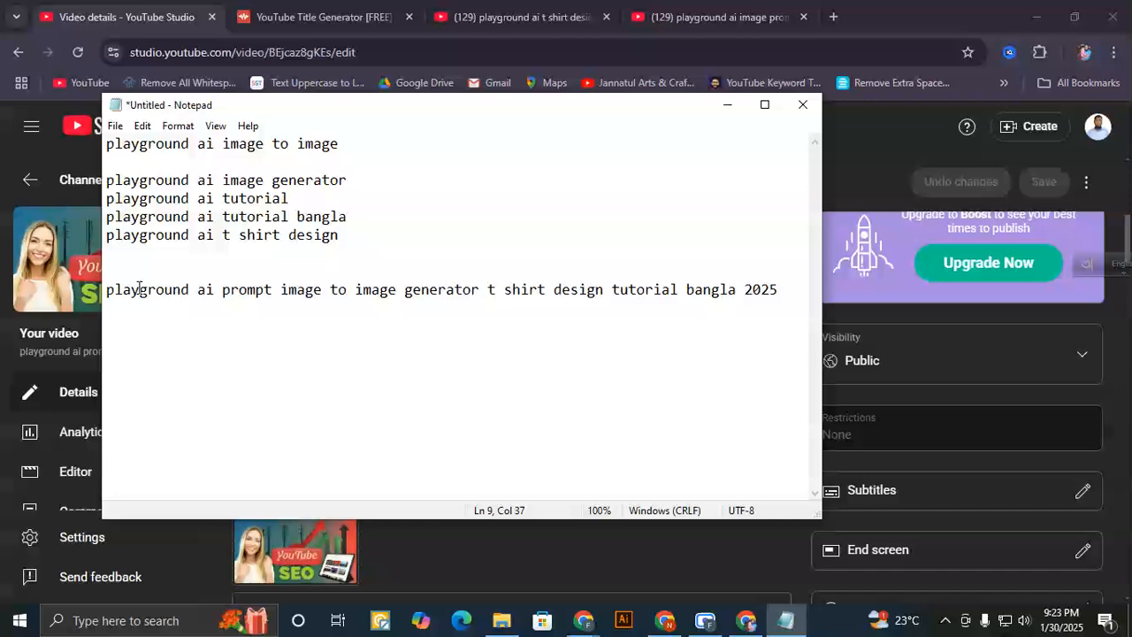
left_click_drag(103, 284, 74, 279)
left_click_drag(139, 295, 664, 293)
left_click(727, 104)
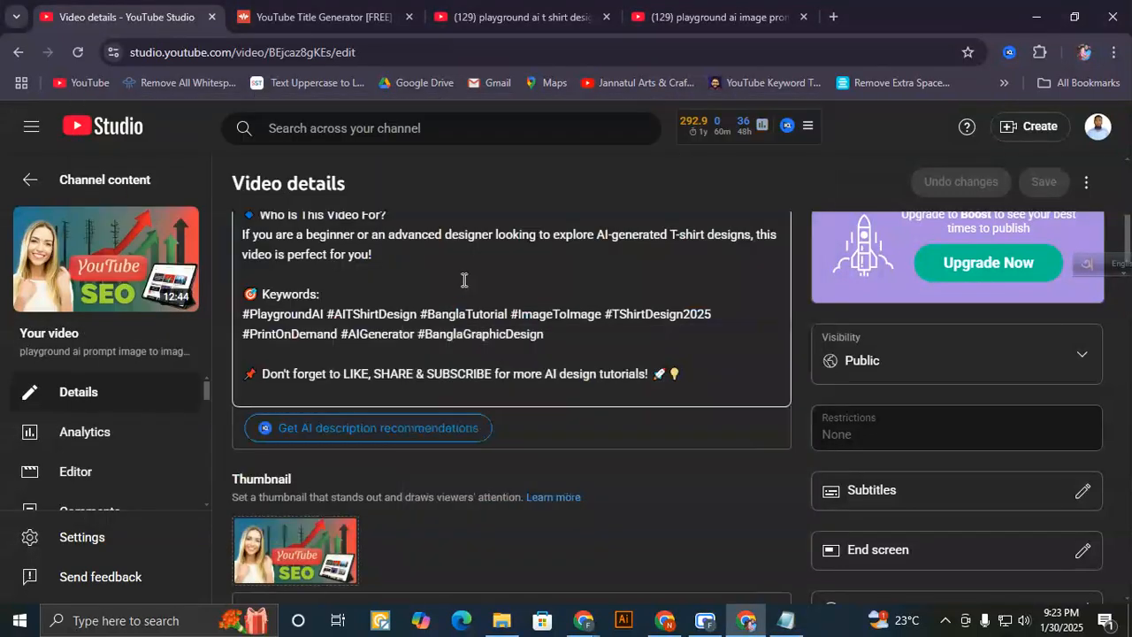
scroll(463, 279, "up", 6)
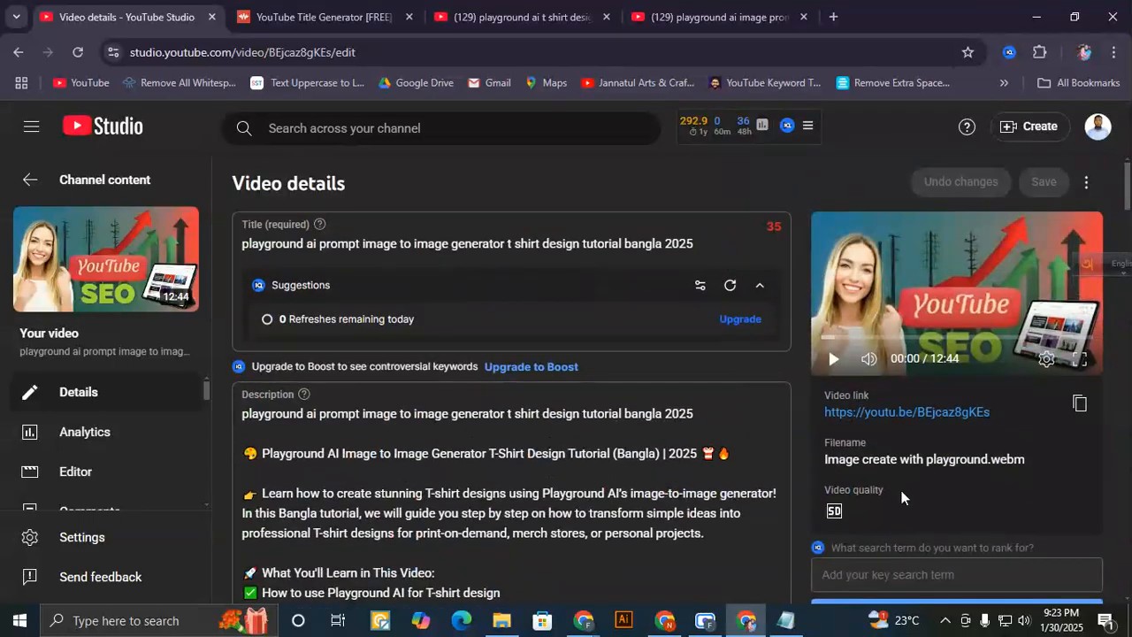
- Examine the tripled keywords and tag count scores, and review the video's tag list against them
scroll(840, 486, "down", 6)
scroll(840, 487, "down", 1)
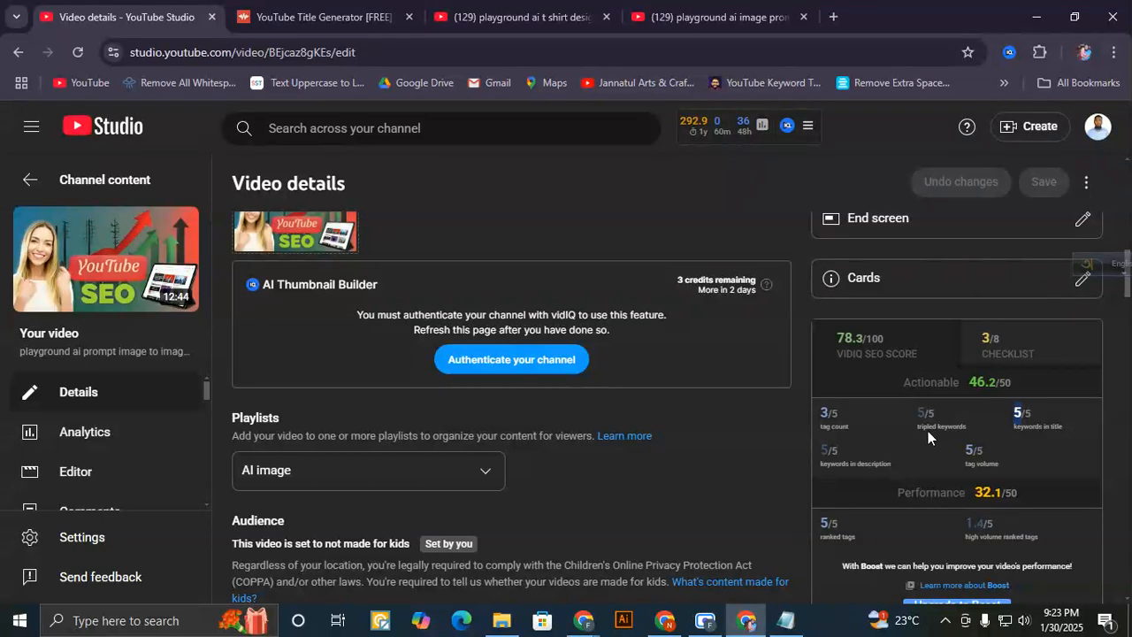
left_click_drag(919, 429, 973, 430)
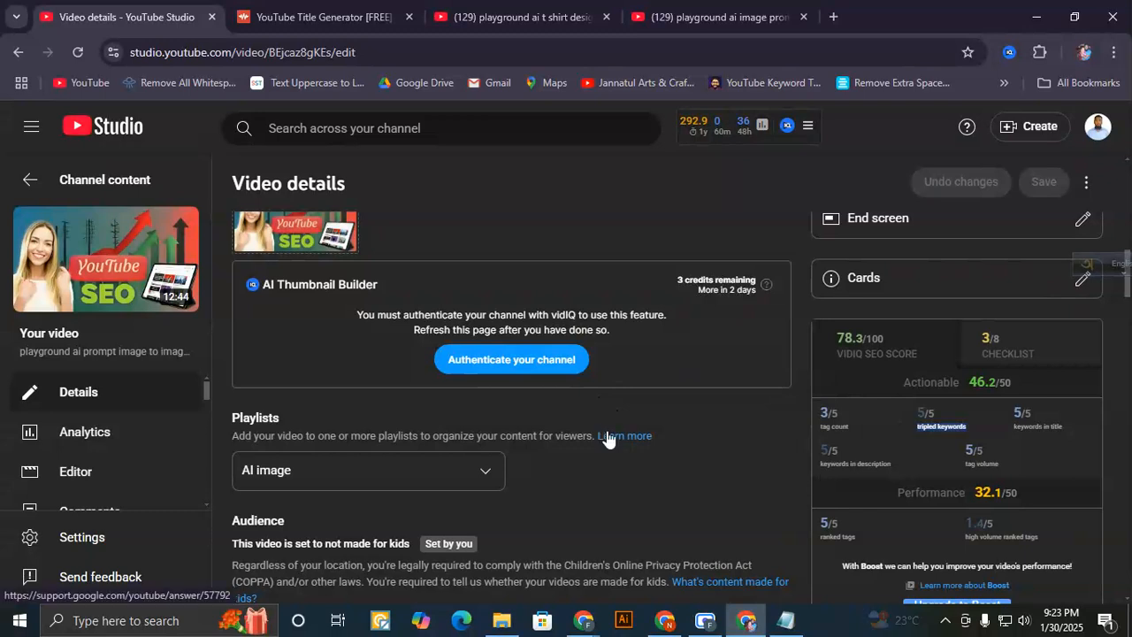
mouse_move(843, 438)
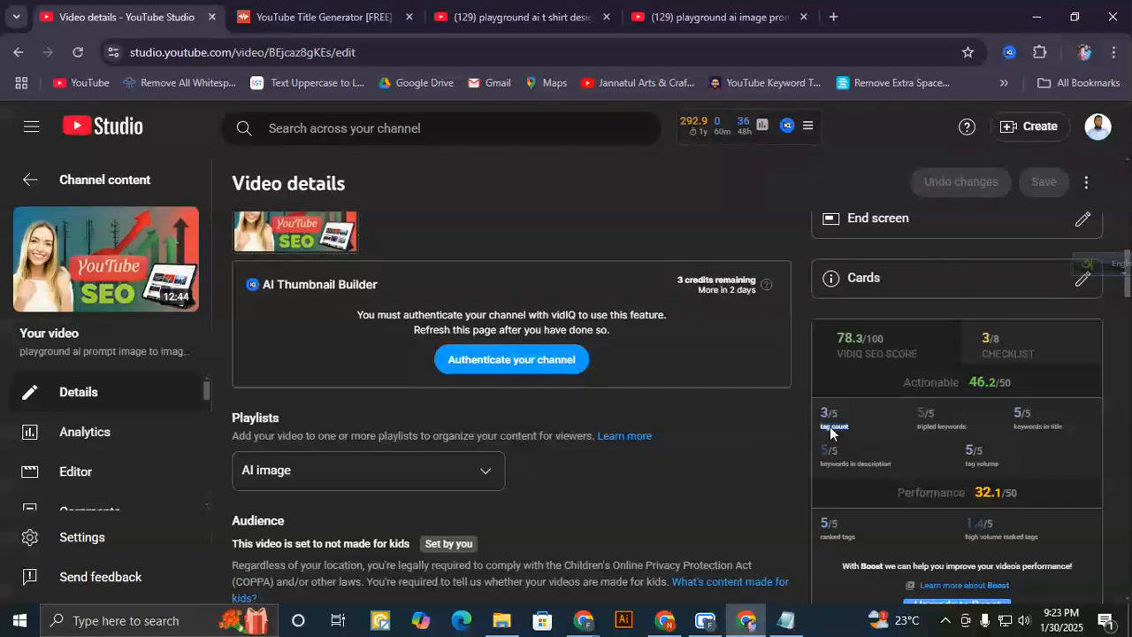
scroll(424, 491, "down", 10)
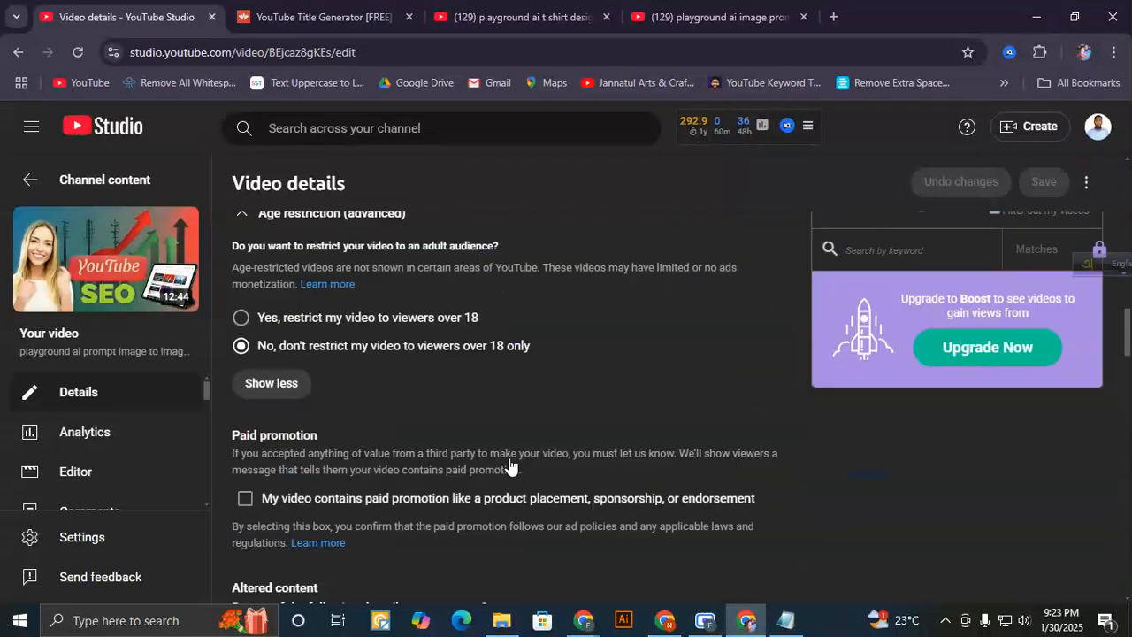
scroll(510, 466, "down", 10)
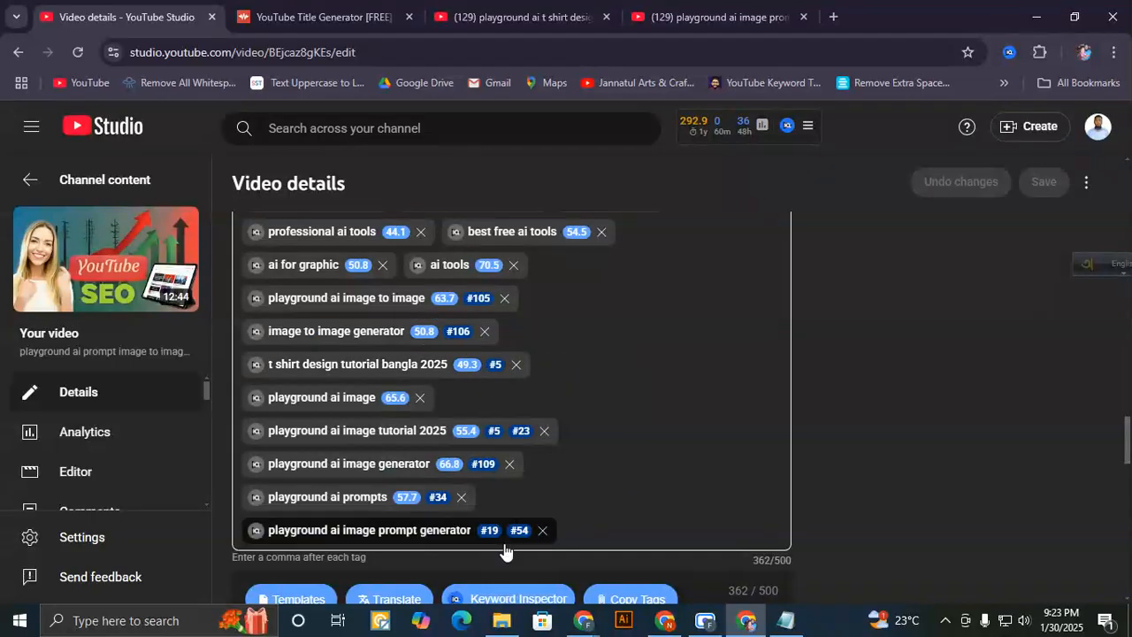
scroll(913, 454, "up", 15)
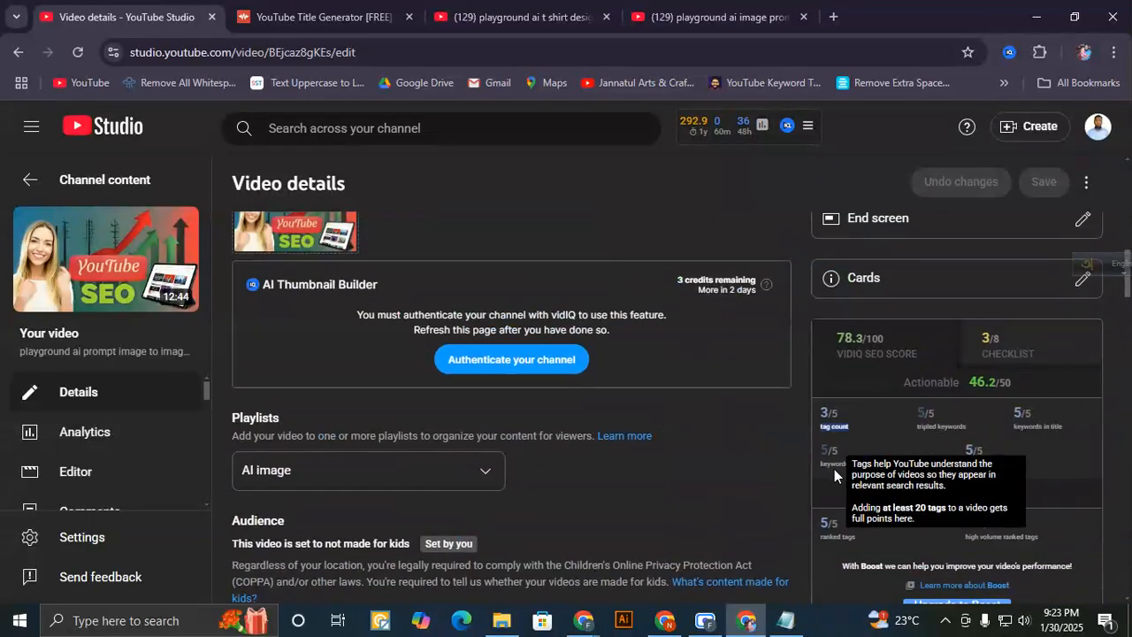
- Examine the keywords in description score and compare the title with the first line of the description
left_click_drag(888, 465, 814, 464)
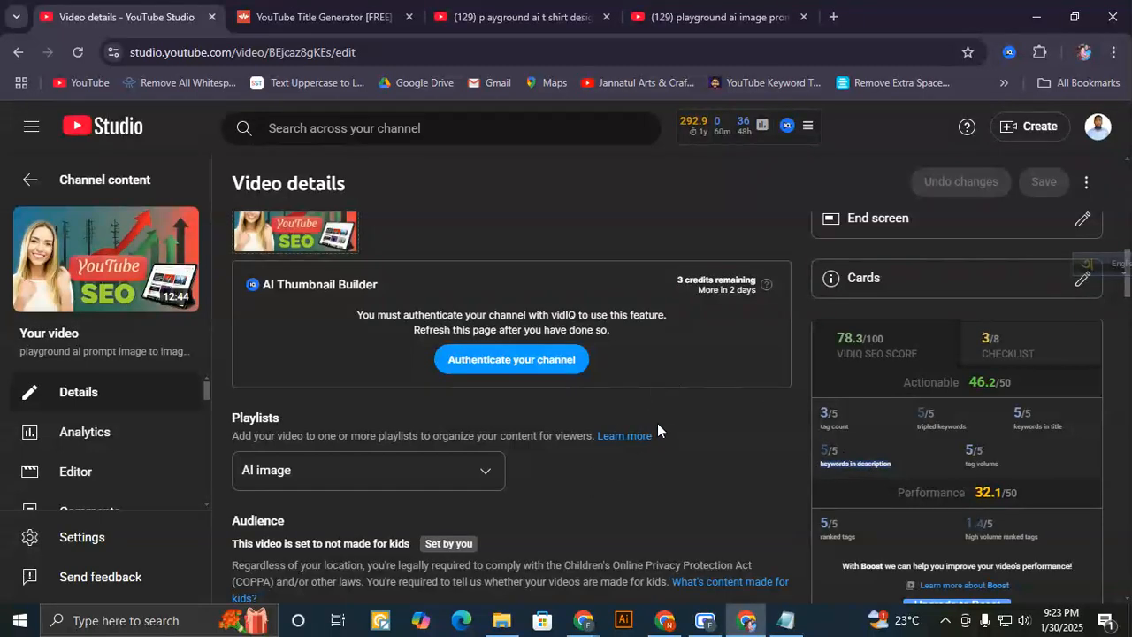
scroll(655, 429, "up", 1)
scroll(641, 422, "up", 8)
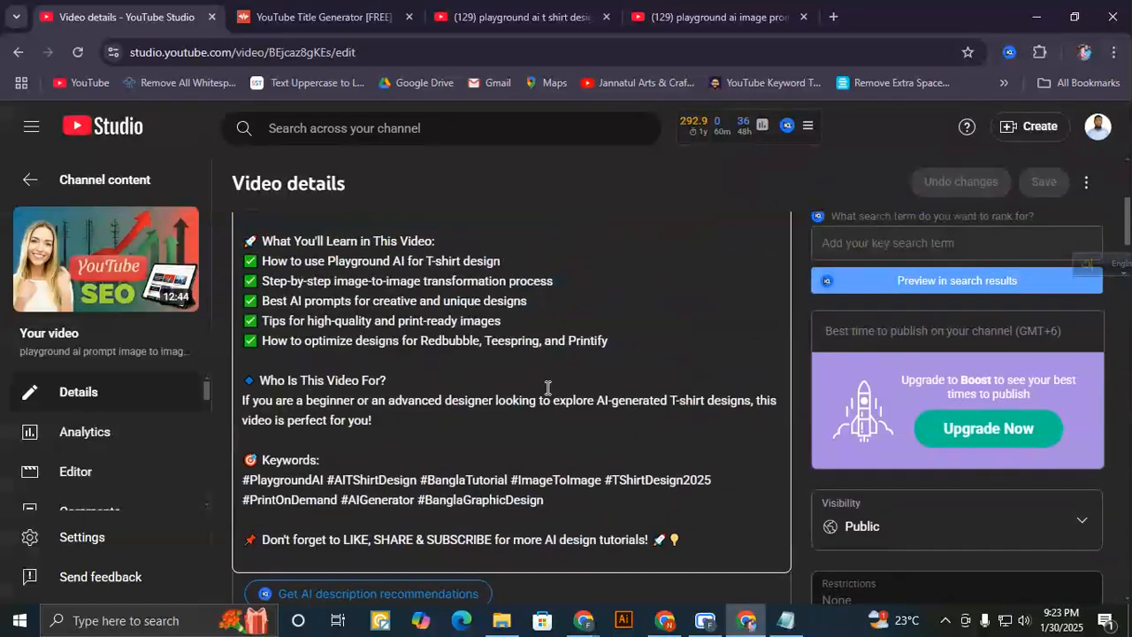
left_click_drag(705, 245, 427, 245)
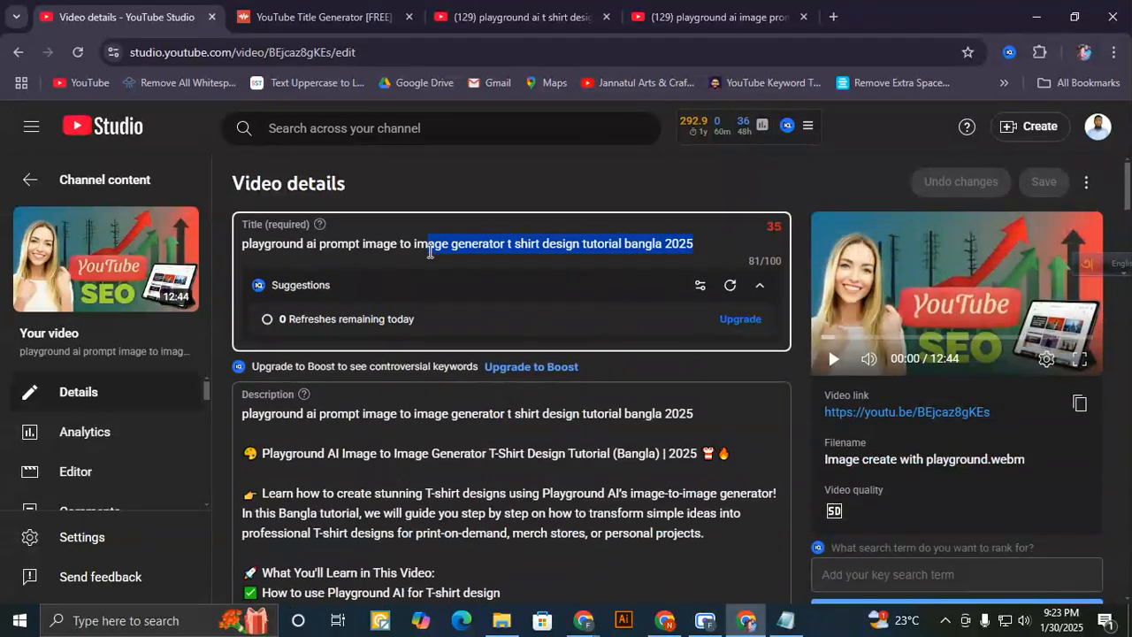
left_click_drag(697, 414, 259, 420)
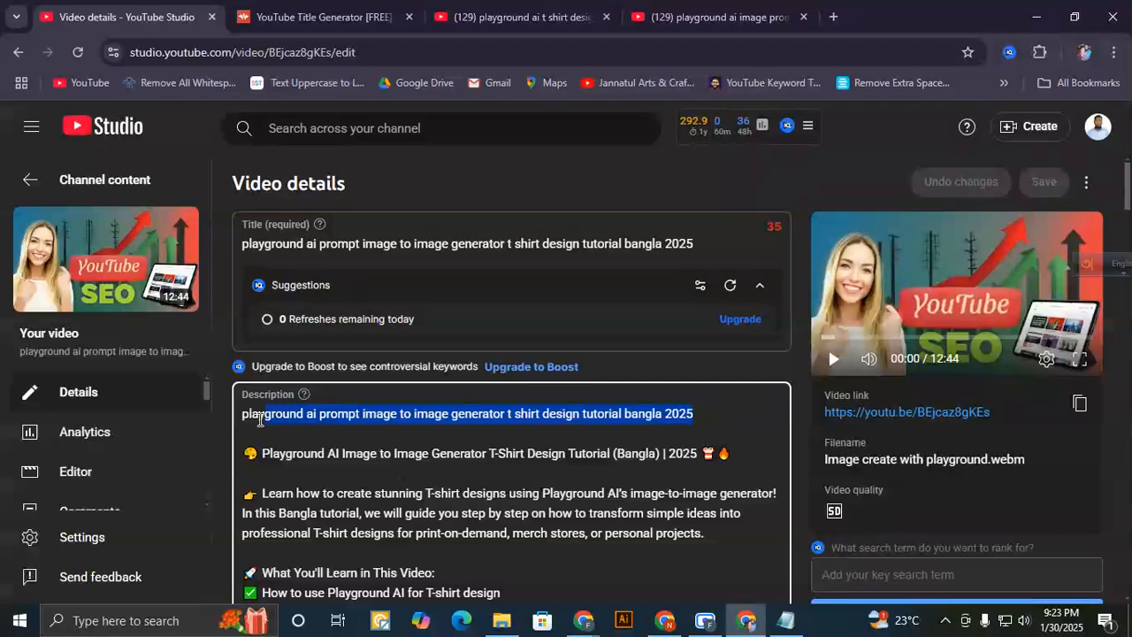
left_click(389, 476)
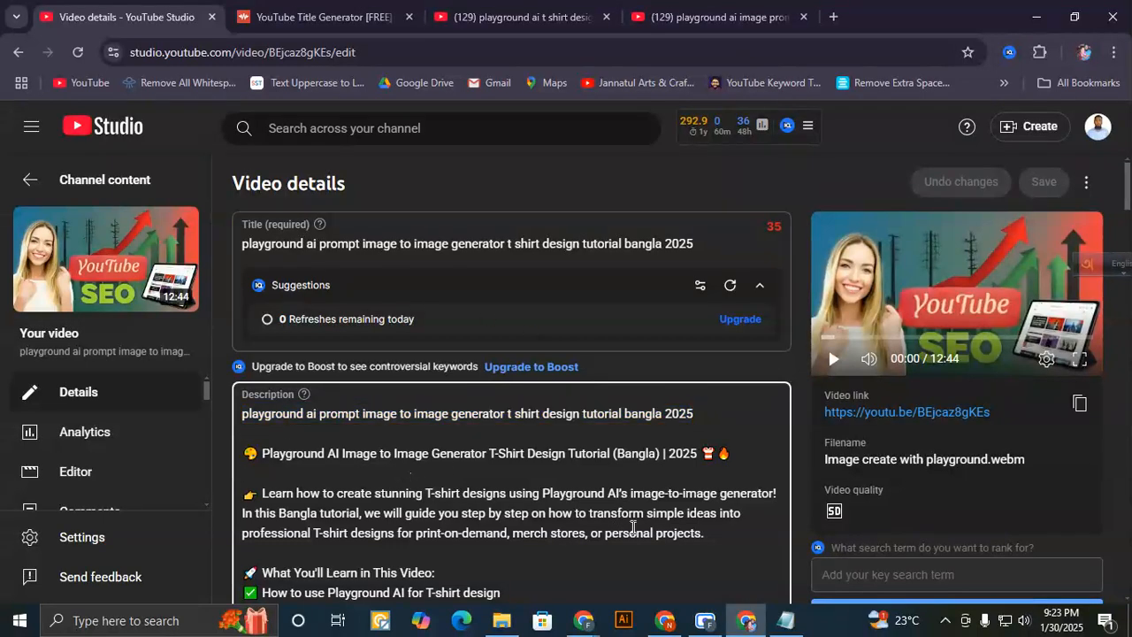
scroll(660, 529, "down", 1)
scroll(661, 529, "down", 1)
scroll(900, 401, "down", 10)
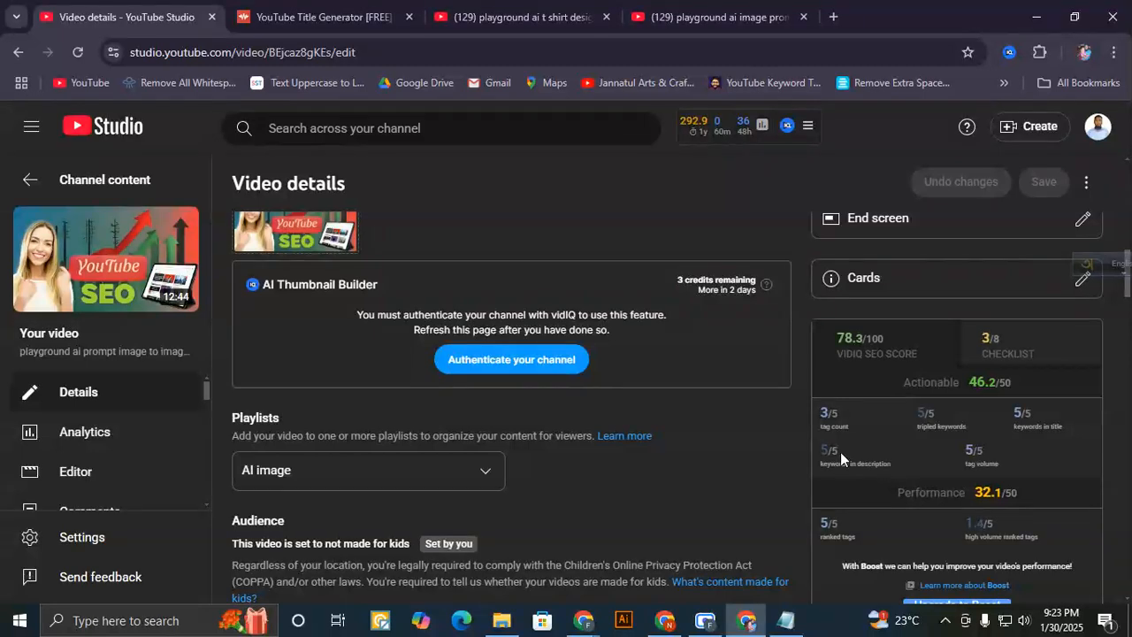
- Examine the tag volume score and review the keyword scores shown on the video's tags
scroll(896, 458, "down", 1)
left_click_drag(1010, 382, 979, 383)
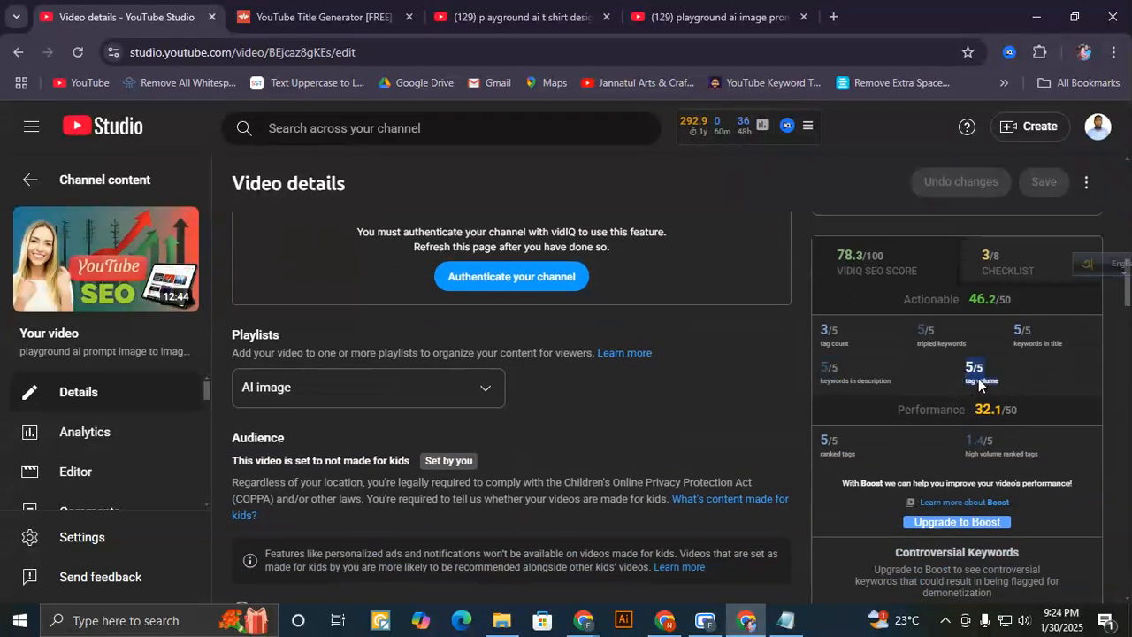
scroll(414, 469, "down", 6)
scroll(414, 469, "down", 12)
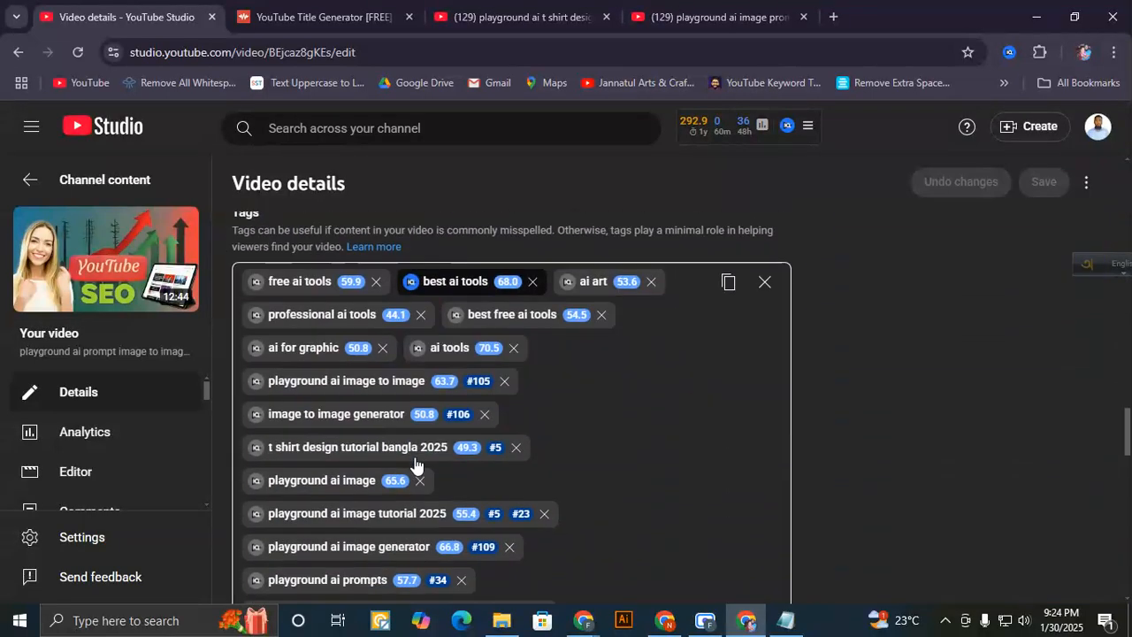
scroll(420, 451, "down", 1)
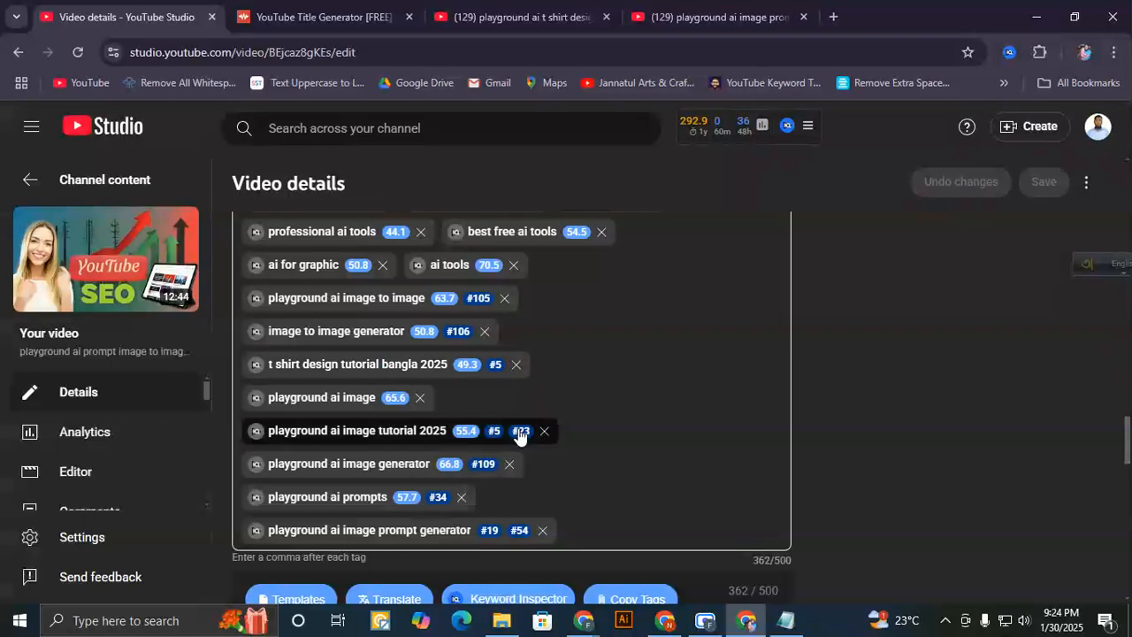
scroll(884, 462, "up", 5)
scroll(918, 462, "up", 10)
- Examine the tripled keywords score by comparing the keywords across the title, description and tags
scroll(939, 350, "up", 1)
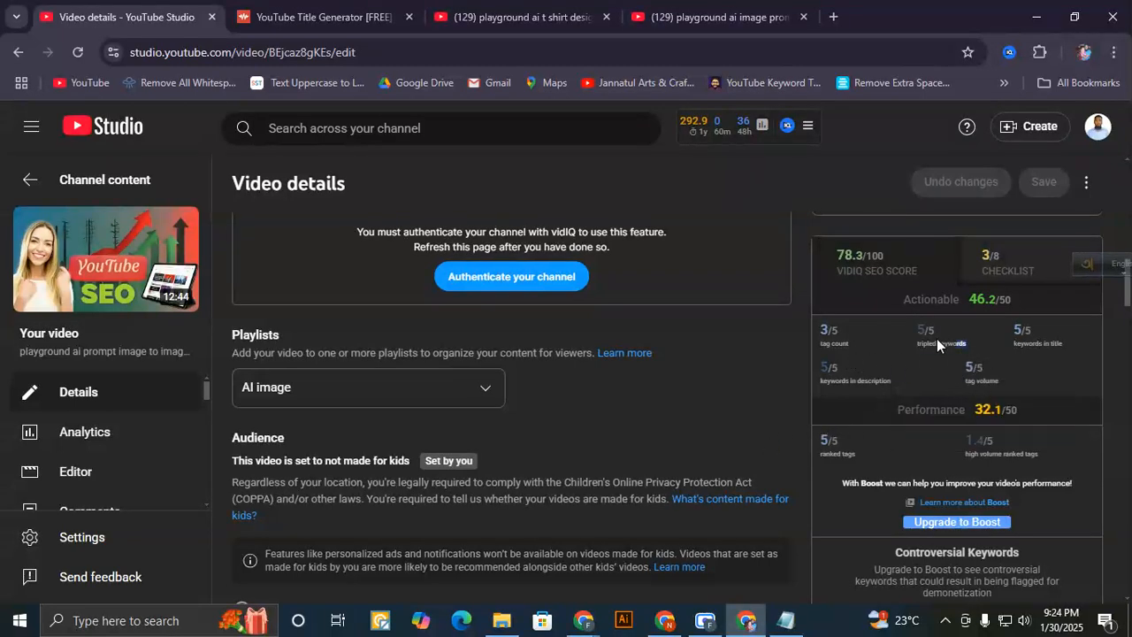
scroll(473, 354, "up", 5)
scroll(473, 354, "up", 5)
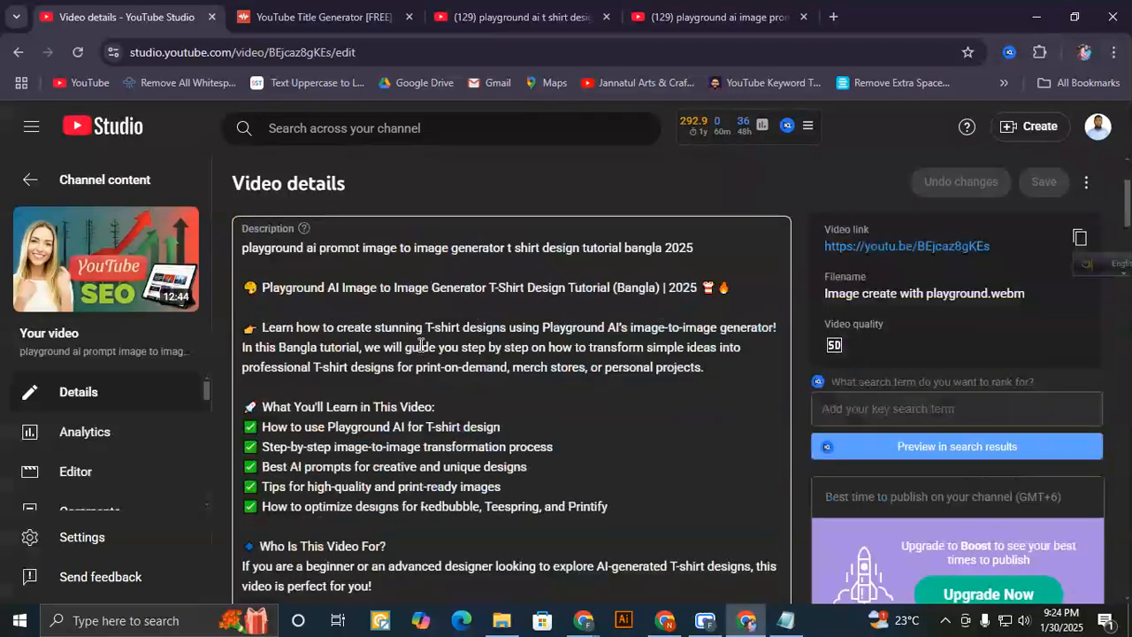
left_click_drag(380, 250, 534, 268)
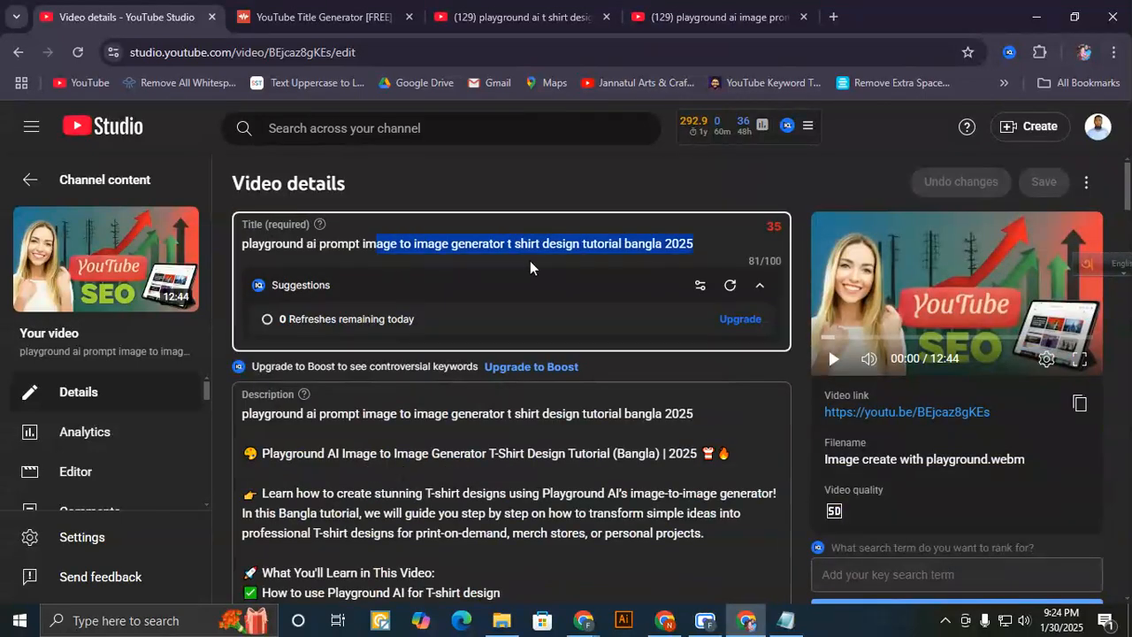
scroll(510, 367, "down", 3)
left_click_drag(302, 265, 513, 311)
scroll(513, 311, "down", 15)
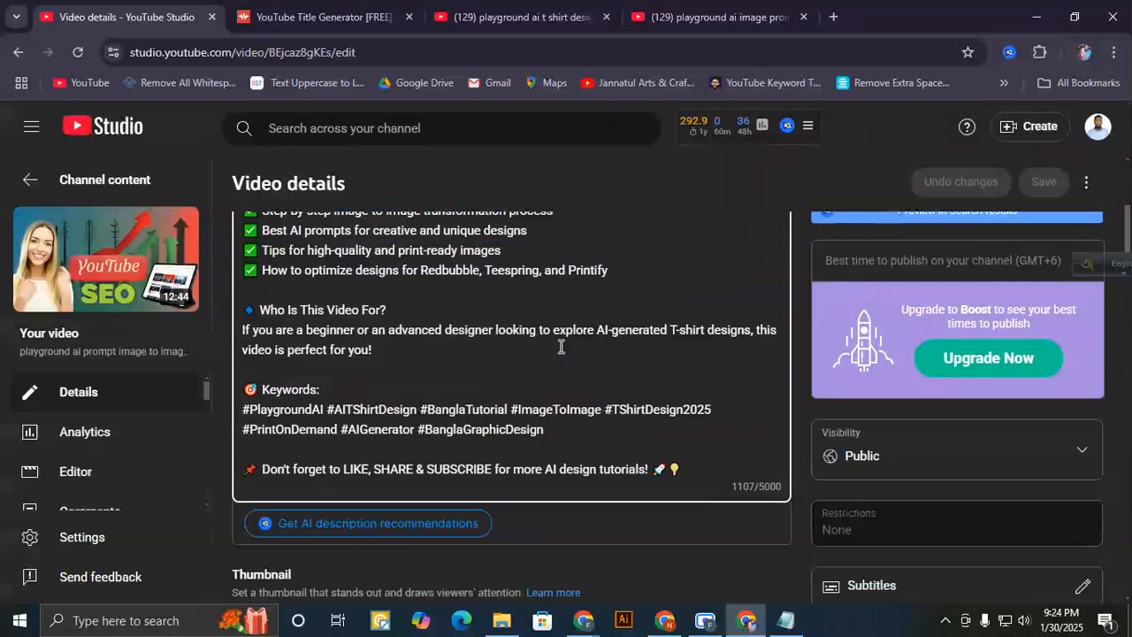
scroll(393, 465, "down", 7)
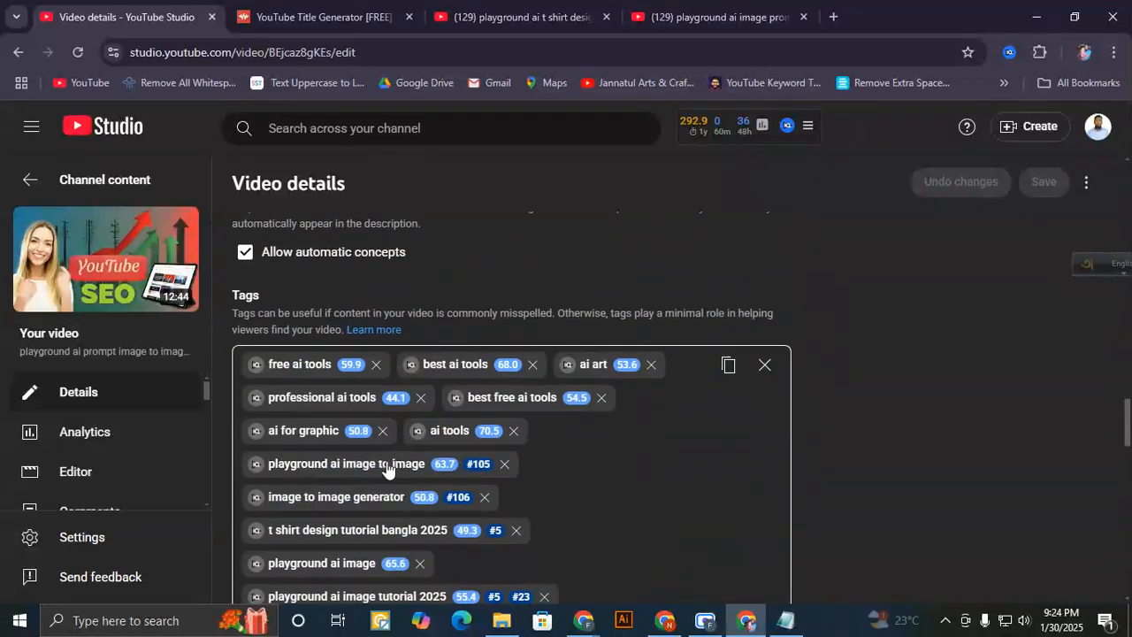
scroll(969, 421, "up", 7)
scroll(875, 435, "up", 10)
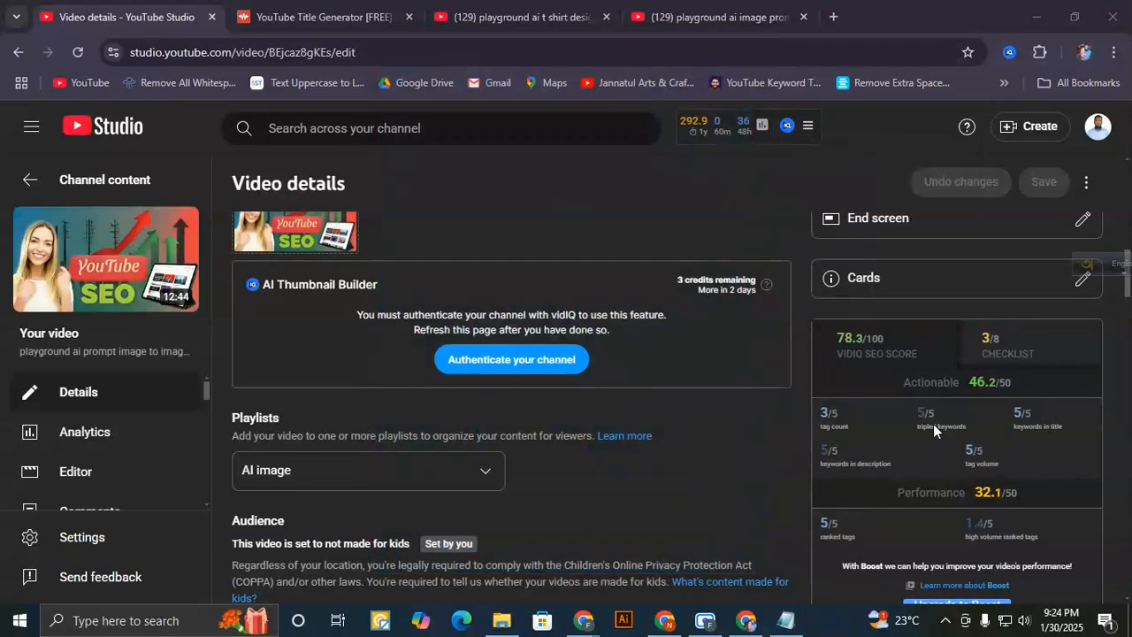
left_click_drag(916, 409, 964, 426)
- Examine the ranked tags score and check the ranking positions shown on the video's tags
scroll(932, 437, "down", 2)
scroll(938, 442, "down", 1)
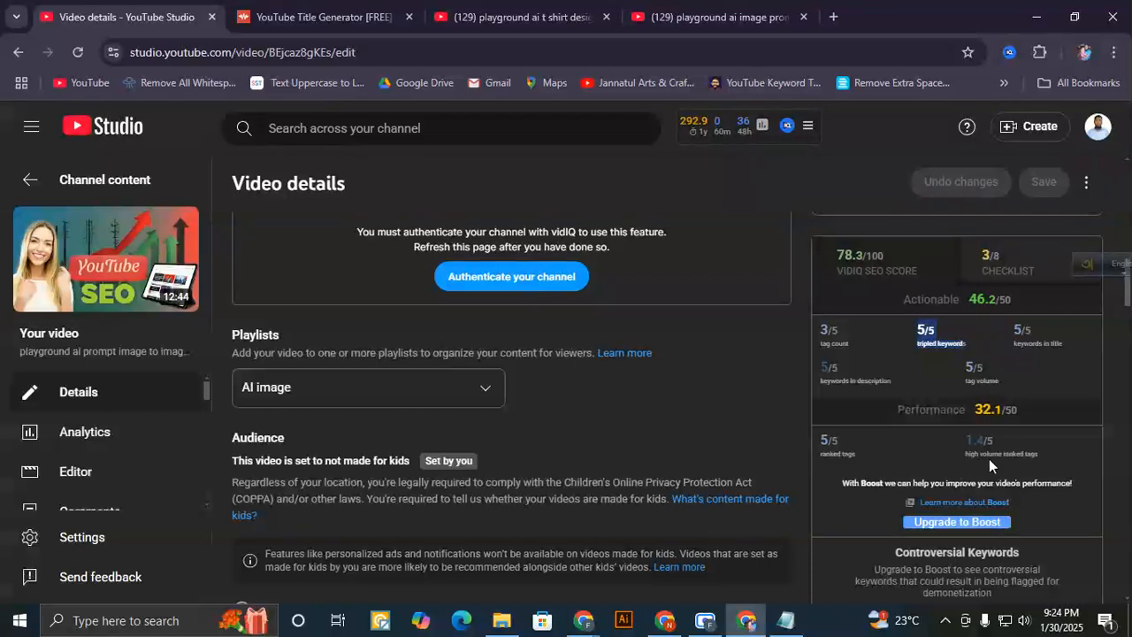
left_click(840, 455)
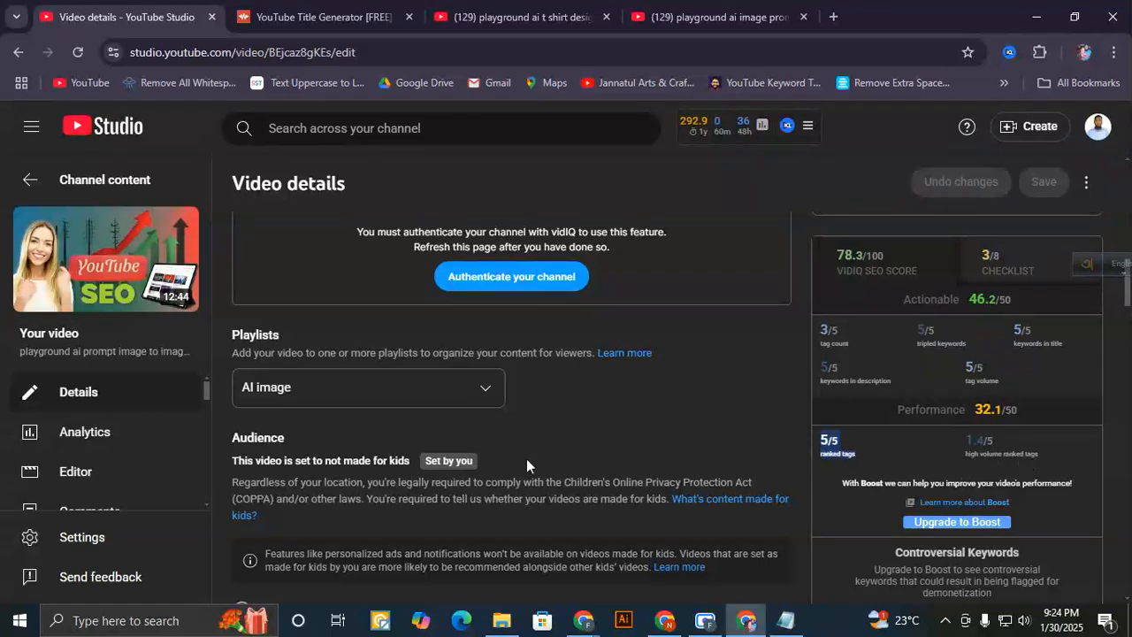
scroll(461, 483, "down", 15)
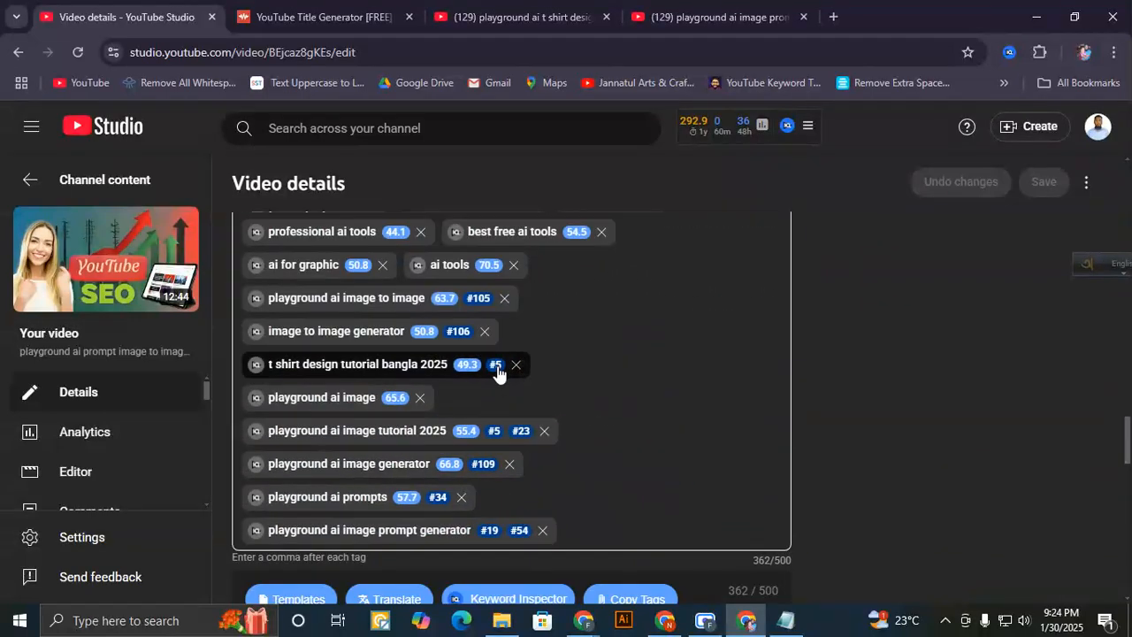
scroll(925, 408, "up", 12)
scroll(877, 397, "up", 2)
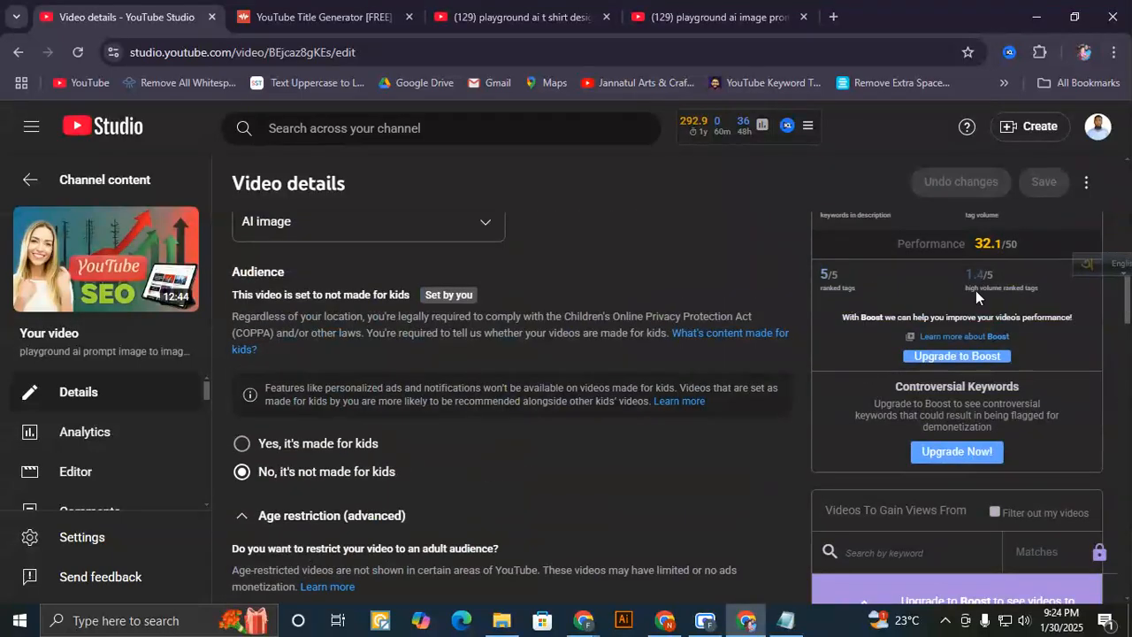
- Examine the high volume ranked tags score and compare it with the scores and rankings in the tag list
left_click_drag(971, 291, 1038, 286)
left_click(940, 290)
scroll(931, 371, "up", 1)
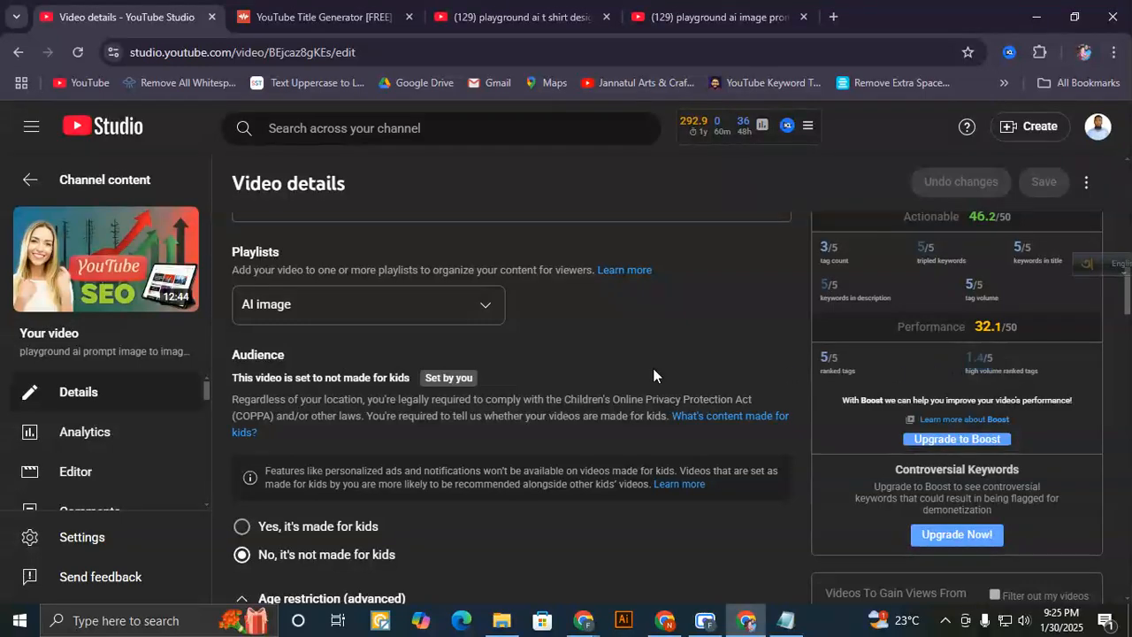
scroll(458, 455, "down", 7)
scroll(459, 455, "down", 10)
scroll(932, 463, "up", 2)
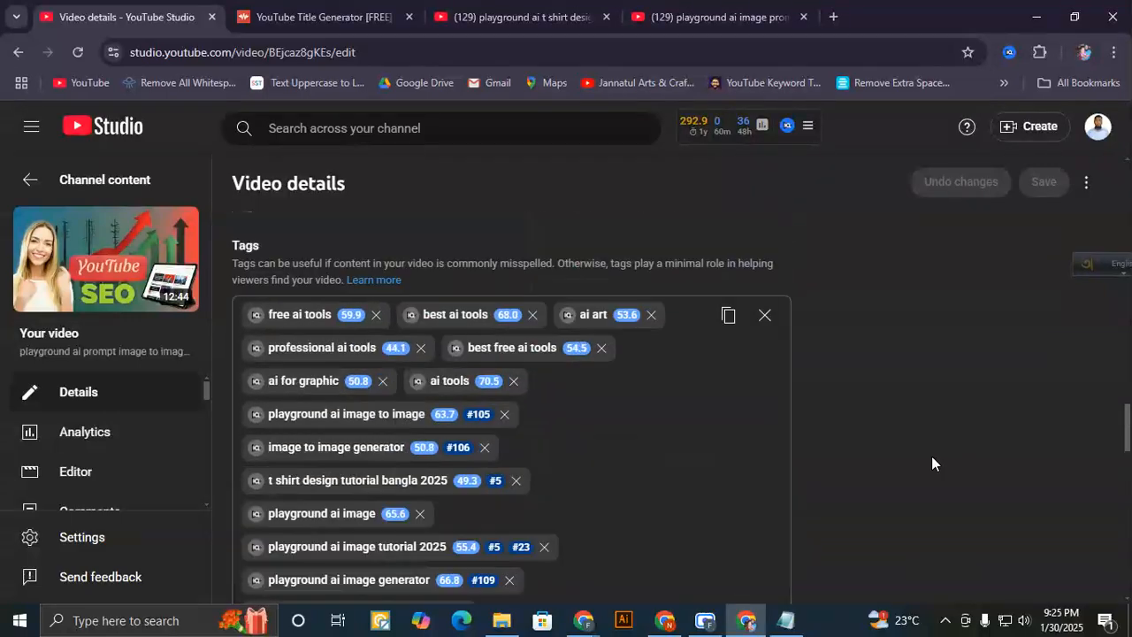
scroll(931, 462, "up", 10)
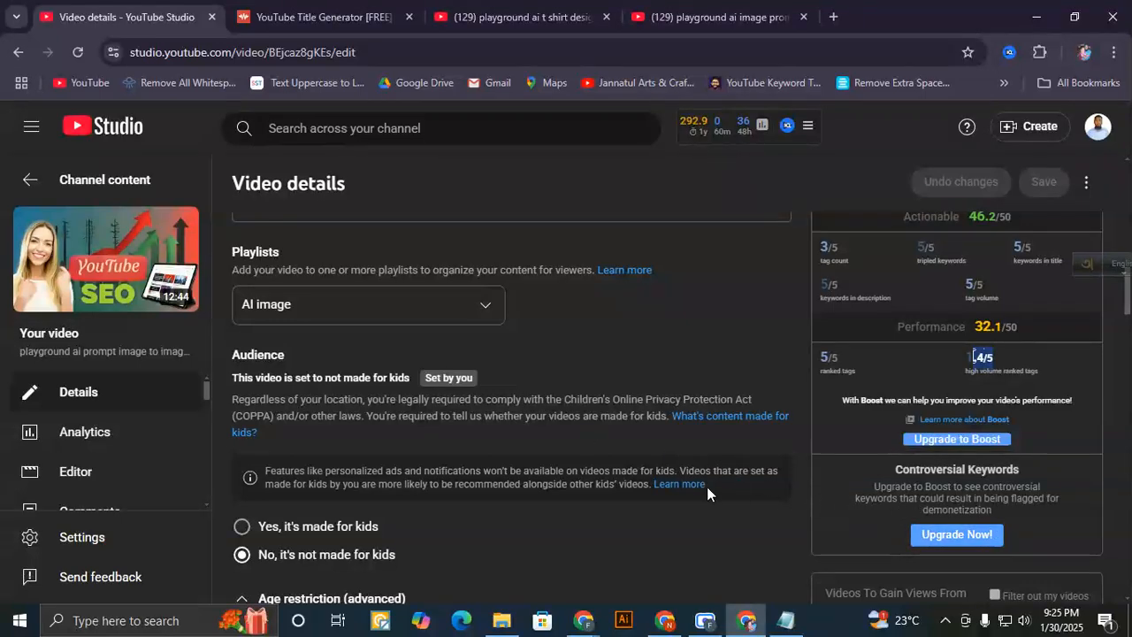
scroll(708, 490, "down", 3)
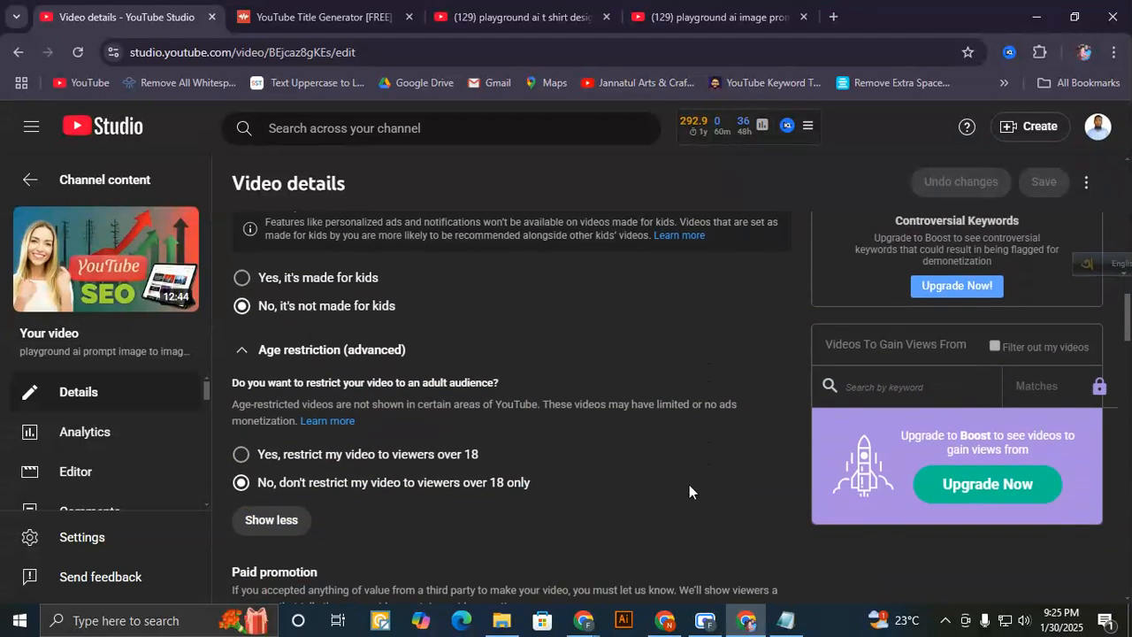
scroll(565, 489, "down", 2)
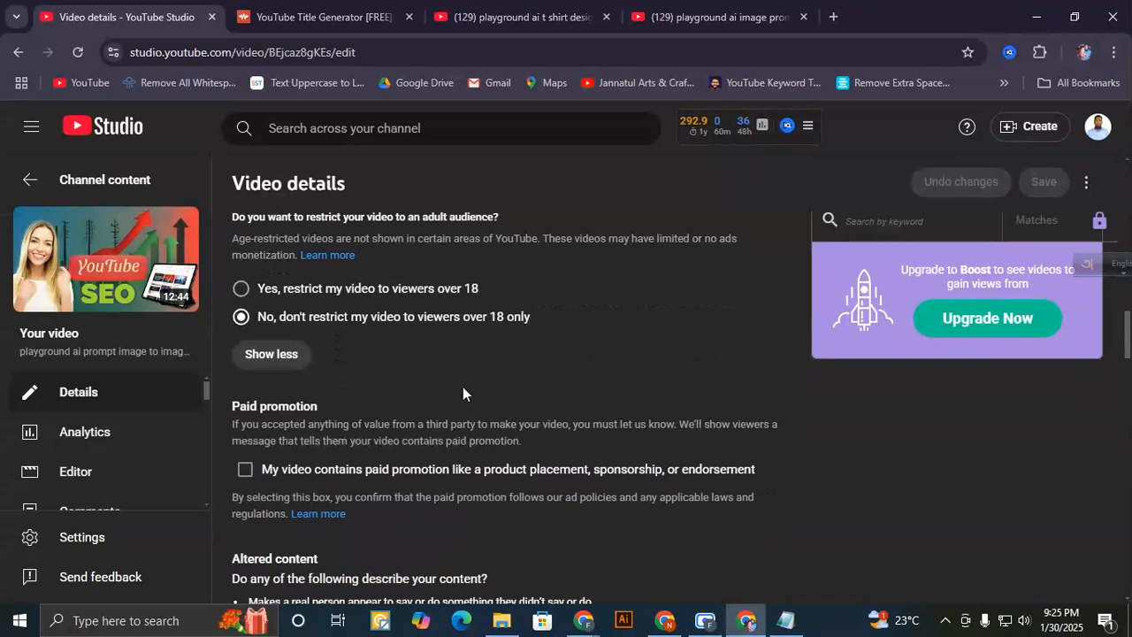
scroll(463, 387, "down", 5)
scroll(456, 396, "down", 8)
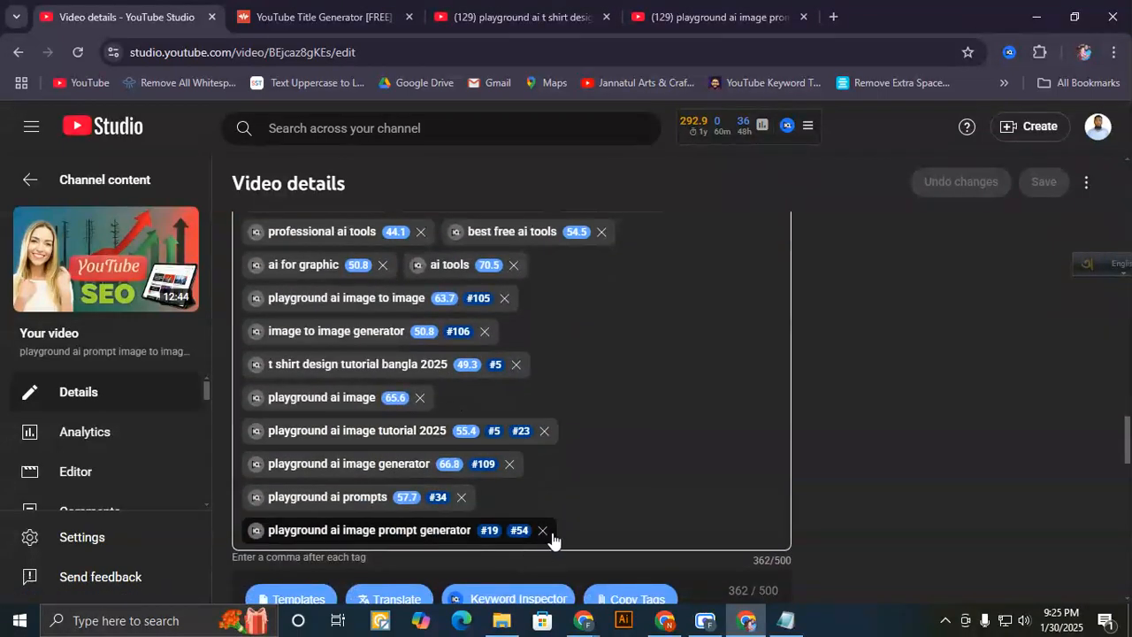
- Examine the tag count score in the vidIQ SEO scorecard and read its explanation of how to earn full points
scroll(551, 536, "down", 2)
scroll(519, 455, "up", 12)
scroll(842, 450, "up", 6)
scroll(840, 450, "down", 2)
left_click_drag(829, 446, 1024, 372)
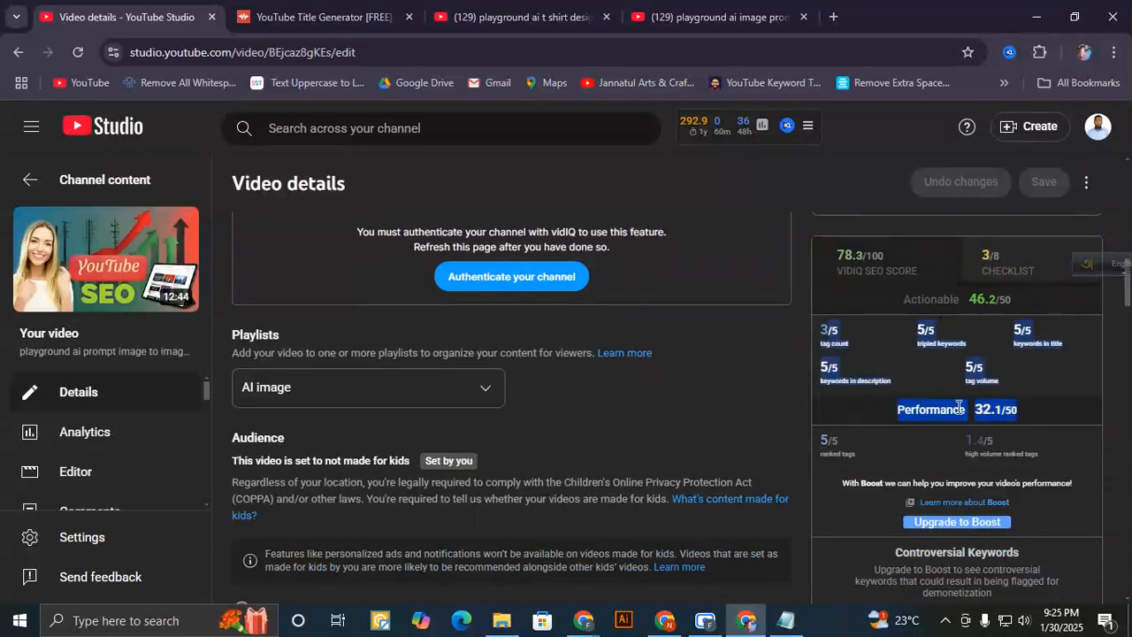
left_click(856, 349)
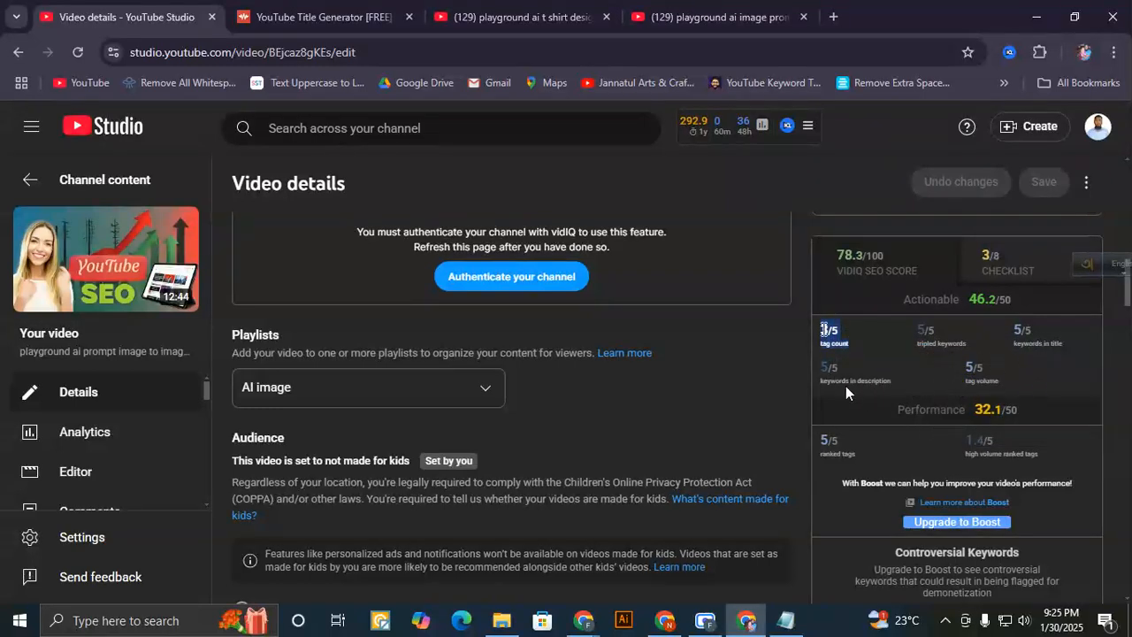
left_click(851, 346)
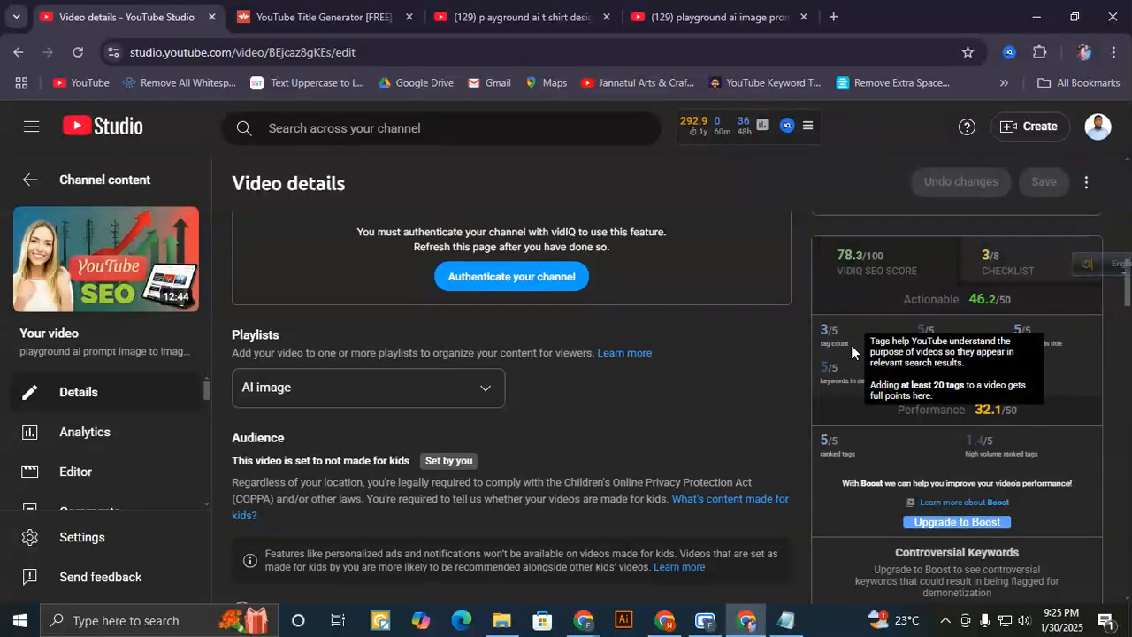
left_click_drag(815, 332, 852, 384)
left_click_drag(846, 343, 824, 331)
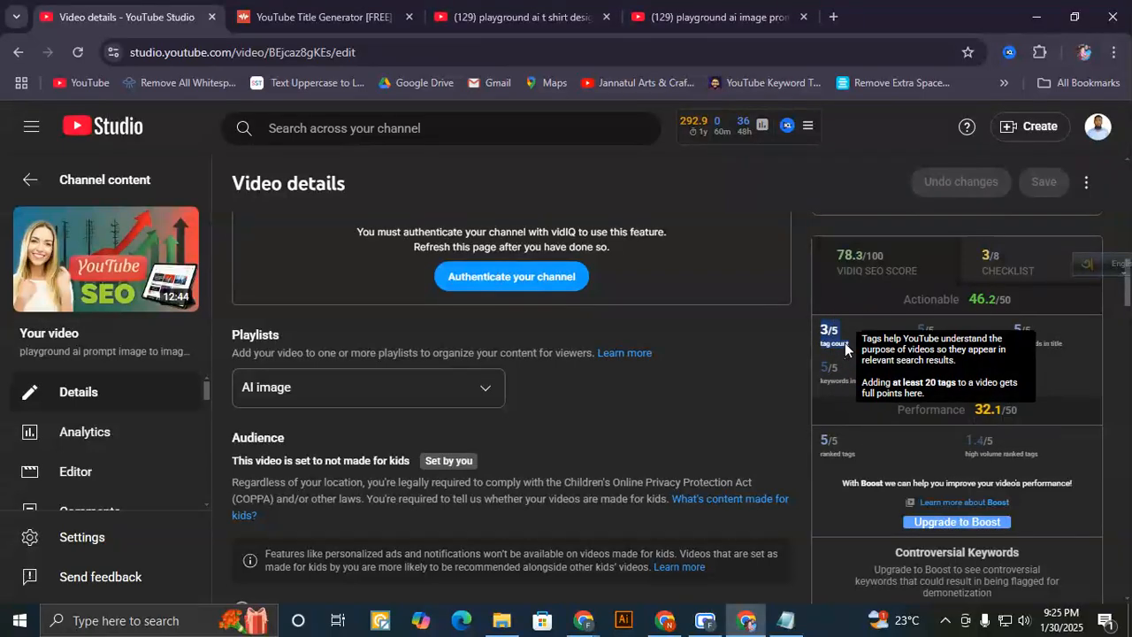
- Look through the video's tag list to count the existing tags and check their keyword scores
scroll(416, 496, "down", 15)
scroll(422, 500, "down", 7)
scroll(478, 496, "up", 2)
scroll(481, 503, "up", 1)
mouse_move(326, 299)
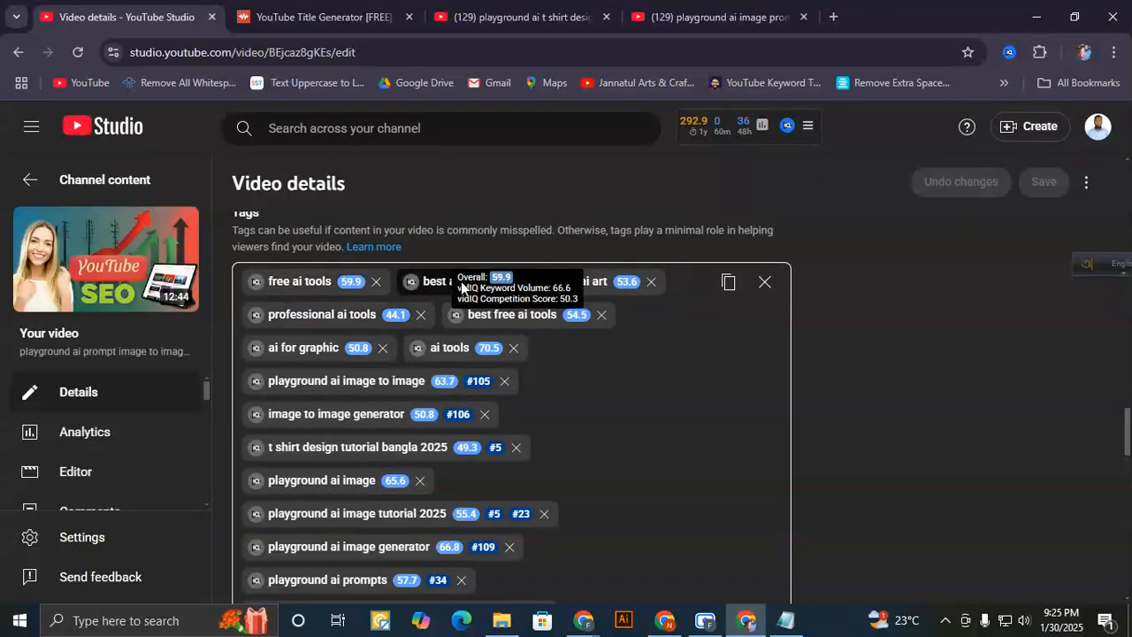
scroll(592, 320, "up", 15)
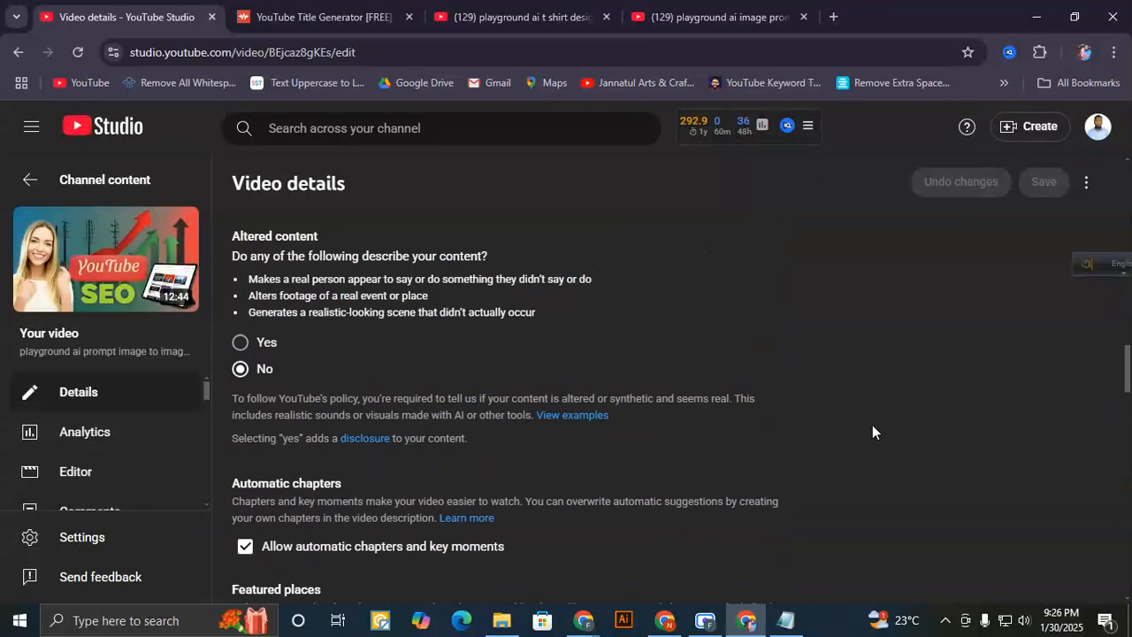
scroll(847, 316, "up", 2)
scroll(531, 443, "down", 15)
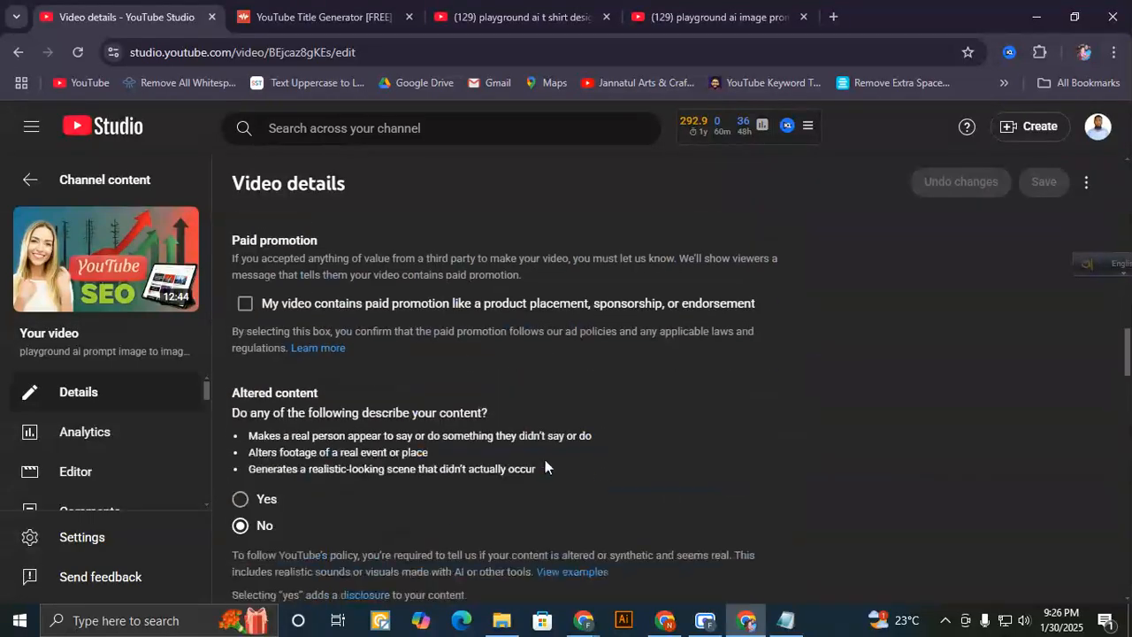
scroll(522, 445, "down", 2)
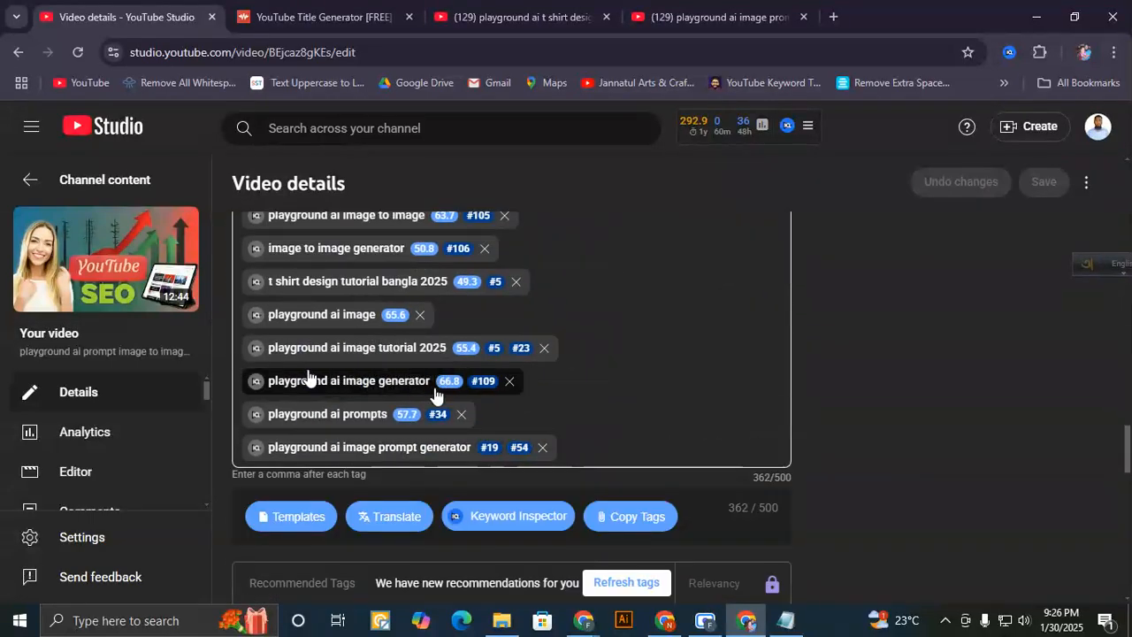
scroll(478, 416, "up", 3)
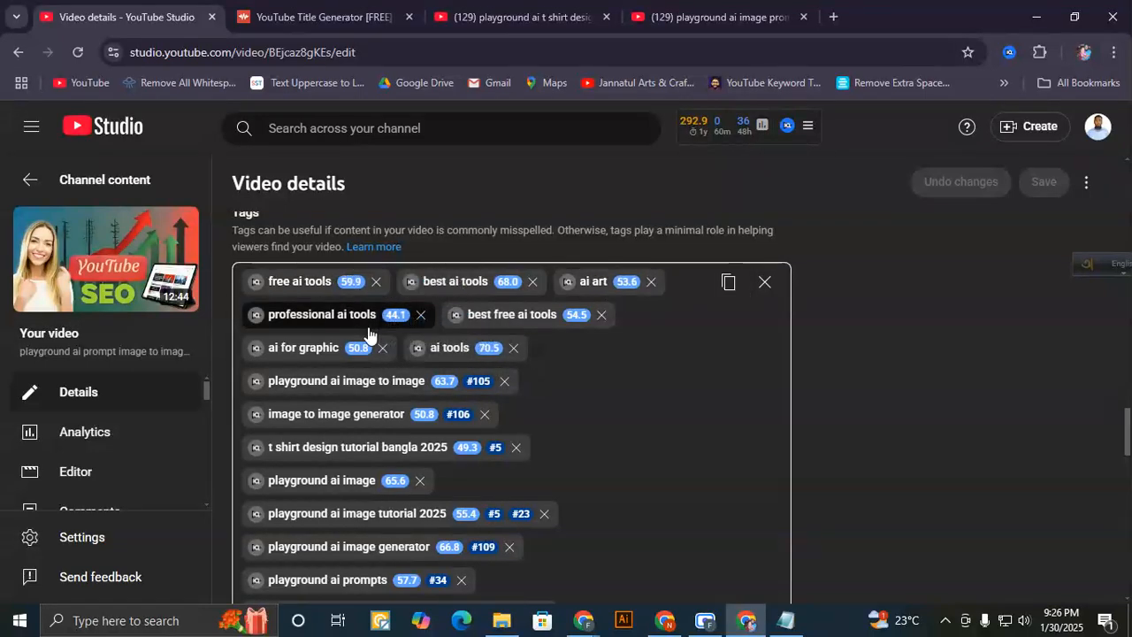
- Review the tag count requirement again and compare it with the tags from the first to the last entry
scroll(815, 423, "up", 4)
scroll(814, 423, "up", 7)
mouse_move(827, 249)
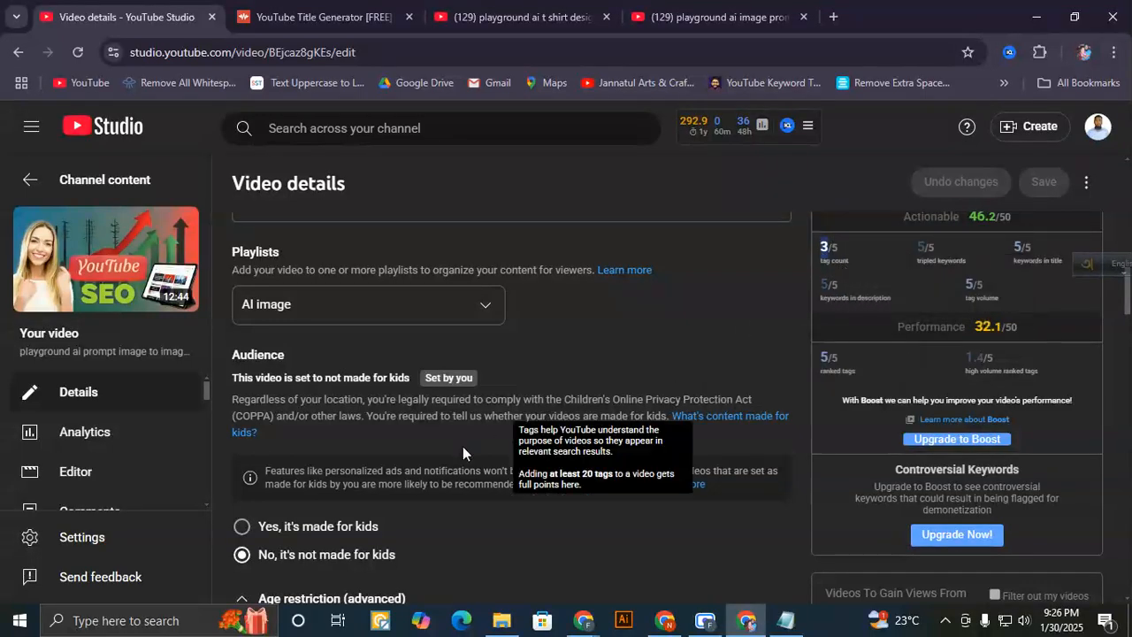
scroll(491, 436, "down", 10)
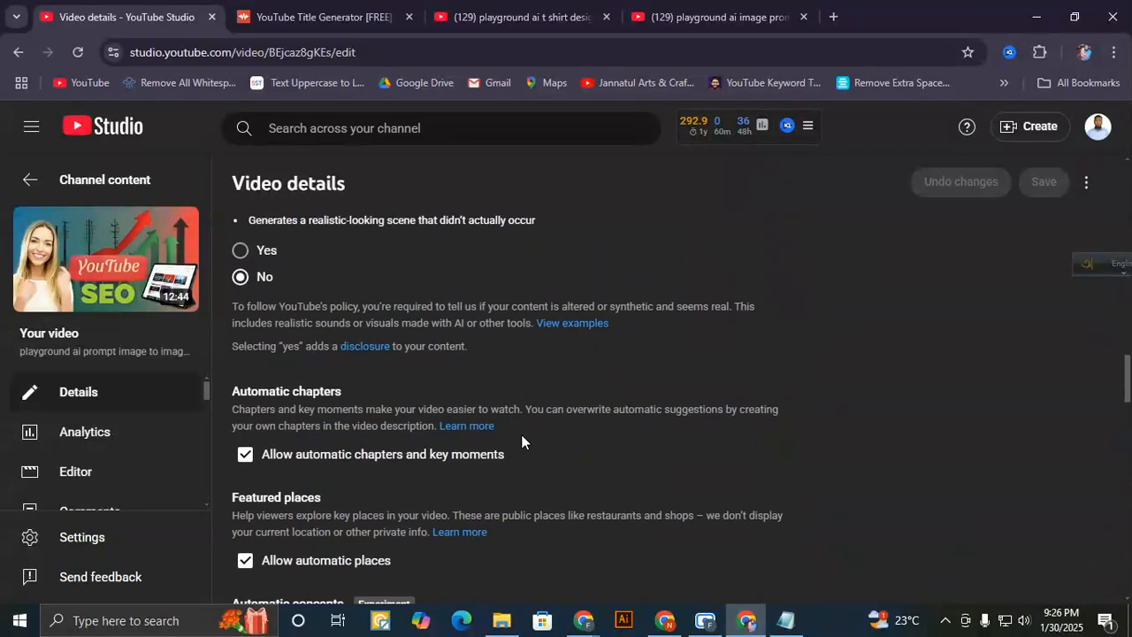
scroll(449, 402, "down", 3)
scroll(449, 402, "down", 2)
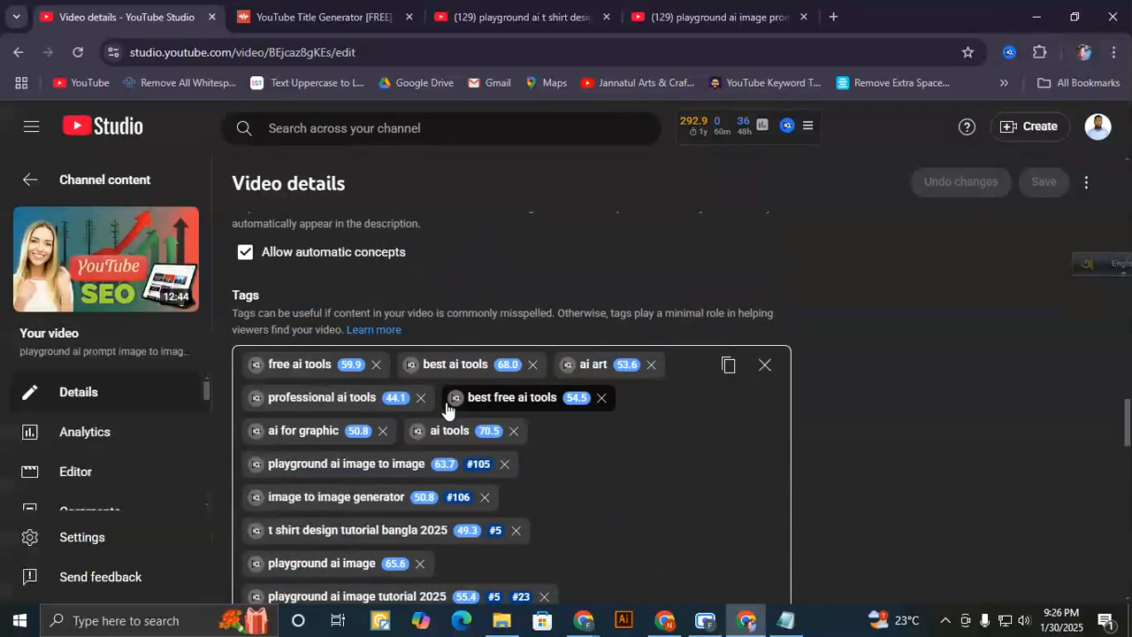
scroll(572, 434, "down", 2)
scroll(509, 314, "up", 1)
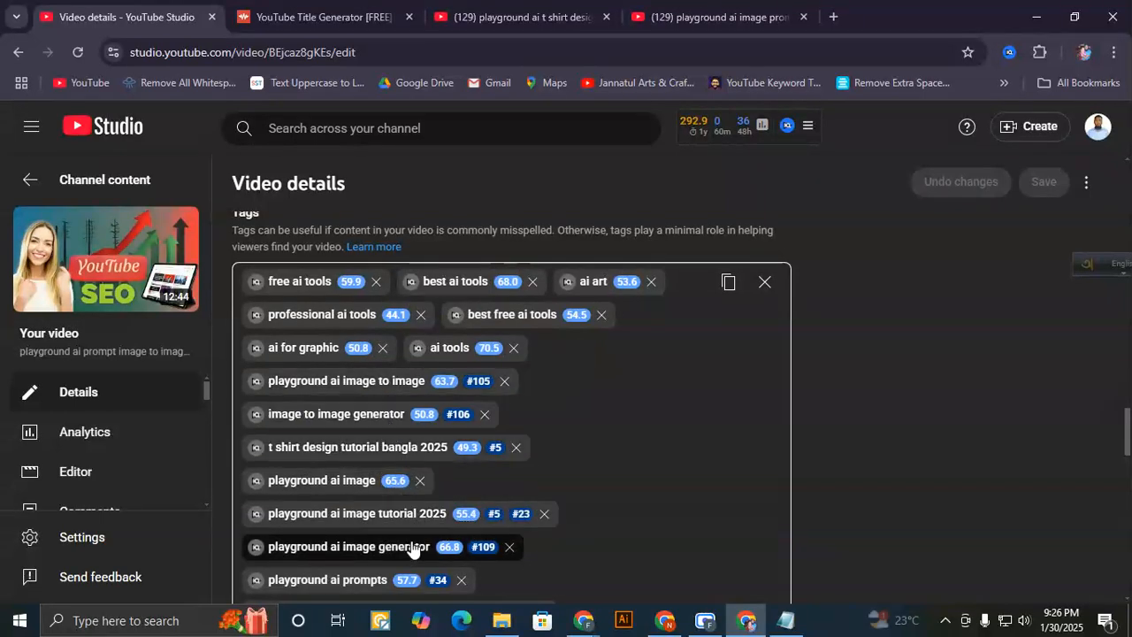
scroll(402, 570, "down", 1)
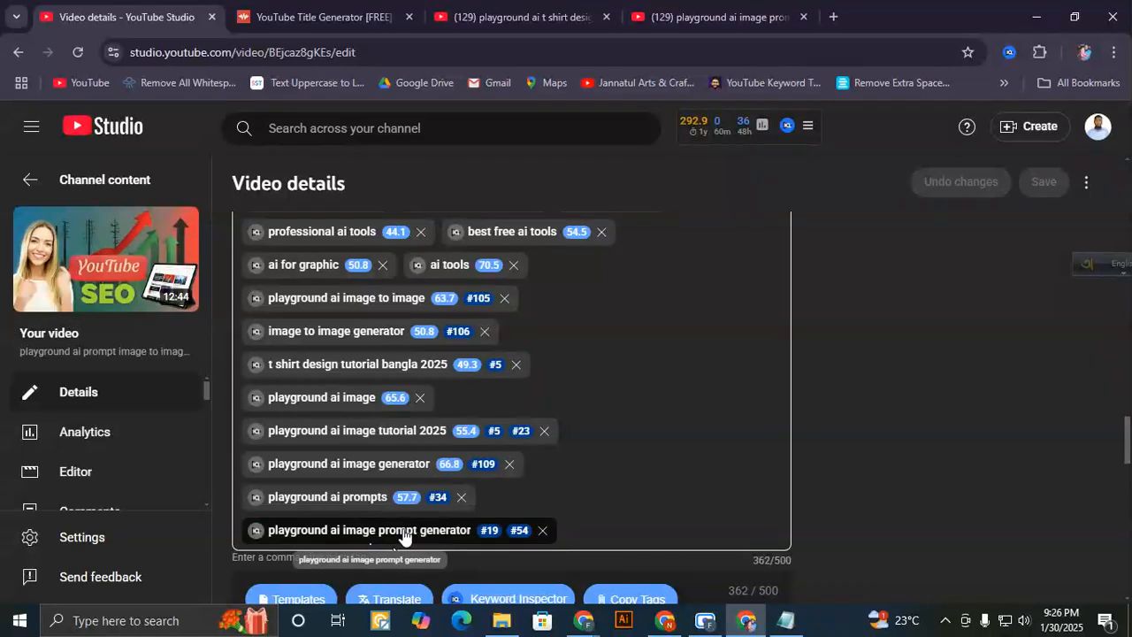
- Add the tag "playground ai" at the end of the video's tag list
scroll(407, 539, "down", 1)
left_click(589, 433)
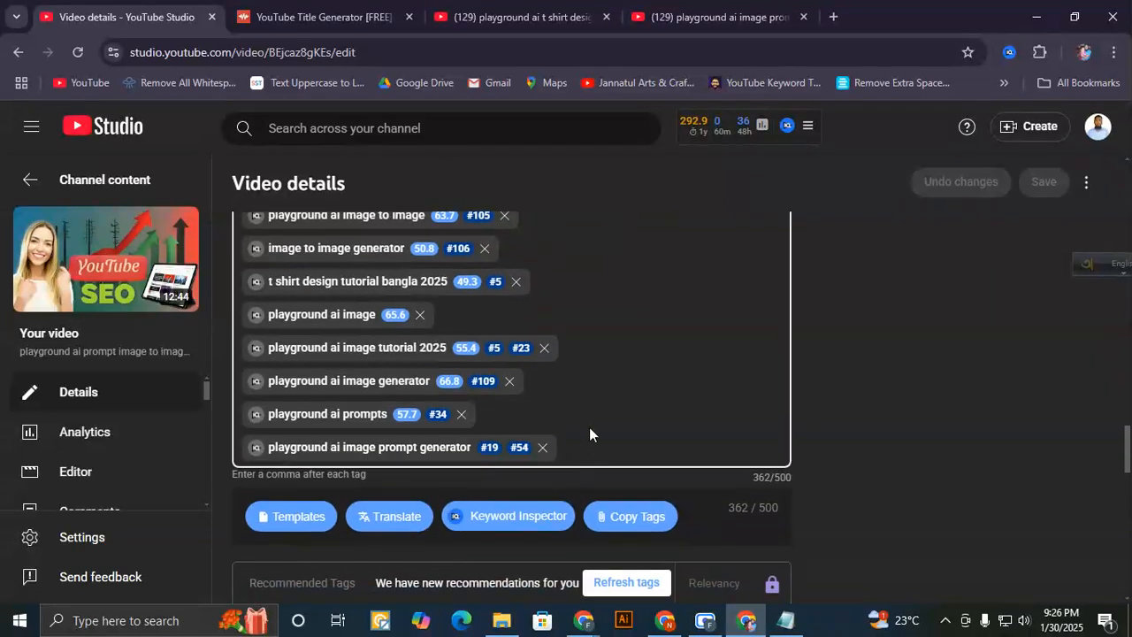
type("pp")
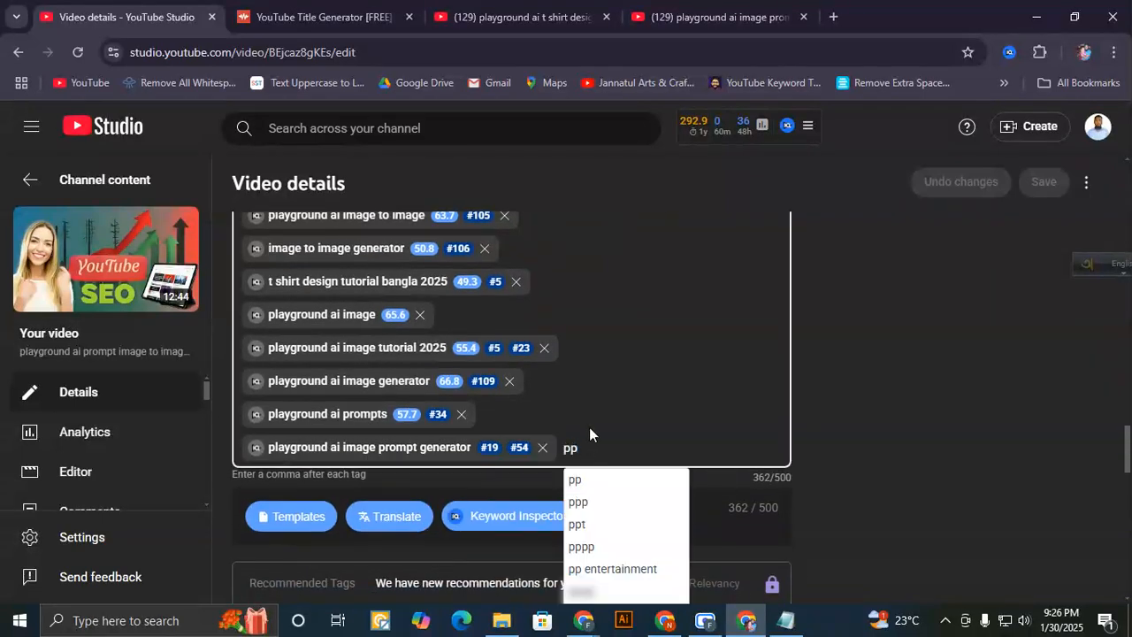
key("BackSpace")
type("lay")
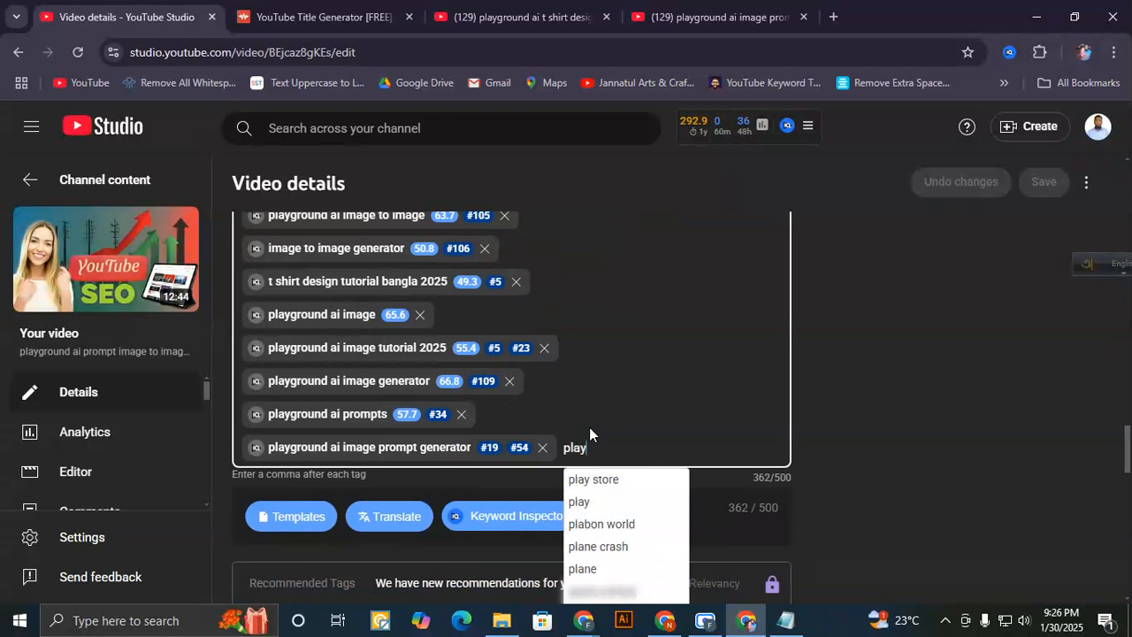
type("gr")
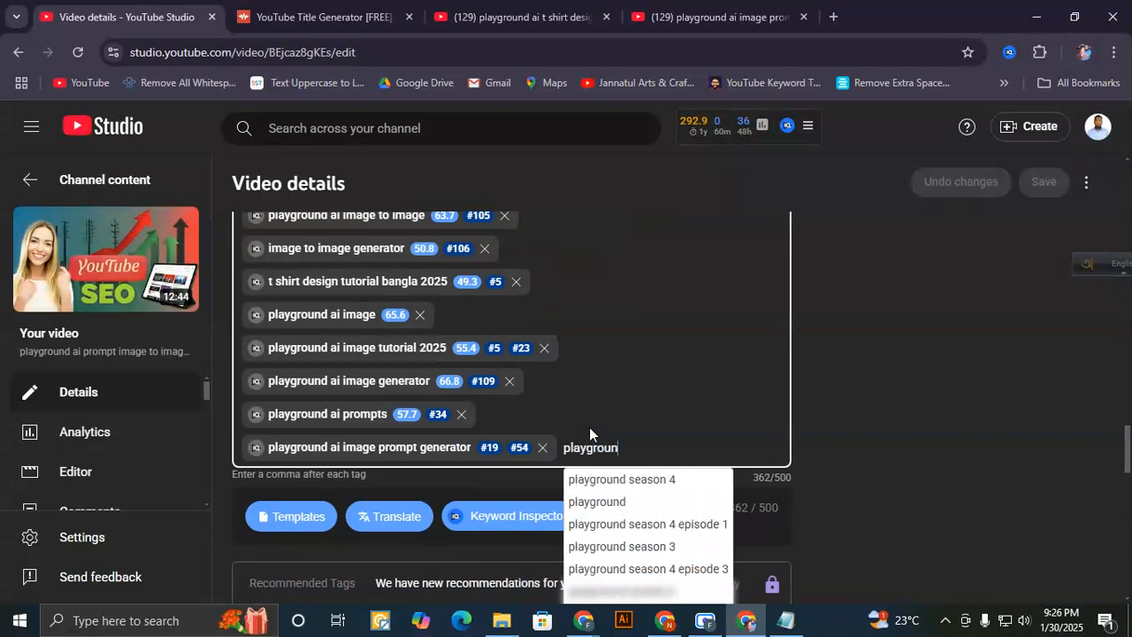
type("ound ai")
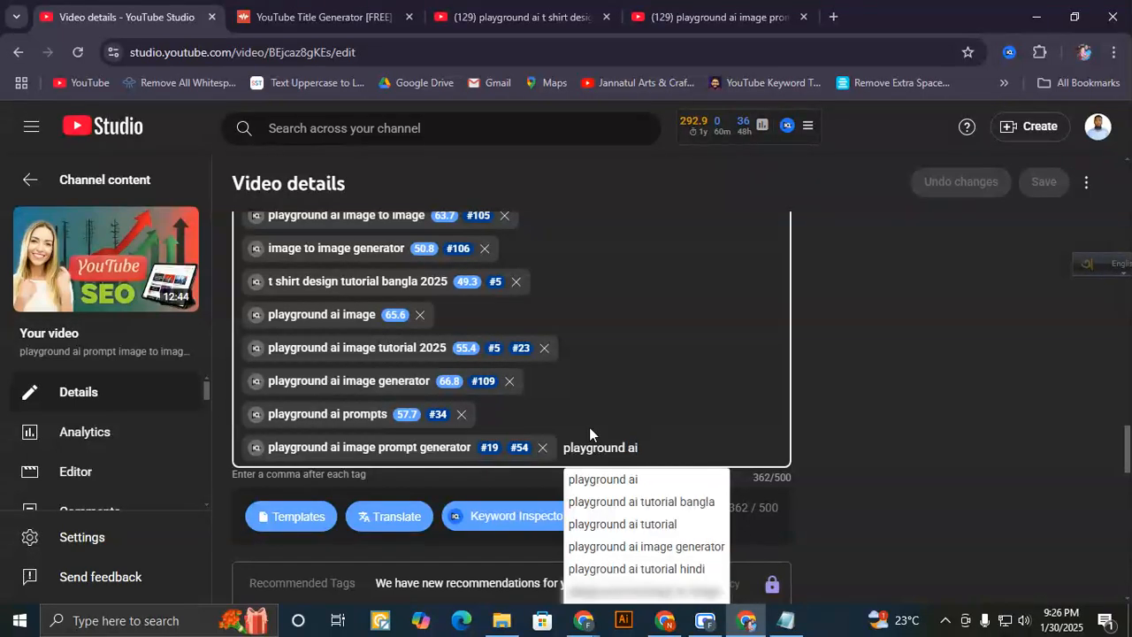
key("Return")
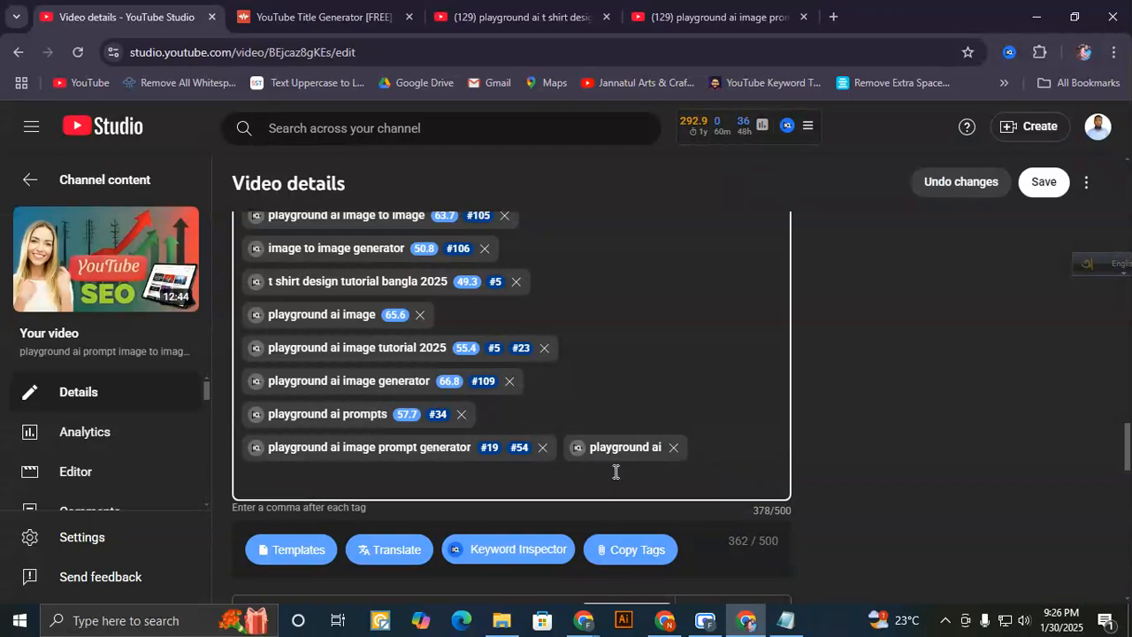
- Recheck the tag count score and the overall vidIQ SEO score with the new tag included
scroll(838, 365, "up", 15)
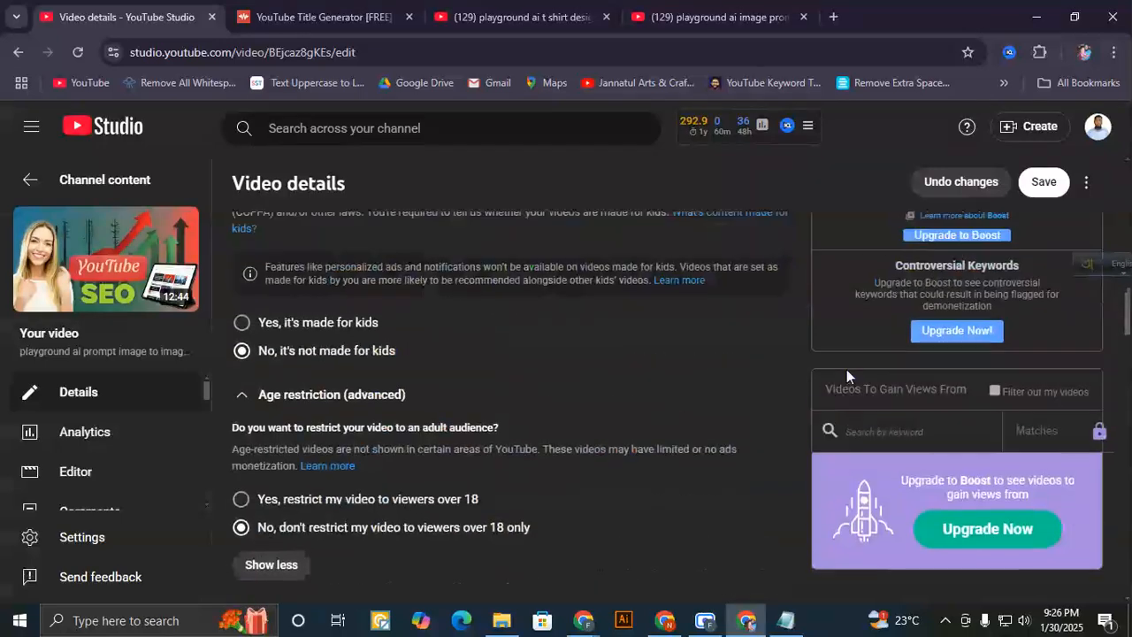
scroll(847, 369, "up", 1)
mouse_move(825, 330)
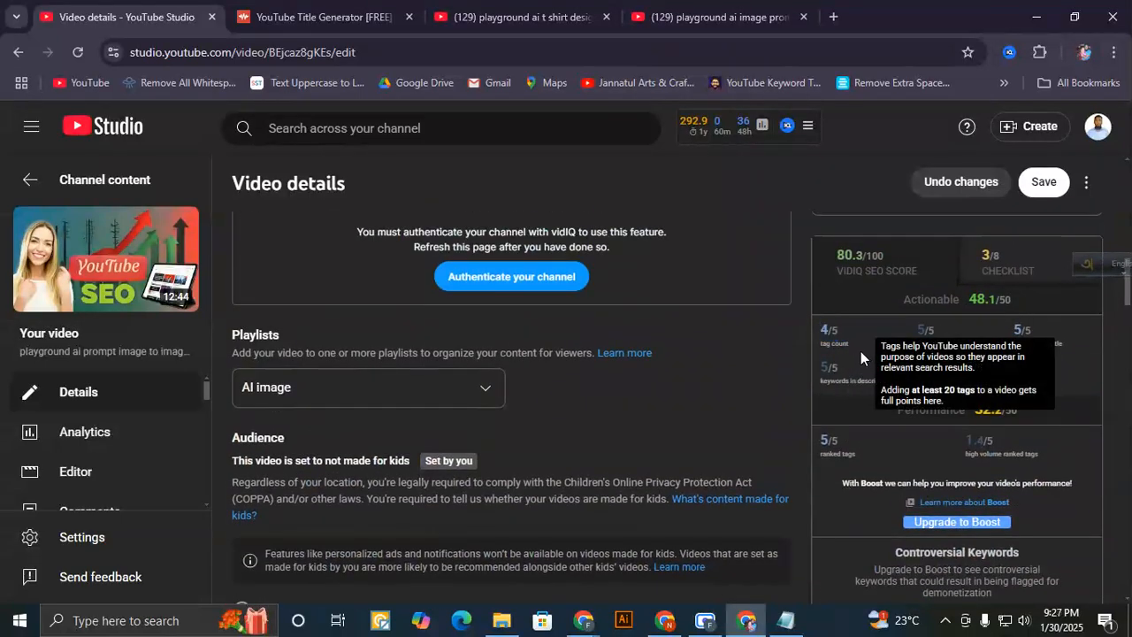
scroll(529, 466, "down", 1)
scroll(535, 468, "down", 3)
scroll(809, 334, "up", 4)
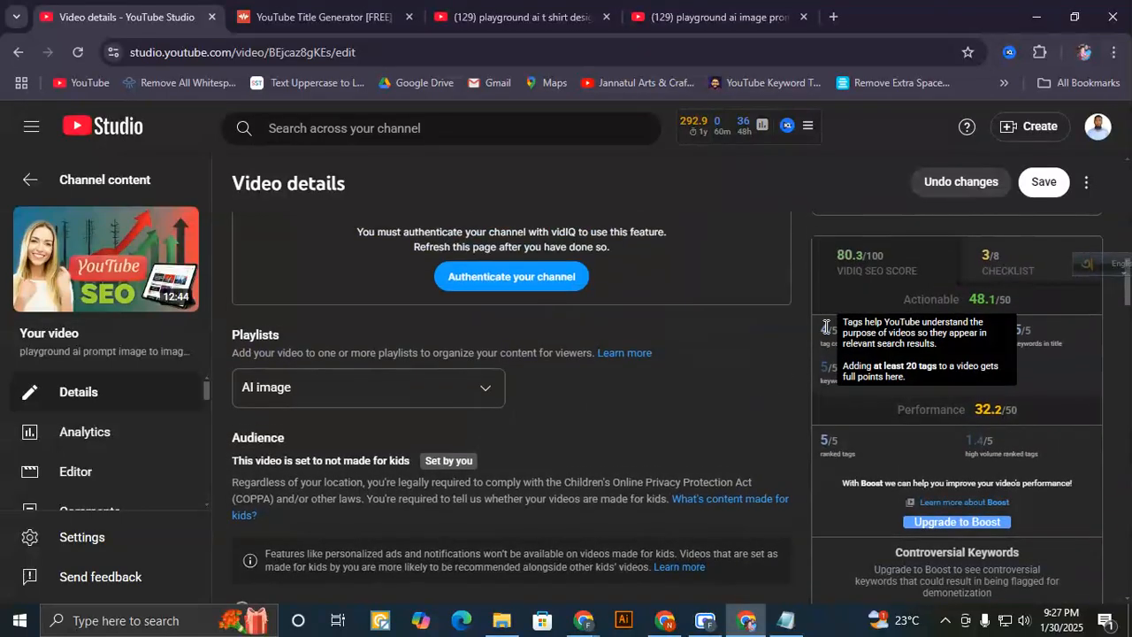
scroll(617, 442, "down", 3)
- Check the tag character count and add the tag "playground ai bangla" to the video's tag list
scroll(618, 442, "down", 15)
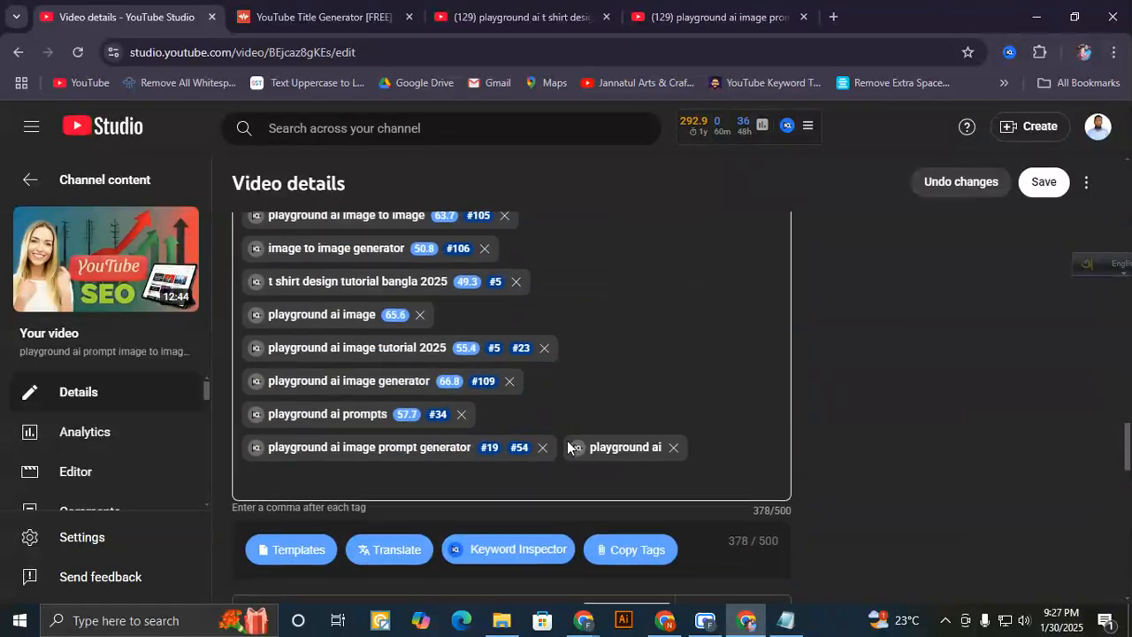
scroll(502, 477, "down", 2)
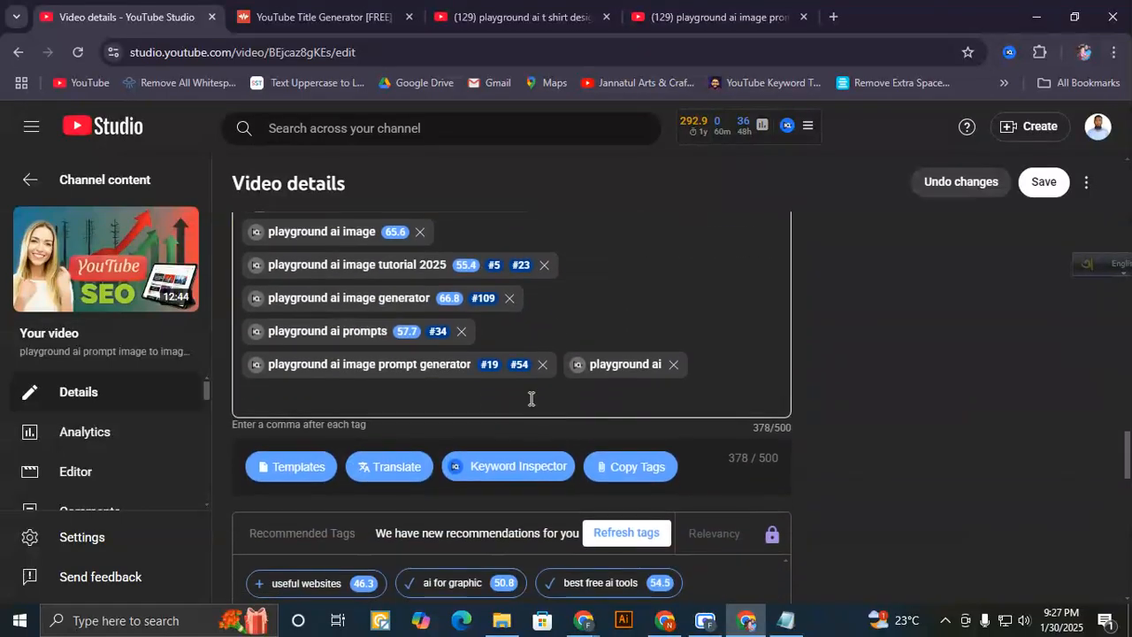
mouse_move(734, 459)
left_mouse_down()
mouse_move(777, 460)
mouse_move(728, 459)
left_mouse_up()
left_click(750, 462)
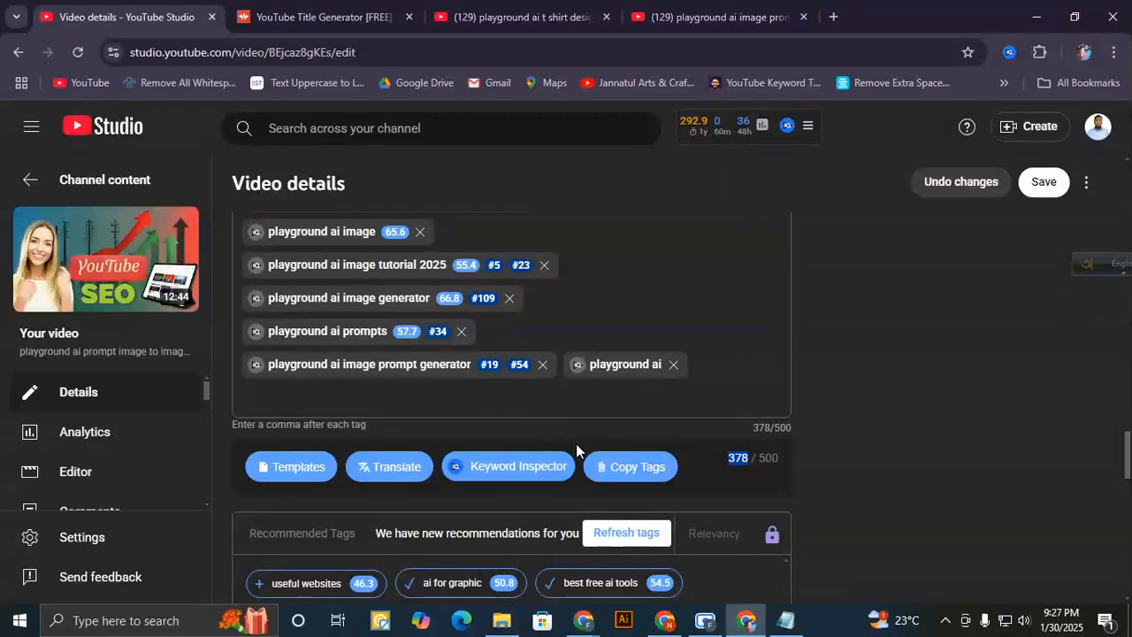
left_click(411, 398)
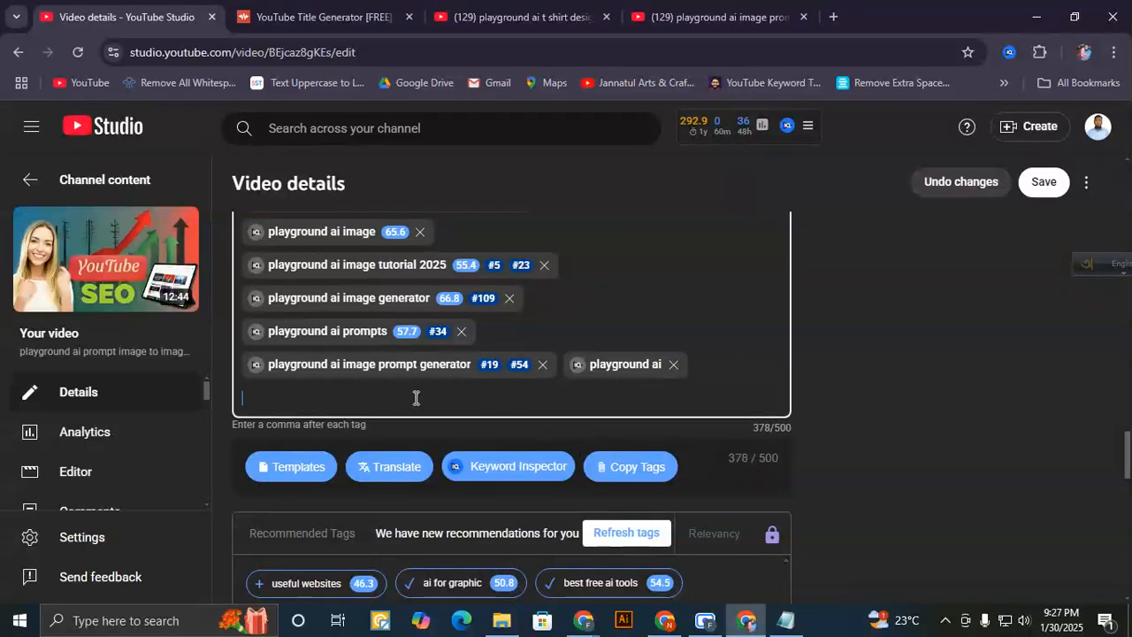
type("playgrounf")
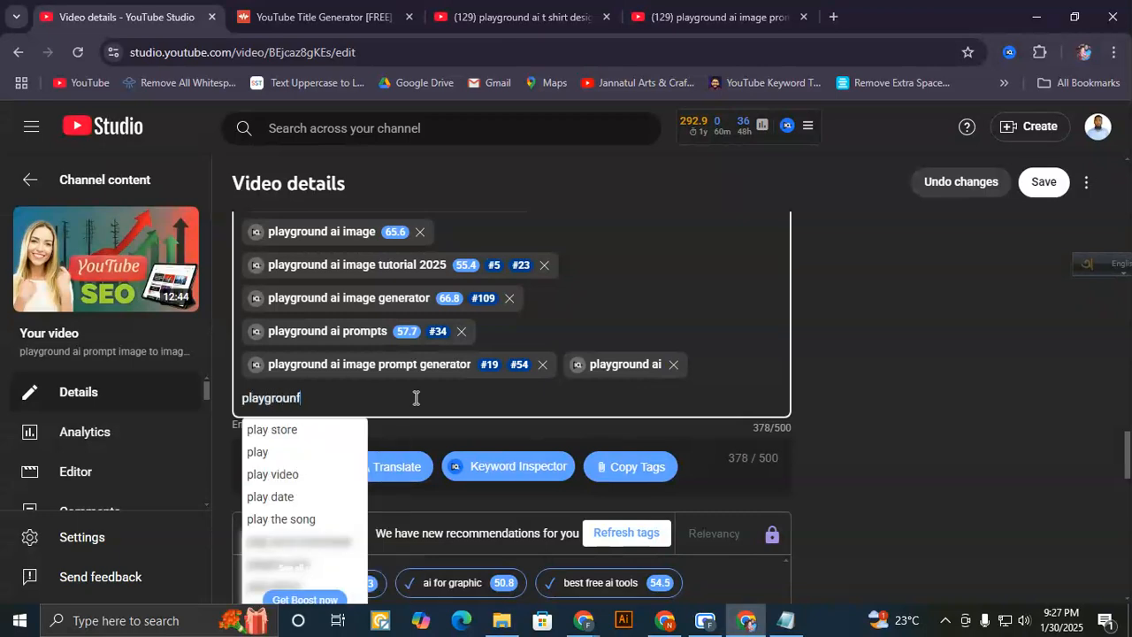
key("BackSpace")
type("d ai")
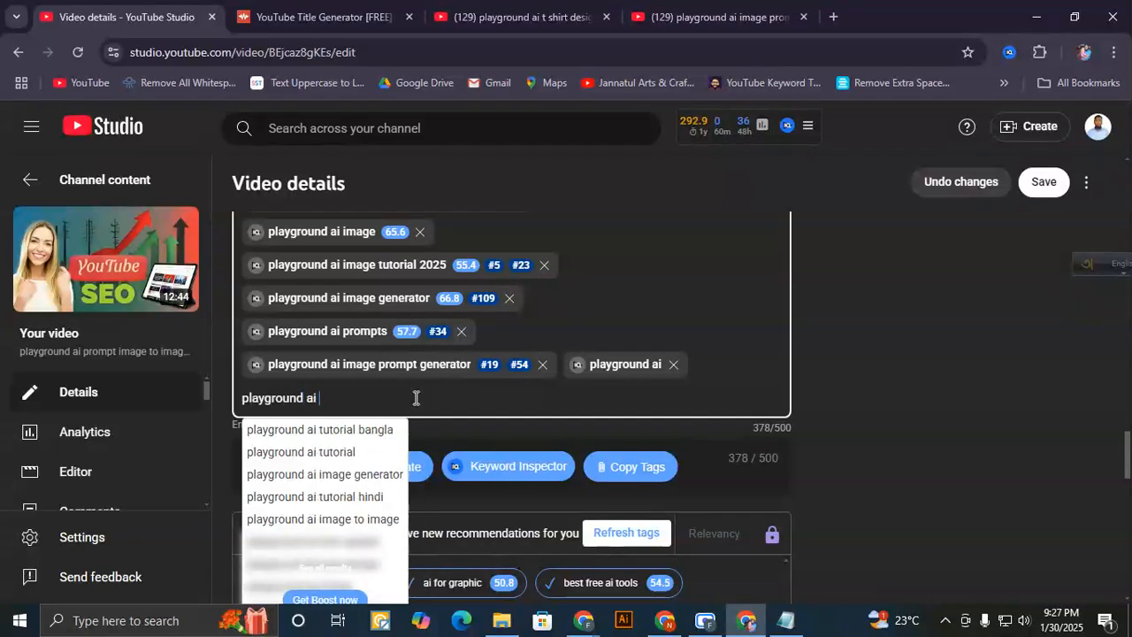
type(" bangla")
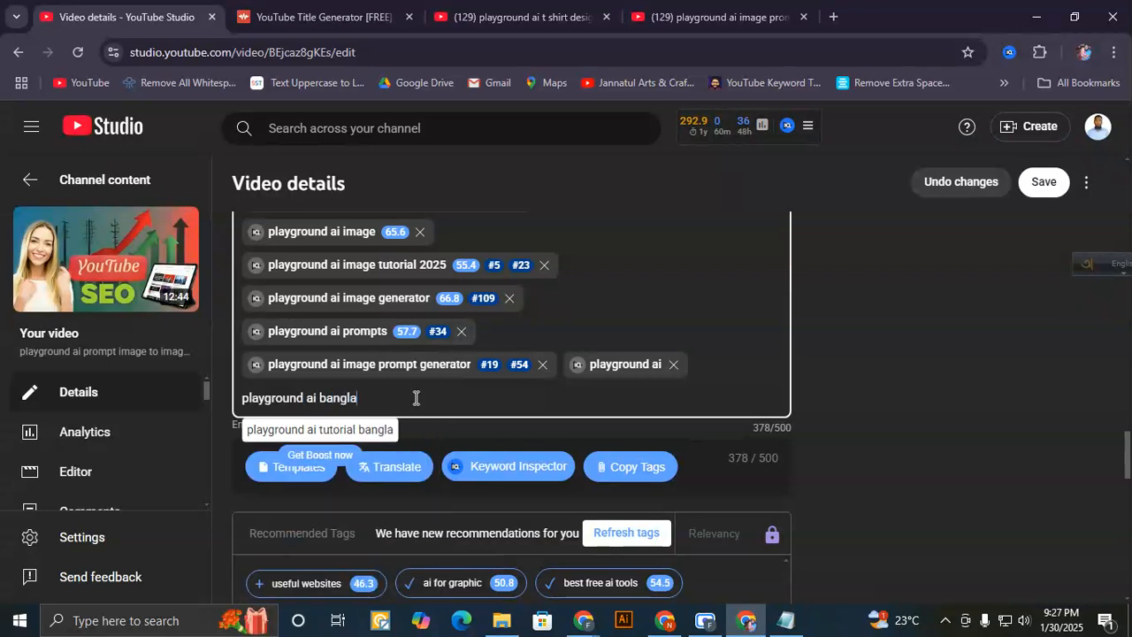
key("Return")
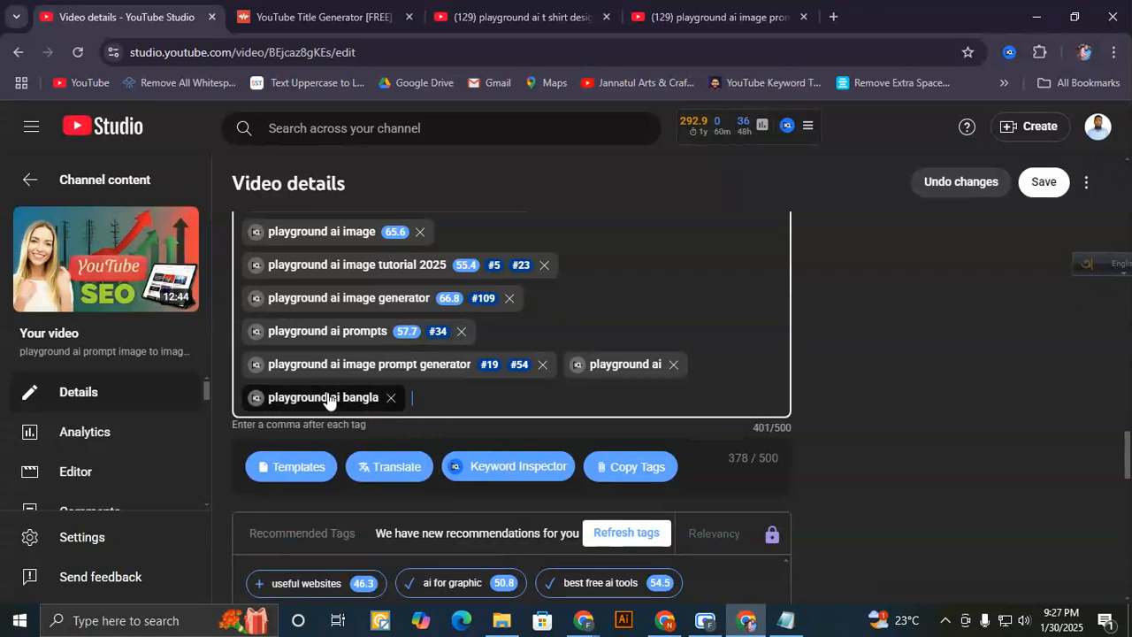
key("alt+Tab")
left_click(576, 292)
left_click_drag(762, 290, 157, 297)
left_click(725, 110)
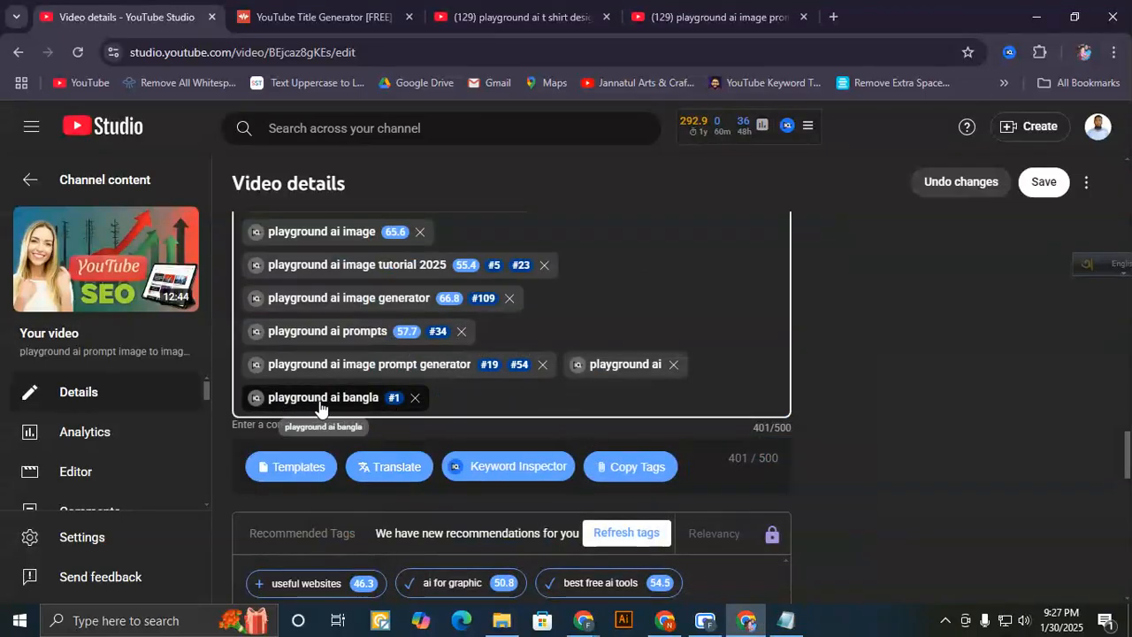
- Add the tag "playground ai bangla tutorial 2025" at the end of the video's tag list
left_click(454, 396)
type("play")
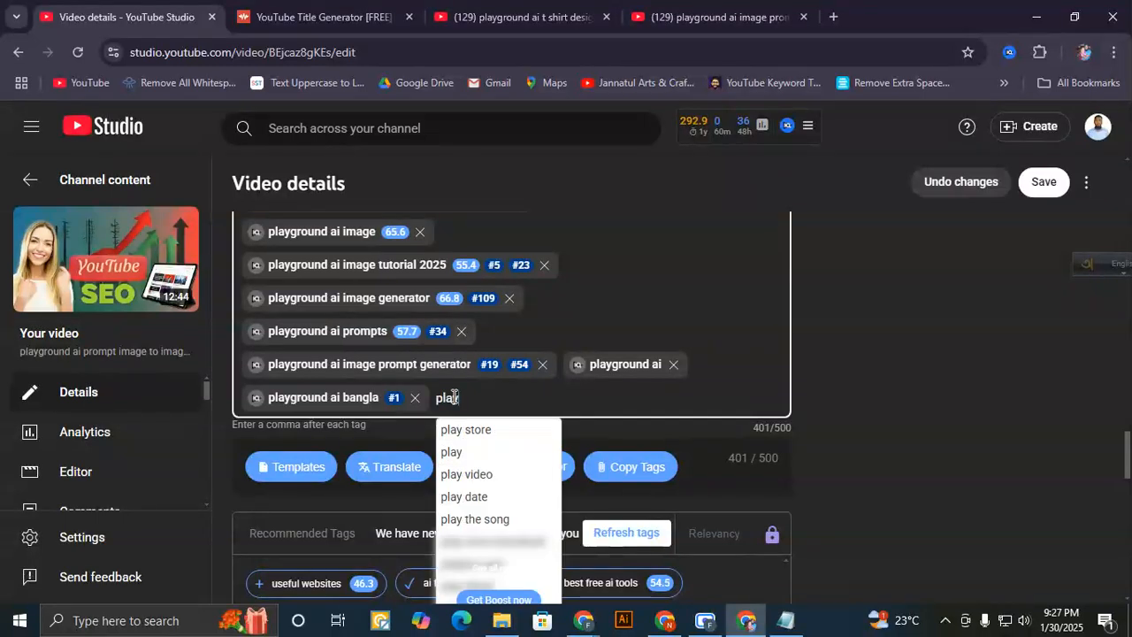
type("ground ai ")
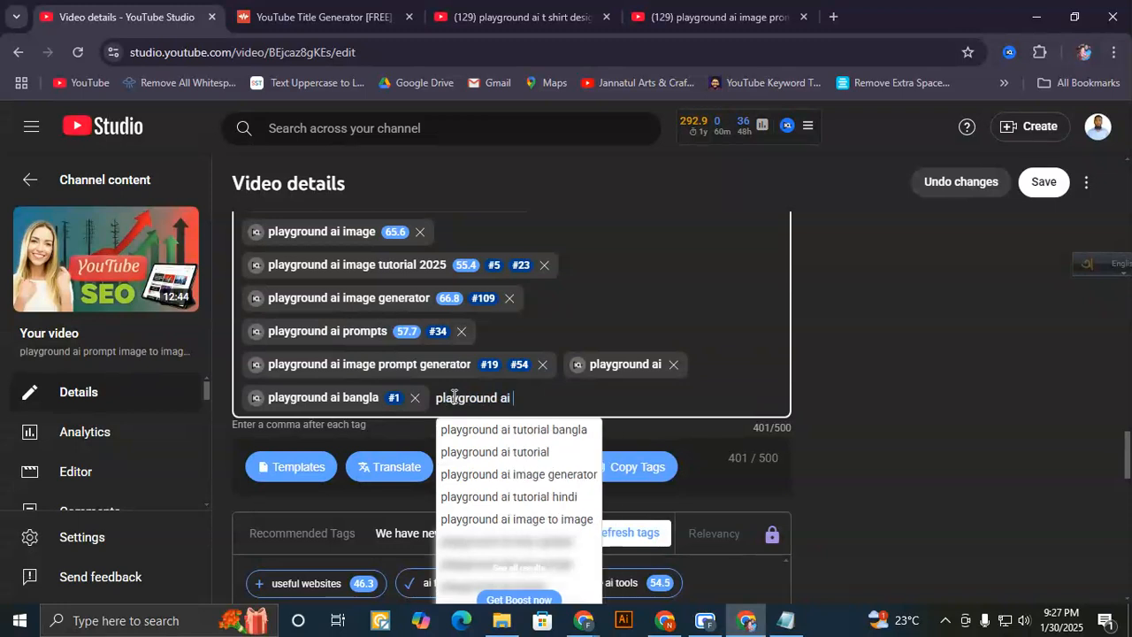
type("bangla ")
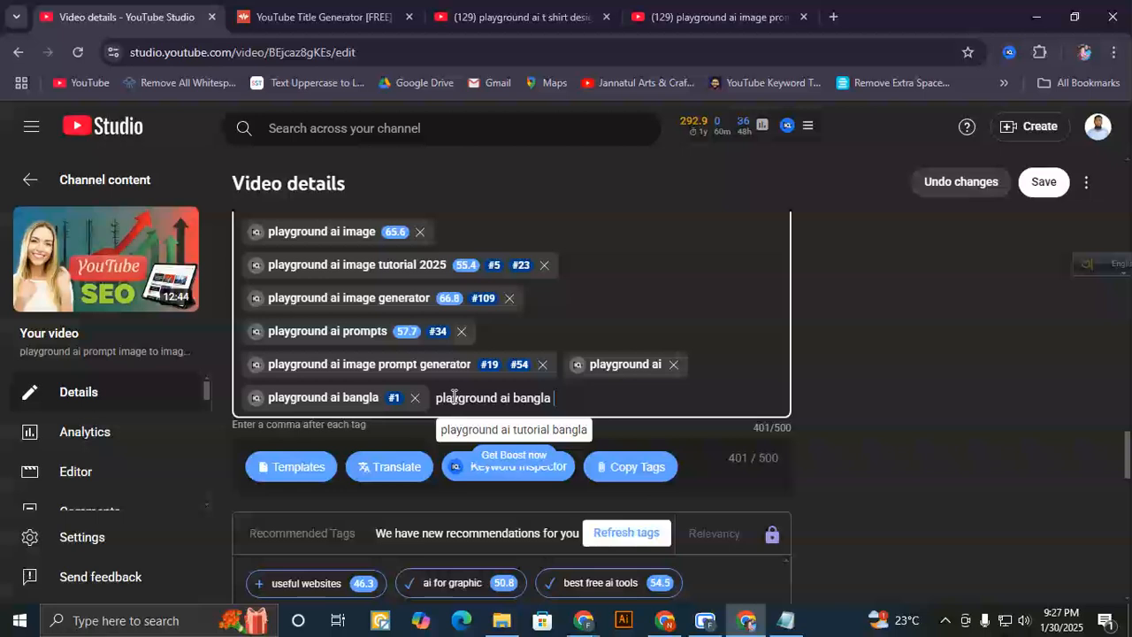
type("tutoria")
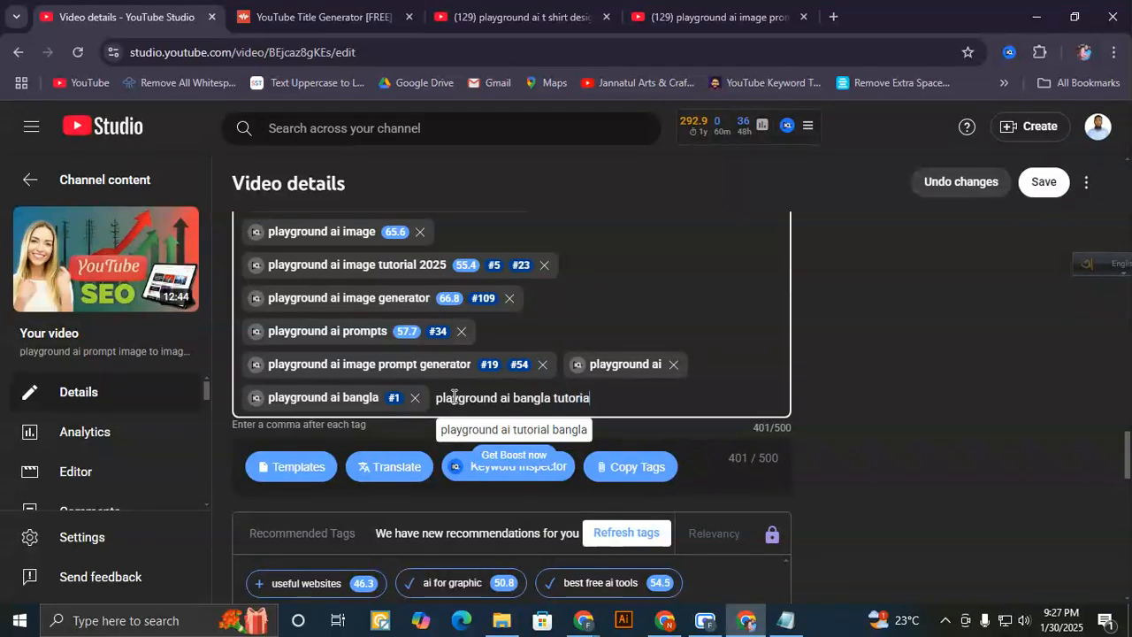
type("l 2025")
key("Return")
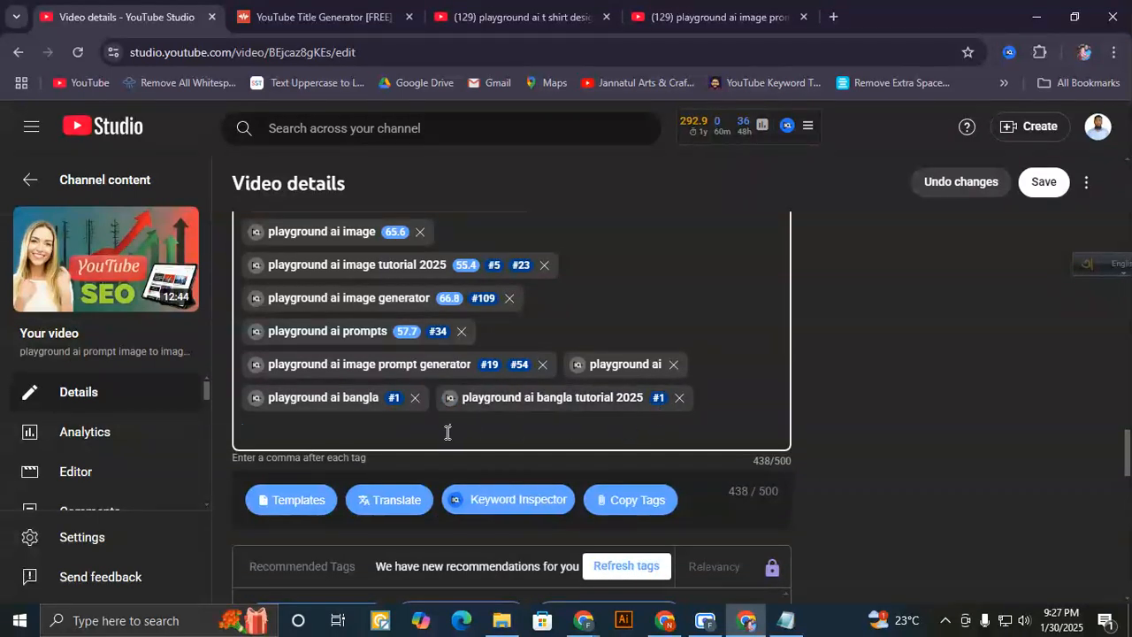
- Copy the words "playground ai bangla tutorial" from the newest tag and add them as a separate tag
double_click(581, 398)
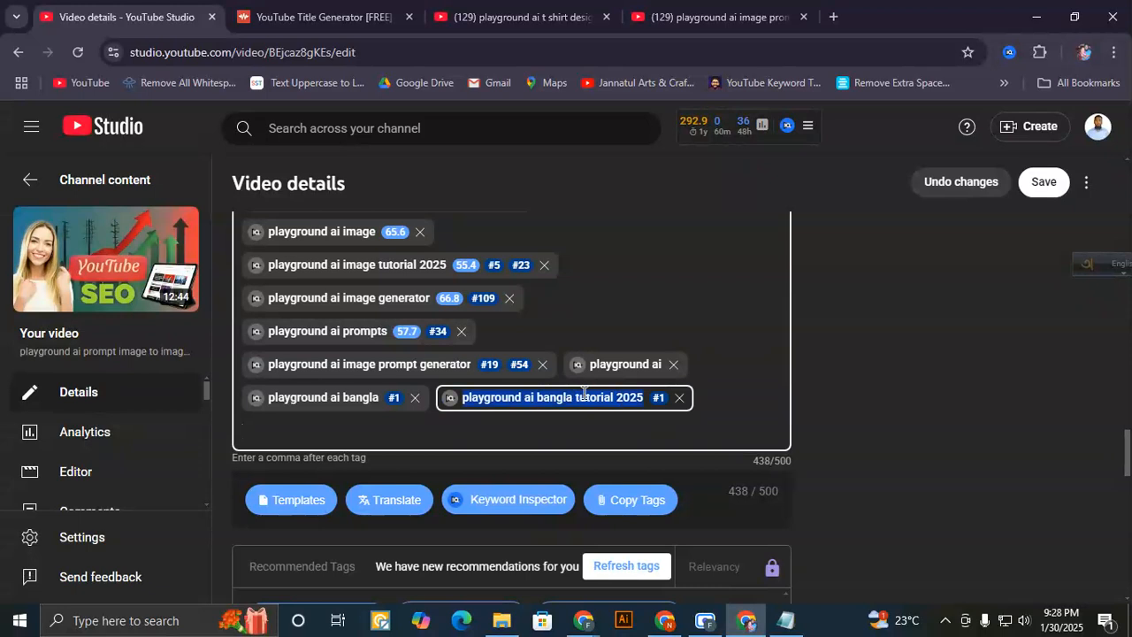
left_click(615, 401)
left_click_drag(615, 400, 463, 412)
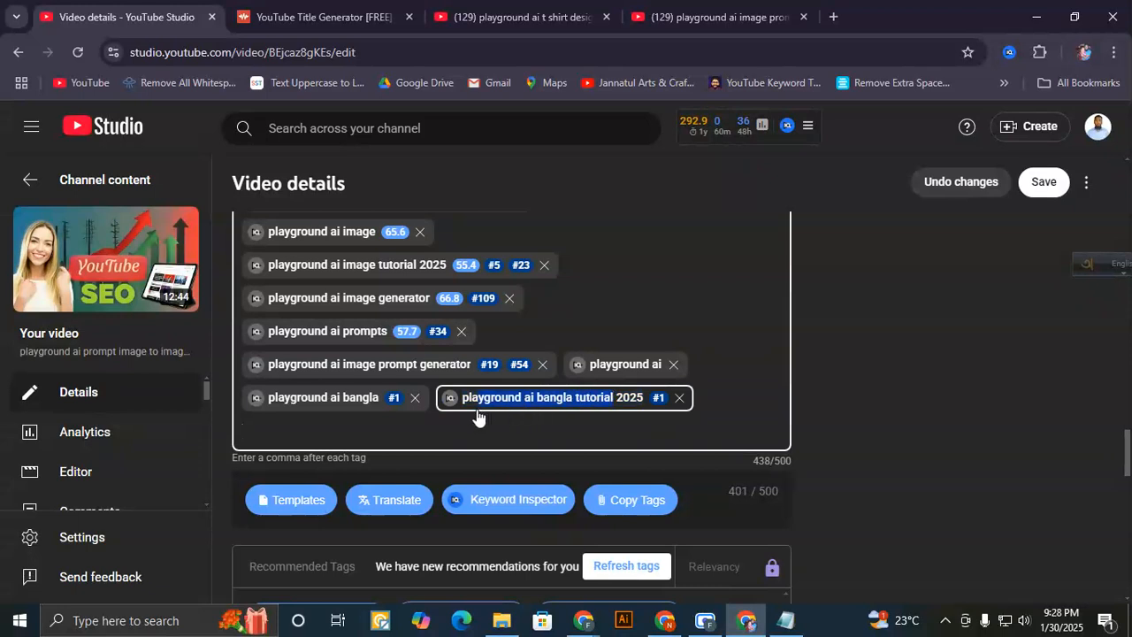
key("ctrl+c")
left_click(372, 441)
key("ctrl+v")
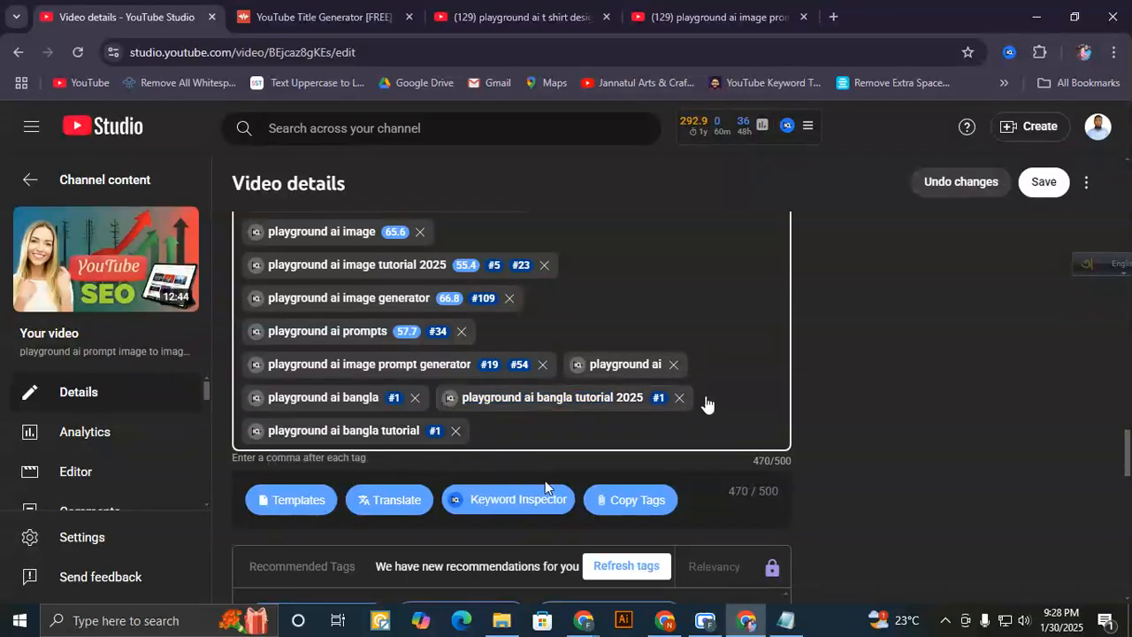
- Examine the overall vidIQ SEO score, the tag count score and its tag requirement after the two added tags
scroll(828, 389, "up", 15)
scroll(837, 397, "up", 4)
left_click_drag(890, 431, 832, 434)
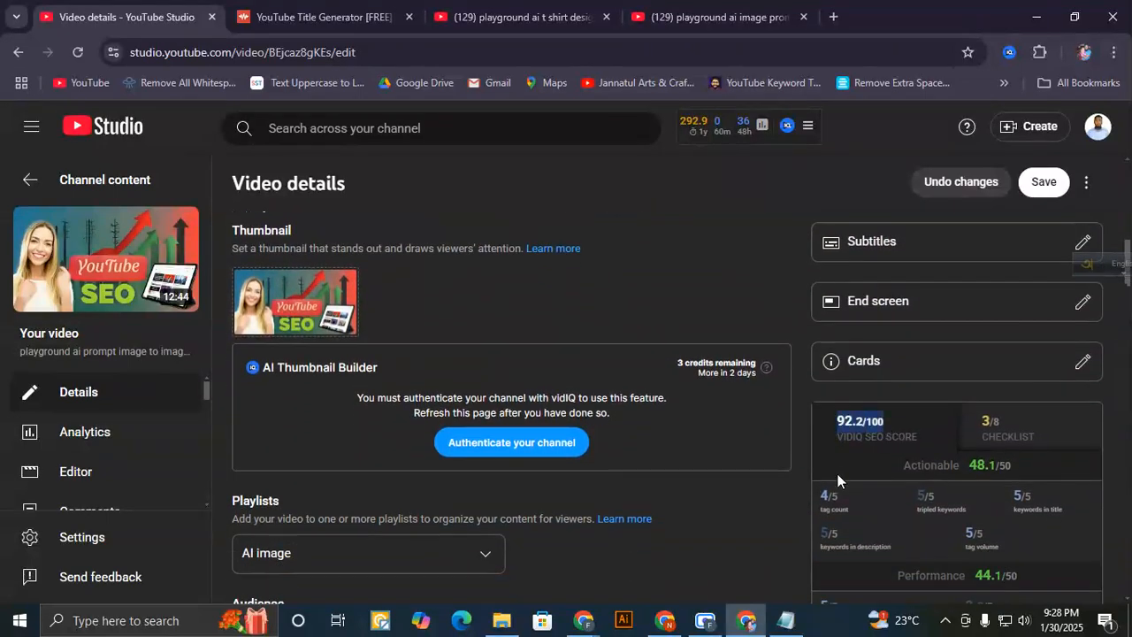
scroll(837, 473, "down", 1)
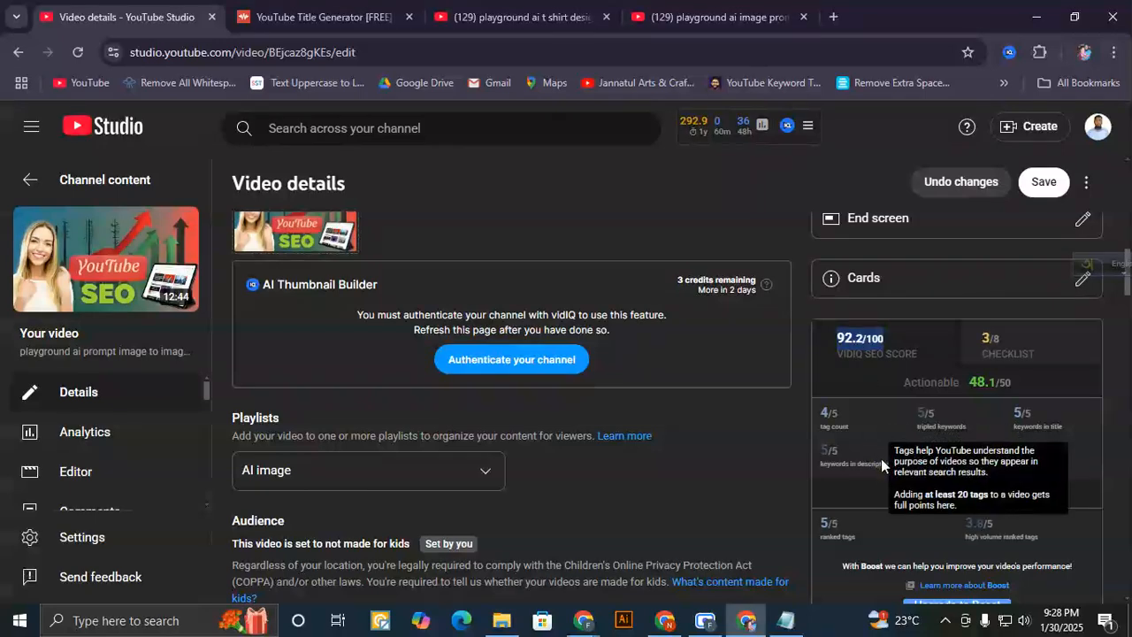
scroll(881, 459, "down", 1)
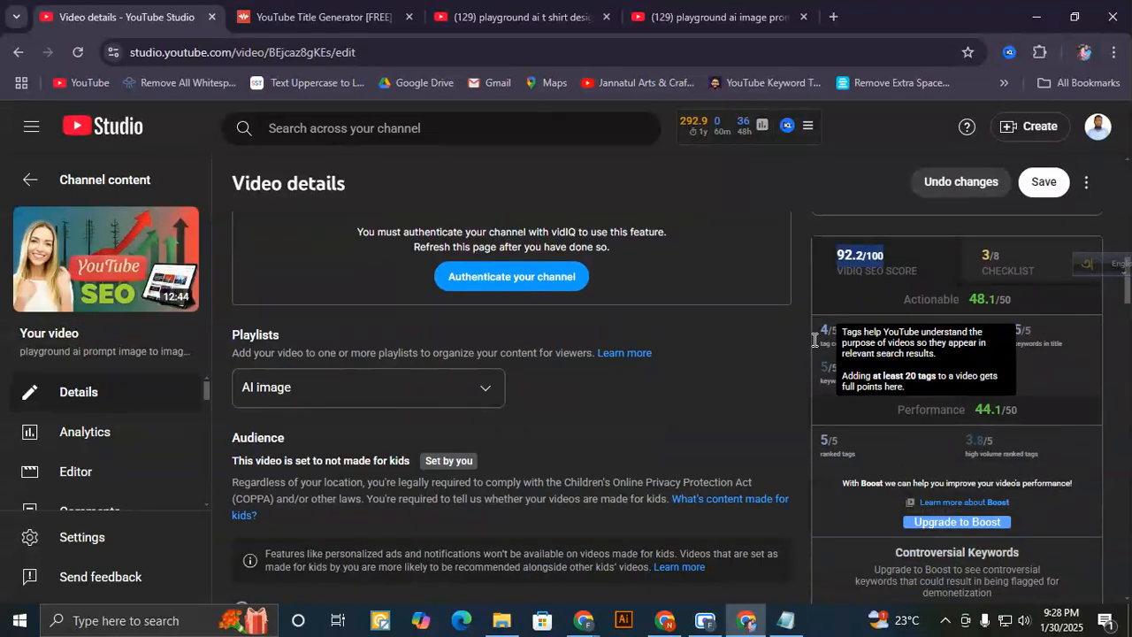
scroll(492, 415, "down", 1)
scroll(853, 301, "up", 2)
scroll(831, 334, "down", 1)
- Add the tag "ai image generator 2025" after the last entry in the video's tag list
scroll(549, 397, "down", 15)
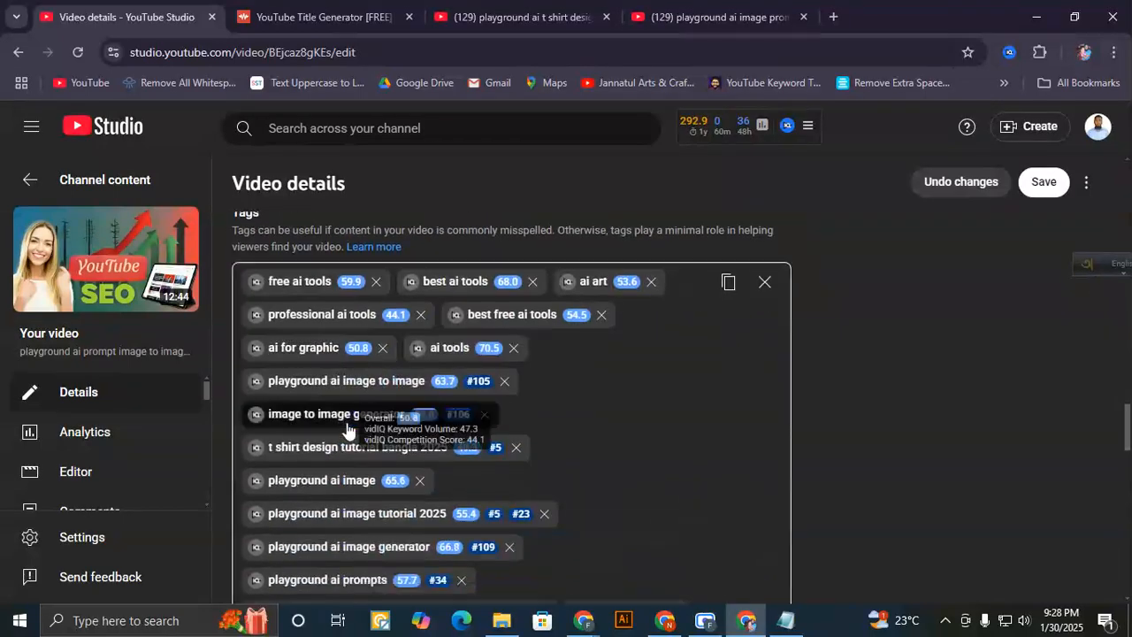
scroll(347, 429, "down", 2)
left_click(509, 518)
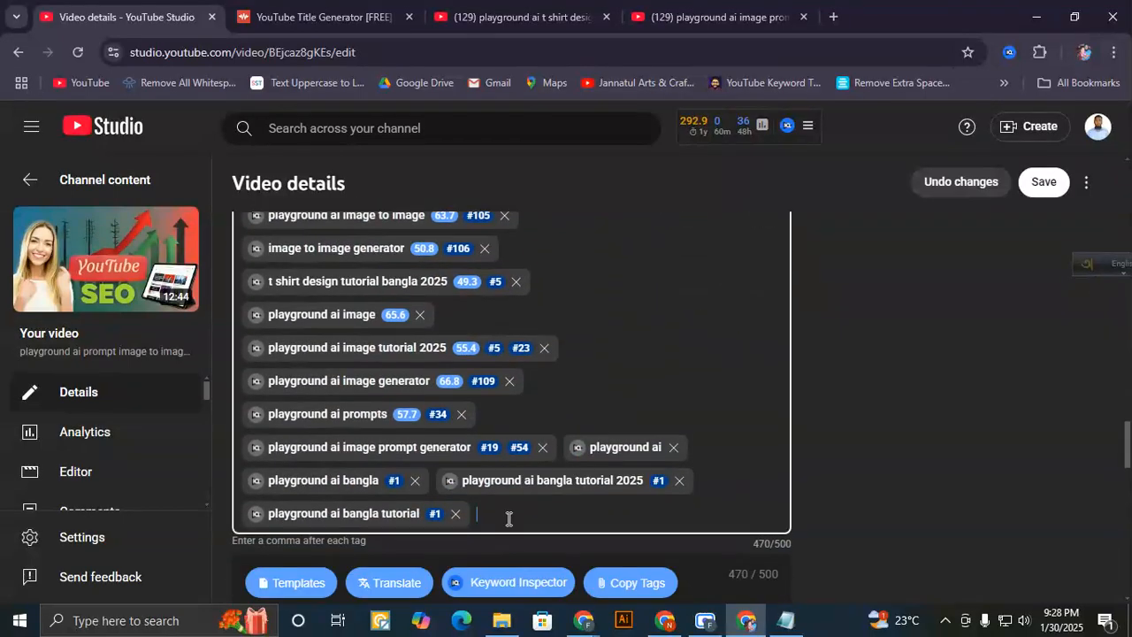
type("ai ")
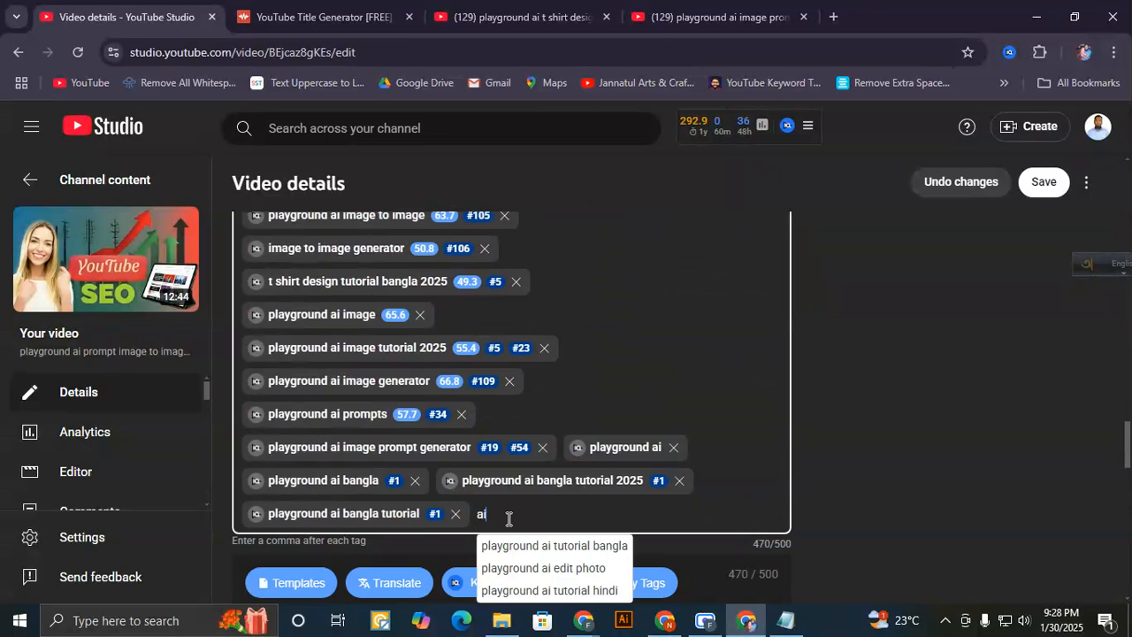
type("image generat")
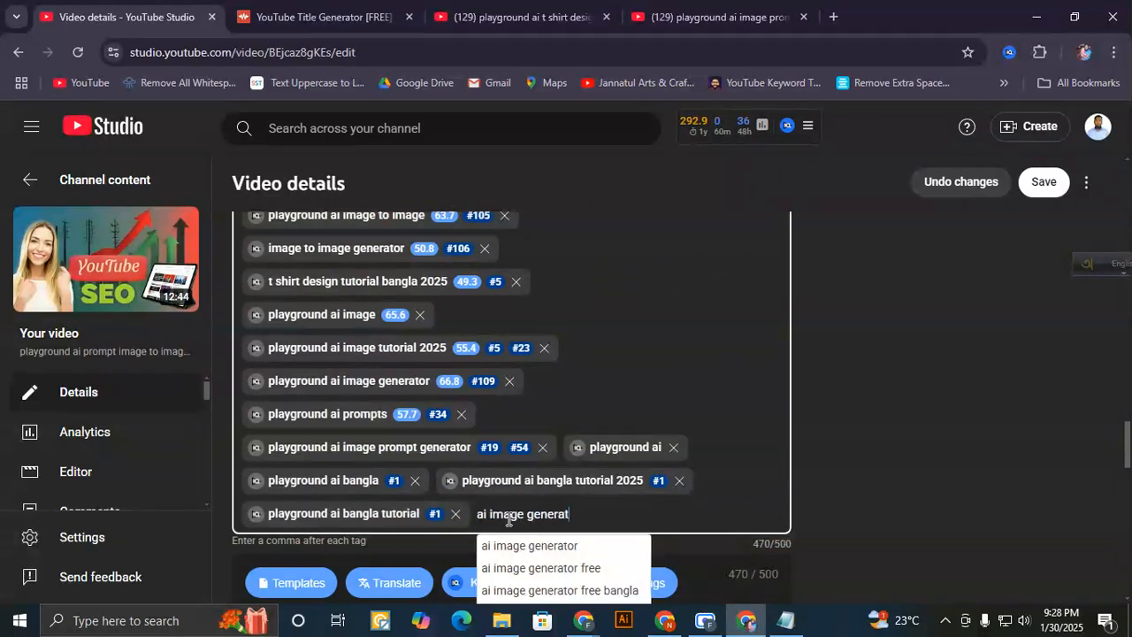
type("or 202")
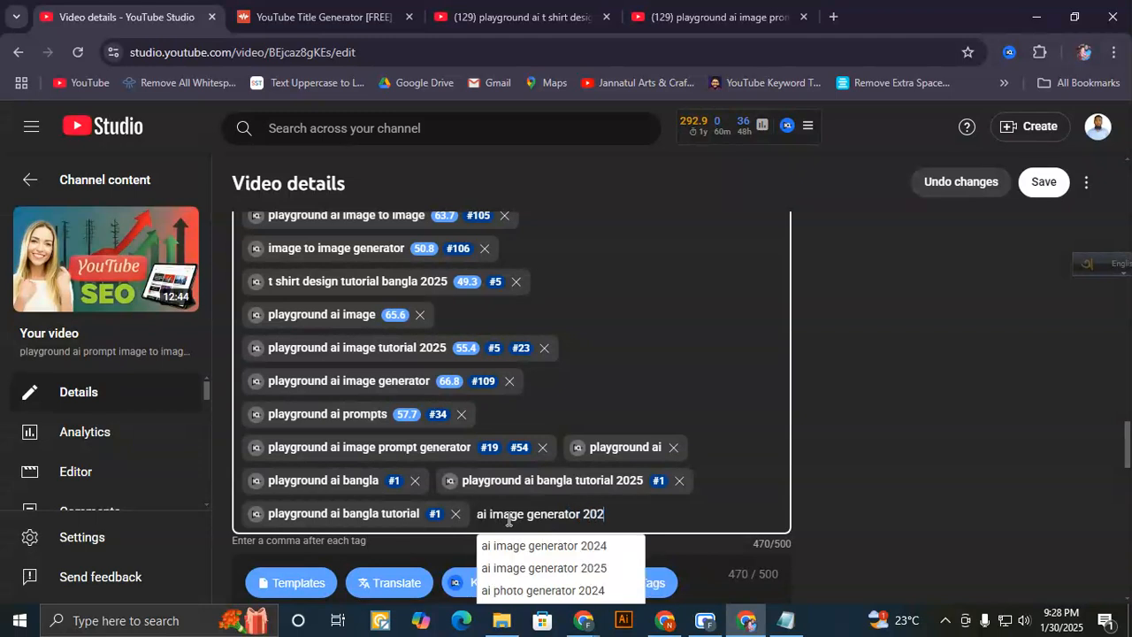
type("5")
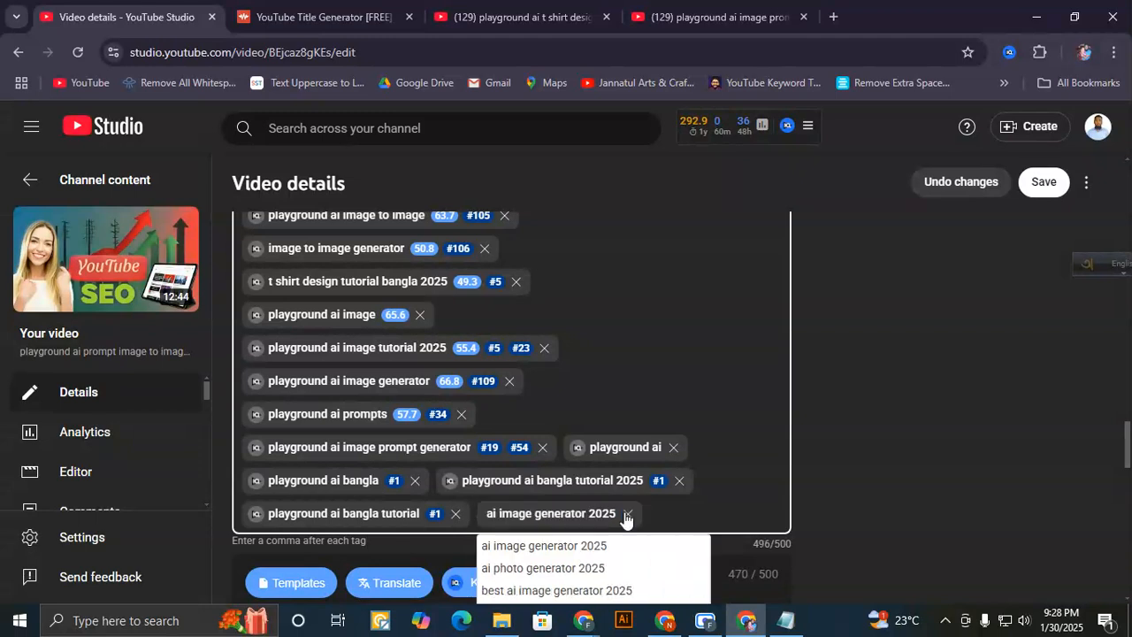
key("Return")
- Add the tag "playground image bangla" to the video's tag list, replacing the draft word "create" with "bangla"
scroll(792, 512, "down", 2)
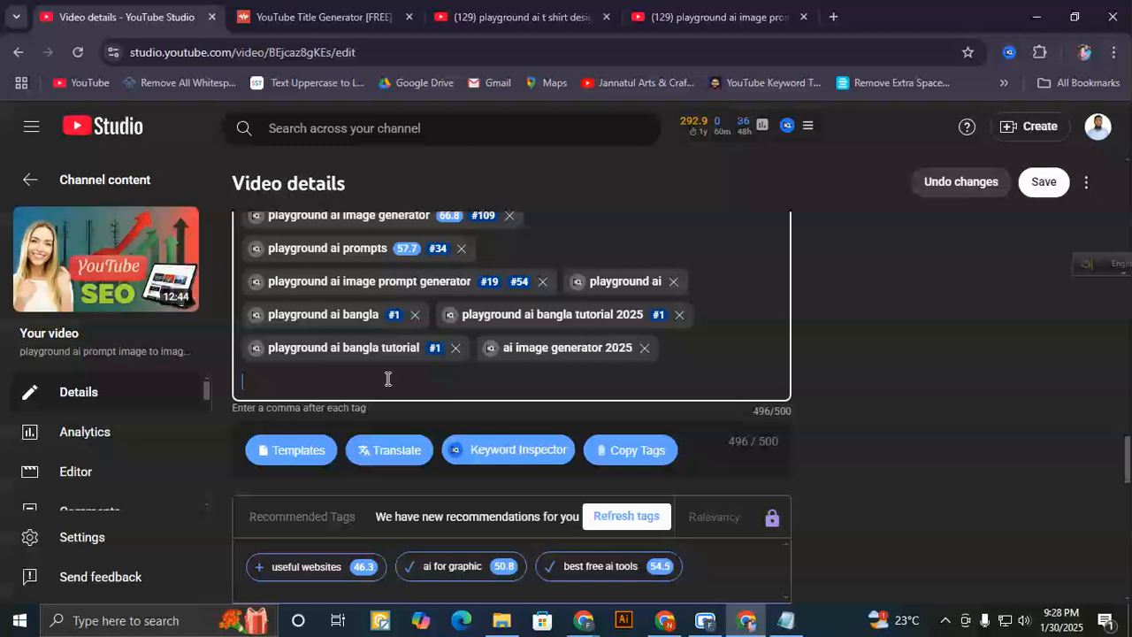
type("playgroun")
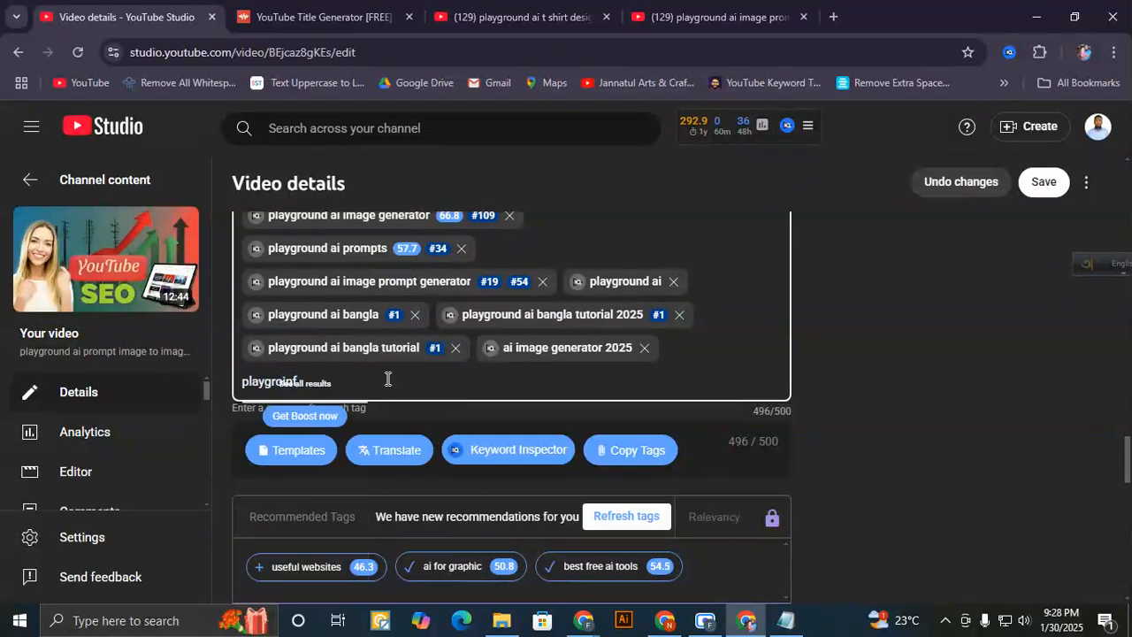
type("d image create")
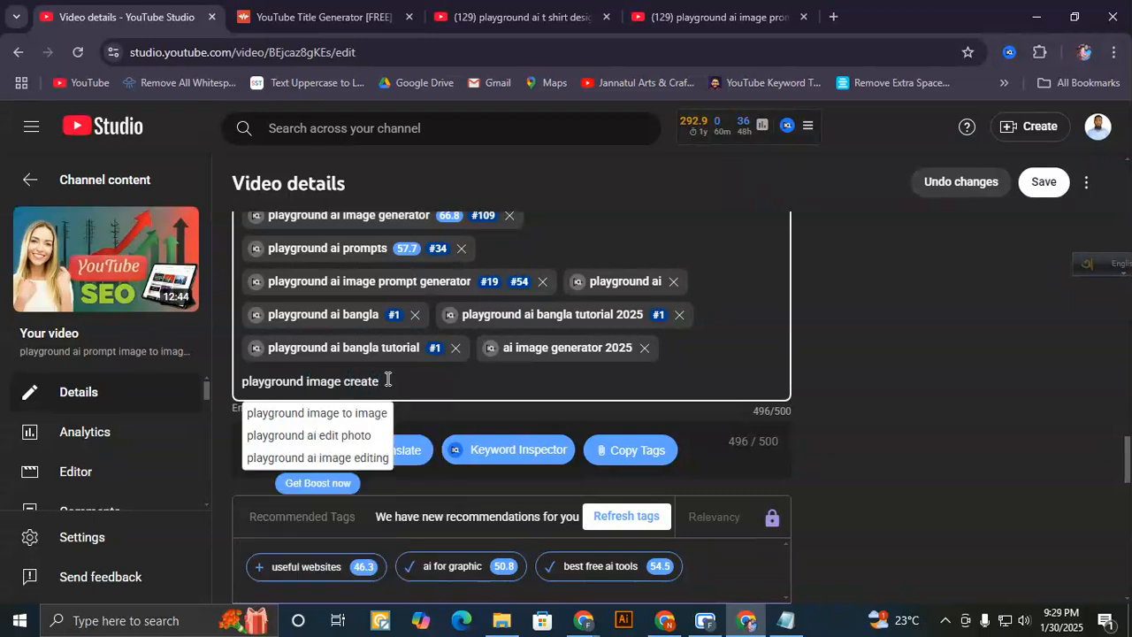
left_click_drag(345, 381, 384, 385)
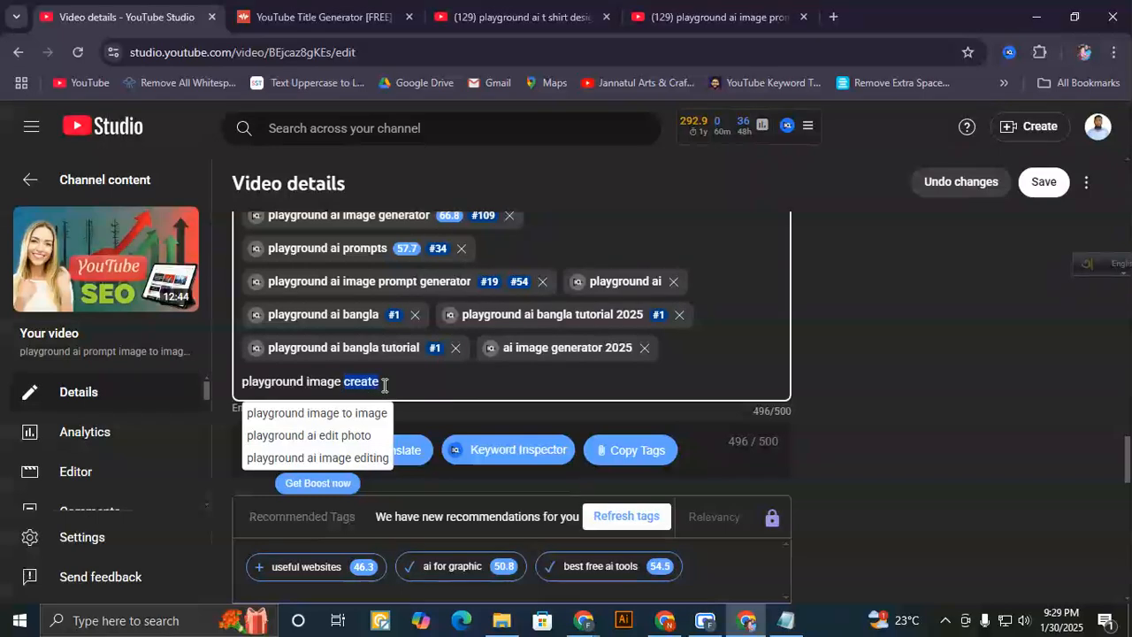
key("BackSpace")
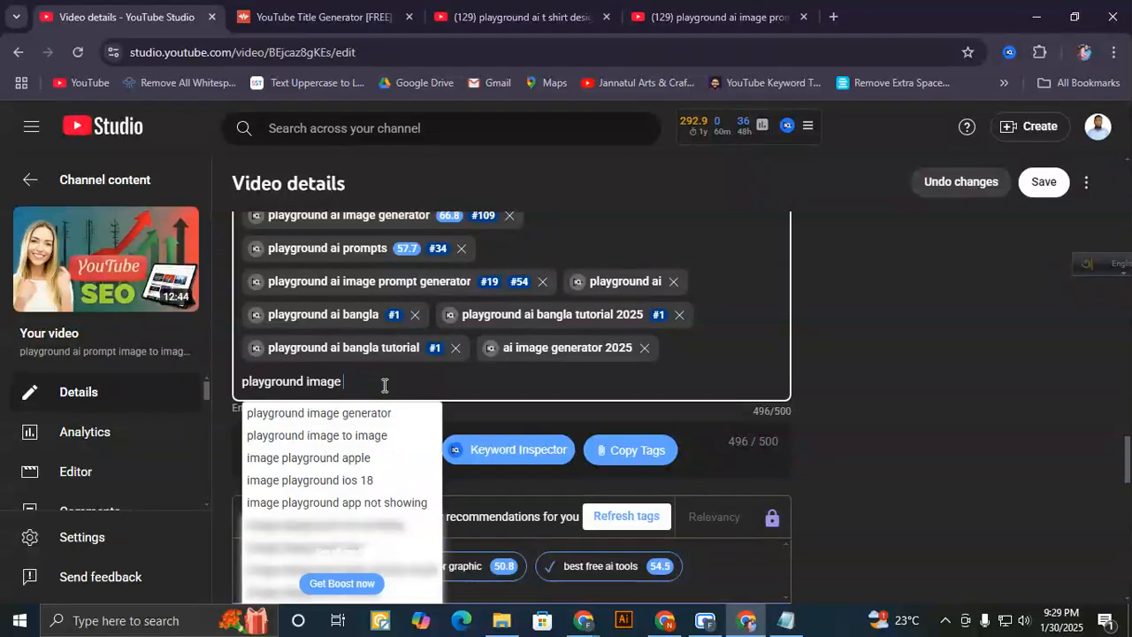
type("bangla")
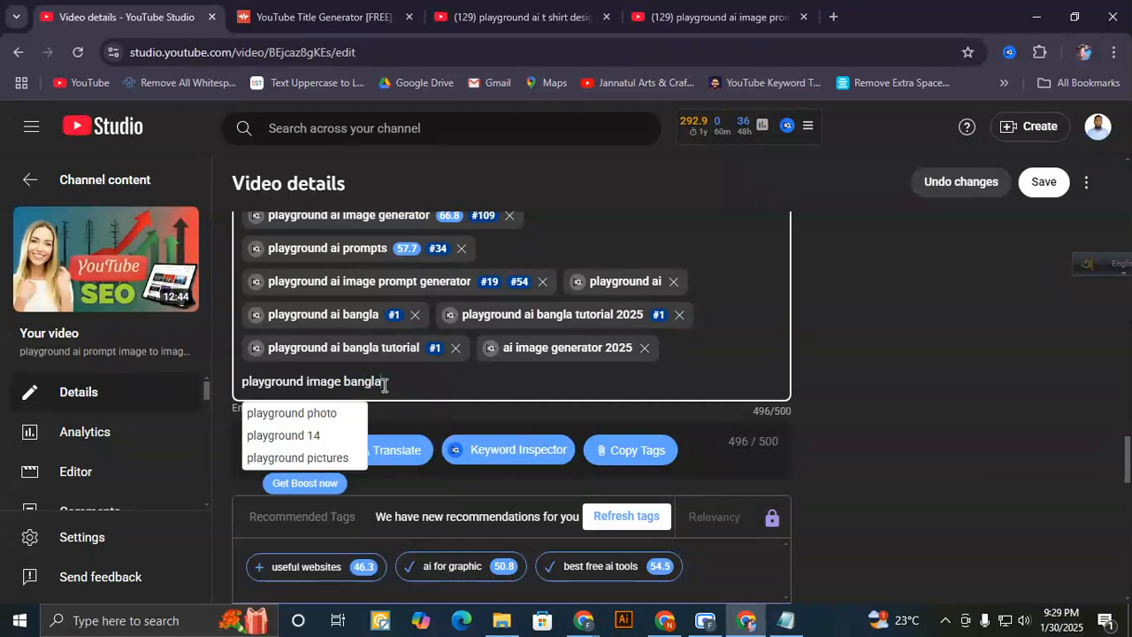
key("Return")
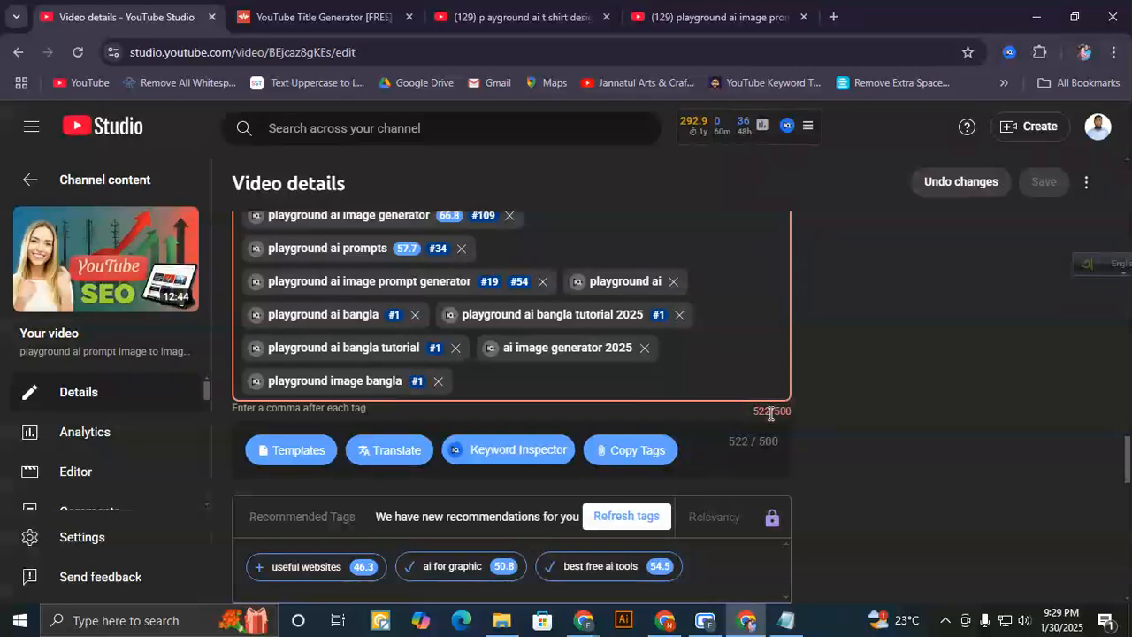
- Check the tag character count against the 500 limit and remove the tag "professional ai tools"
left_click_drag(755, 412, 776, 413)
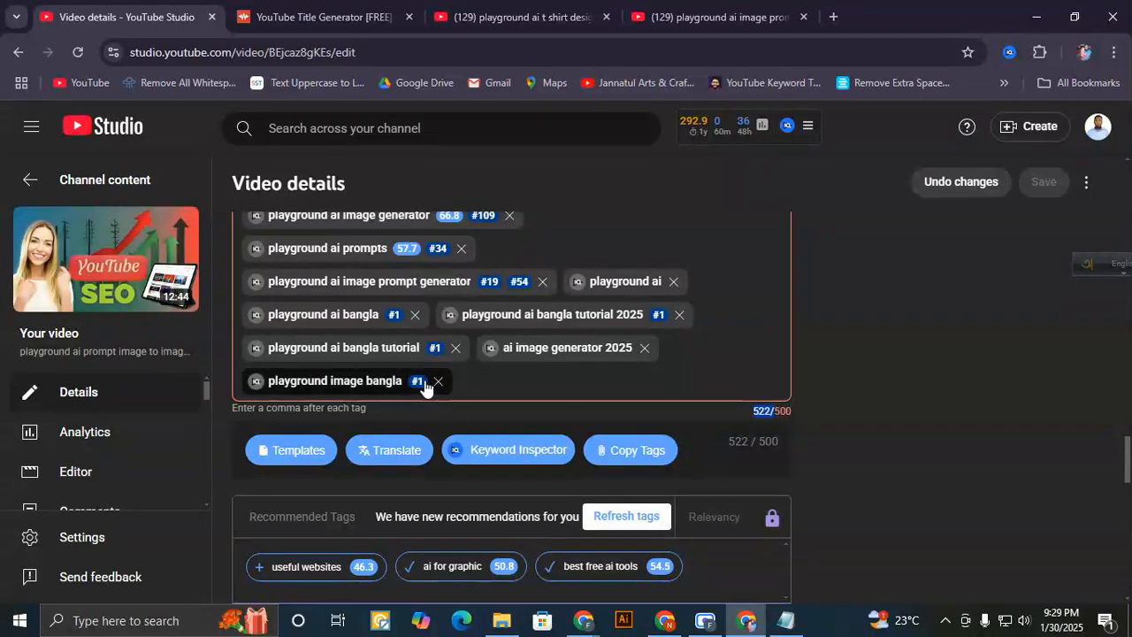
scroll(549, 358, "up", 5)
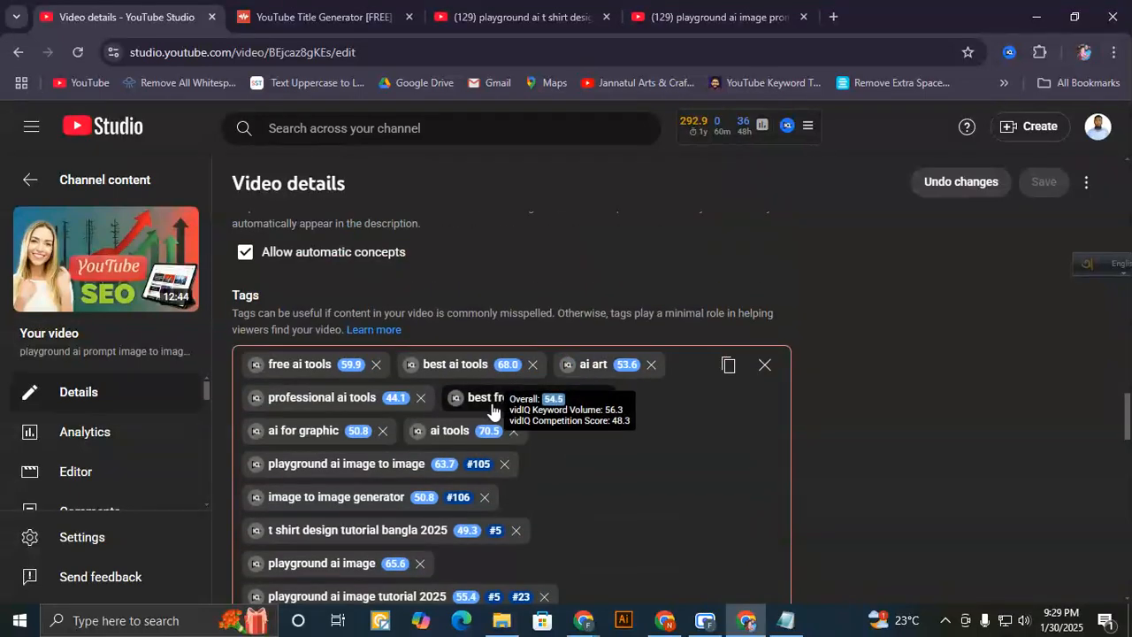
left_click(421, 399)
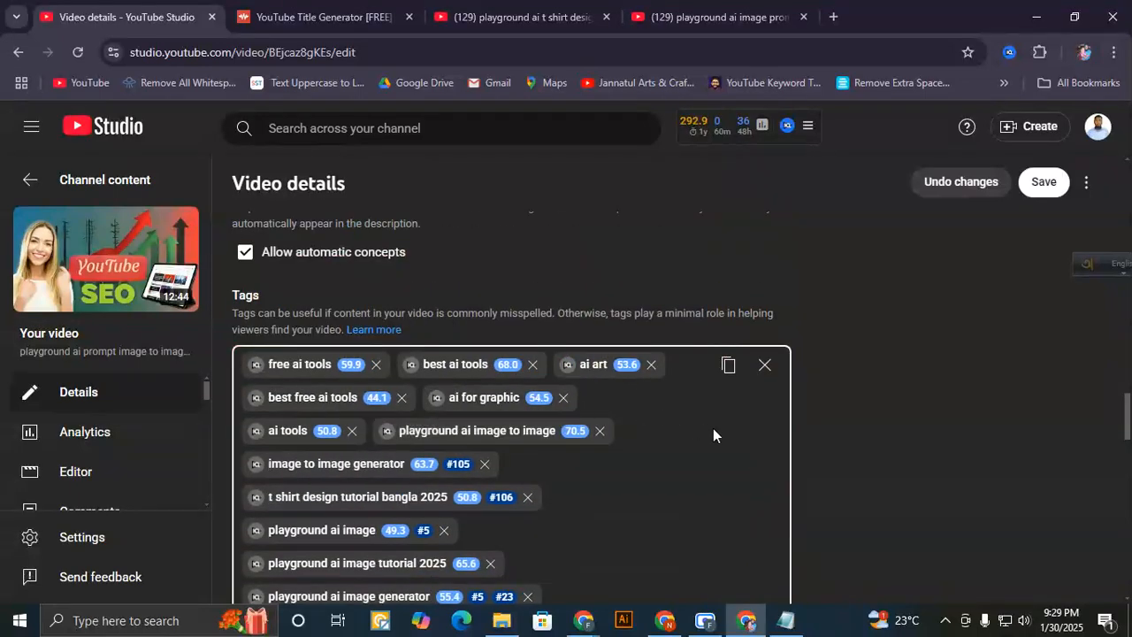
scroll(721, 433, "down", 5)
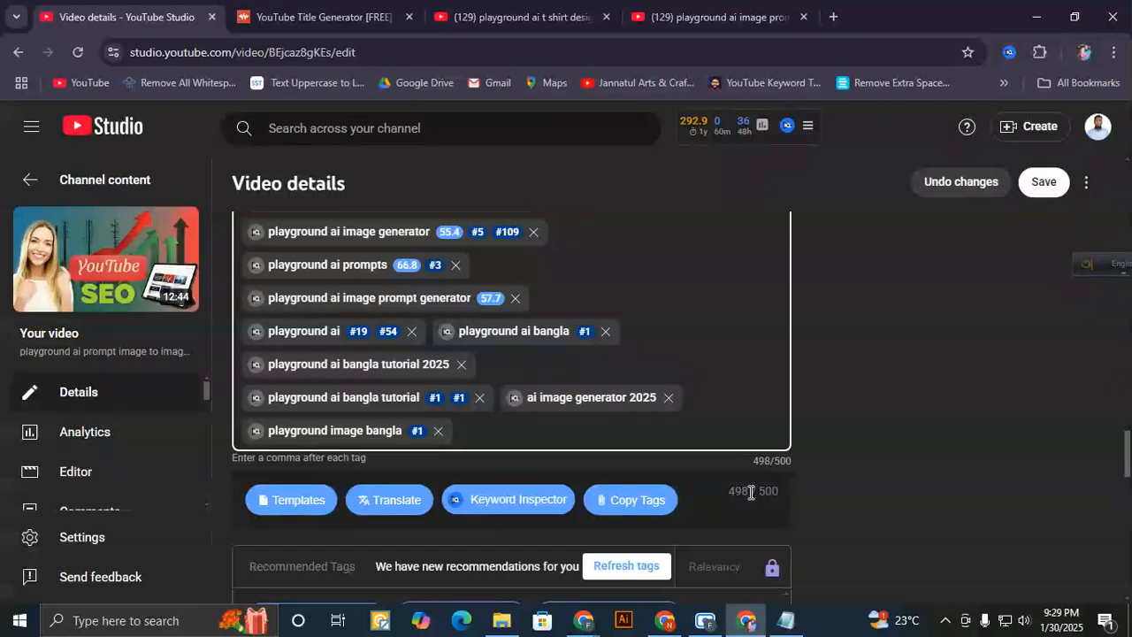
- Recheck the vidIQ SEO score and the tag list, and save the changes to the video details
scroll(874, 369, "up", 10)
scroll(872, 367, "up", 6)
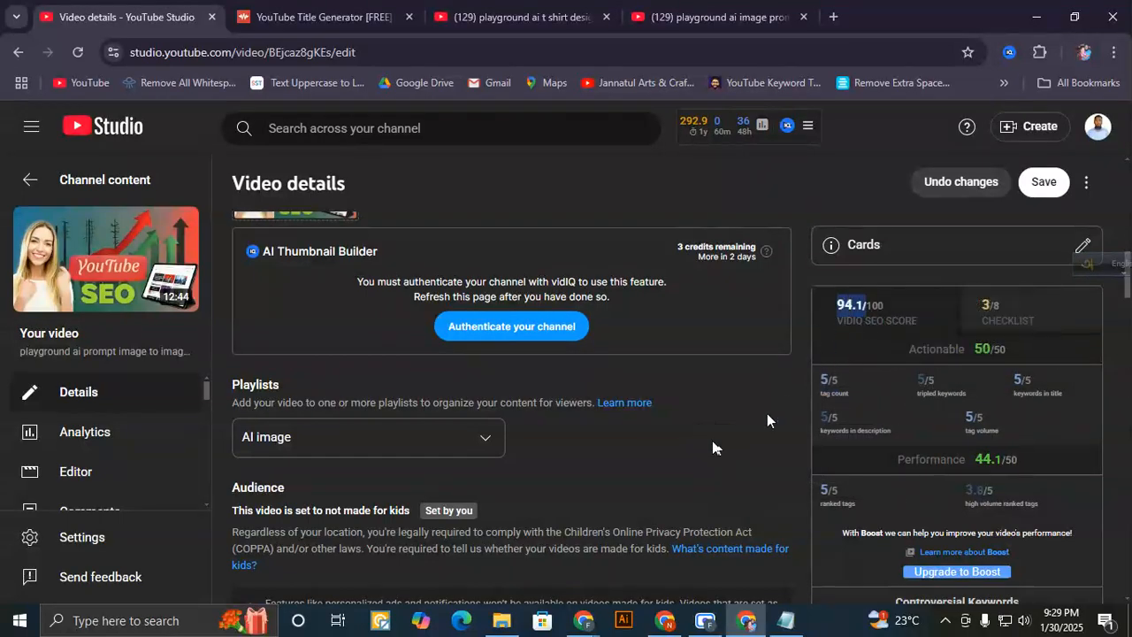
scroll(760, 424, "down", 10)
scroll(392, 457, "down", 6)
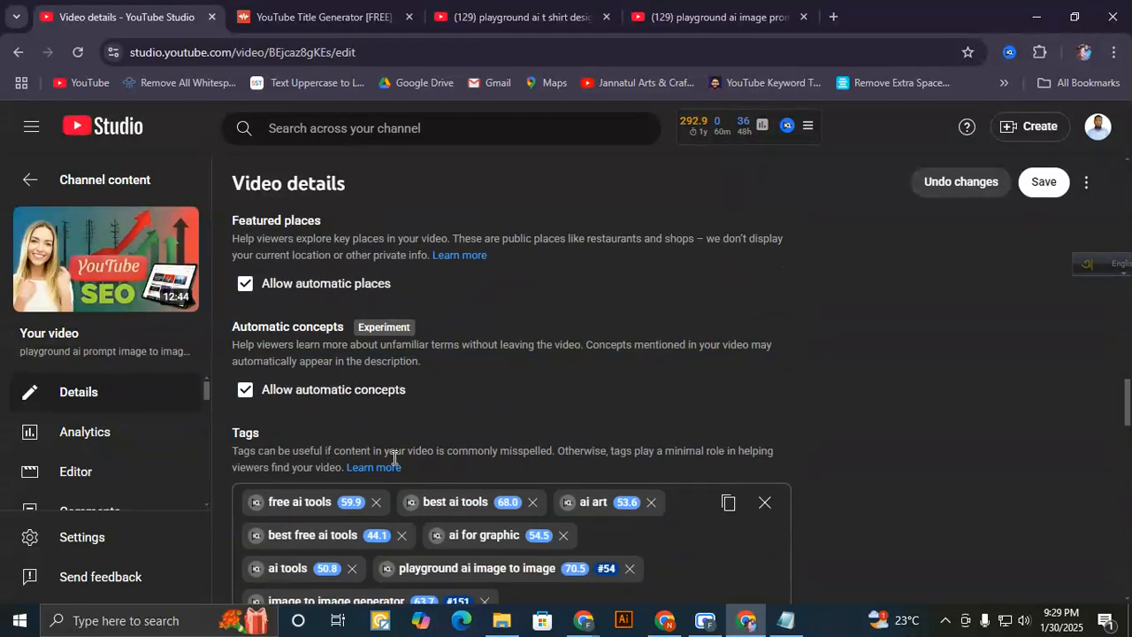
scroll(493, 472, "up", 7)
left_click(1046, 188)
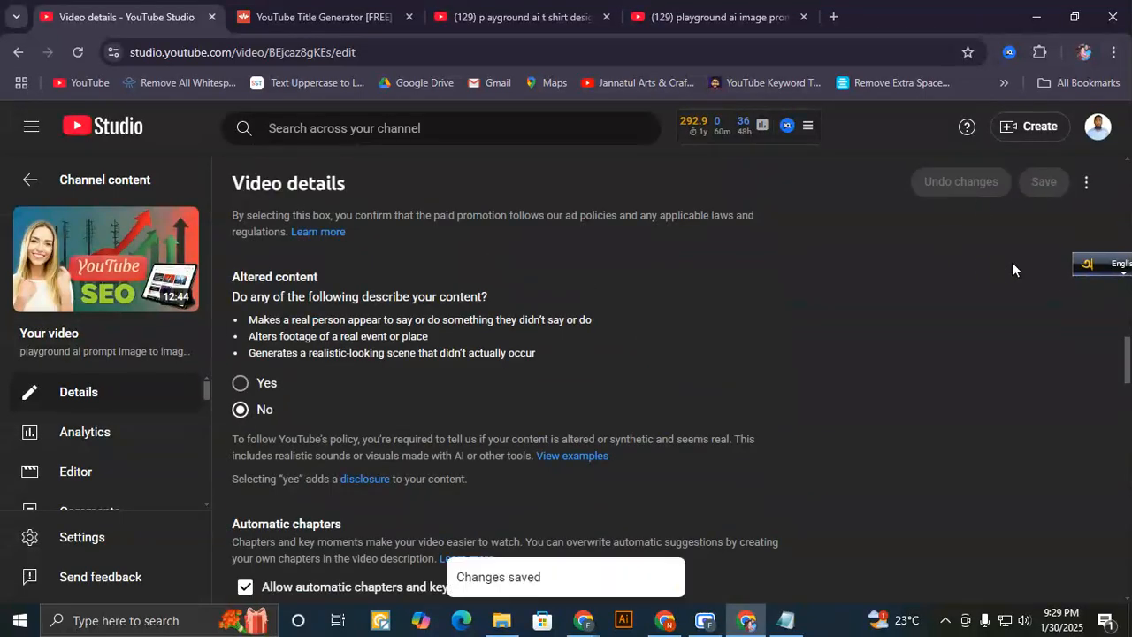
scroll(978, 239, "up", 10)
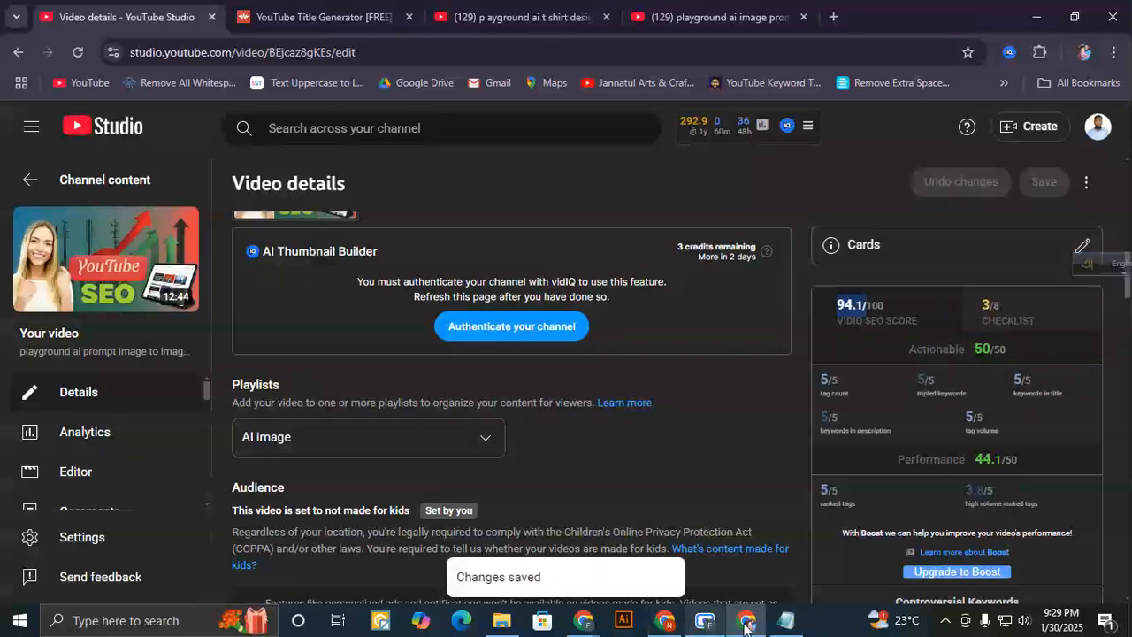
left_click(708, 626)
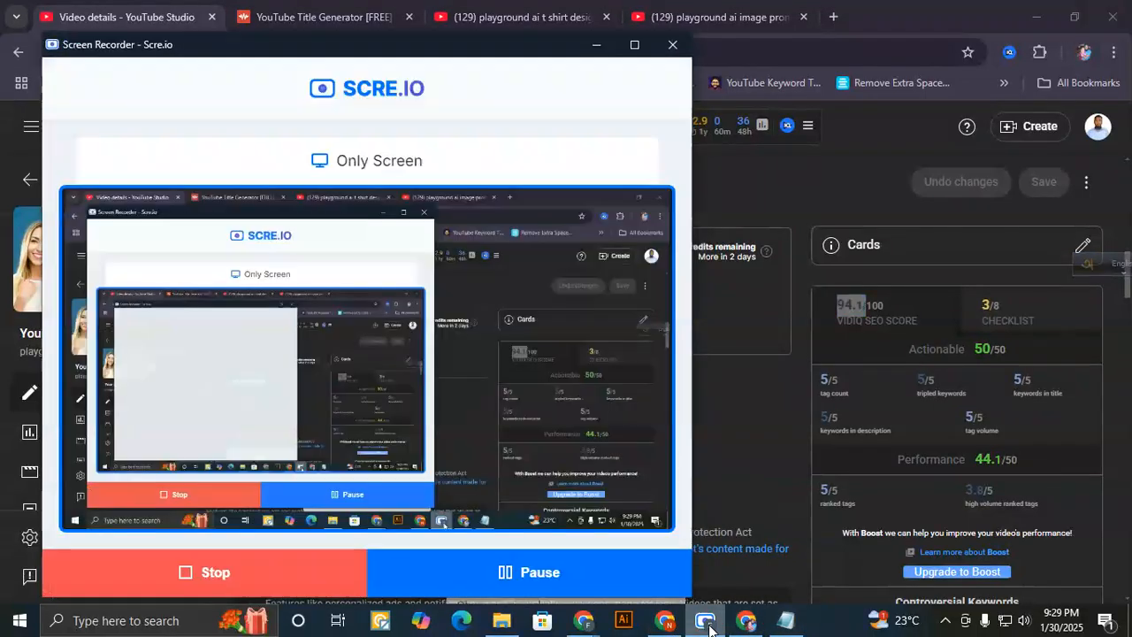